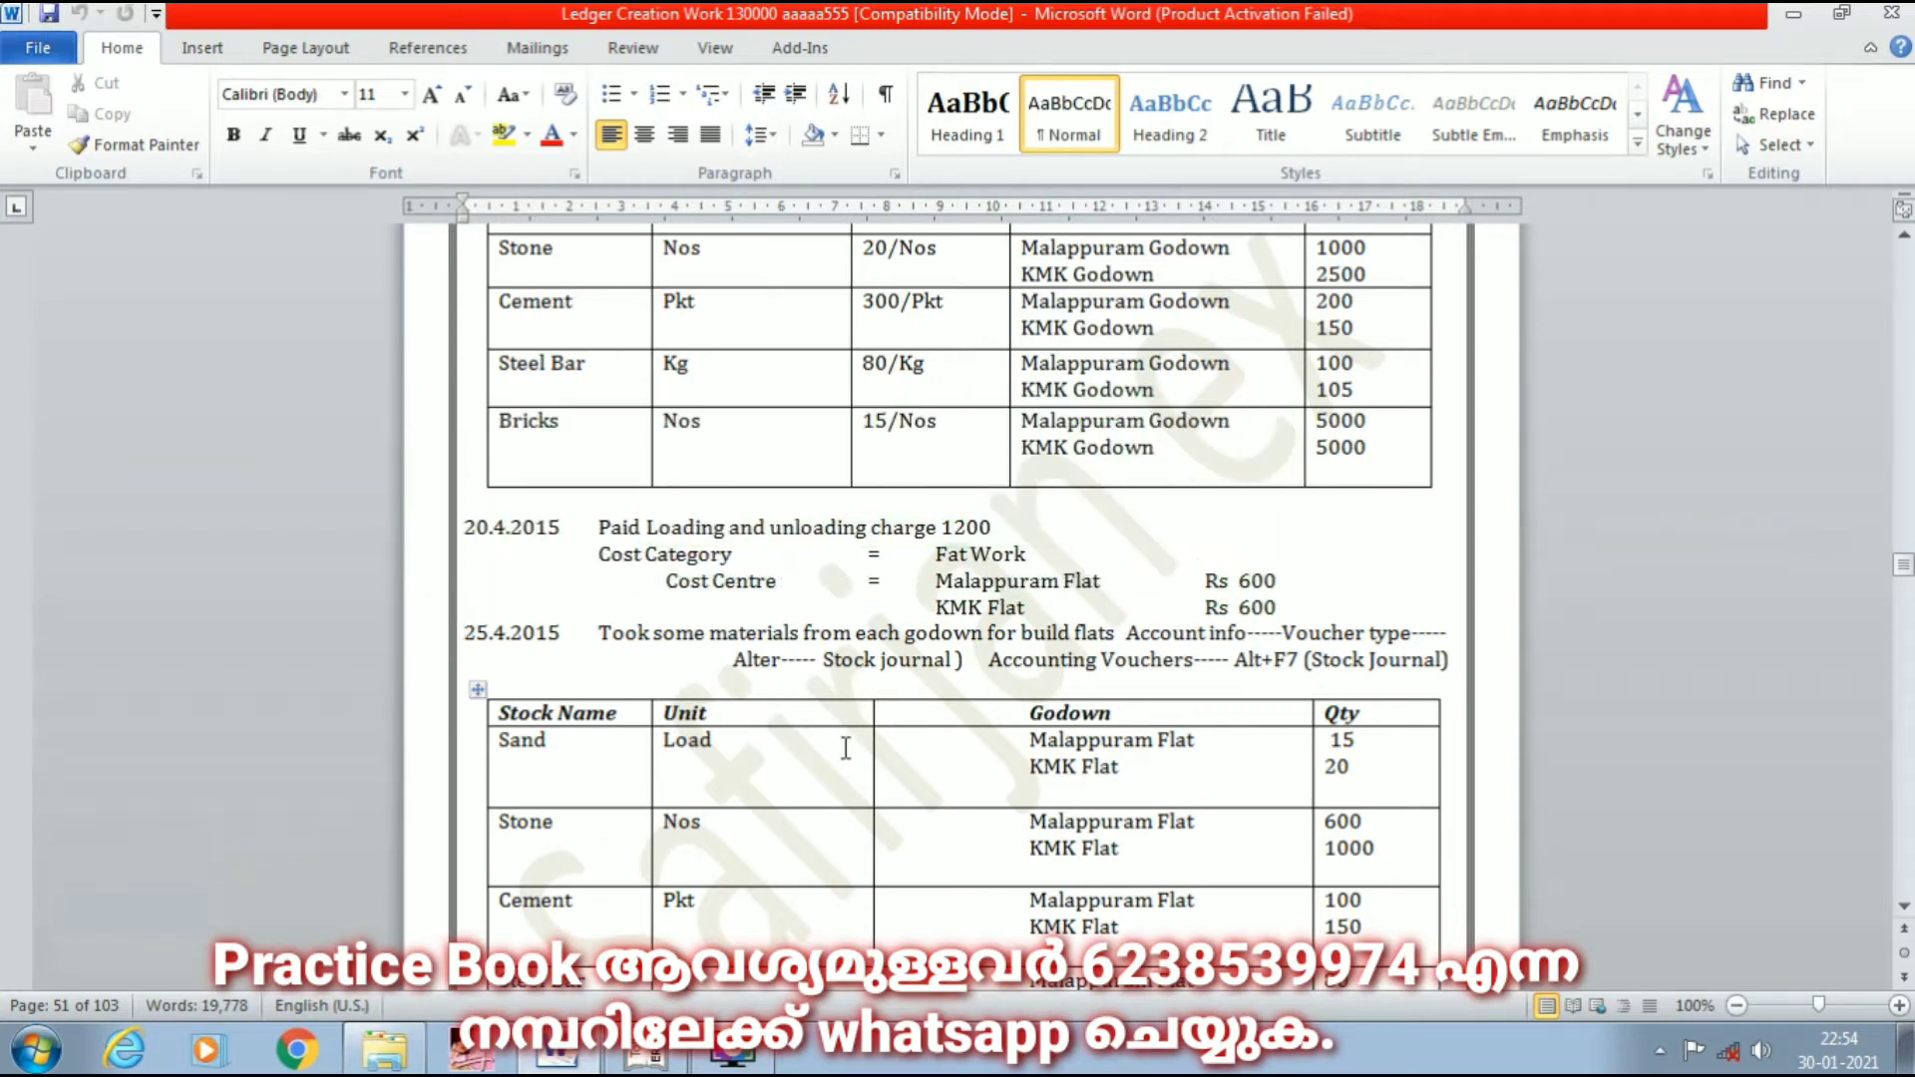
Step: Consult the 25.4.2015 materials table, then switch to Tally.ERP 9 and open a Stock Journal voucher with the Malappuram Flat class
scroll(633, 650, "down", 3)
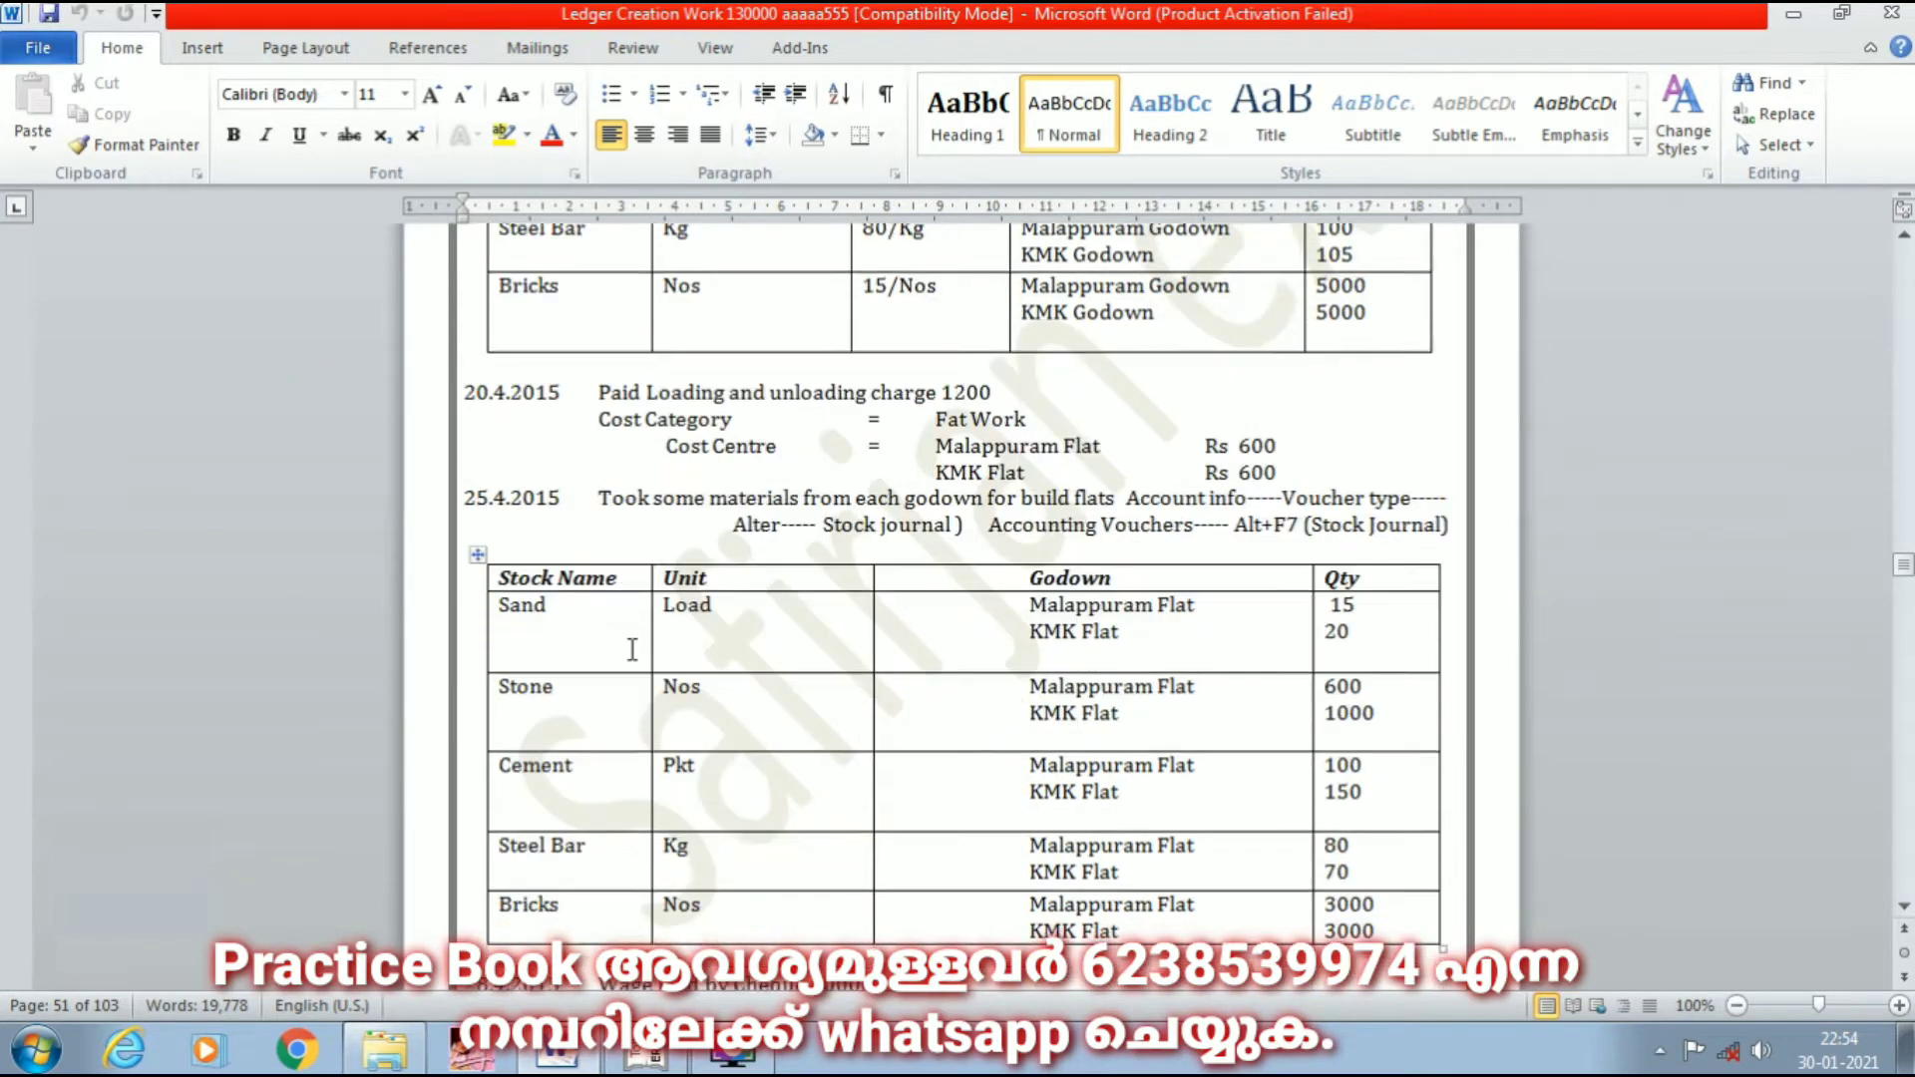
scroll(632, 650, "down", 2)
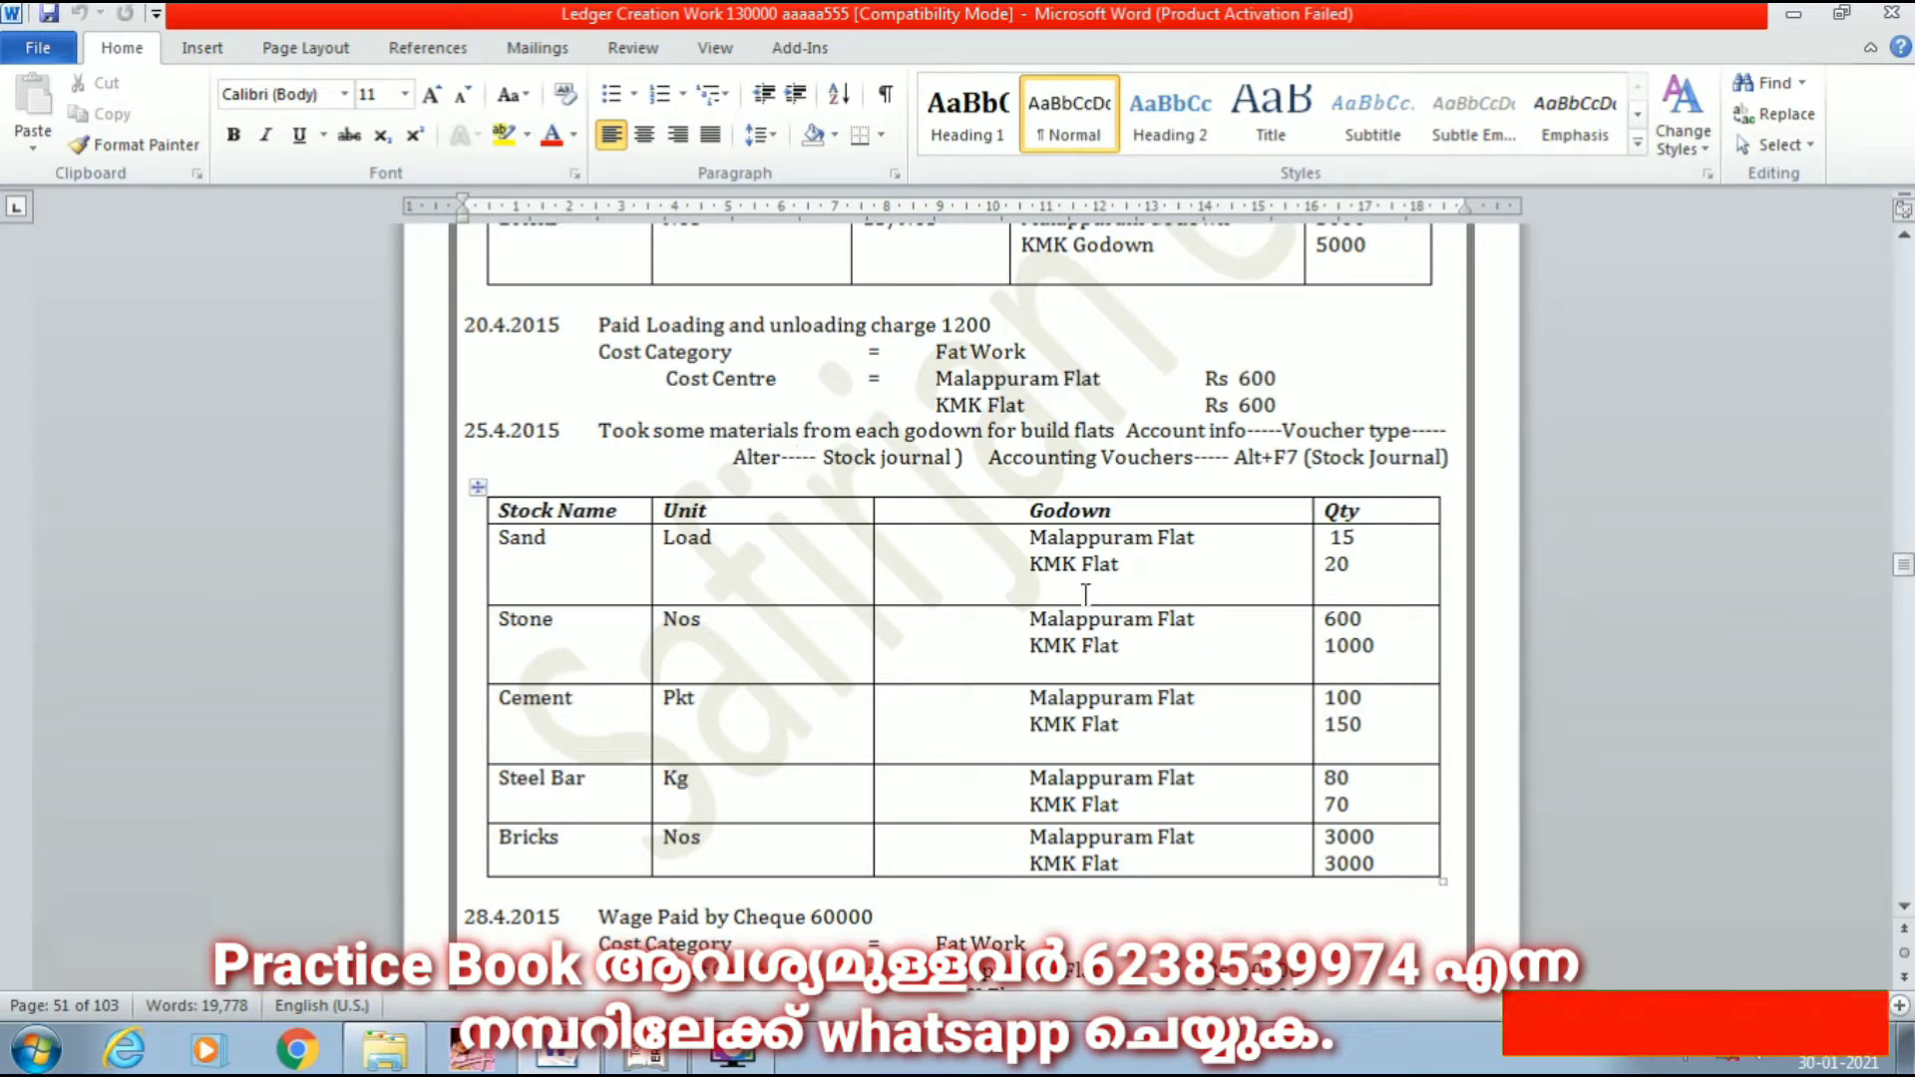
left_click(636, 1055)
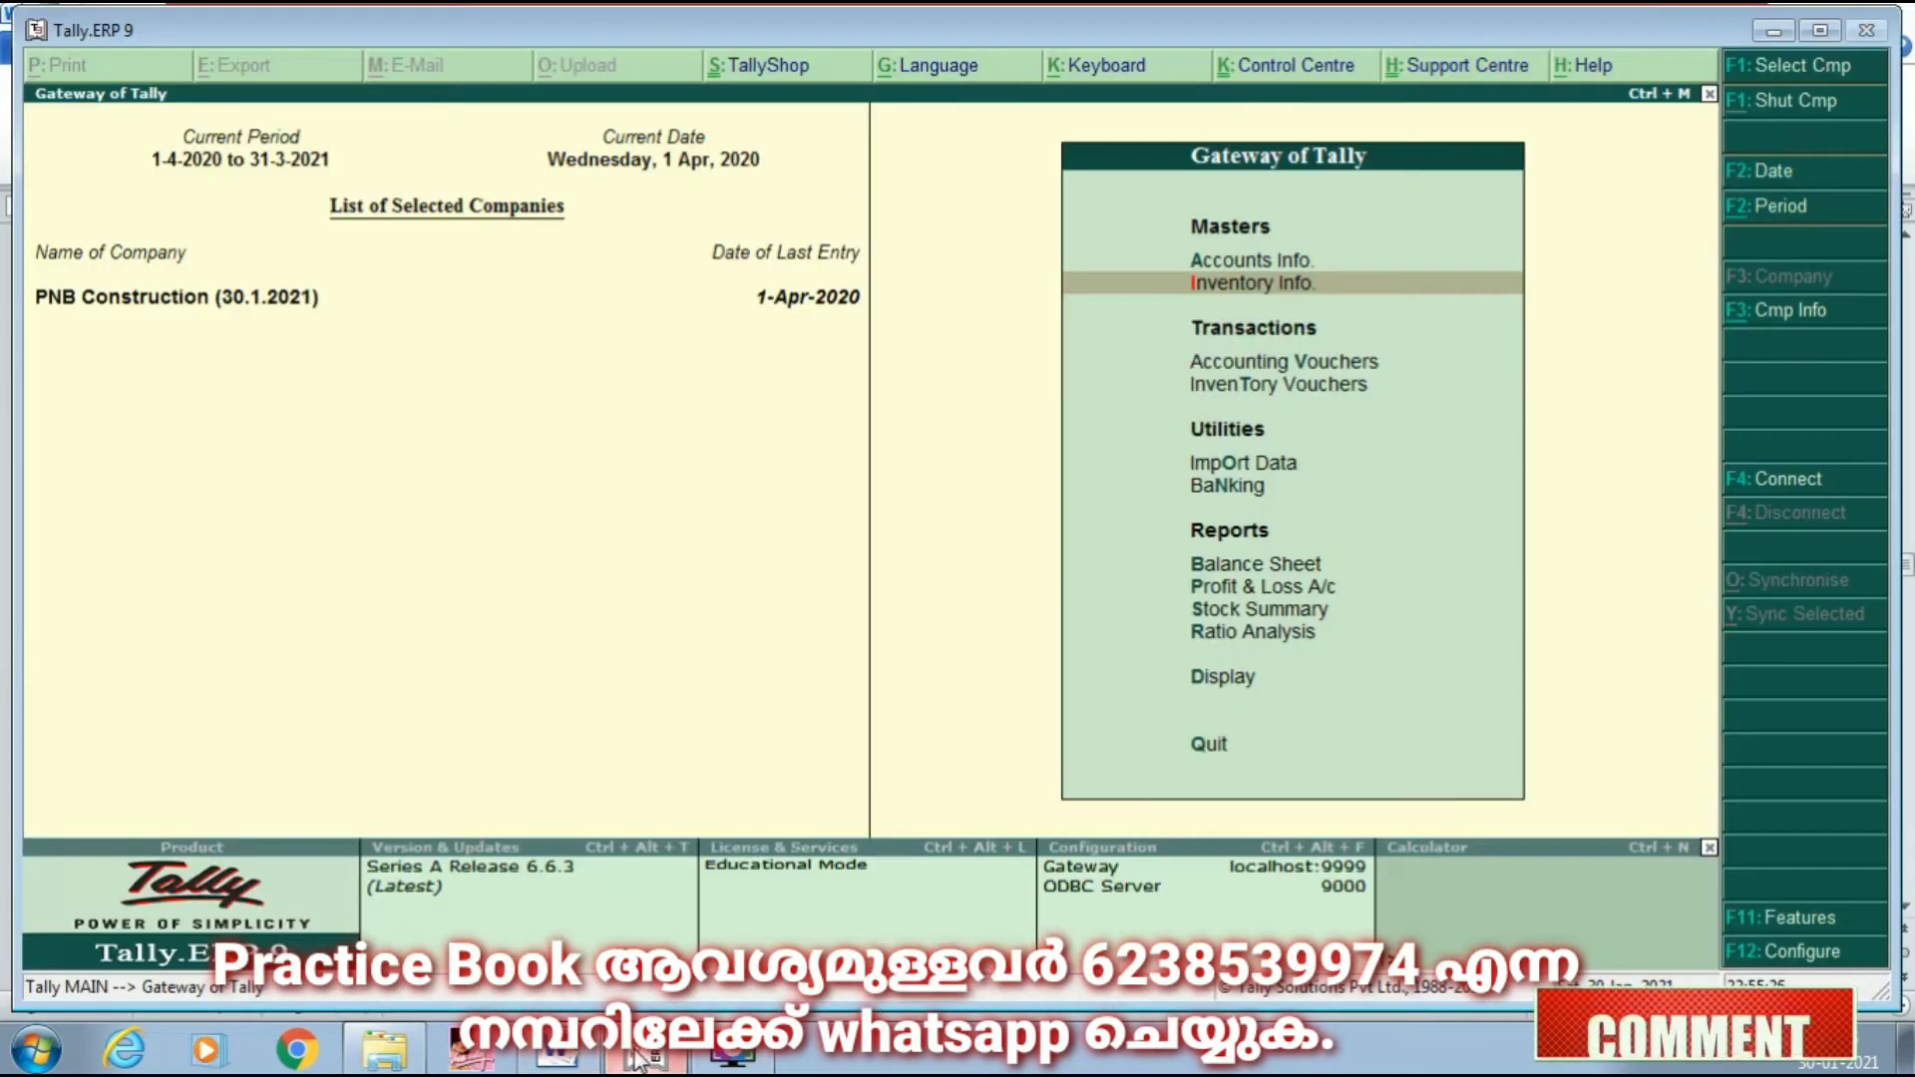
key("Down")
key("Return")
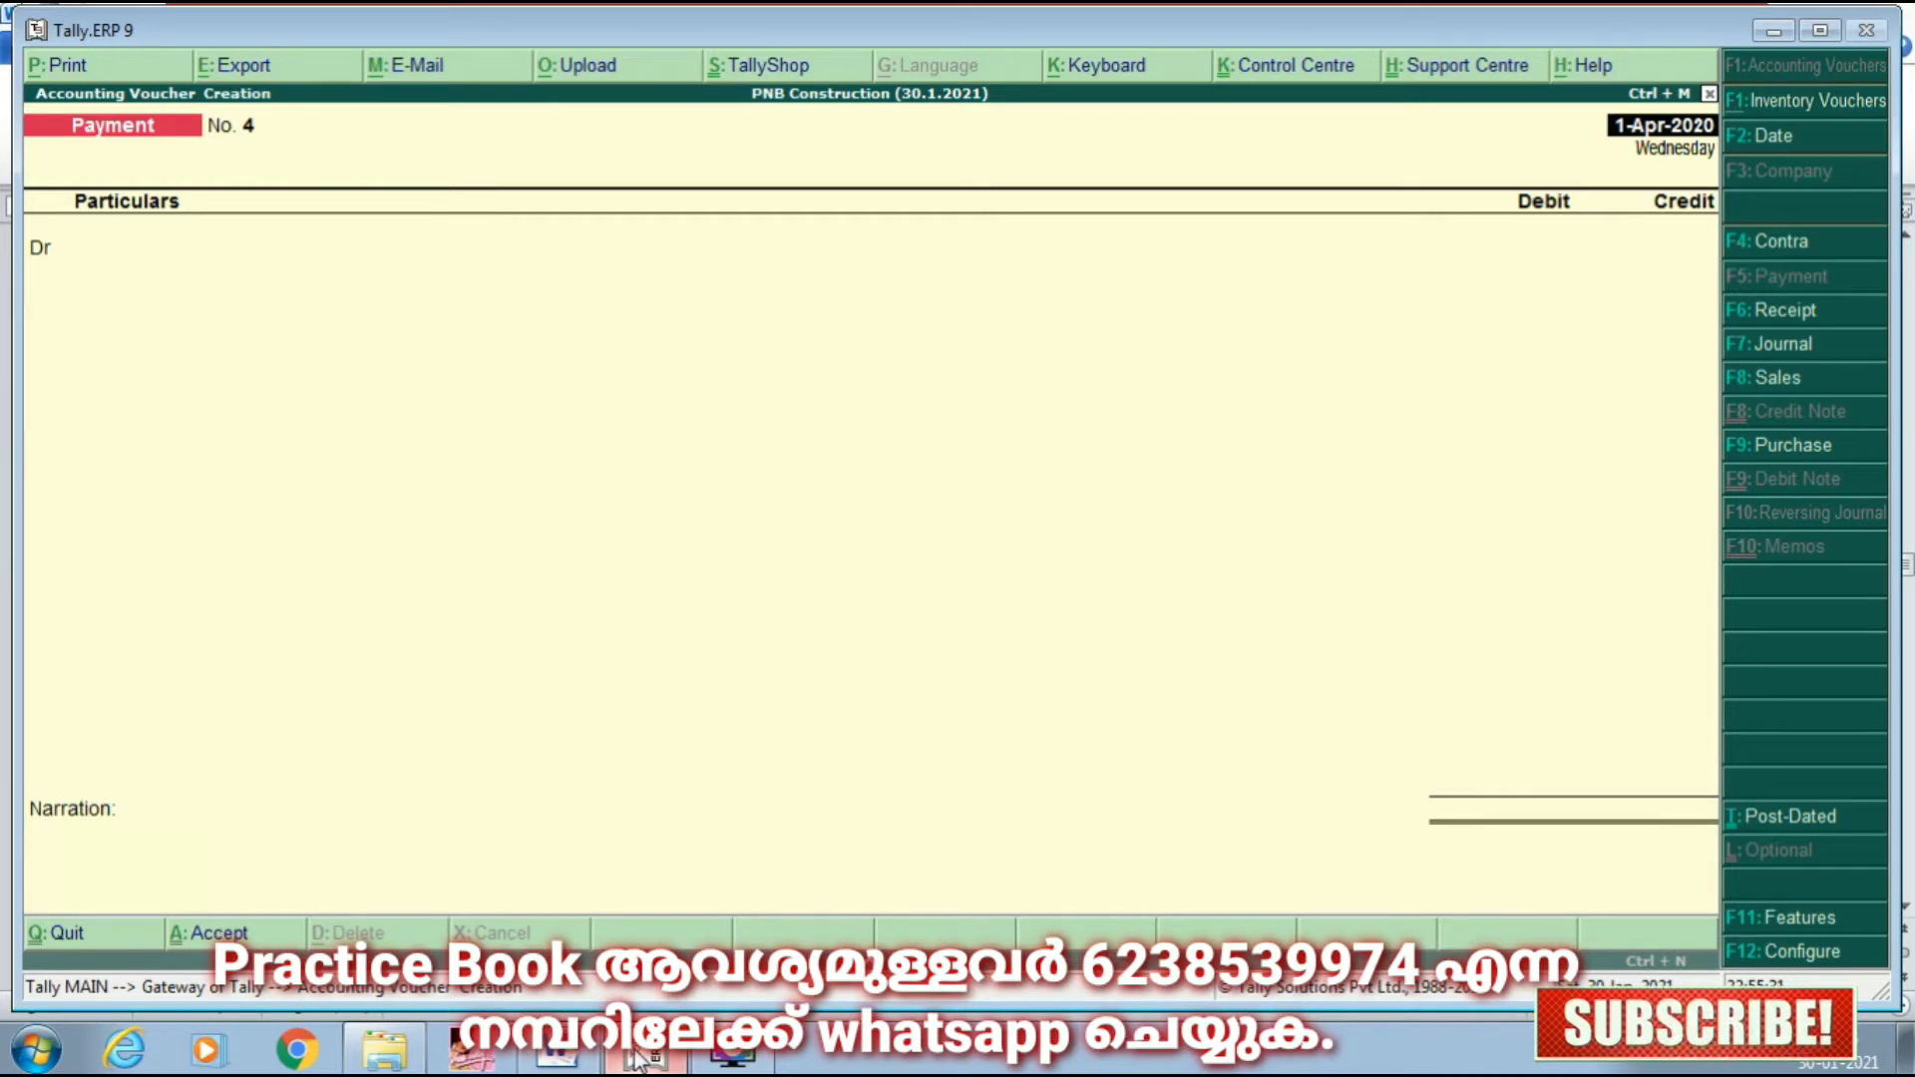
key("alt+F7")
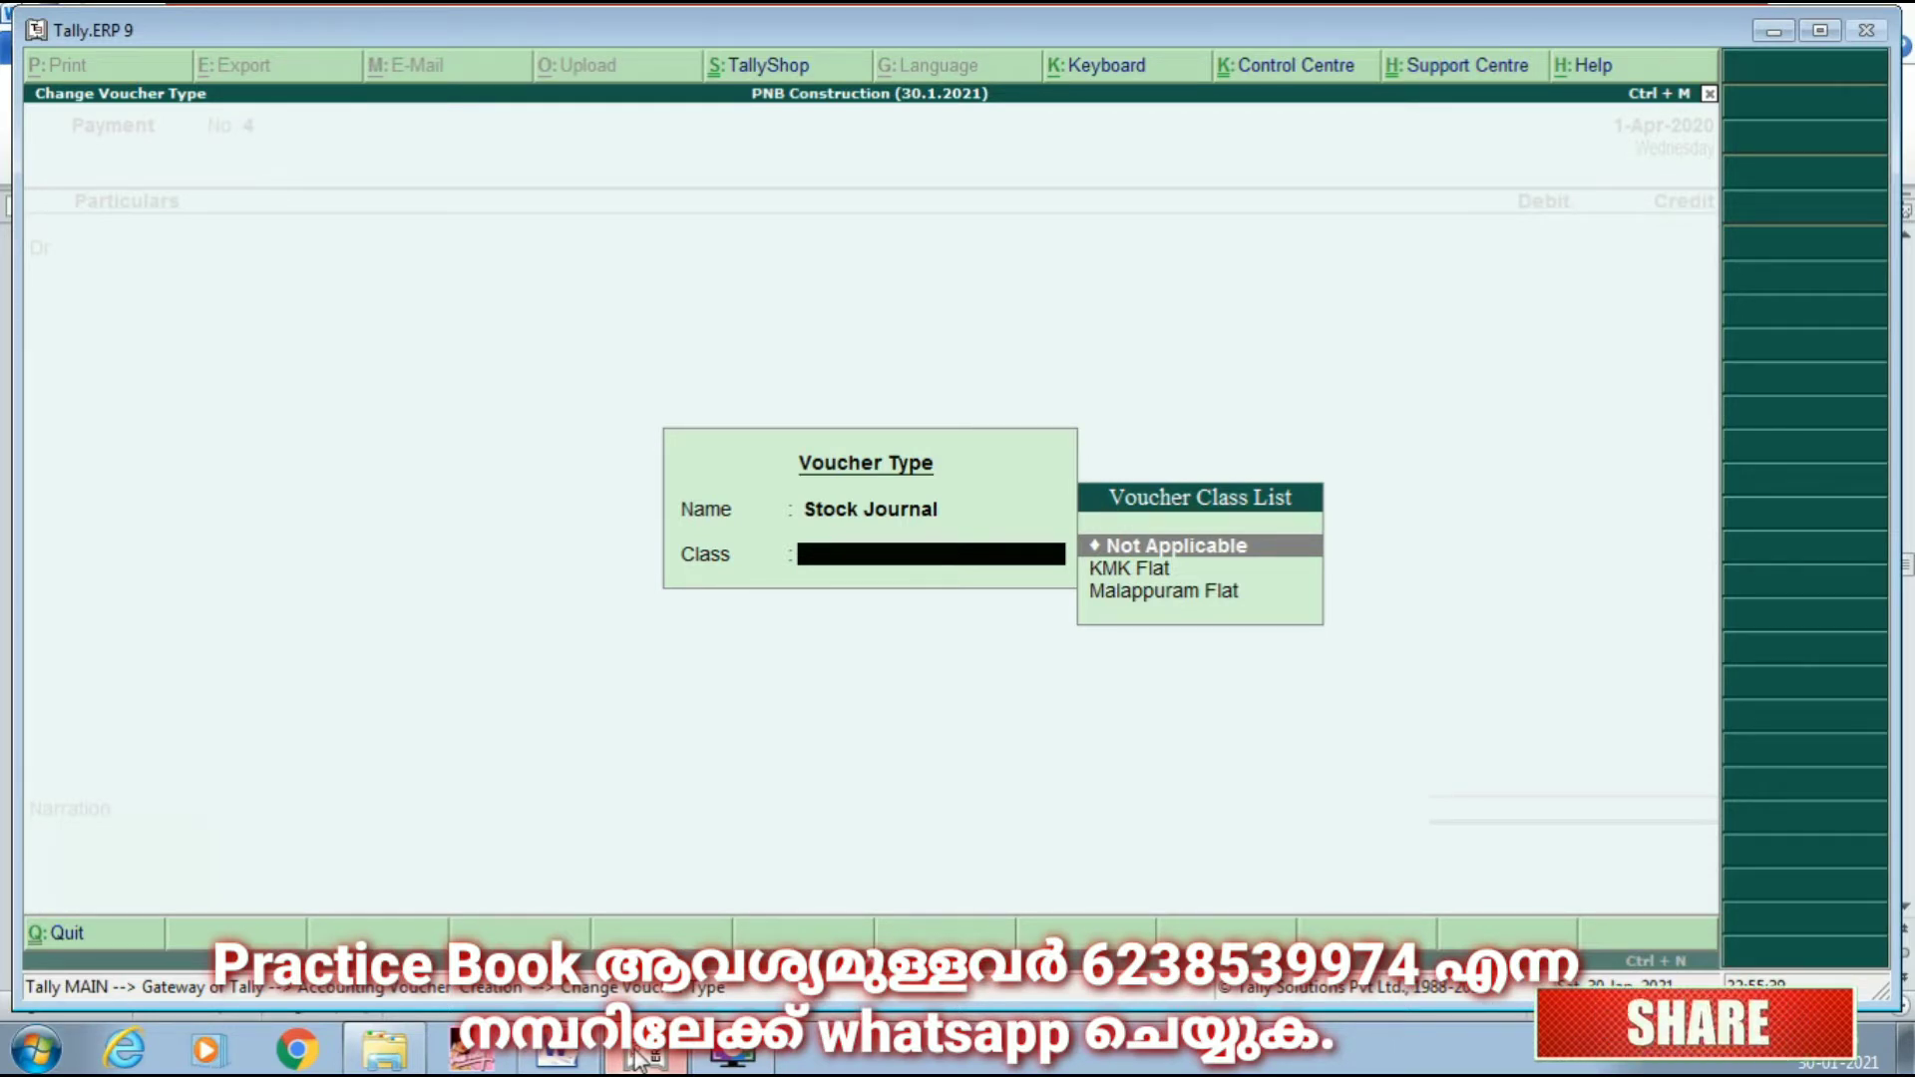
key("Down")
key("Down")
key("Return")
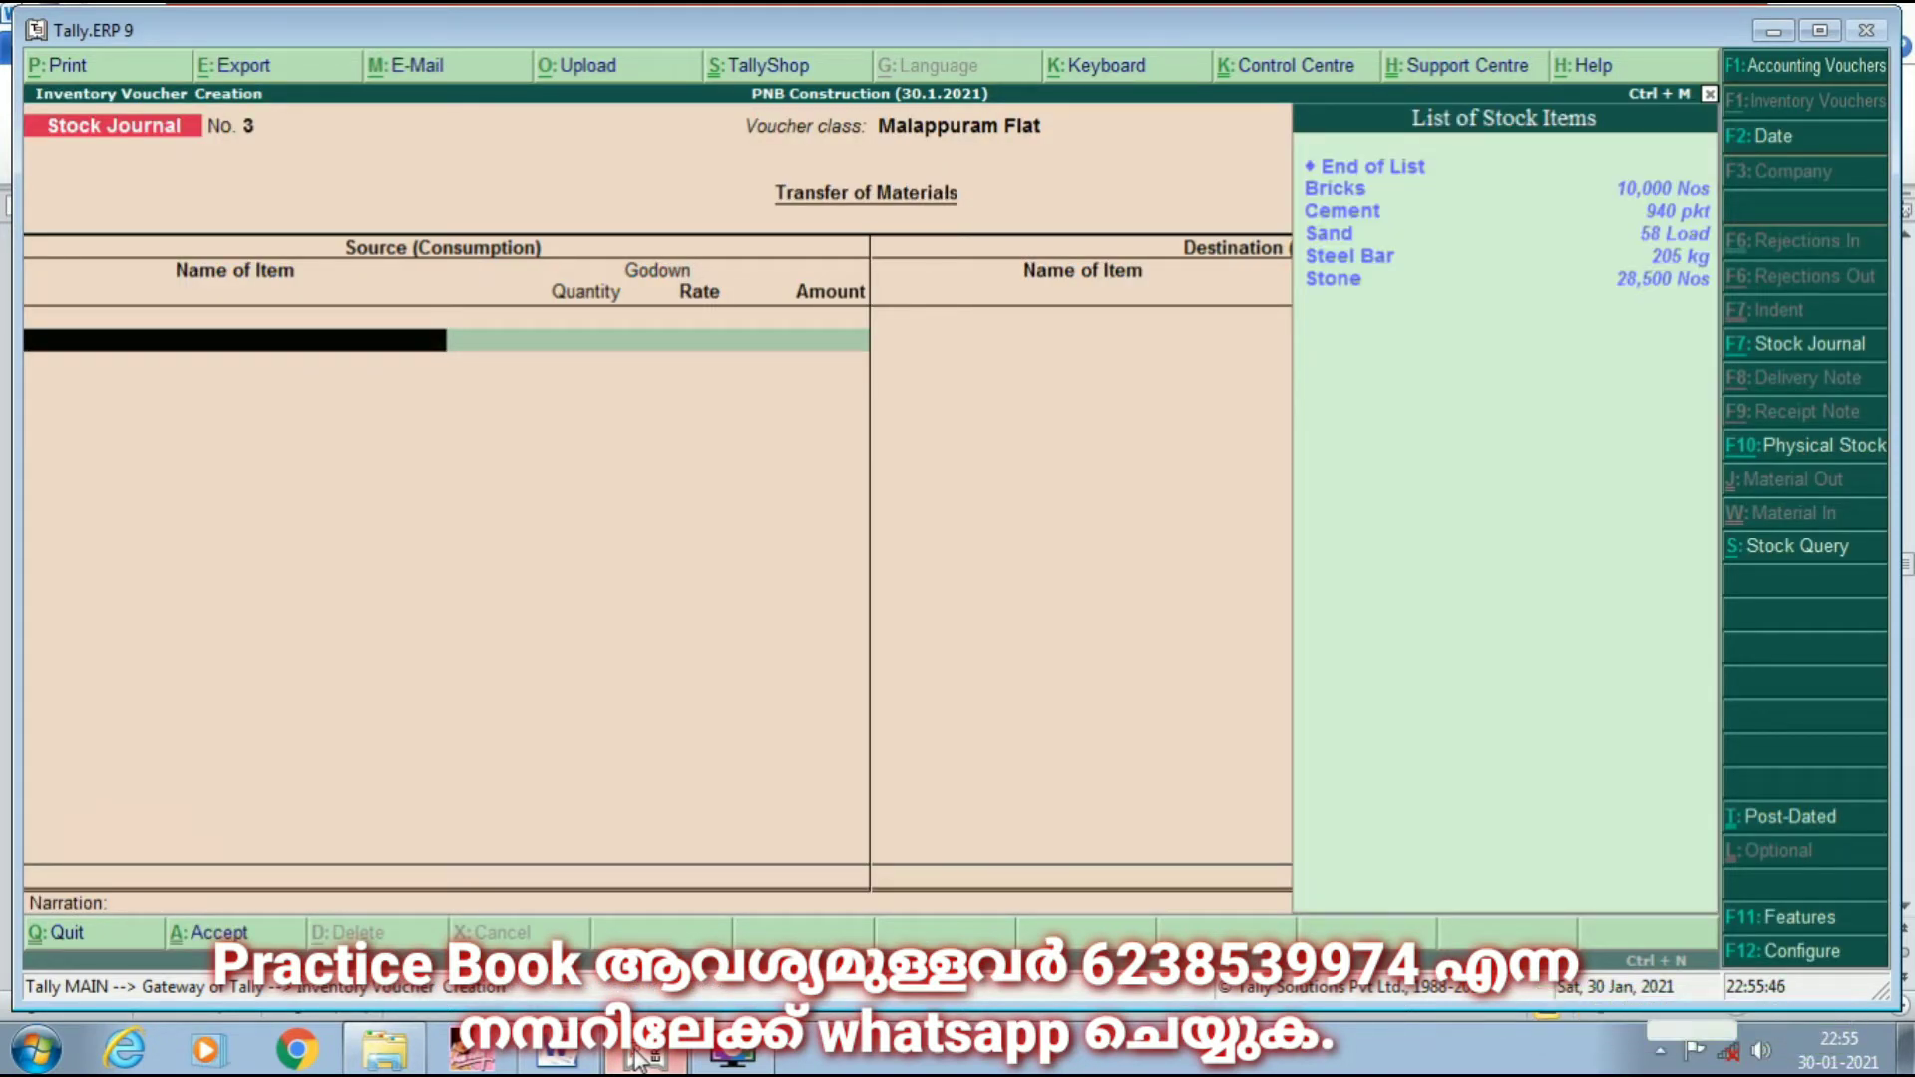
Step: Enter Sand as the first source item, taken from Malappuram Godown with a quantity of 15 Load
type("s")
key("Return")
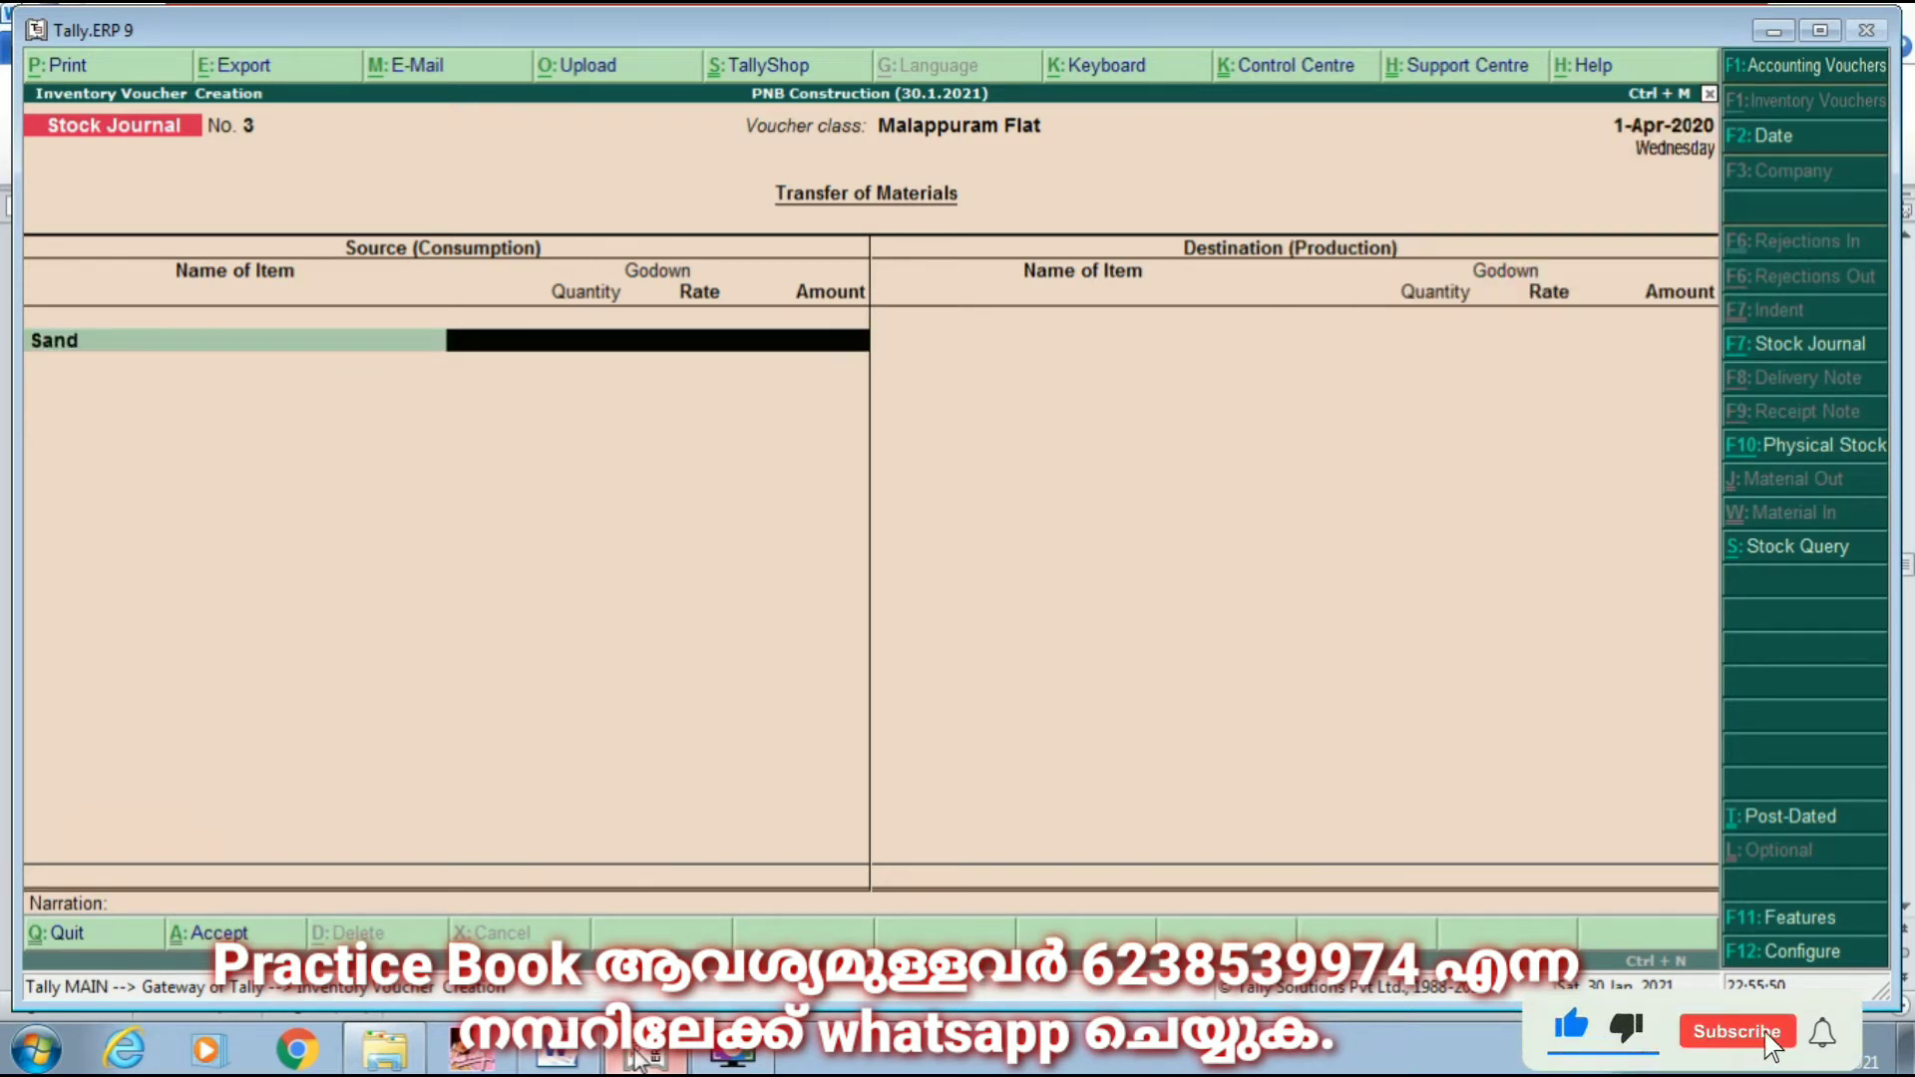
key("Down")
key("Down")
key("Down")
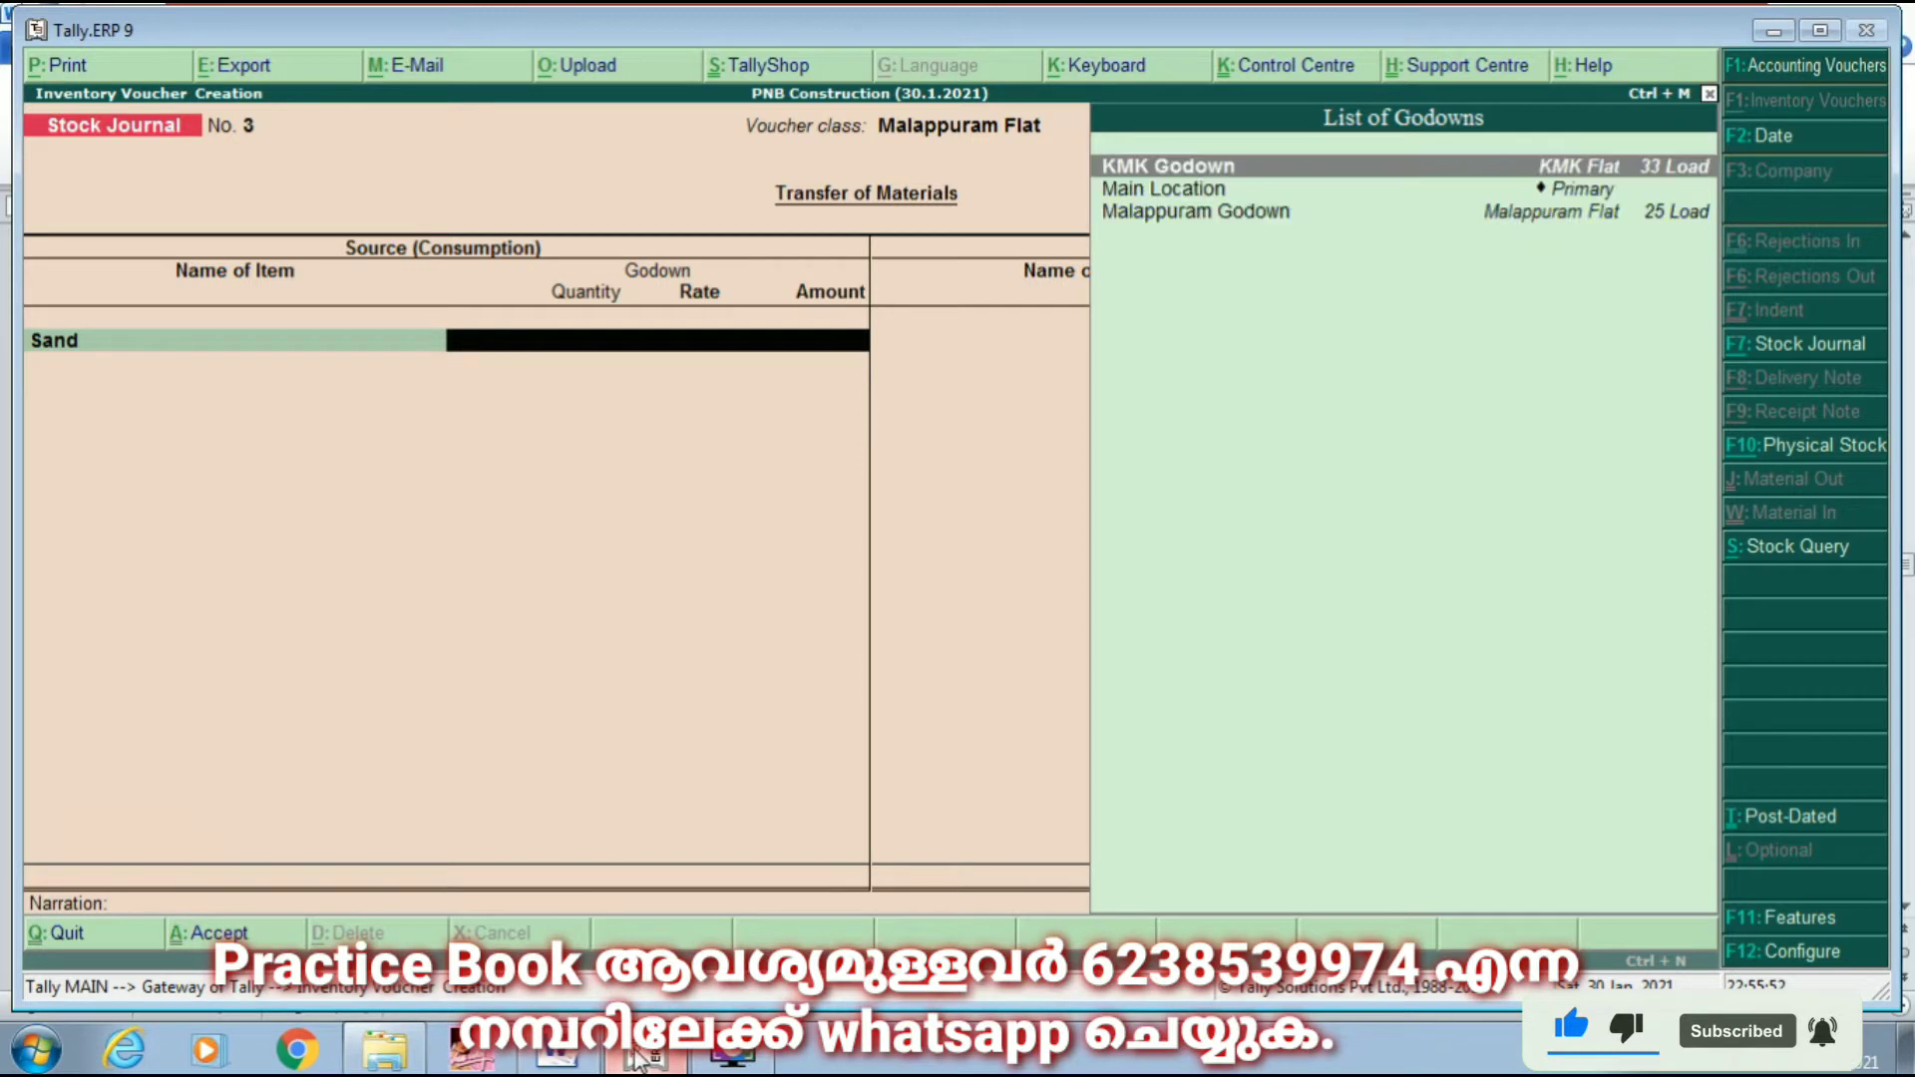
key("Return")
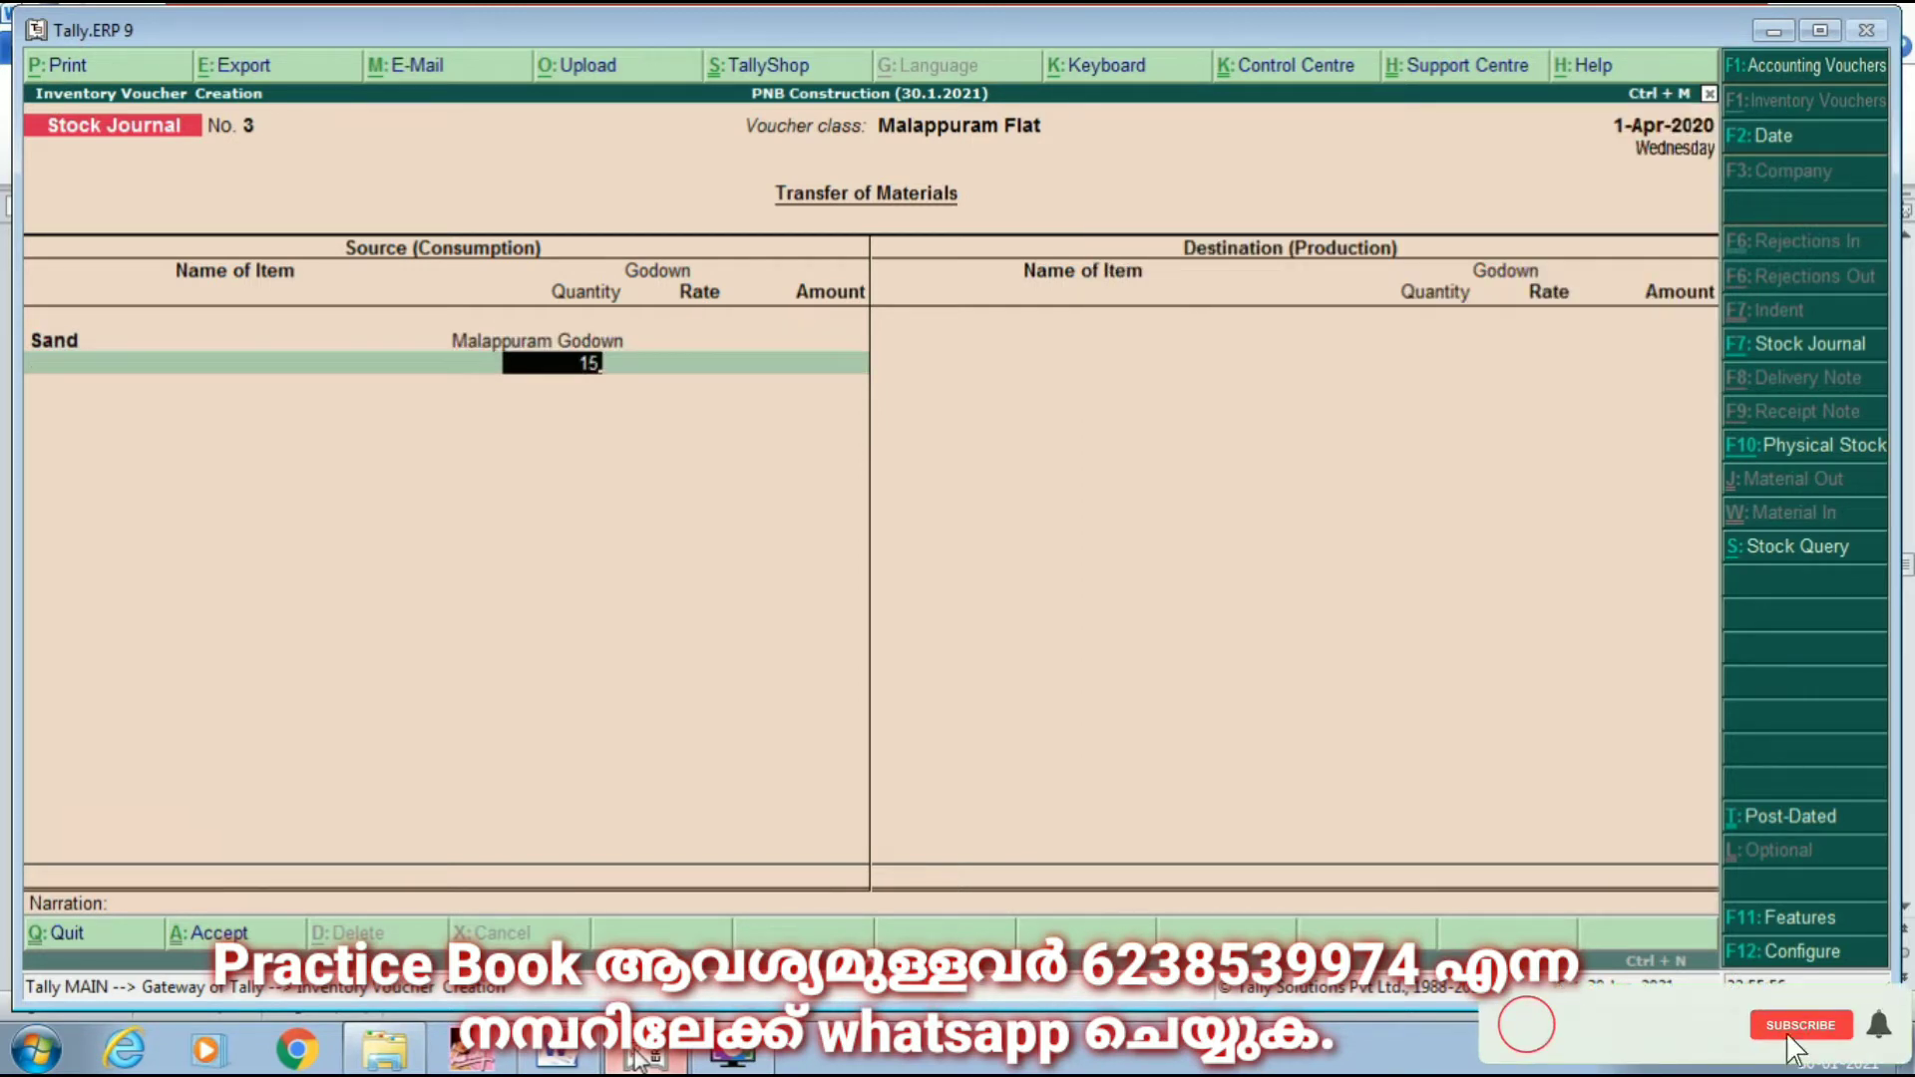
type("15")
key("Return")
key("Return")
key("Return")
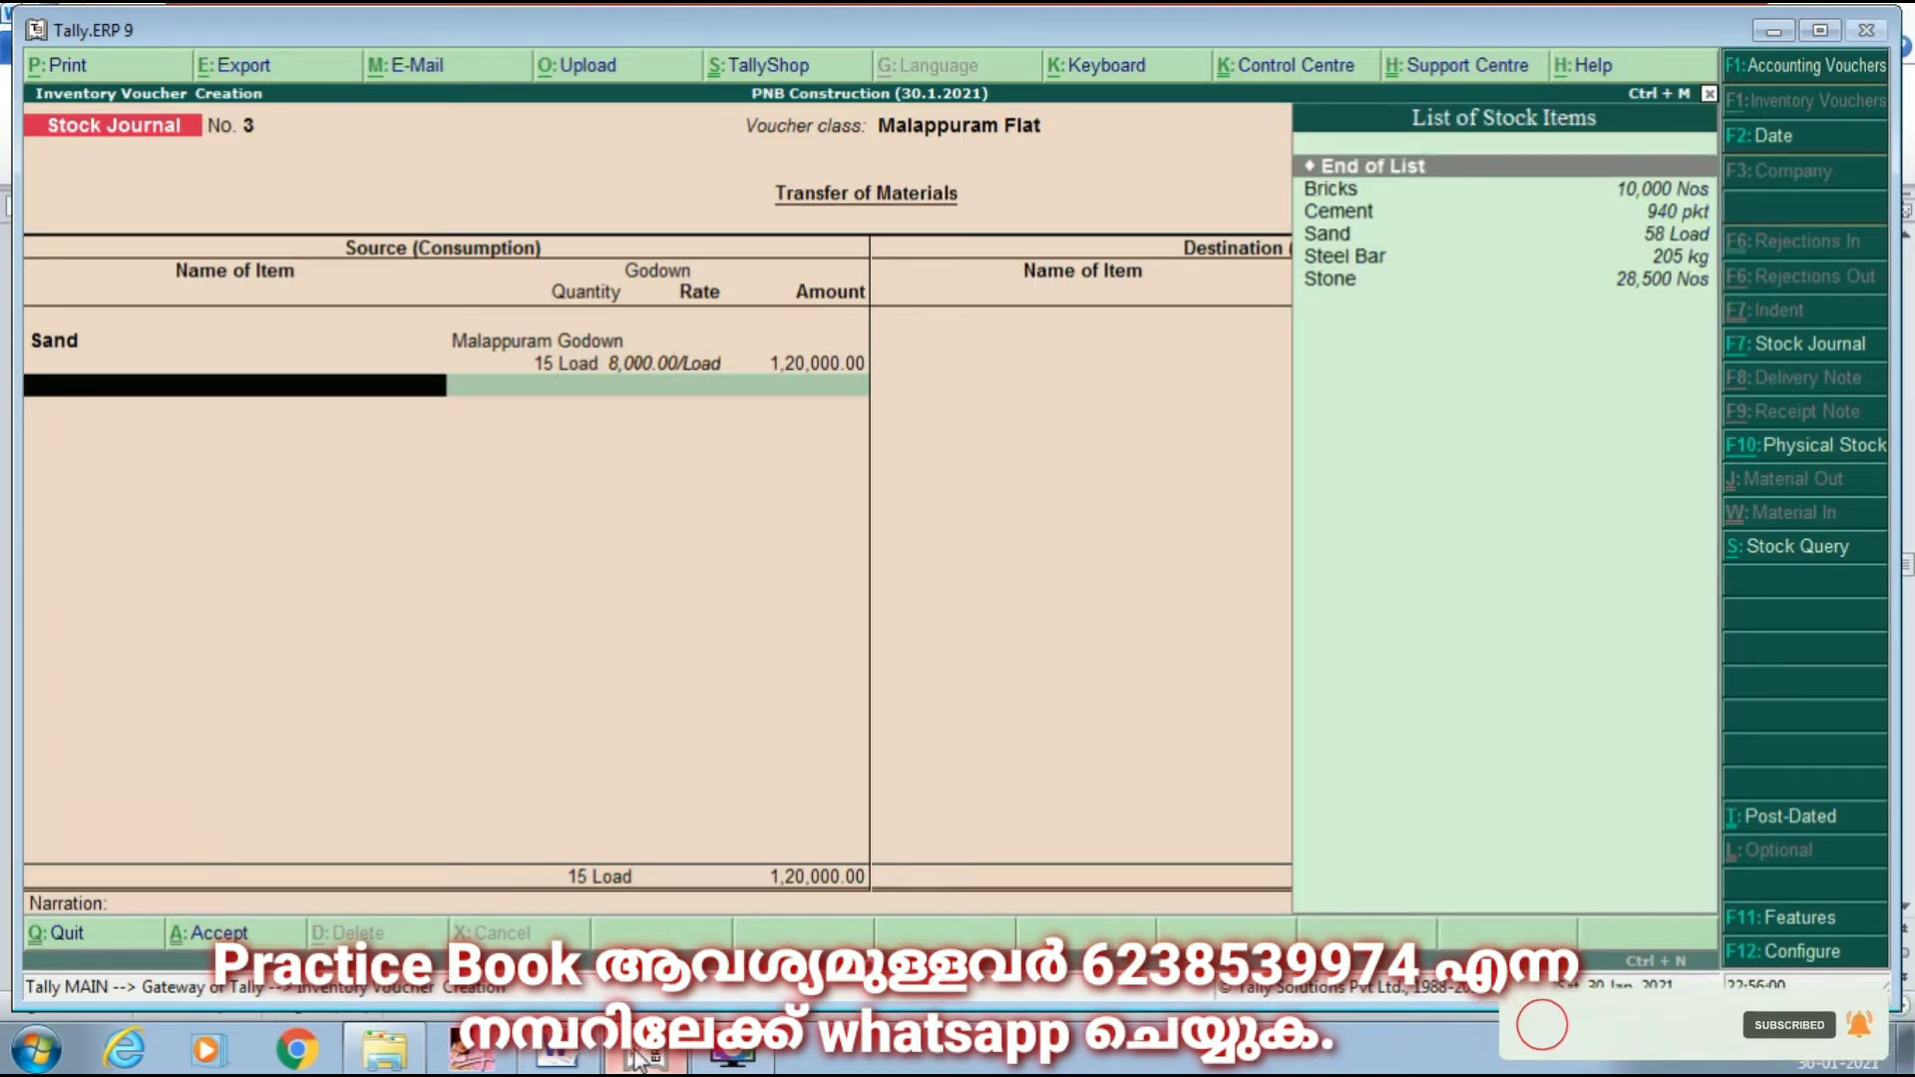
Step: Add Stone as the second source item from Malappuram Godown with a quantity of 60 Nos
key("Down")
key("Down")
key("Down")
key("Down")
key("Down")
key("Return")
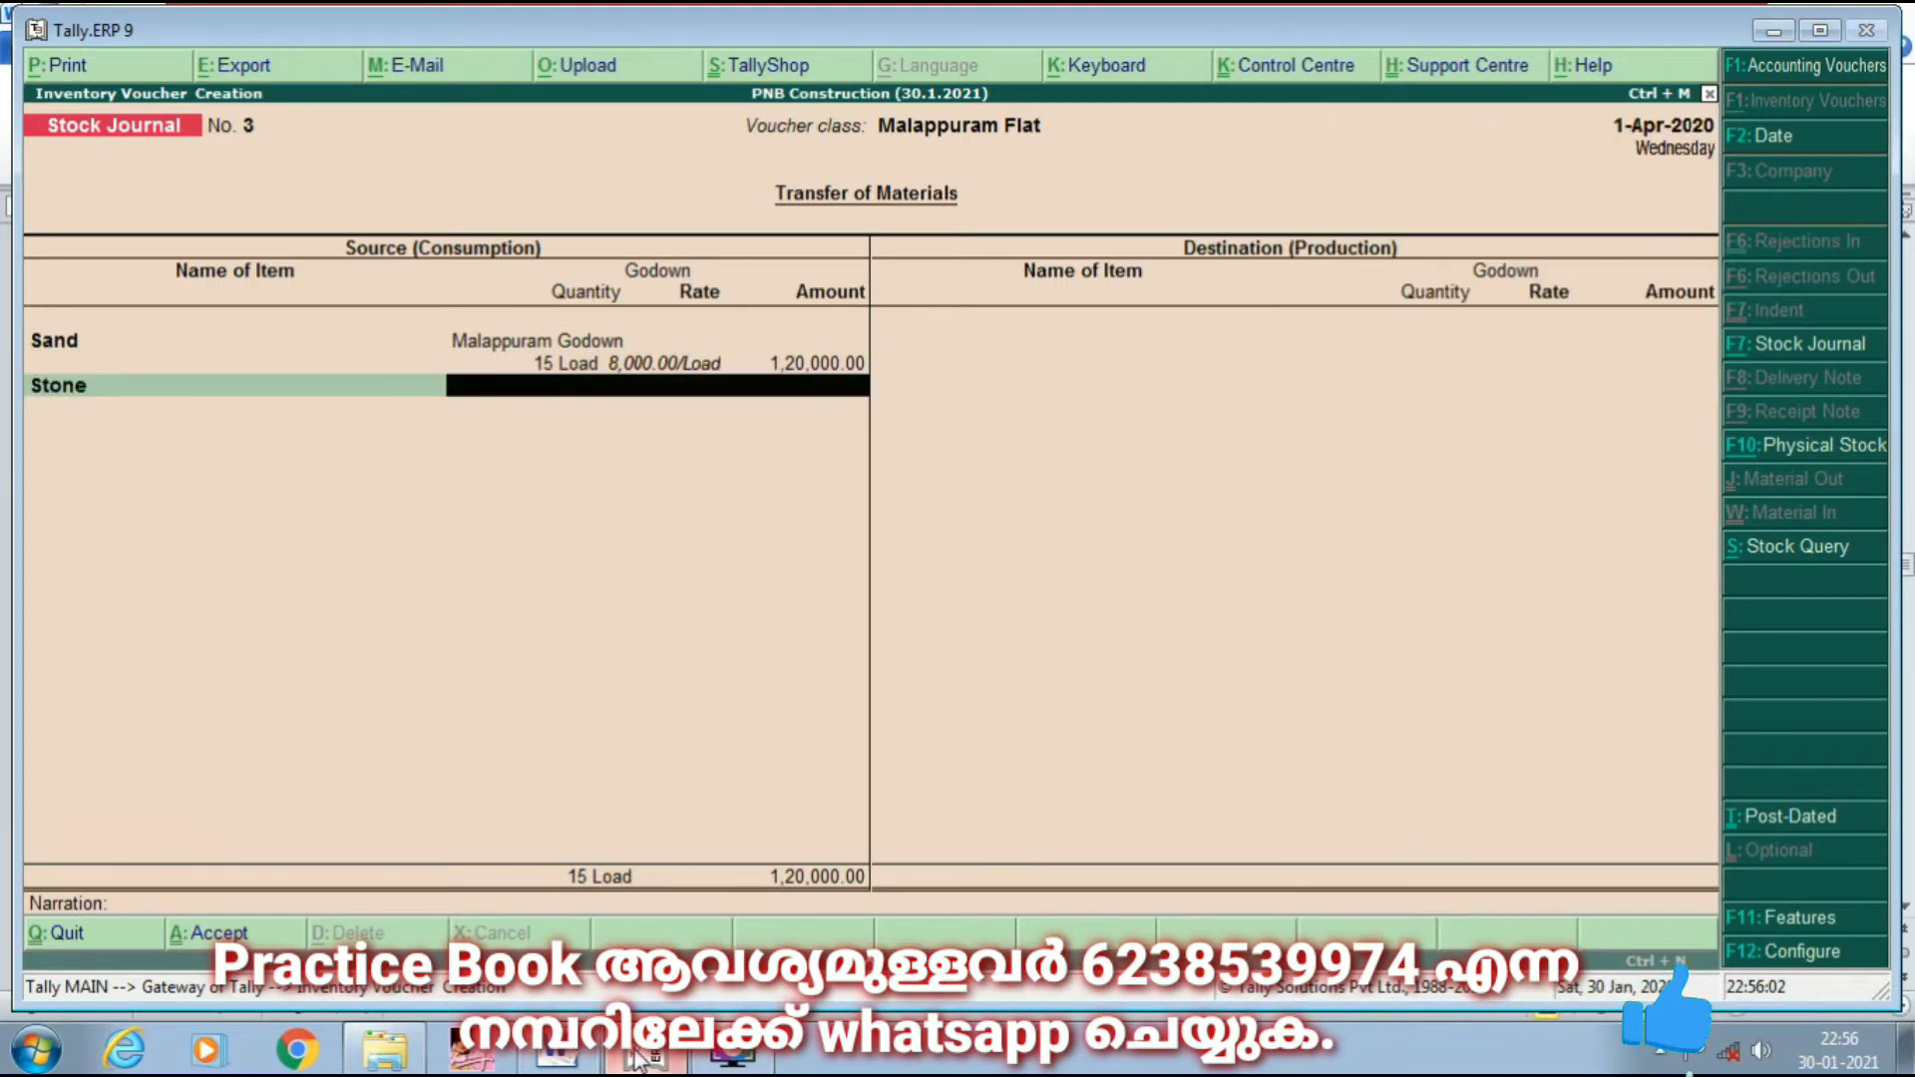
key("Down")
key("Down")
key("Down")
key("Return")
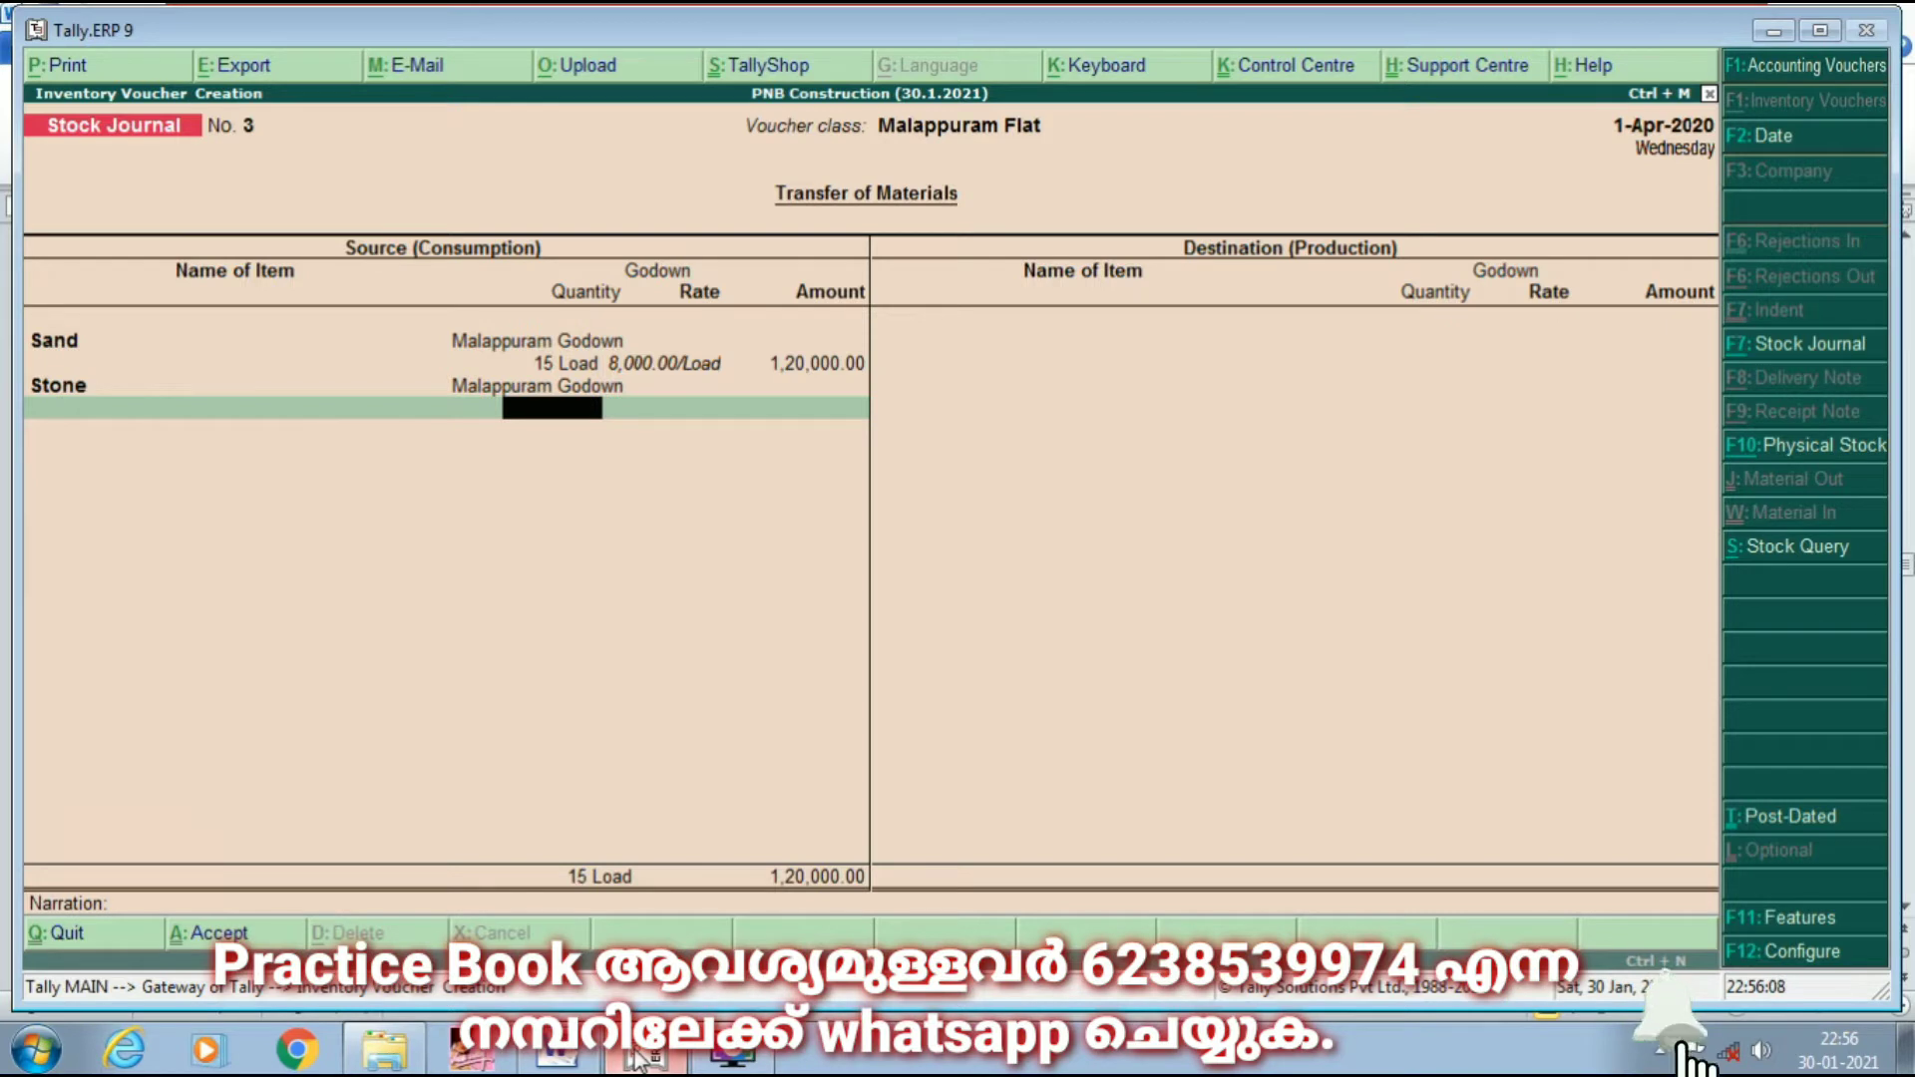
type("60")
key("Return")
key("Return")
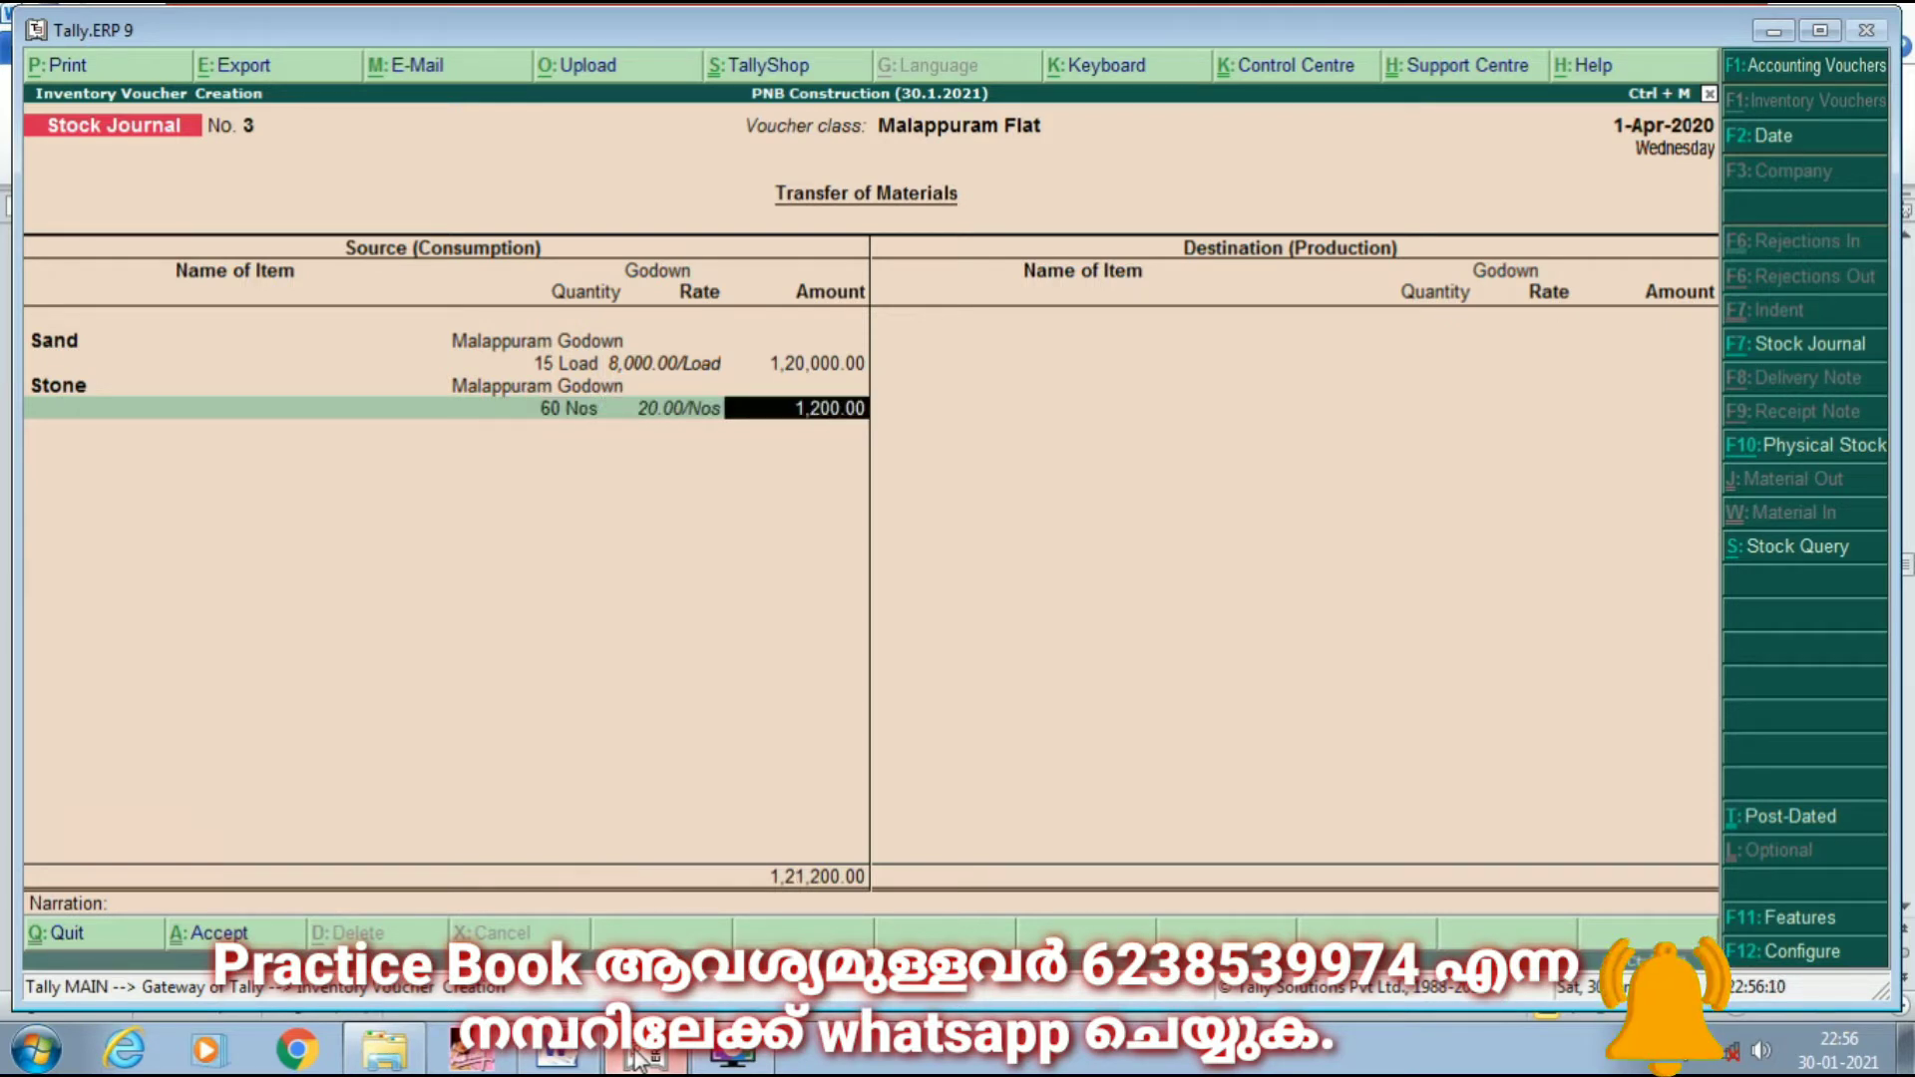
key("Return")
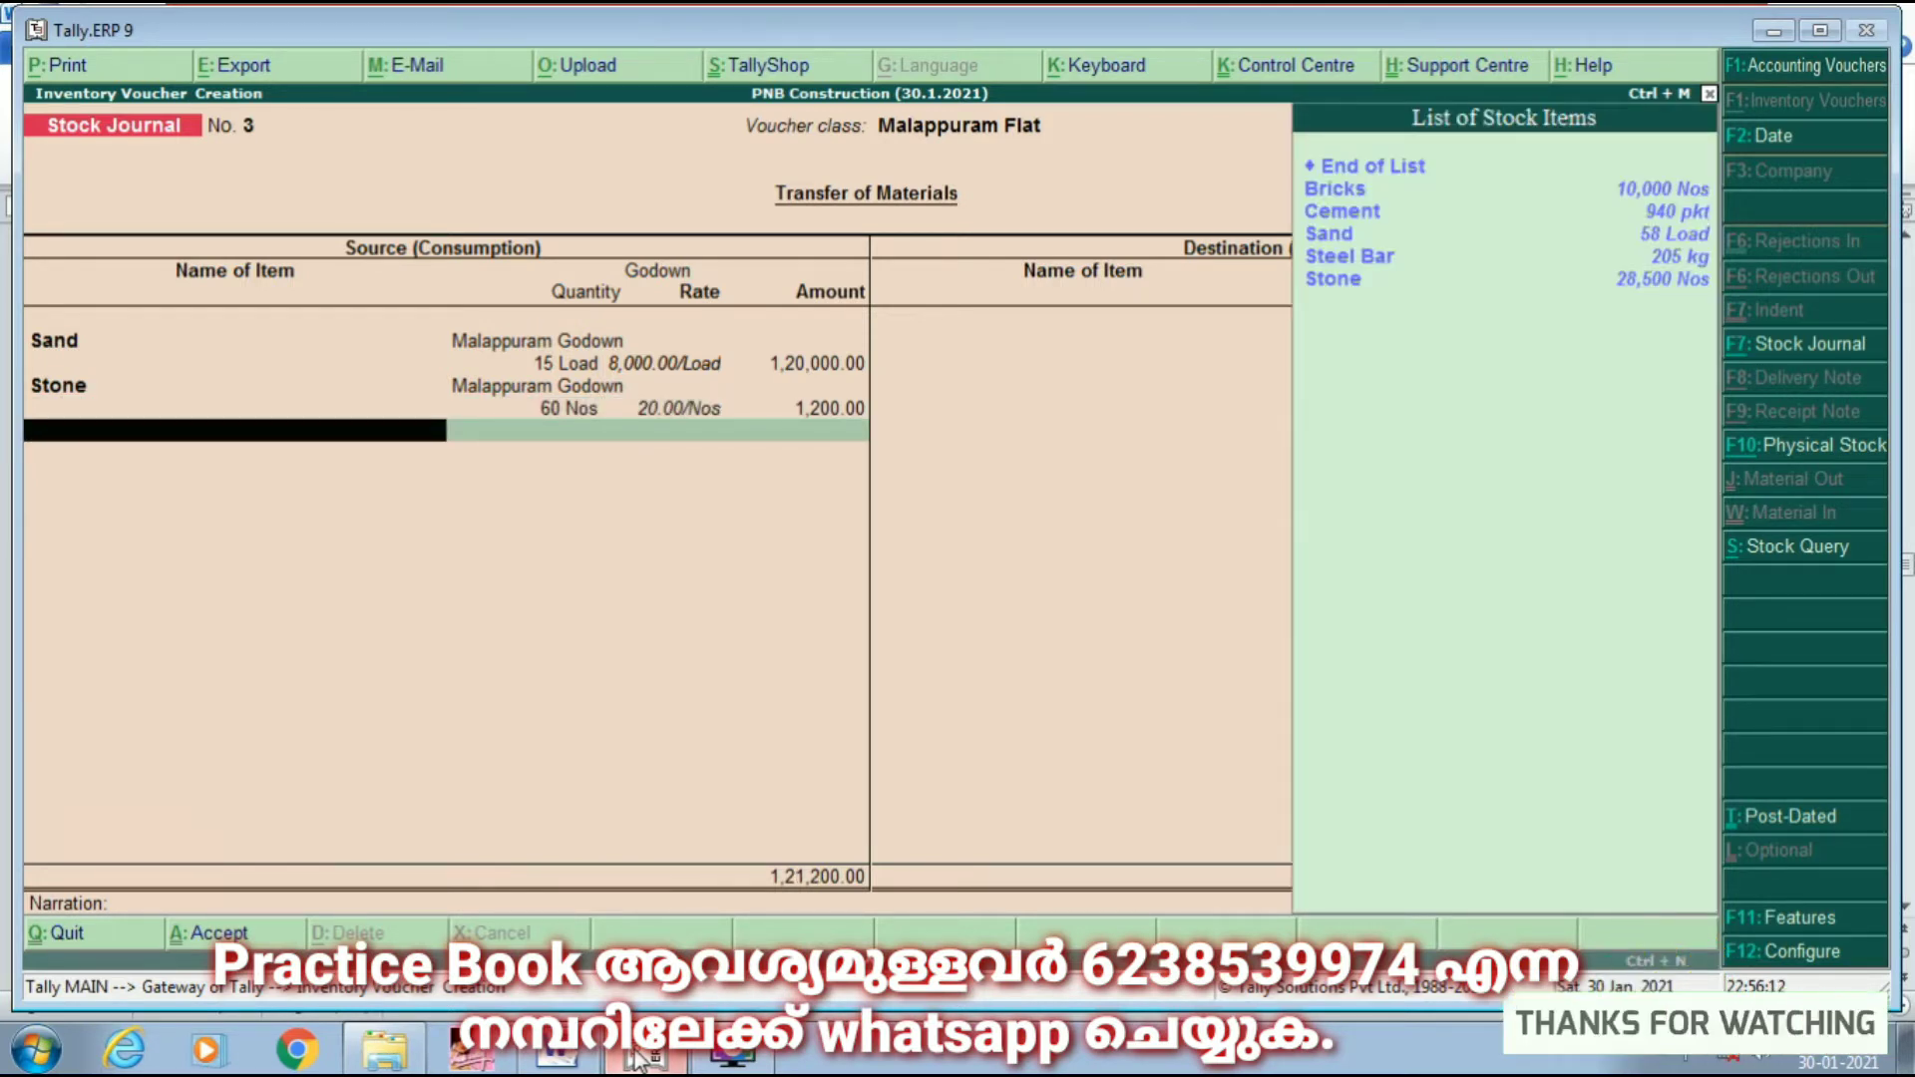
Step: Correct the Stone quantity to 600 Nos and keep its filled-in rate and amount
key("BackSpace")
key("BackSpace")
key("BackSpace")
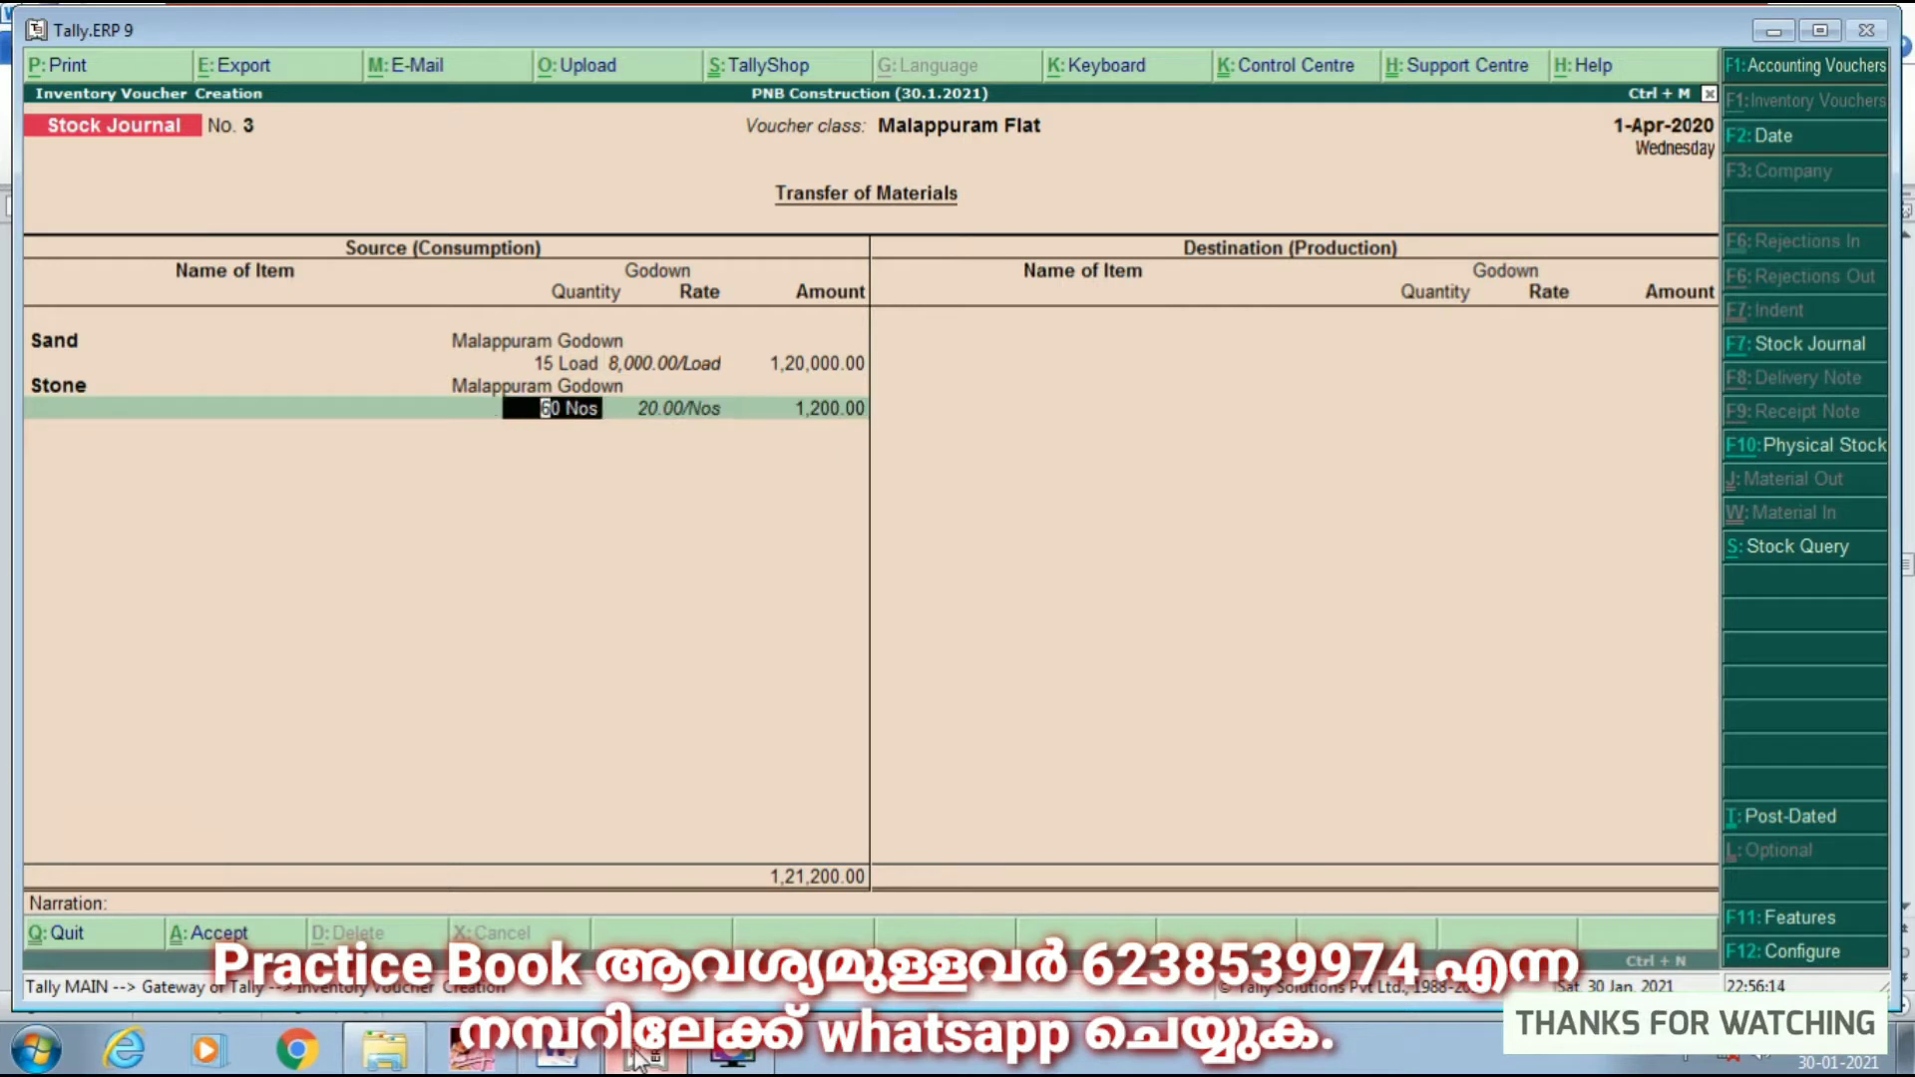
type("00")
key("Return")
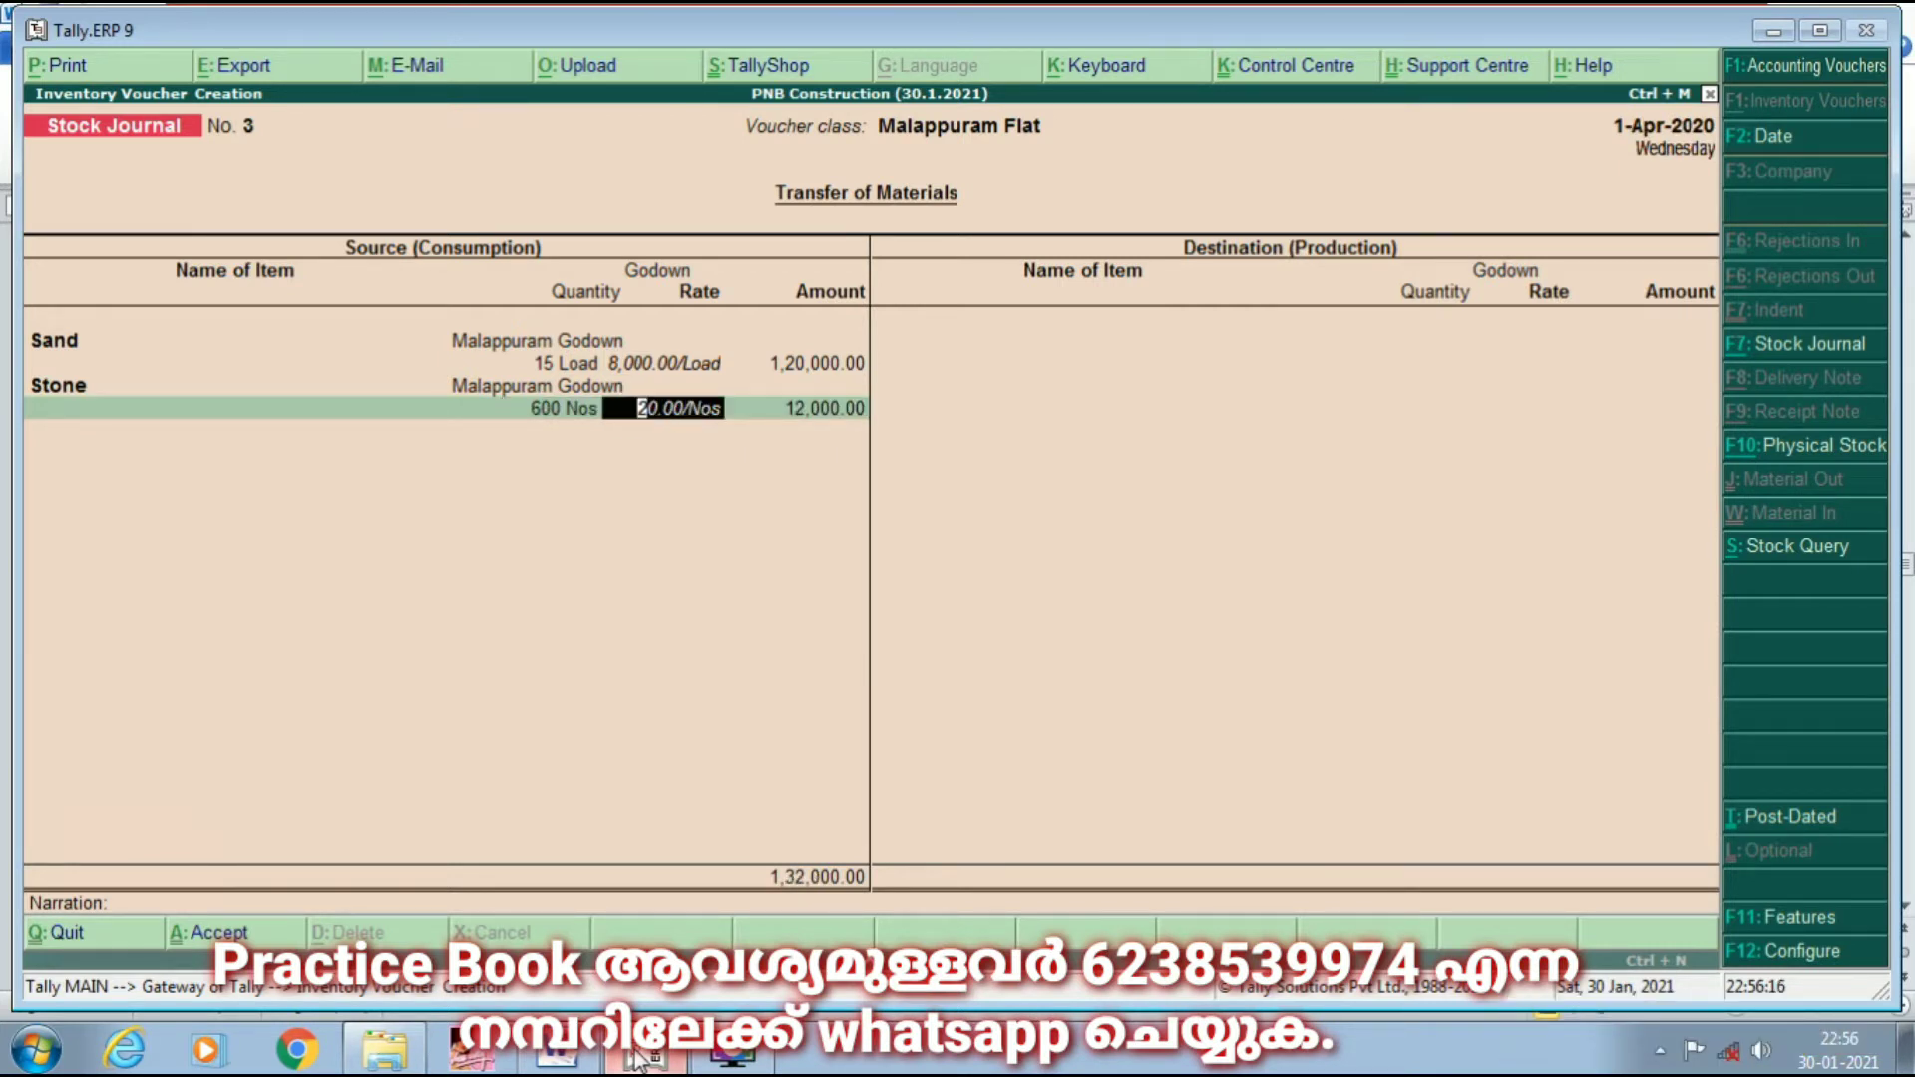
key("Return")
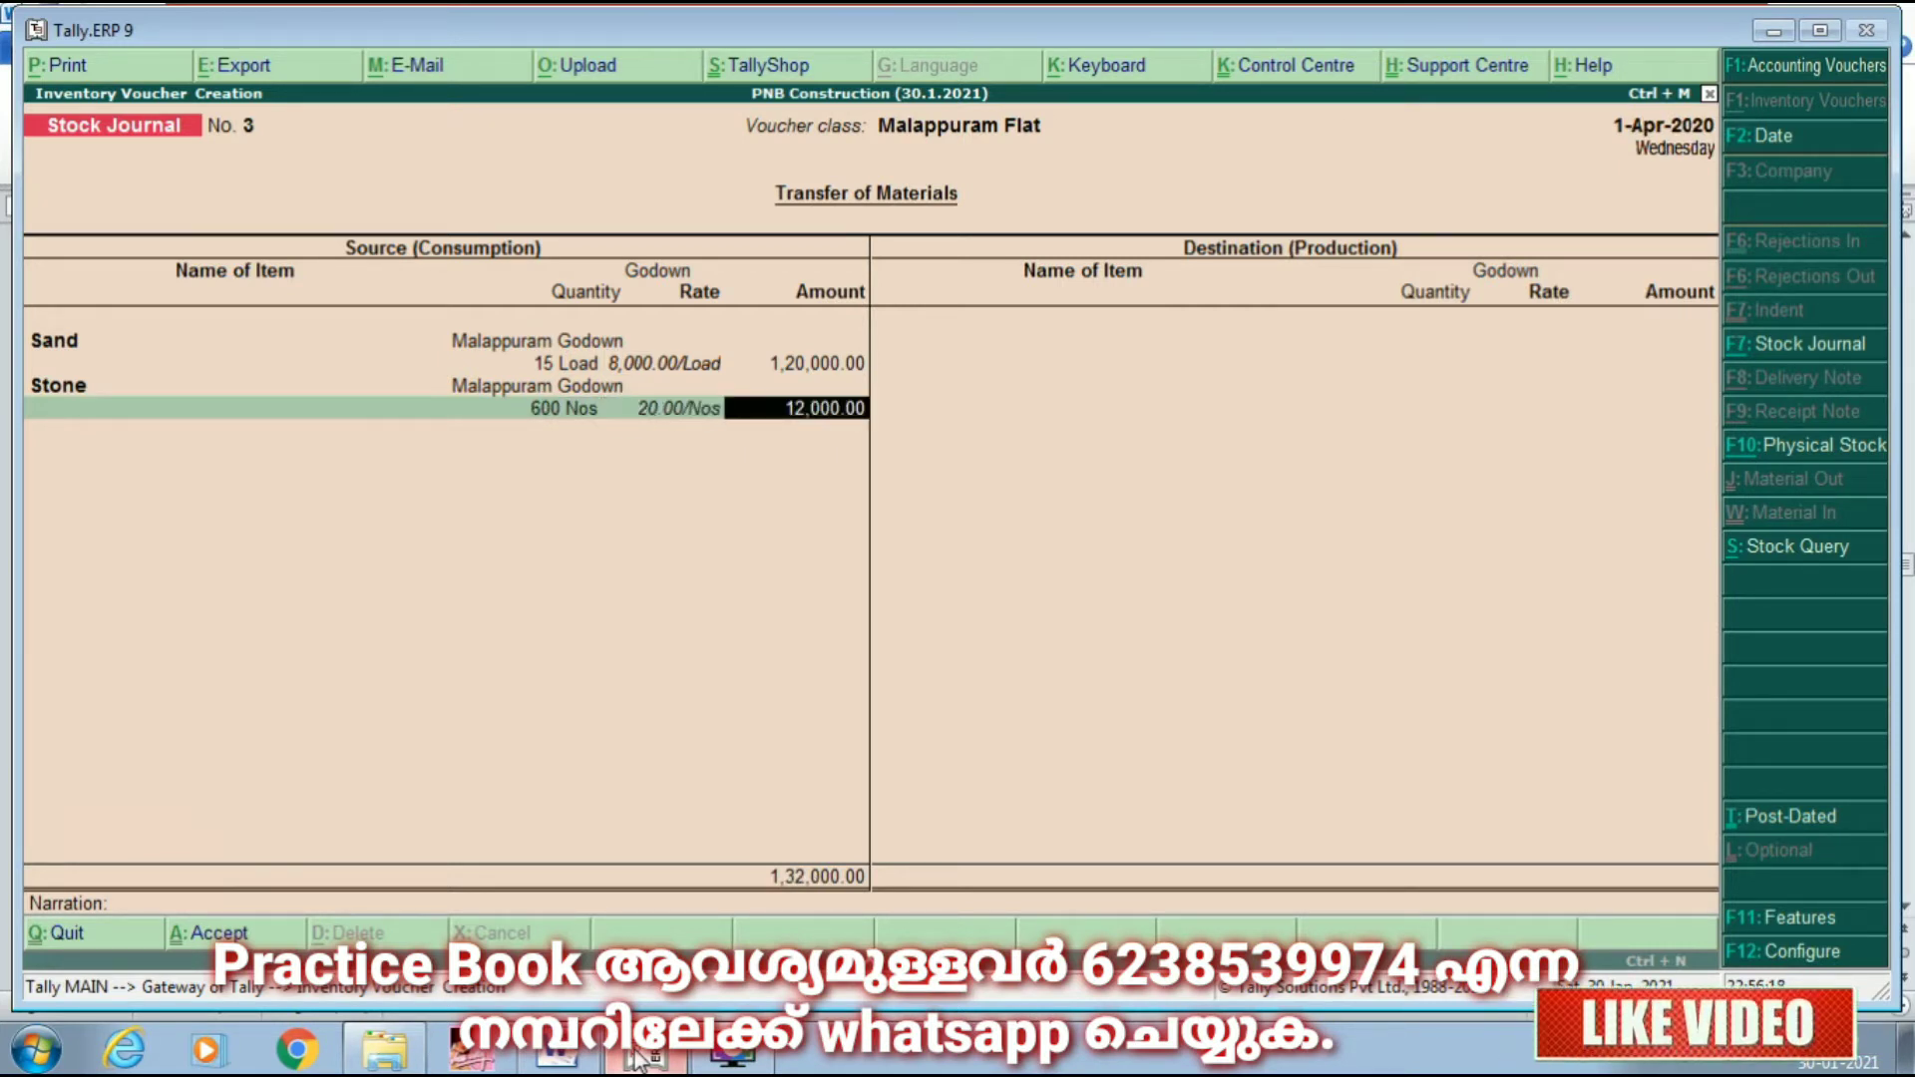
key("Return")
Step: Add Cement as the third source item from Malappuram Godown with a quantity of 100 pkt
type("c")
key("Return")
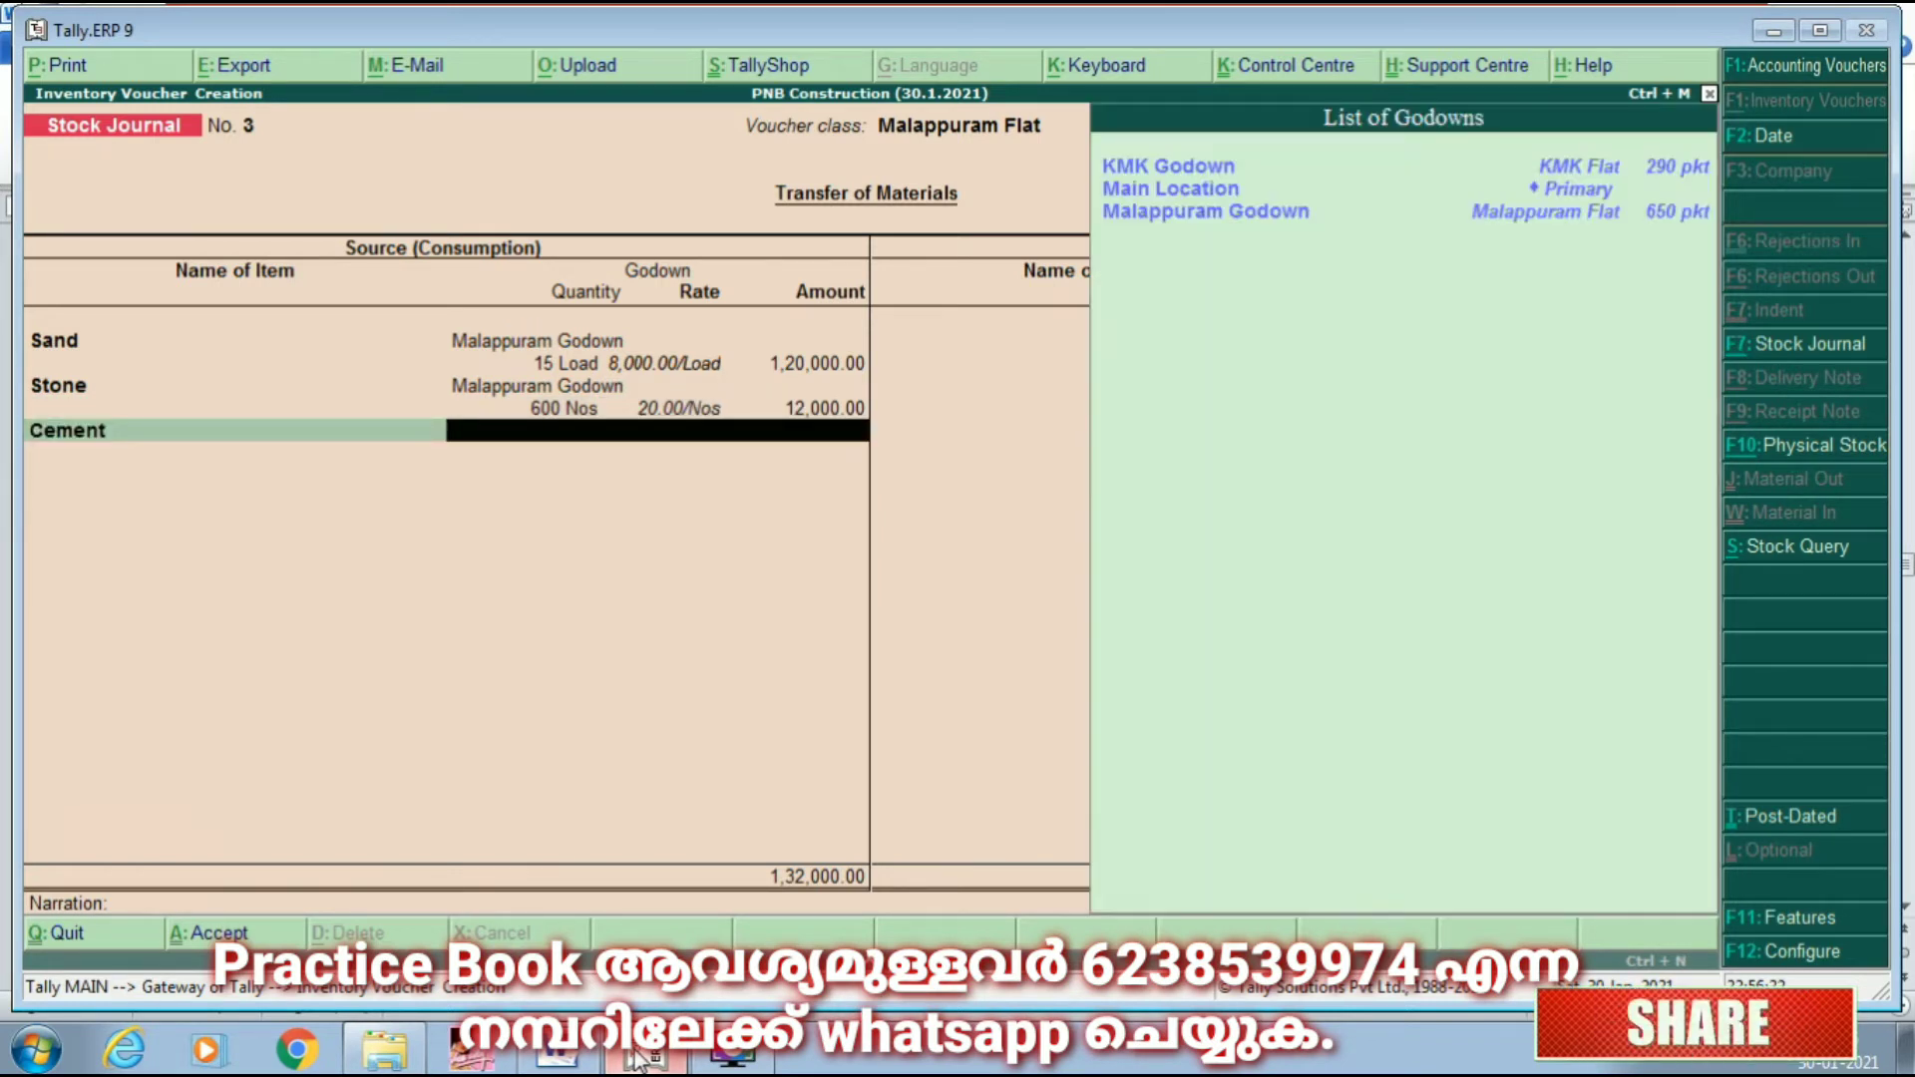
key("Down")
key("Down")
key("Return")
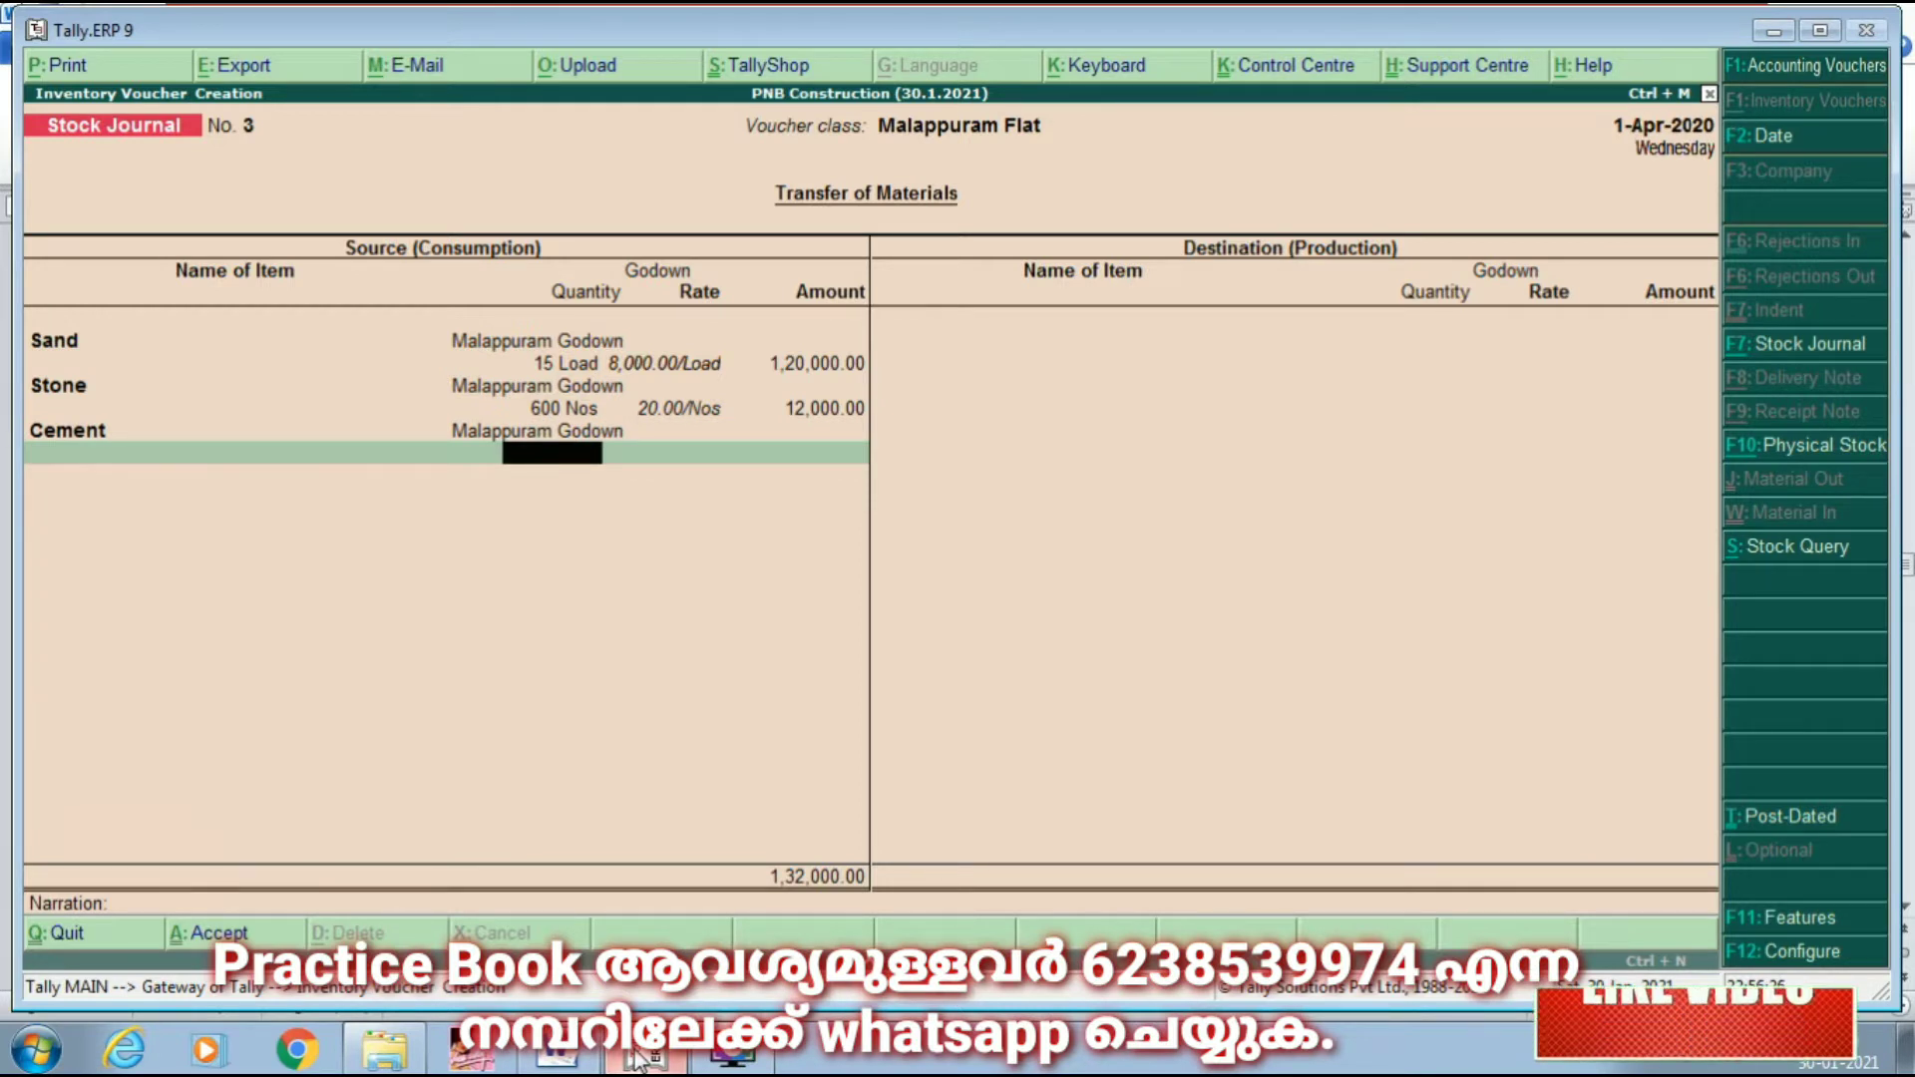
type("100")
key("Return")
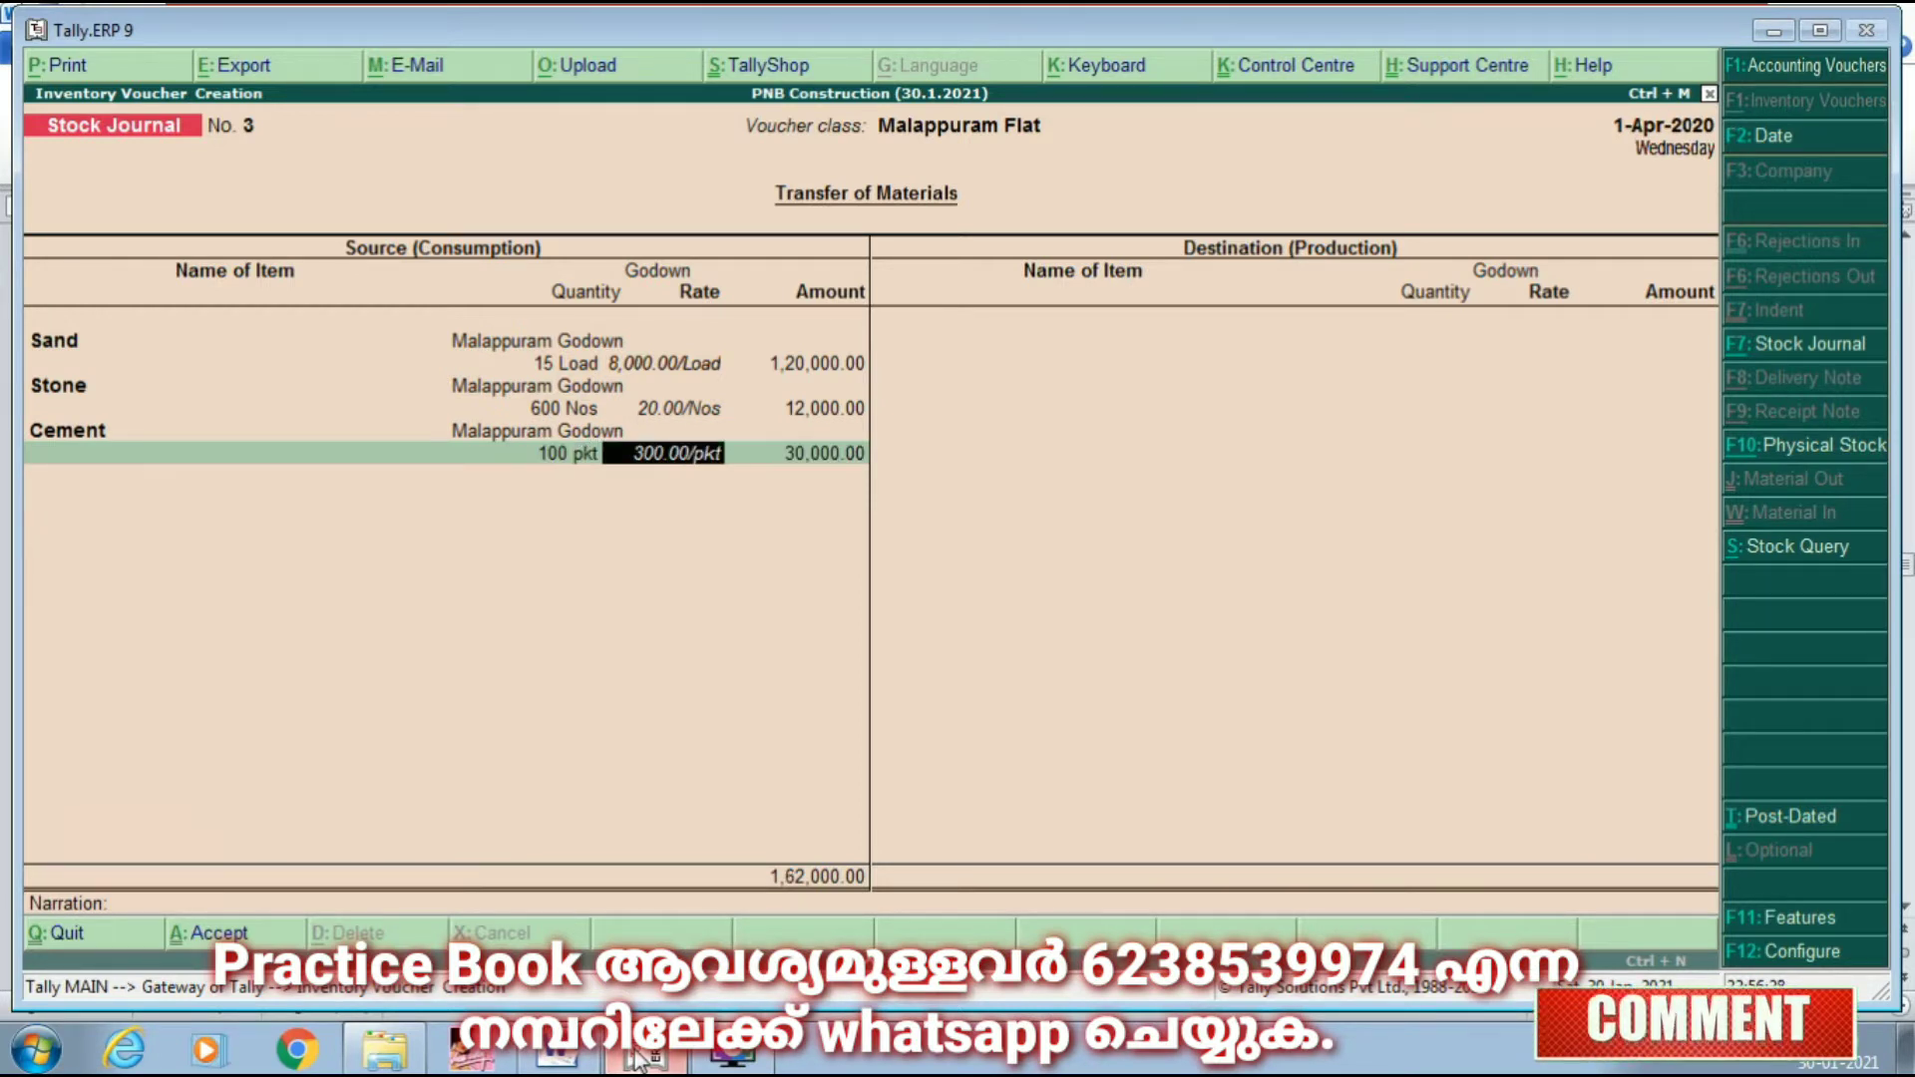
key("Return")
key("Return")
Step: Add Steel Bar as the fourth source item from Malappuram Godown with a quantity of 80 kg
type("S")
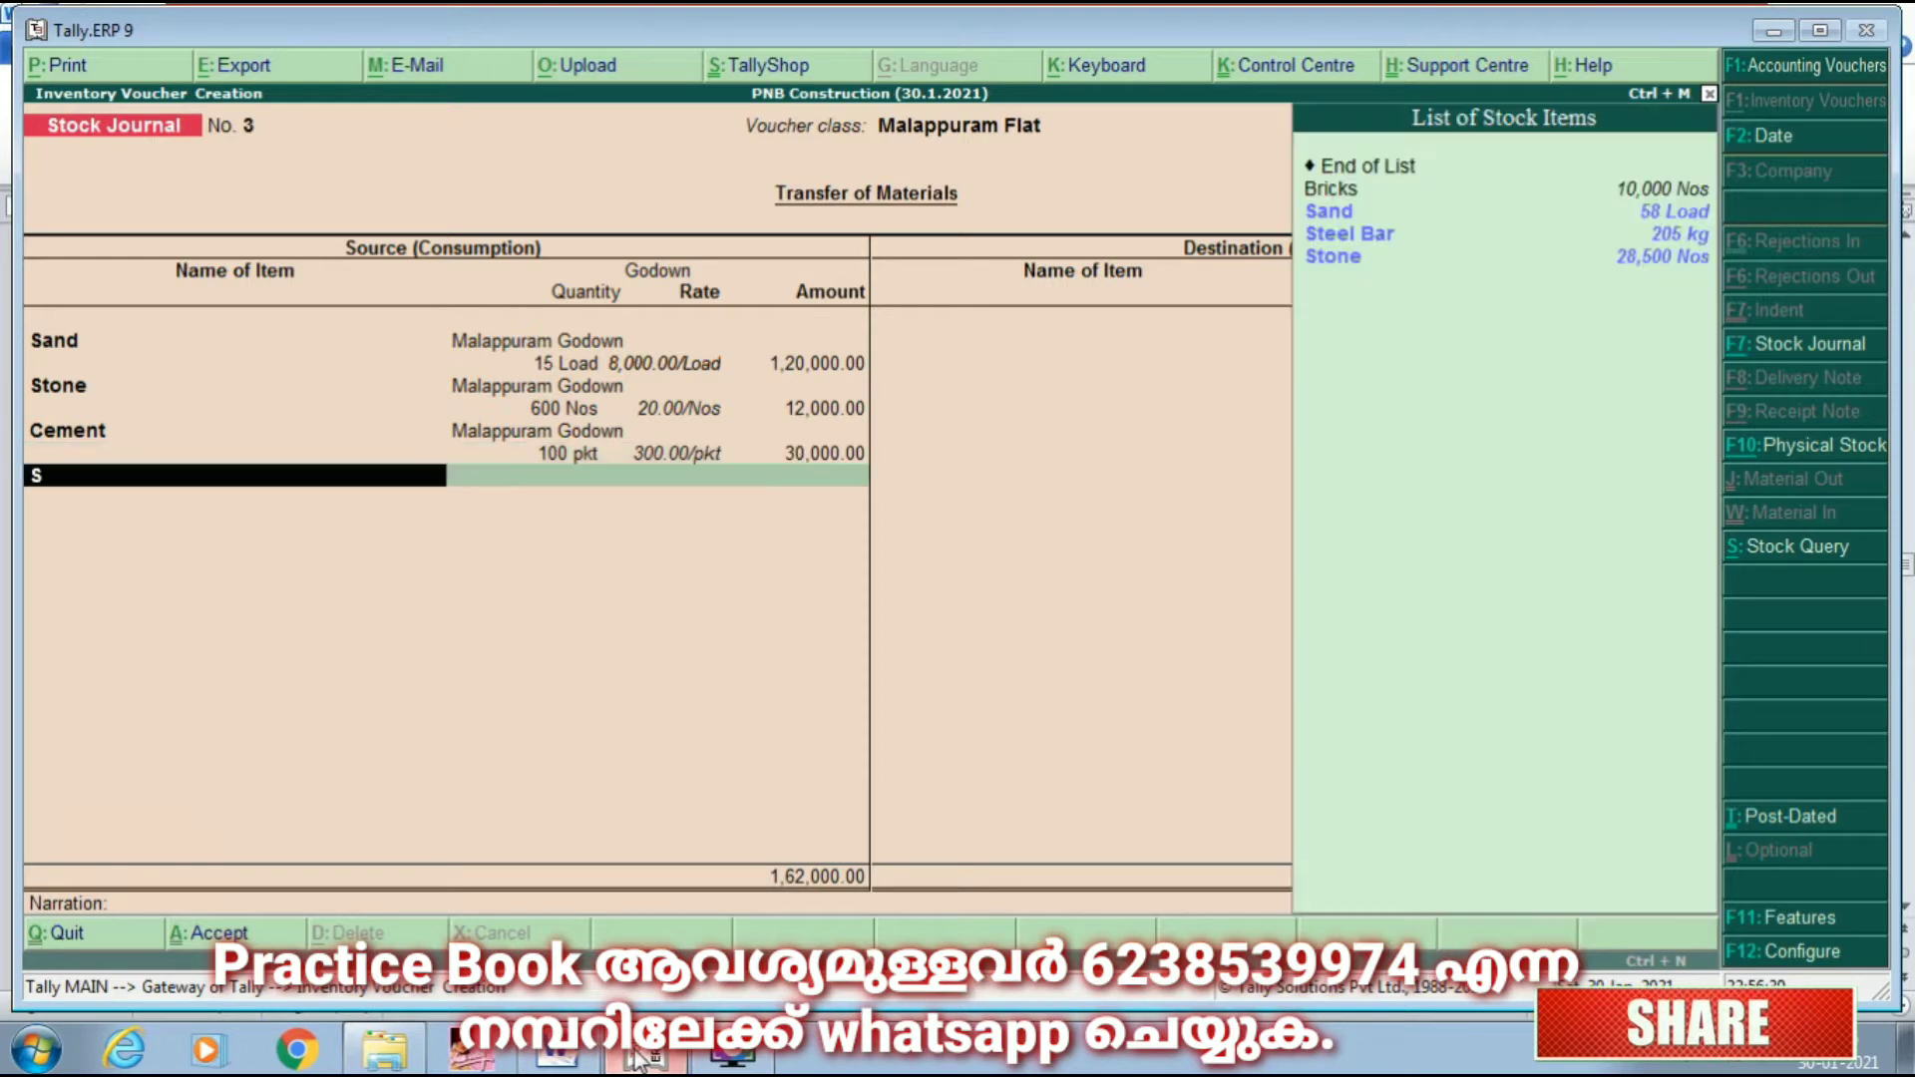
key("Down")
key("Return")
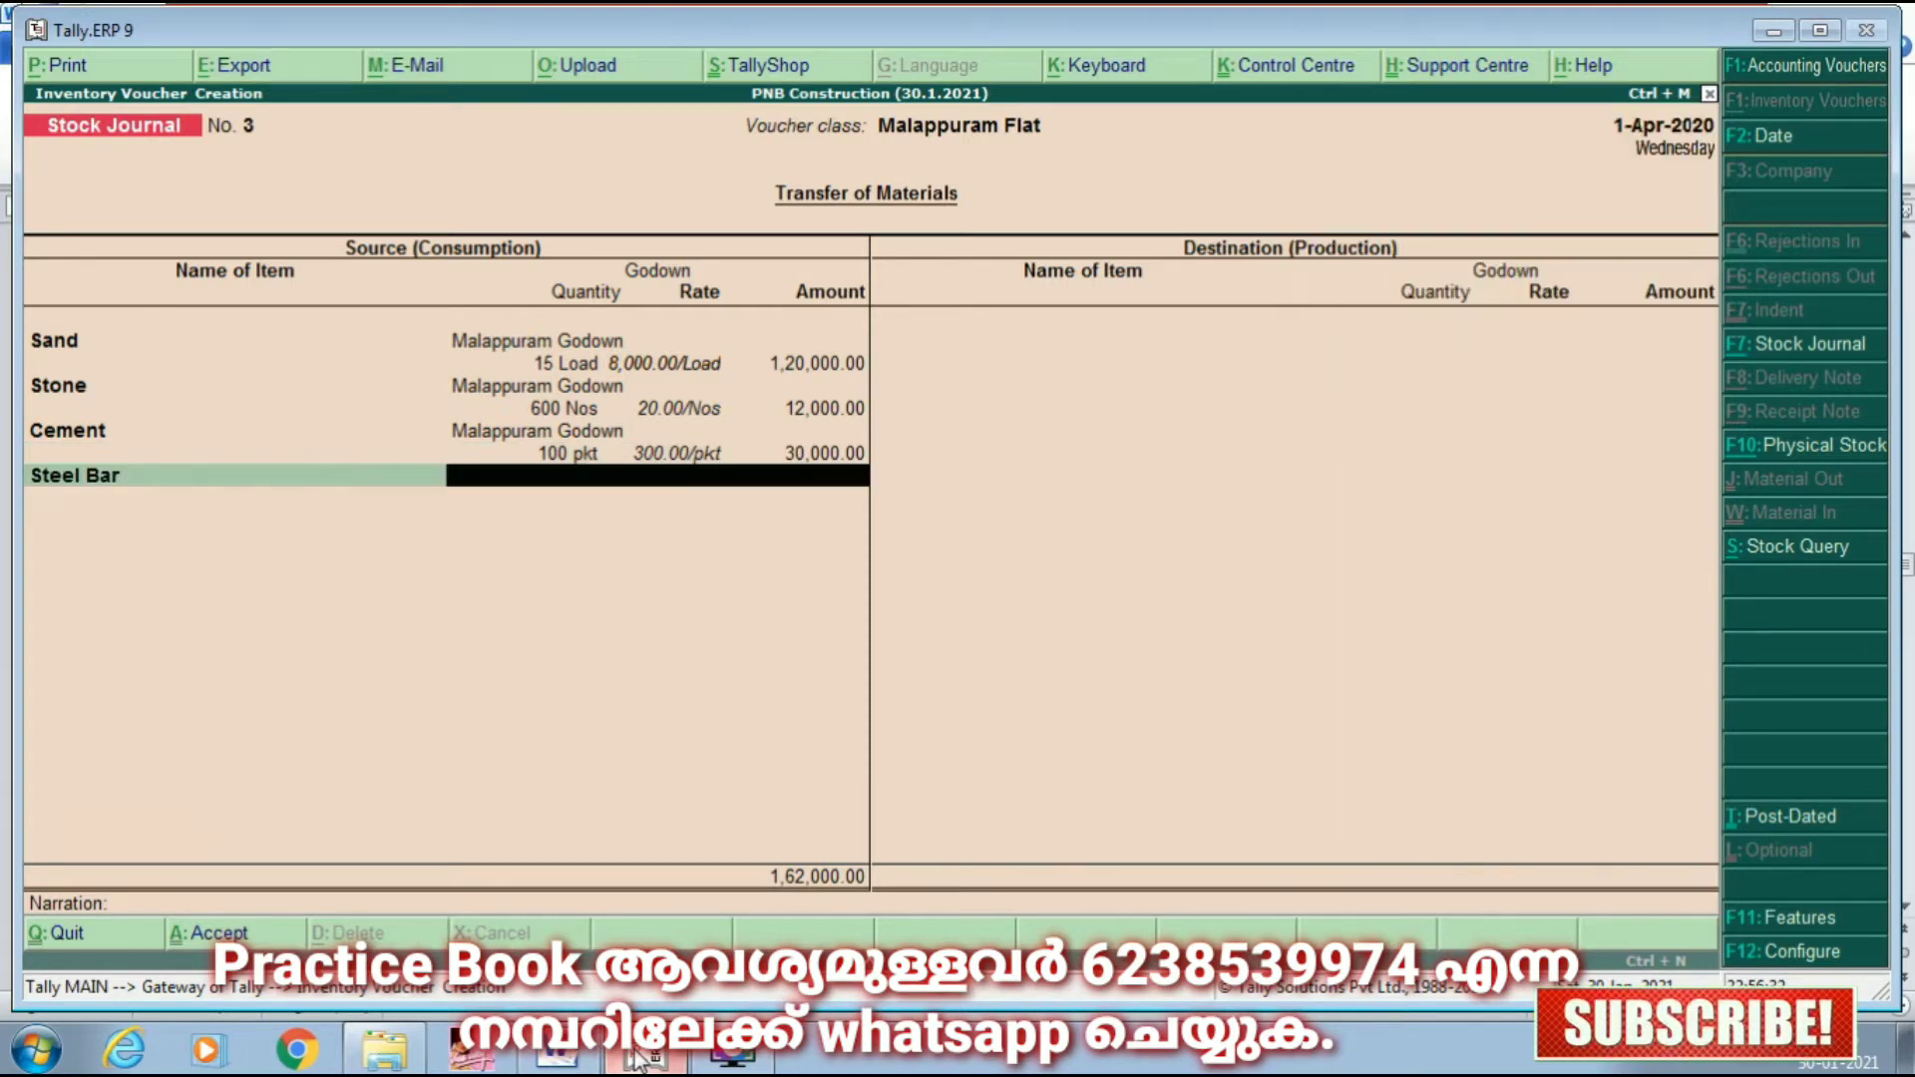
key("Down")
key("Down")
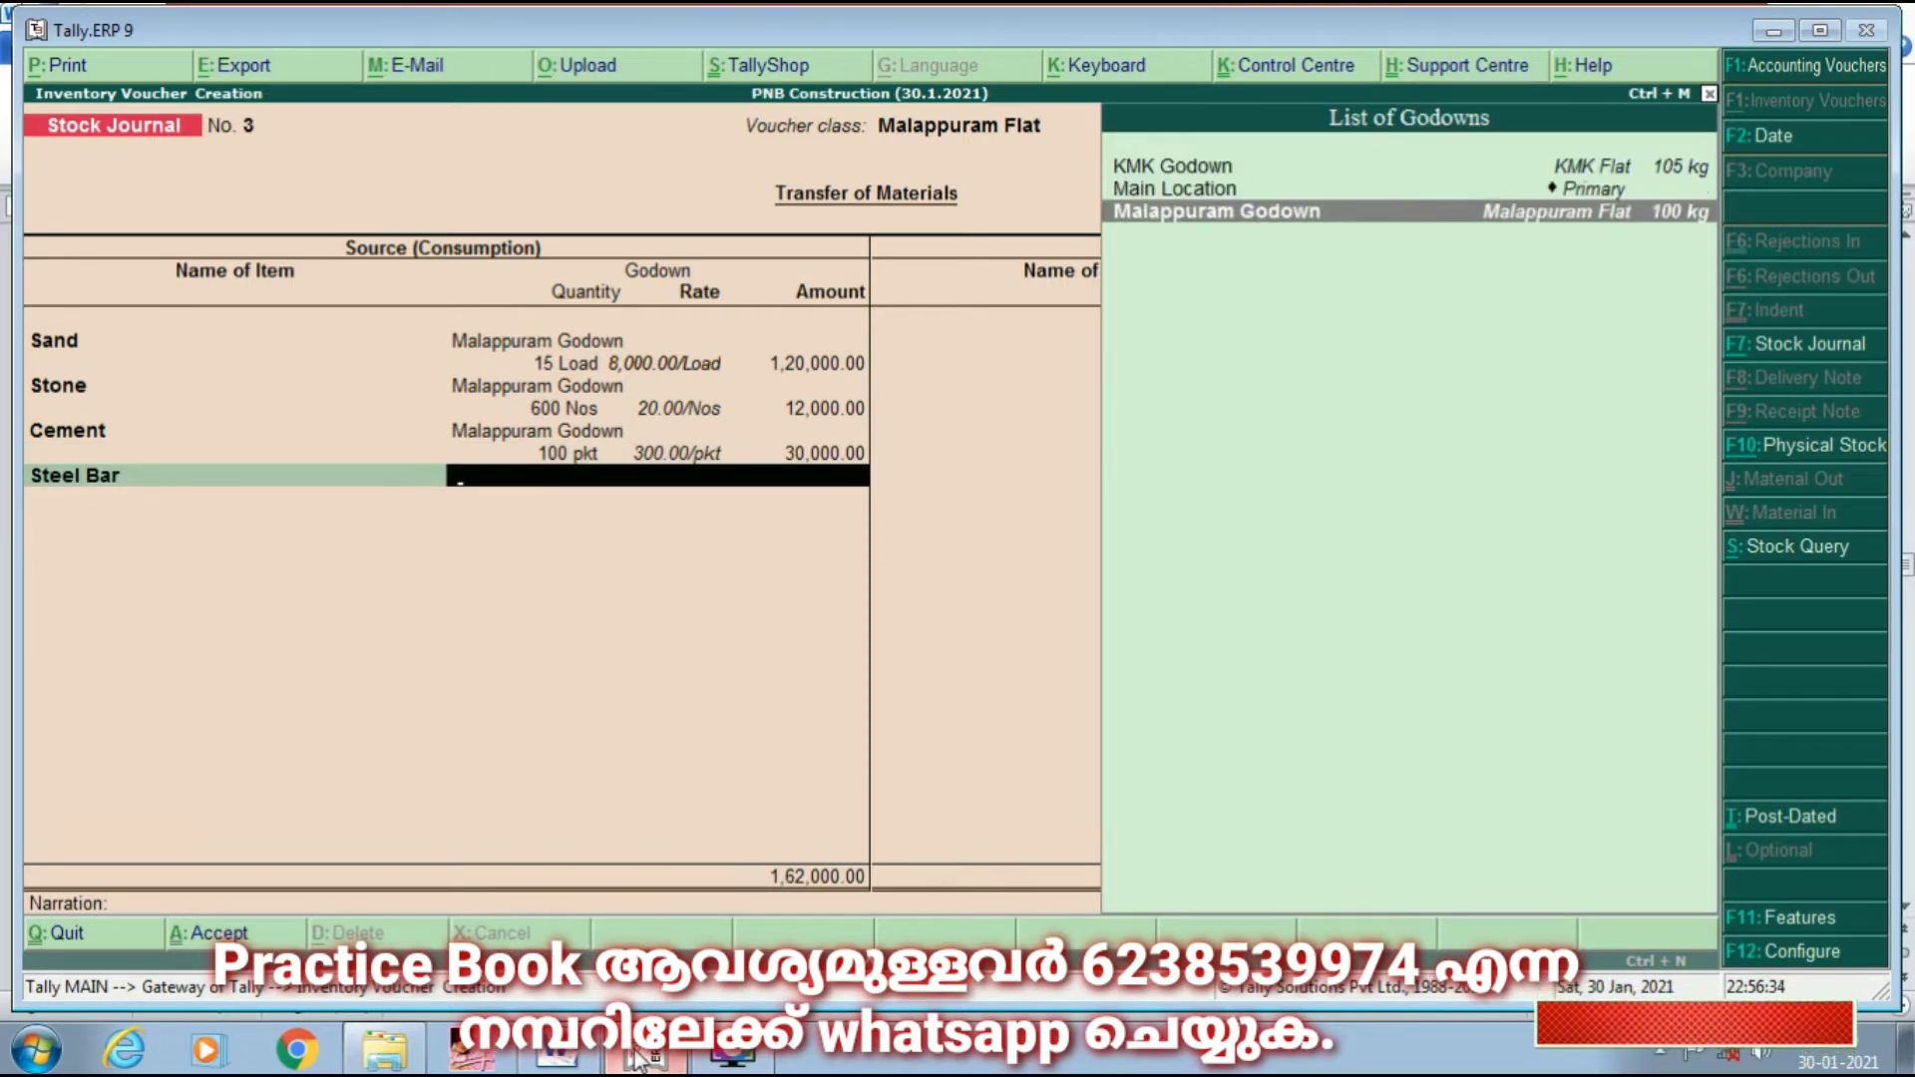
key("Return")
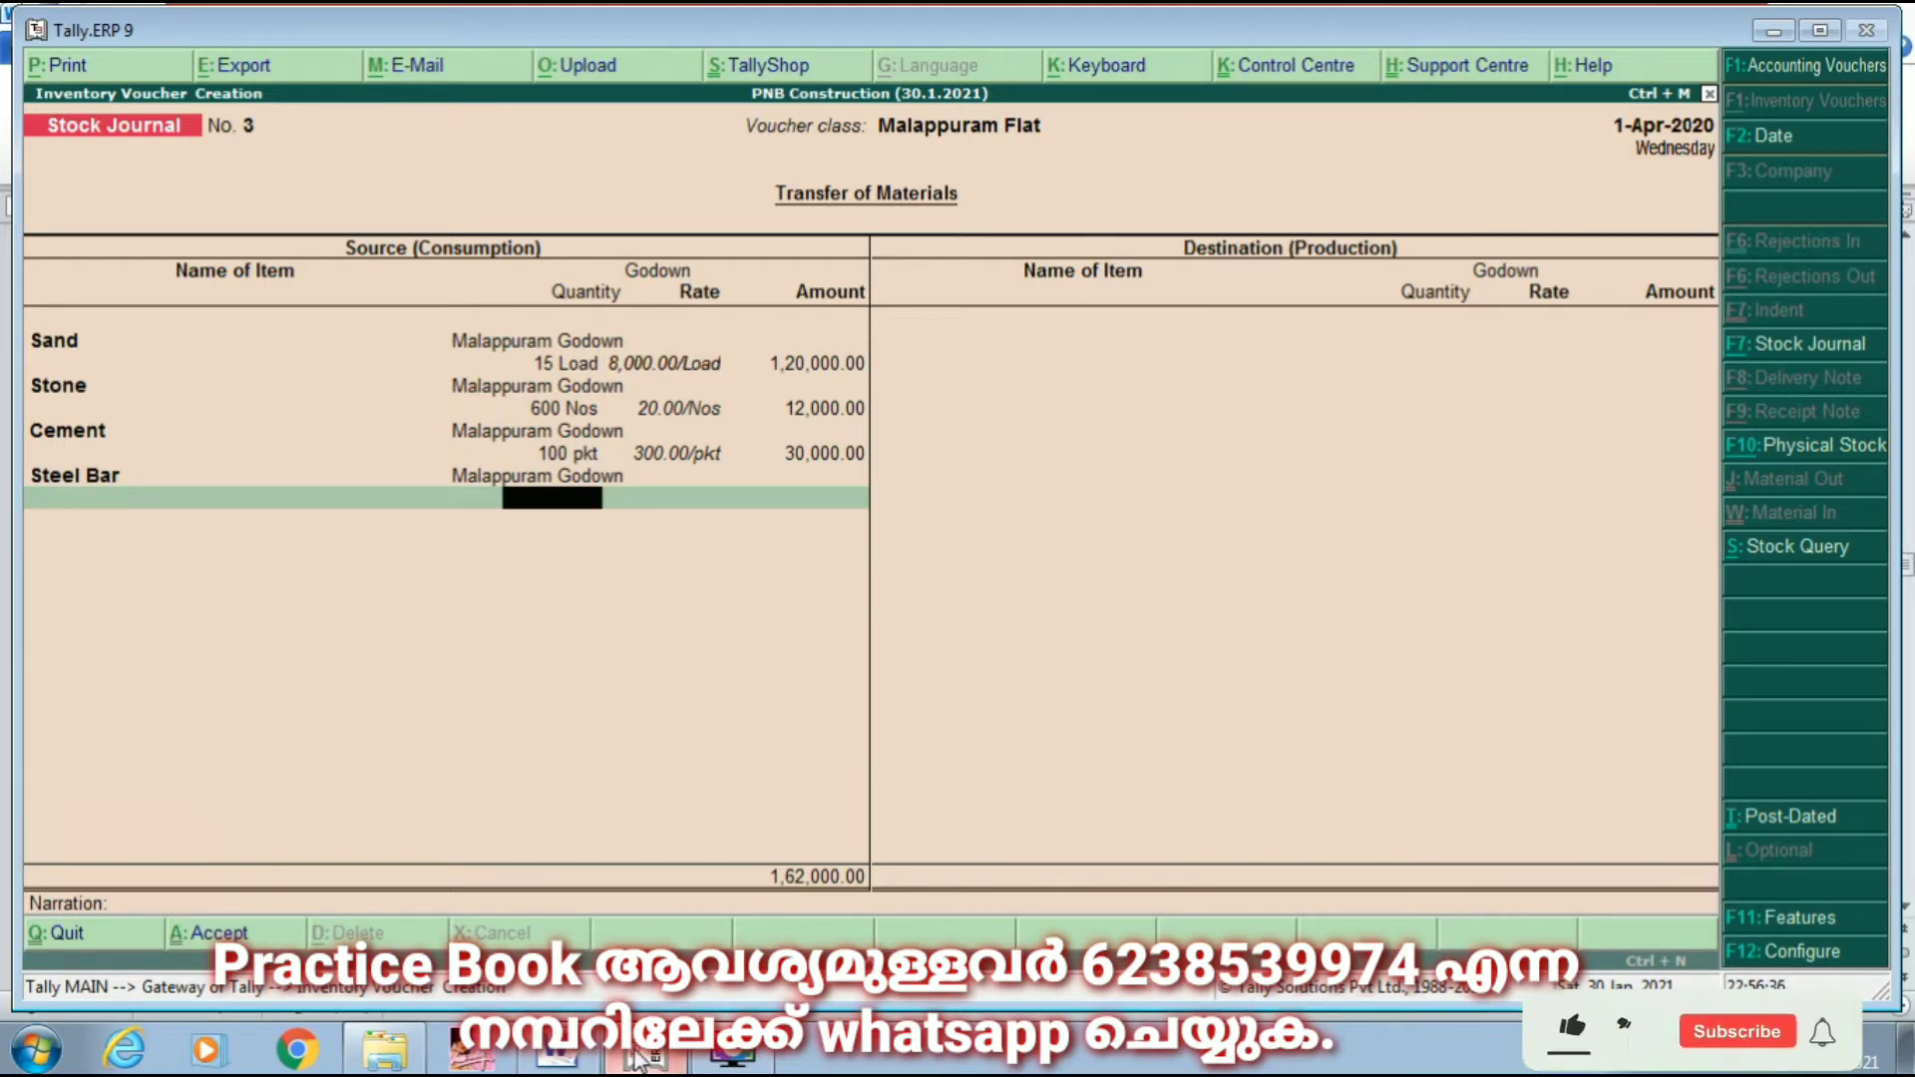
key("Return")
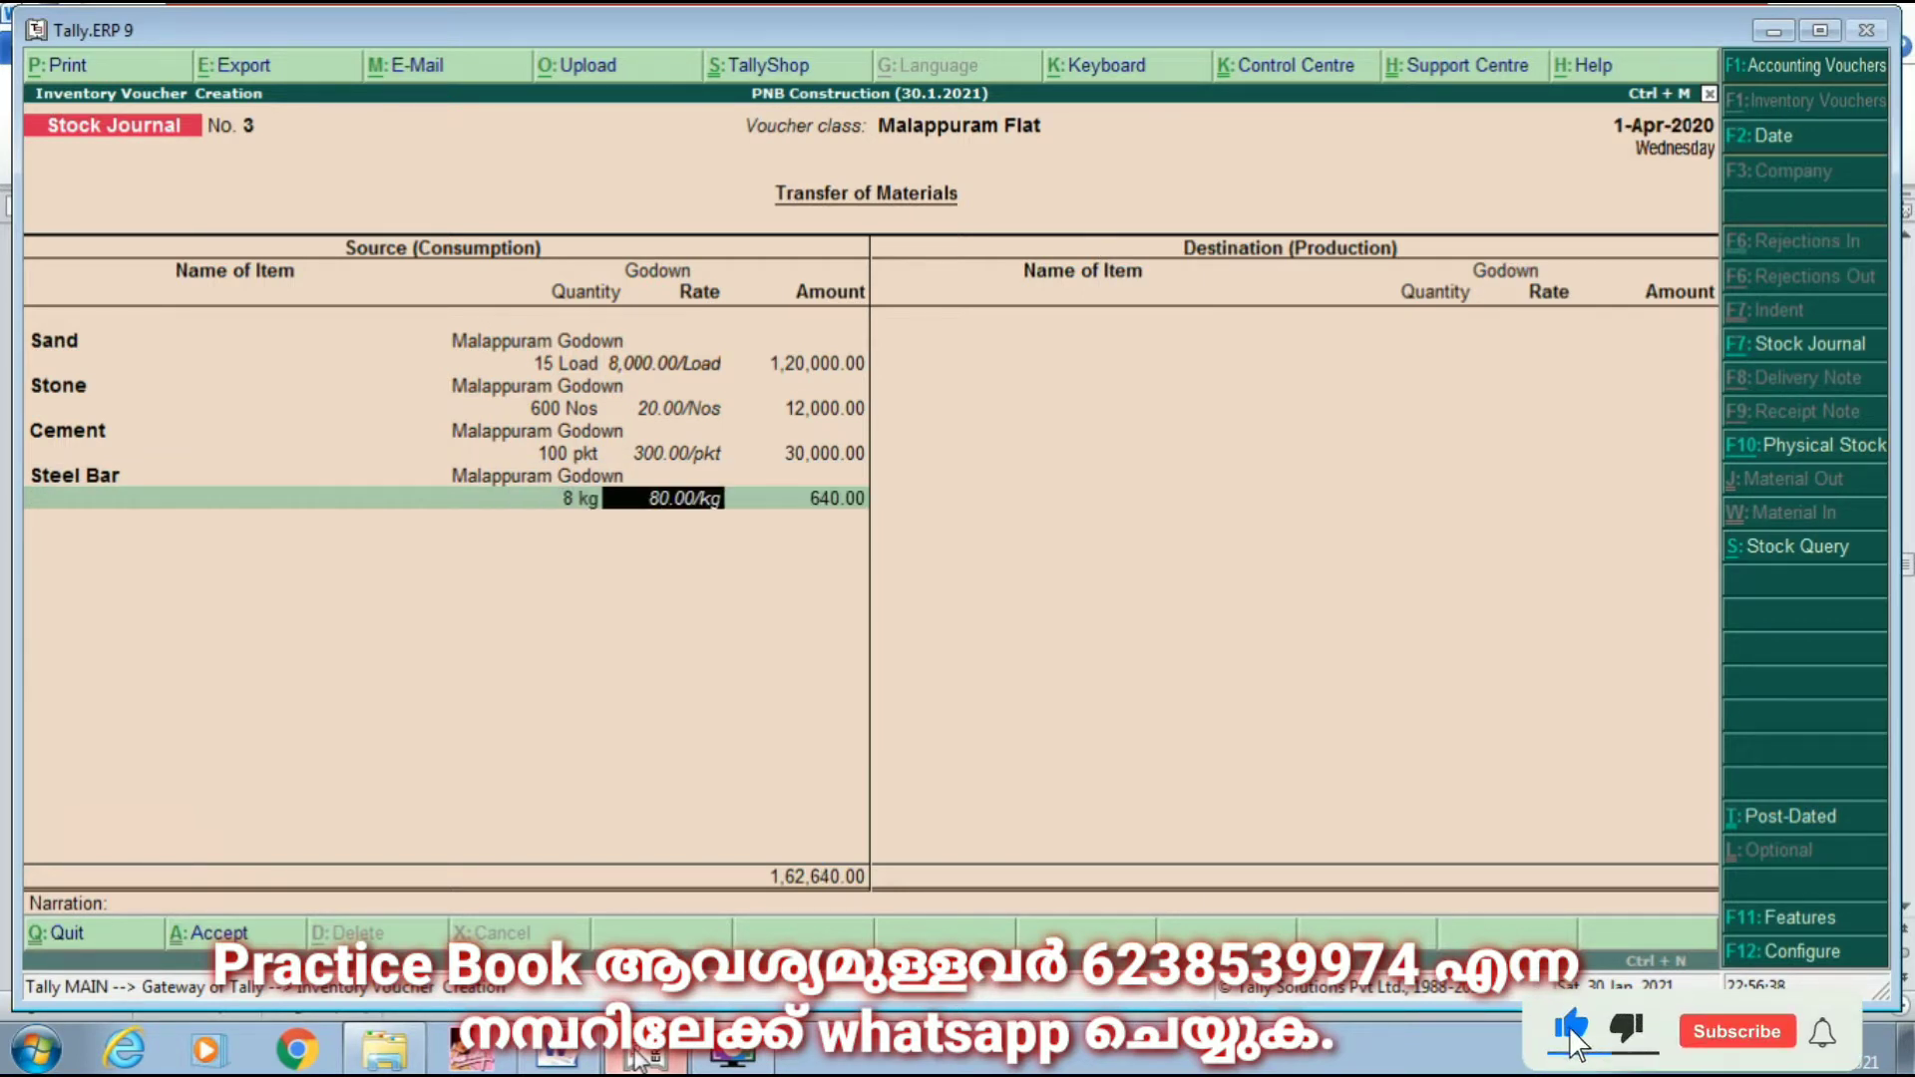
key("BackSpace")
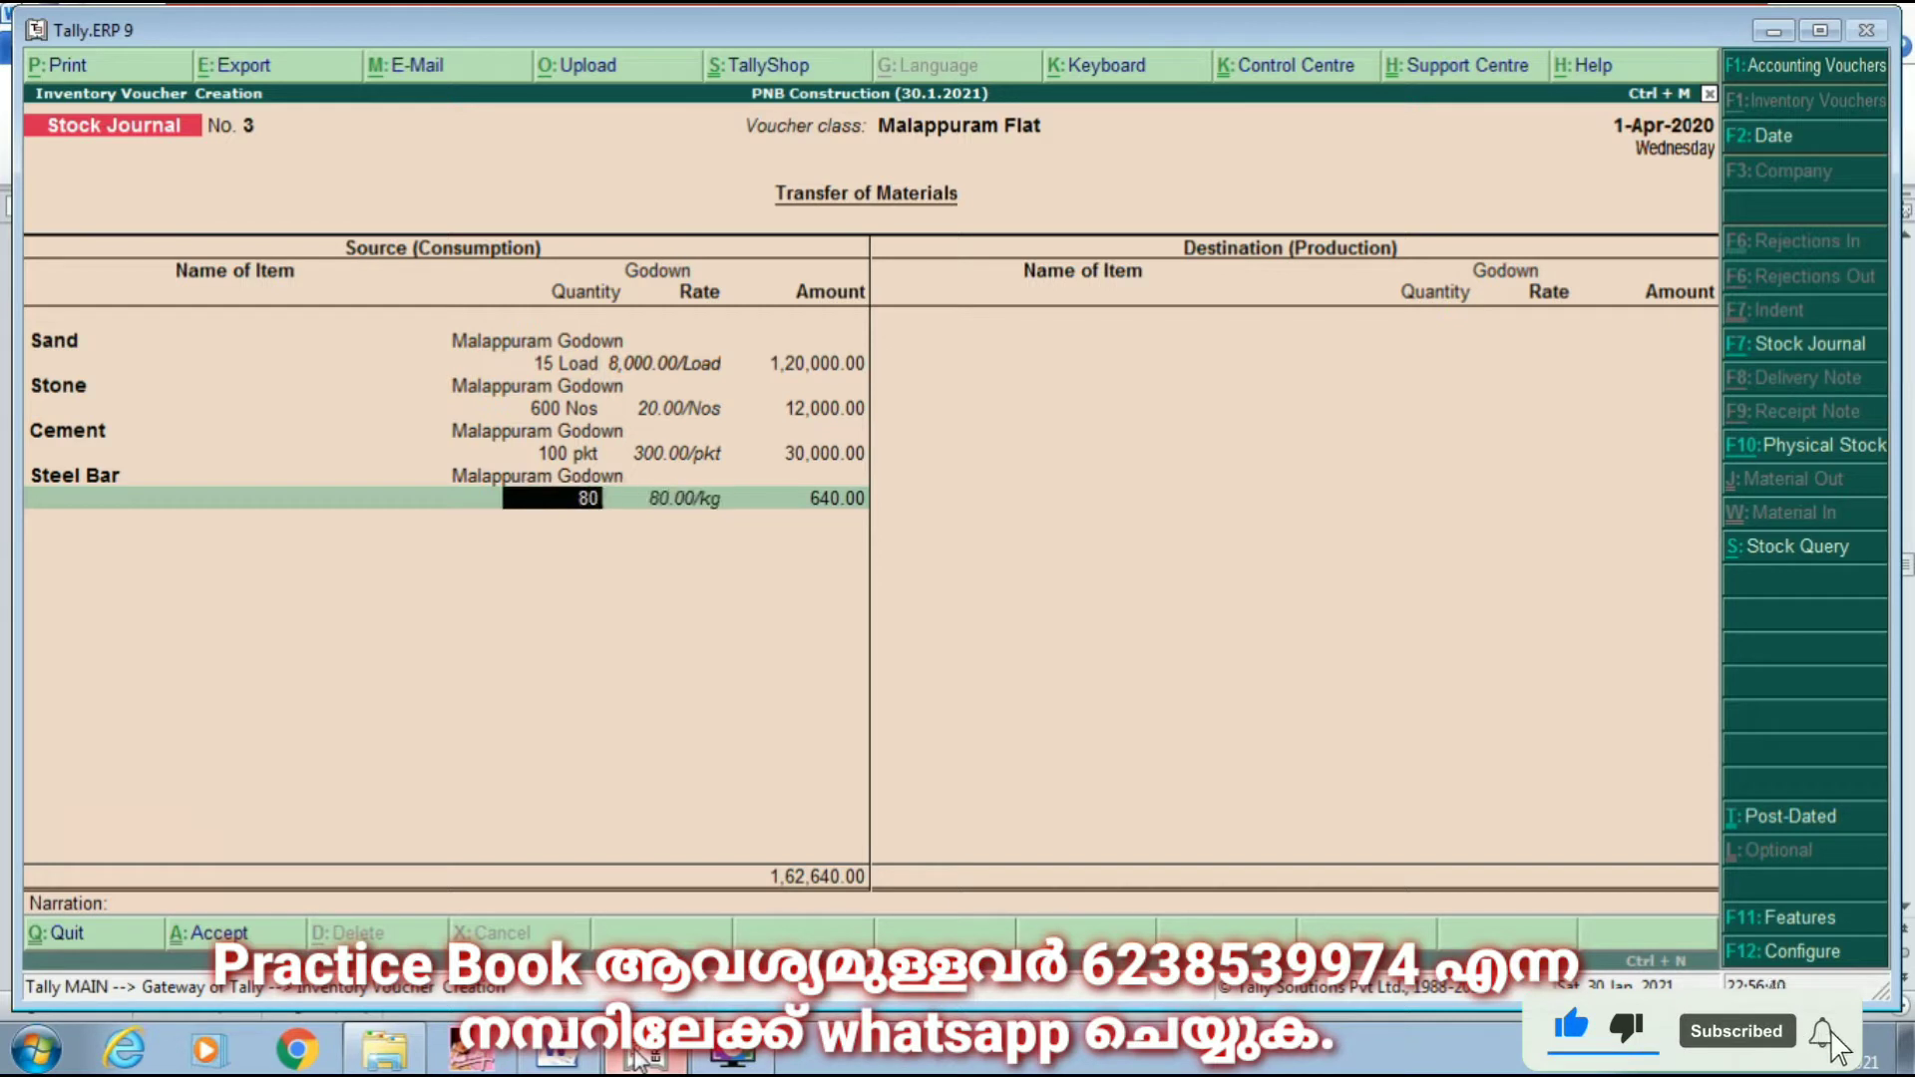
type("80")
key("Return")
key("Return")
key("Return")
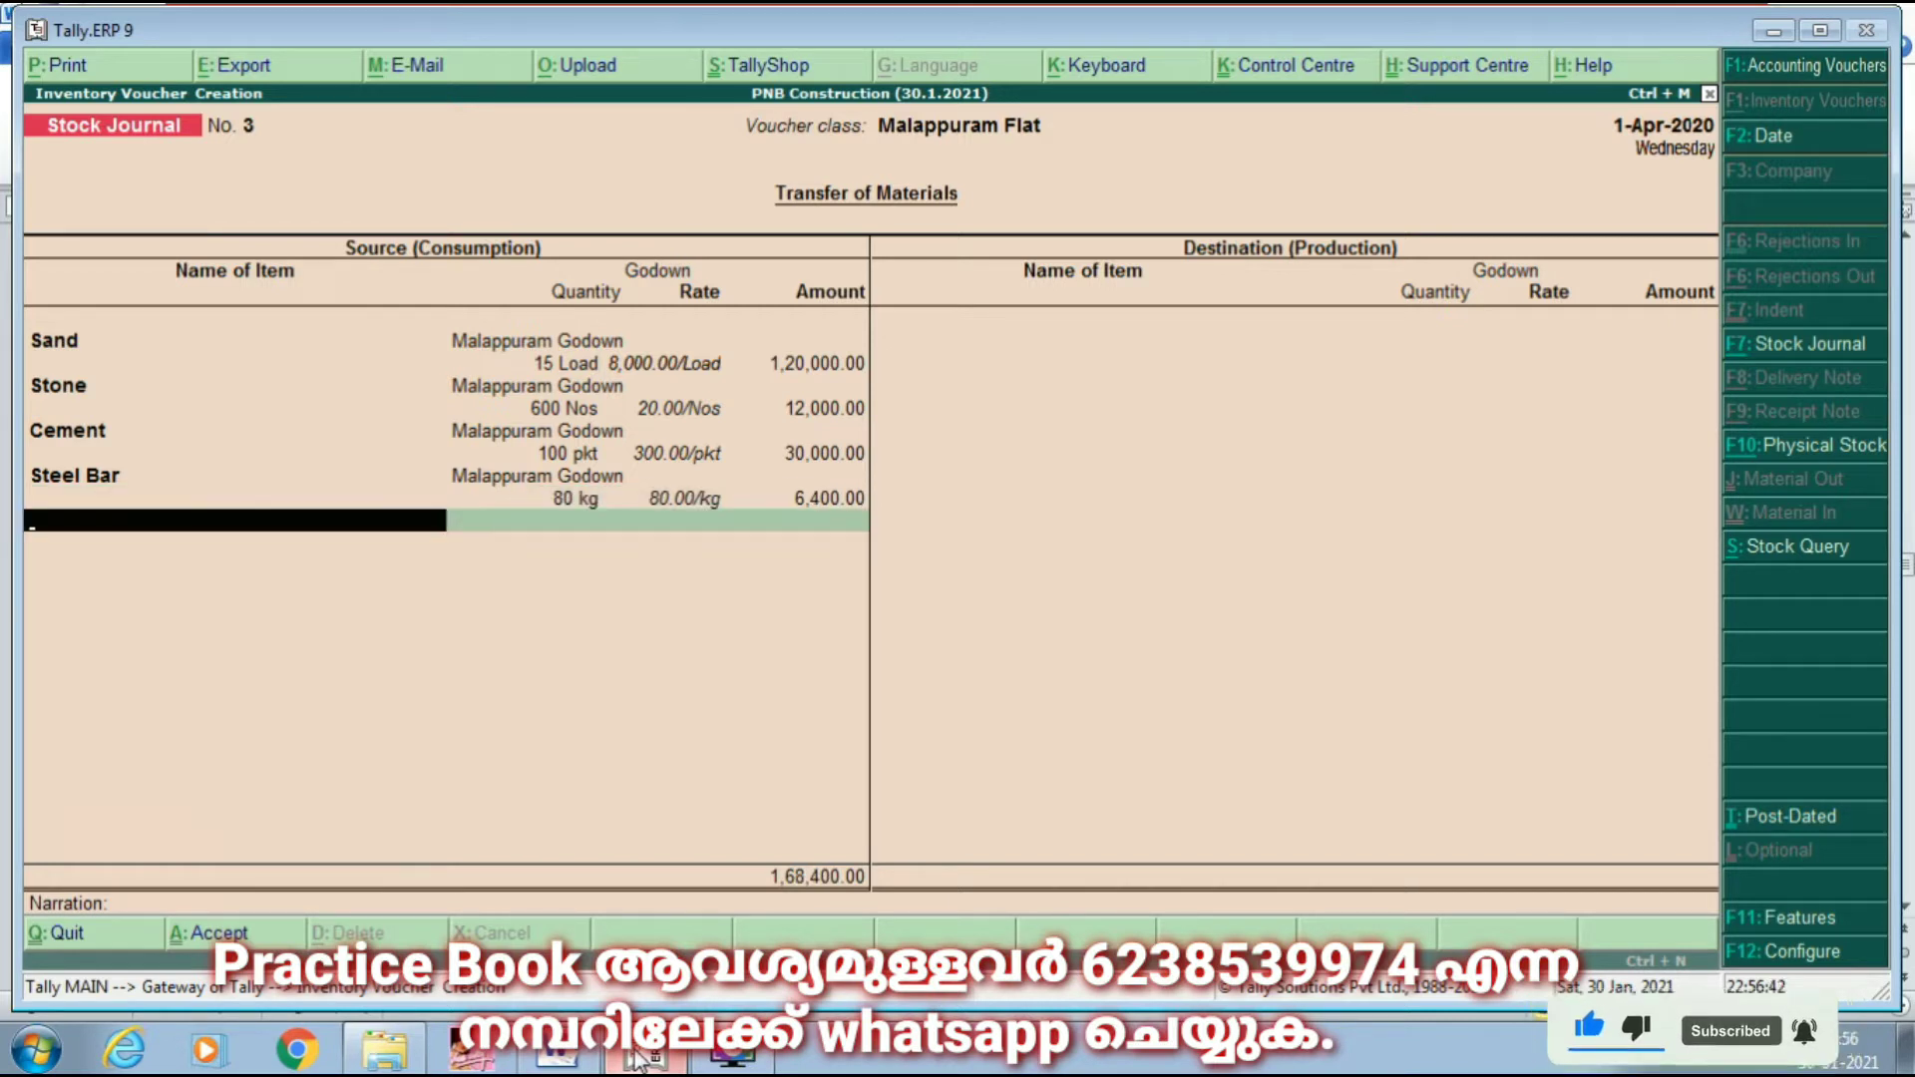
Step: Add Bricks as the fifth source item from Malappuram Godown with a quantity of 3,000 Nos
type("b")
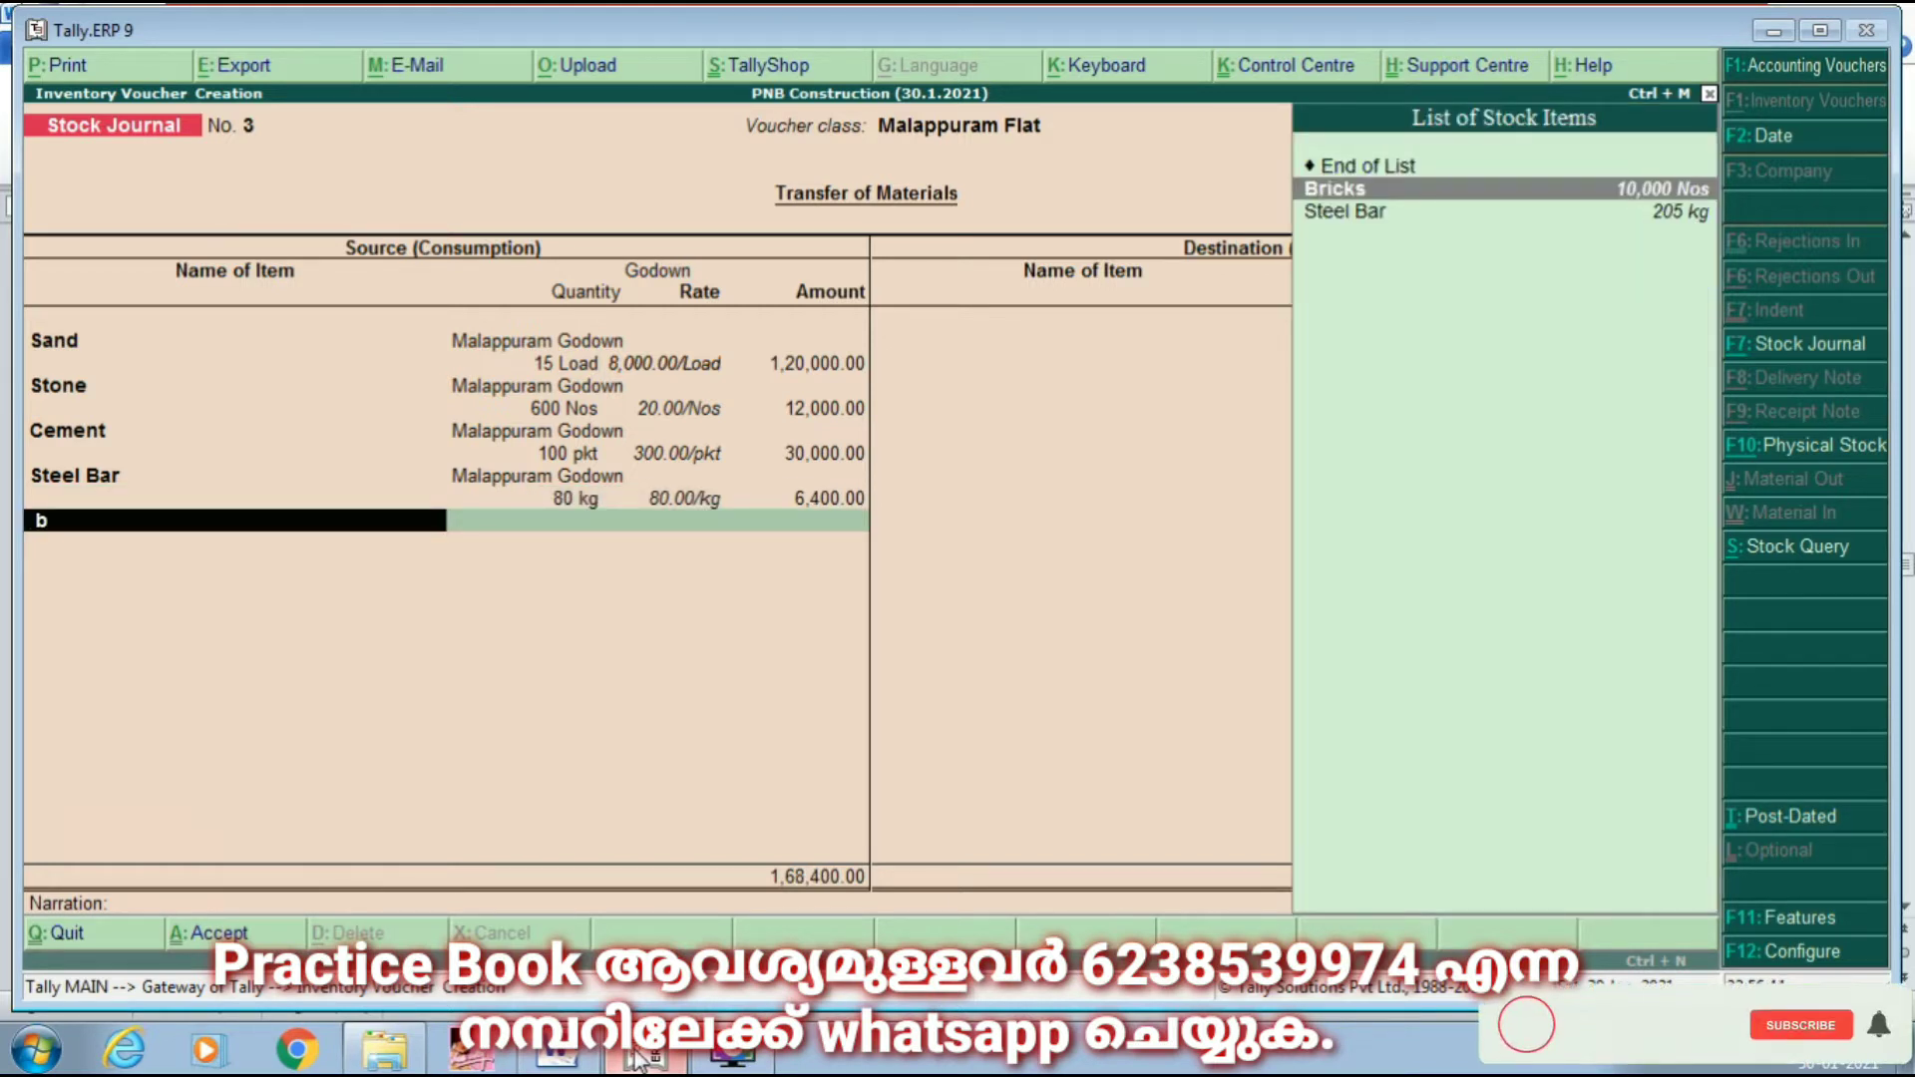
key("Return")
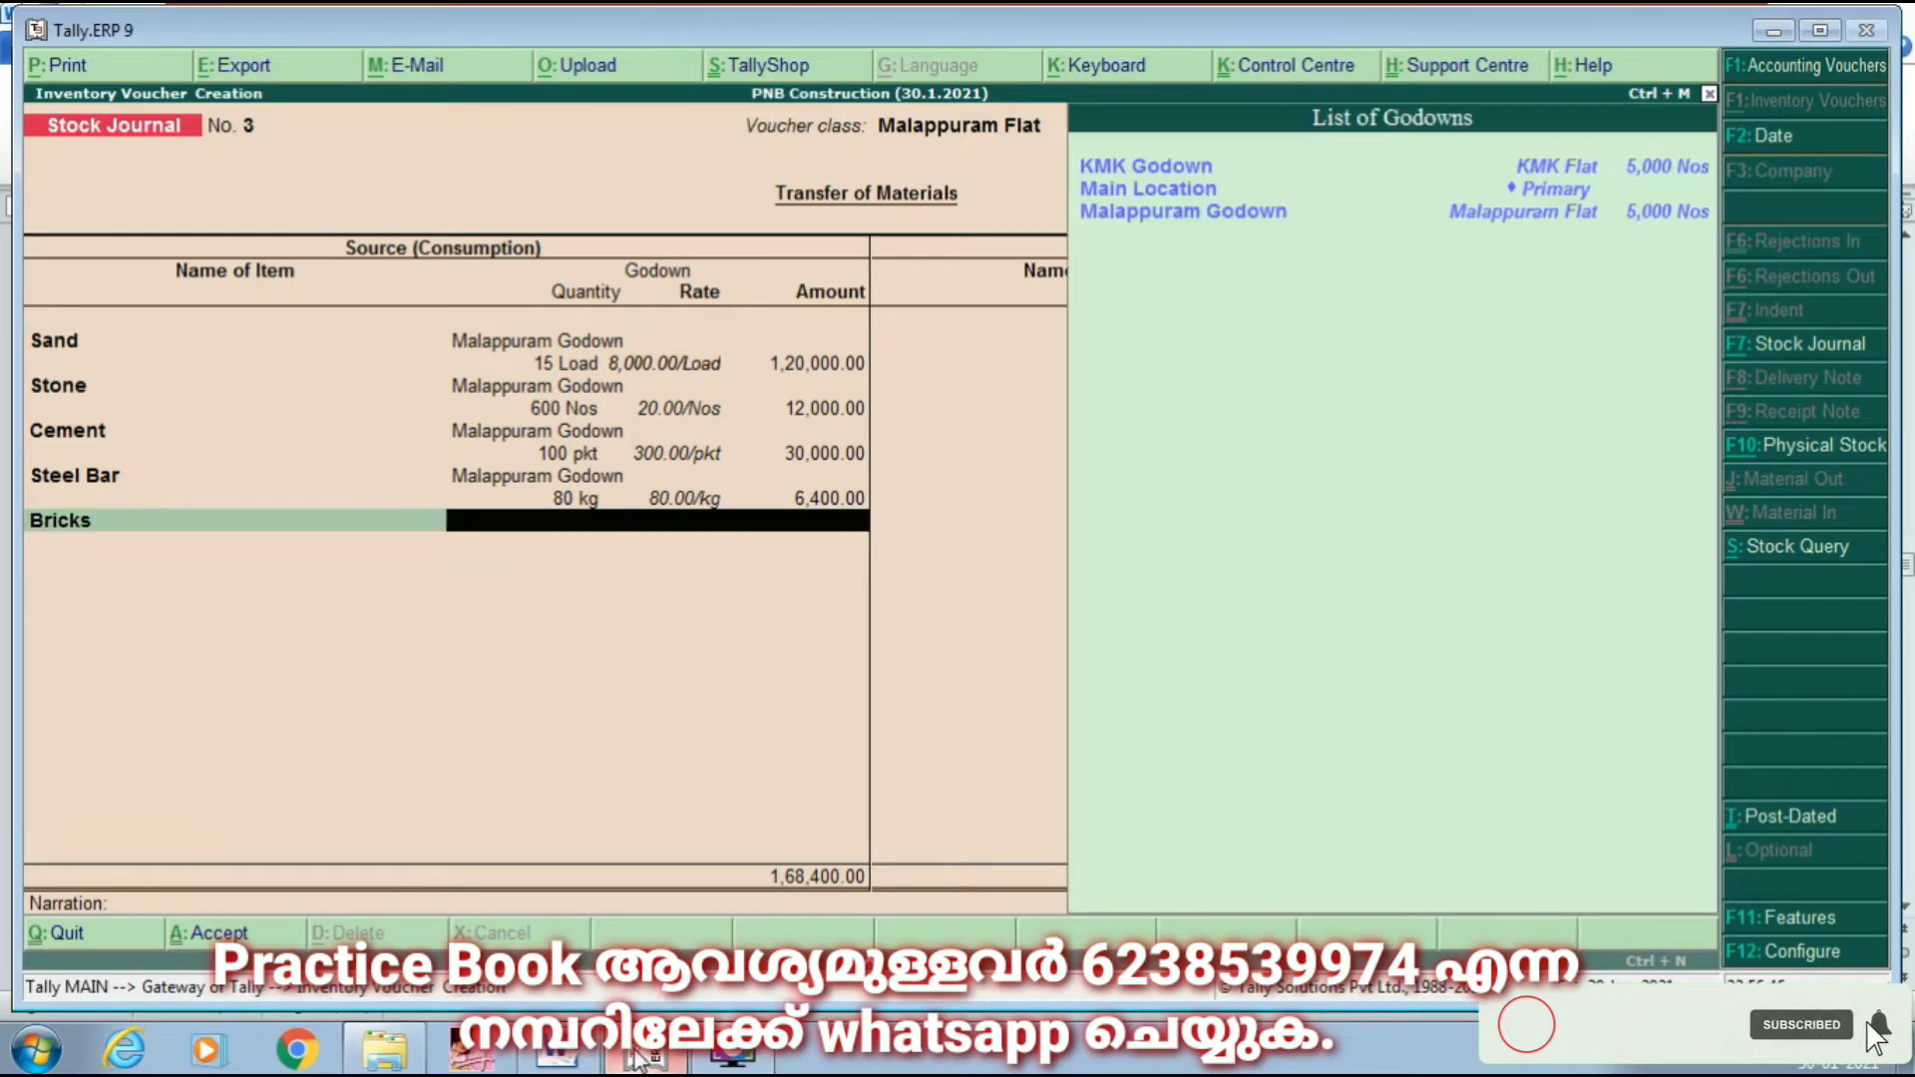
key("Down")
key("Return")
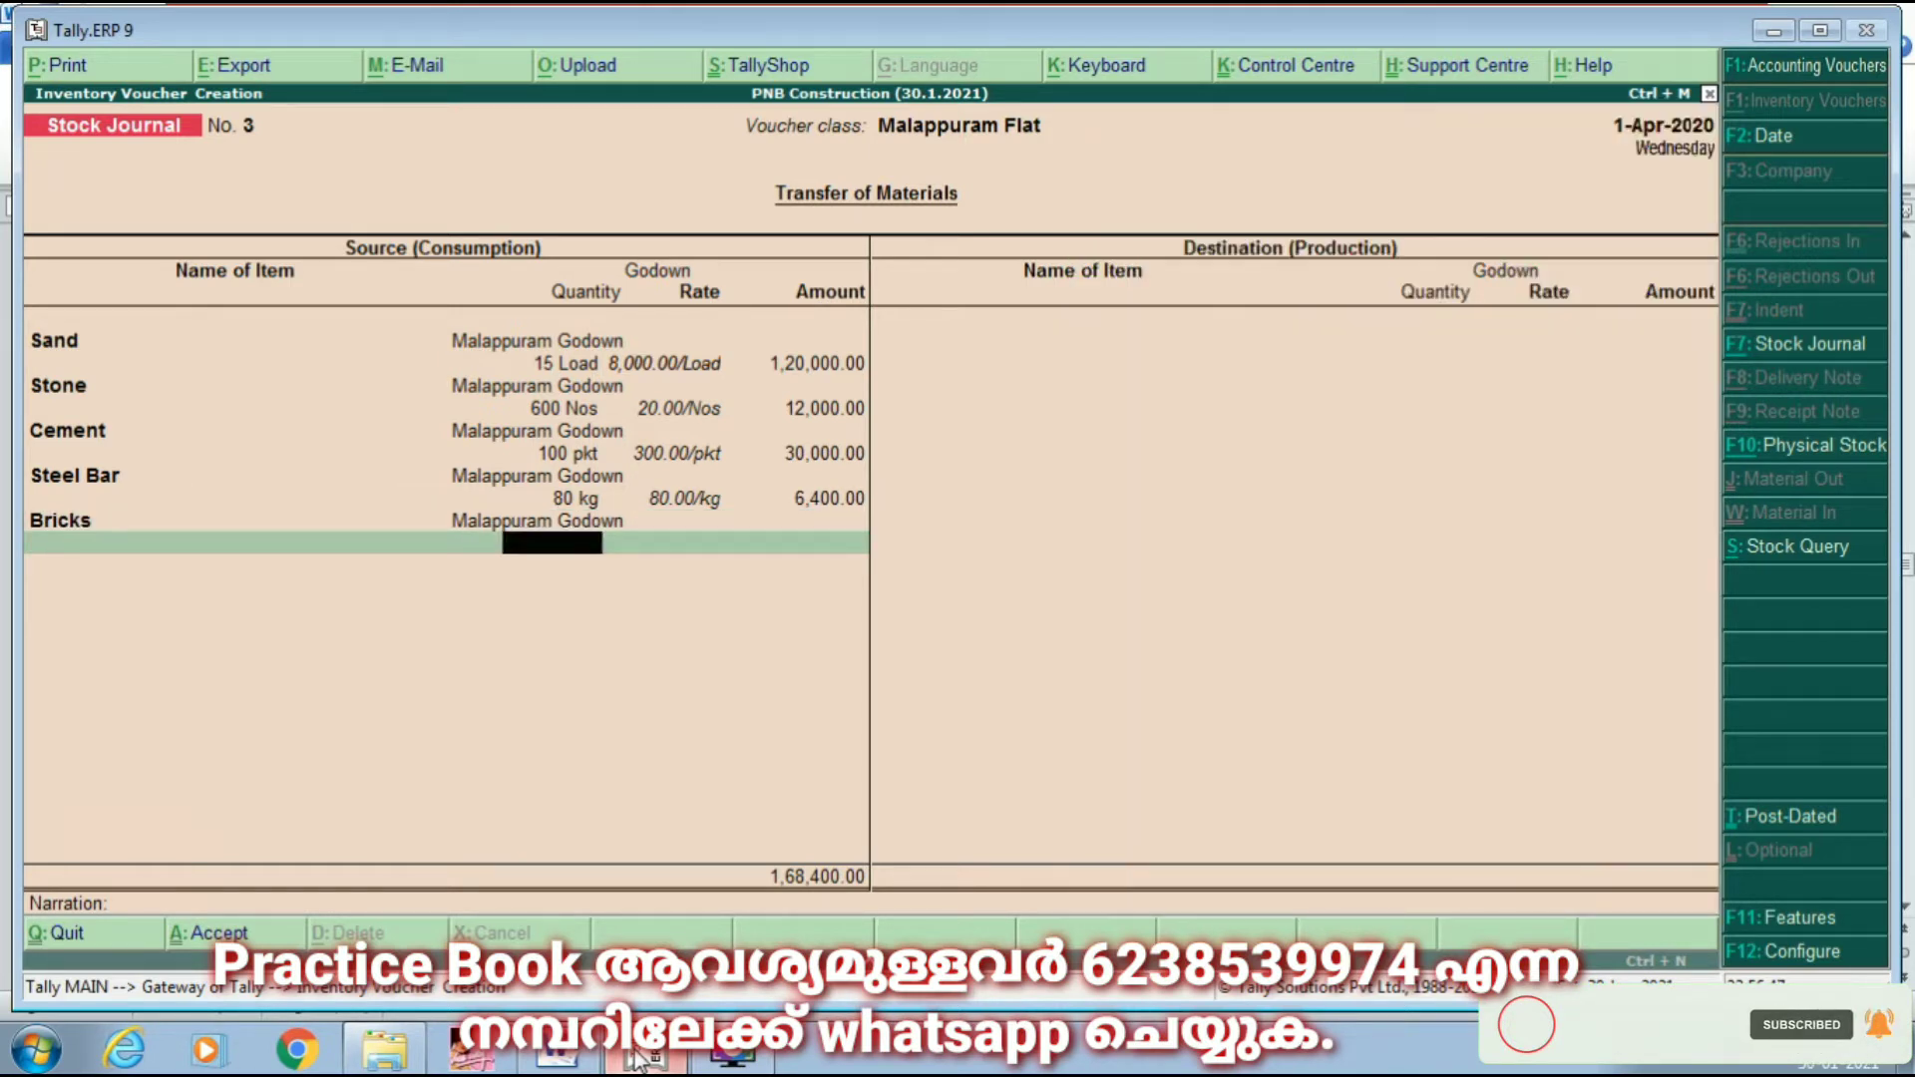
type("3,00")
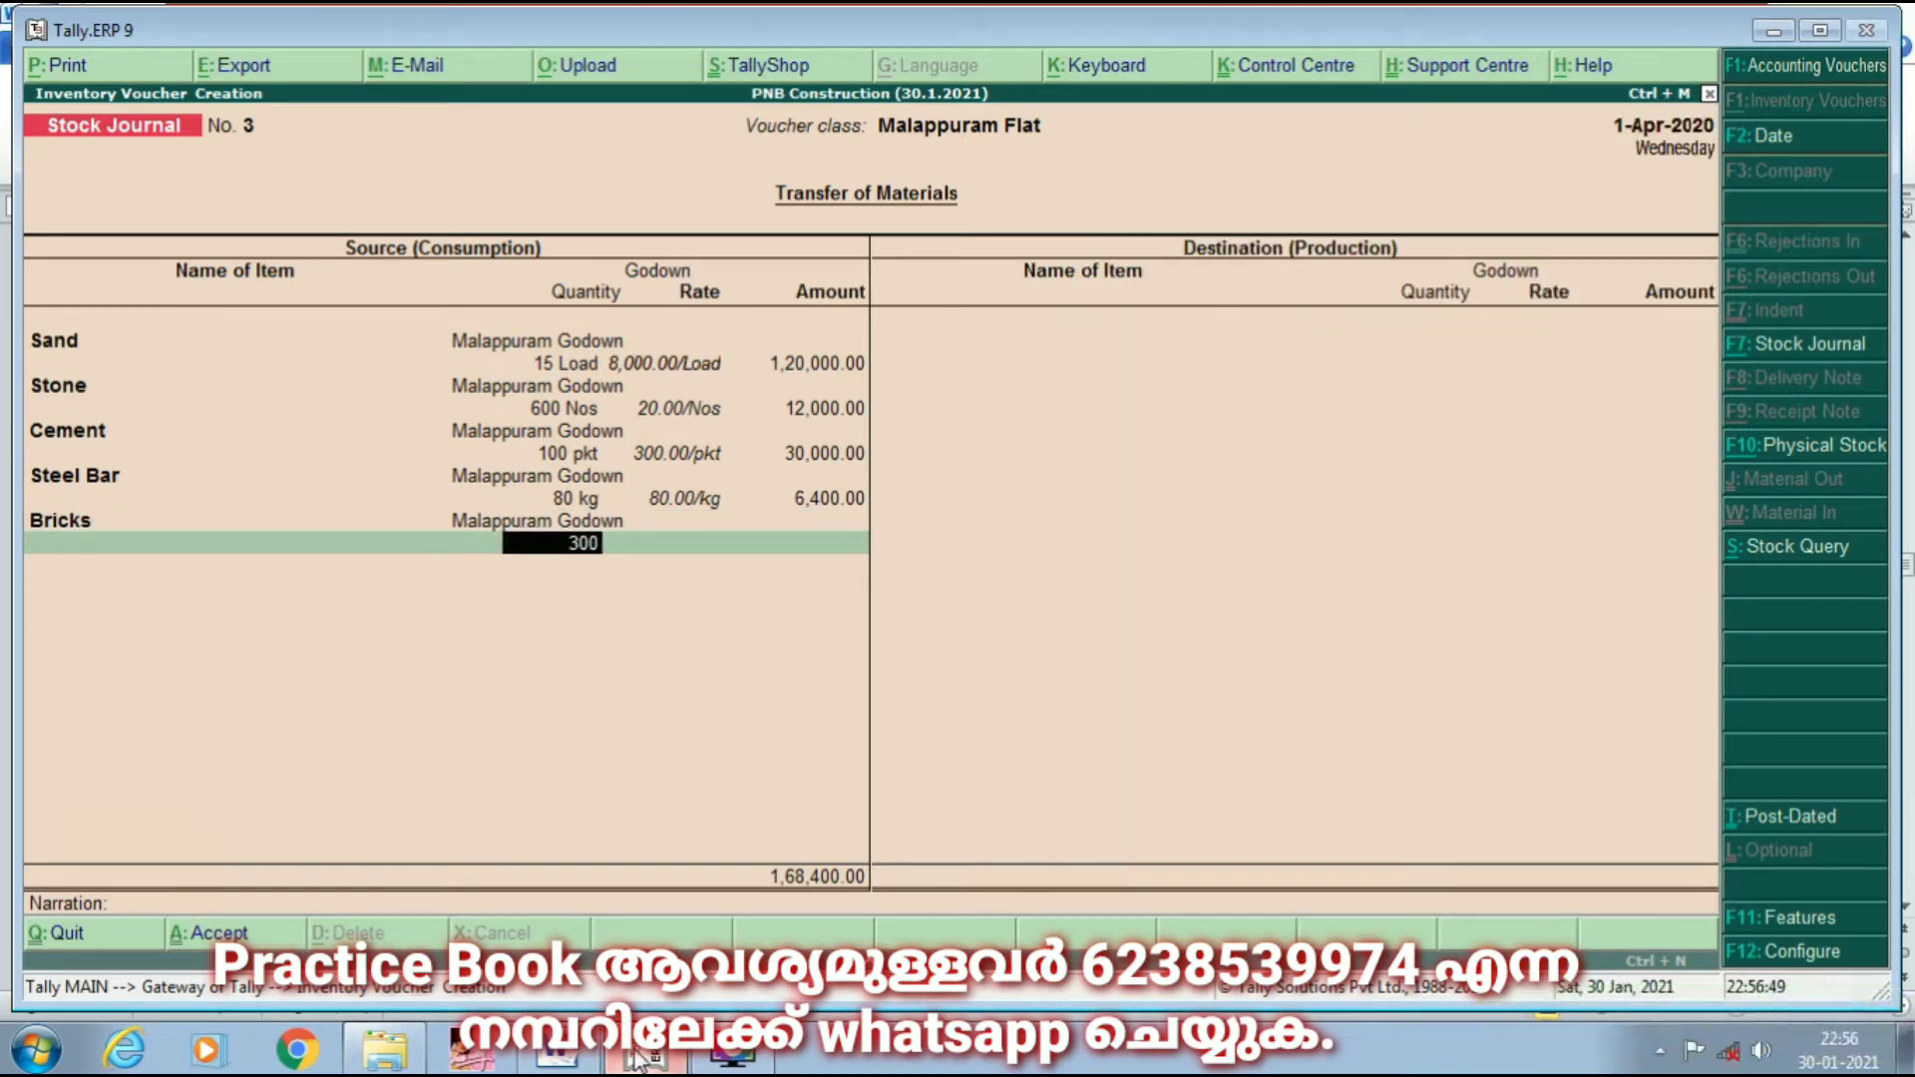
type("0")
key("Return")
key("Return")
key("Return")
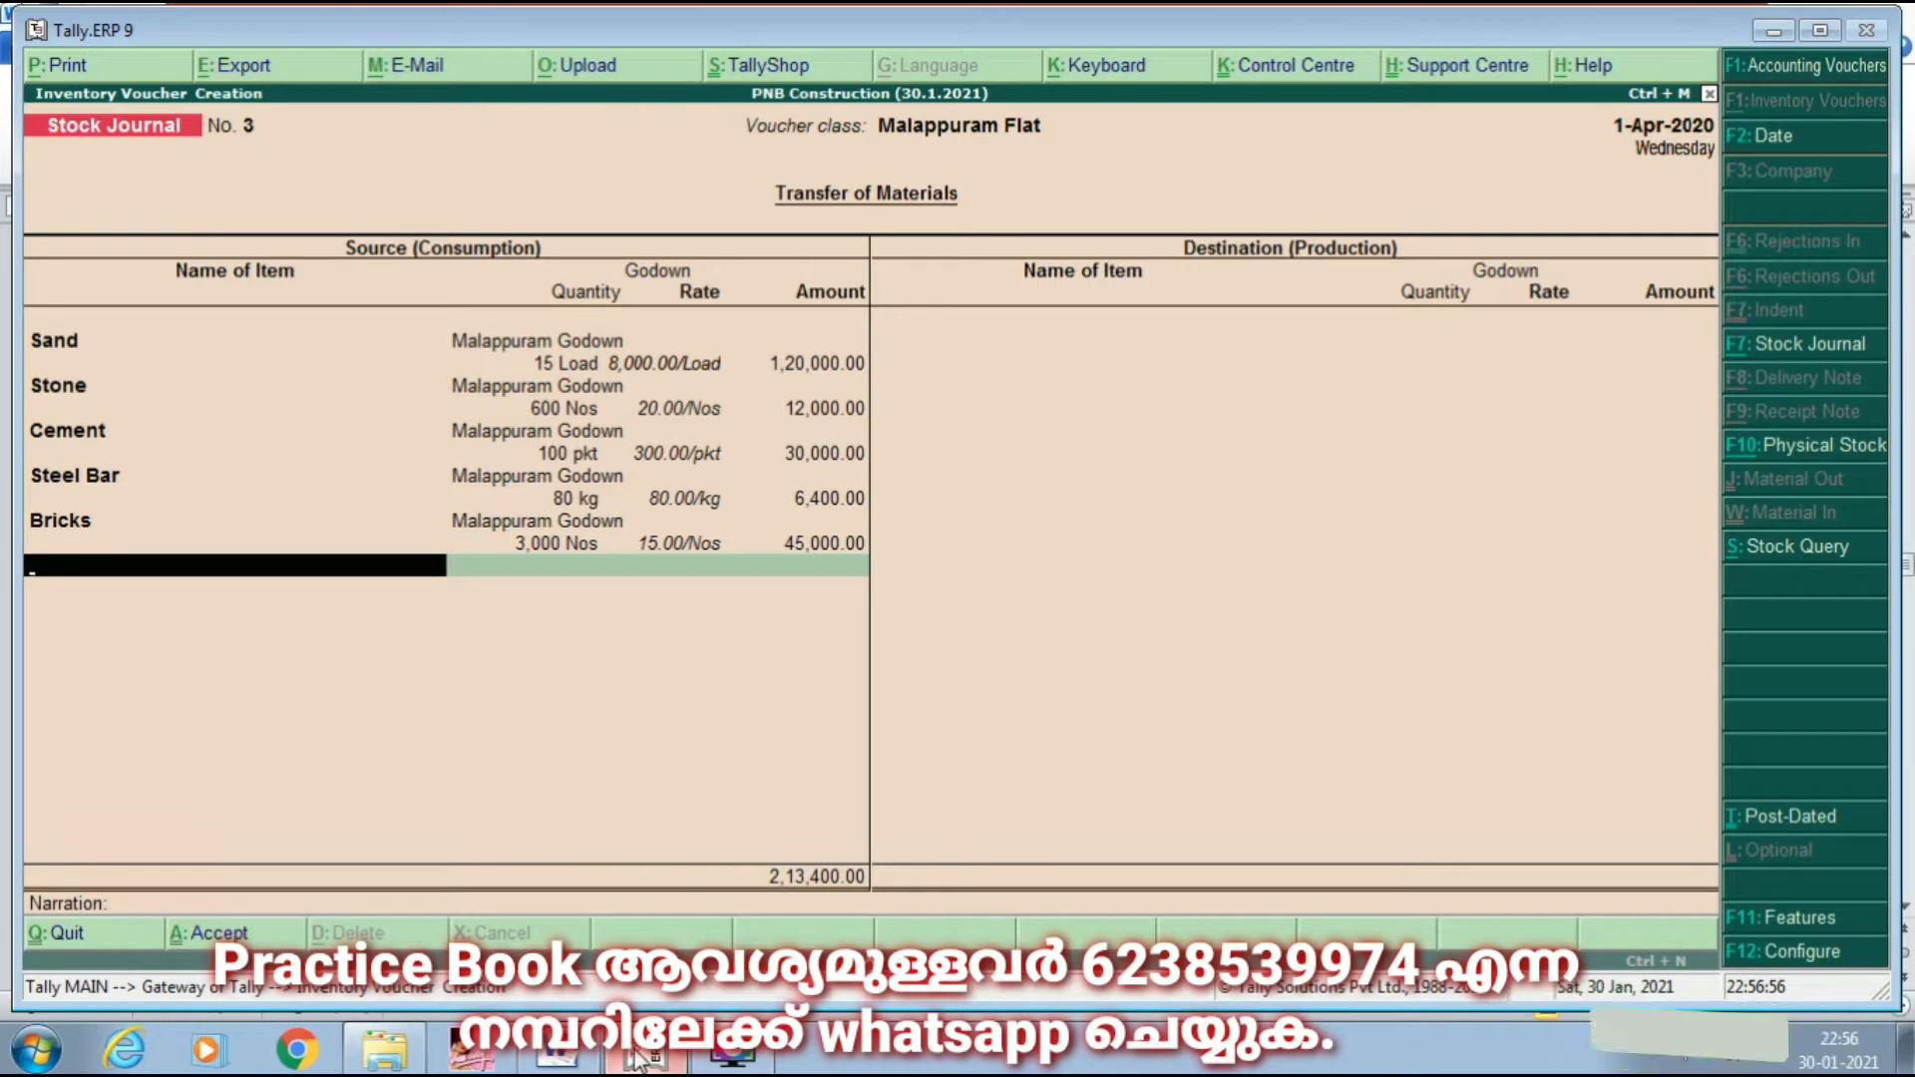
Step: End the source and destination item lists, leave the narration blank and accept the Malappuram Flat stock journal
key("Return")
key("Return")
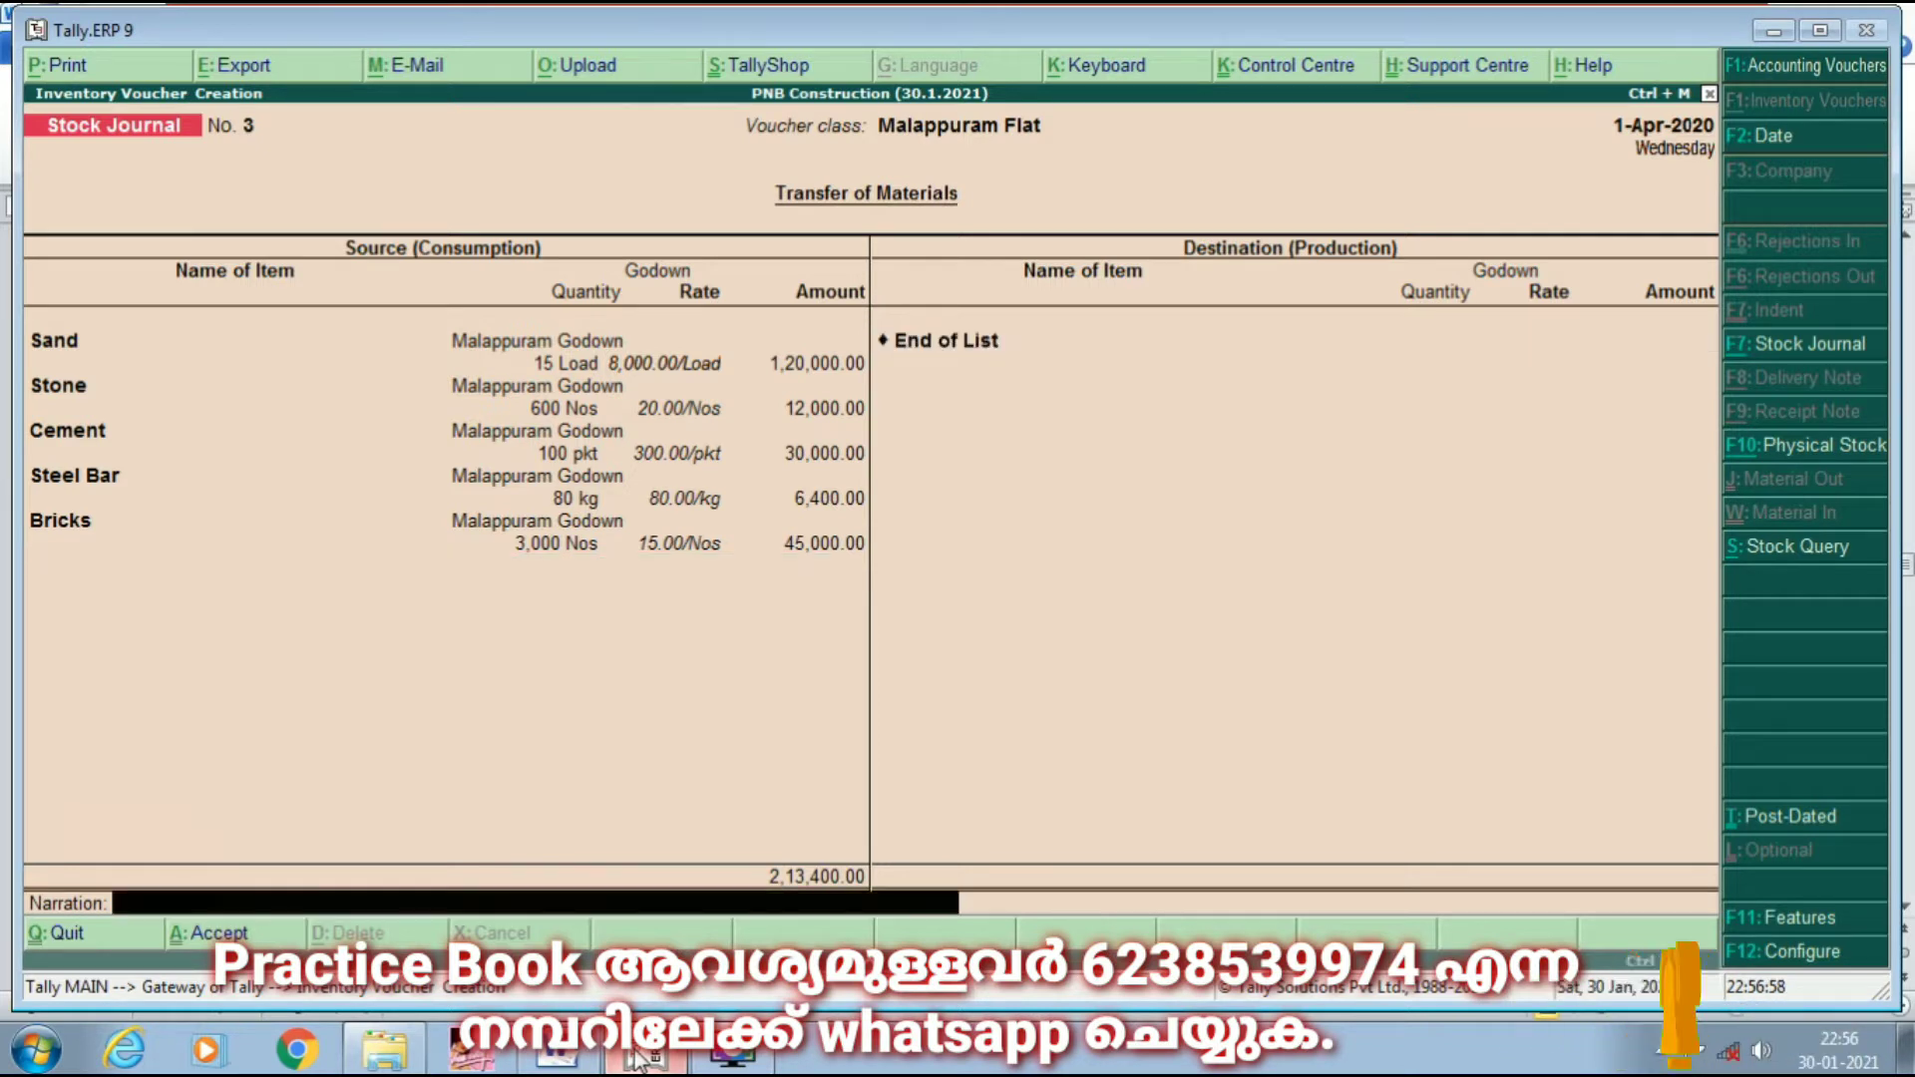
key("Return")
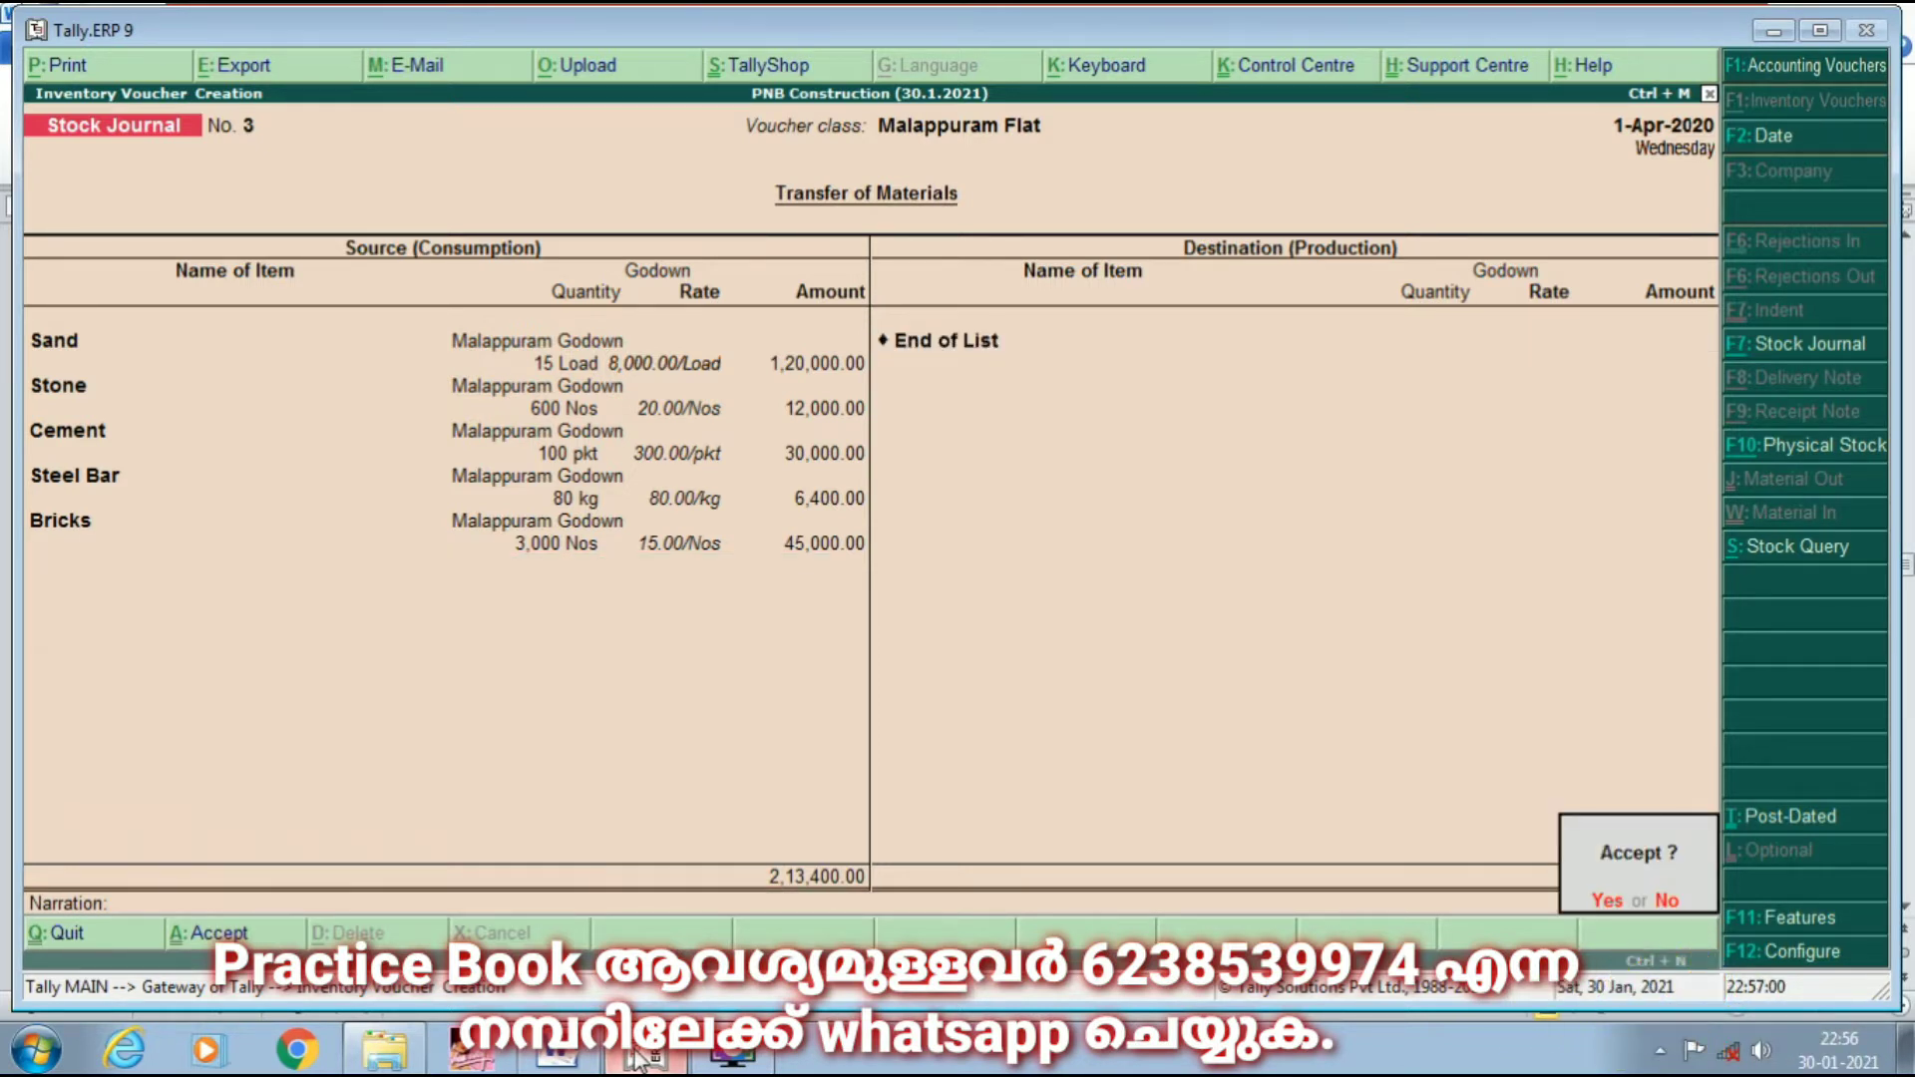
key("Return")
Step: Start a new Stock Journal voucher with the KMK Flat voucher class
key("alt+F7")
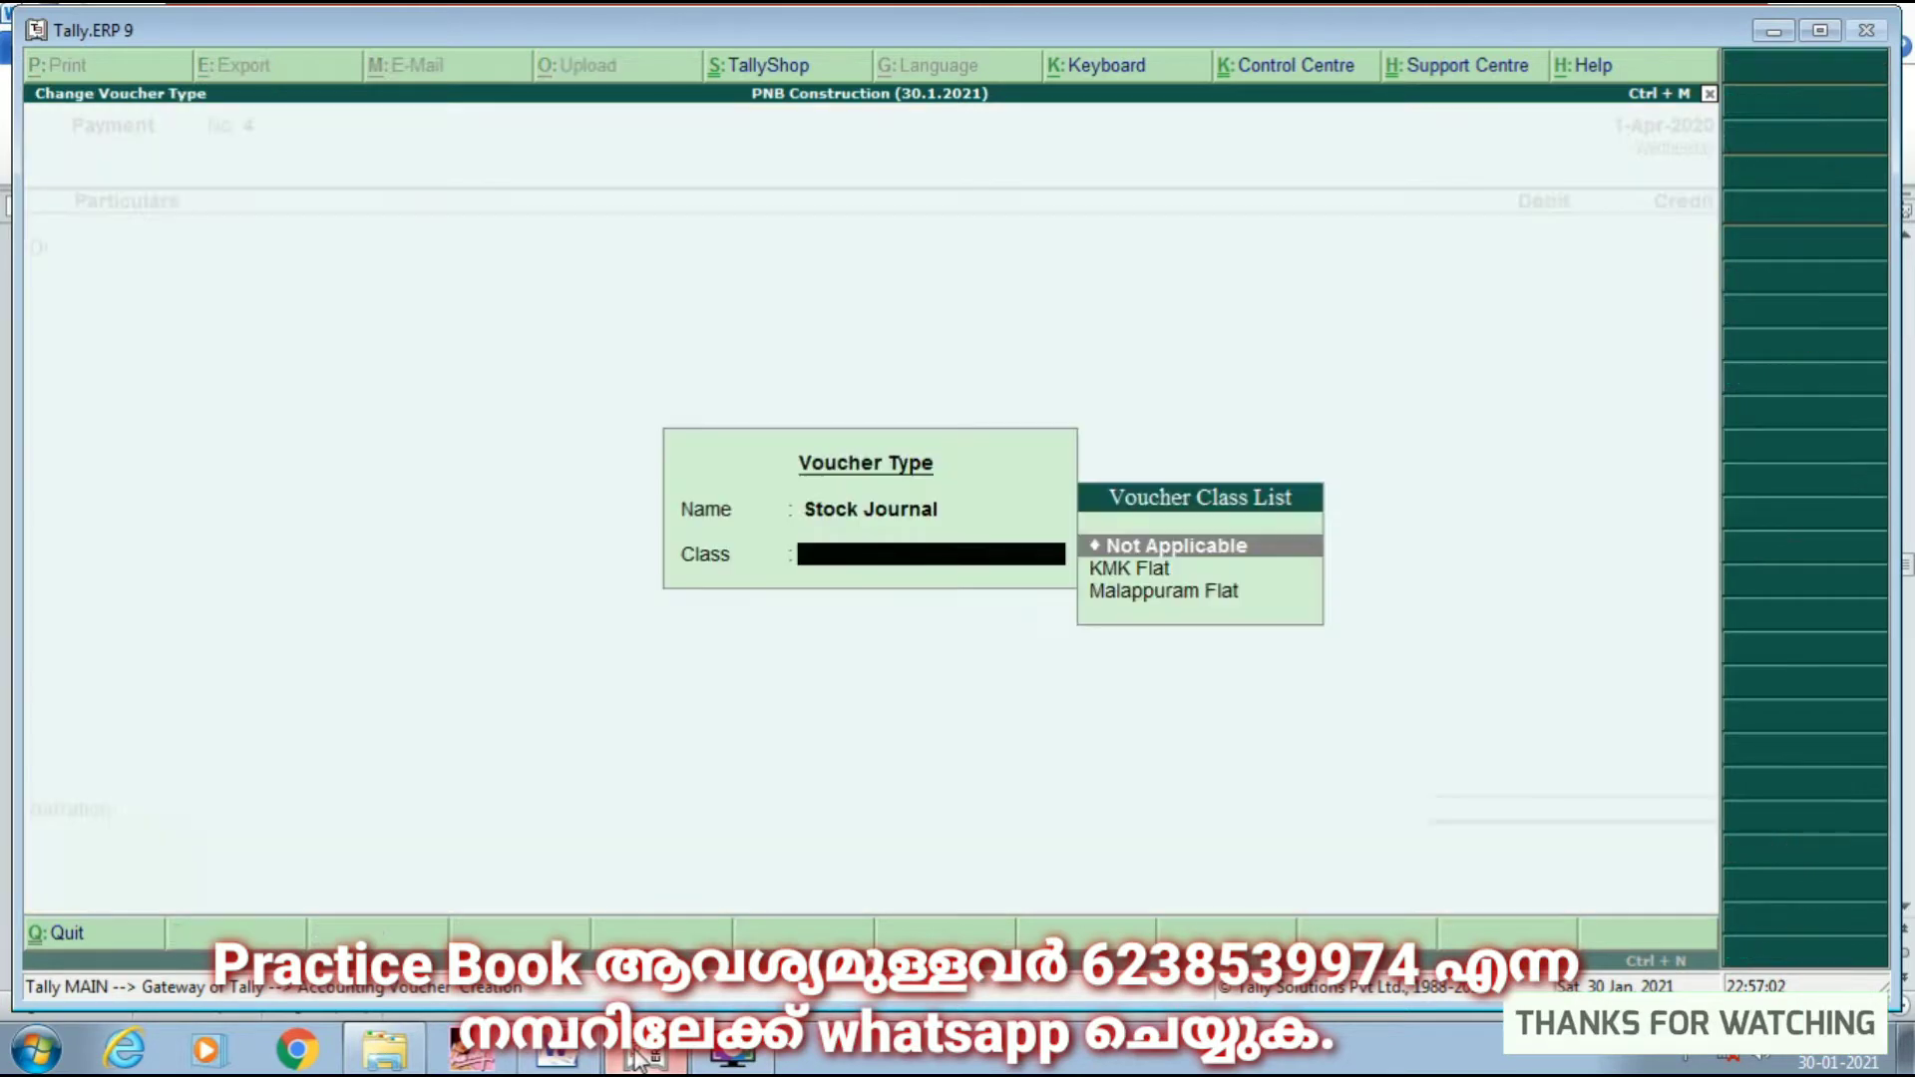
key("Down")
key("Return")
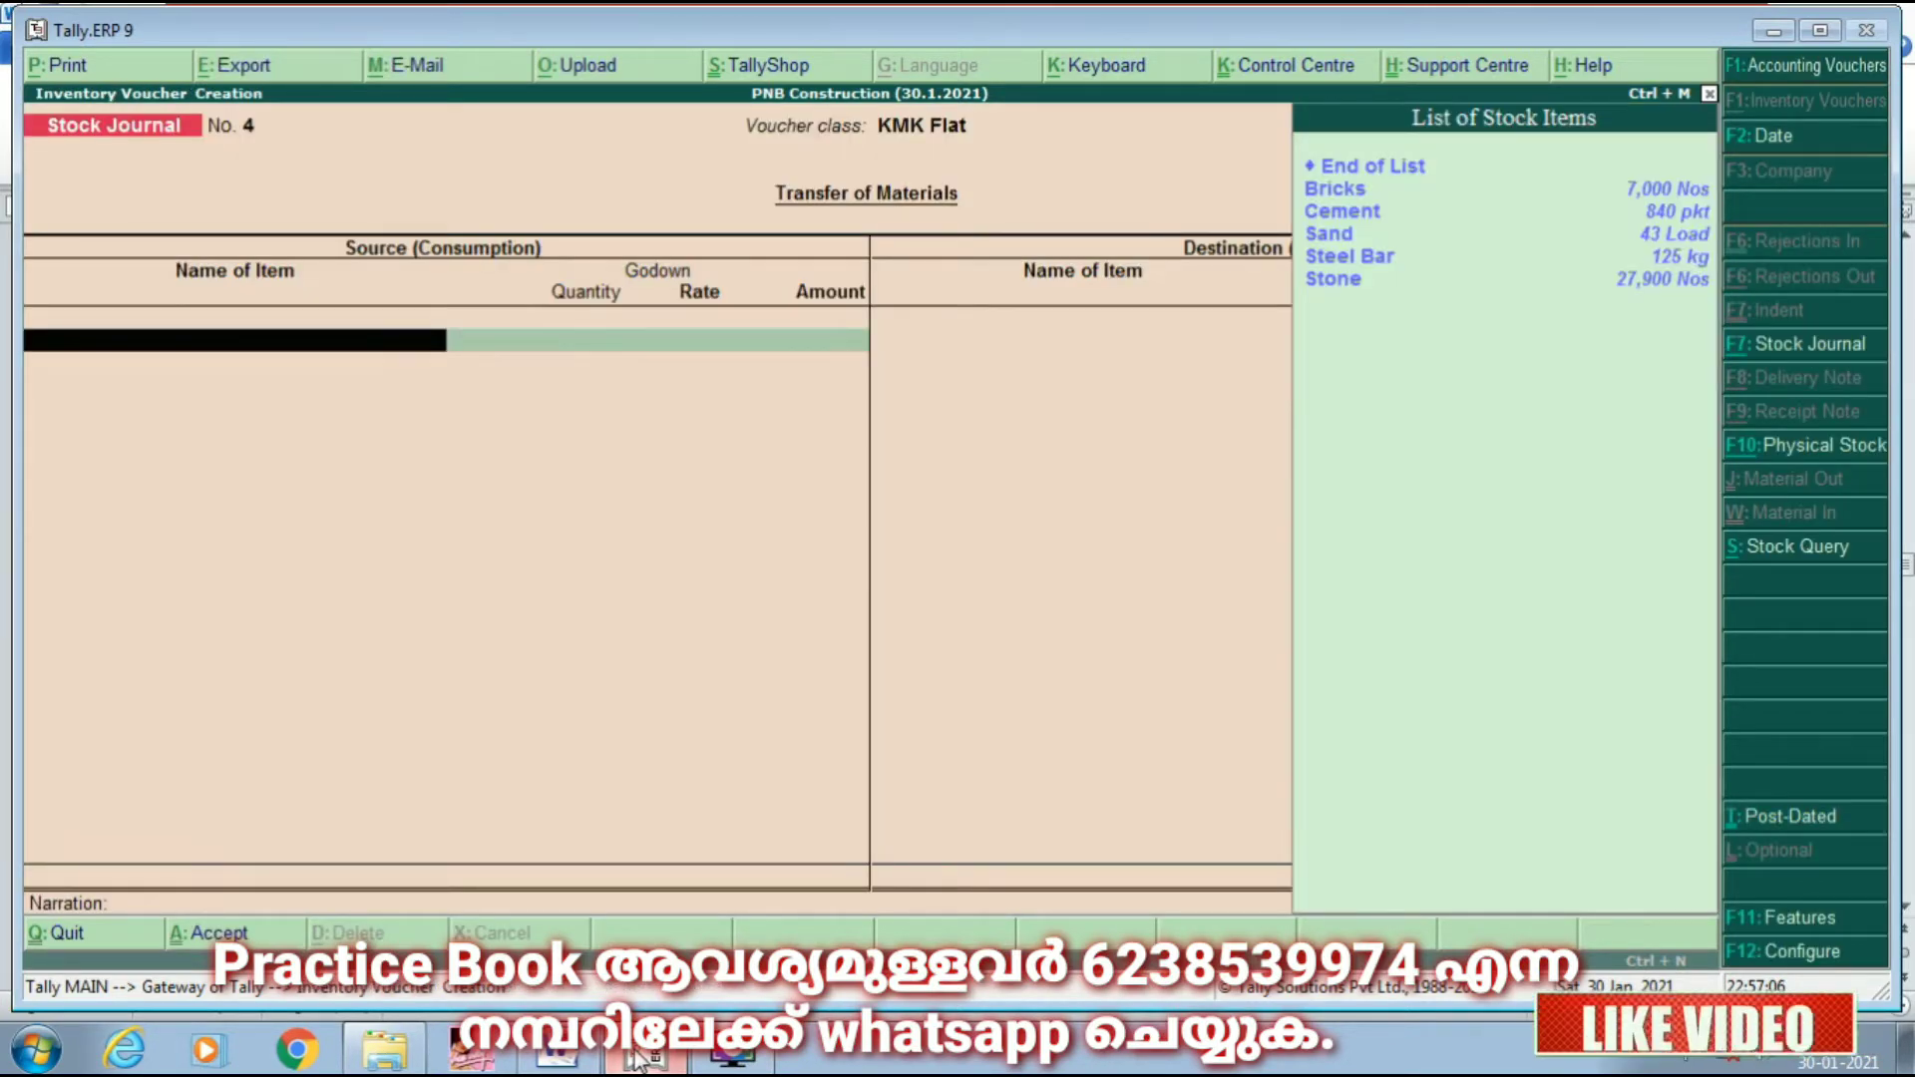
Step: Add Sand as the first source item from KMK Godown with a quantity of 20 Load
key("Down")
key("Down")
key("Down")
key("Down")
key("Up")
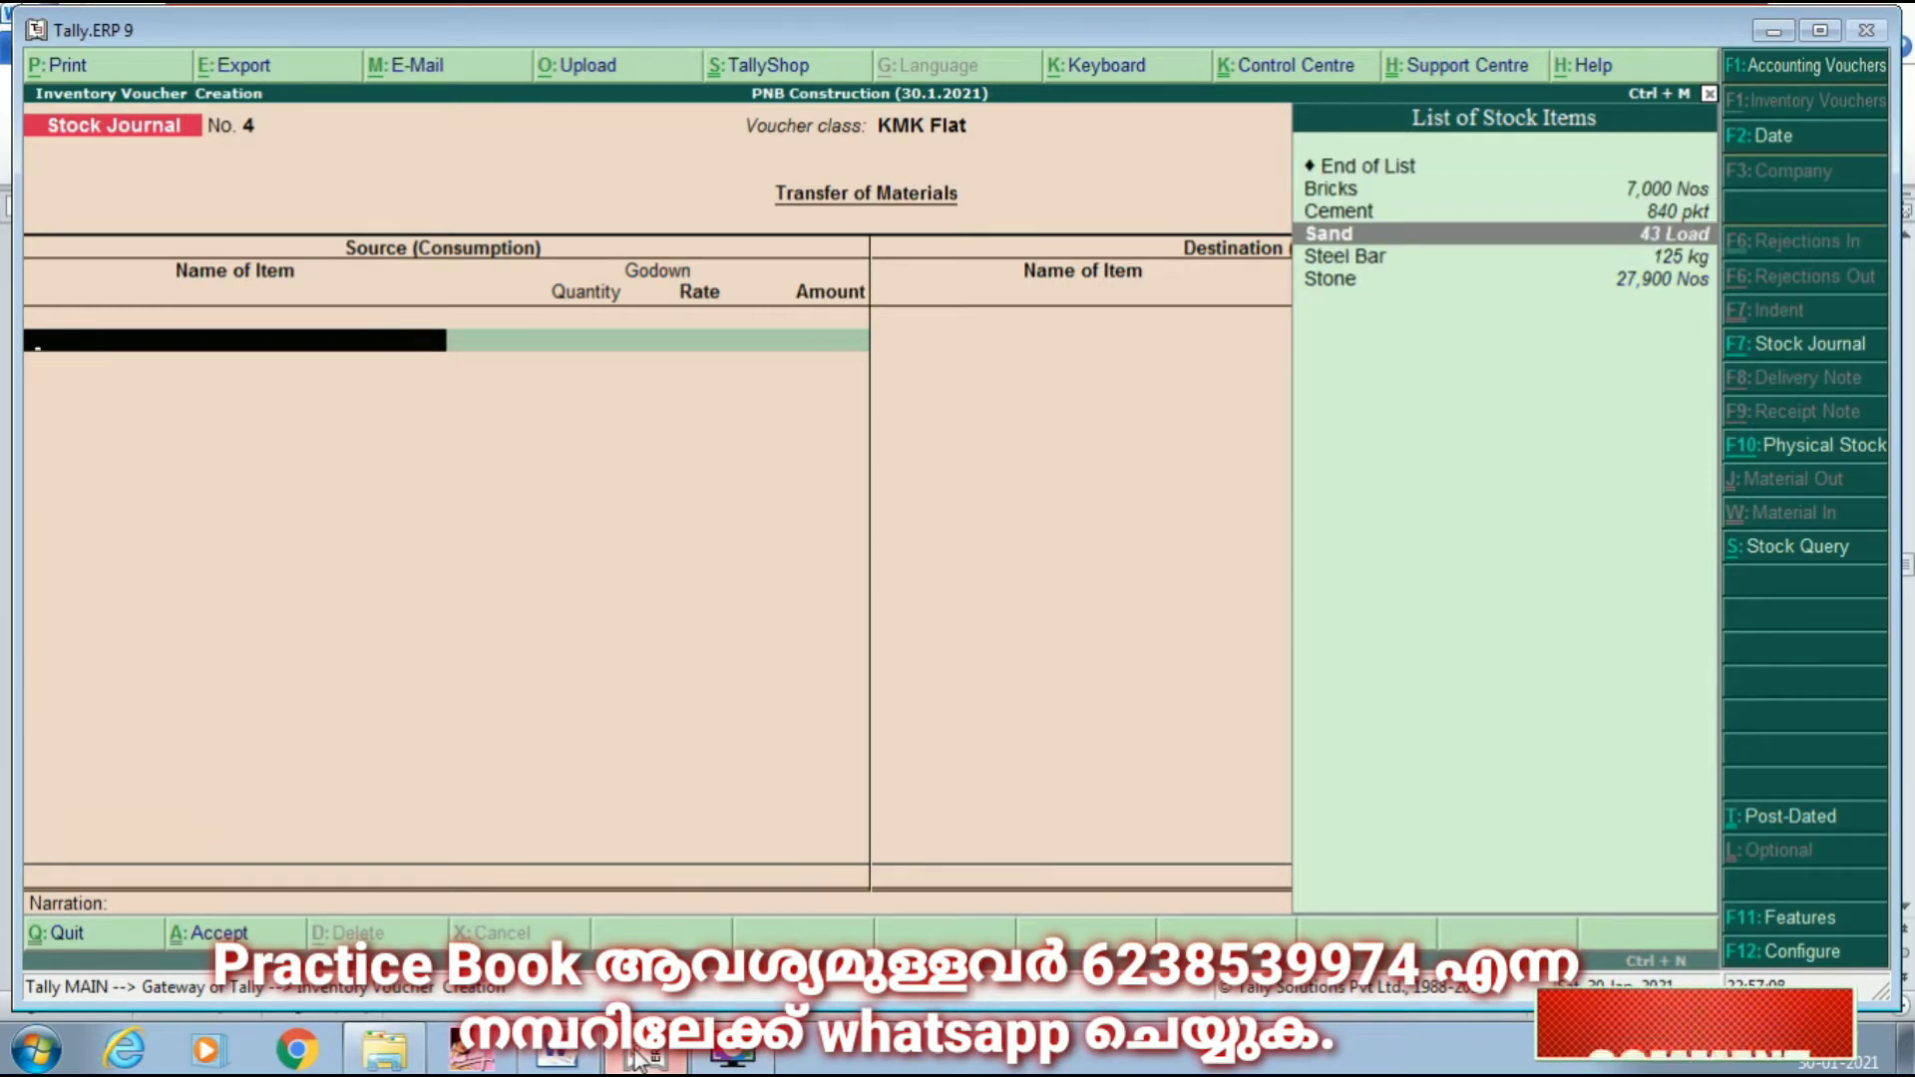
key("Return")
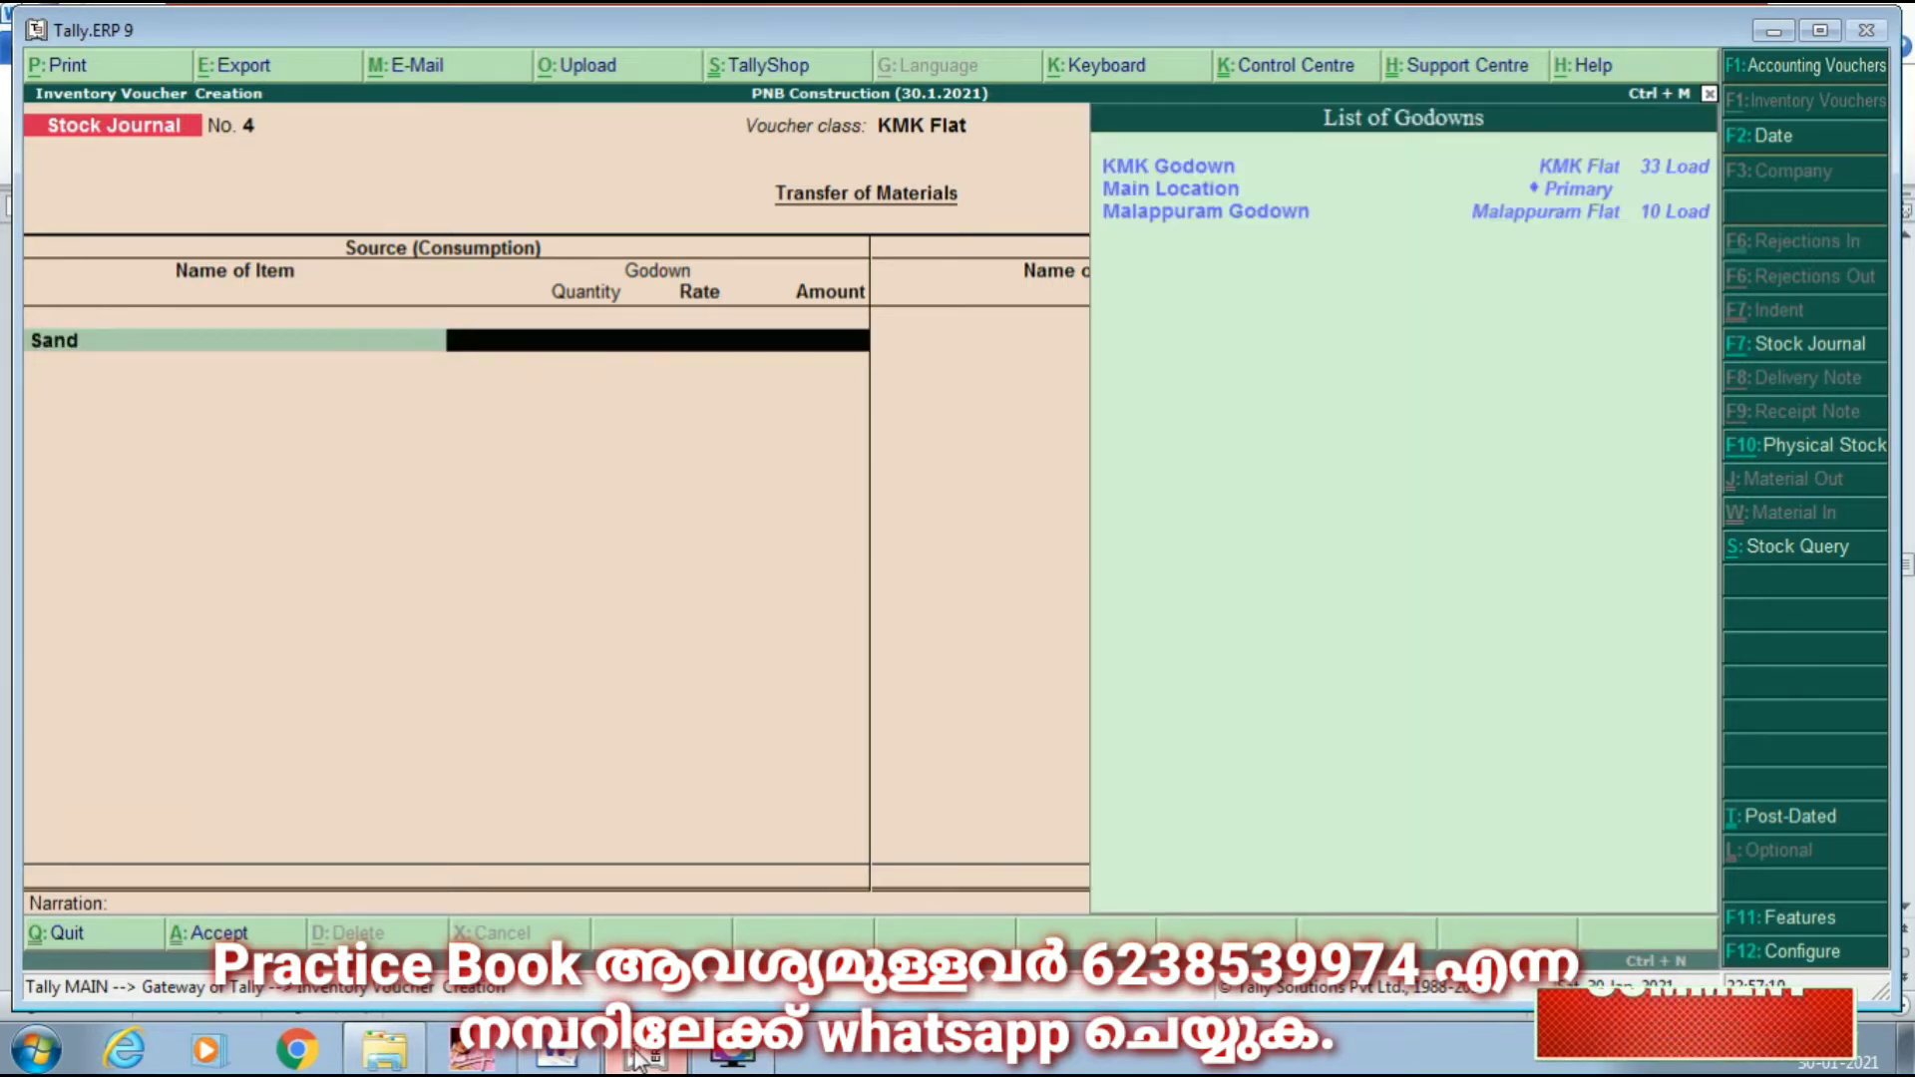
key("Return")
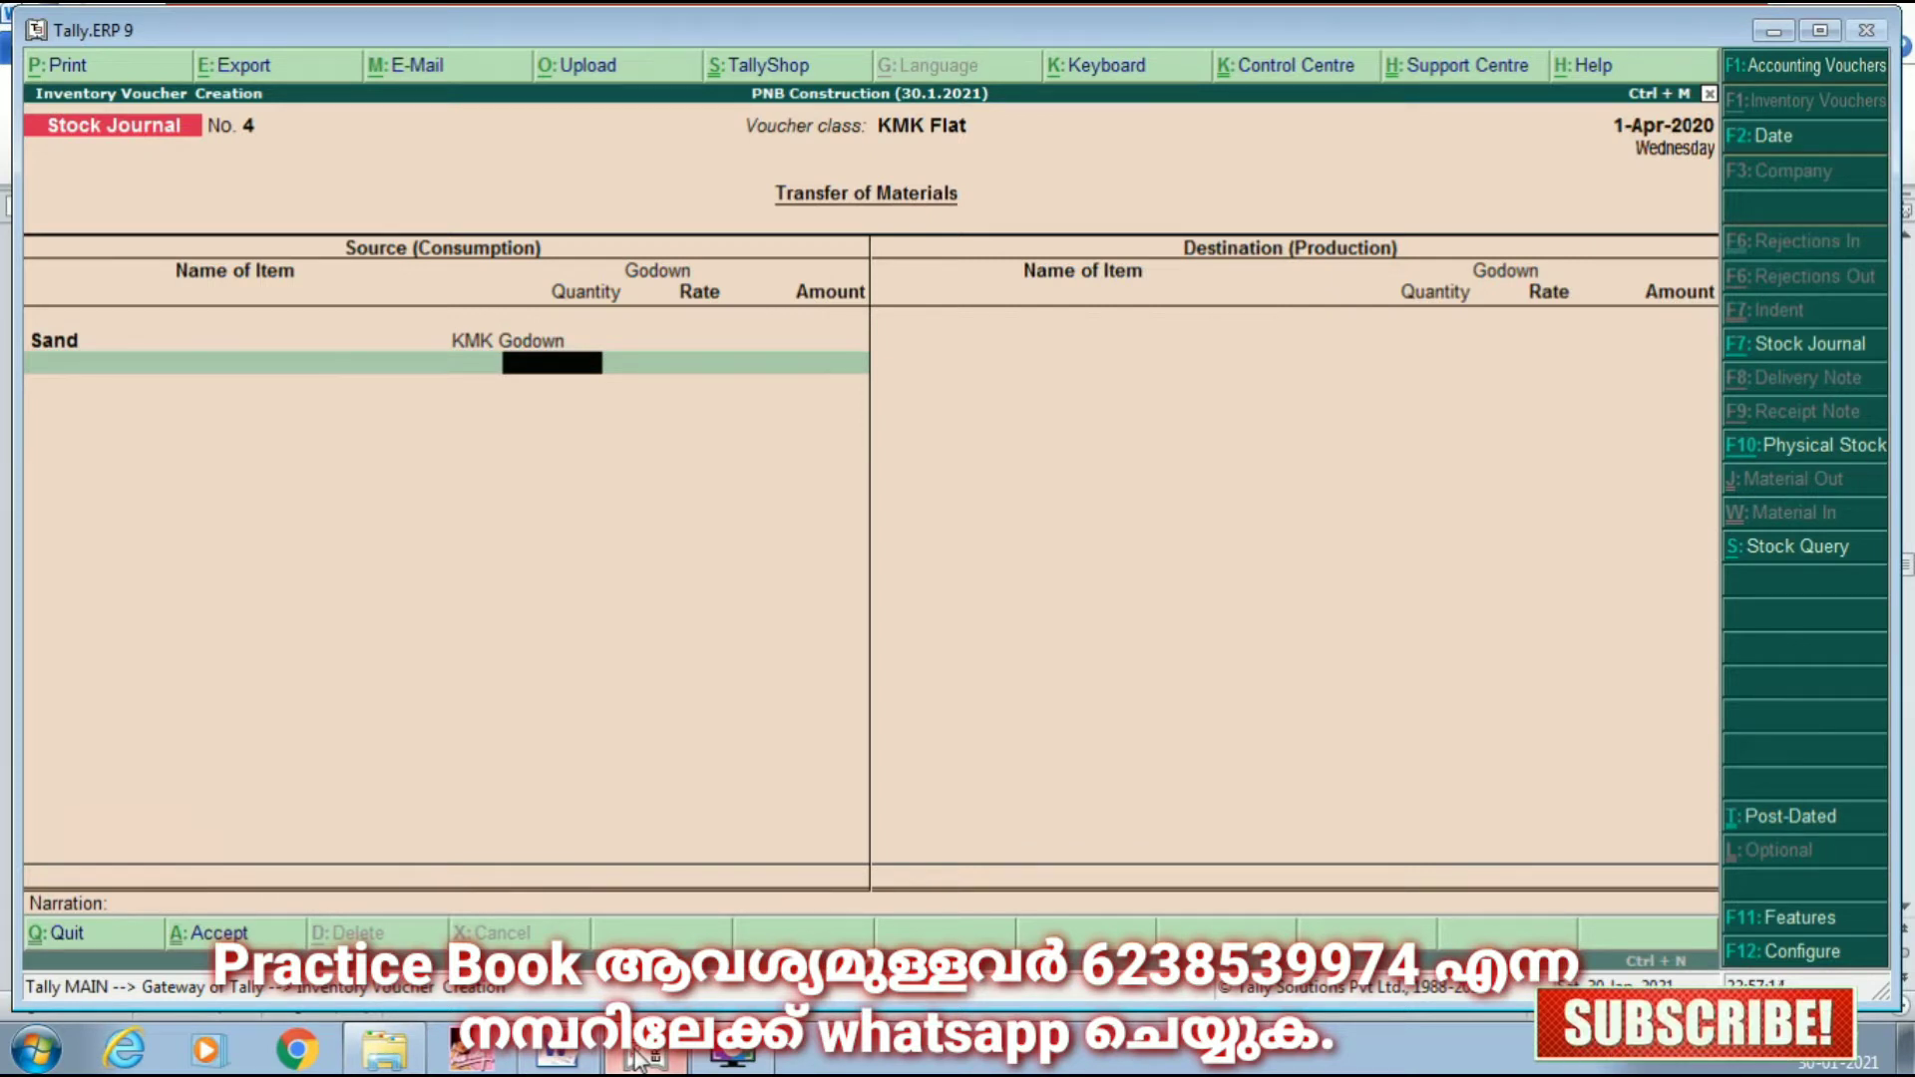
type("20")
key("Return")
key("Return")
key("Return")
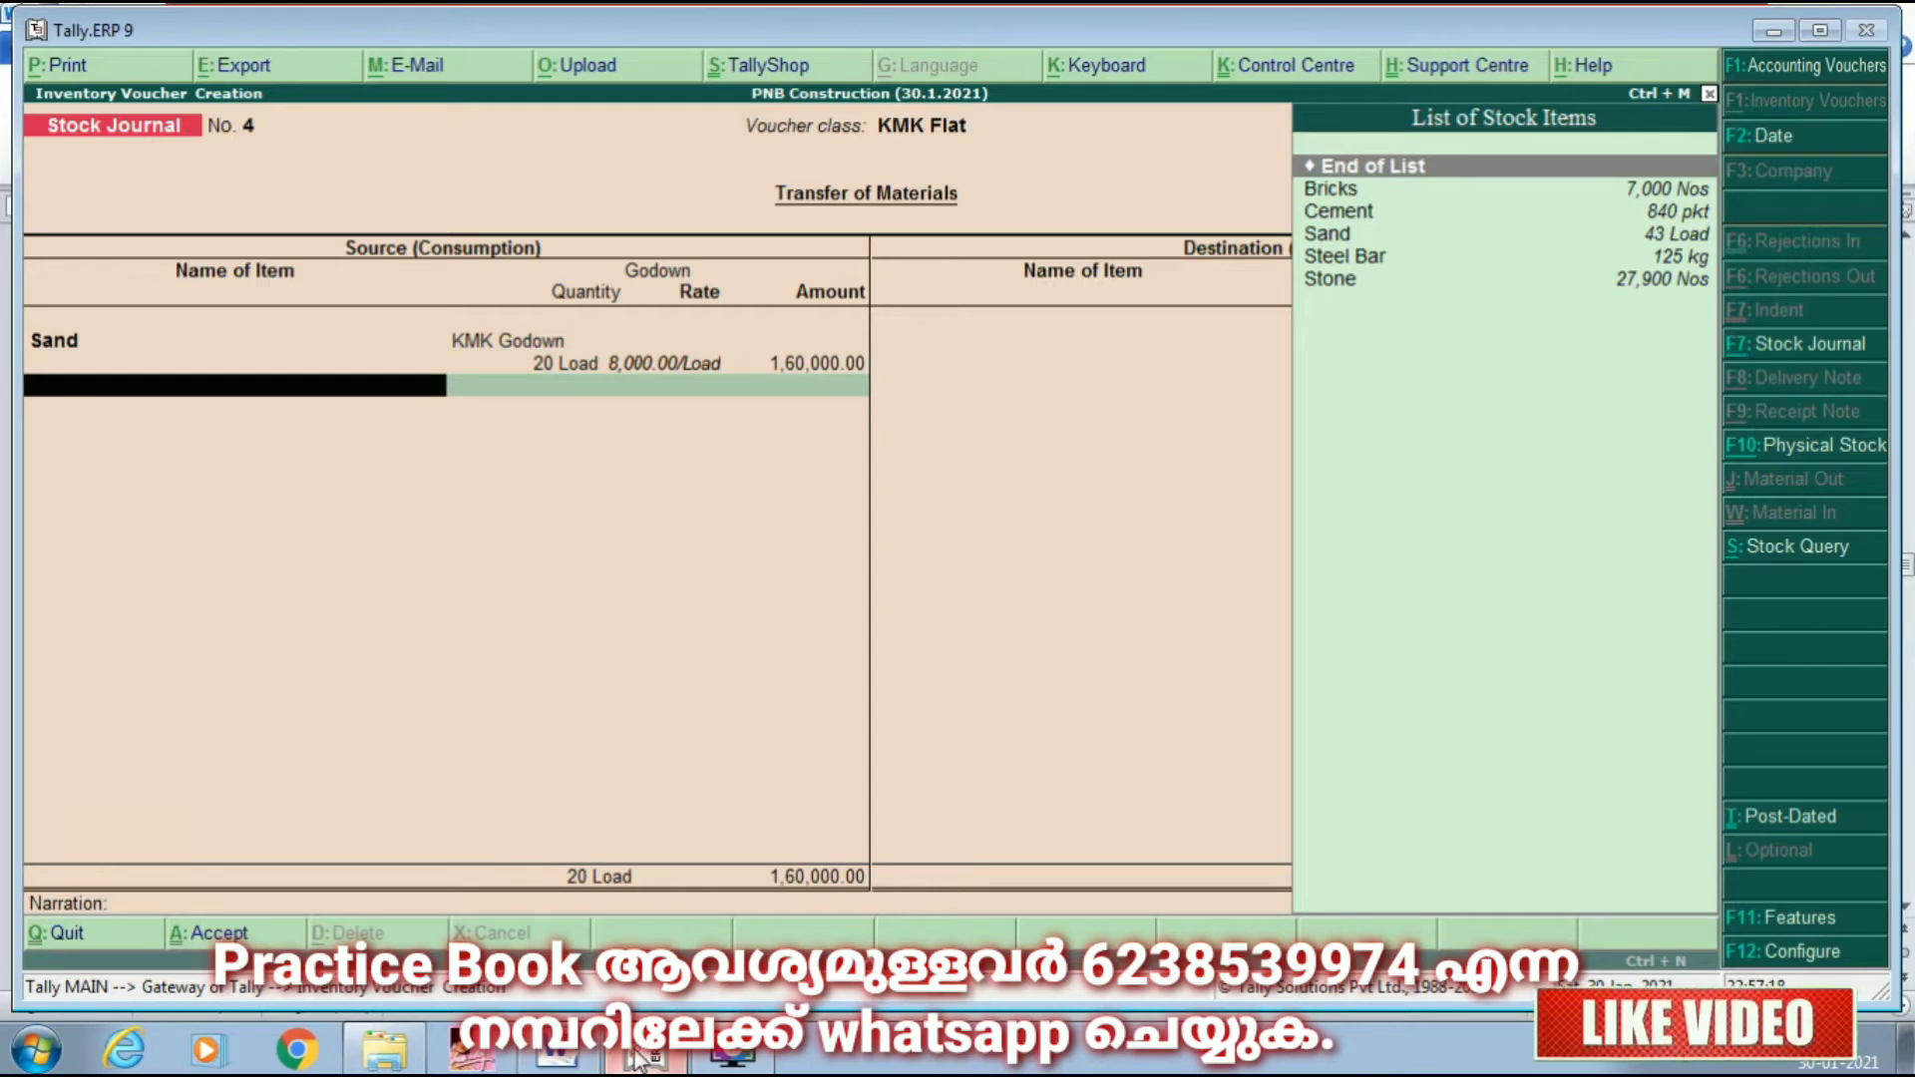
Step: Add Stone as the second source item from KMK Godown with a quantity of 1,000 Nos
key("Down")
key("Down")
key("Down")
key("Down")
key("Down")
key("Return")
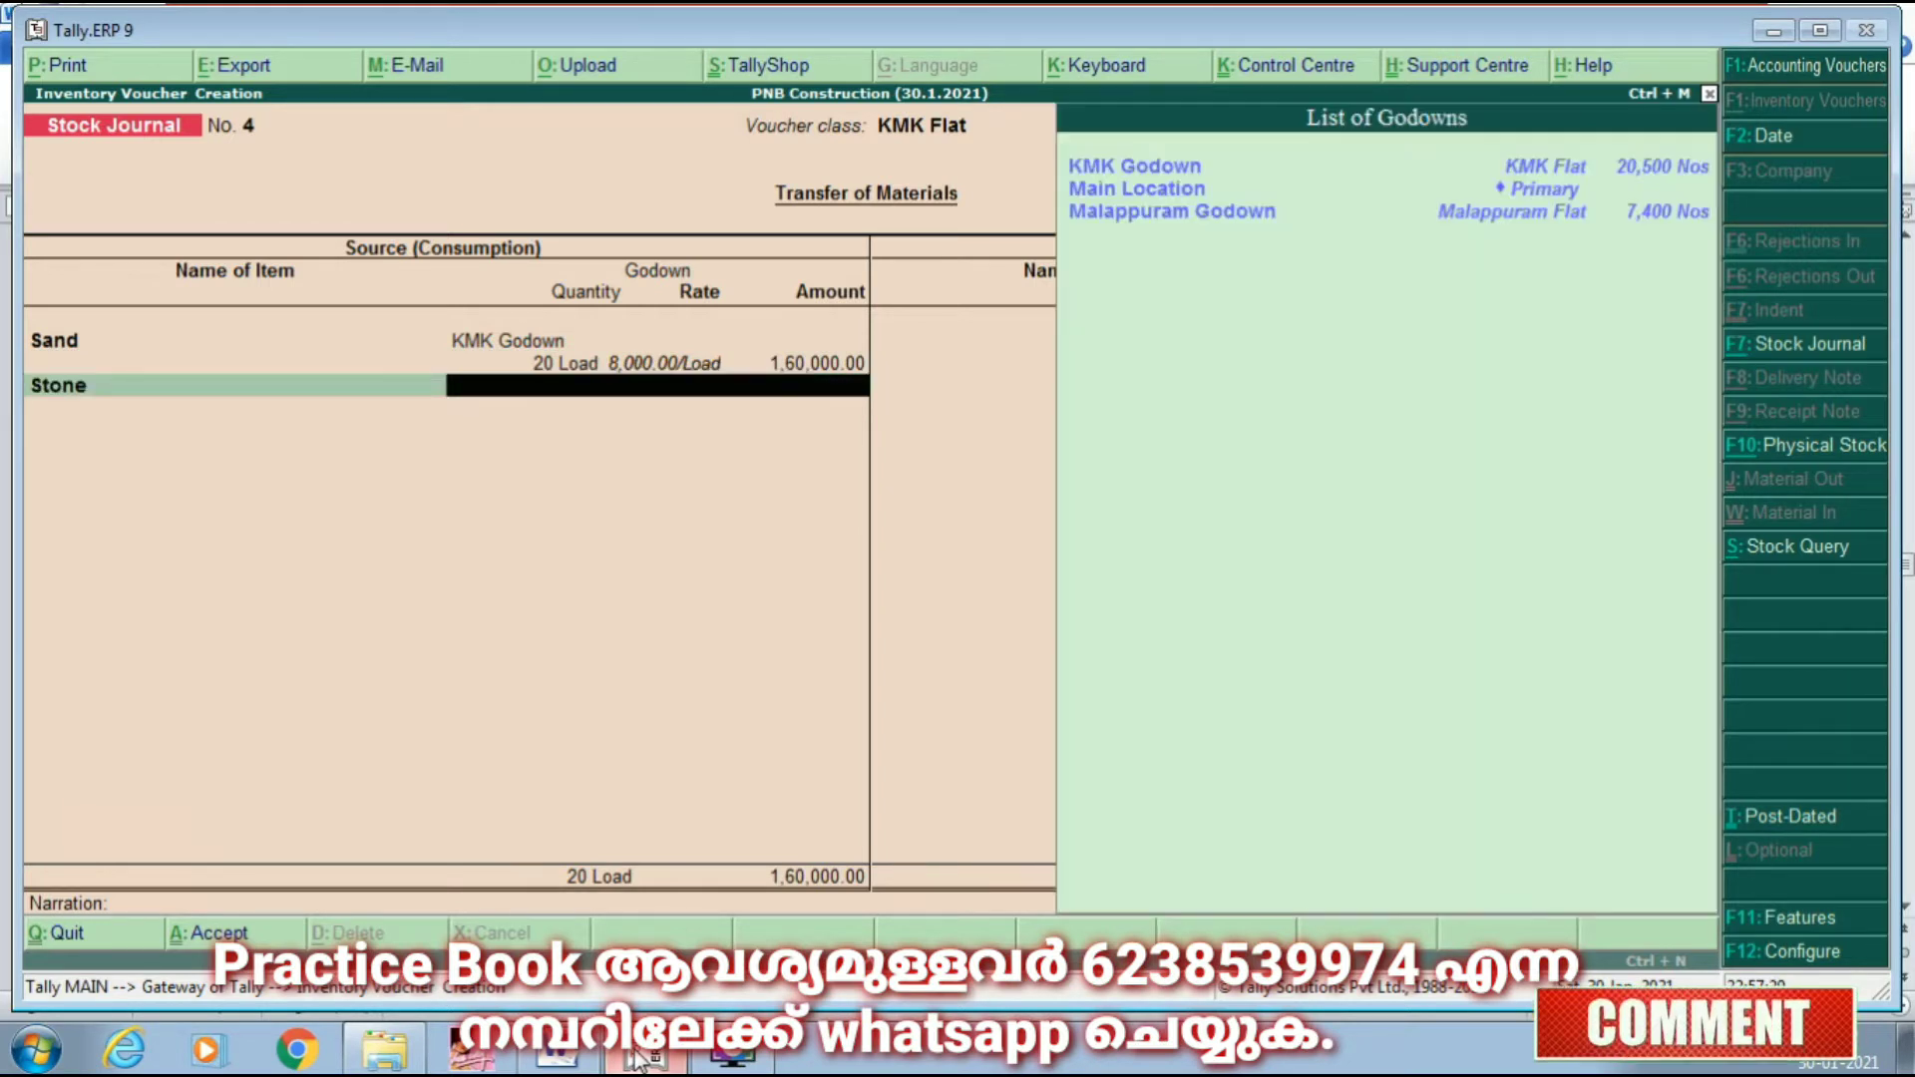
key("Return")
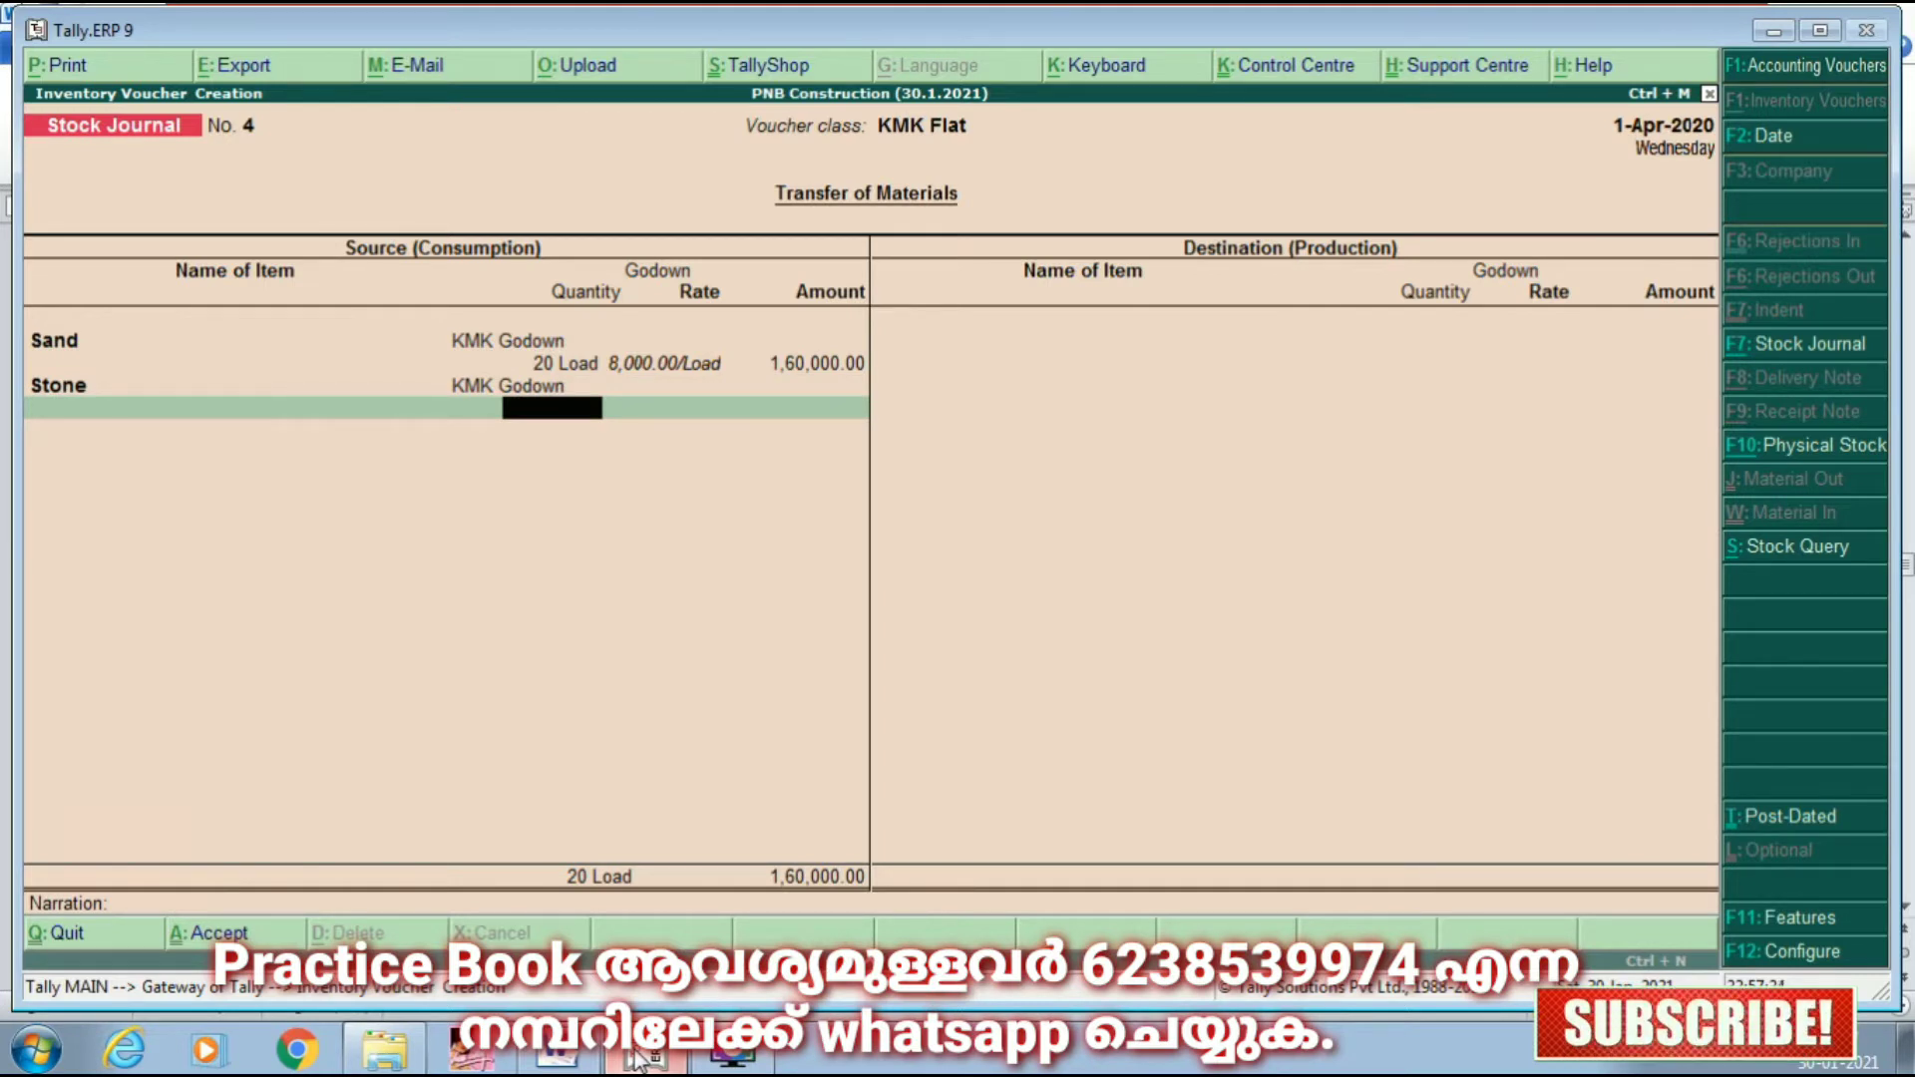
key("Return")
key("Return")
key("Return")
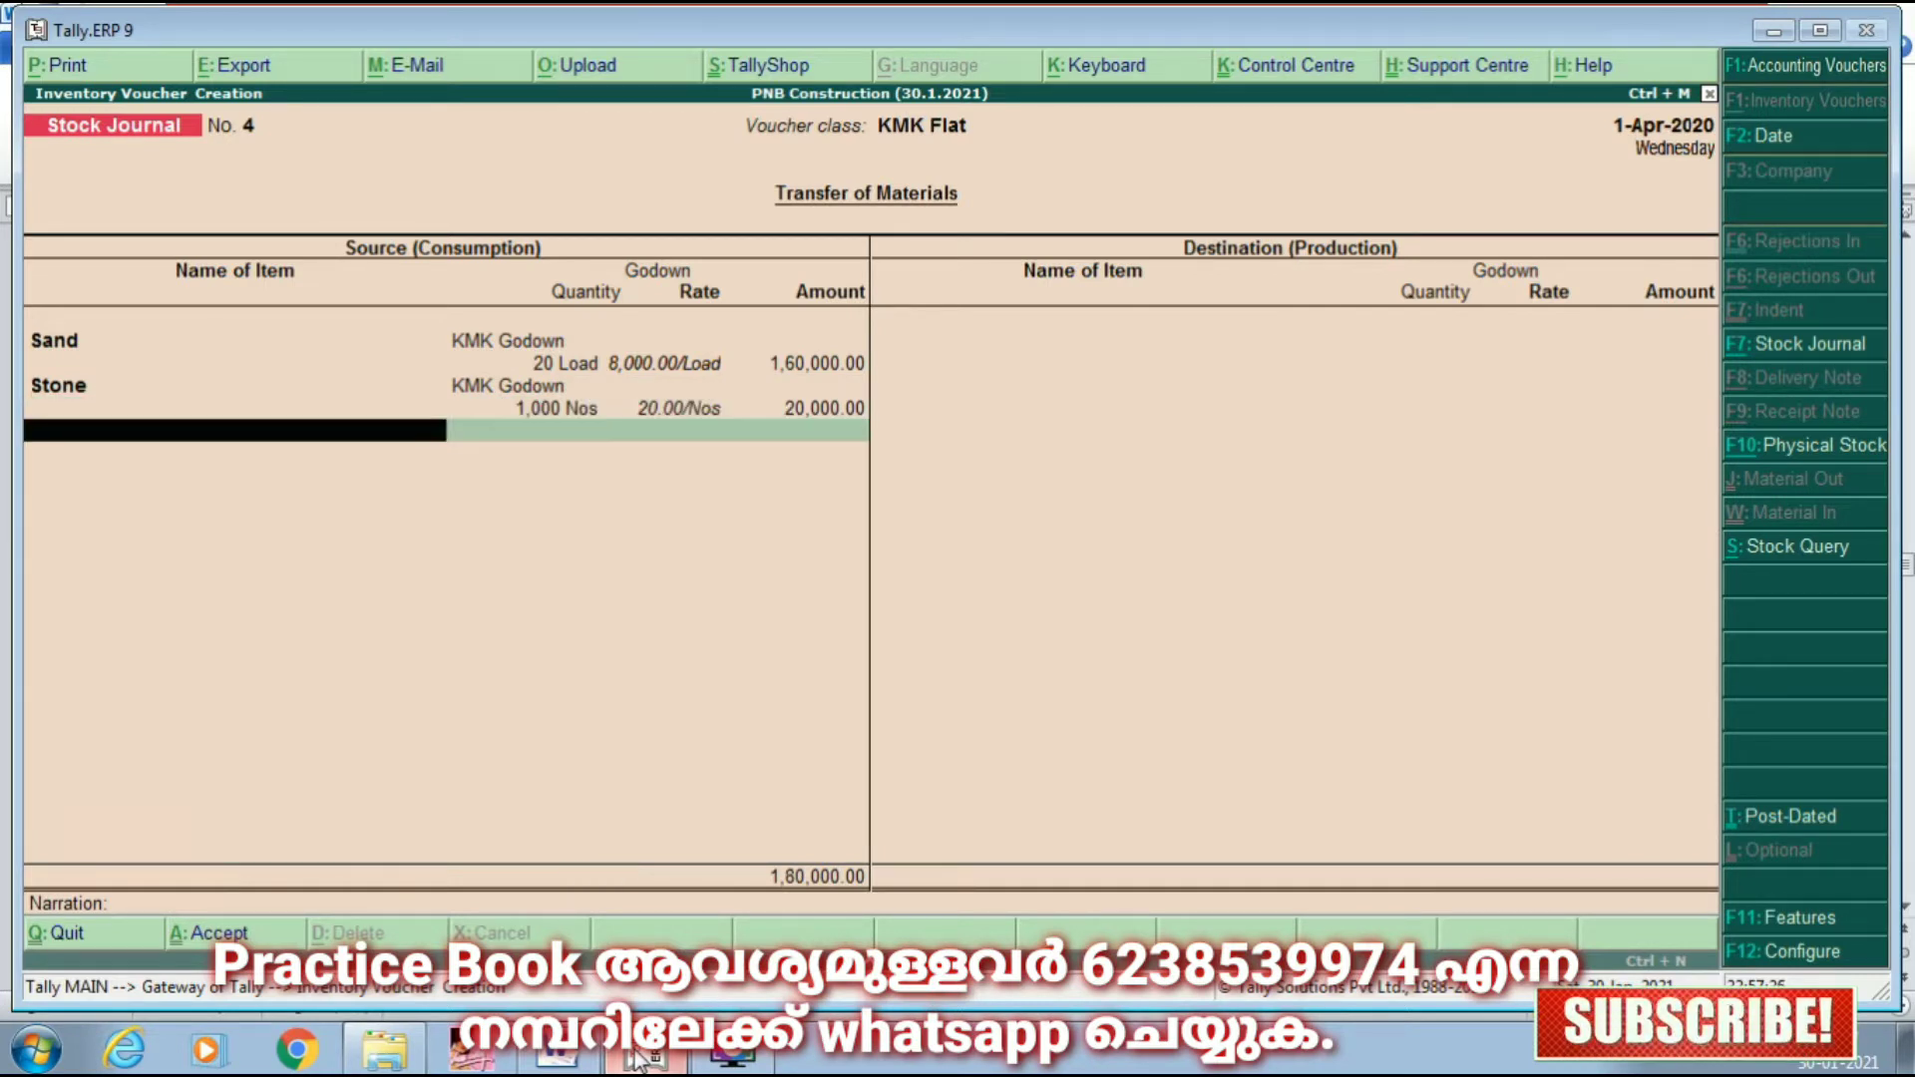
Step: Add Cement as the third source item from KMK Godown with a quantity of 150 pkt
type("c")
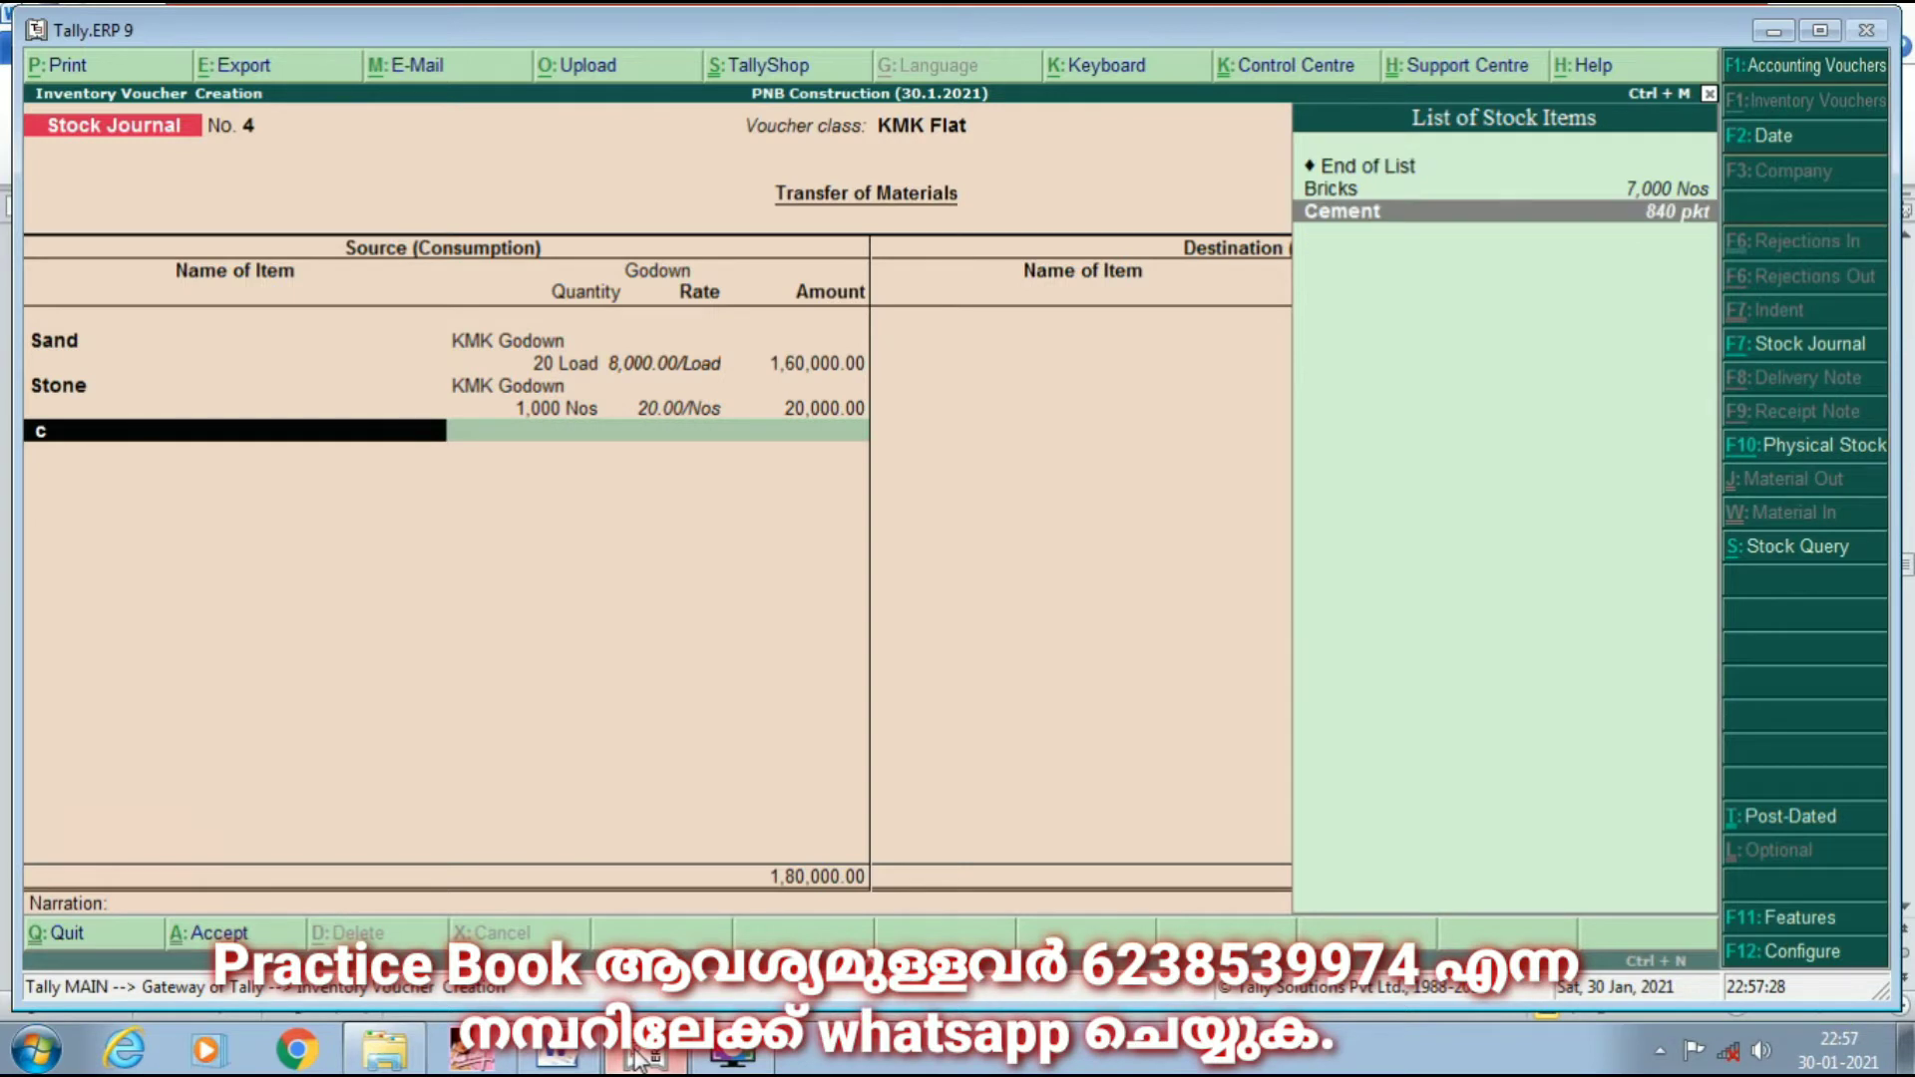
key("Return")
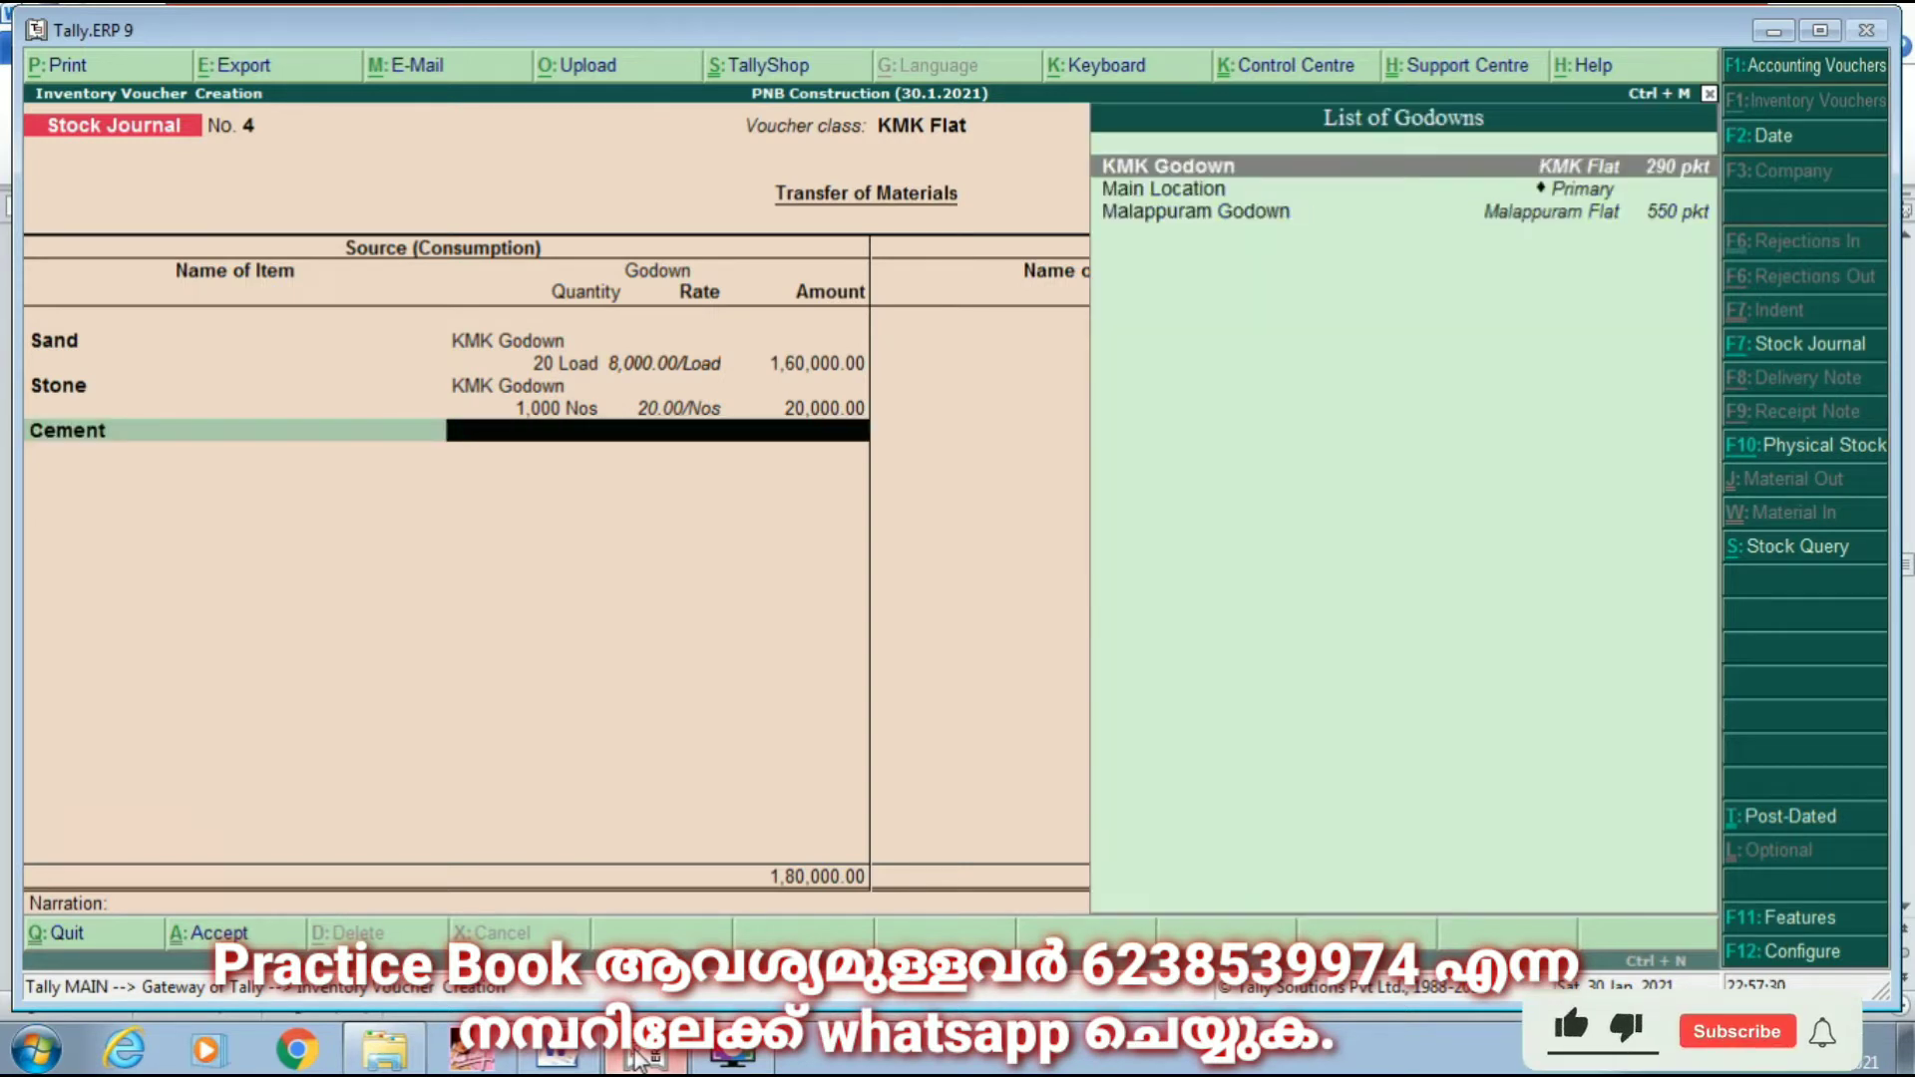
key("Return")
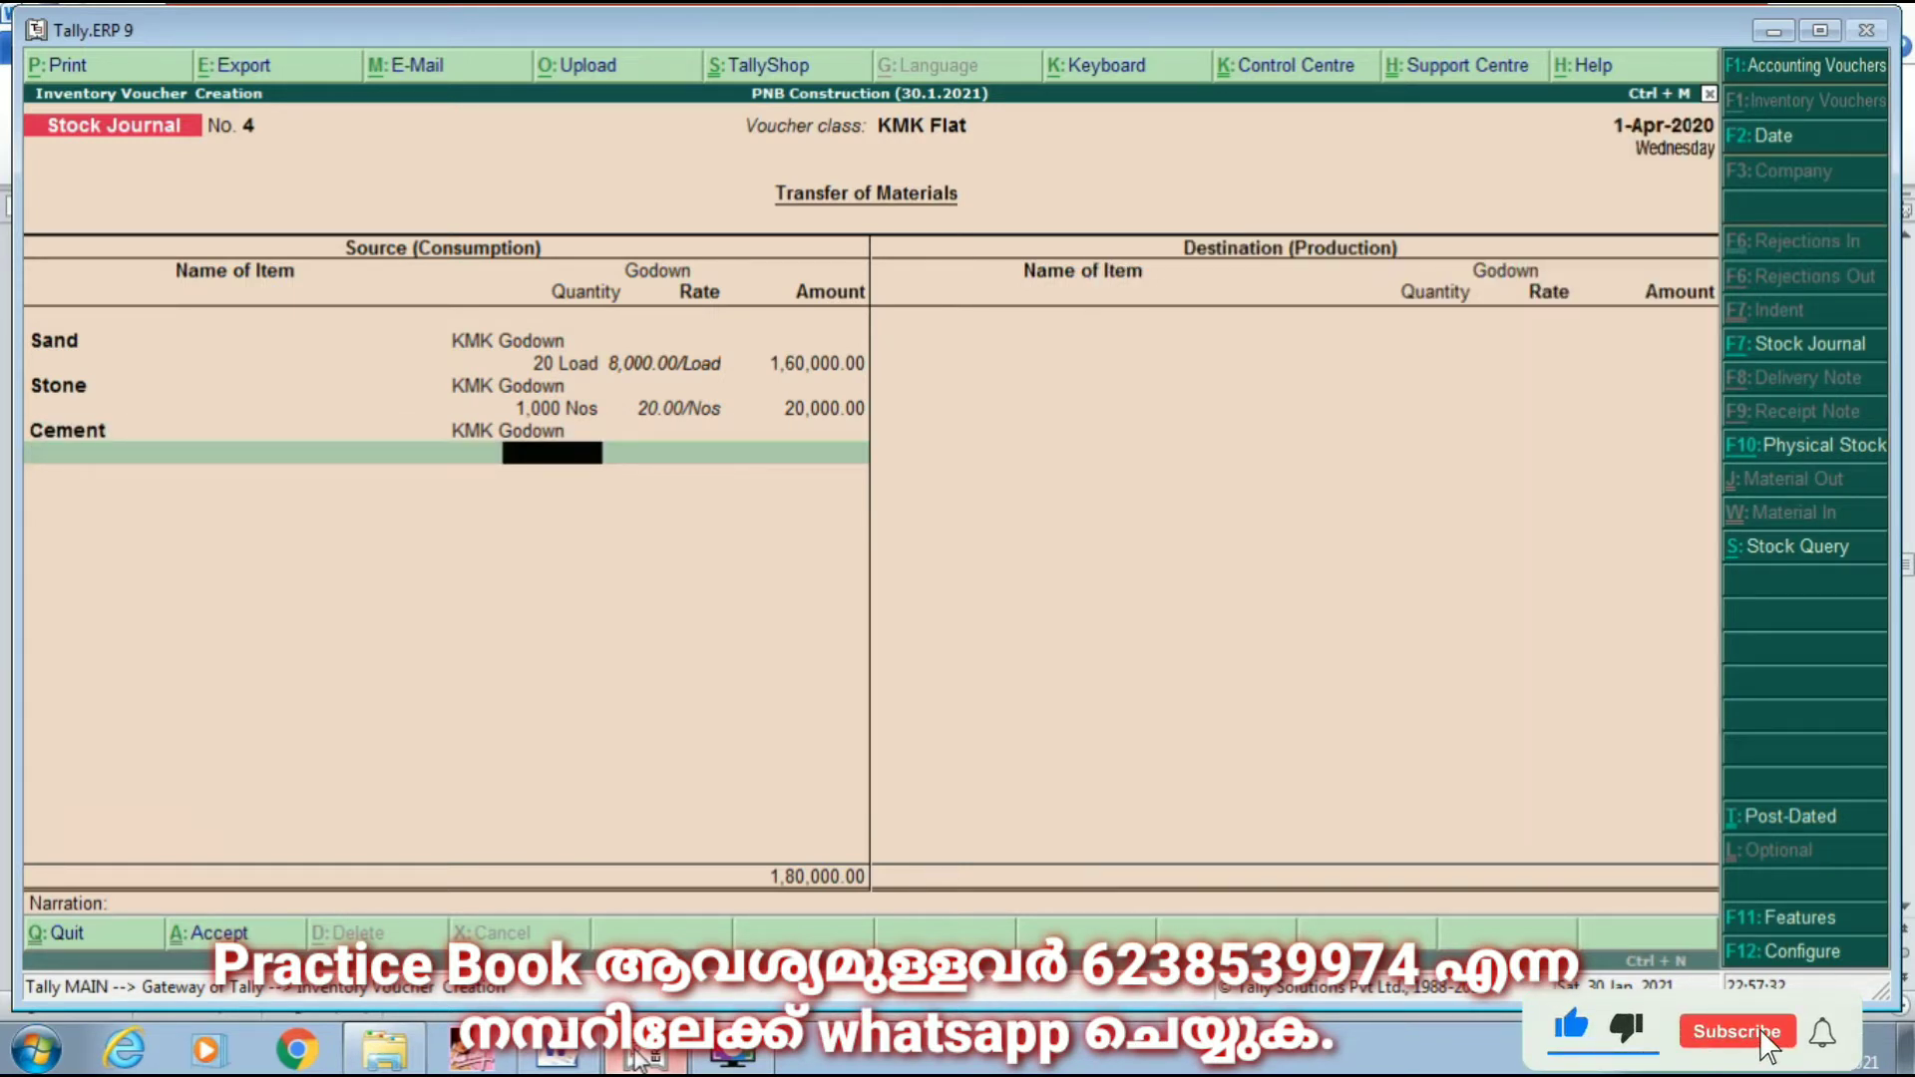
type("150")
key("Return")
key("Return")
key("Return")
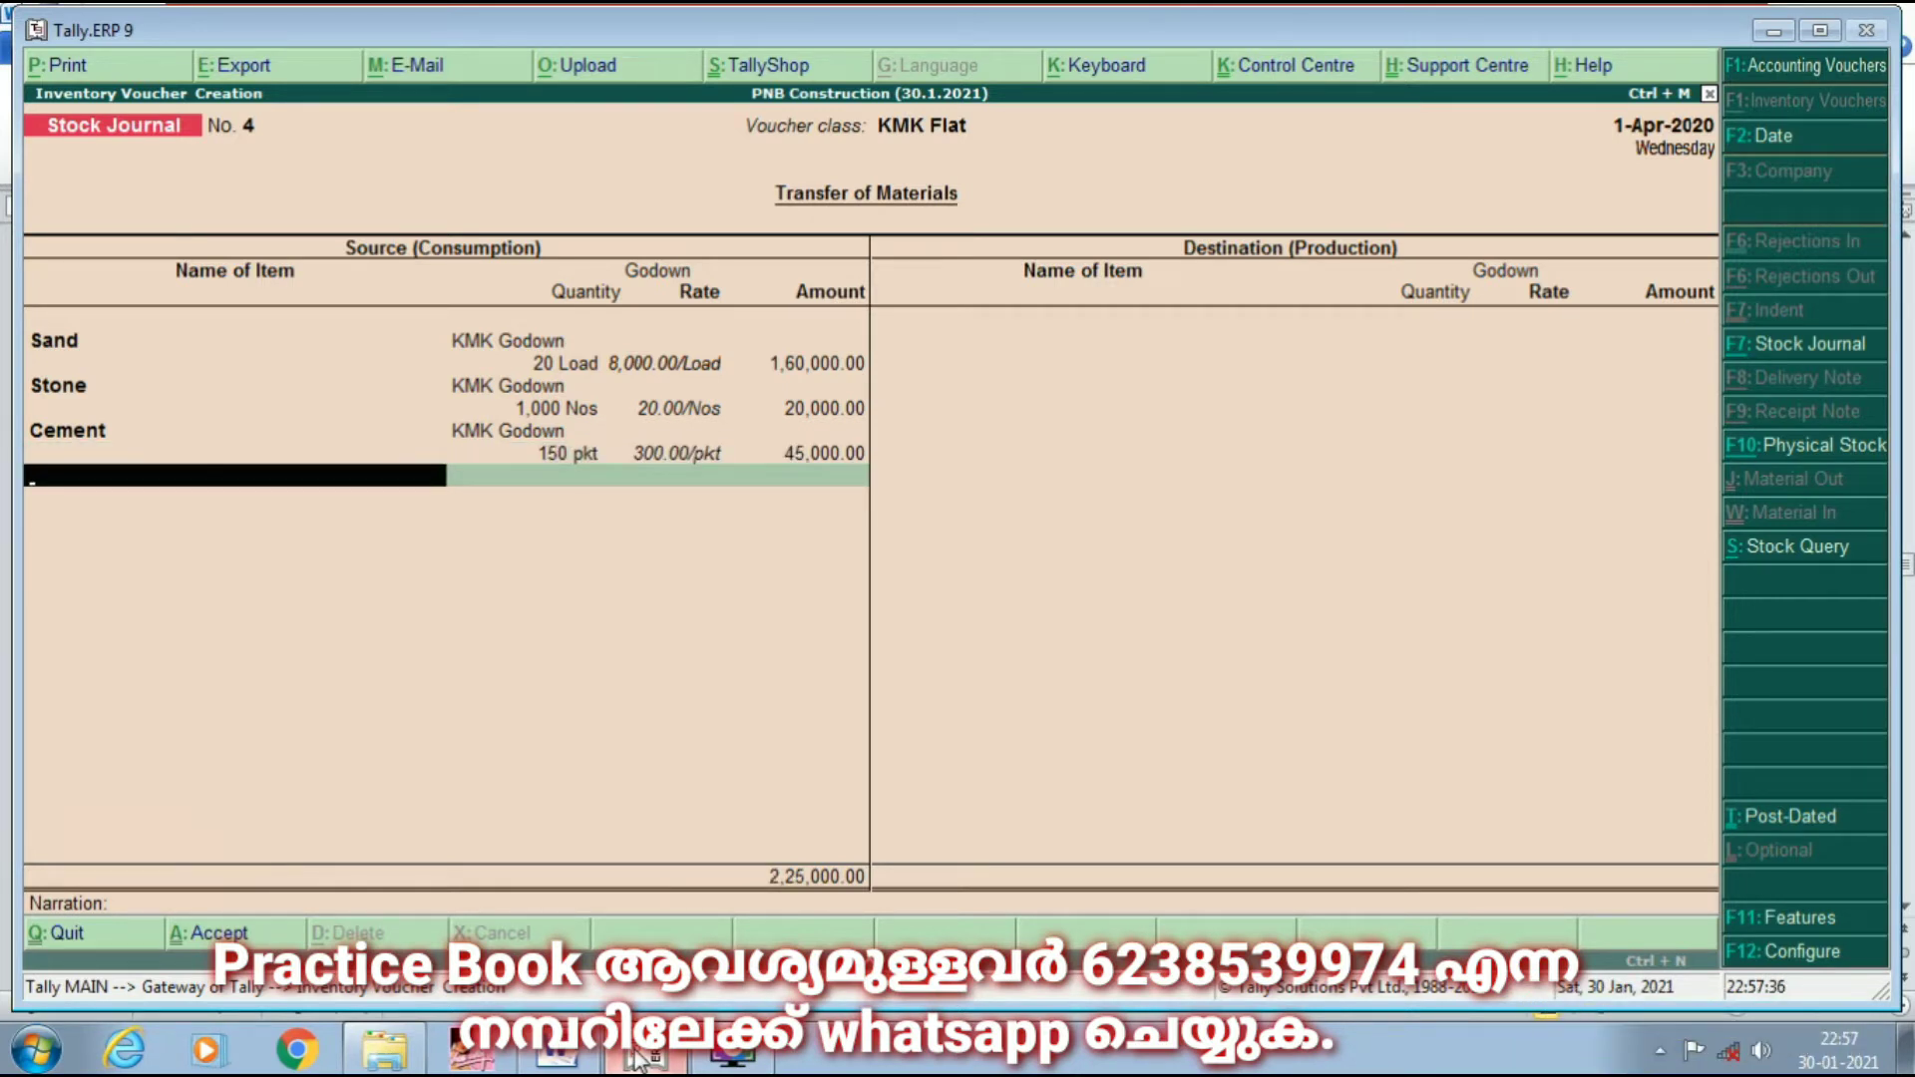
Step: Add Steel Bar as the fourth source item from KMK Godown with a quantity of 70 kg
type("S")
key("Down")
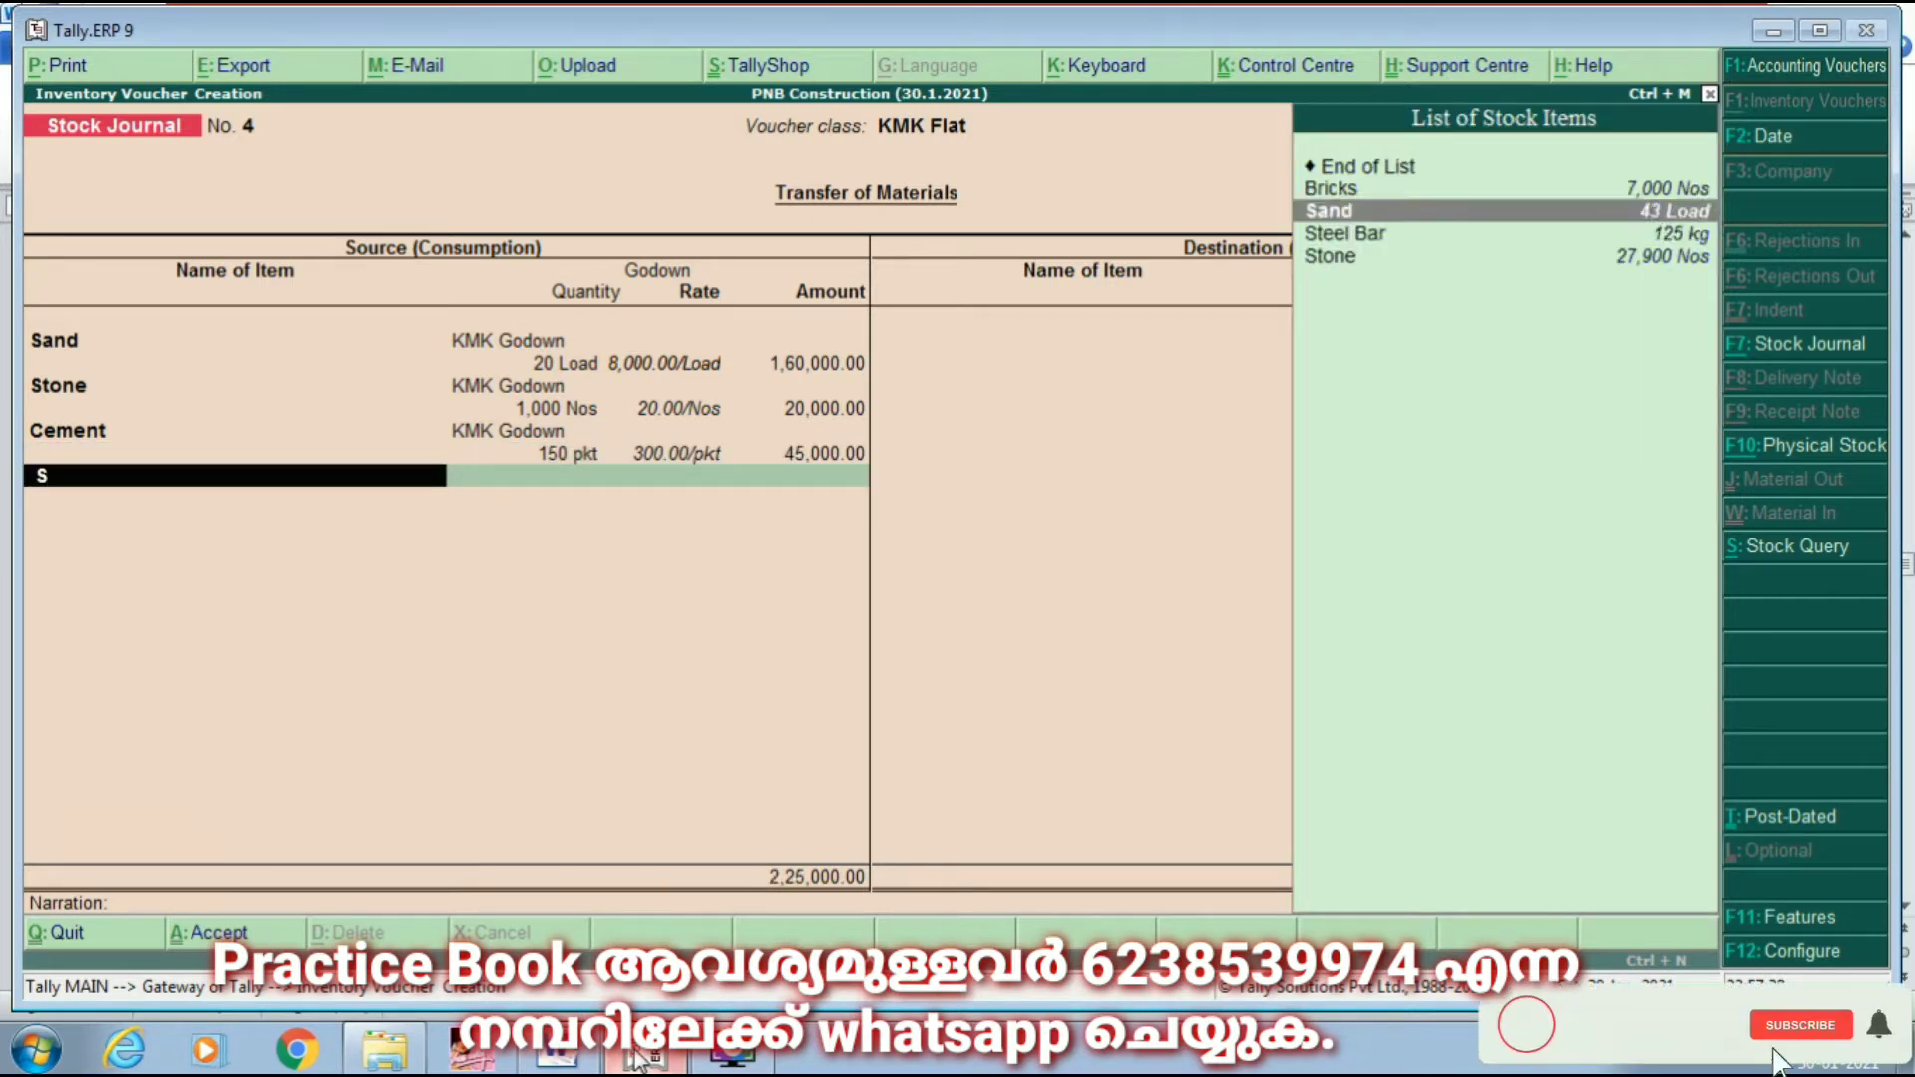
key("Down")
key("Return")
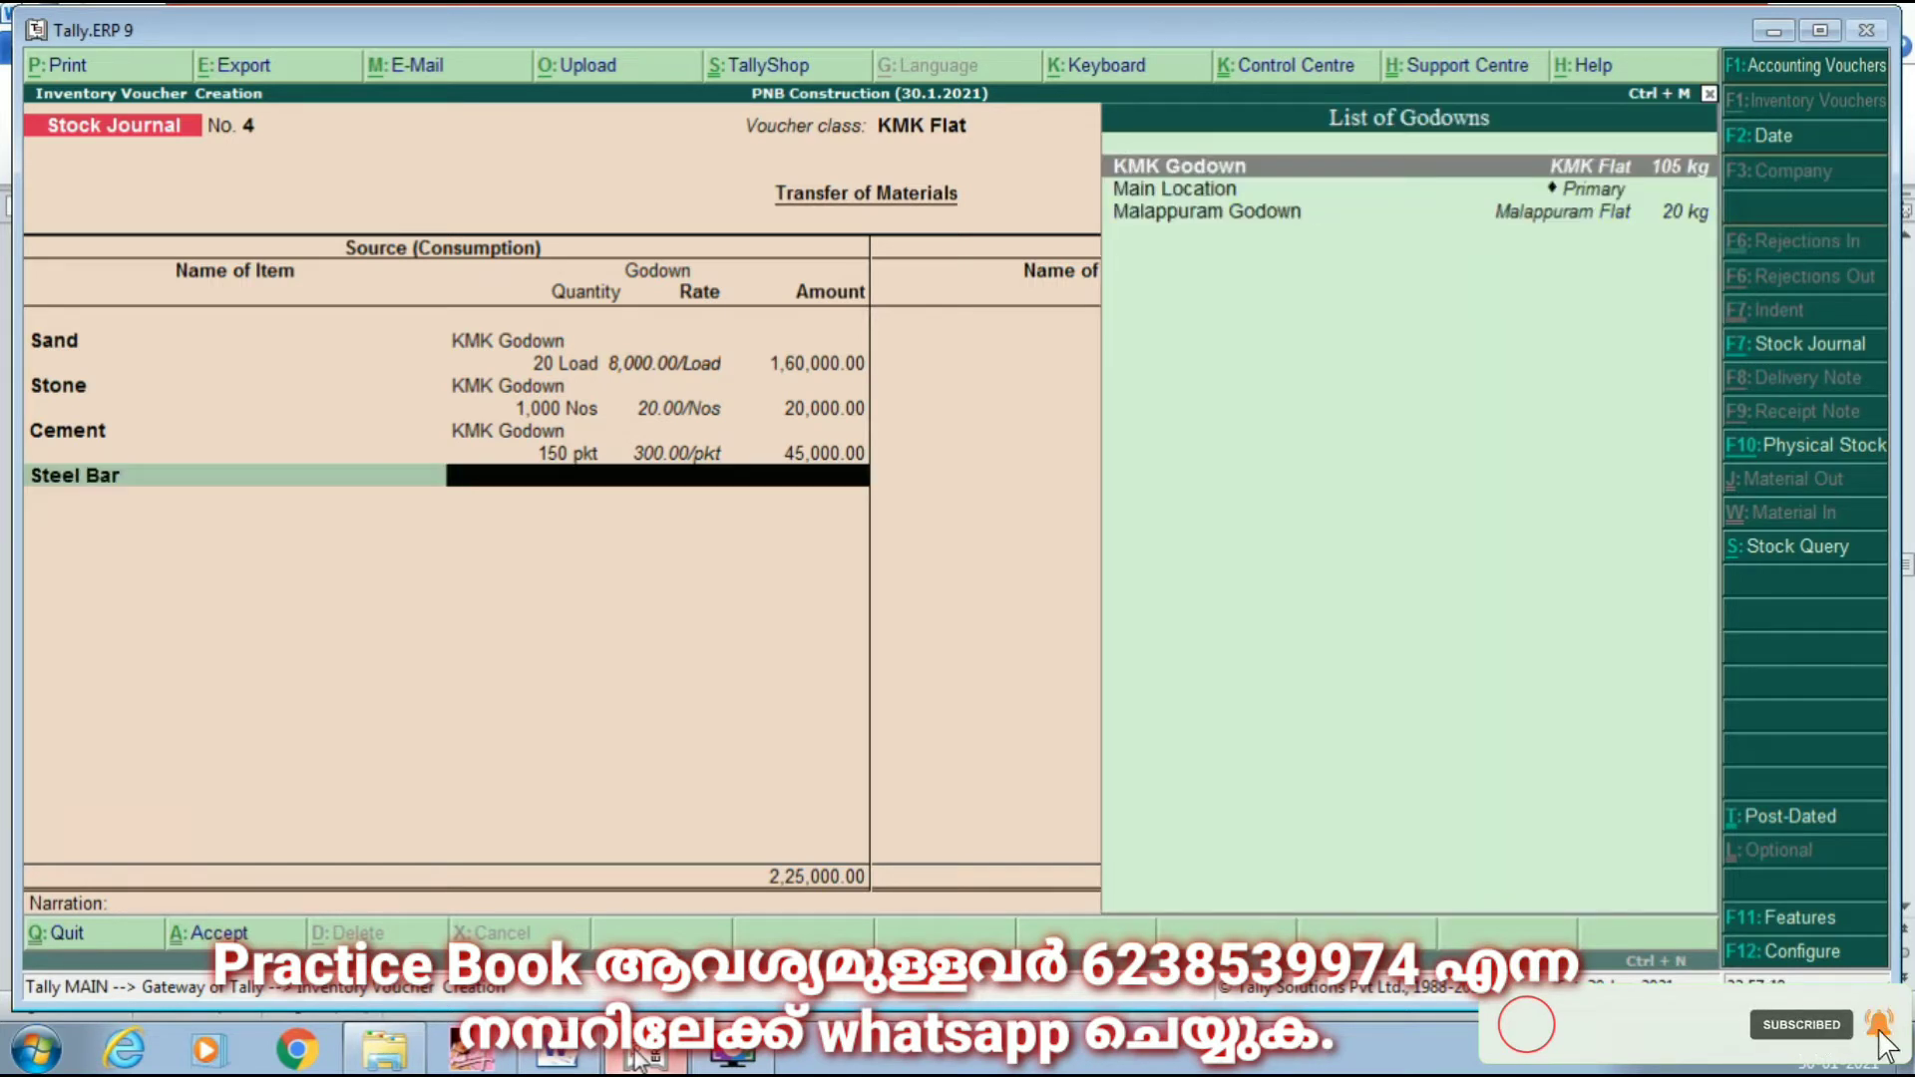
key("Return")
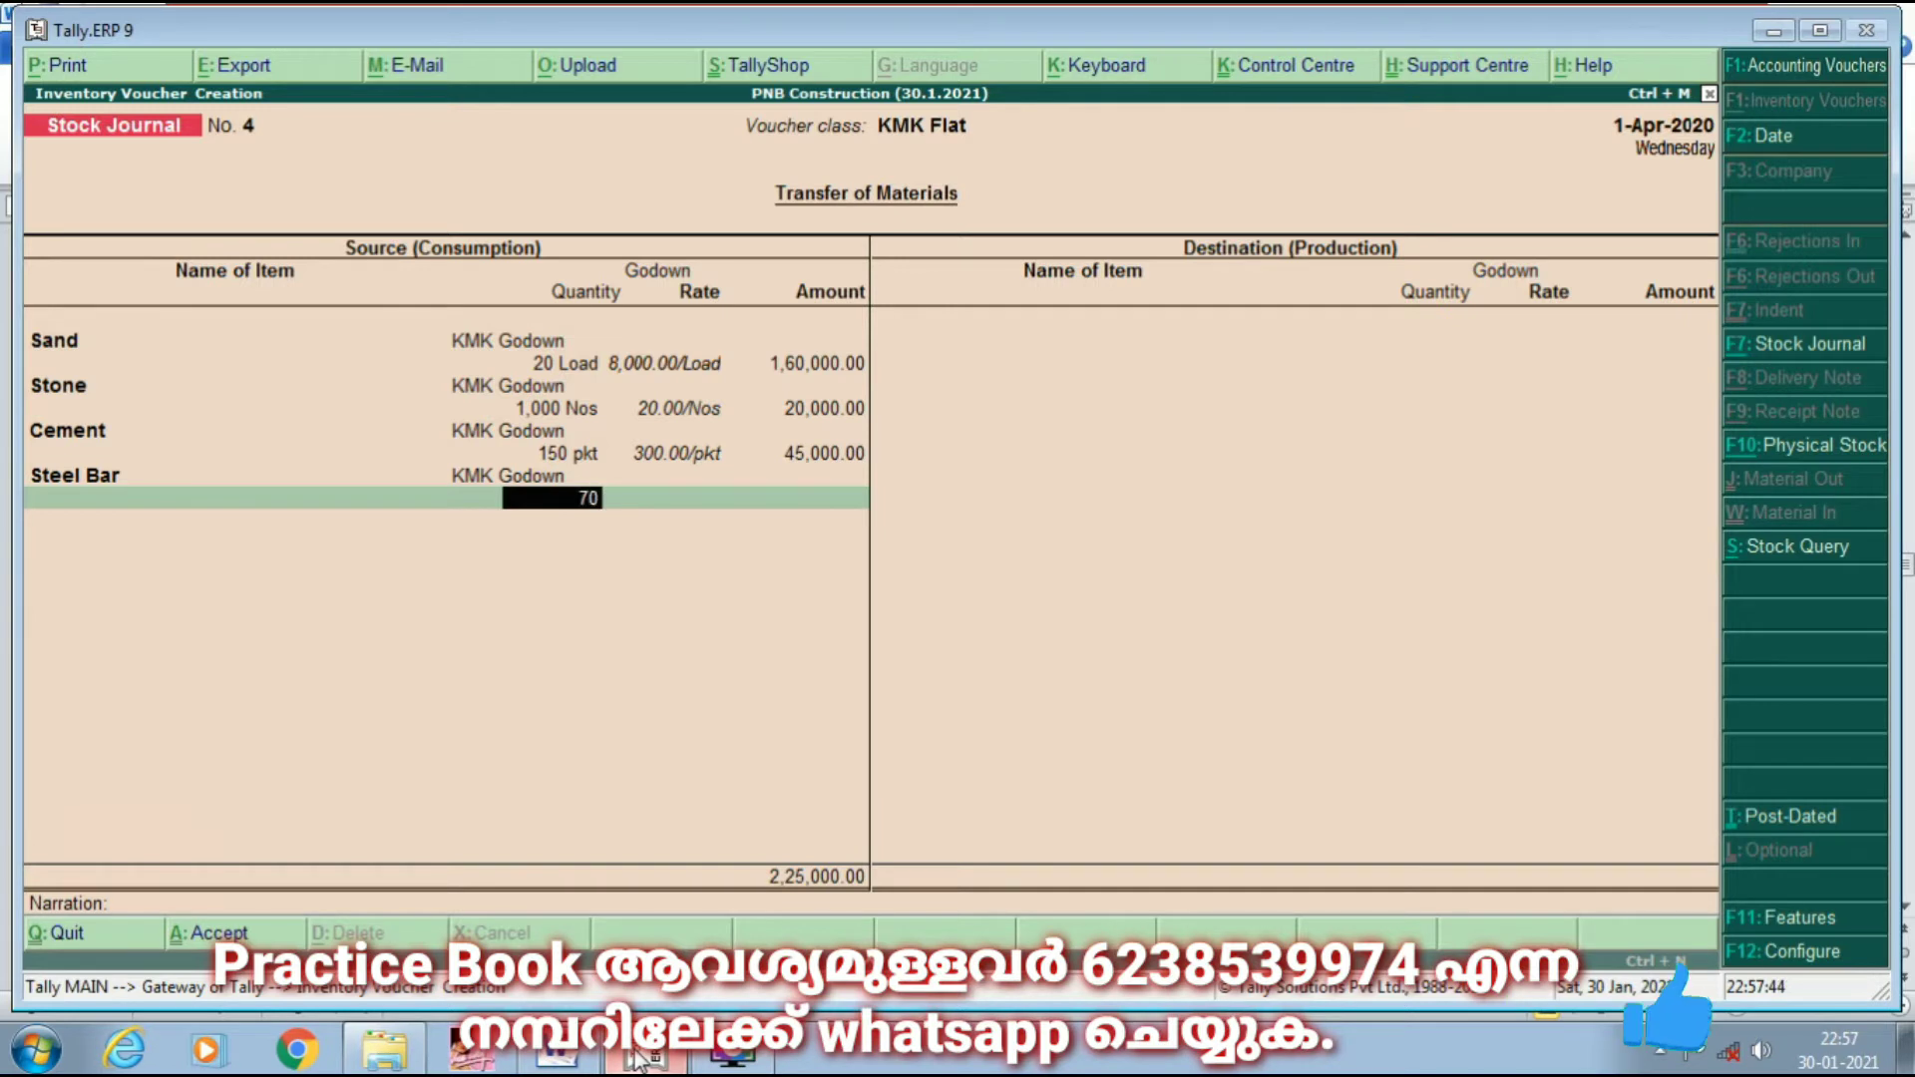
key("Return")
key("Return")
key("Return")
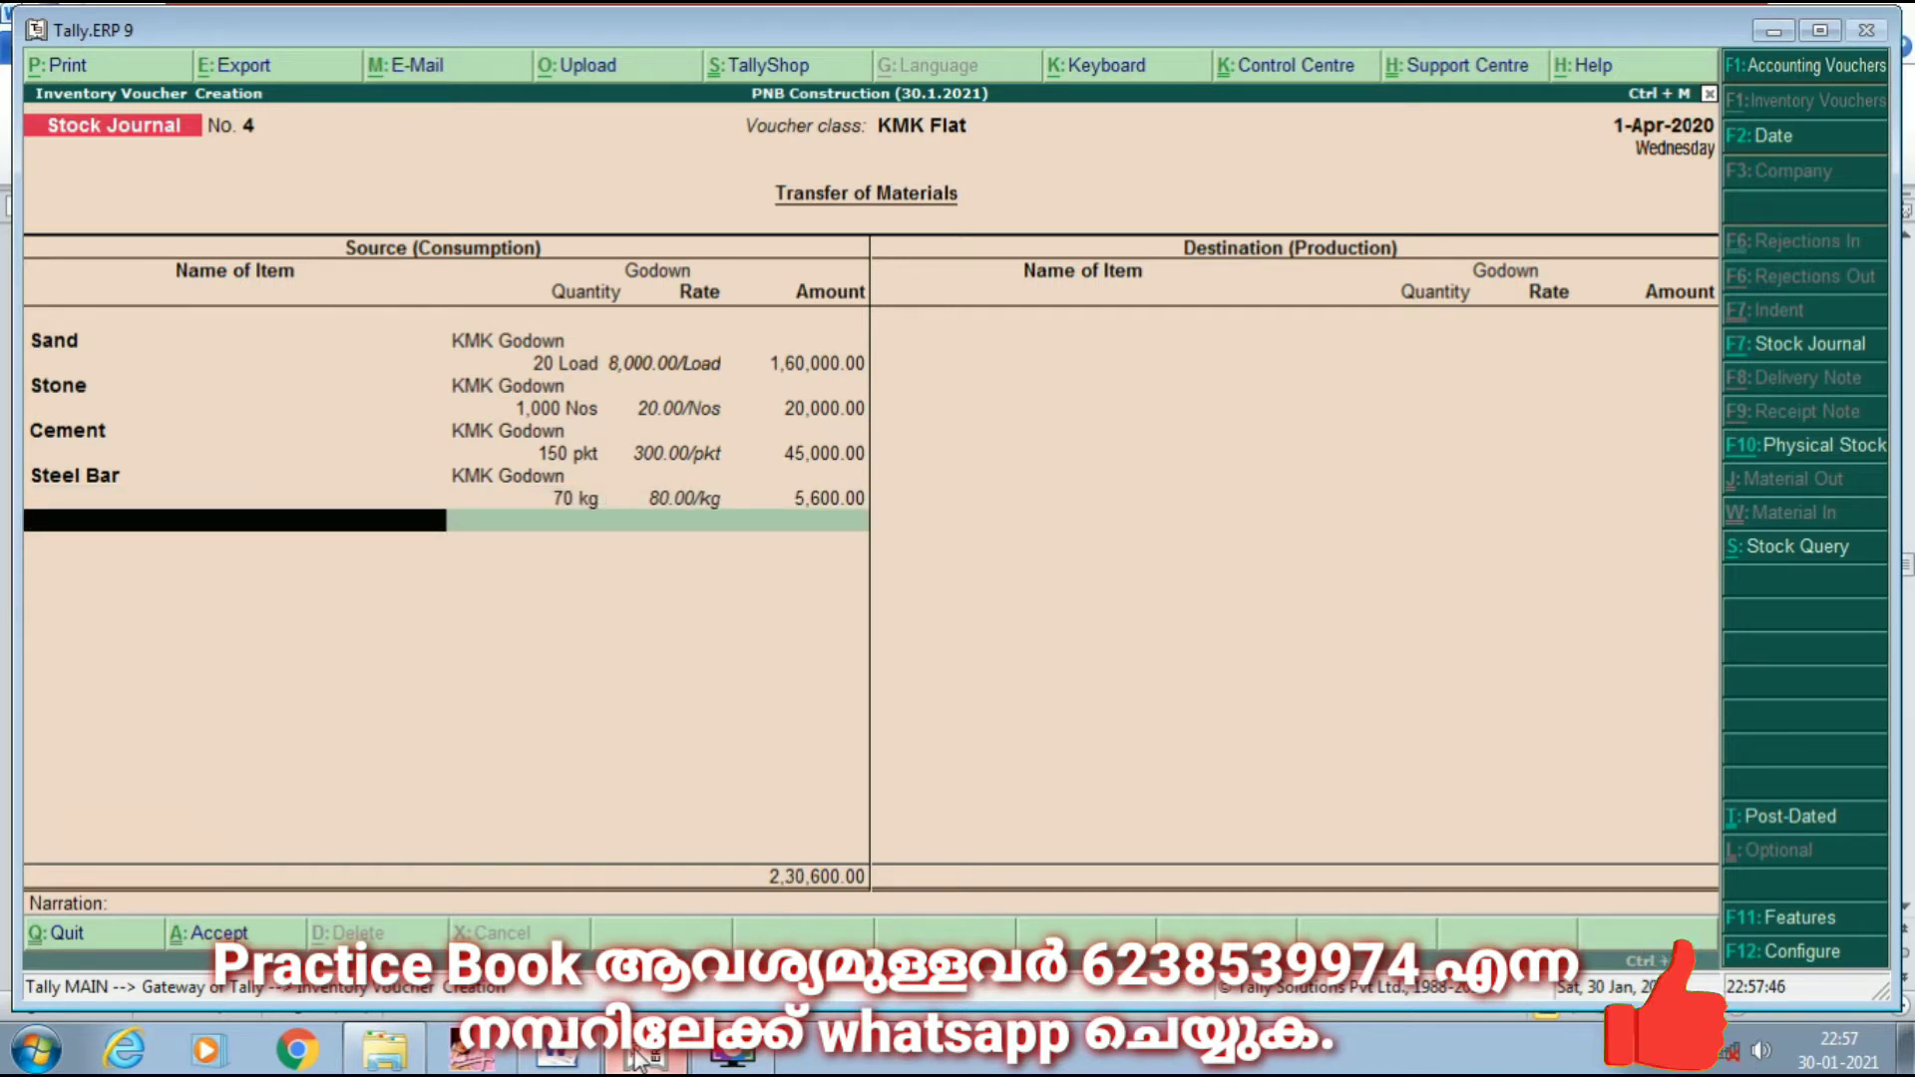
Step: Add Bricks as the fifth source item from KMK Godown with a quantity of 3,000 Nos
type("b")
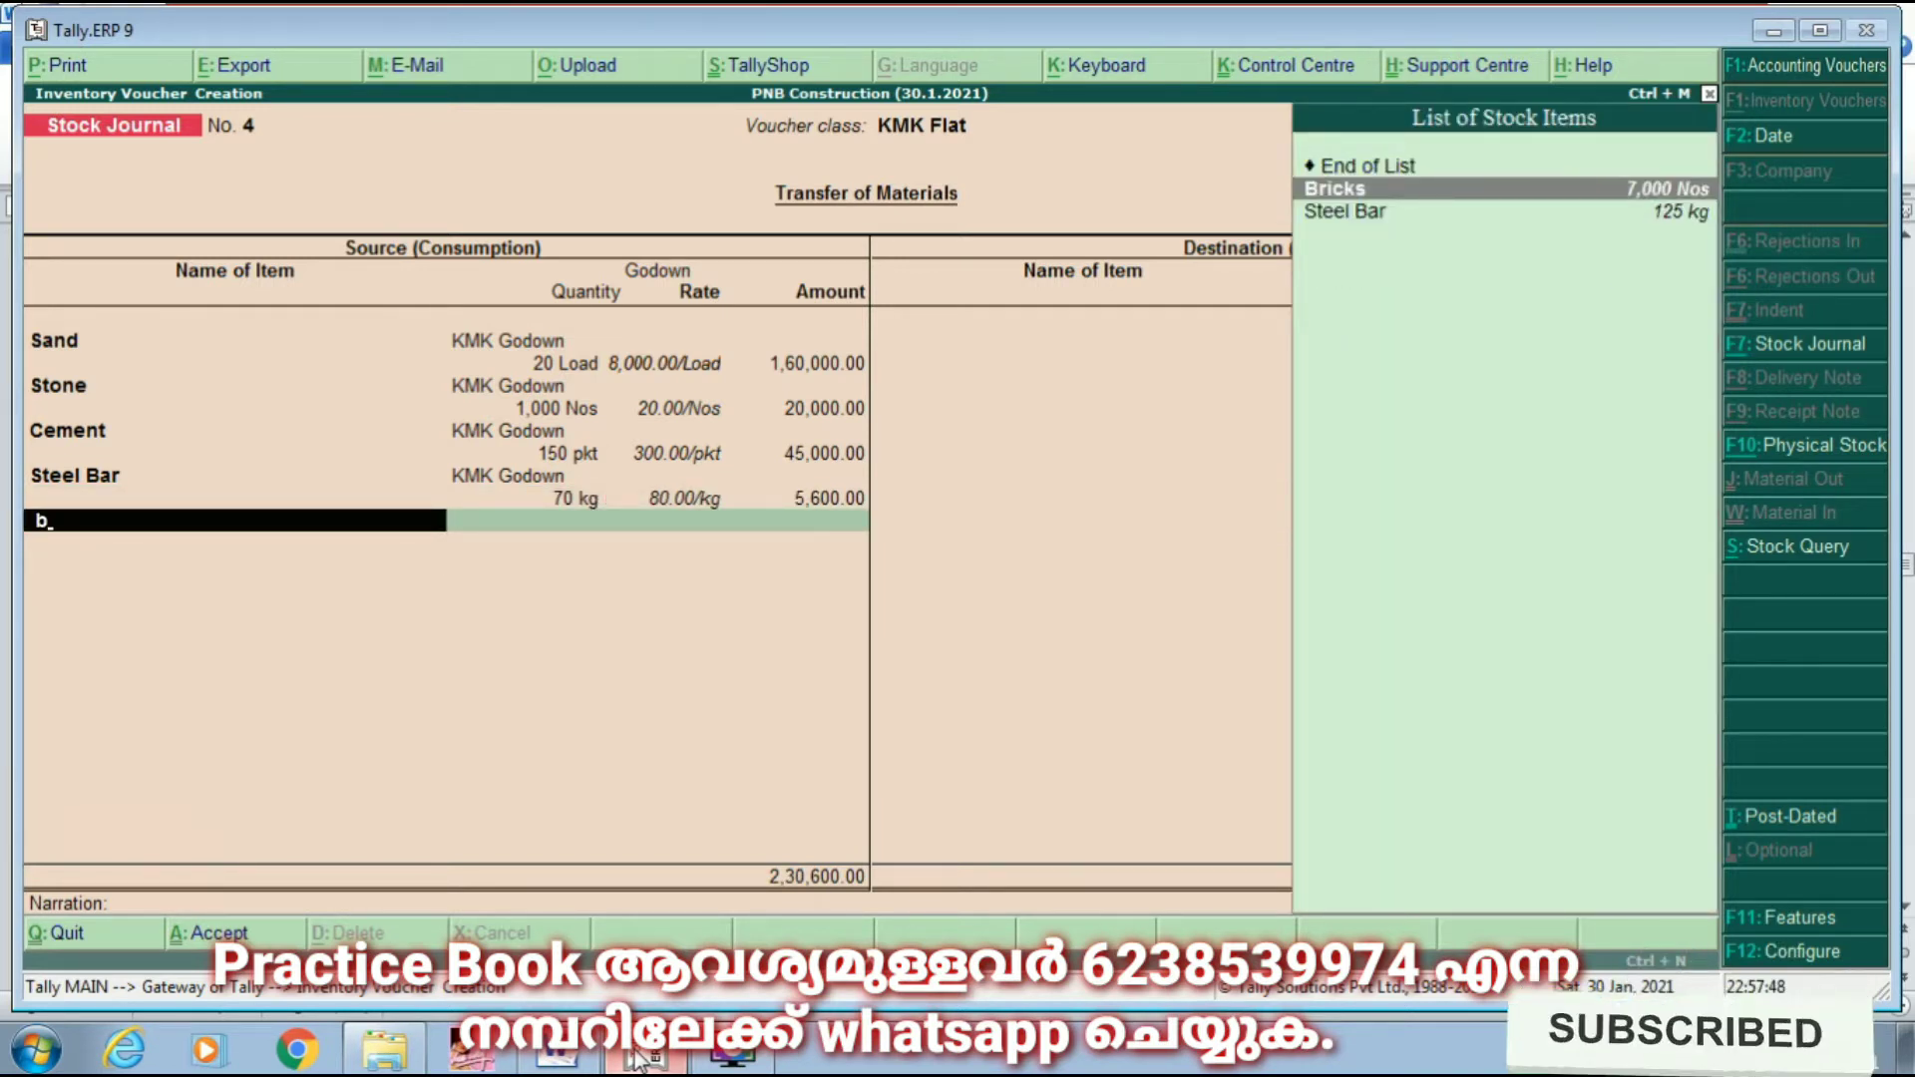
key("Return")
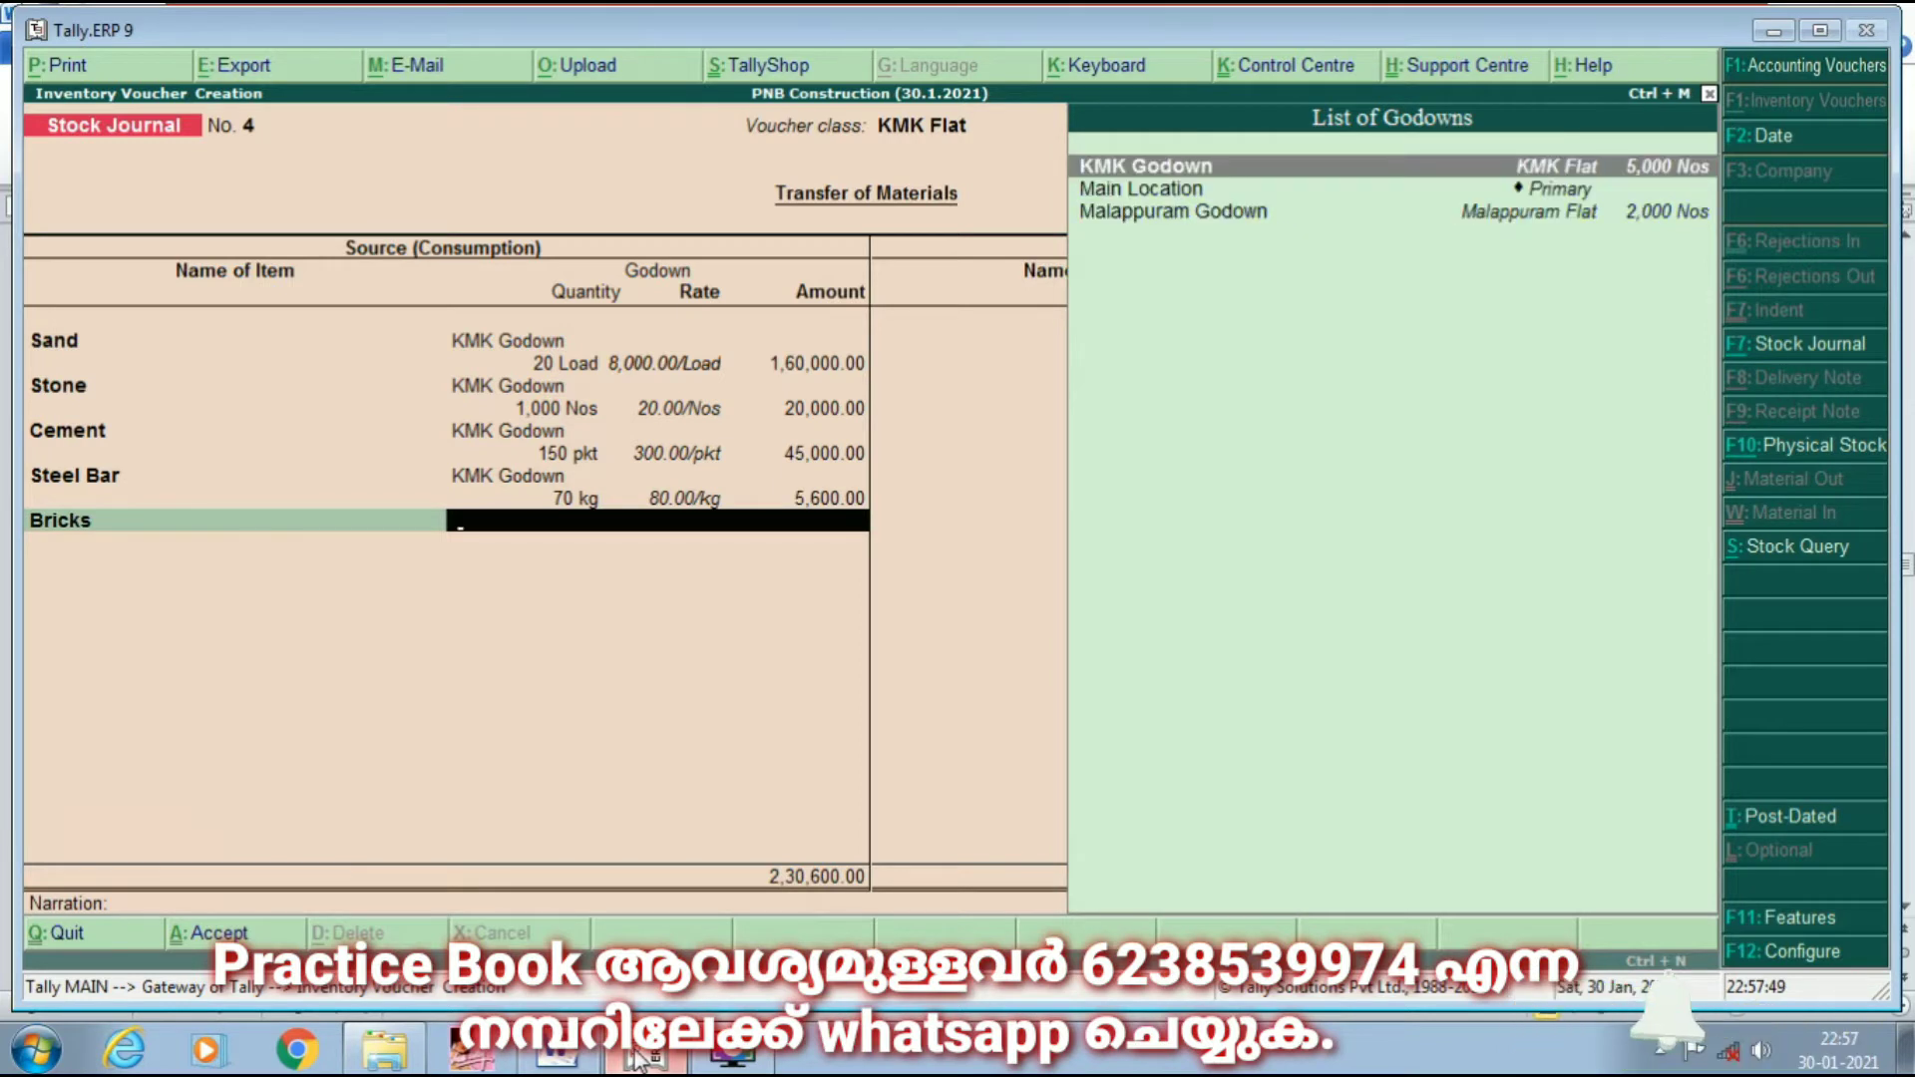
key("Return")
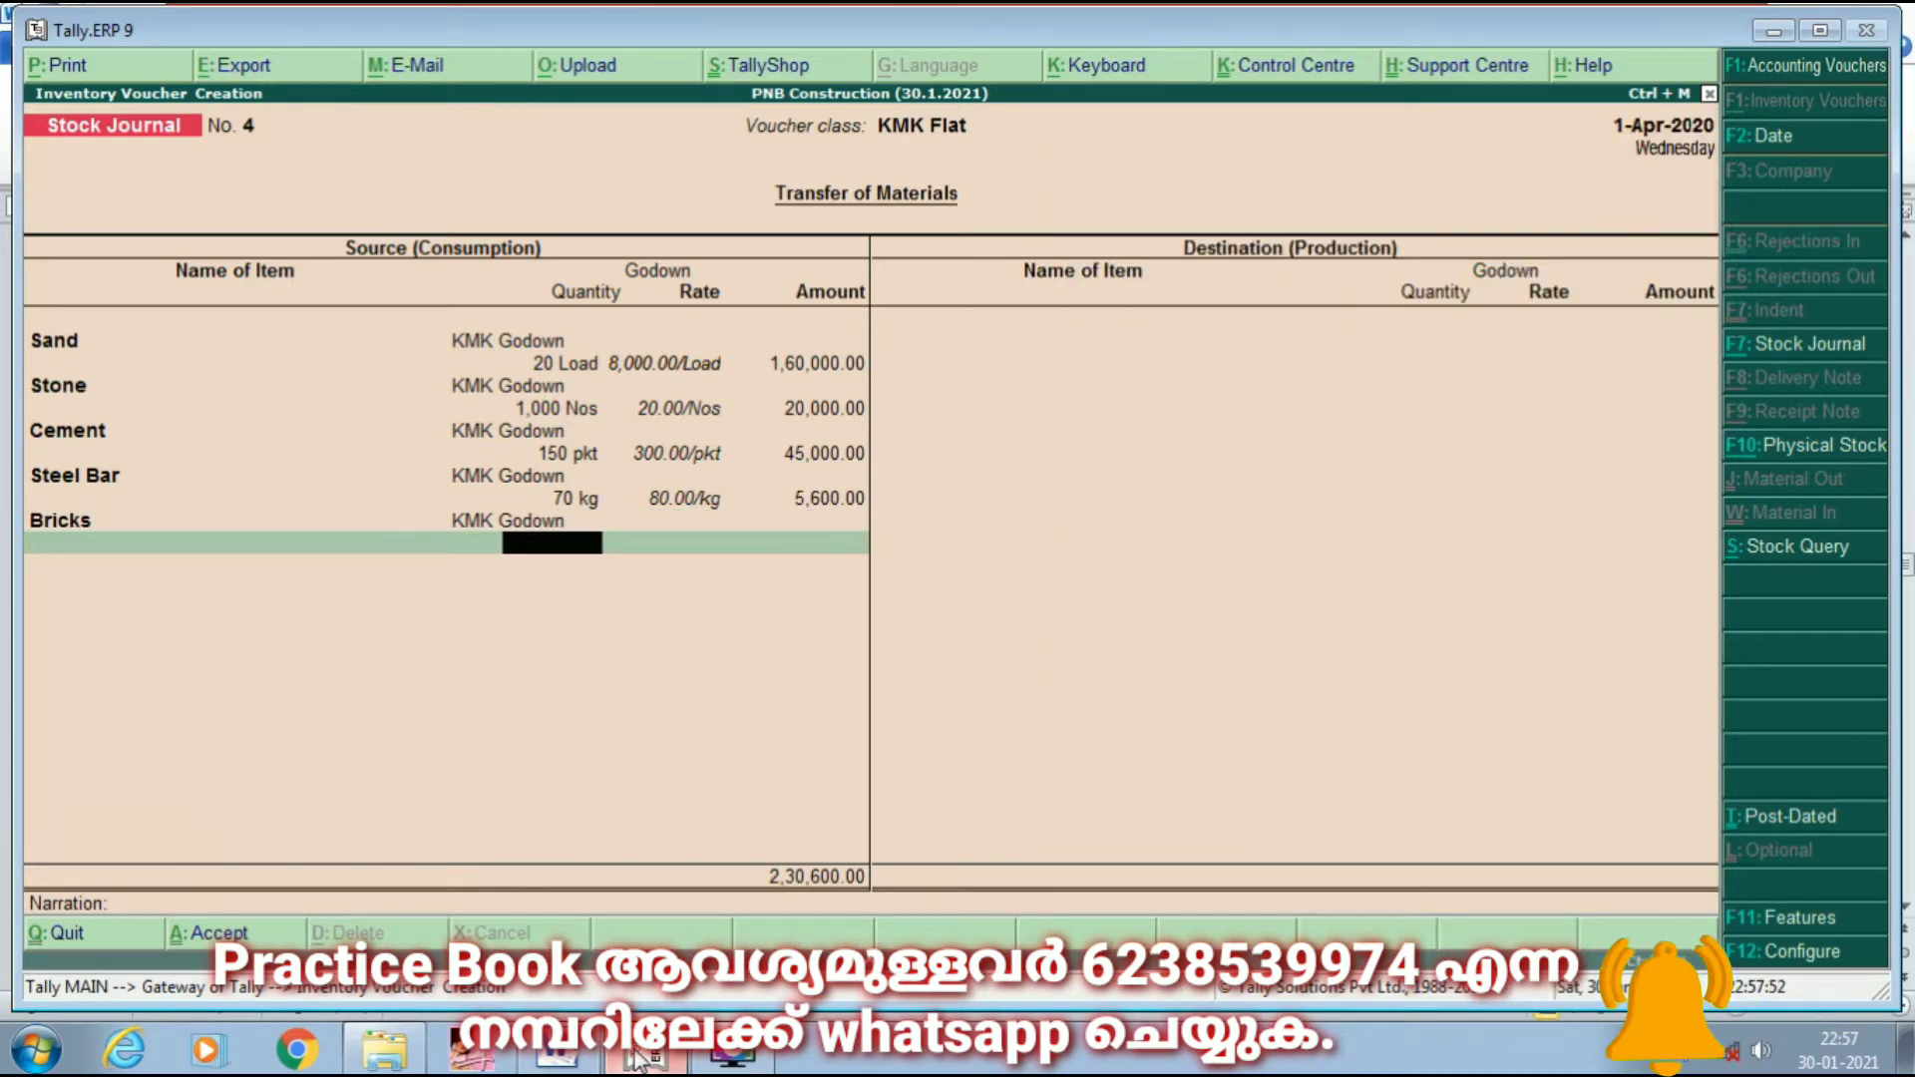
type("3,00")
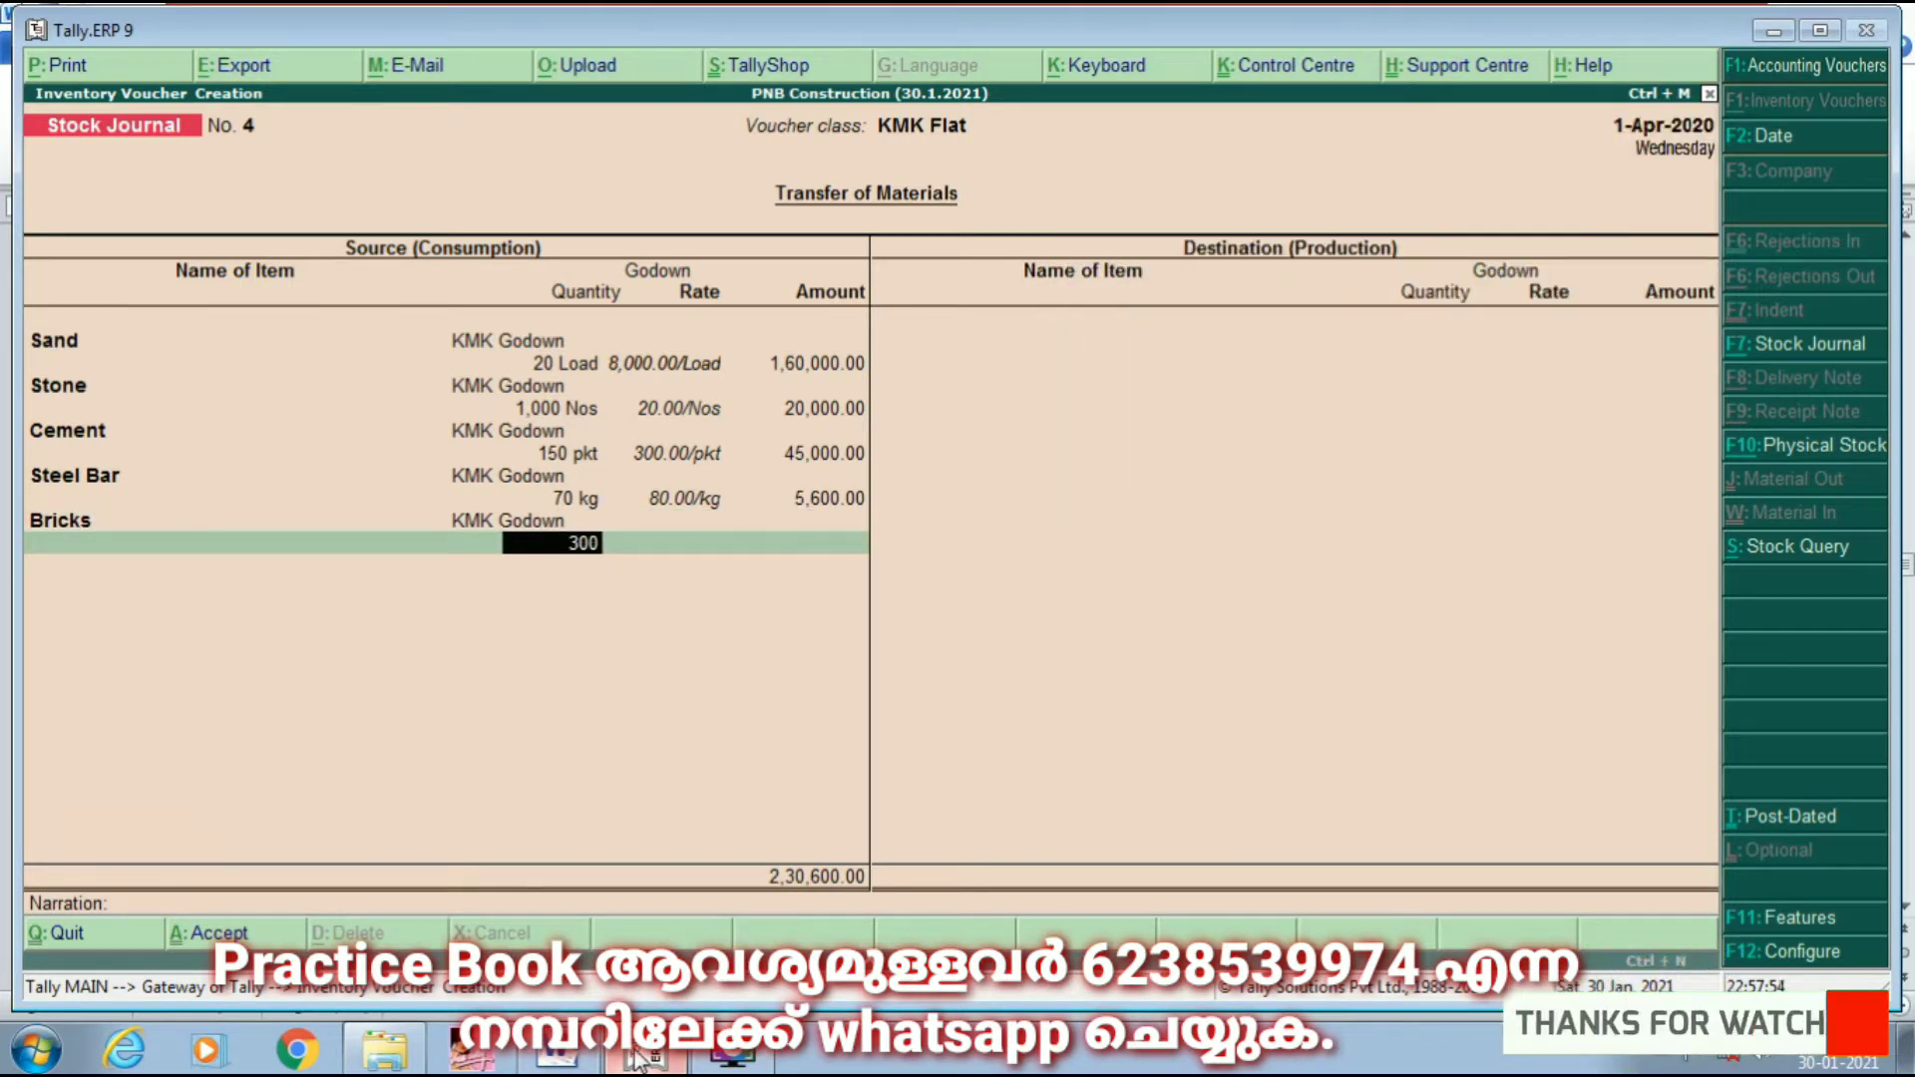
type("0")
key("Return")
key("Return")
key("Return")
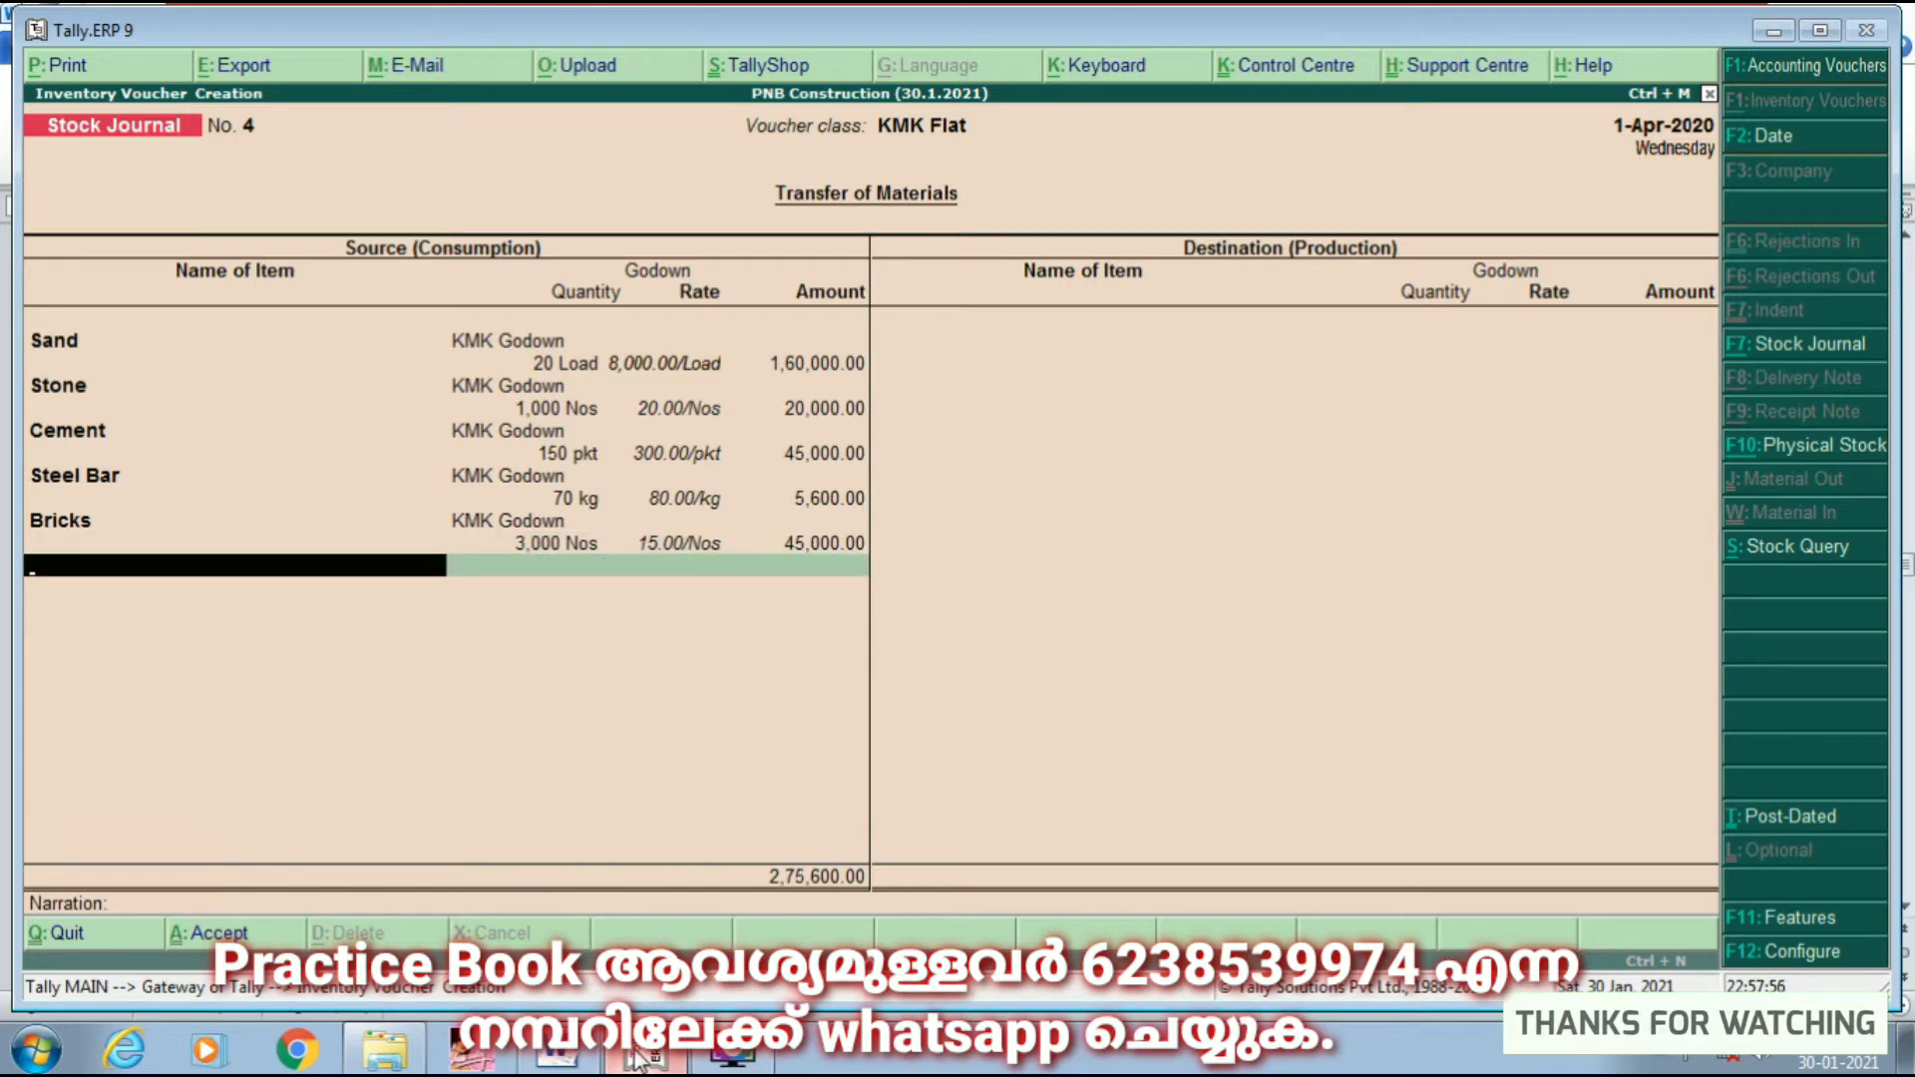
Step: End the source and destination item lists, leave the narration blank and accept the KMK Flat stock journal
key("Return")
key("Return")
key("Return")
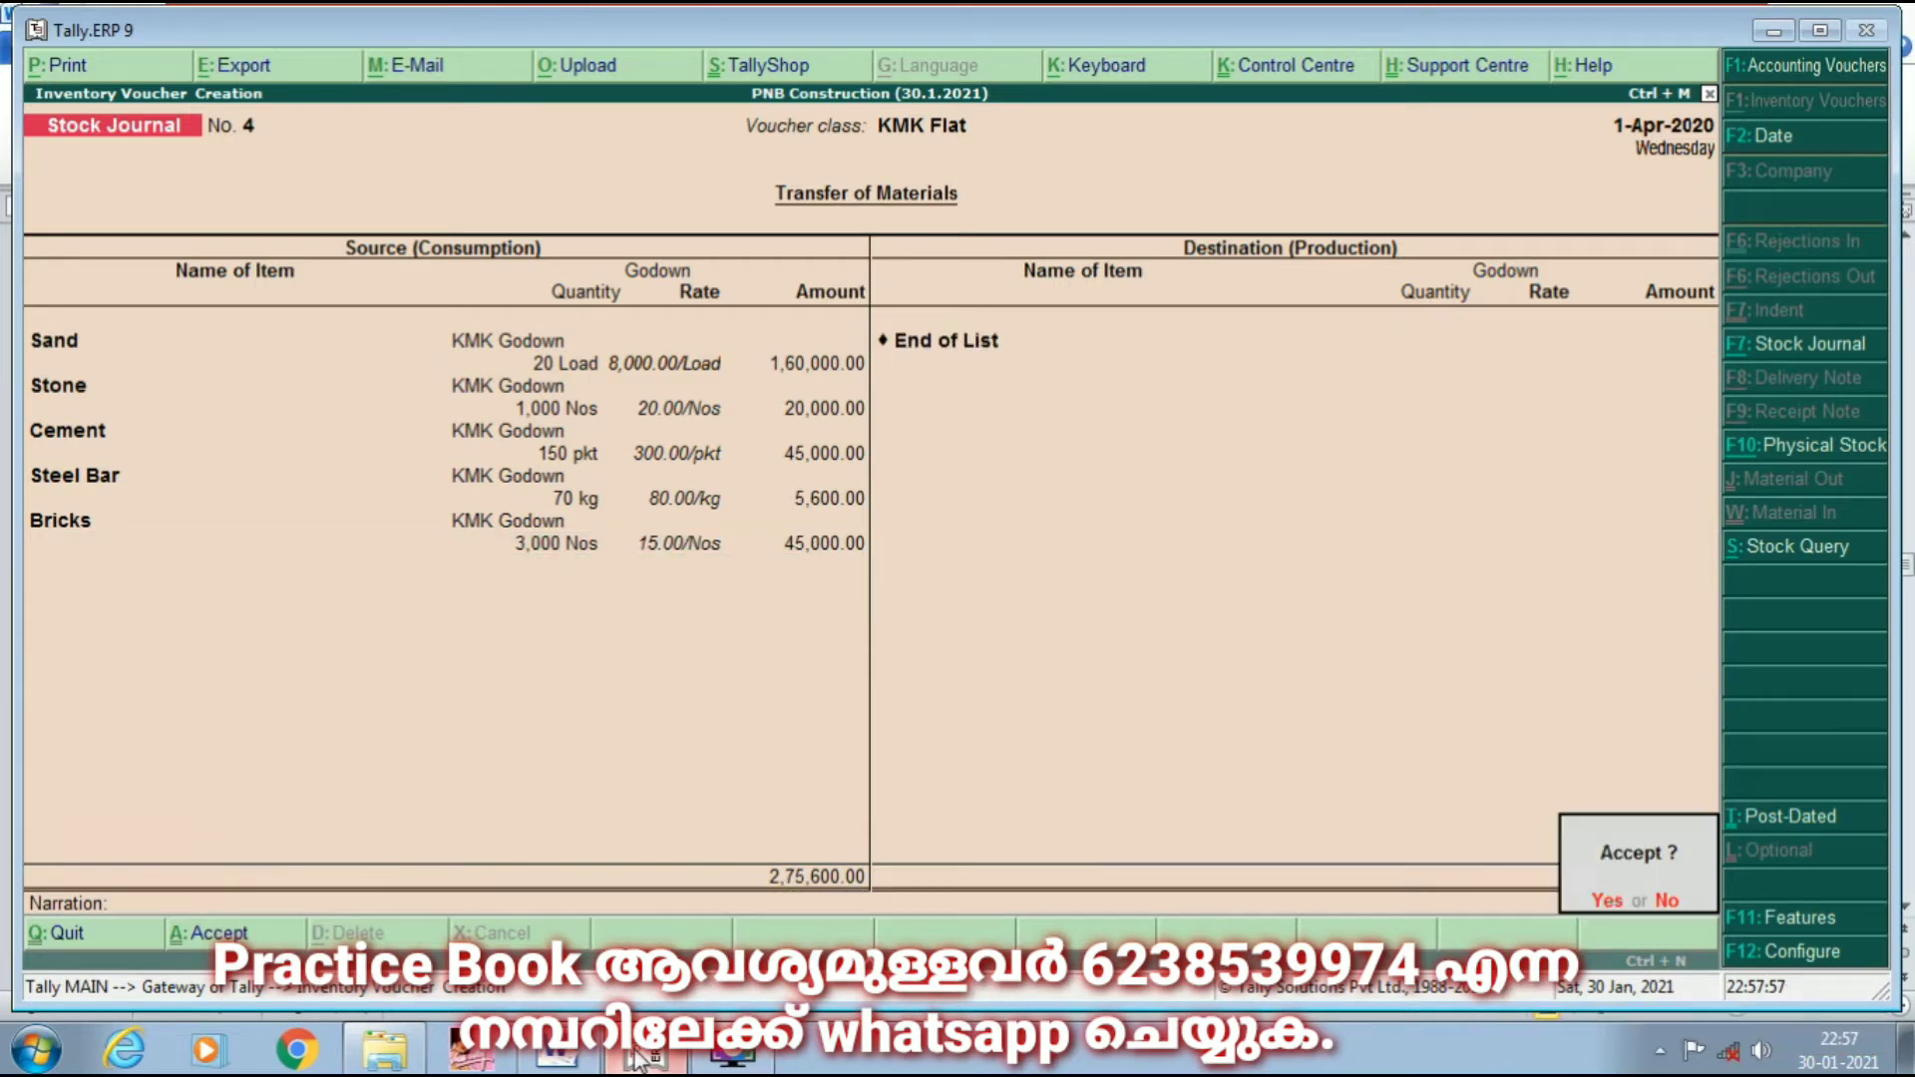
key("y")
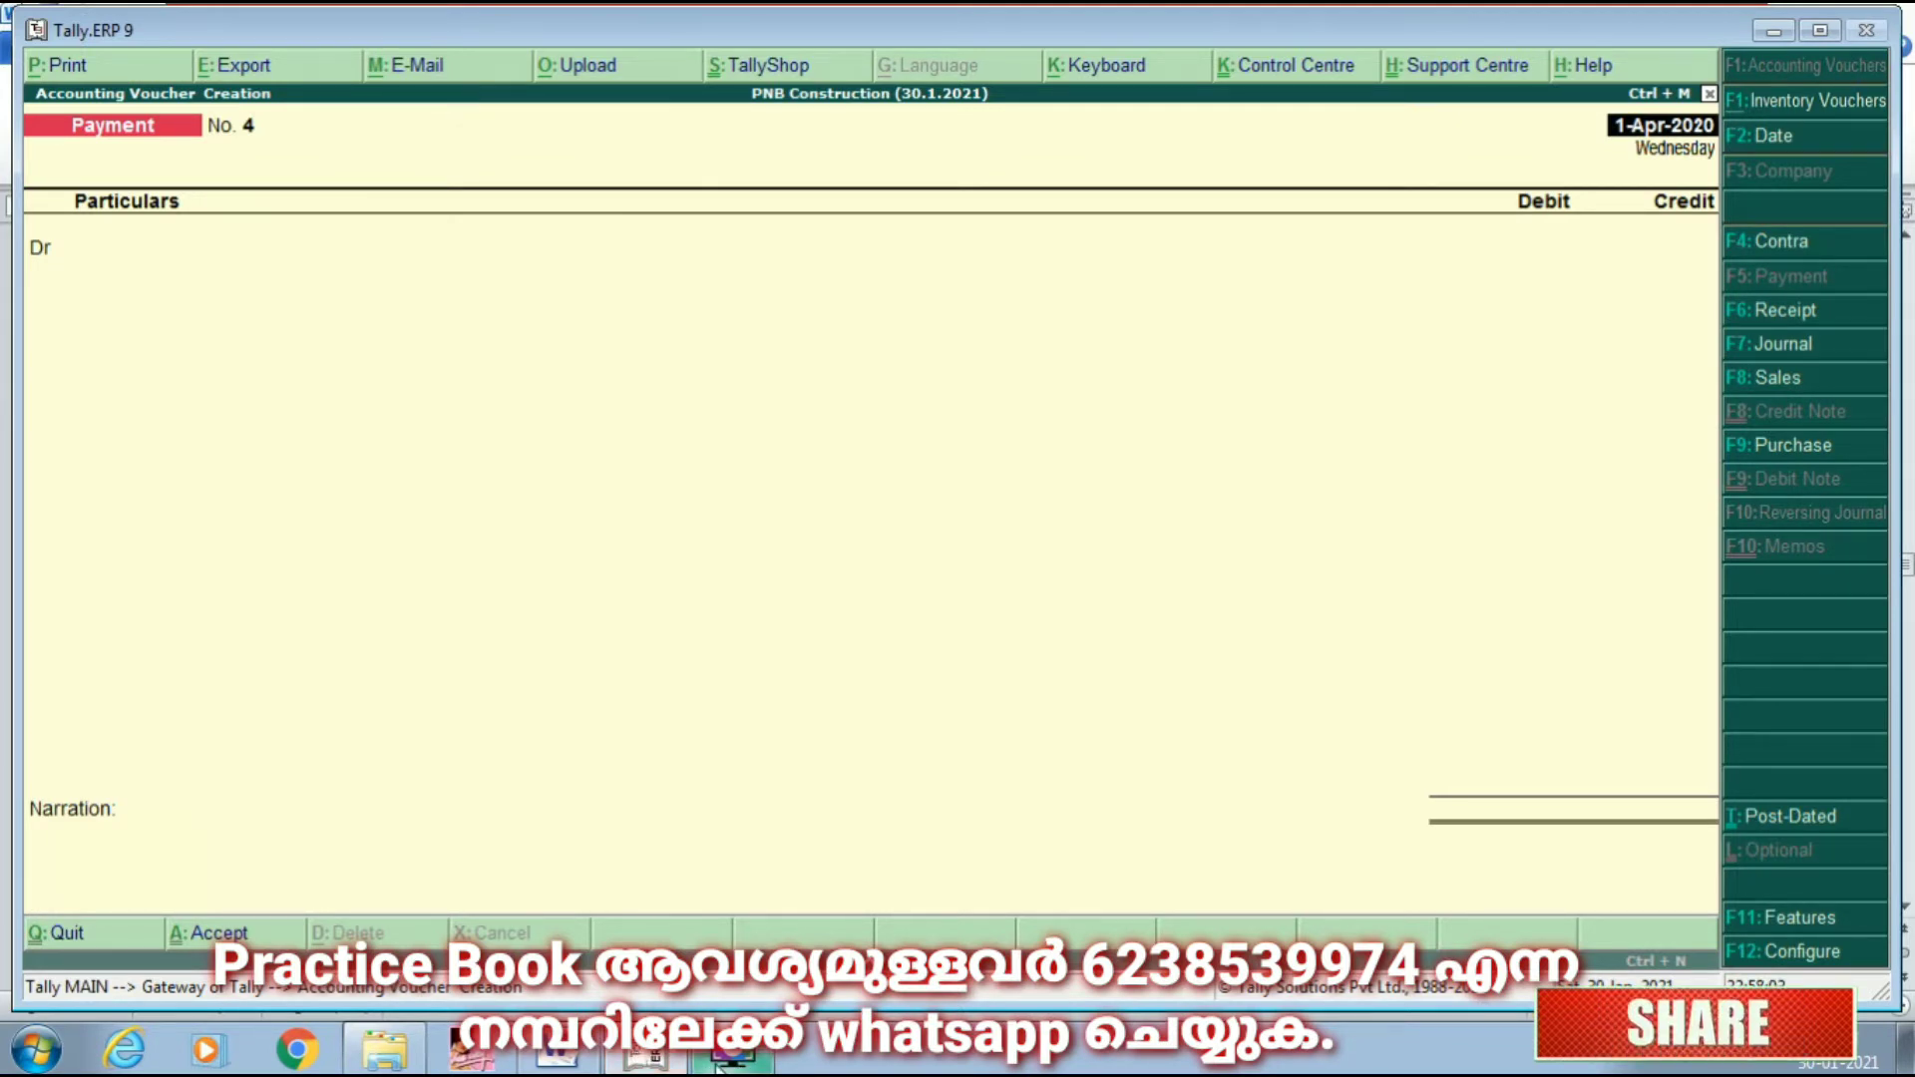
Step: Switch to the Word exercise, read the 28.4.2015 wage payment entry with its cost centre split, and return to Tally.ERP 9
left_click(553, 1052)
scroll(680, 868, "down", 3)
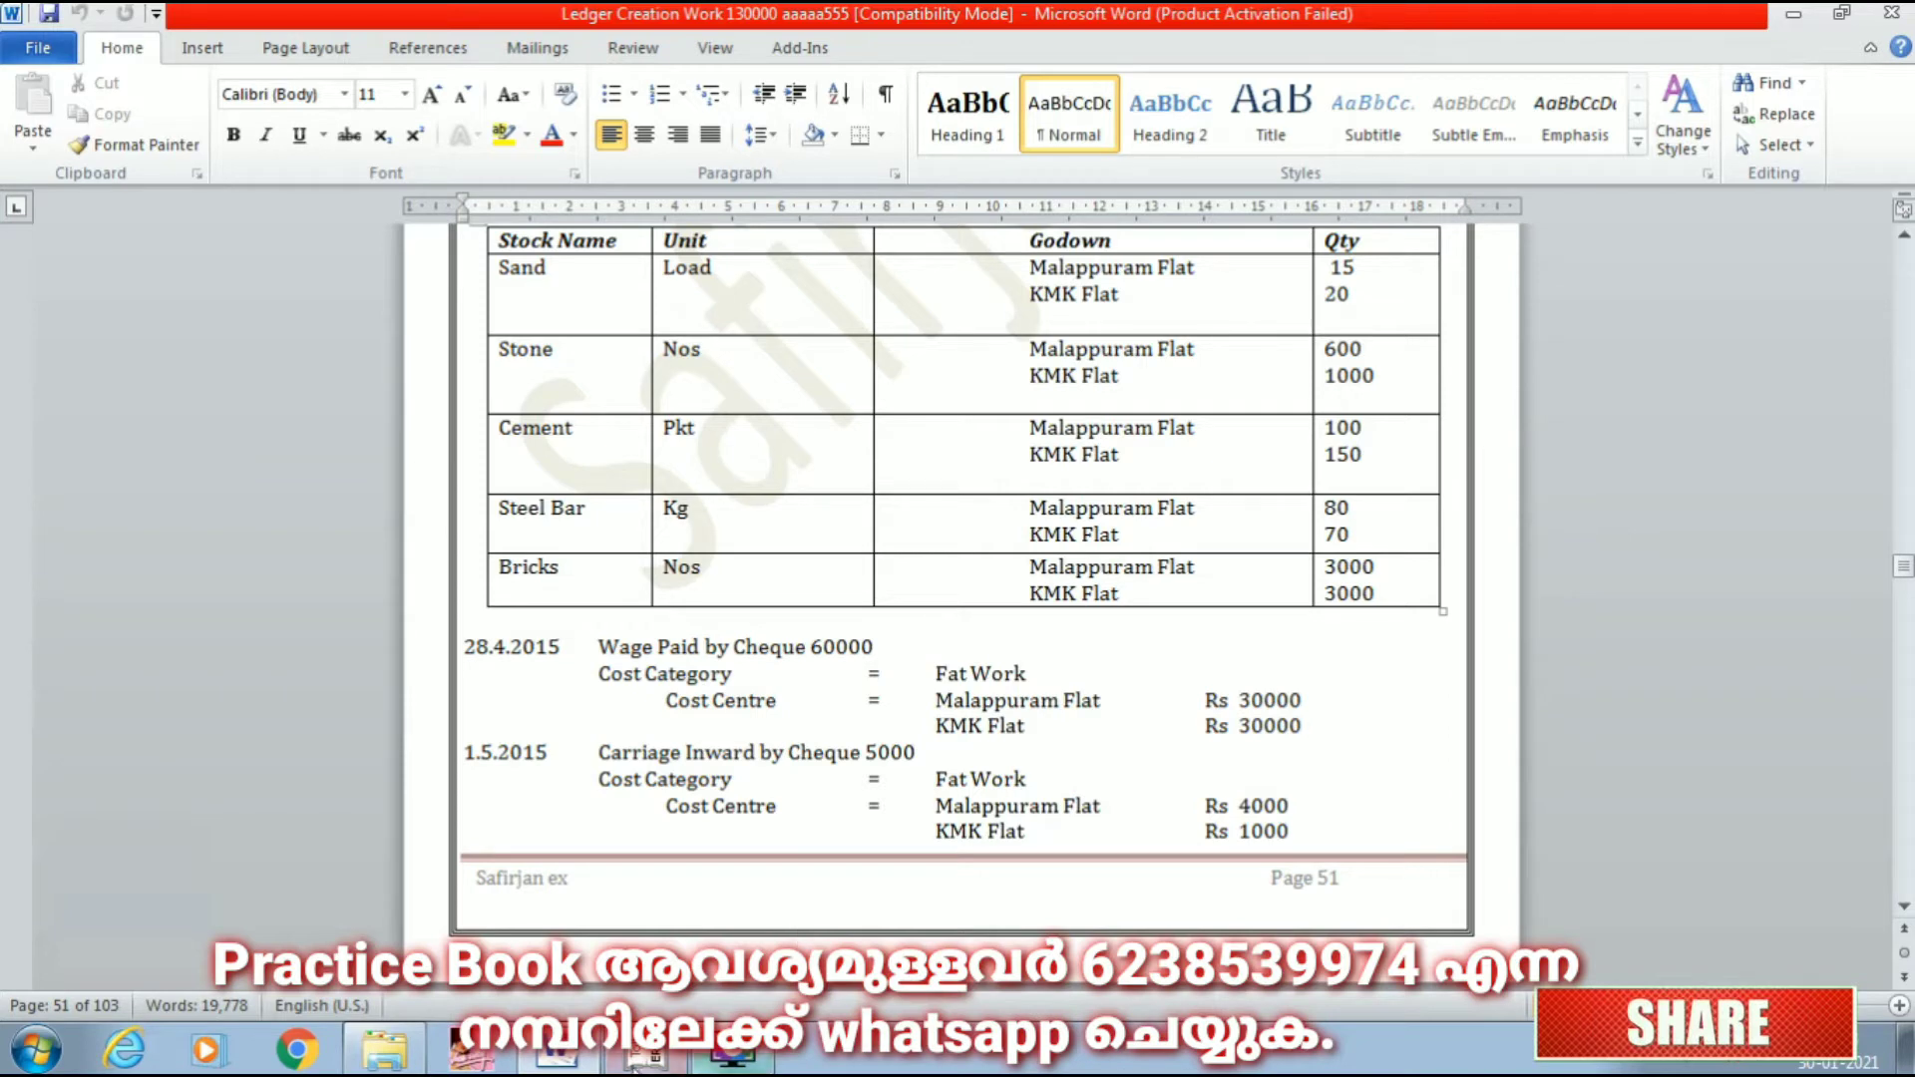
left_click(653, 1057)
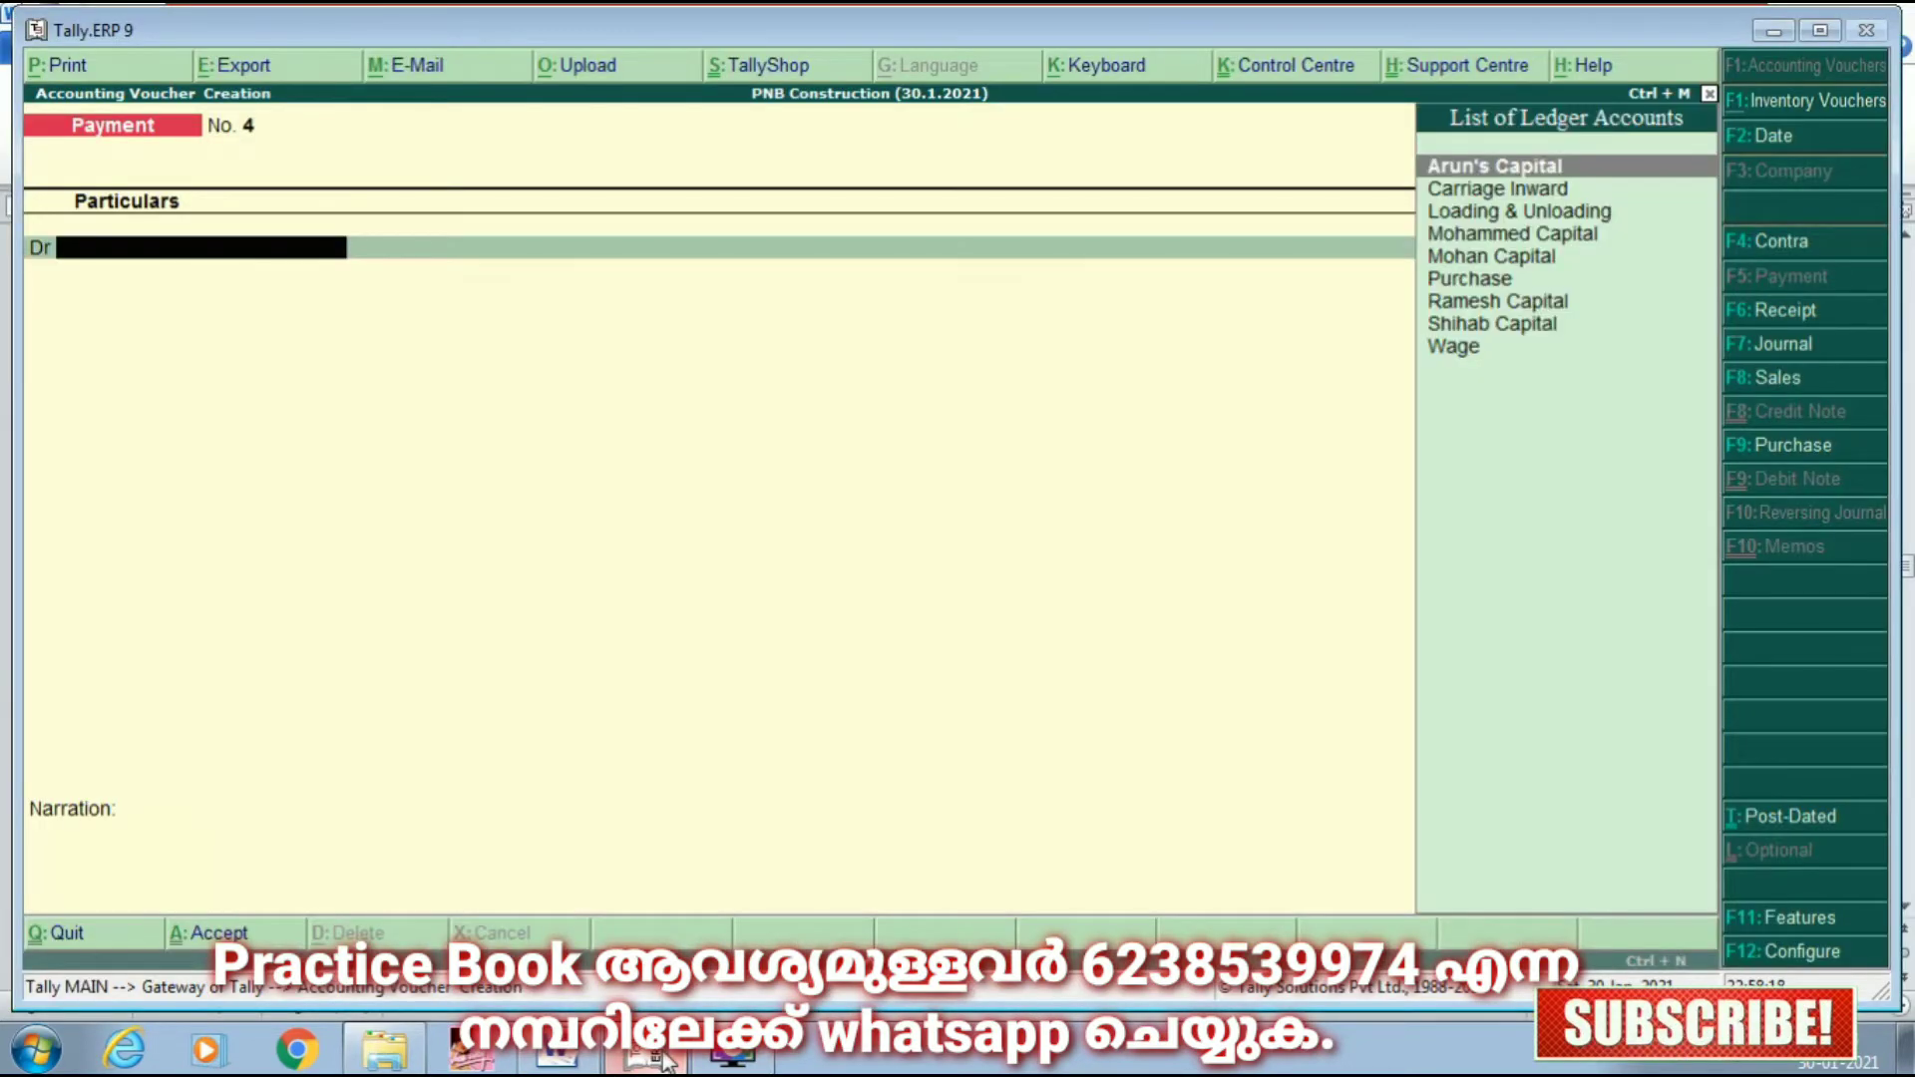
Step: Debit the Wage ledger with 60,000 in the new payment voucher
type("W")
key("Return")
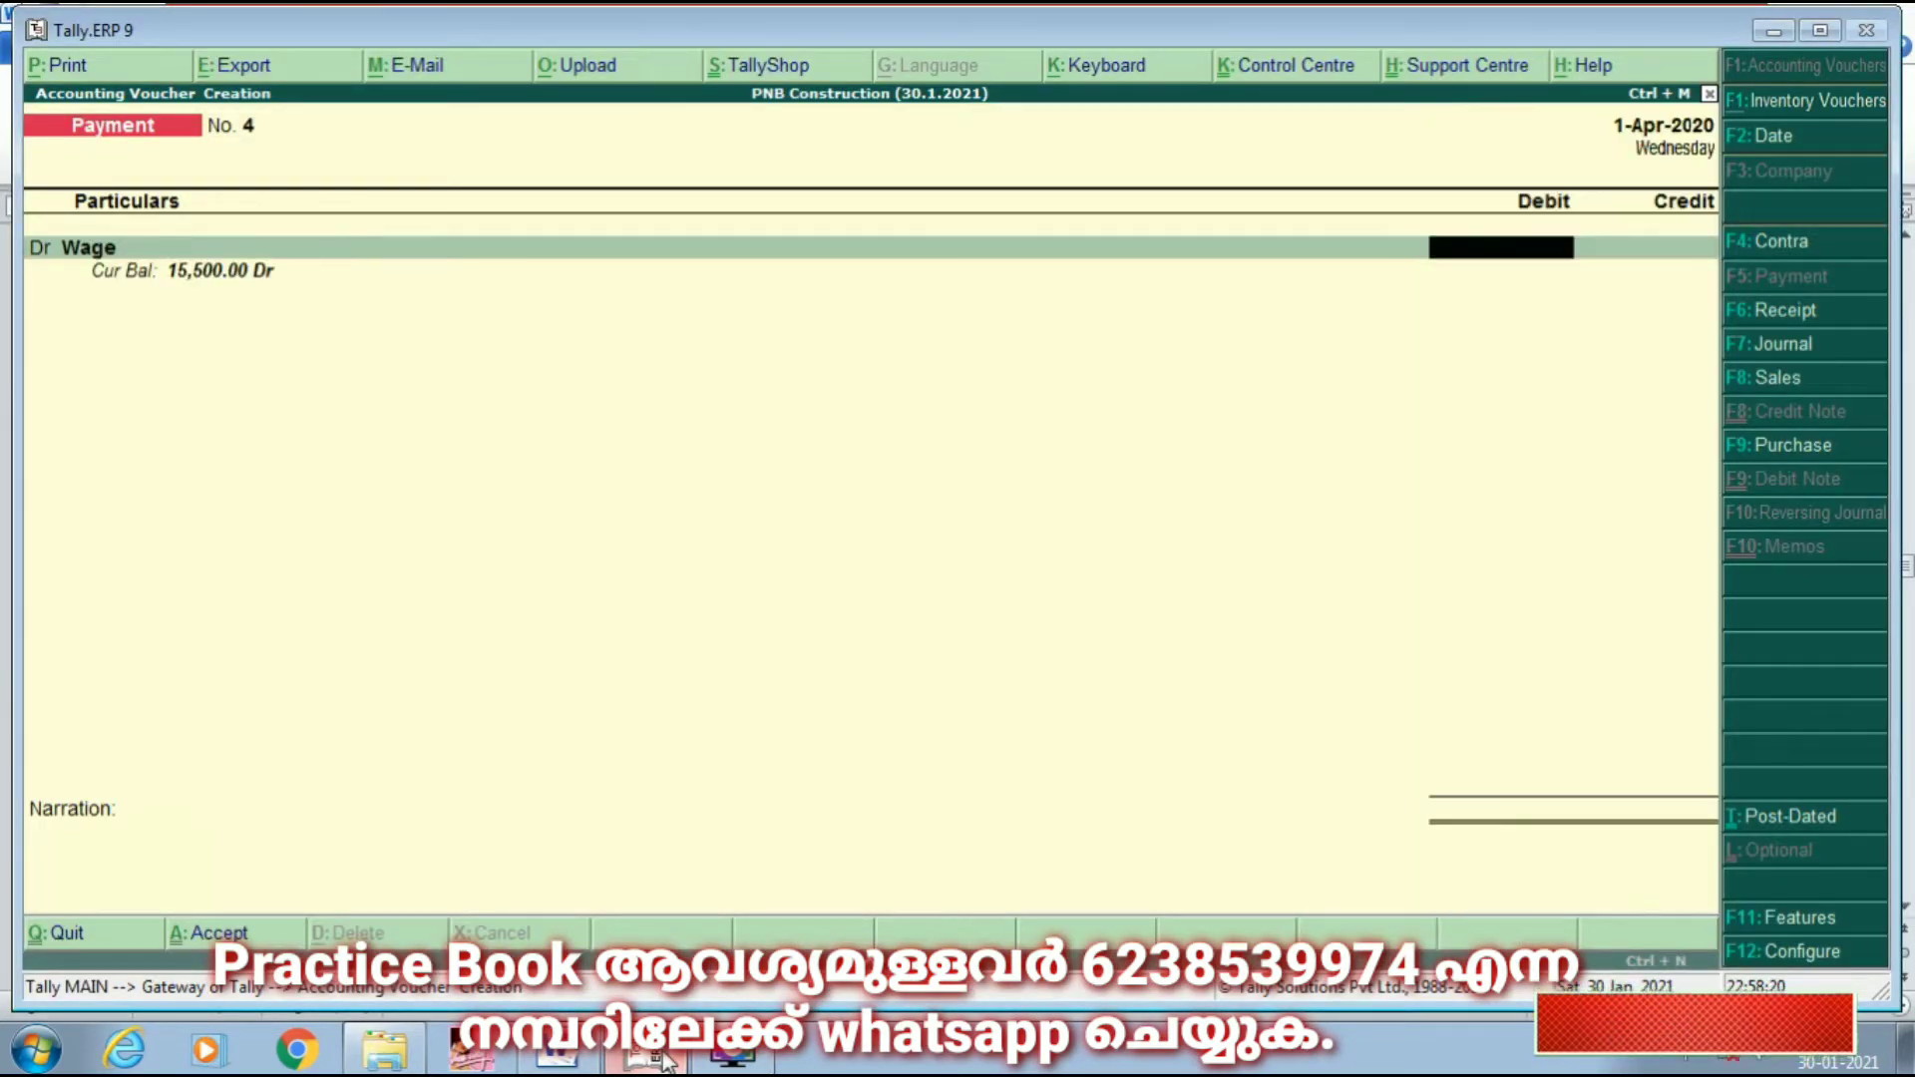
type("60,000")
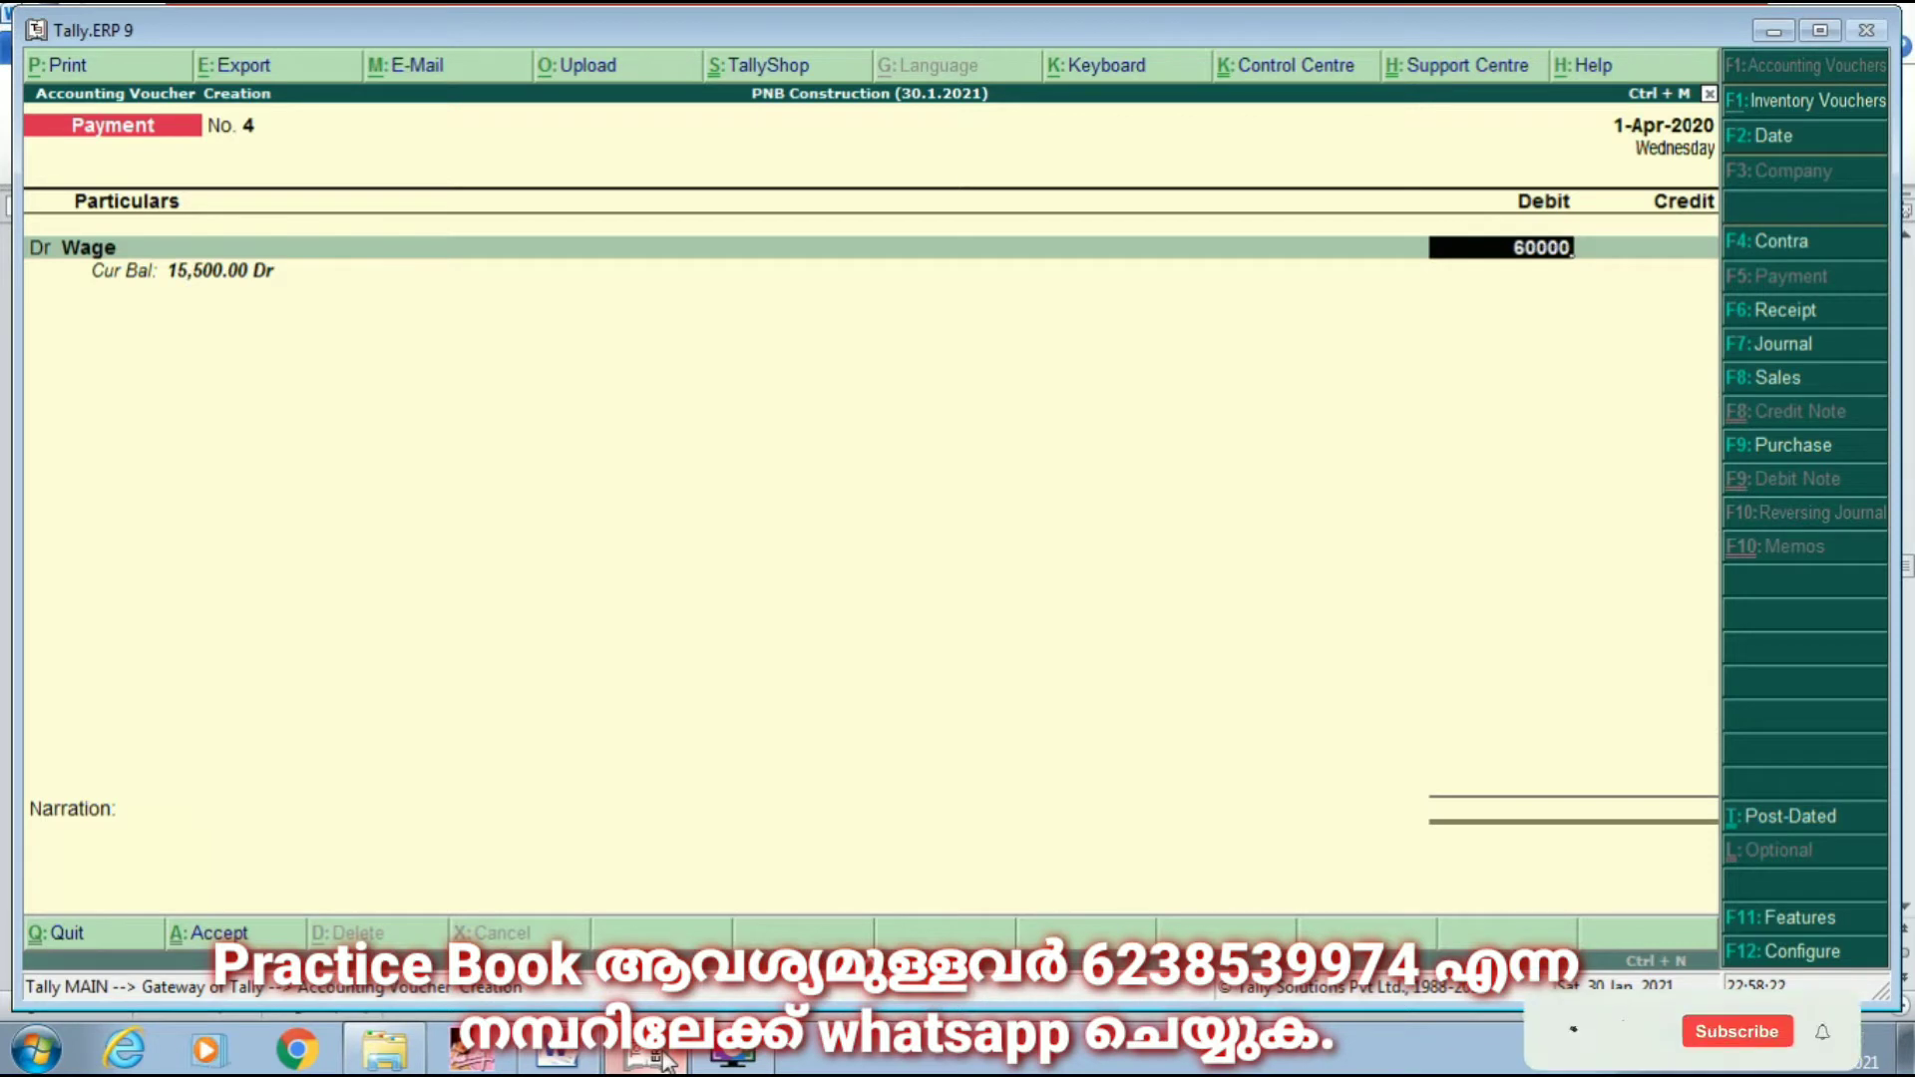
key("Return")
Step: Allocate the wage under the Flat Work cost category as 30,000 to KMK Flat and 30,000 to Malappuram Flat
key("Return")
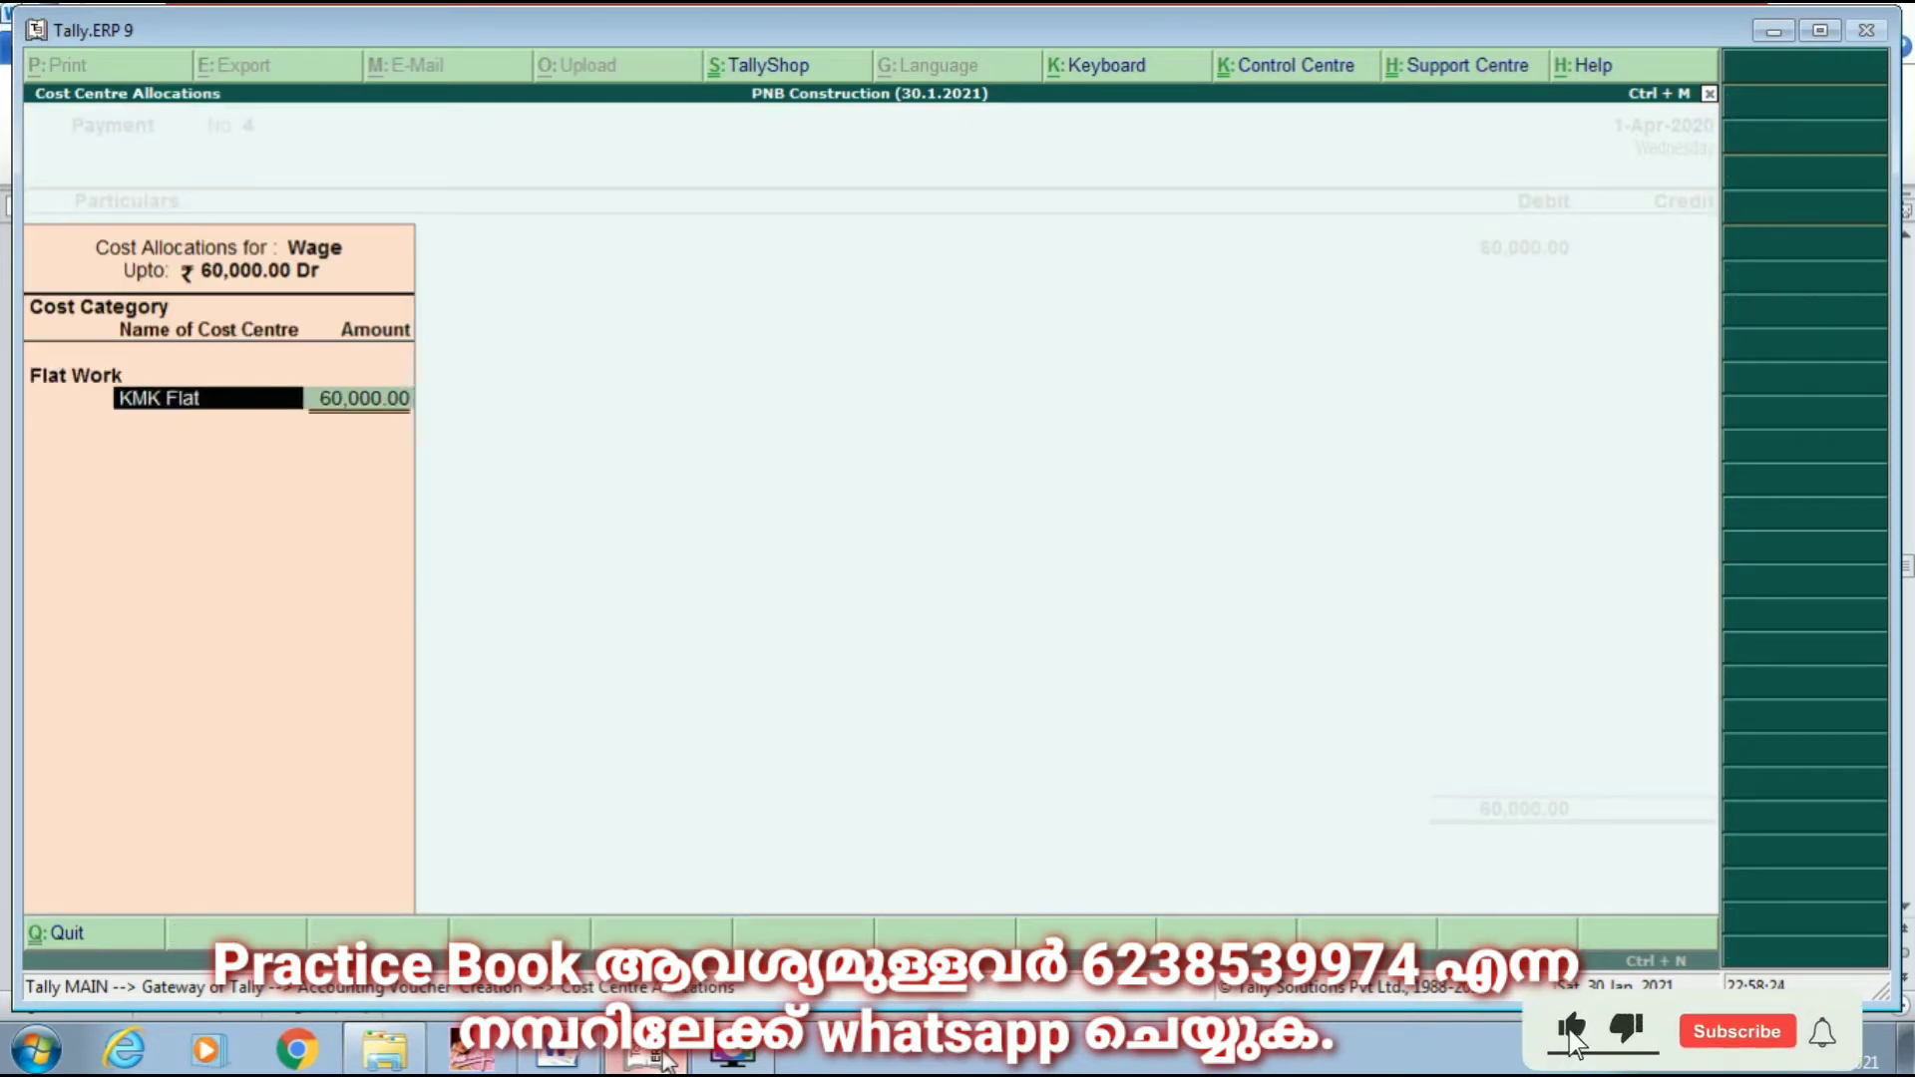
key("Return")
type("30000")
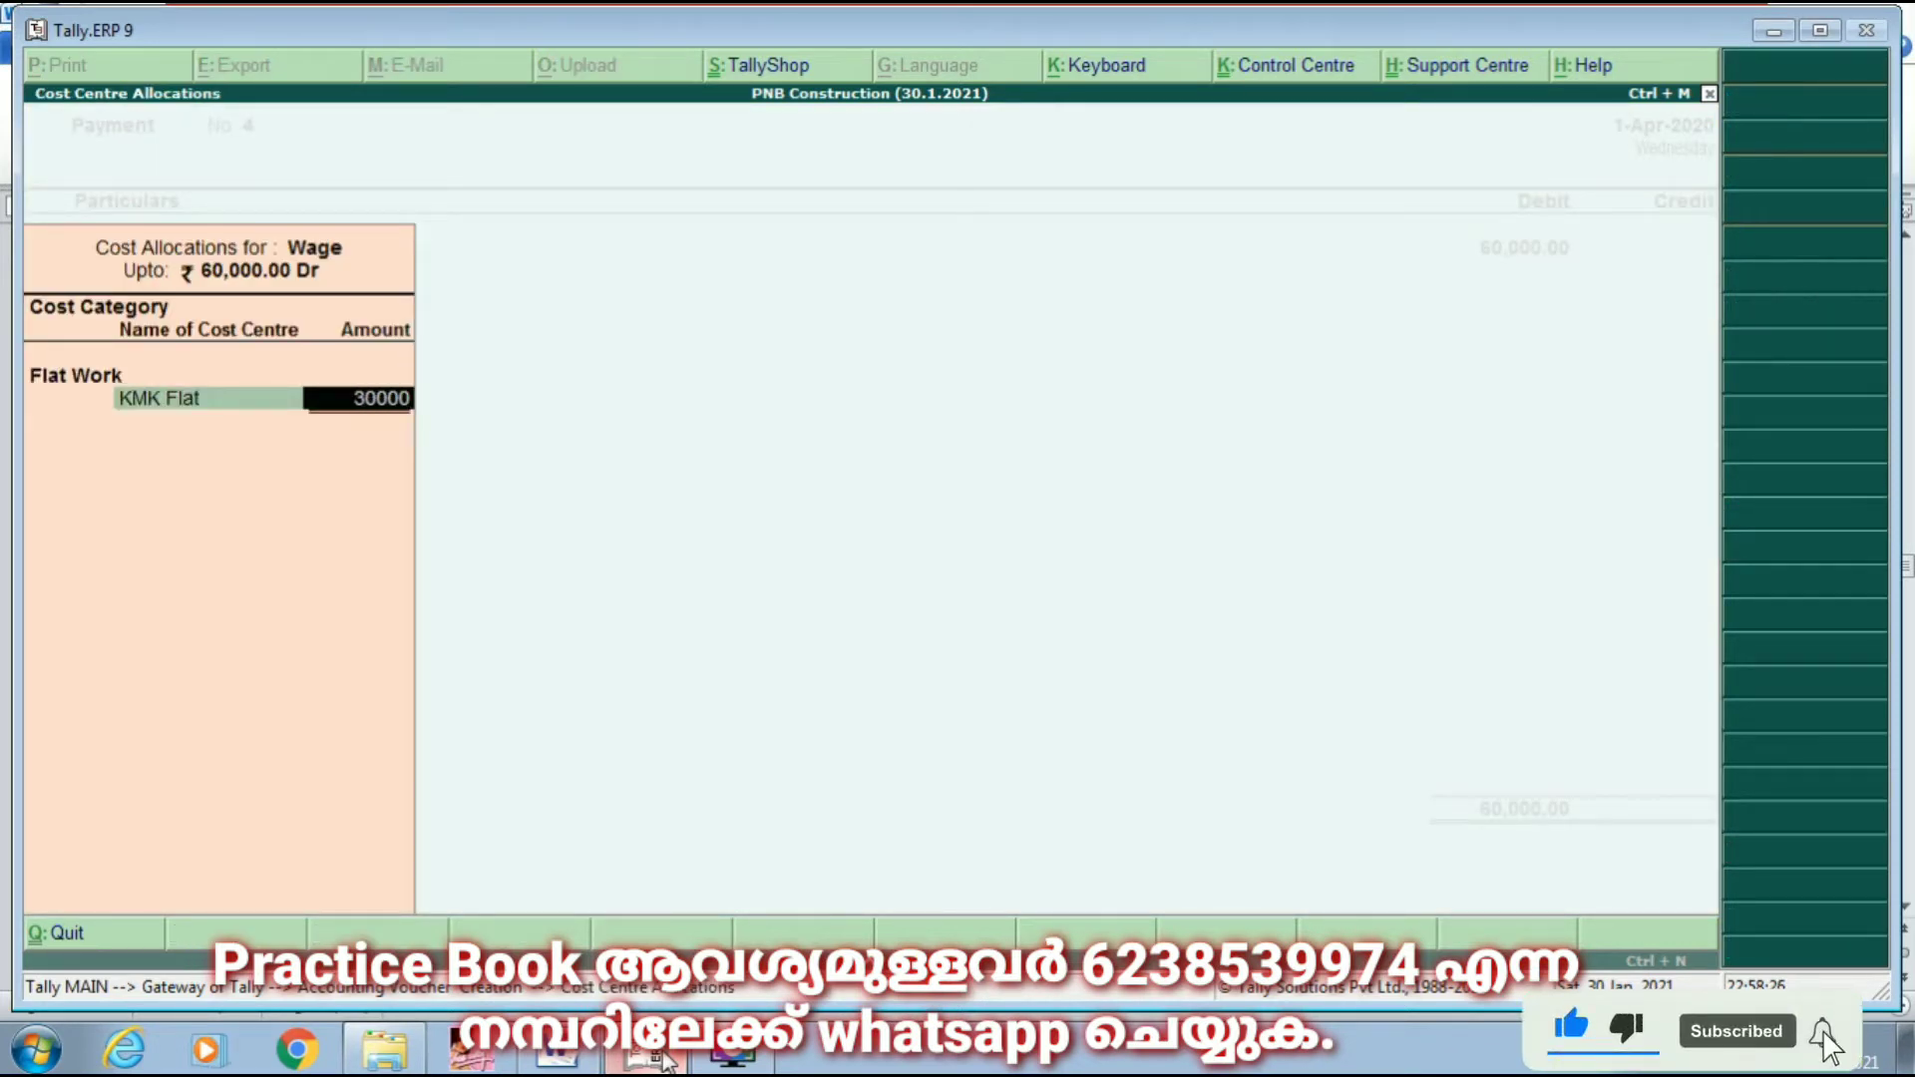
key("Return")
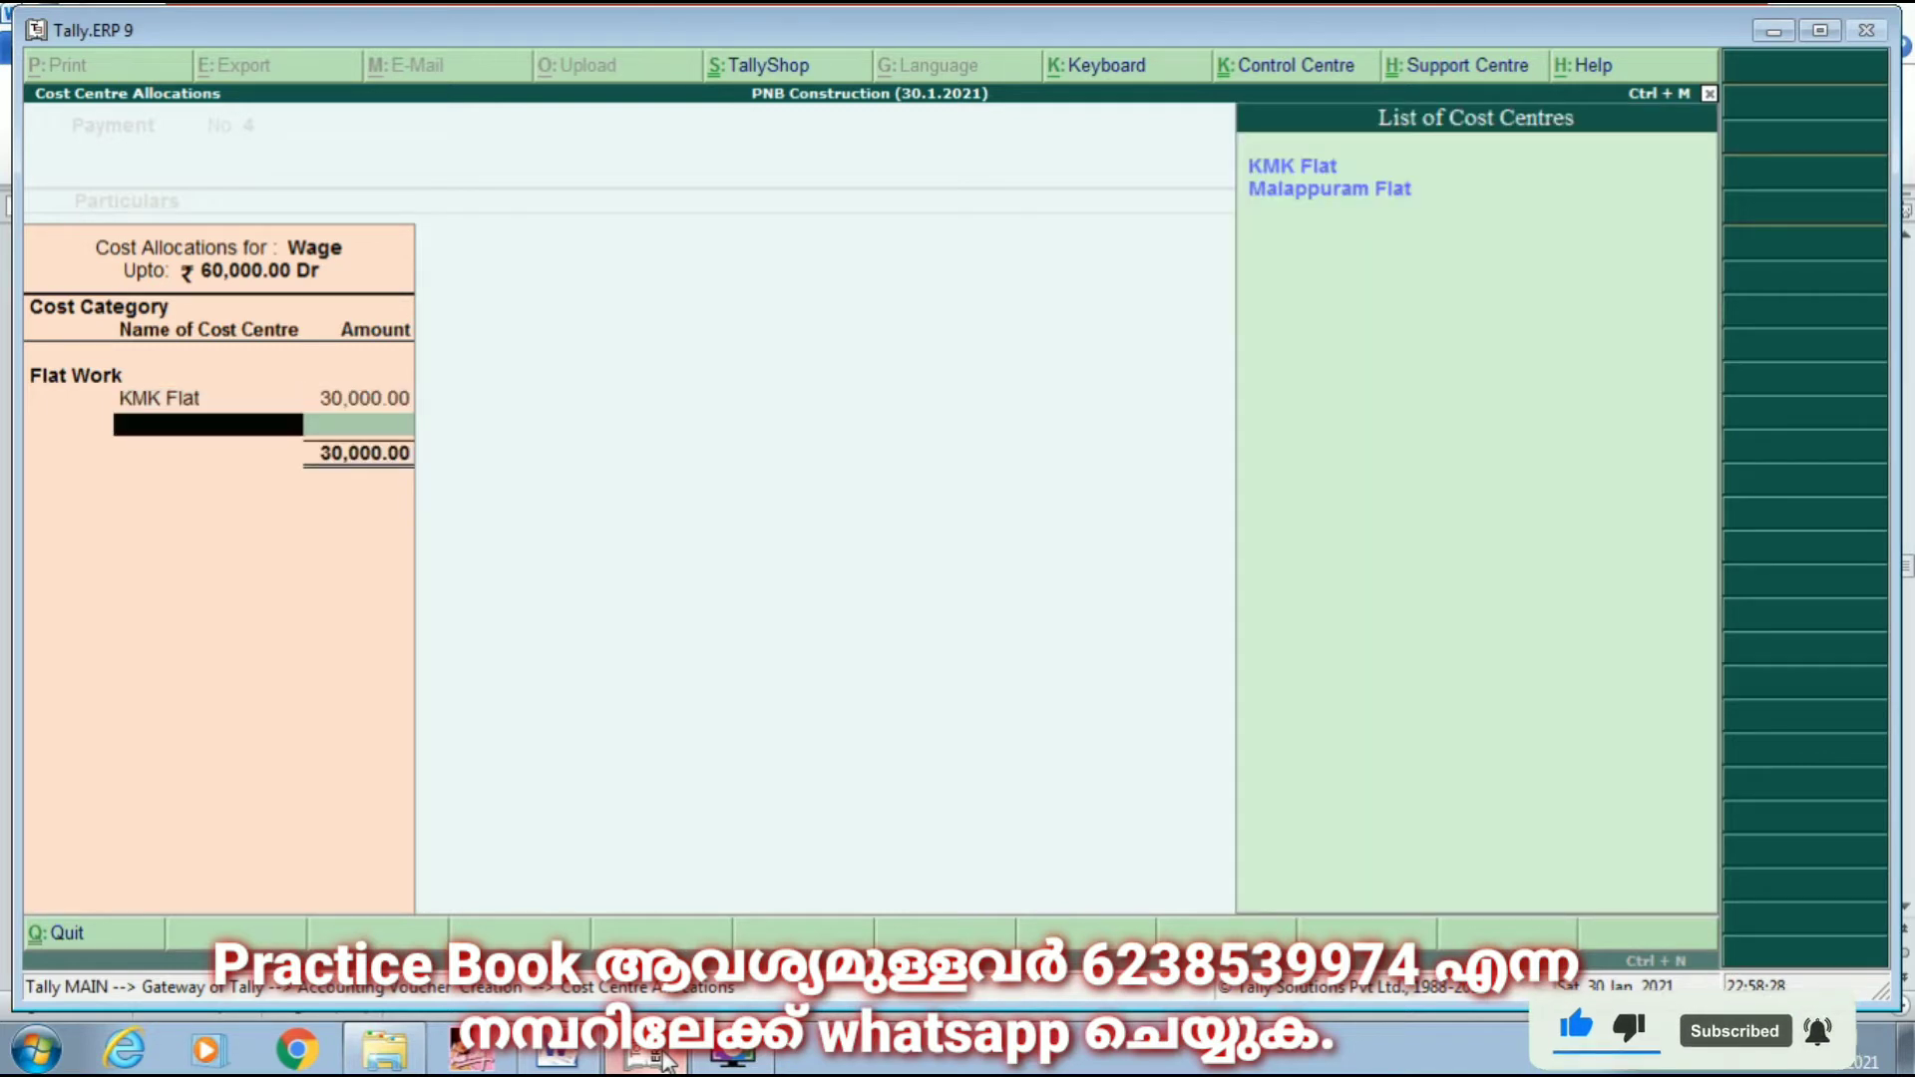
key("Down")
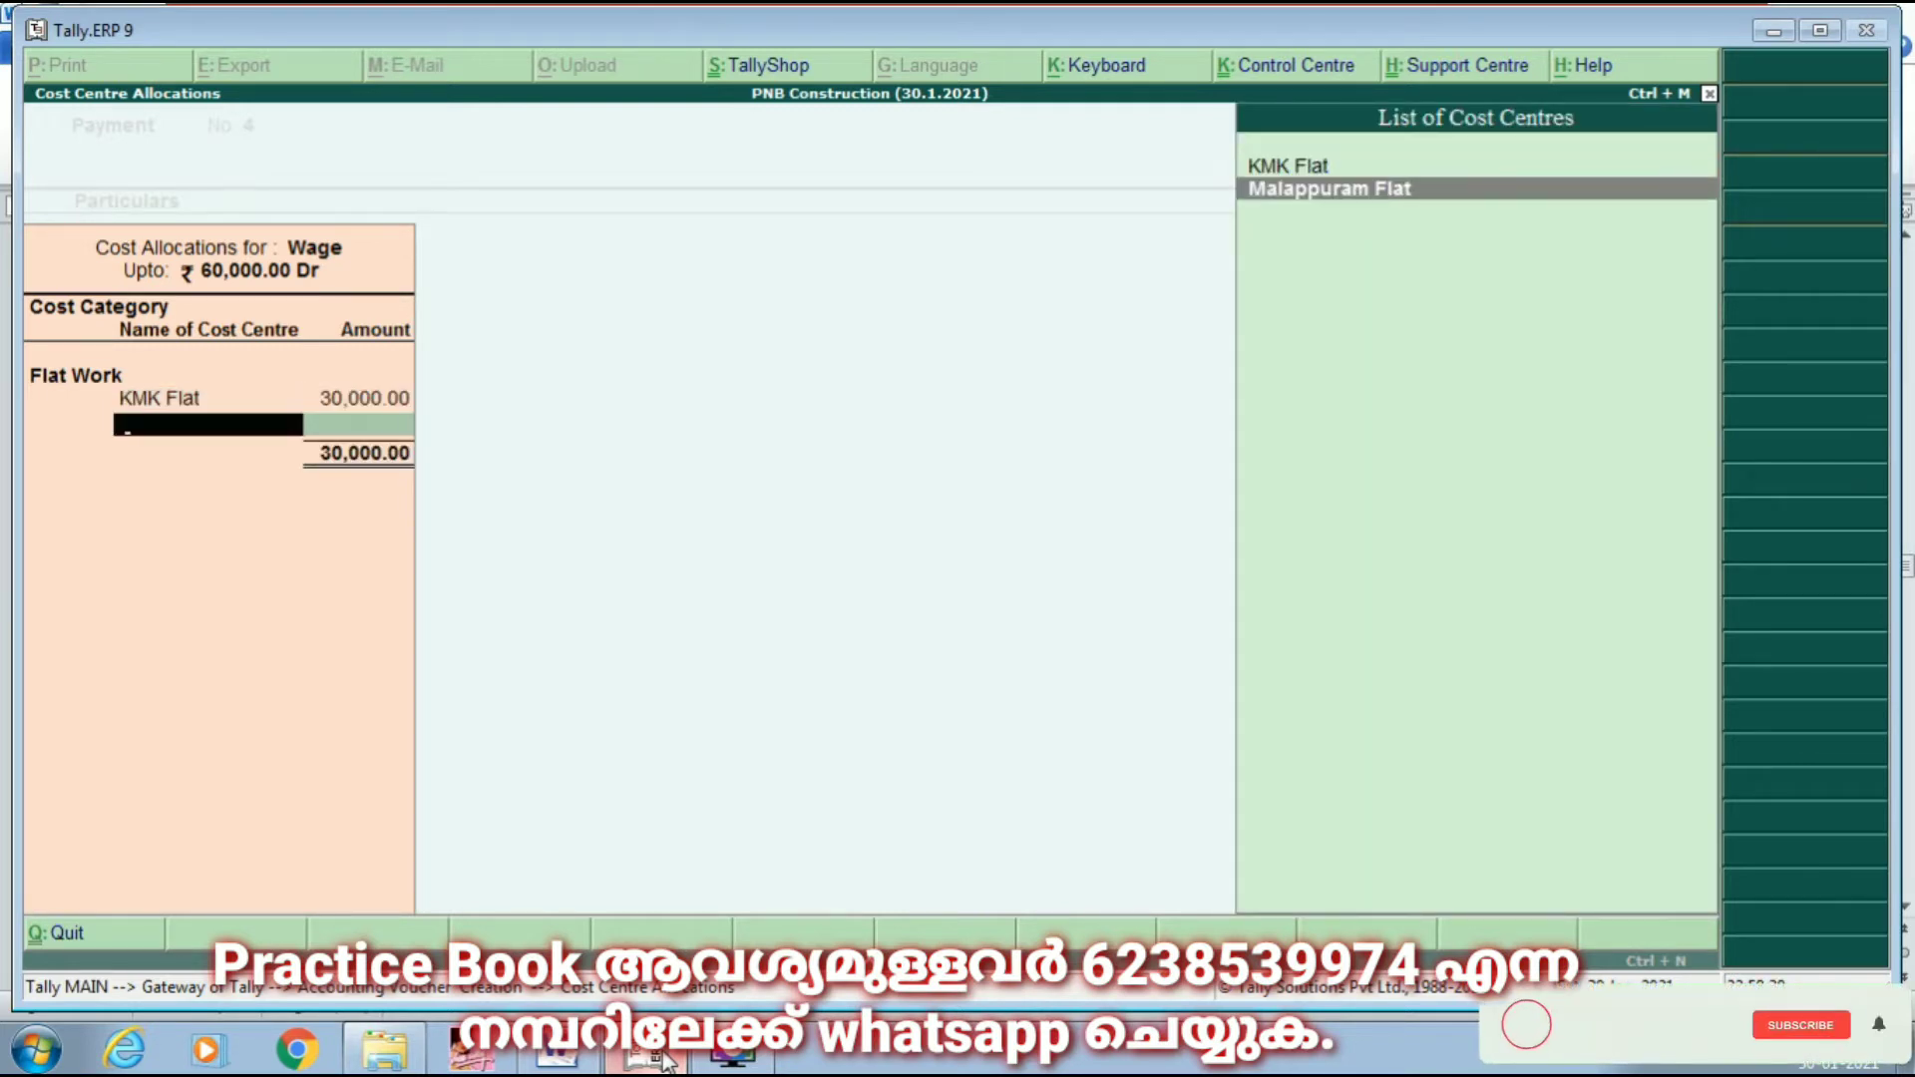
key("Return")
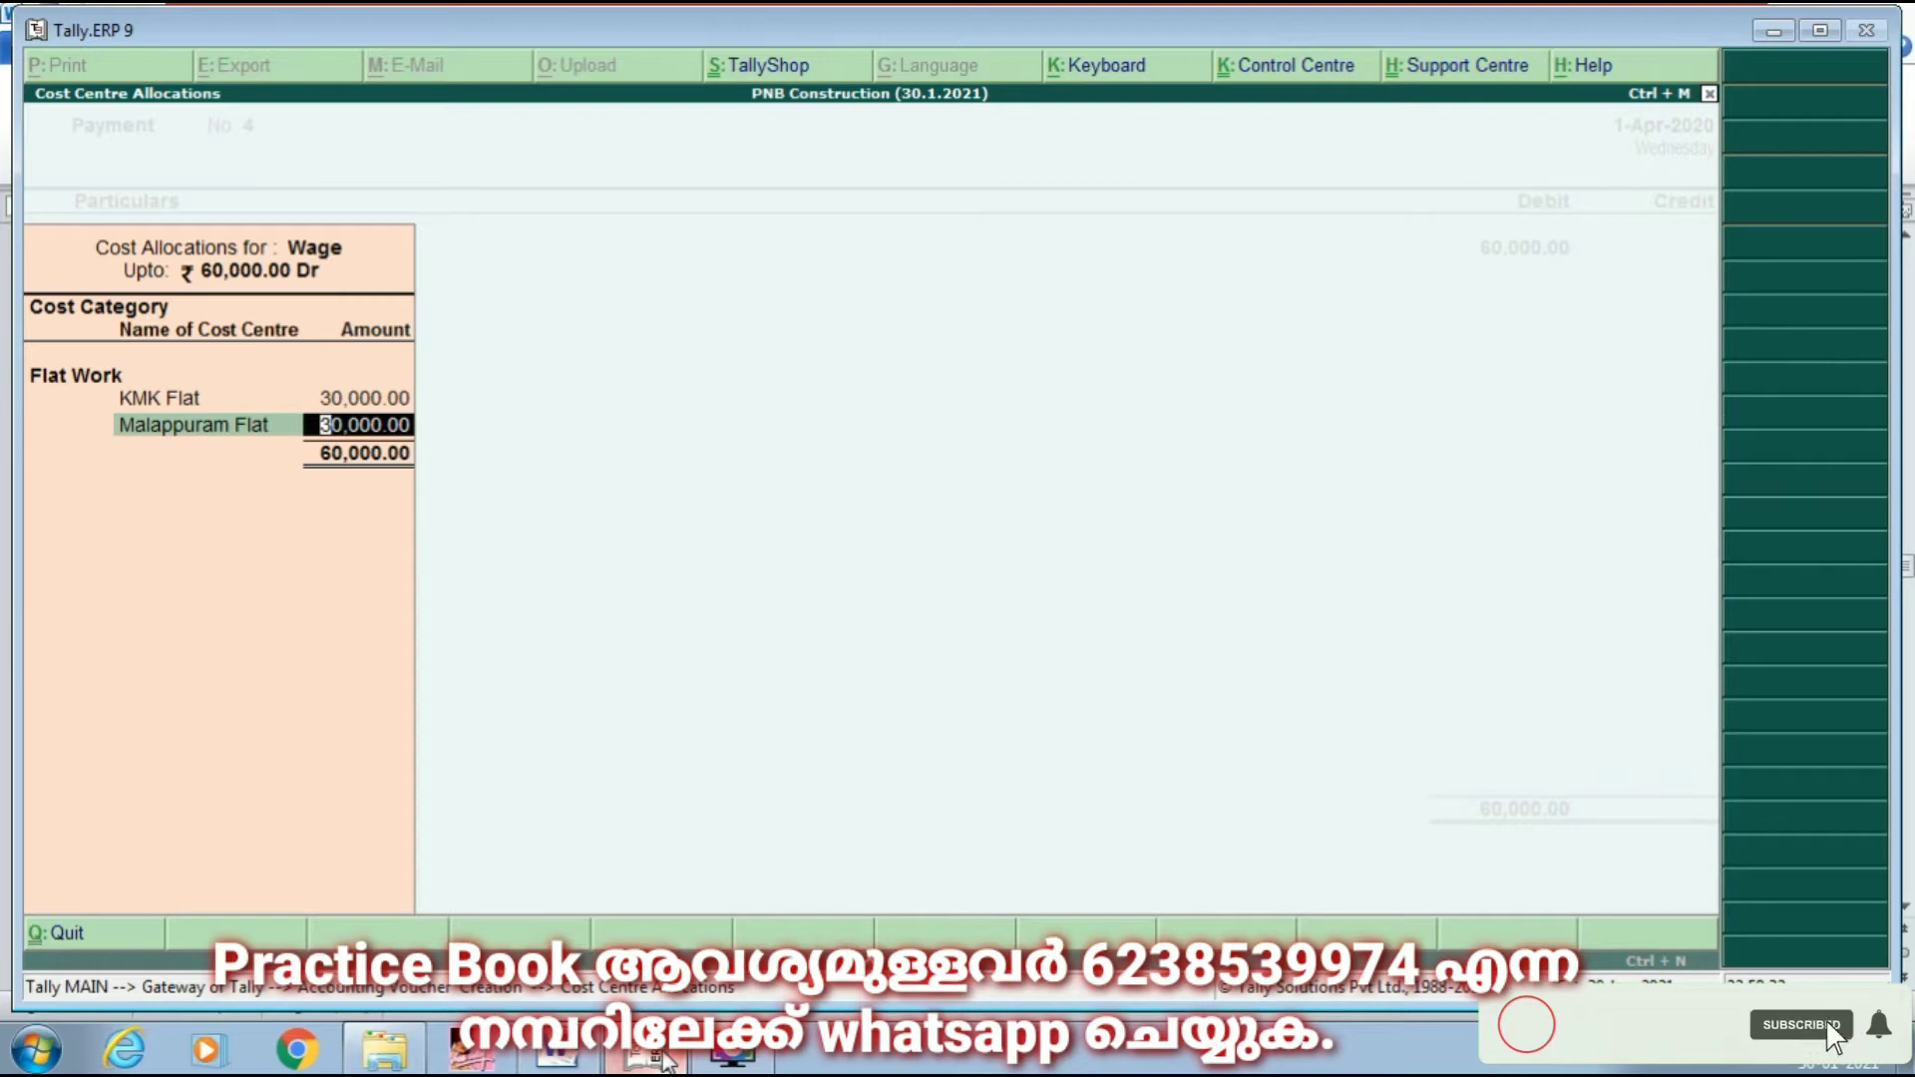
key("Return")
key("Return")
Step: Finish the wage allocation, credit PNB with 60,000 by cheque, leave the narration blank and accept the payment voucher
key("Return")
key("Return")
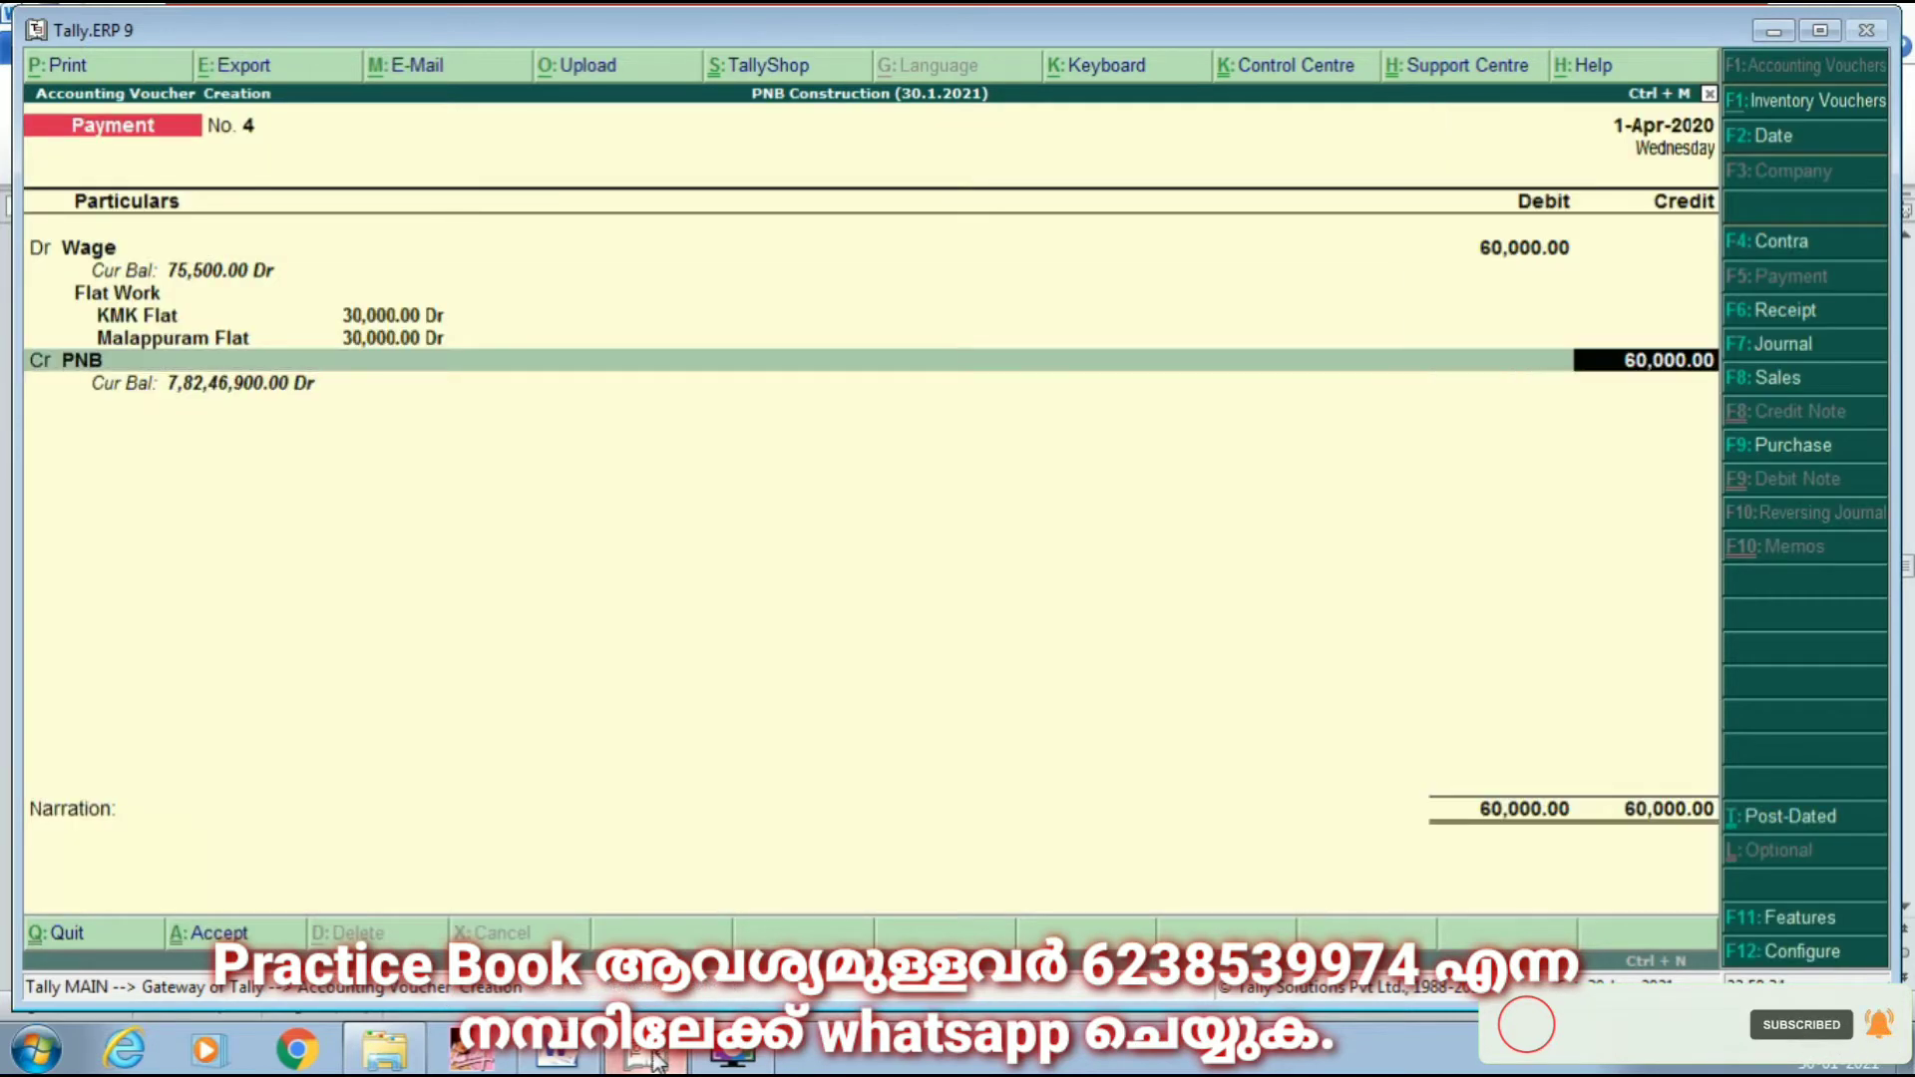
key("Return")
key("Return")
key("Return")
key("Return")
key("Return")
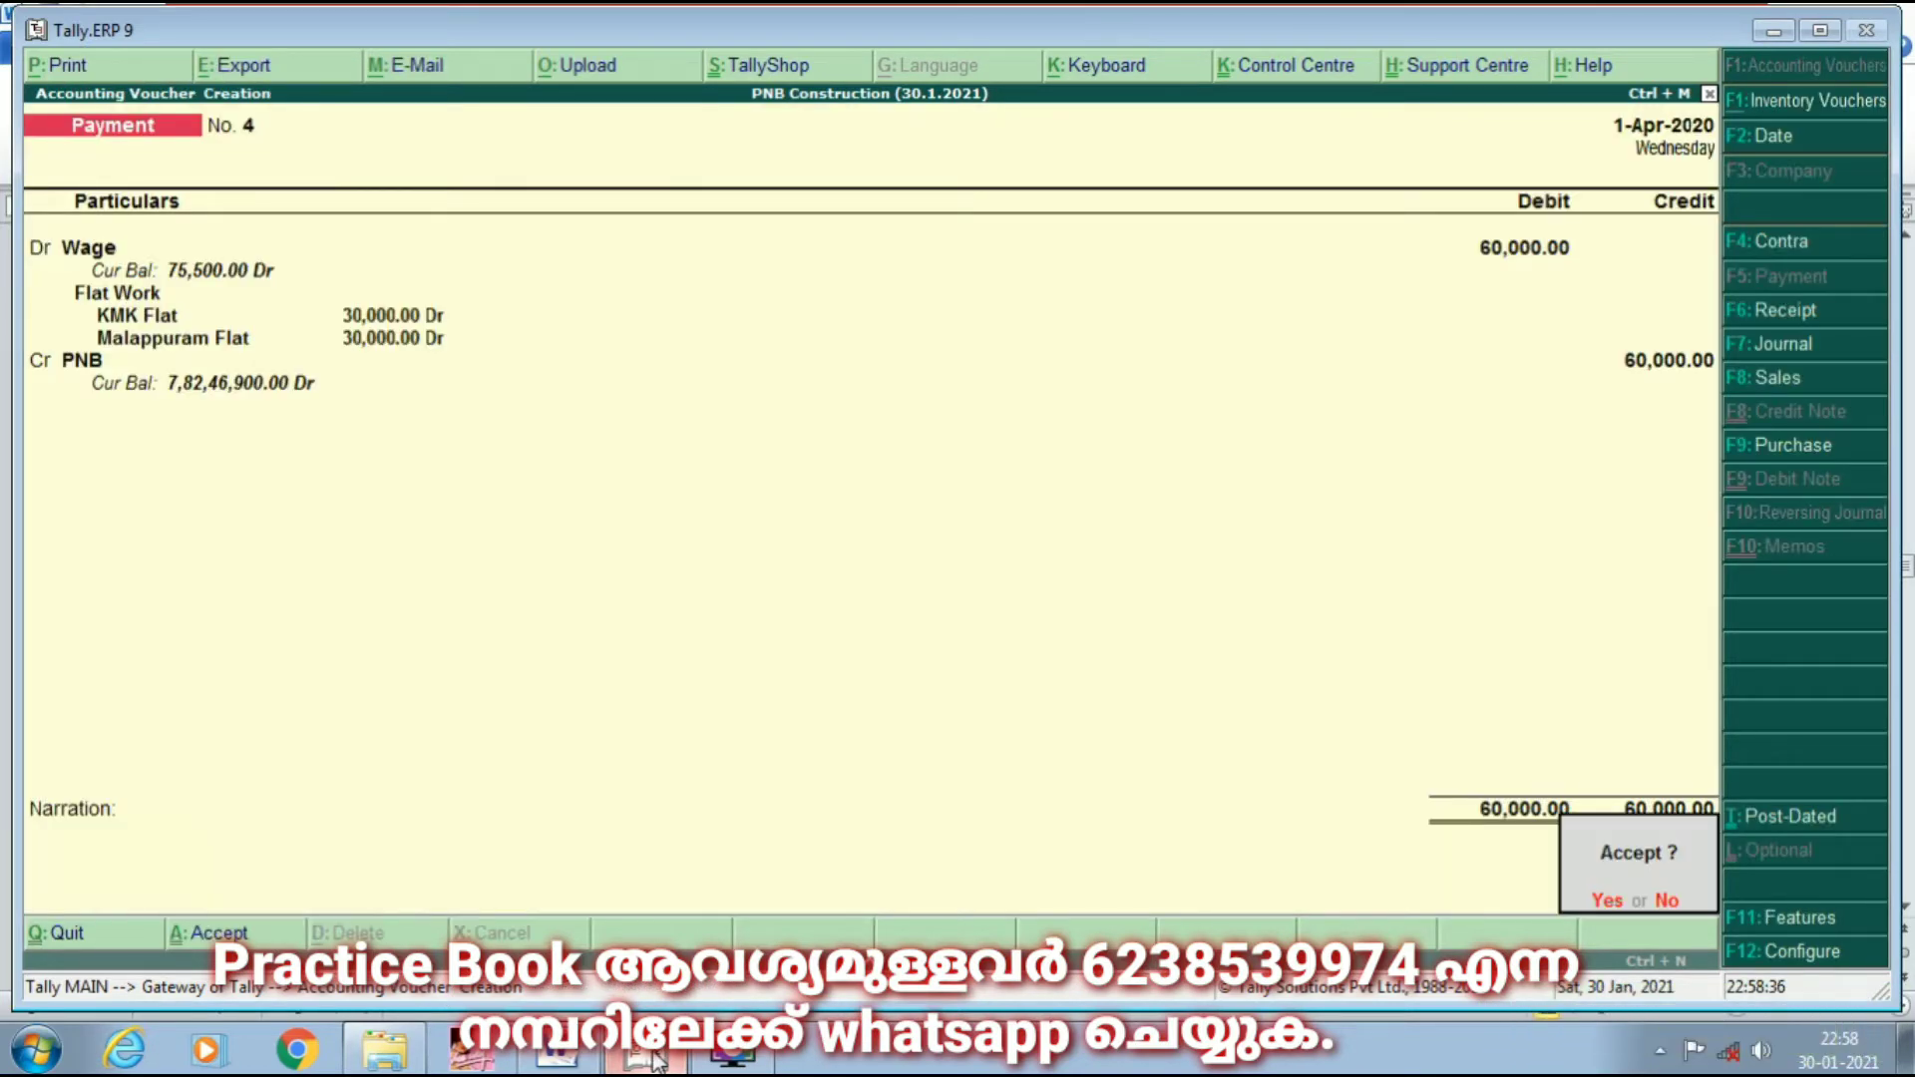
key("Return")
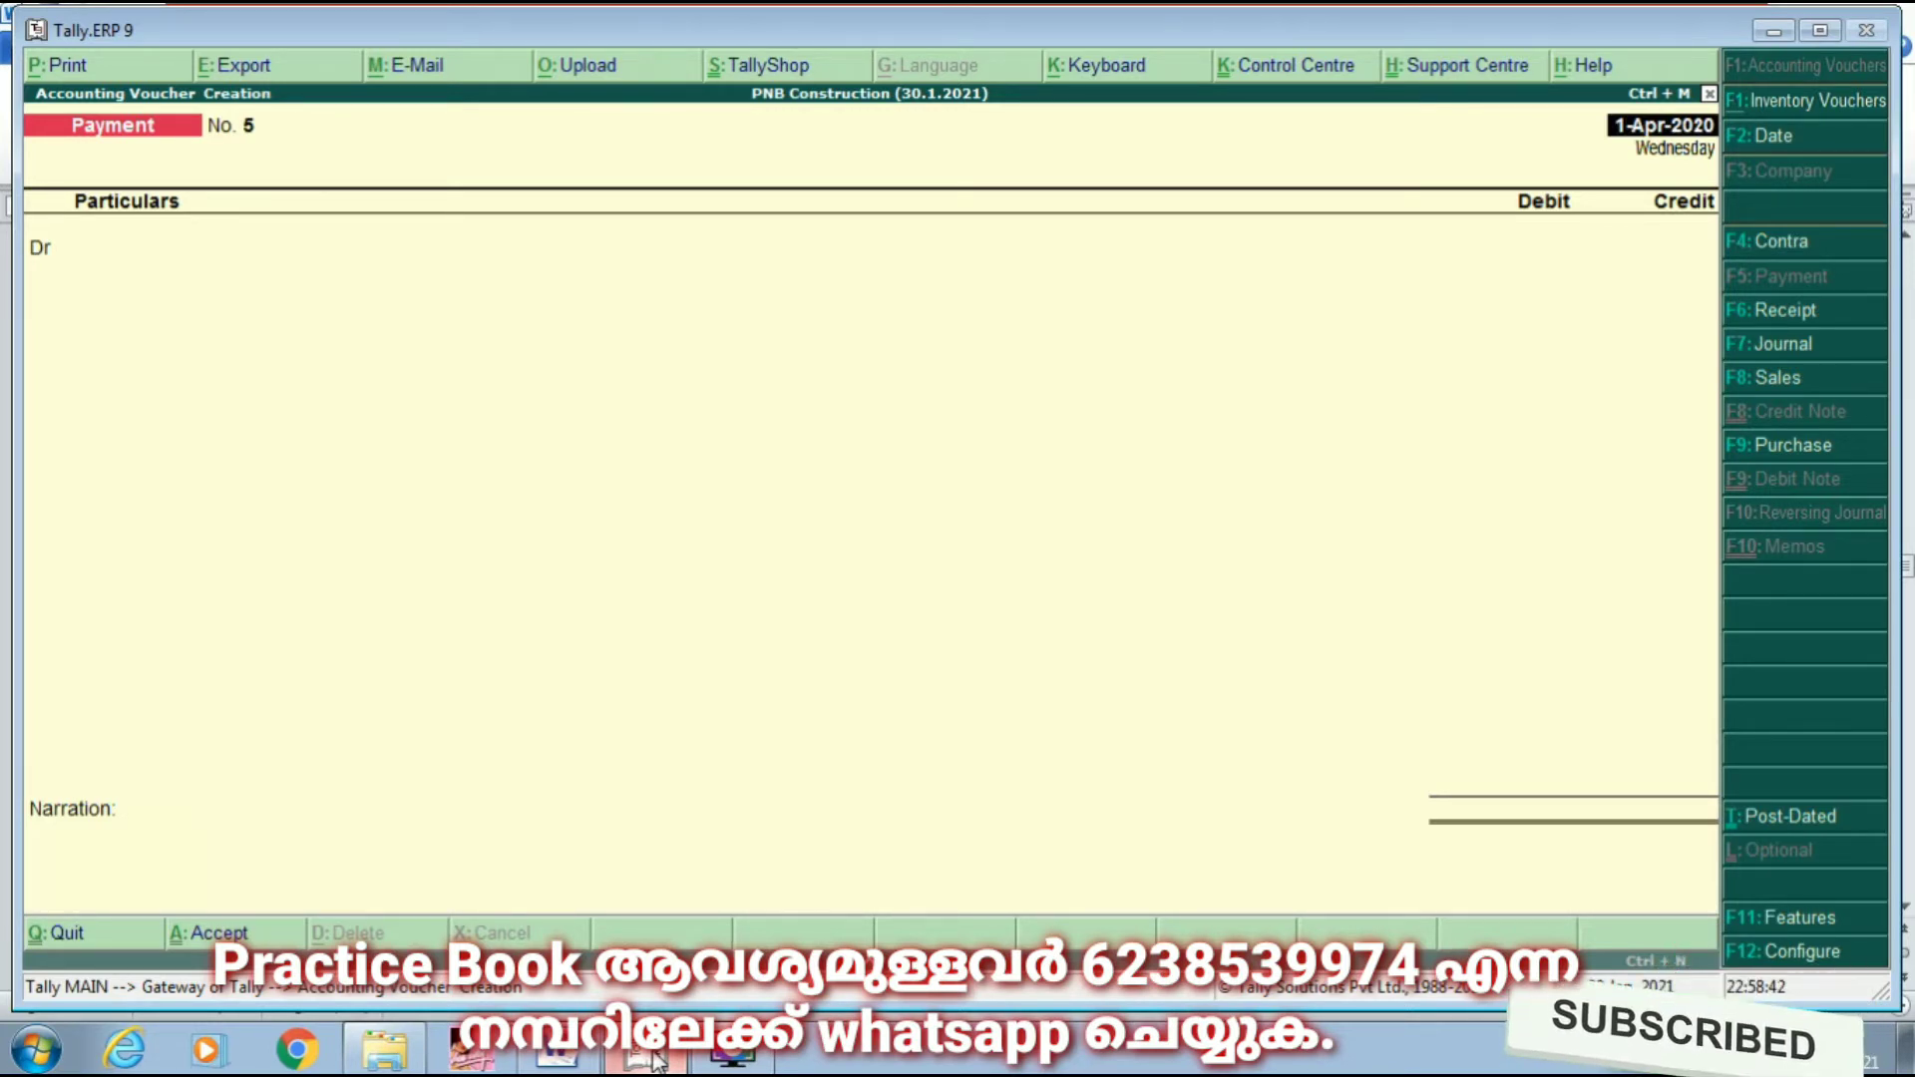
Step: Switch to the Word exercise, read the 1.5.2015 carriage inward entry with its cost centre split, and return to Tally.ERP 9
left_click(576, 1065)
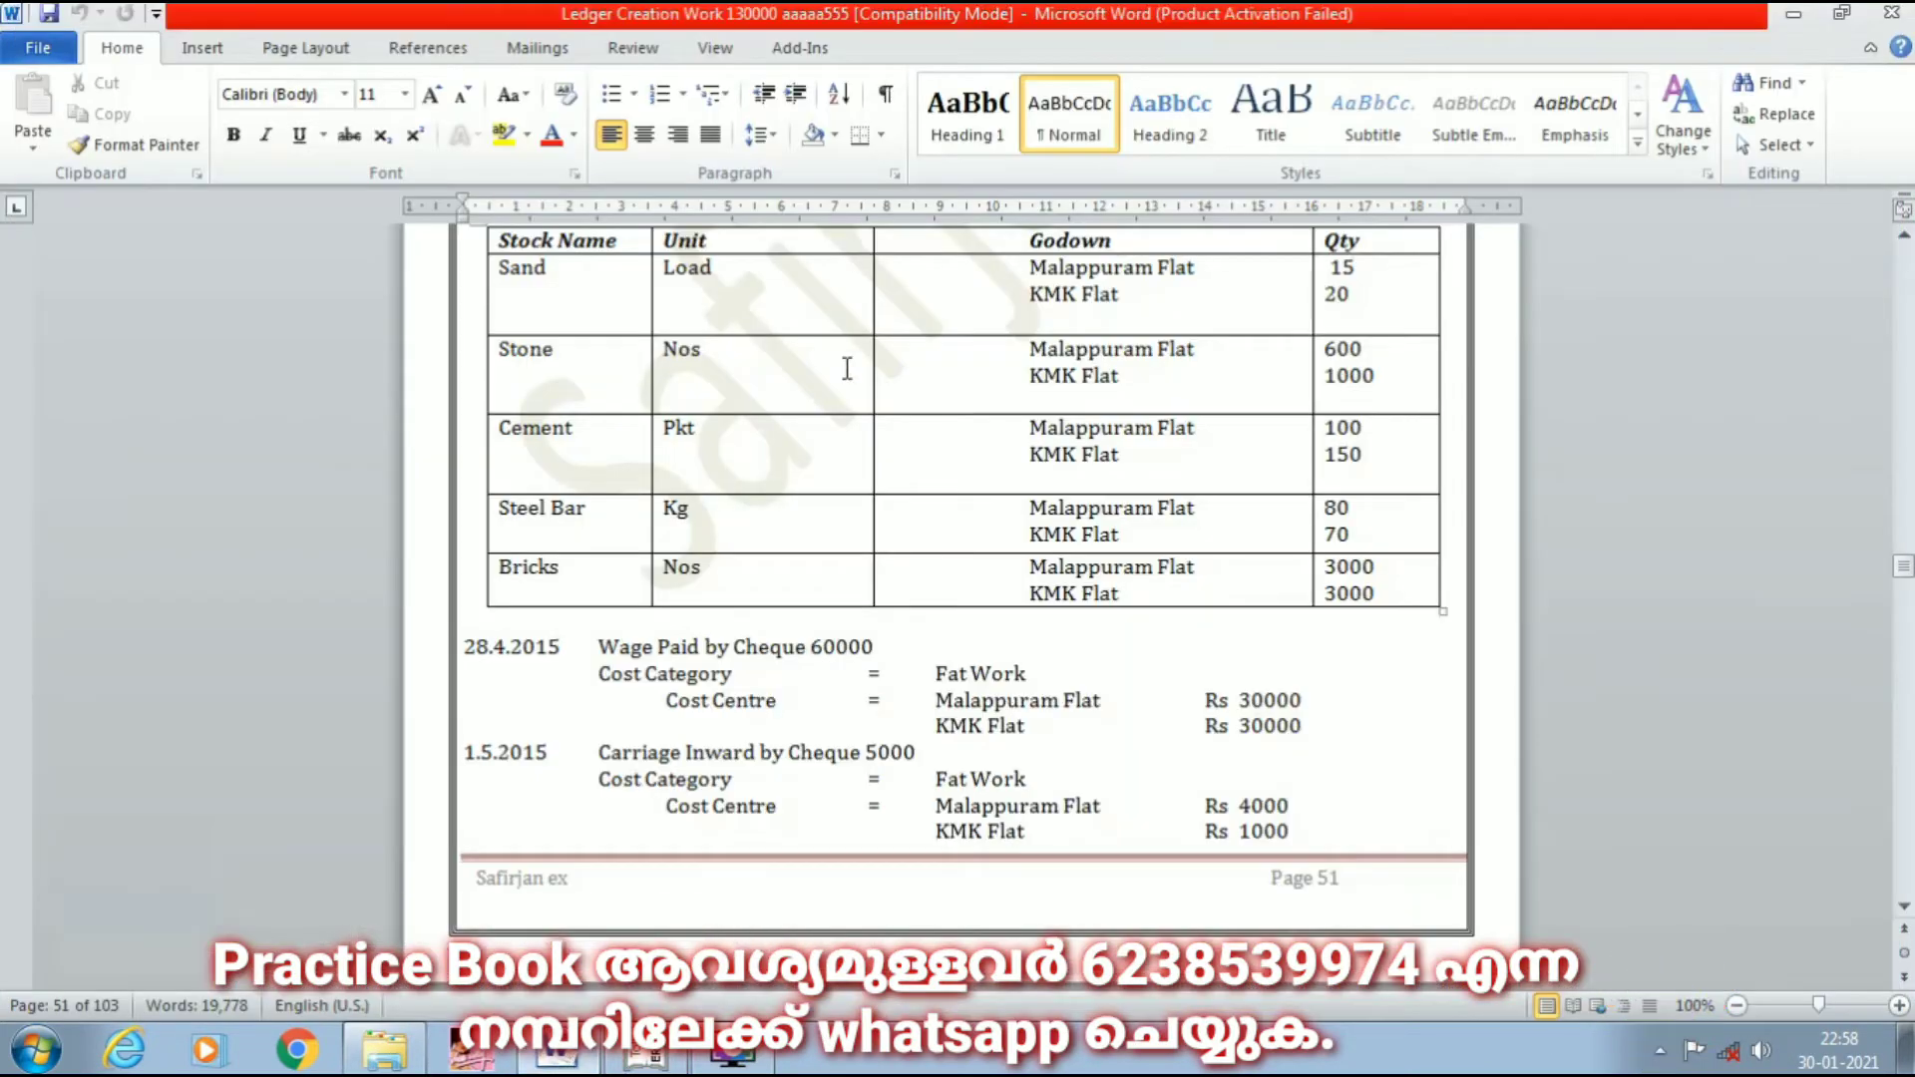
scroll(758, 616, "down", 2)
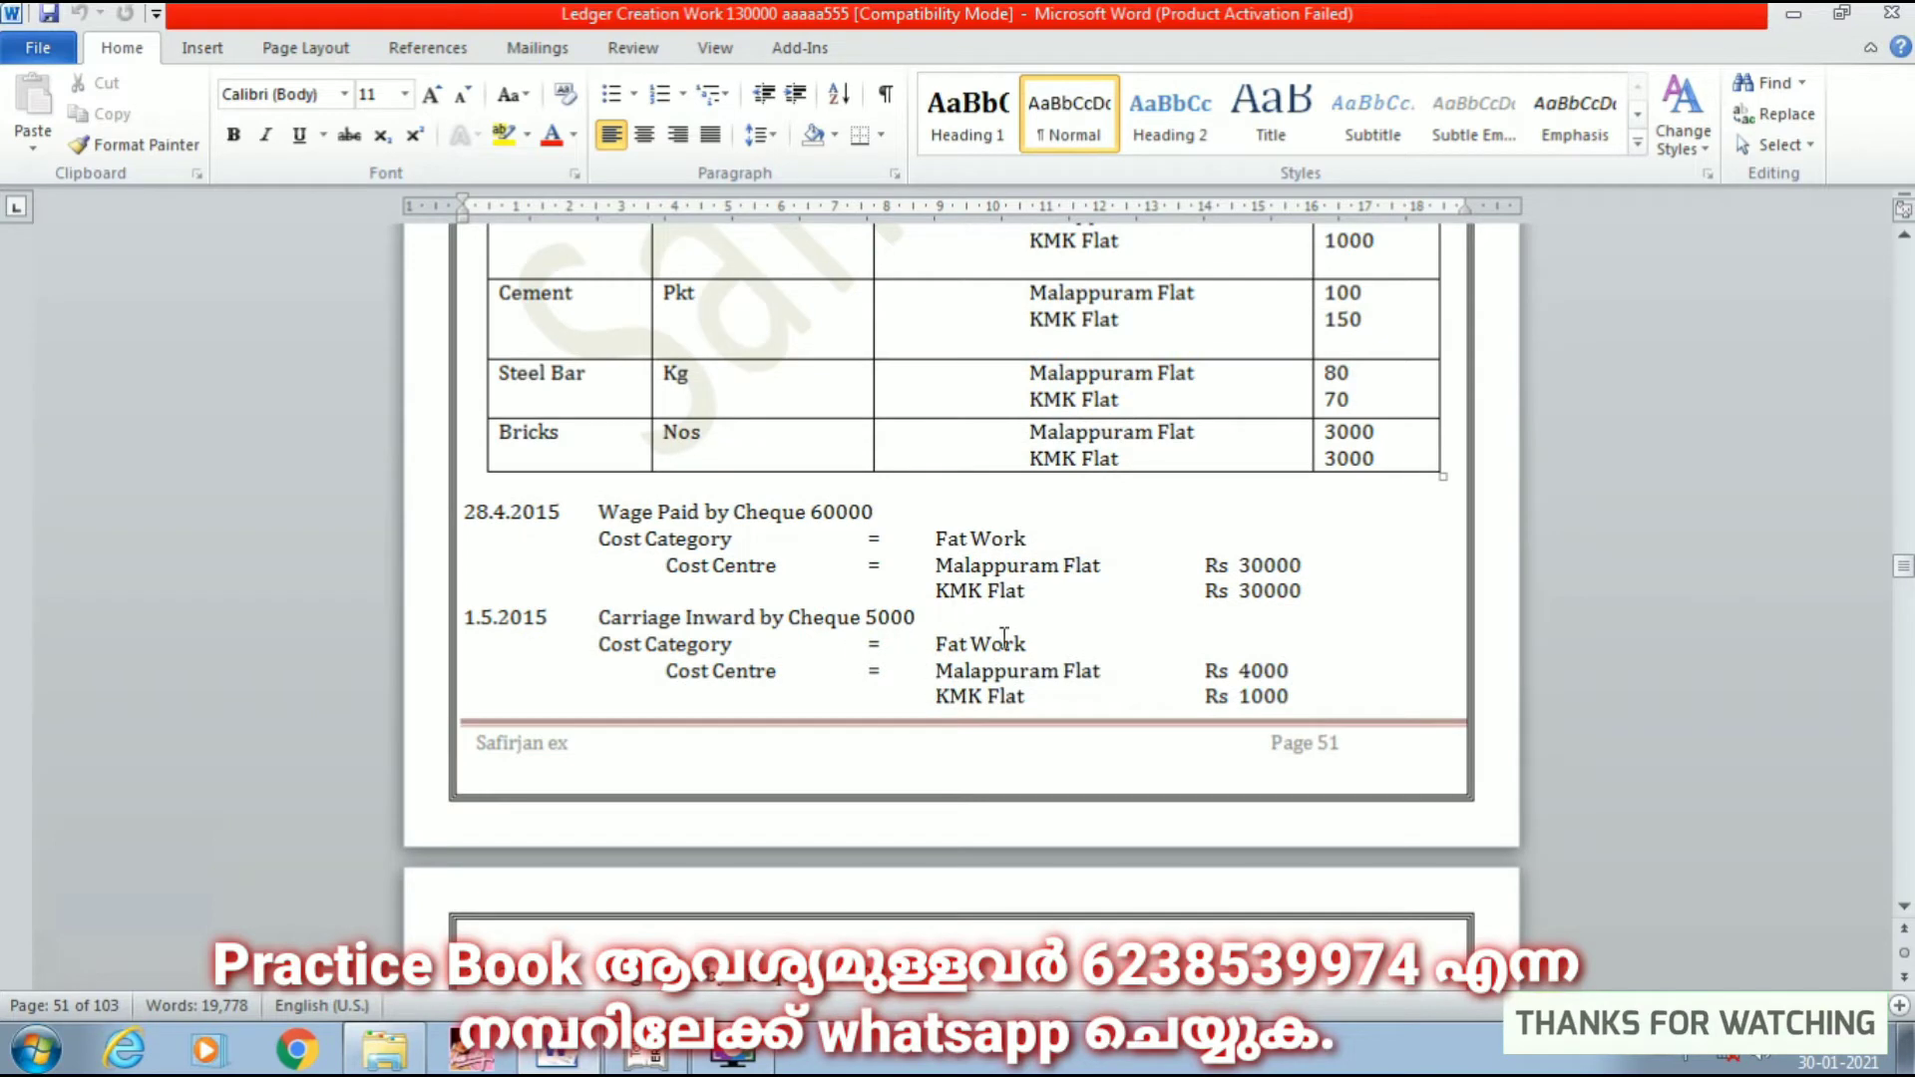
scroll(1045, 668, "down", 3)
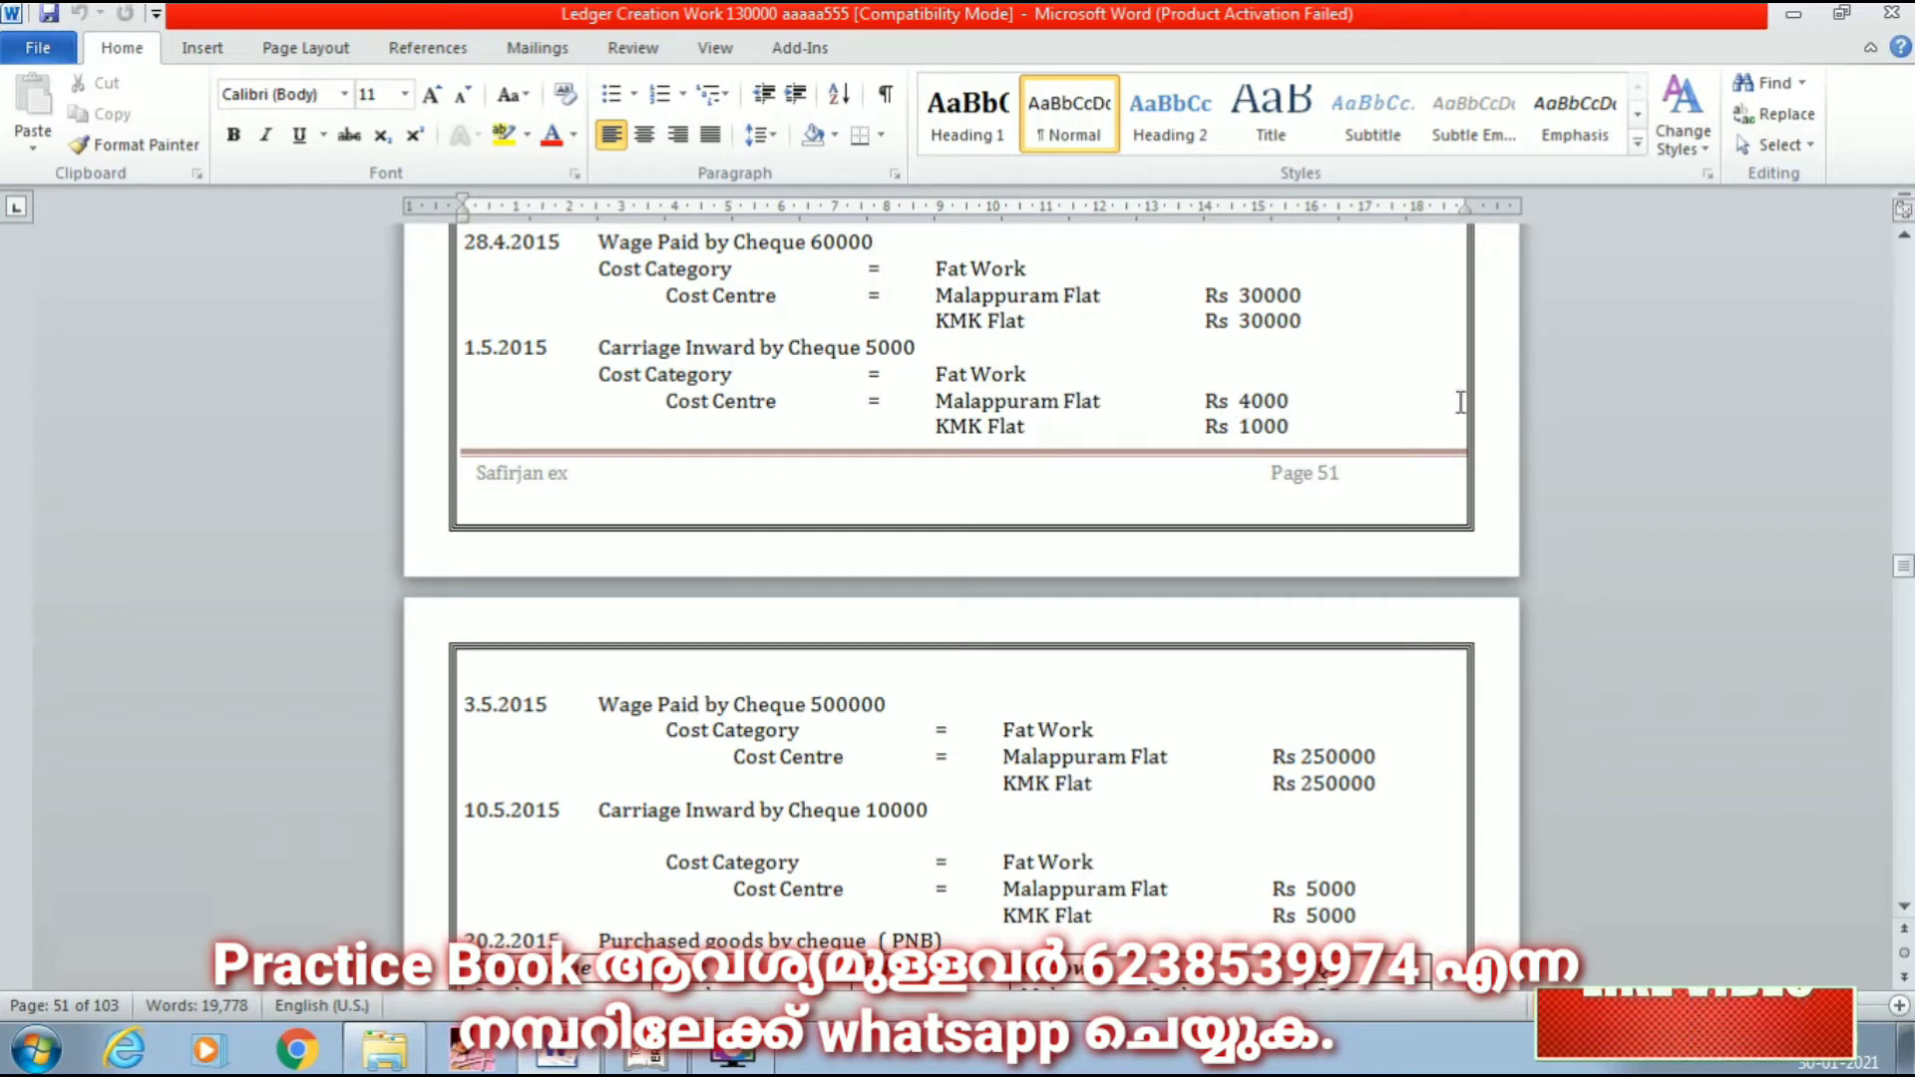
left_click(655, 1061)
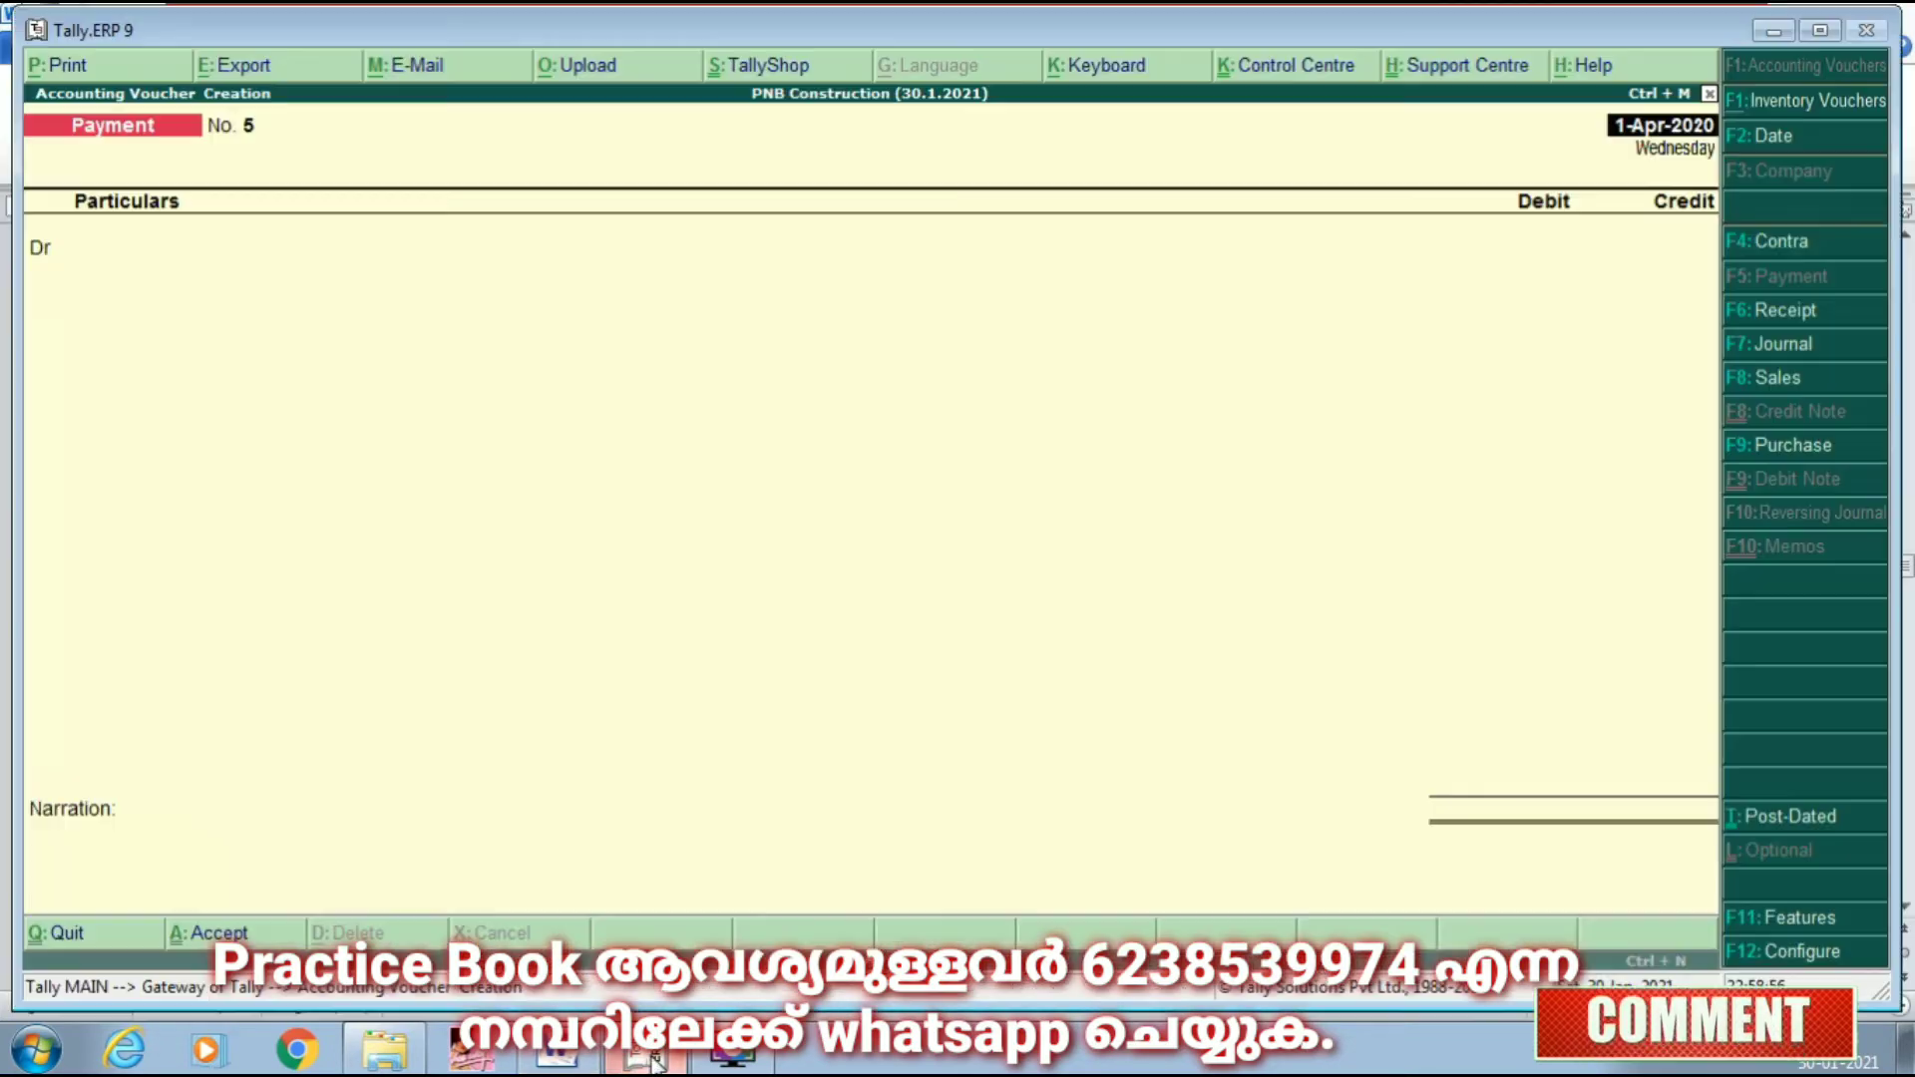
Step: Keep the voucher date and debit the Carriage Inward ledger with 5,000 in the new payment voucher
key("Return")
type("c")
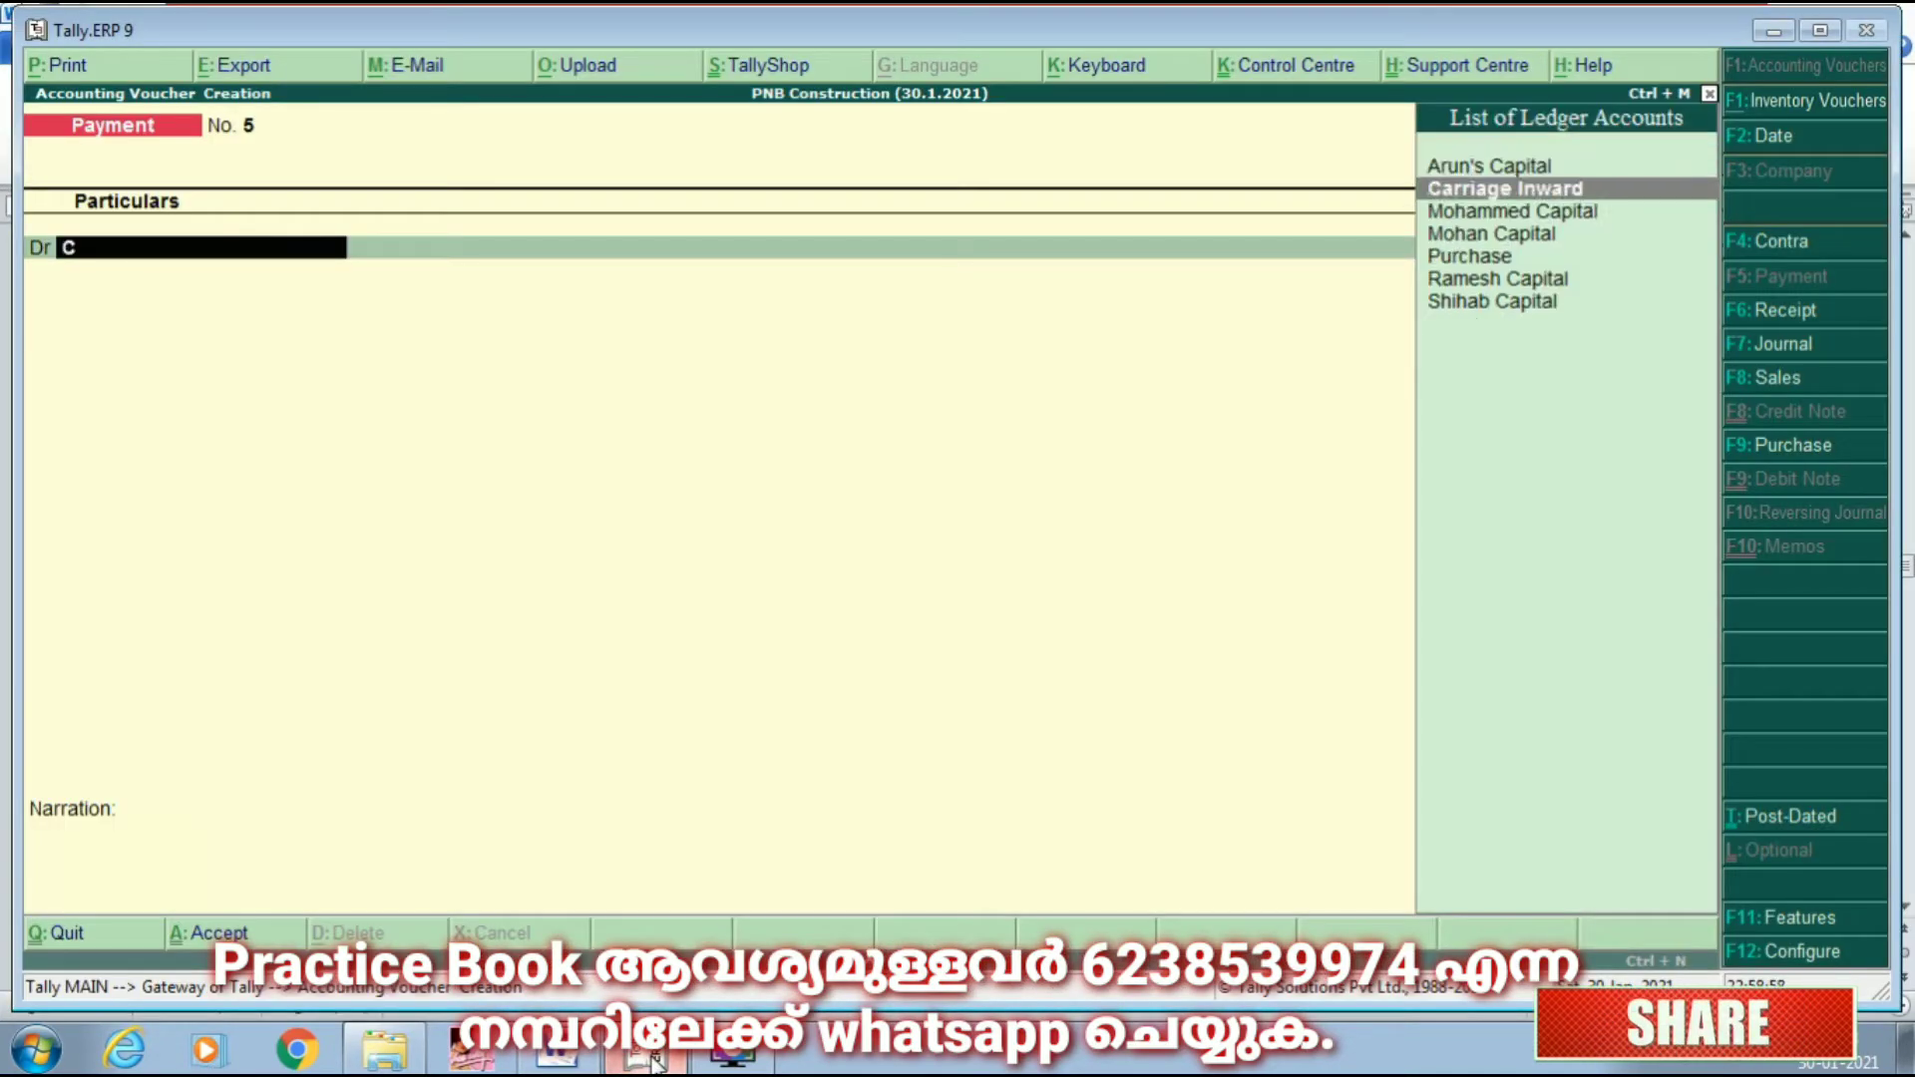
key("Return")
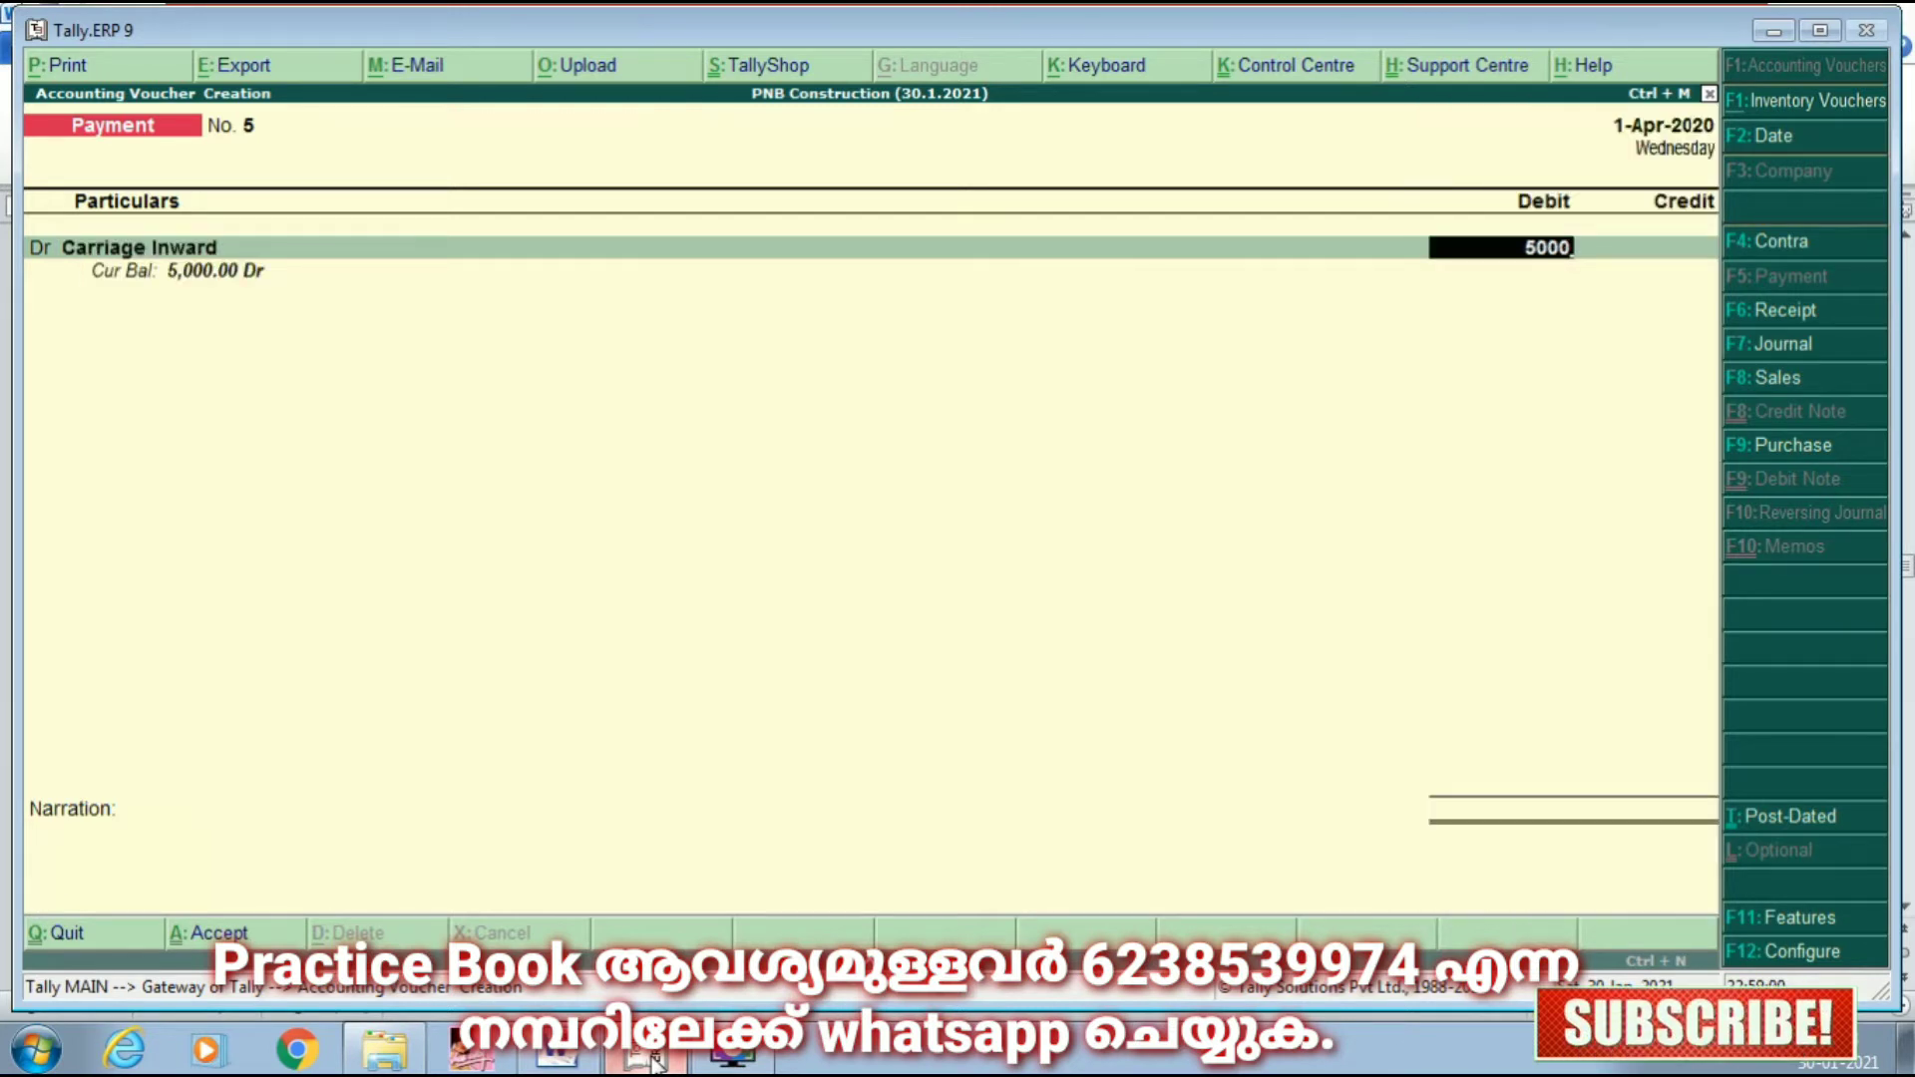
type("5000")
key("Return")
Step: Allocate the carriage inward under the Flat Work cost category as 1,000 to KMK Flat and 4,000 to Malappuram Flat
key("Return")
key("Return")
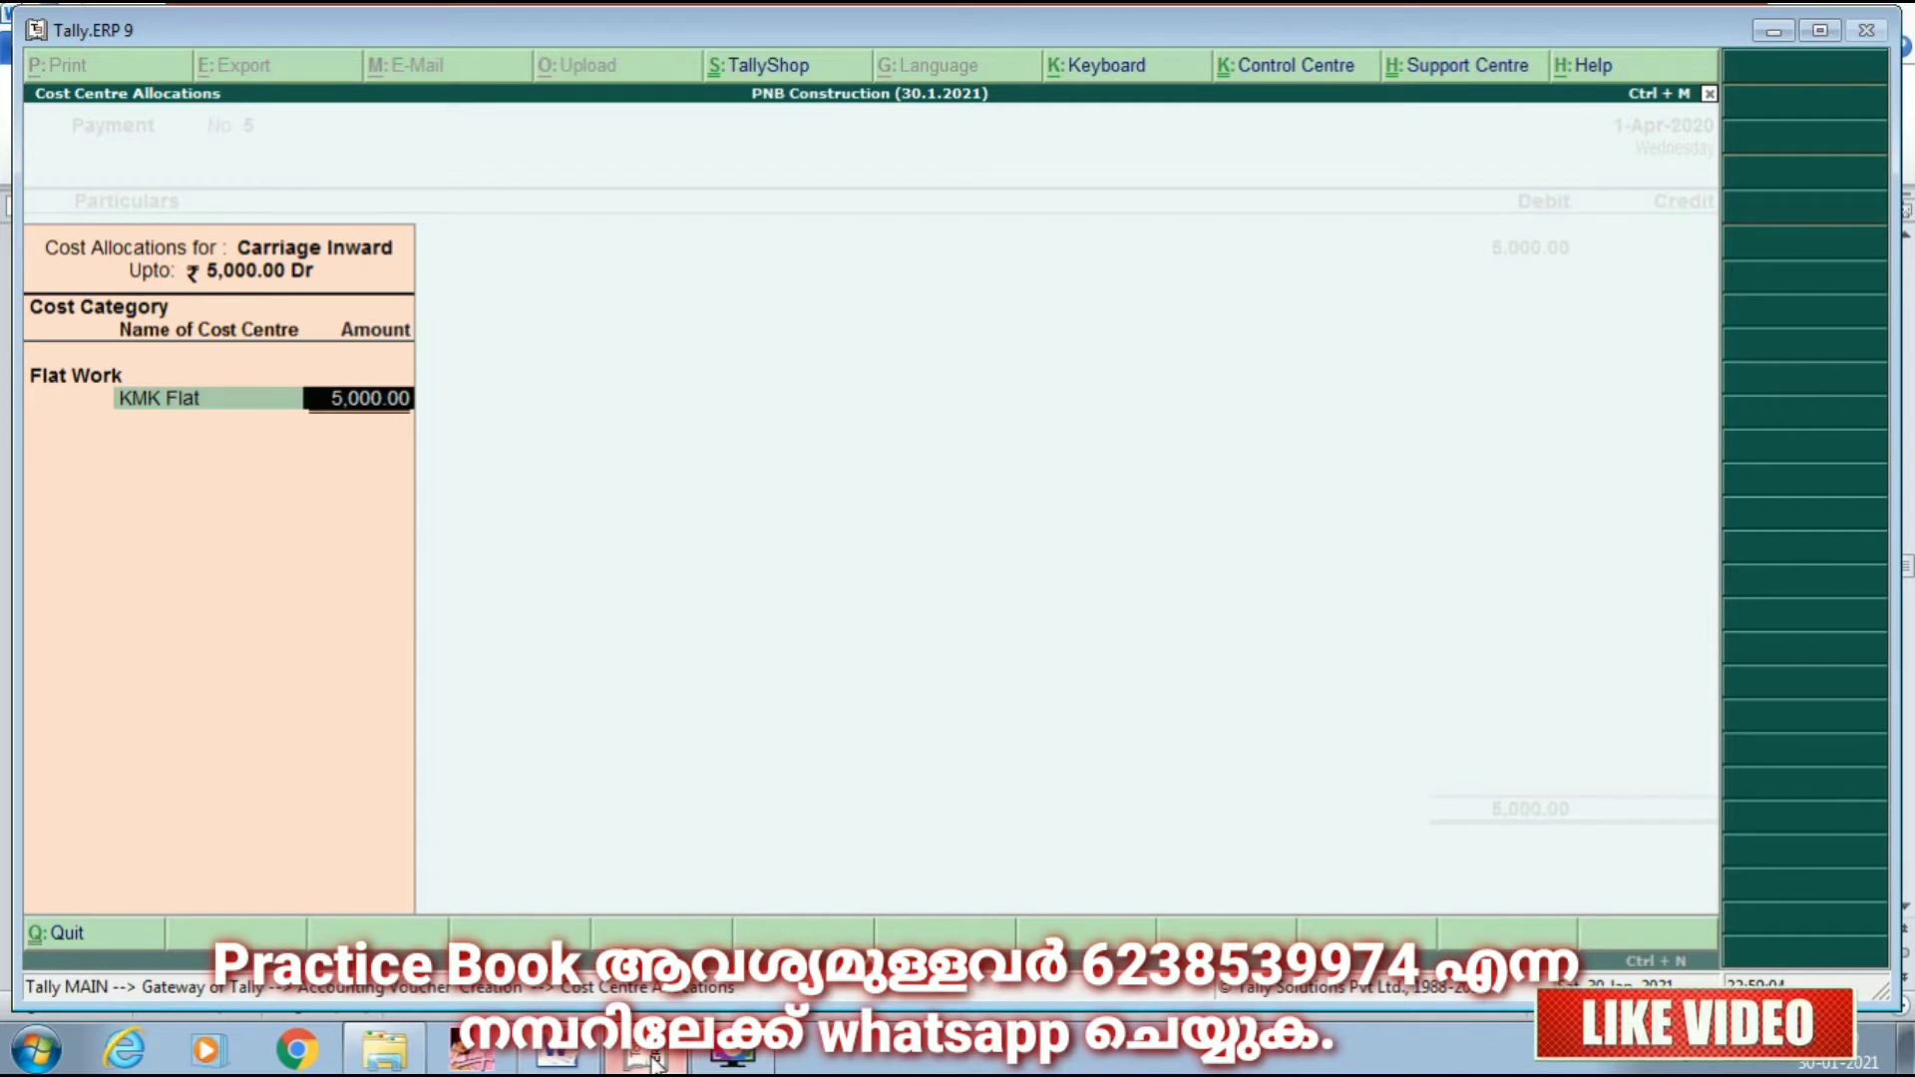
type("1000")
key("Return")
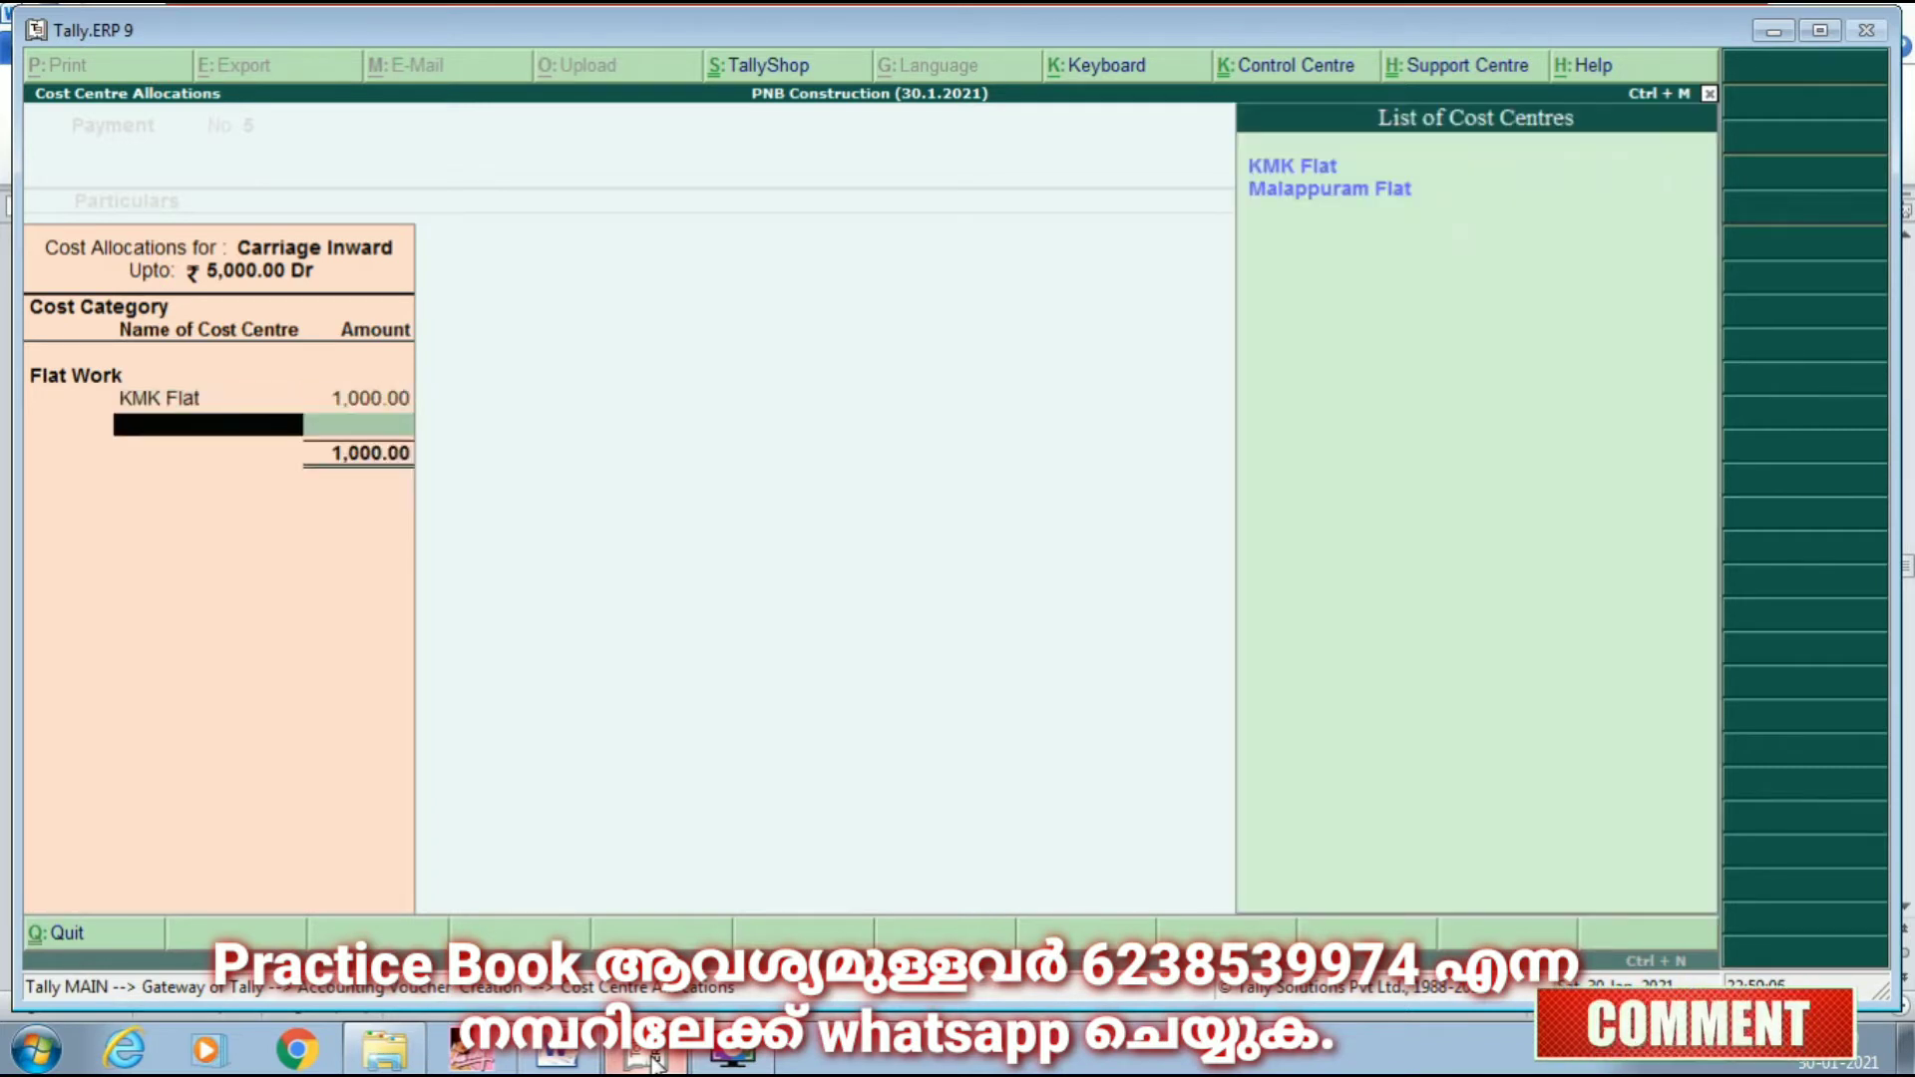
key("Down")
key("Return")
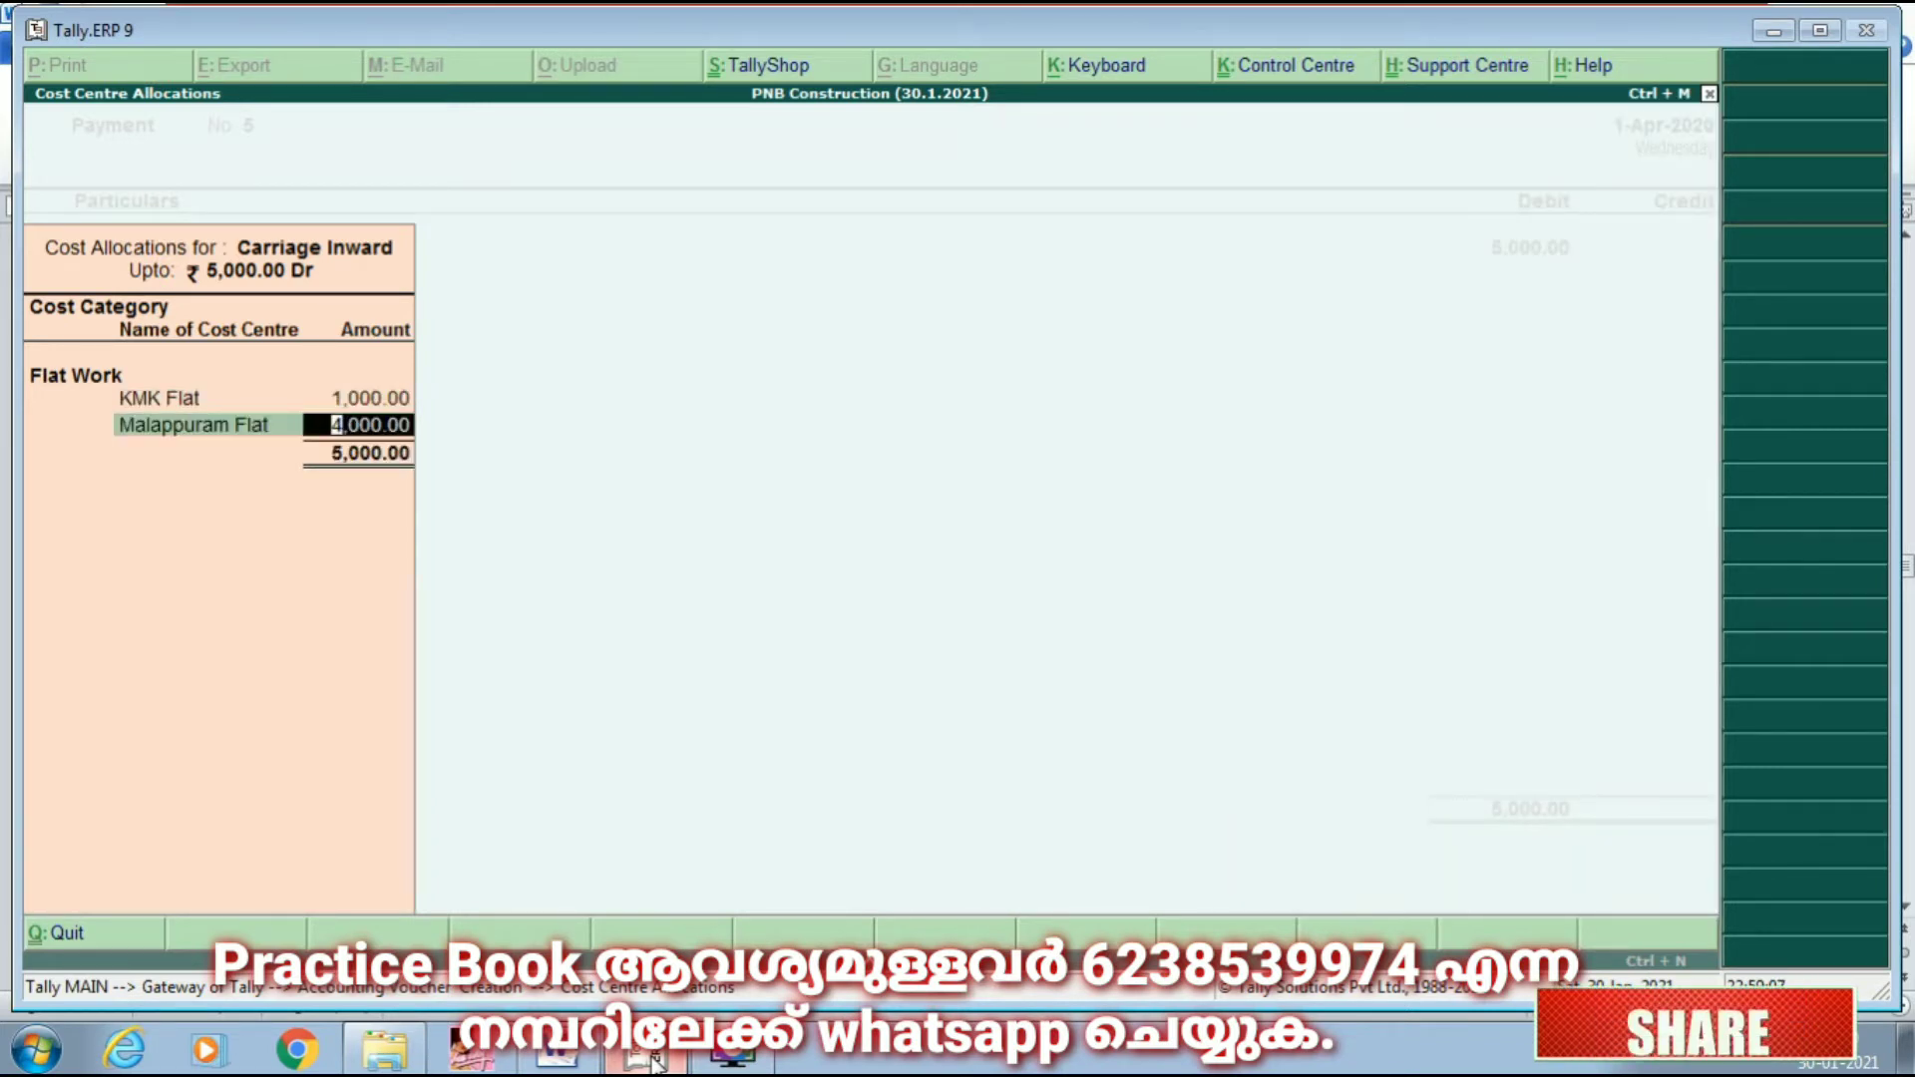
key("Return")
Step: Credit PNB with 5,000 as a cheque transaction, leave the narration blank and accept the carriage inward payment
key("Return")
key("Return")
key("Return")
key("Return")
key("Return")
key("Return")
key("Return")
key("Return")
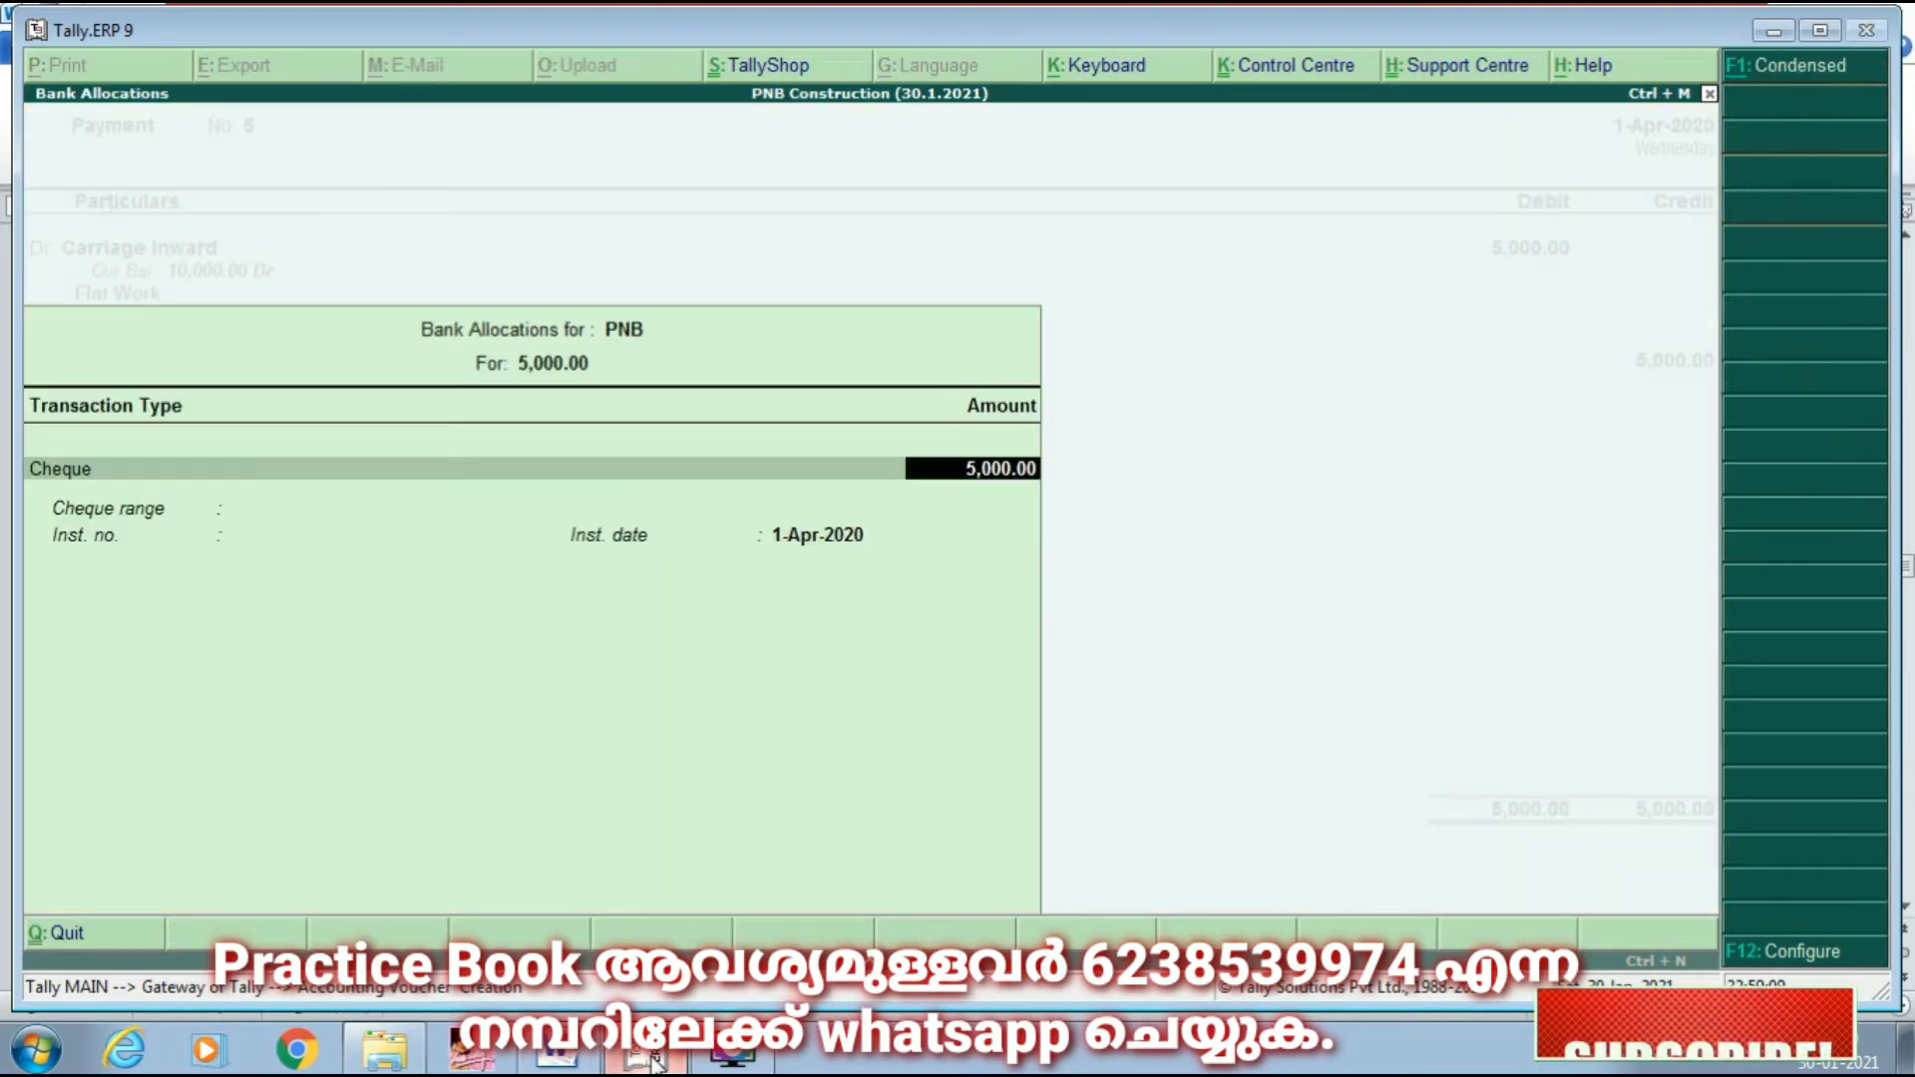
key("Return")
key("Return")
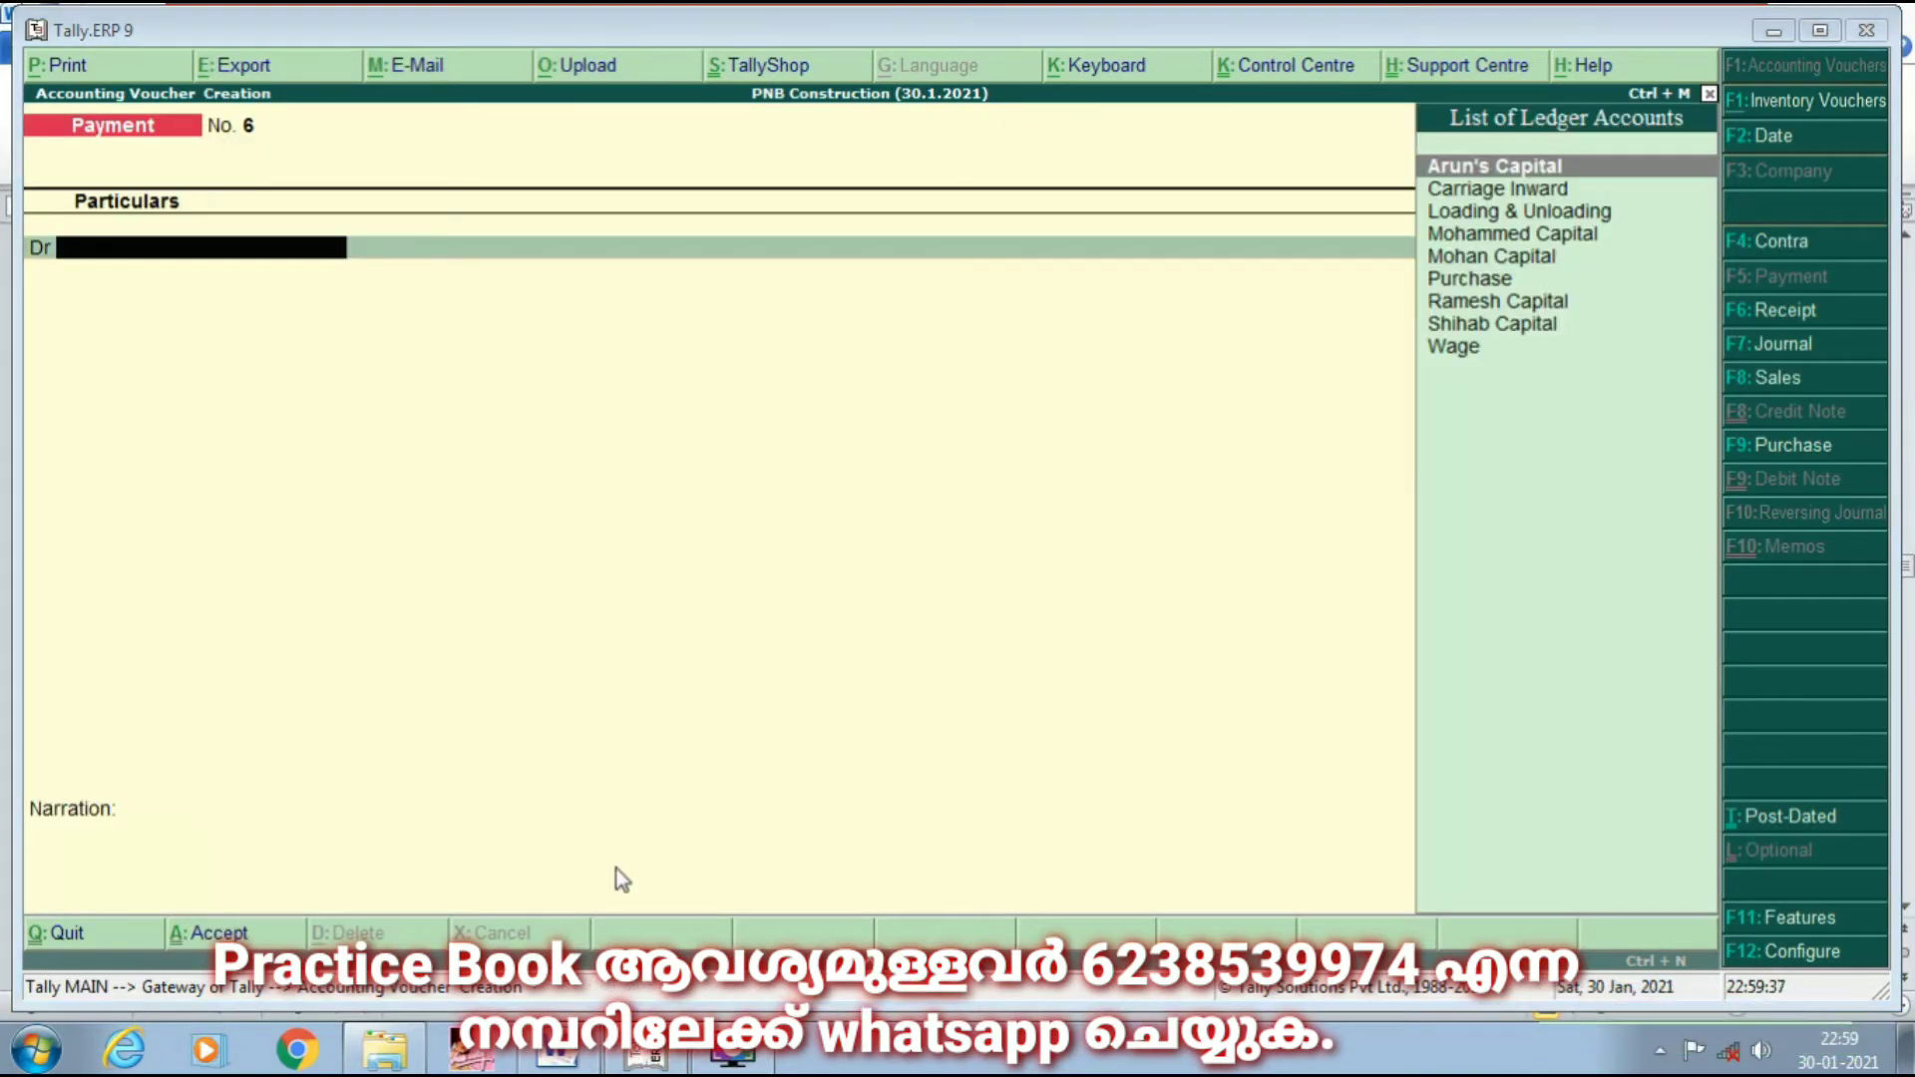
Step: Switch to the Word exercise, read the 3.5.2015 wage payment entry with its cost centre split, and return to Tally.ERP 9
key("alt+Tab")
scroll(846, 606, "down", 2)
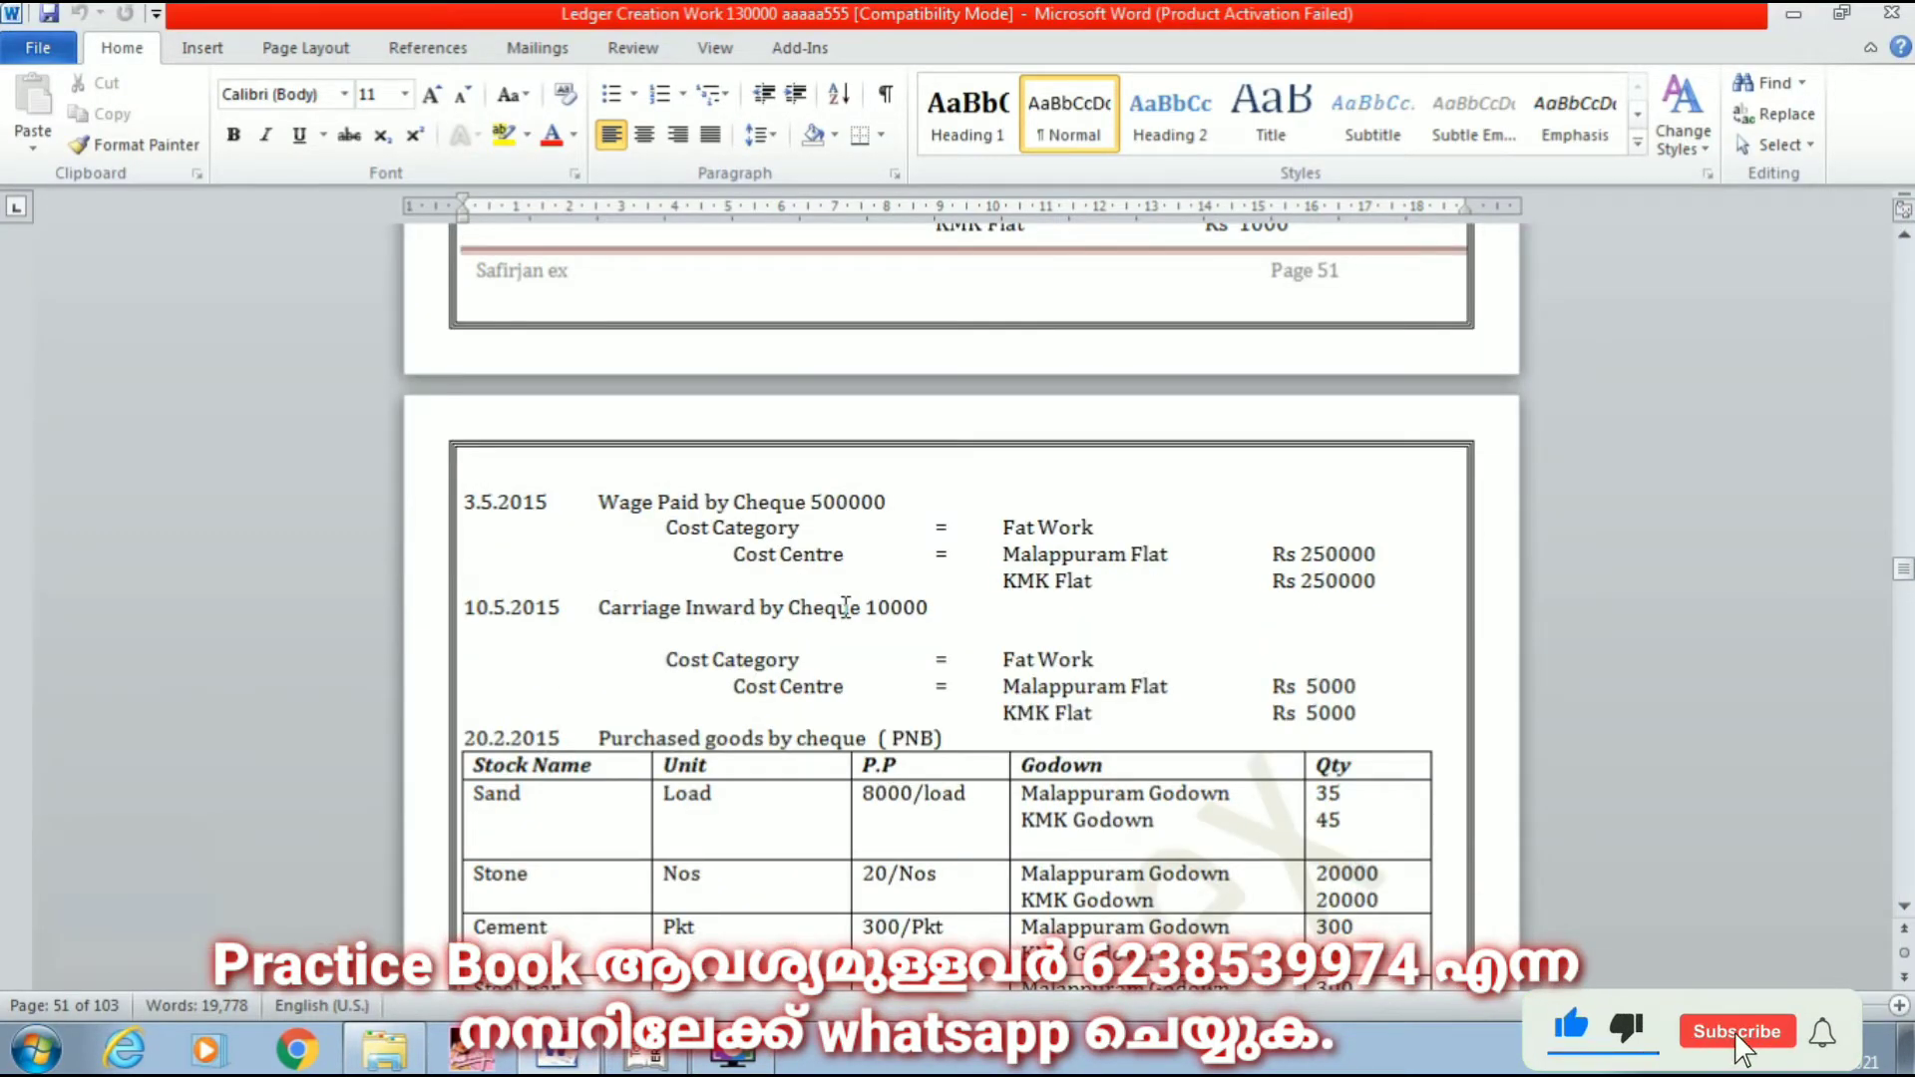
scroll(941, 603, "up", 2)
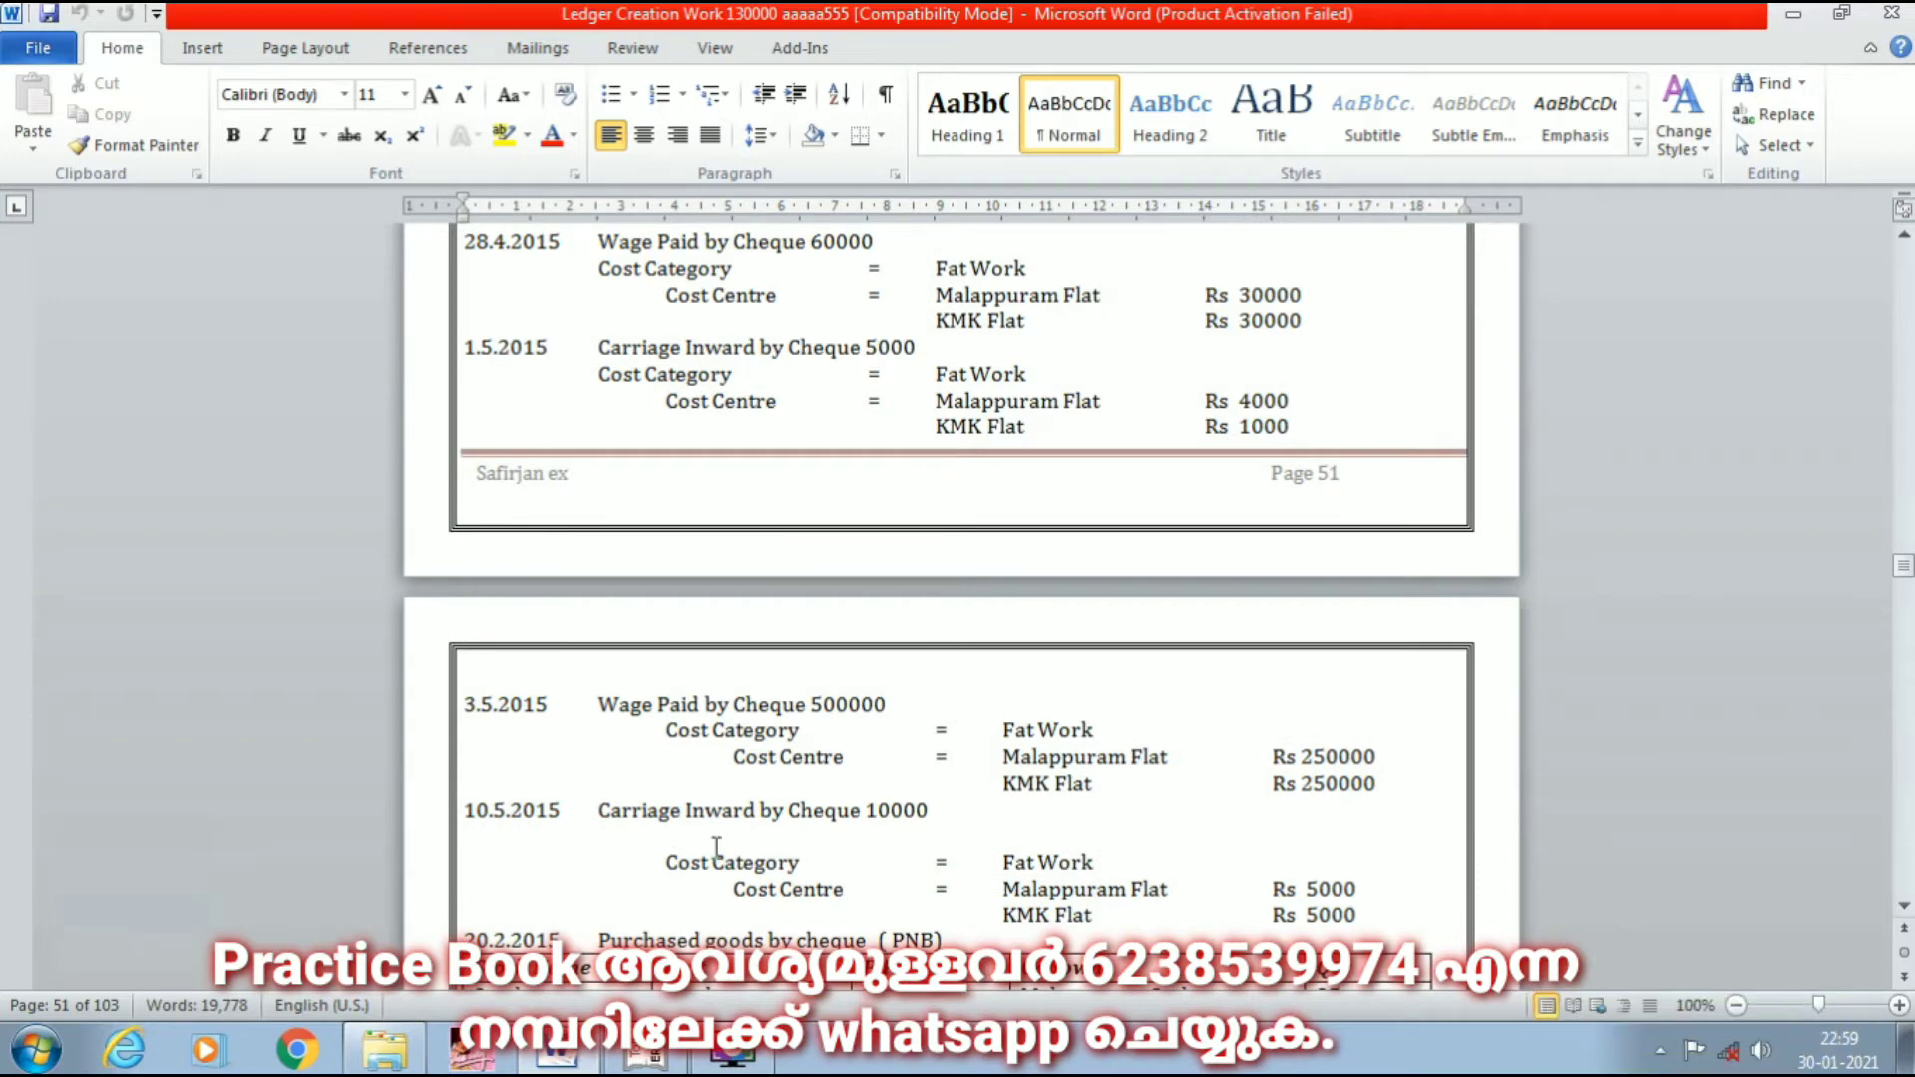
scroll(745, 469, "down", 2)
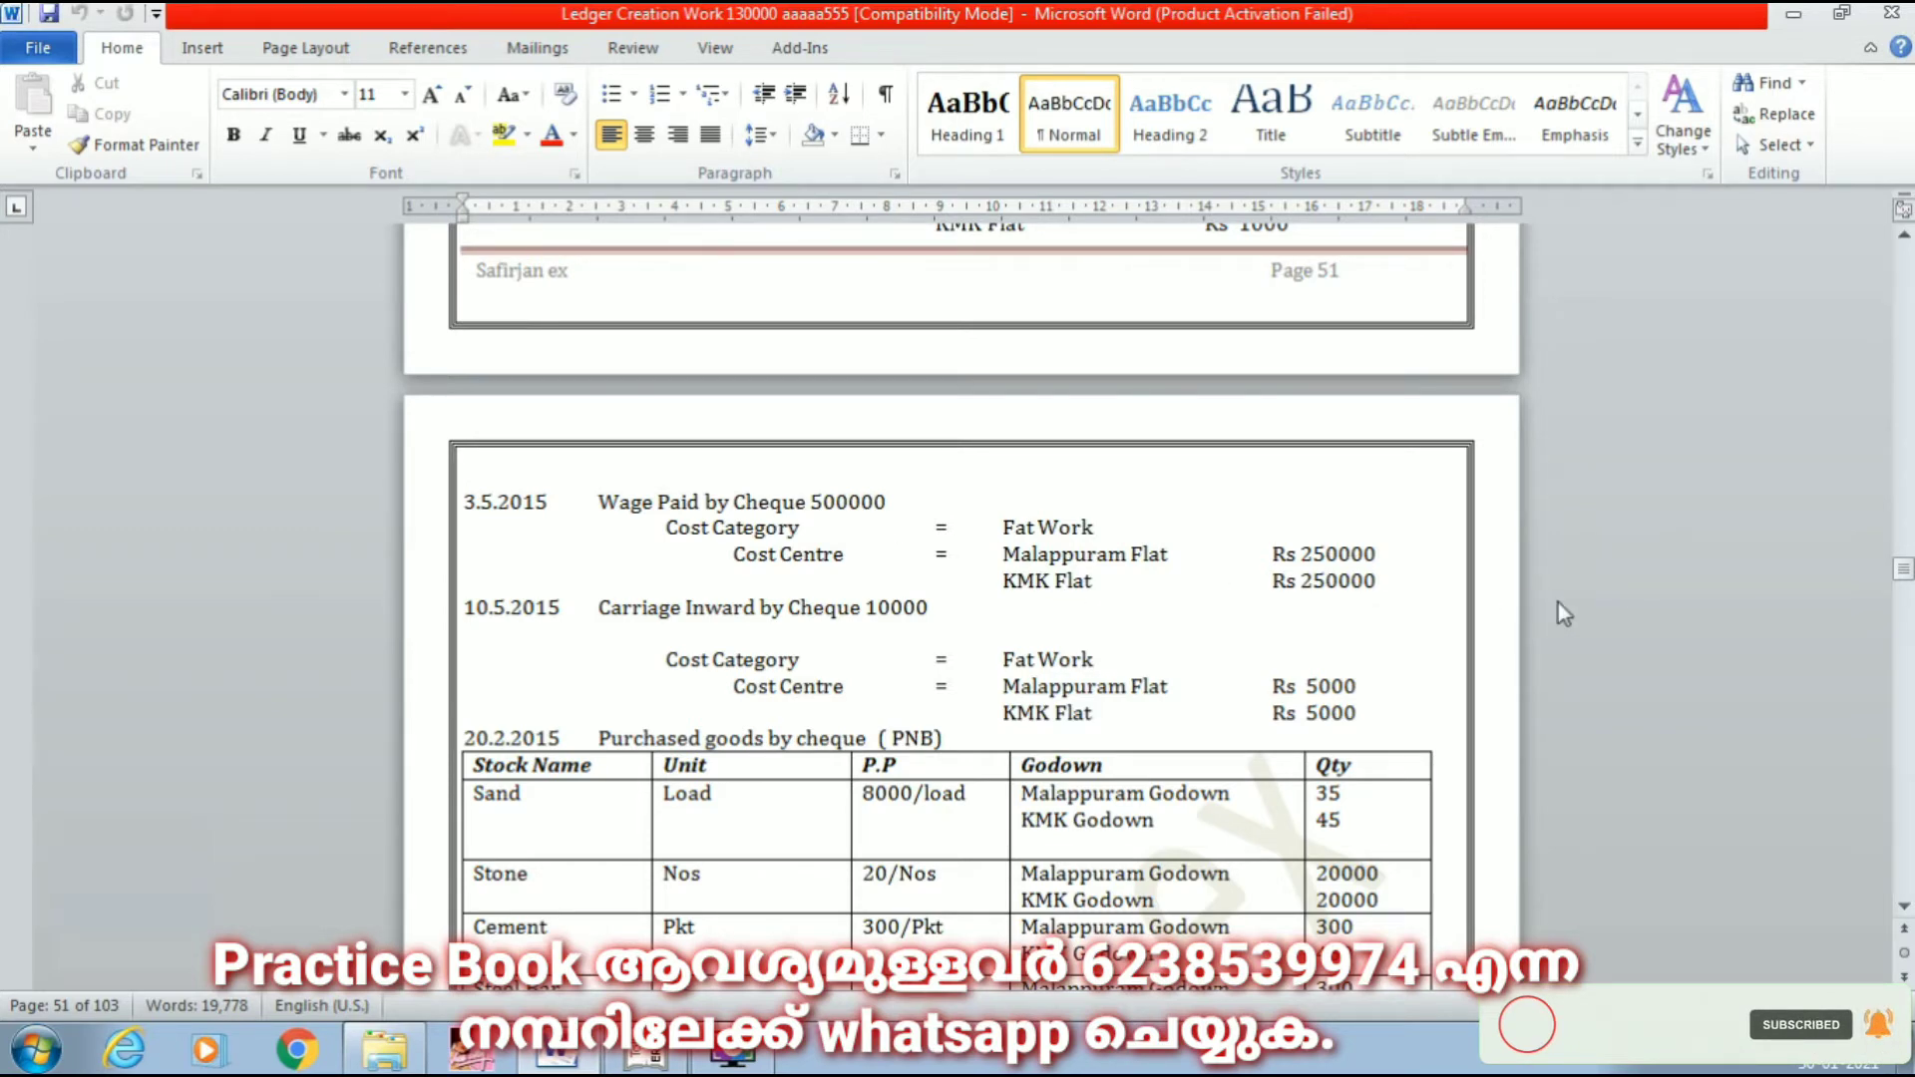
left_click(648, 1053)
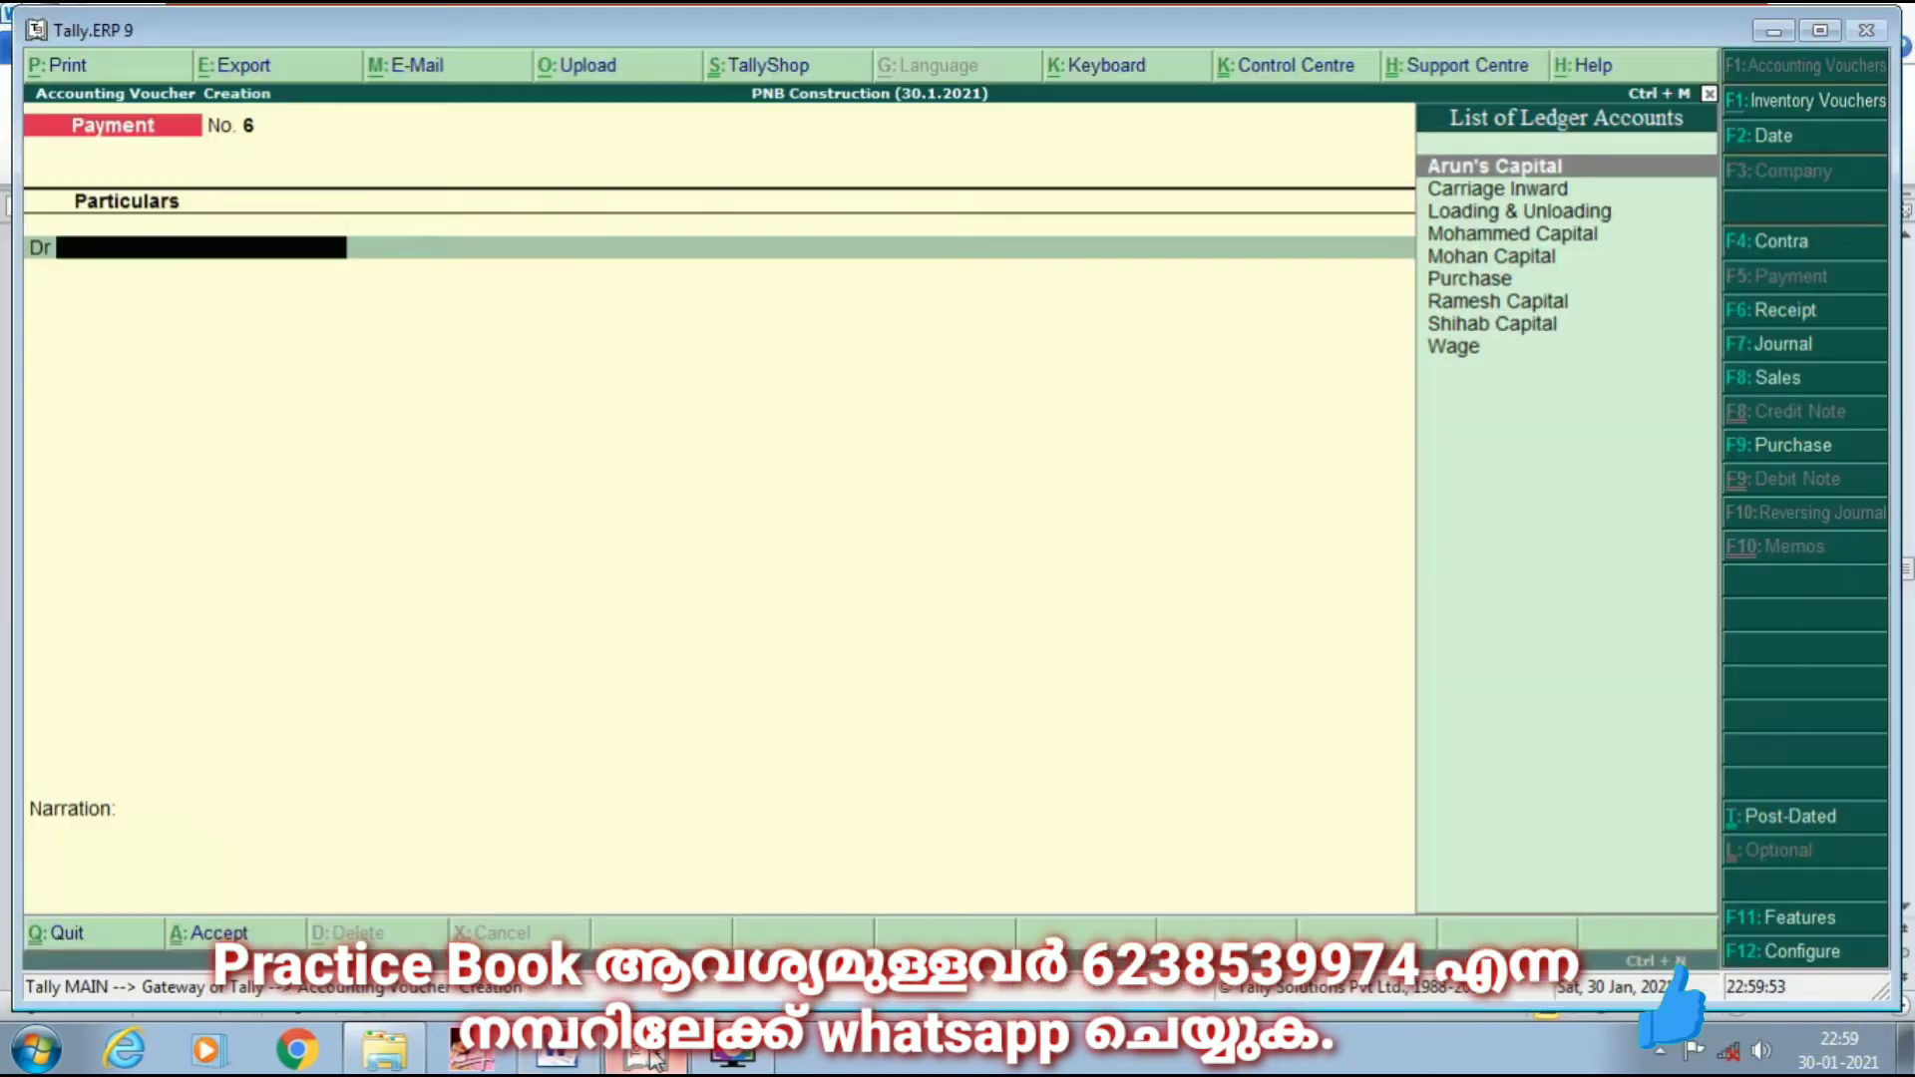
Step: Debit the Wage ledger with 5,00,000 in the new payment voucher
type("W")
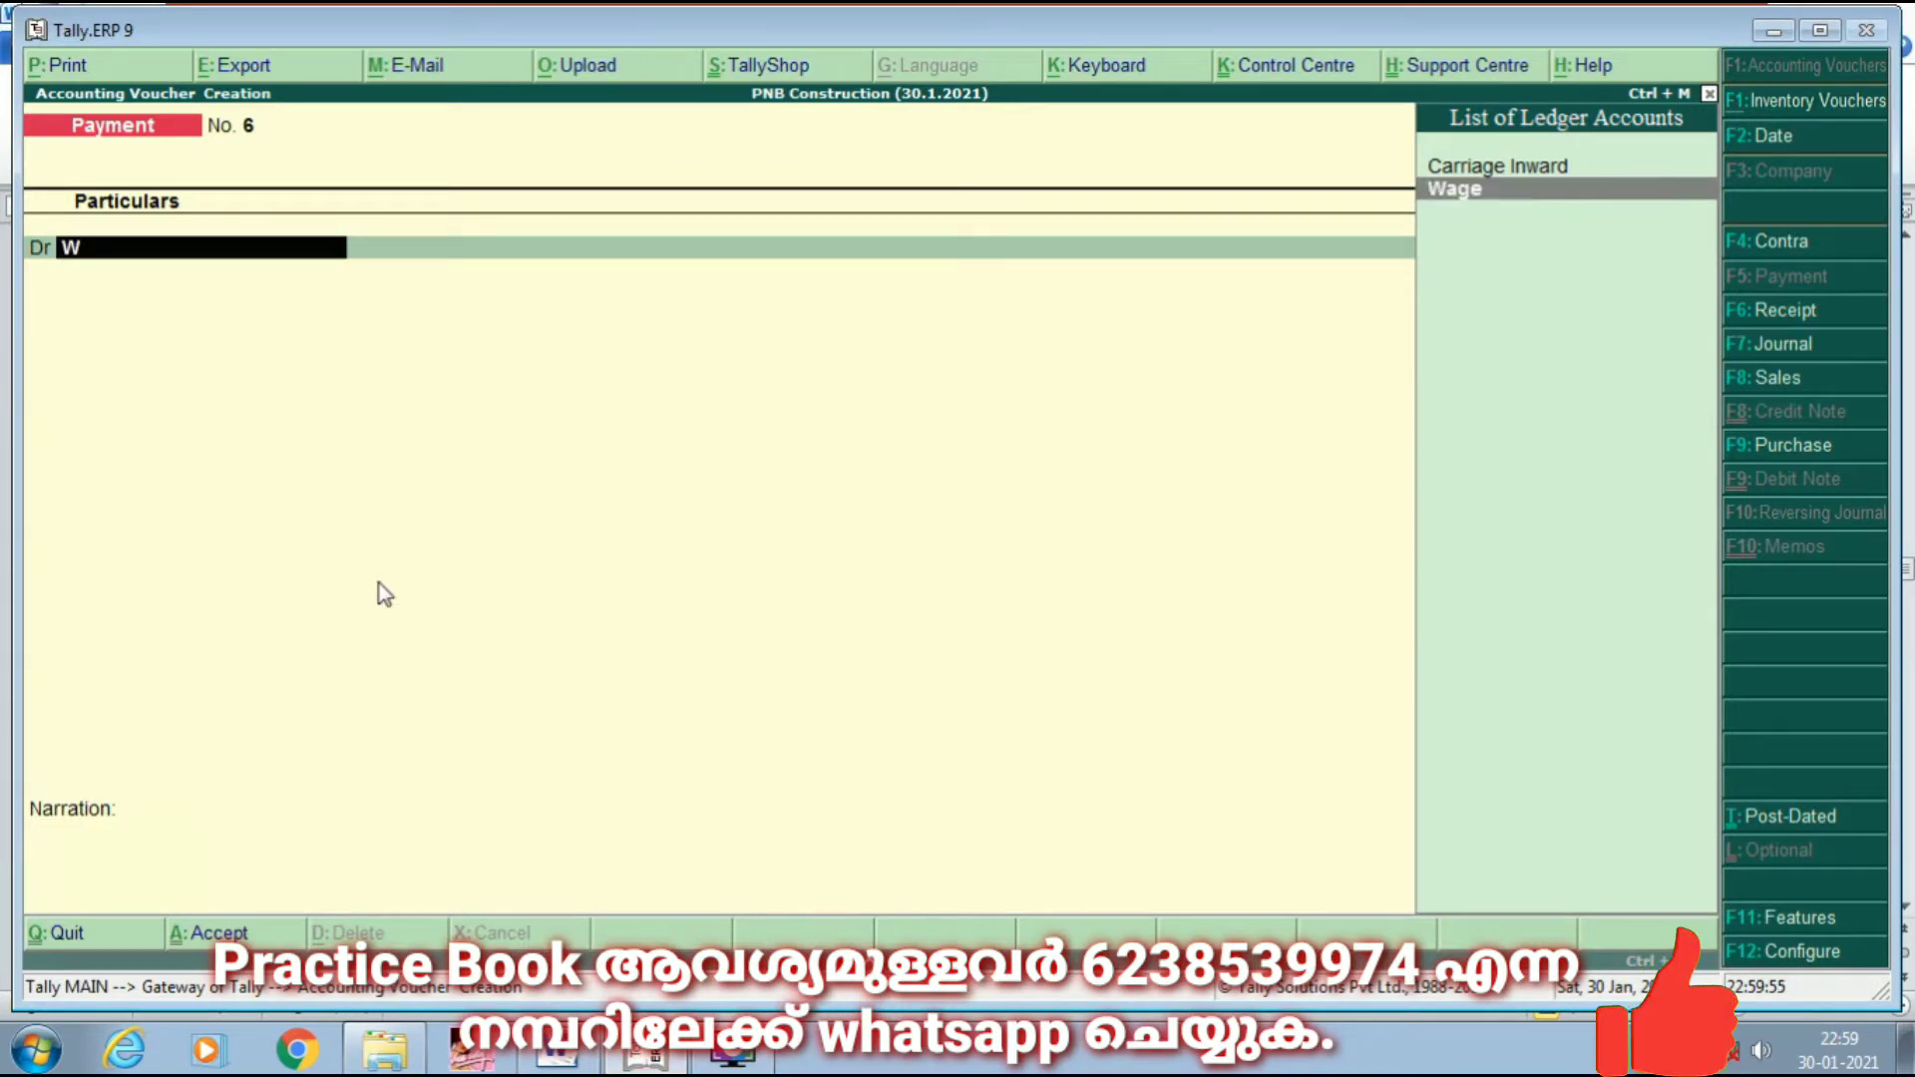
key("Return")
type("5")
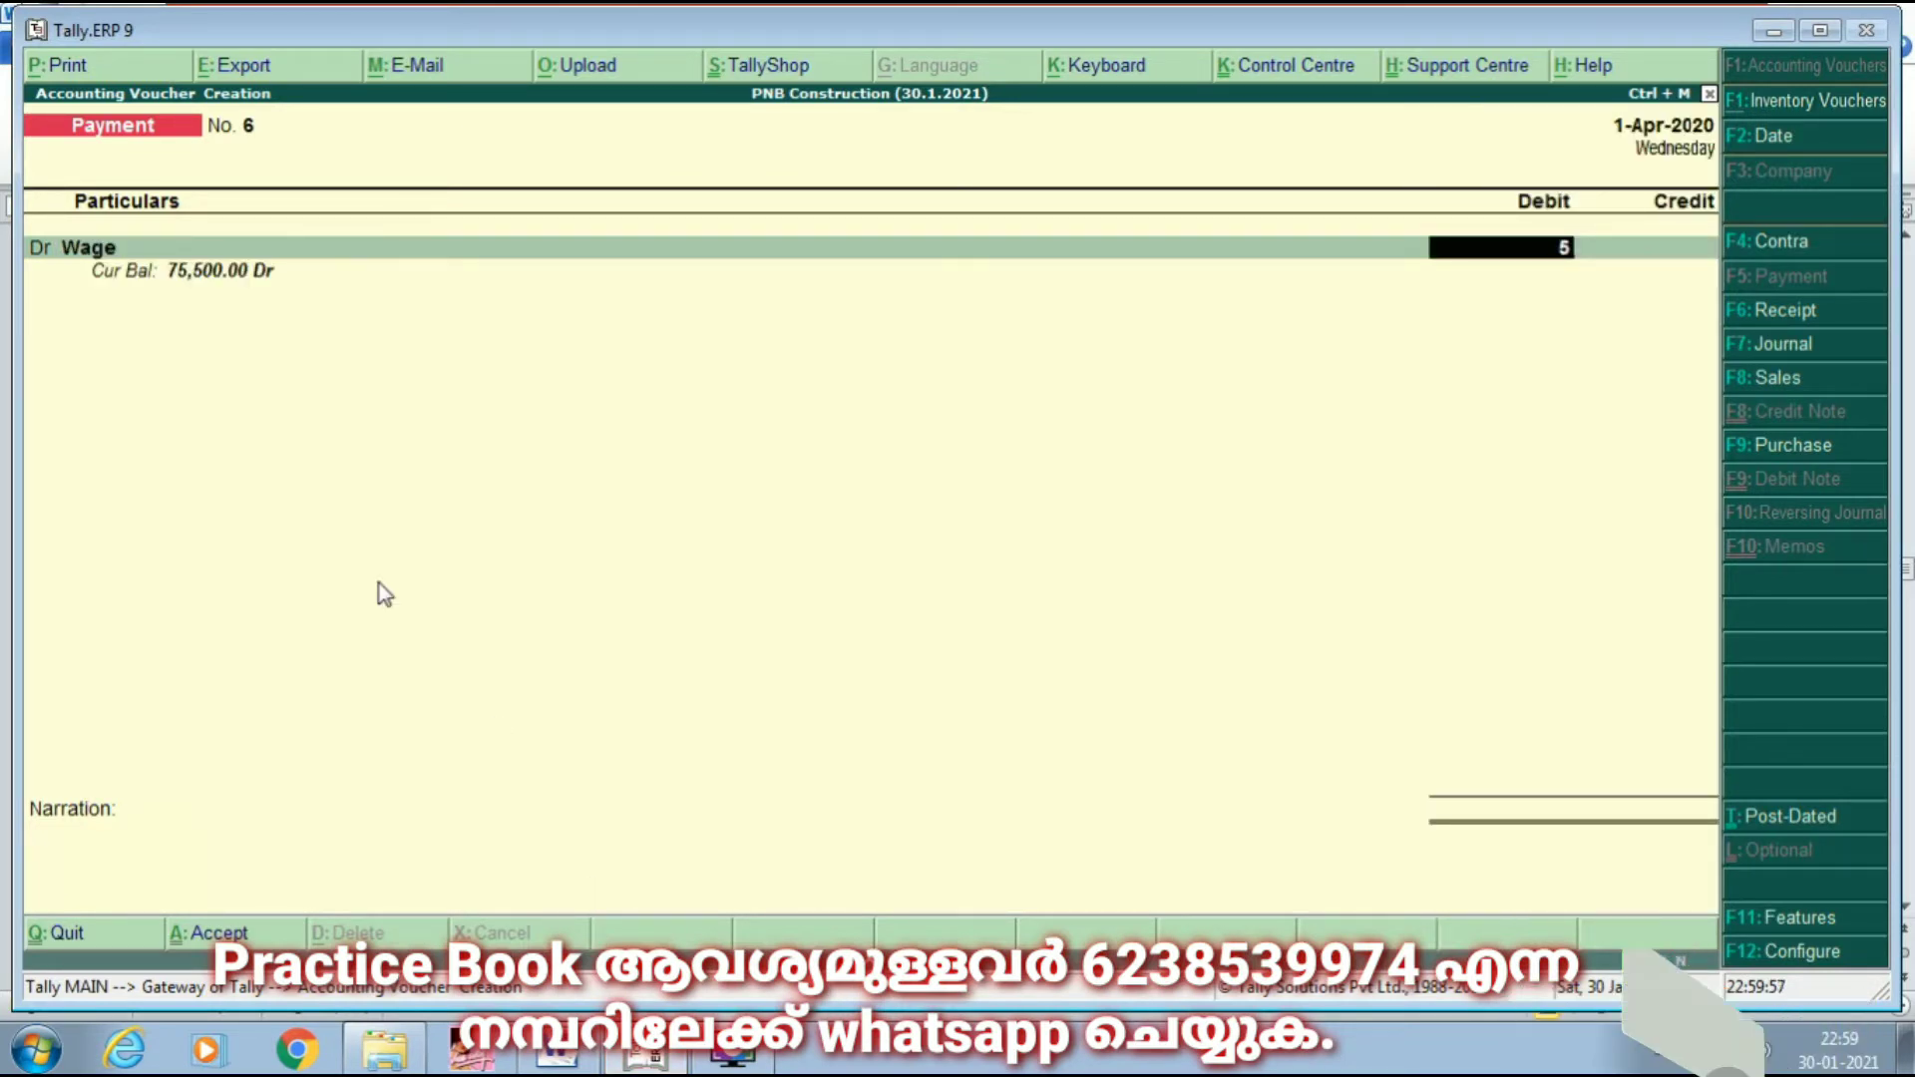
type(",00,000")
key("Return")
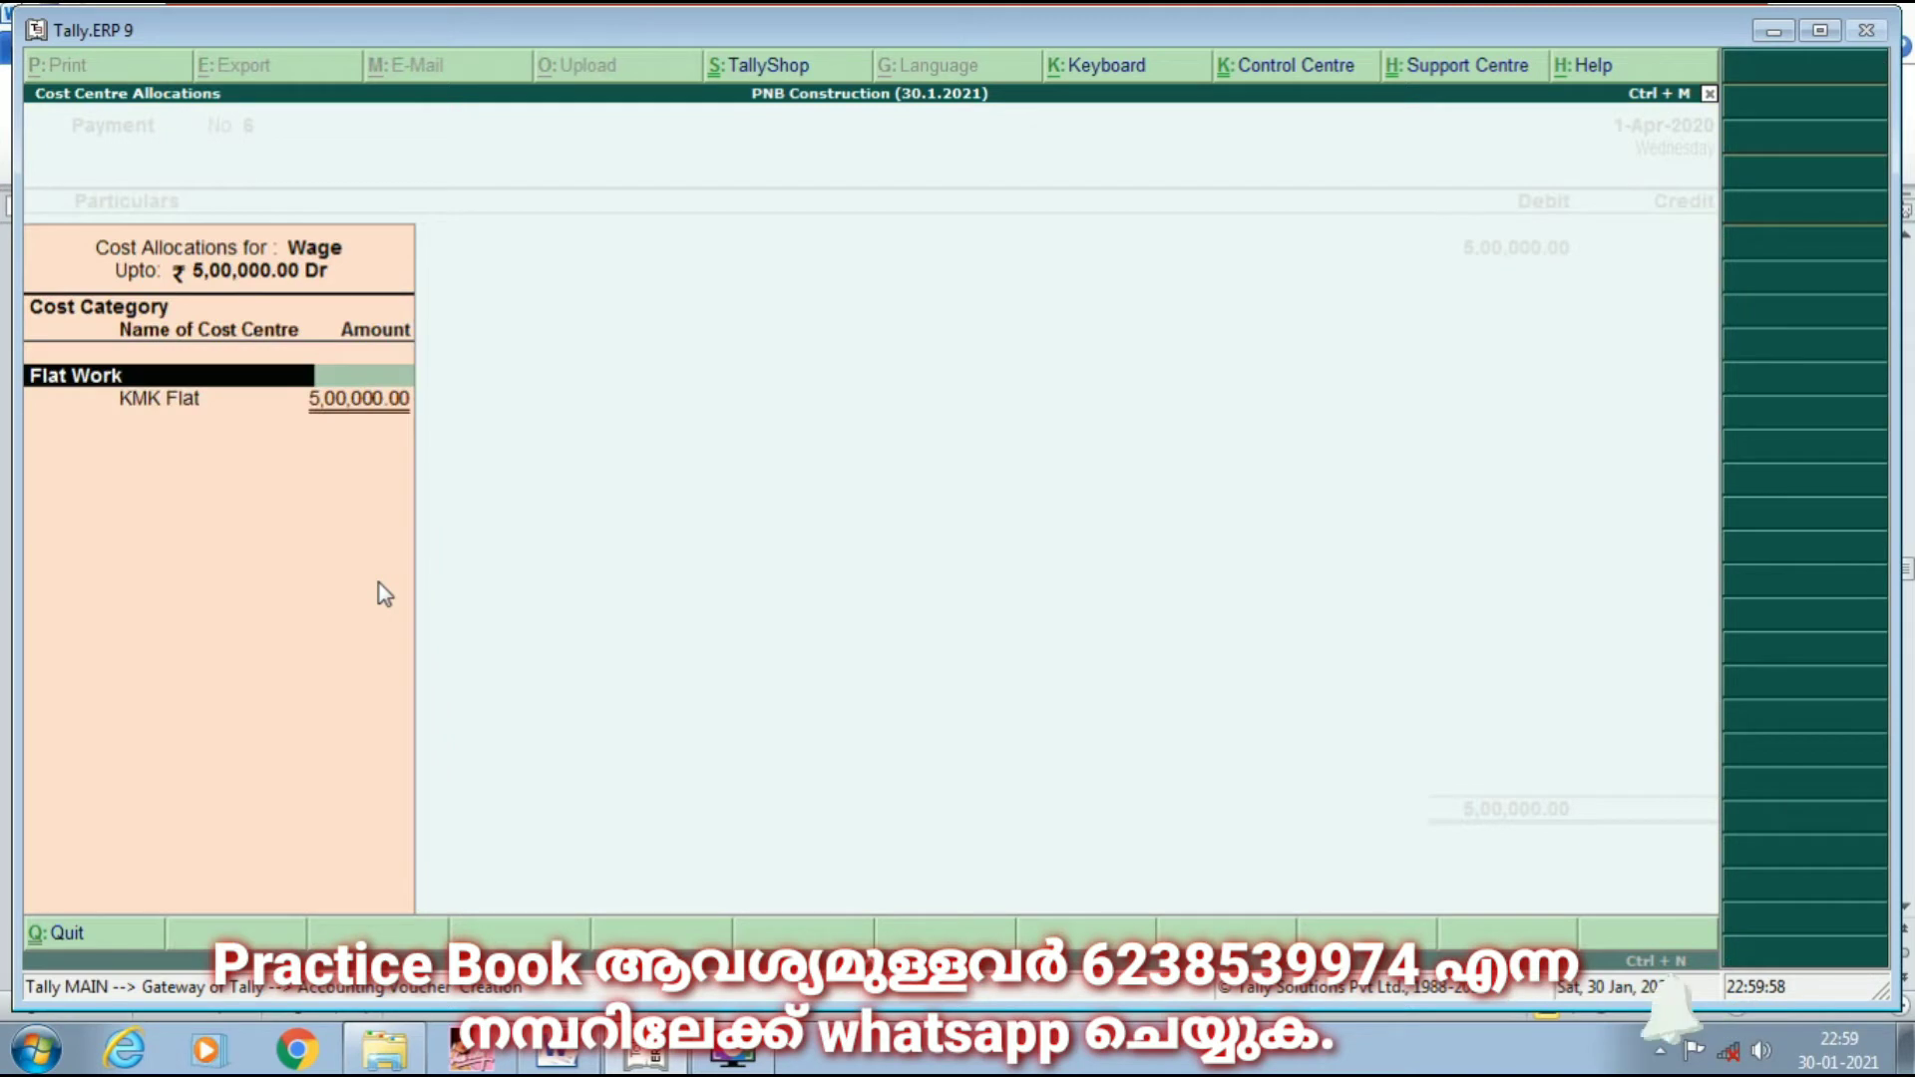
Step: Allocate the wage under the Flat Work cost category as 2,50,000 to KMK Flat and 2,50,000 to Malappuram Flat
key("Return")
key("Return")
type("2,5")
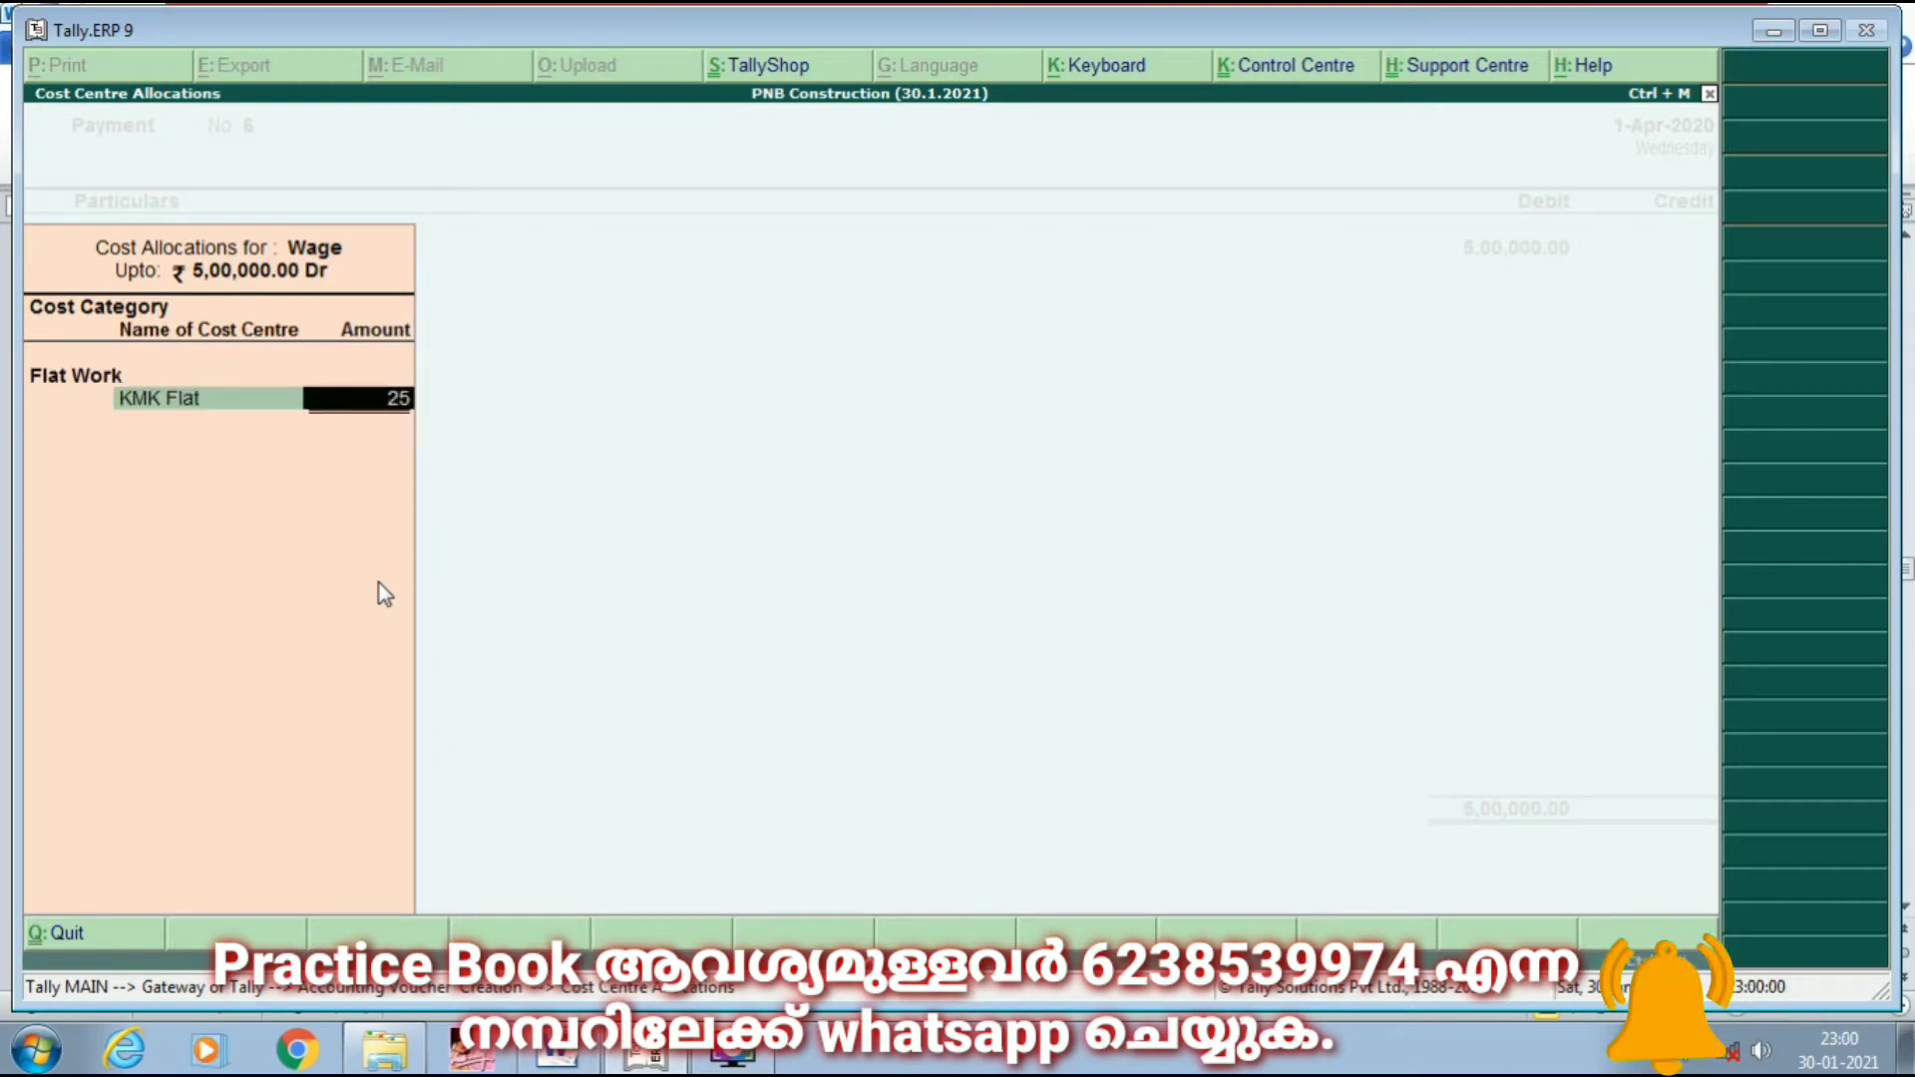
type("0,000")
key("Return")
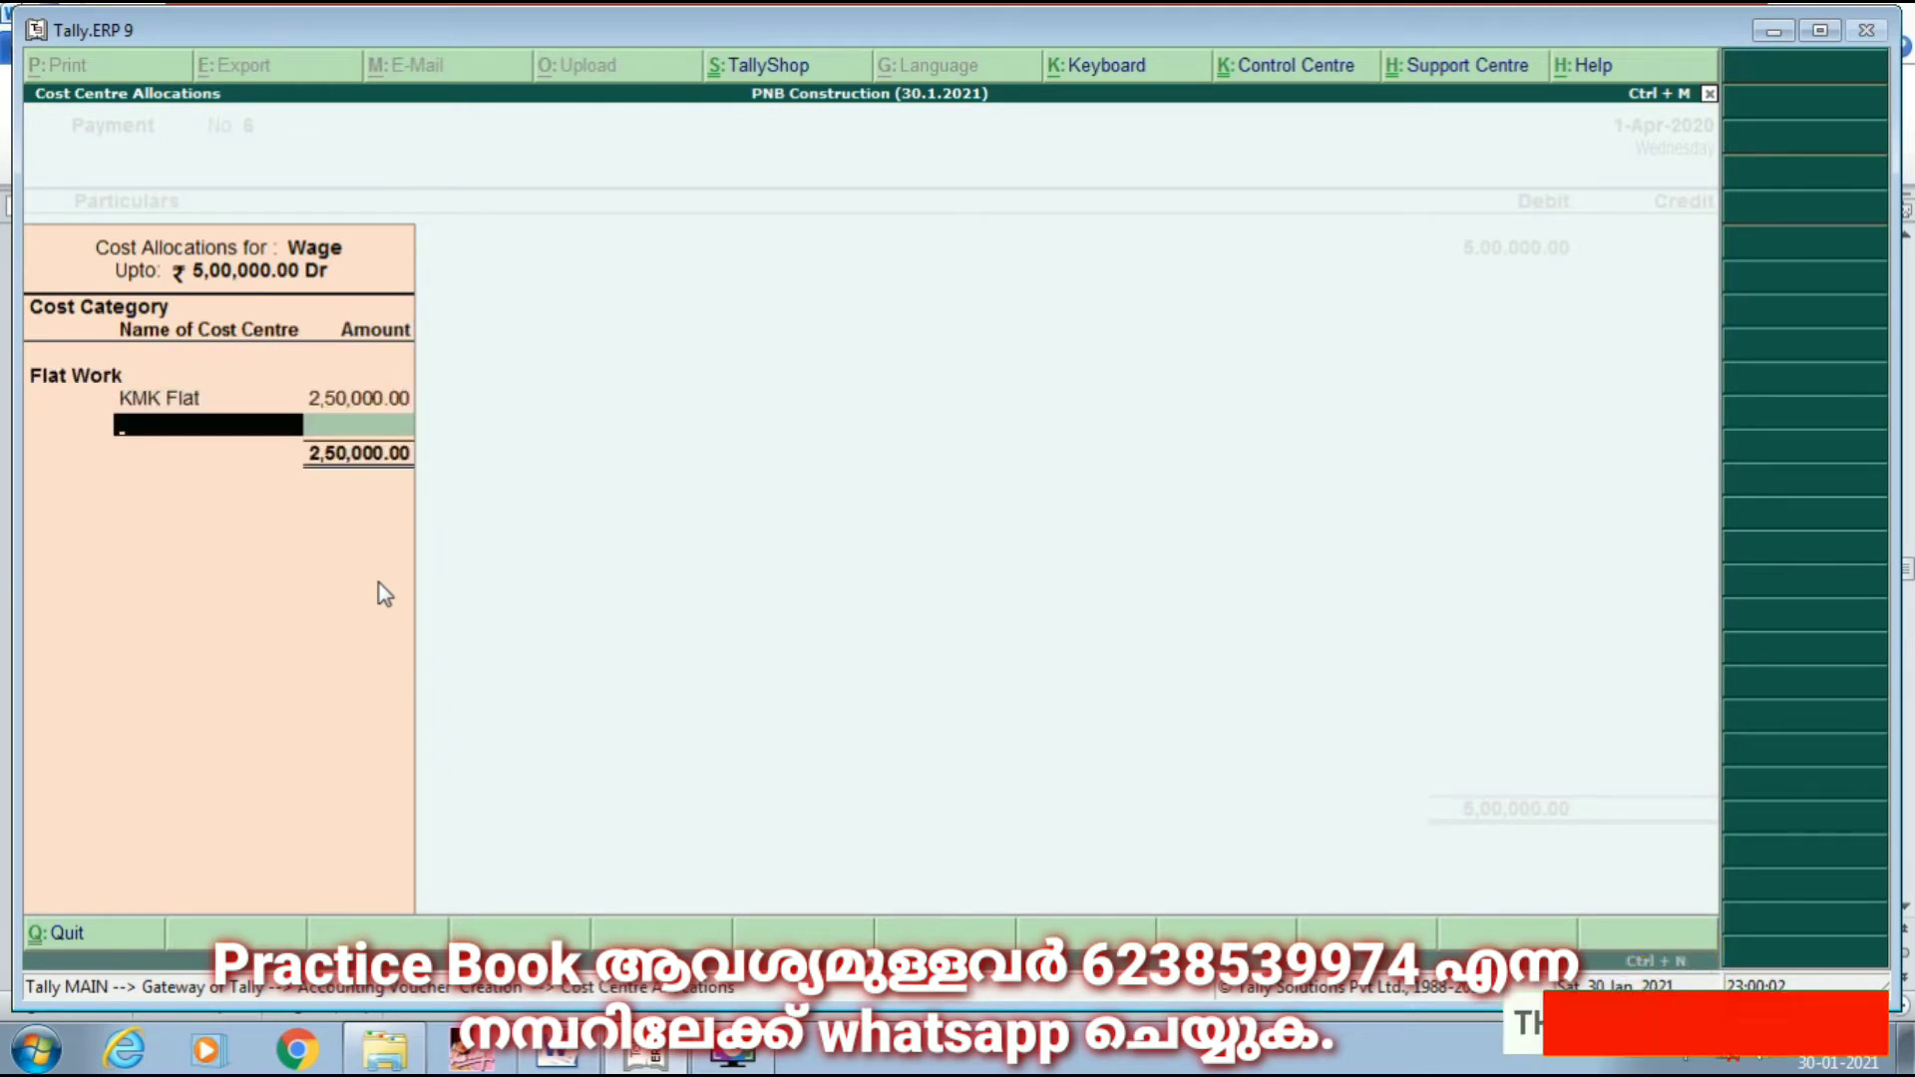
key("Down")
key("Return")
key("Return")
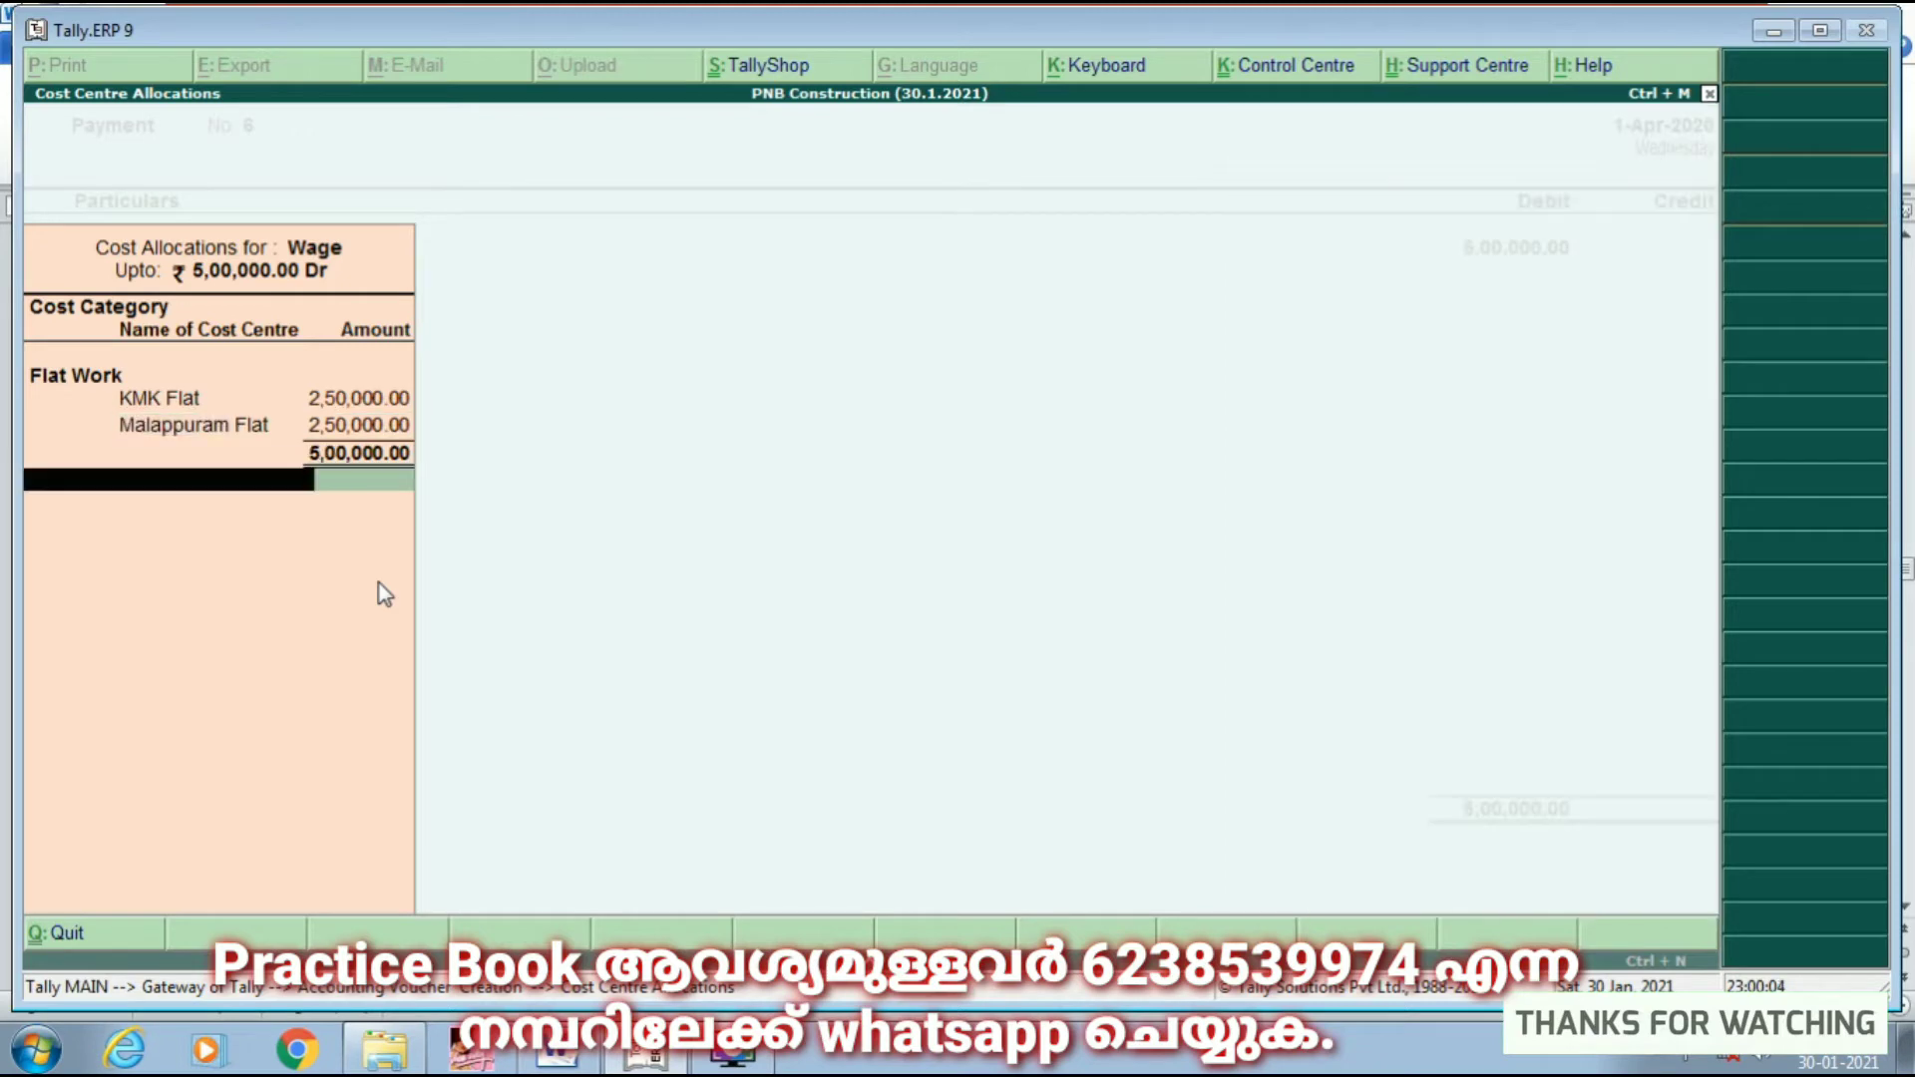
Step: Credit PNB with 5,00,000 as a cheque transaction, leave the narration blank and accept the wage payment
key("Return")
key("Return")
key("Return")
key("Return")
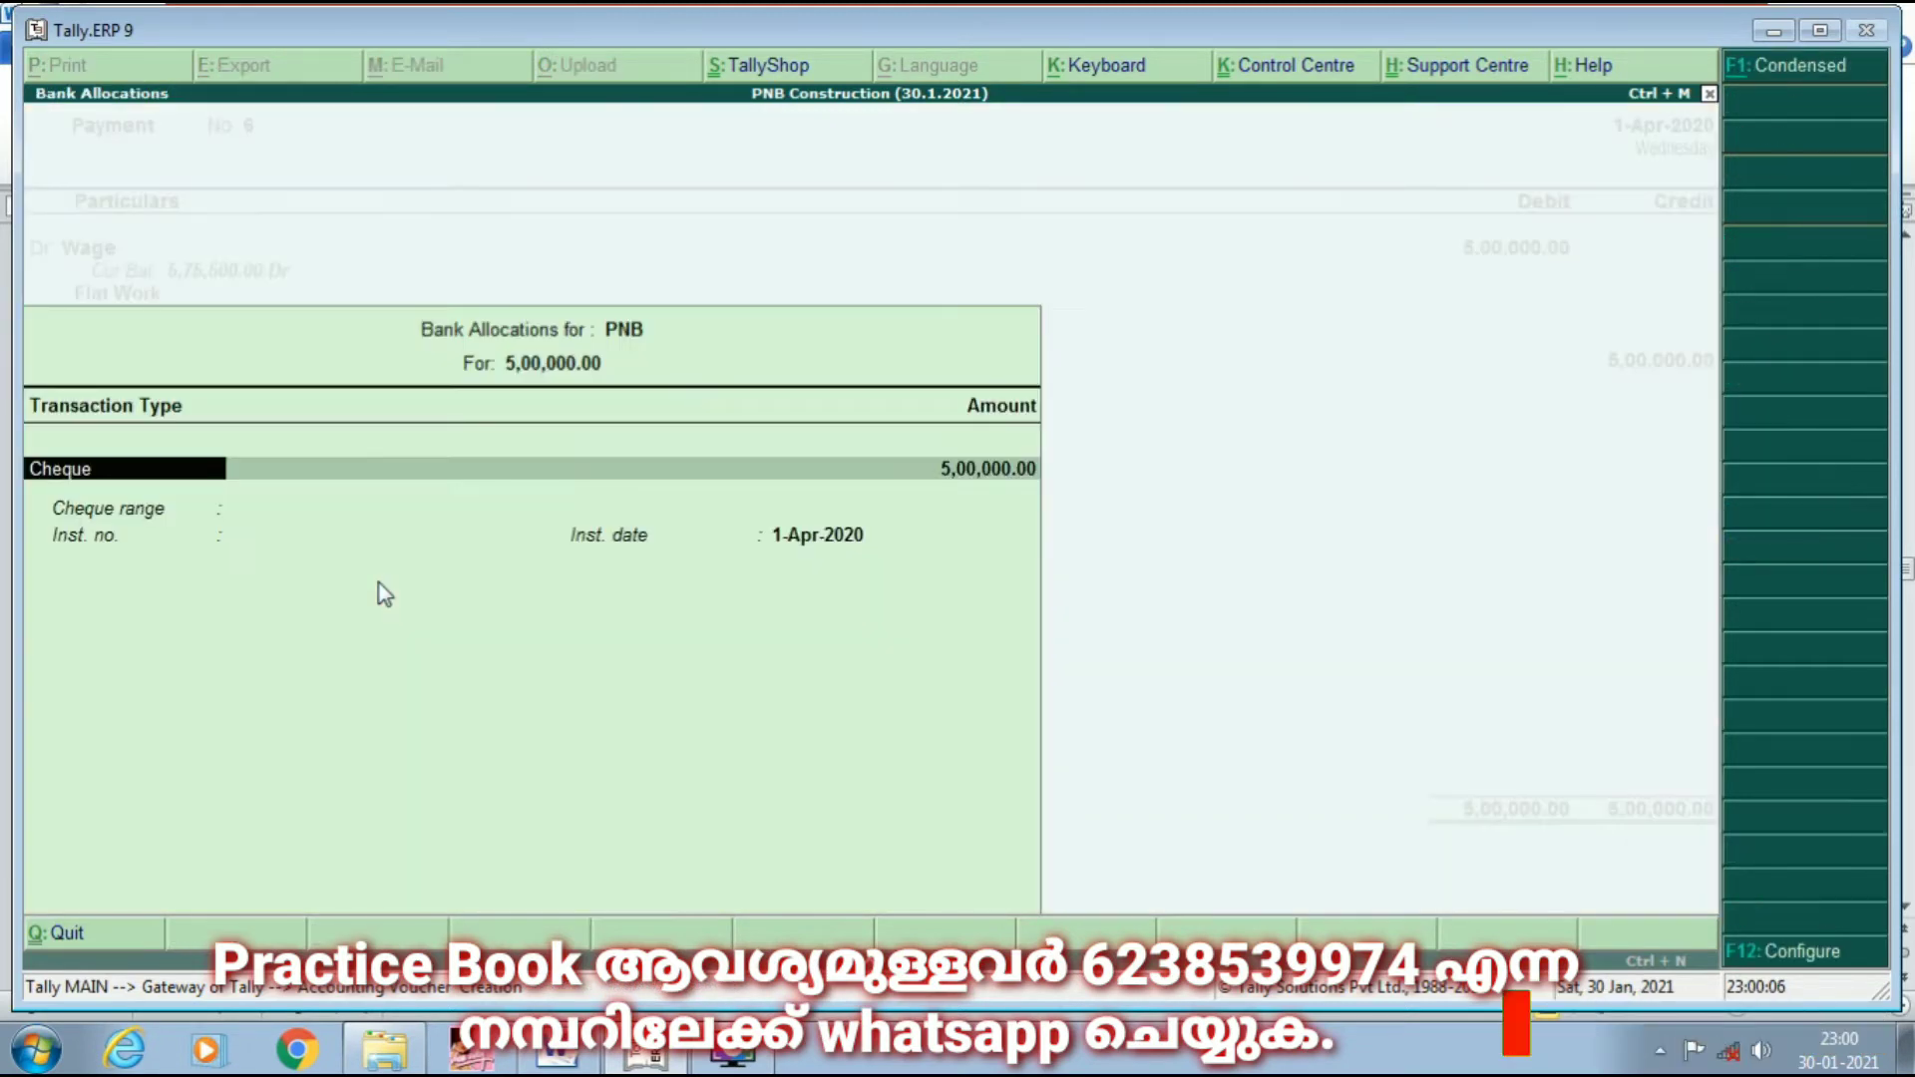
key("Return")
key("Return")
key("Return")
key("Return")
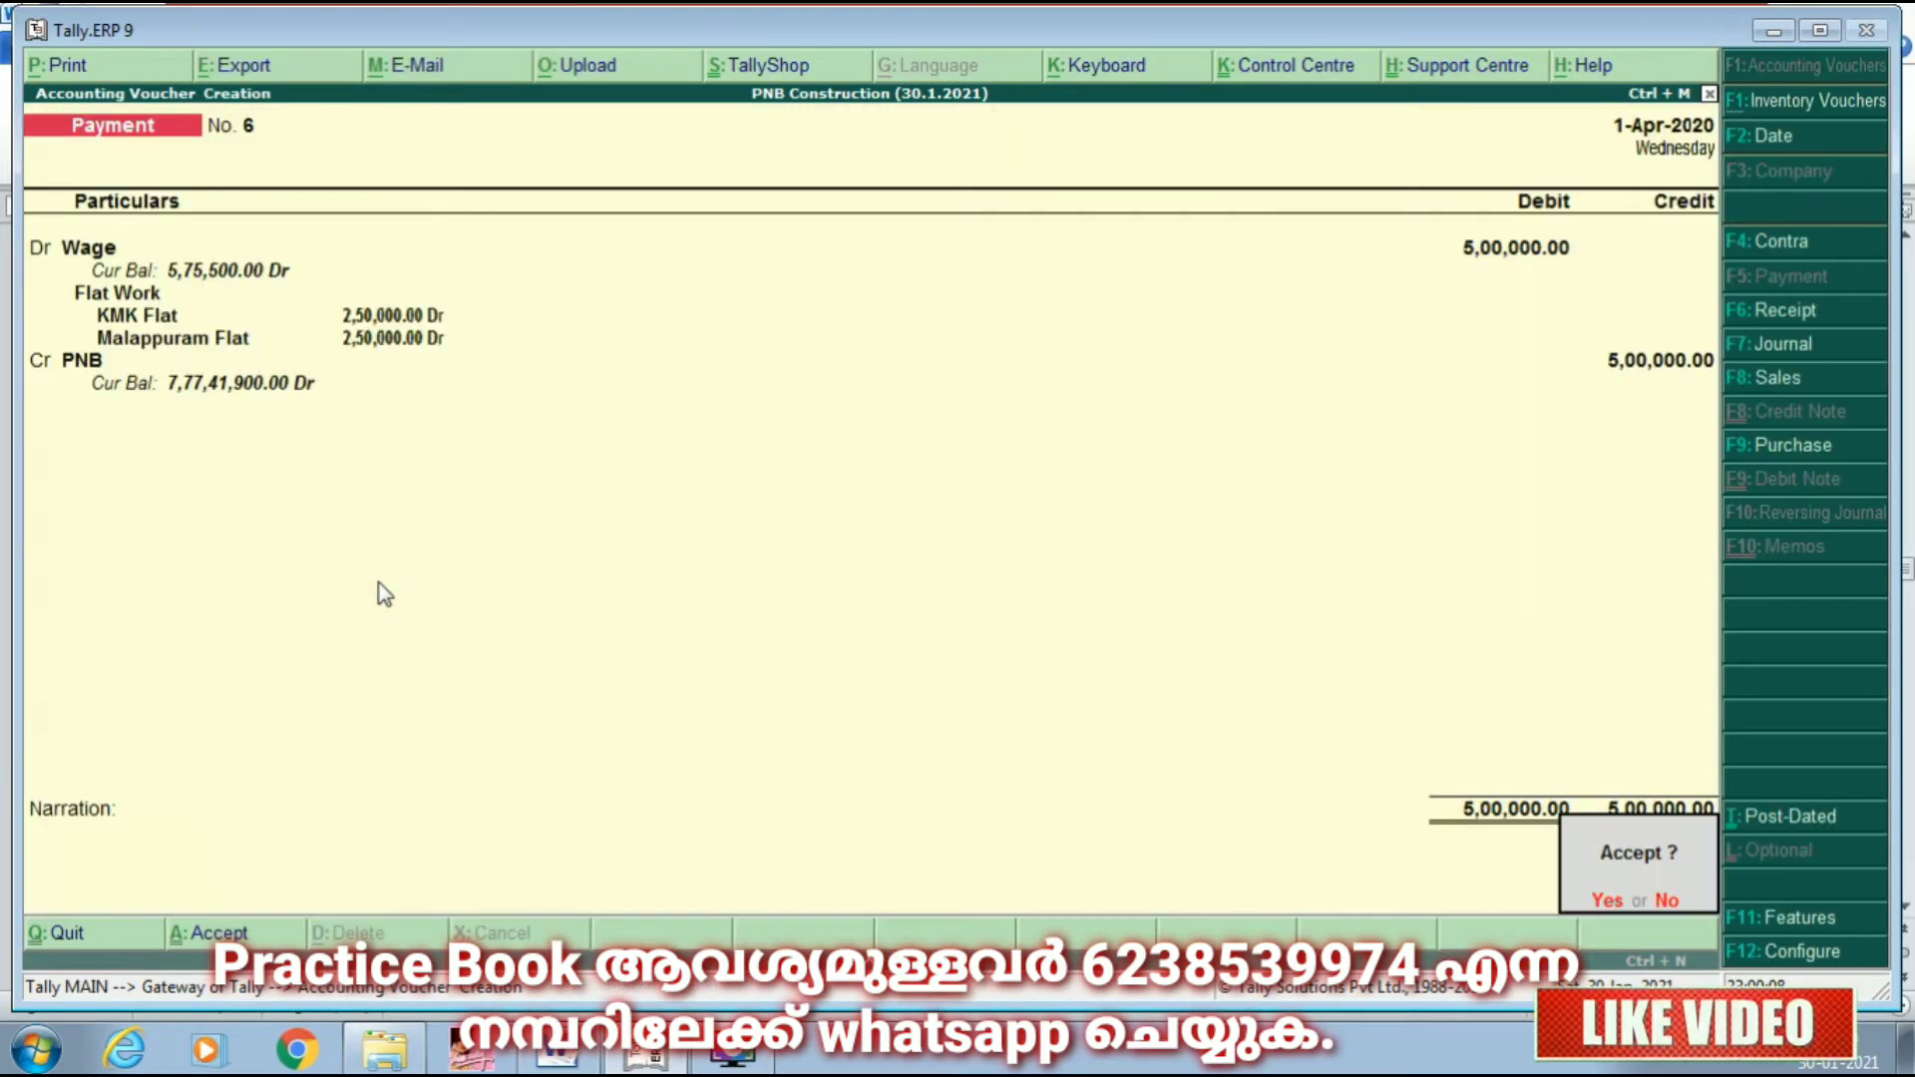
key("Return")
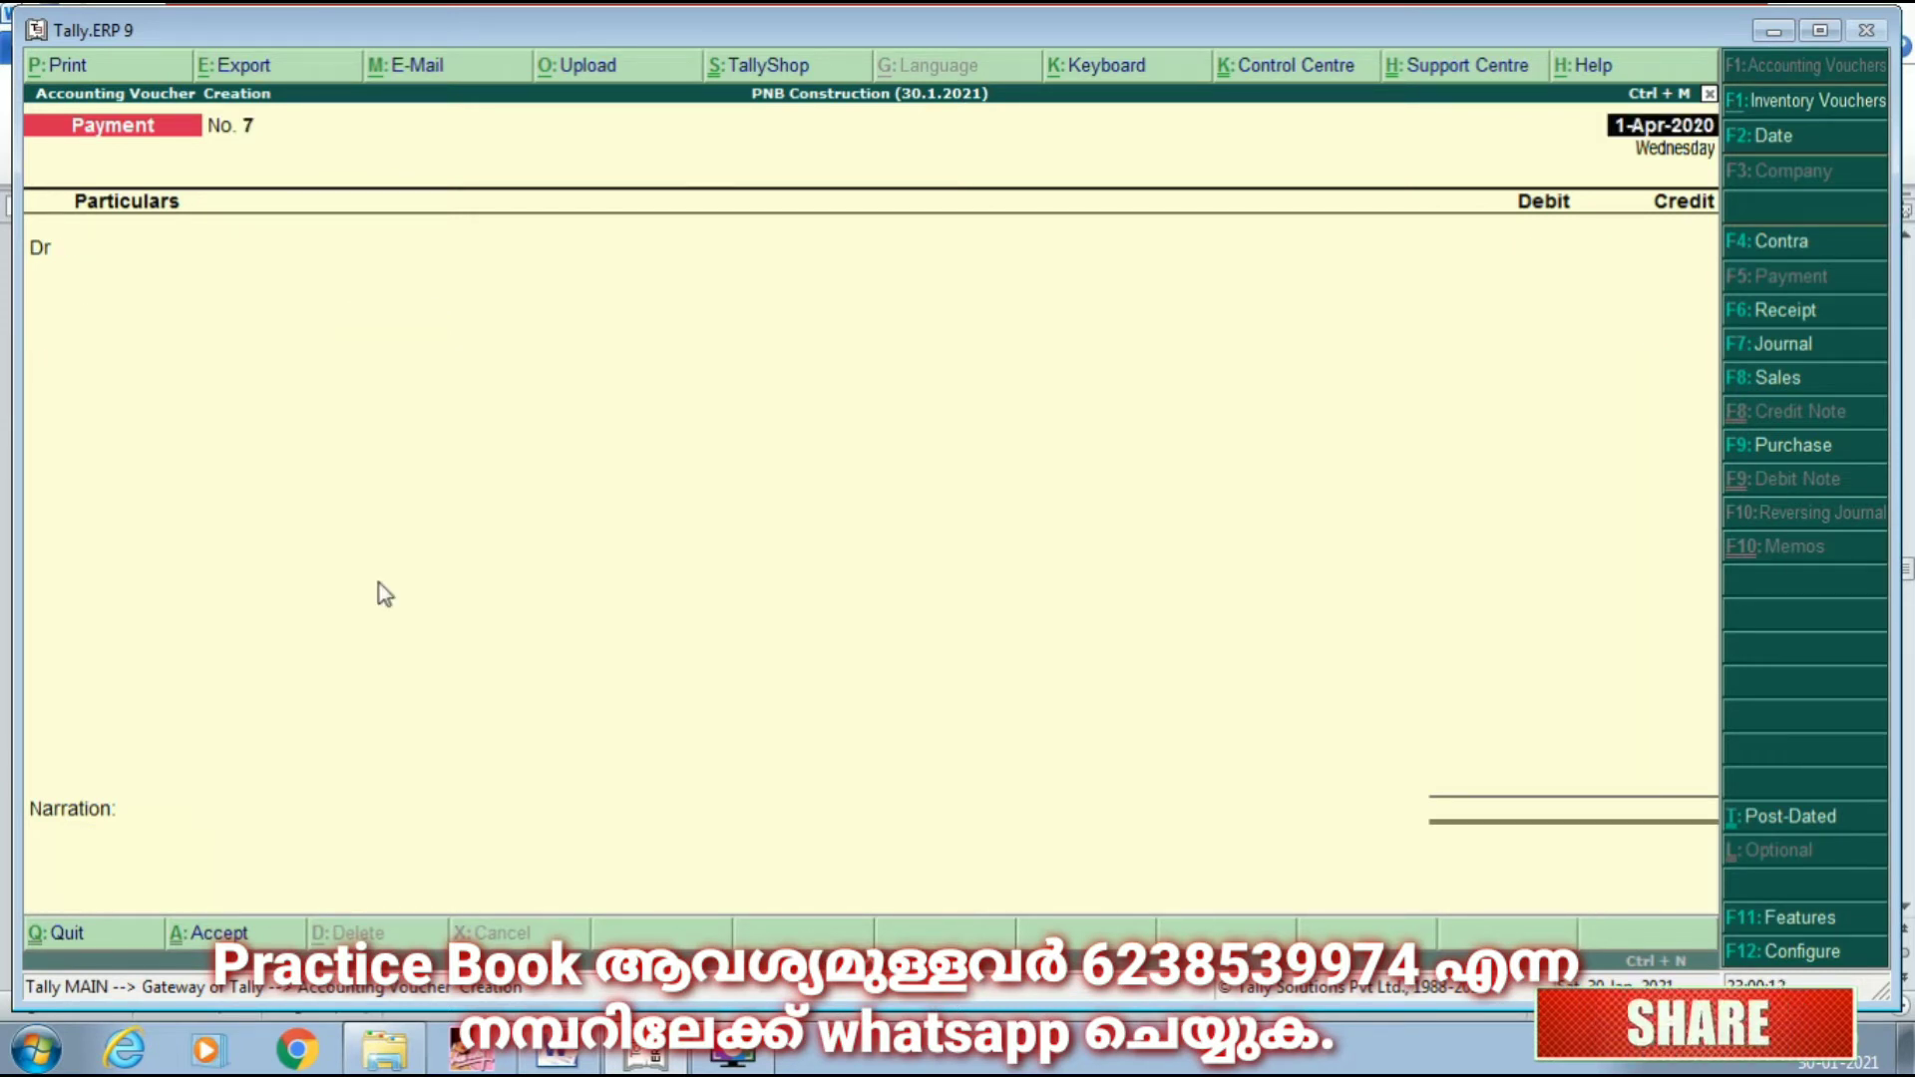
Step: Switch to the Word exercise, read the 10.5.2015 carriage inward entry with its cost centre split, and return to Tally.ERP 9
left_click(563, 1052)
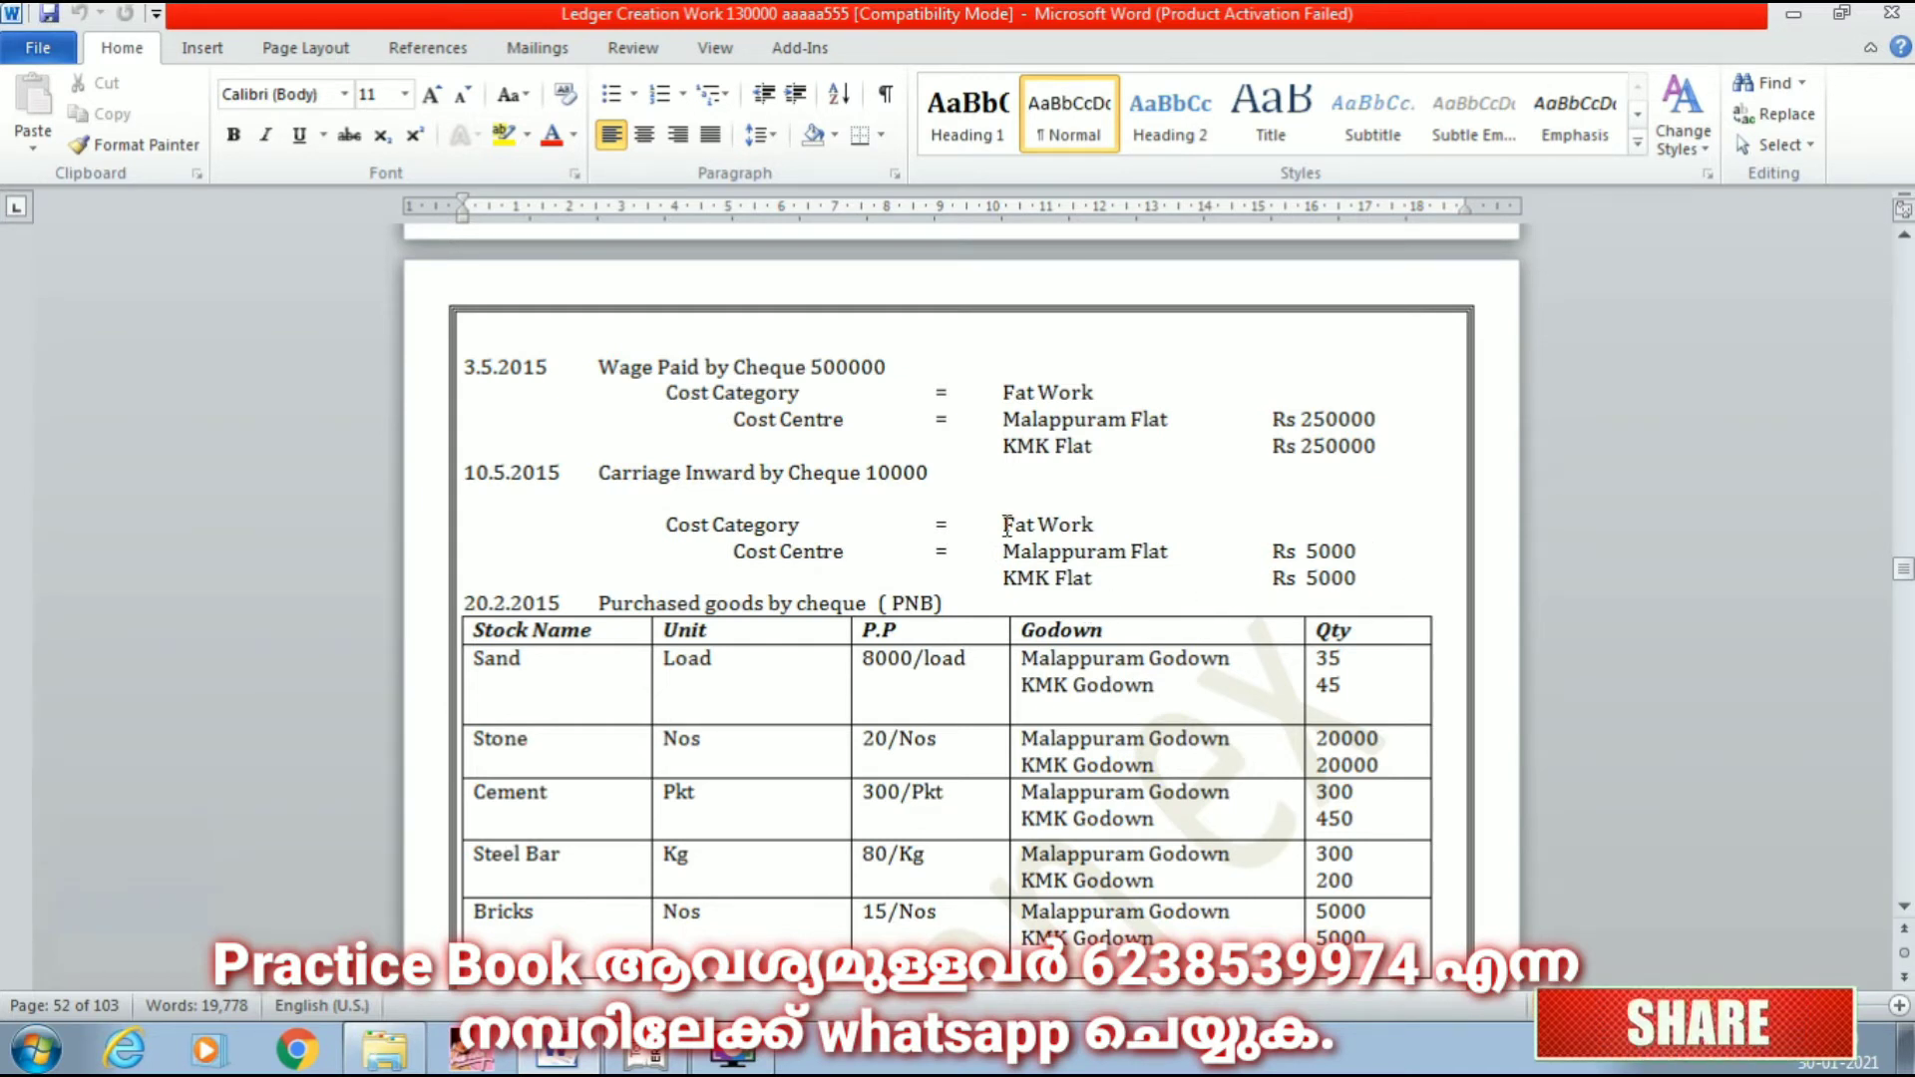
scroll(1170, 605, "down", 3)
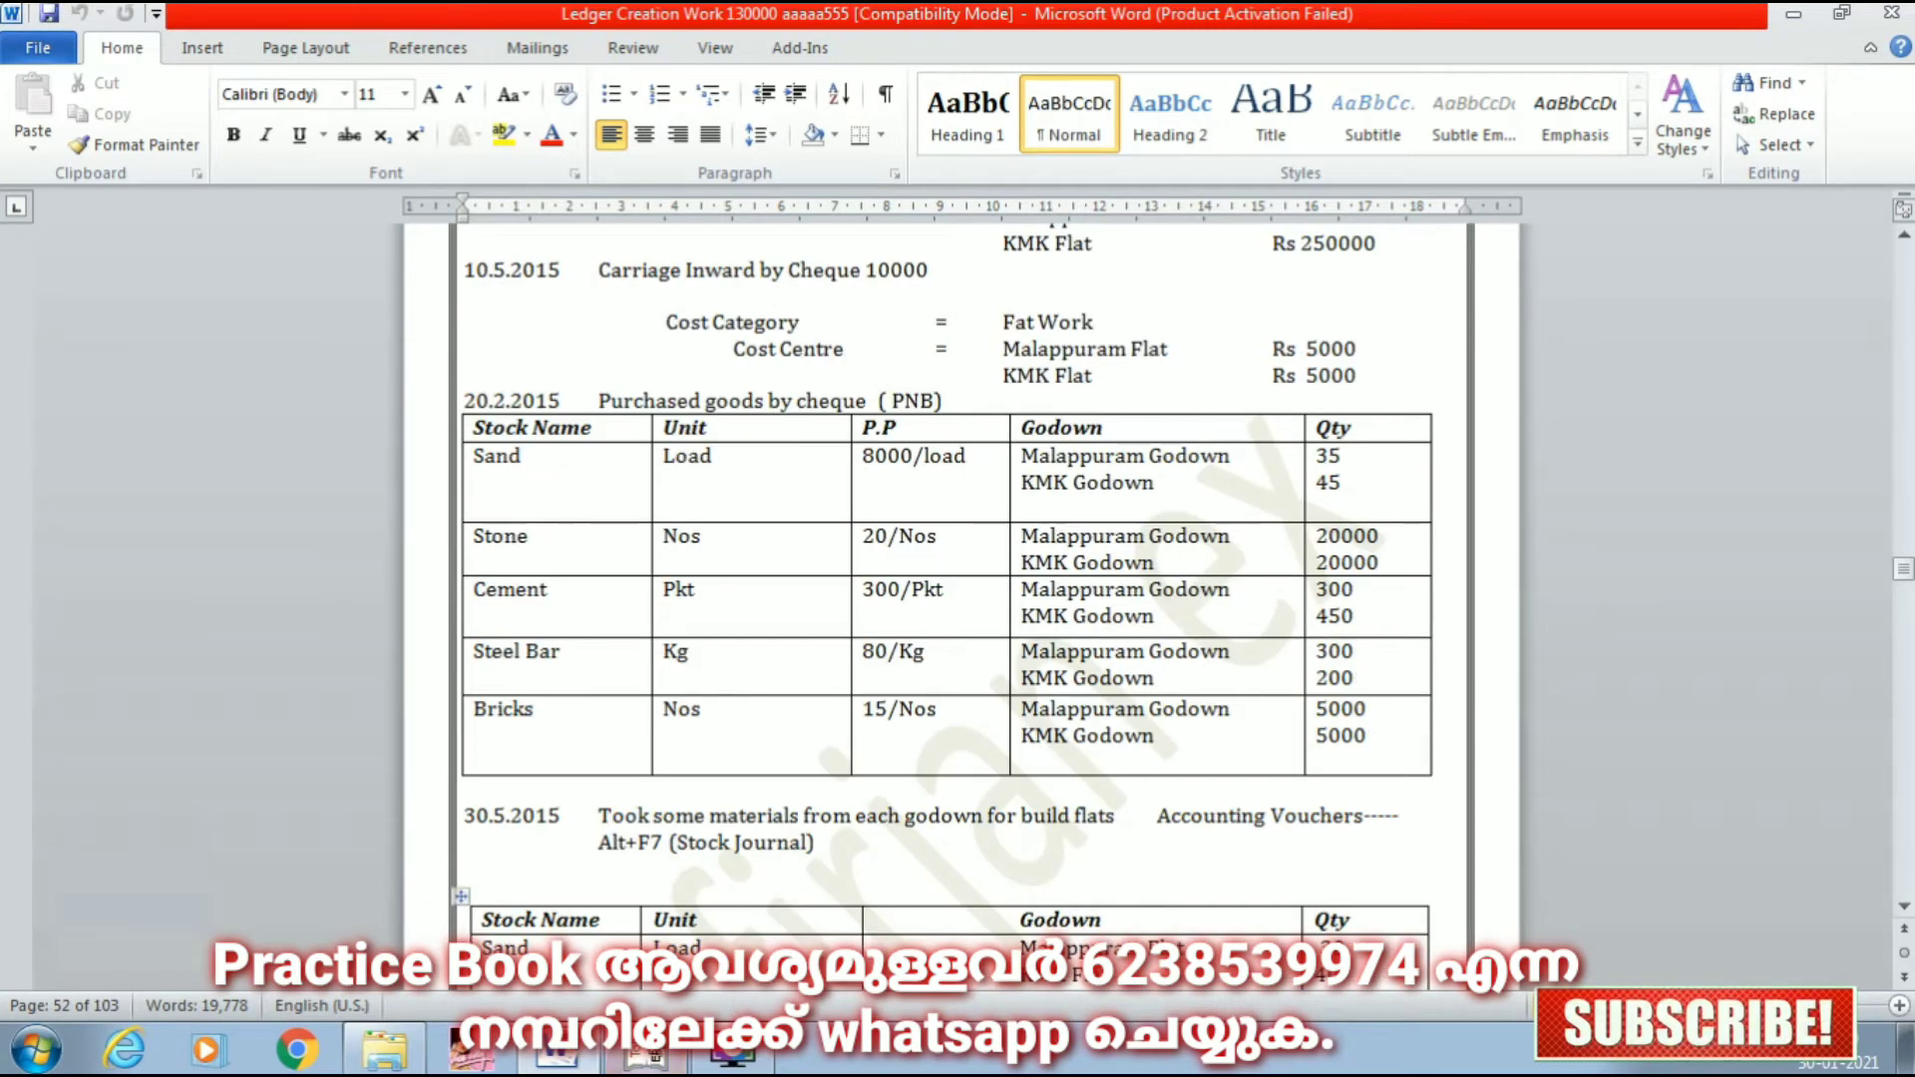
key("alt+Tab")
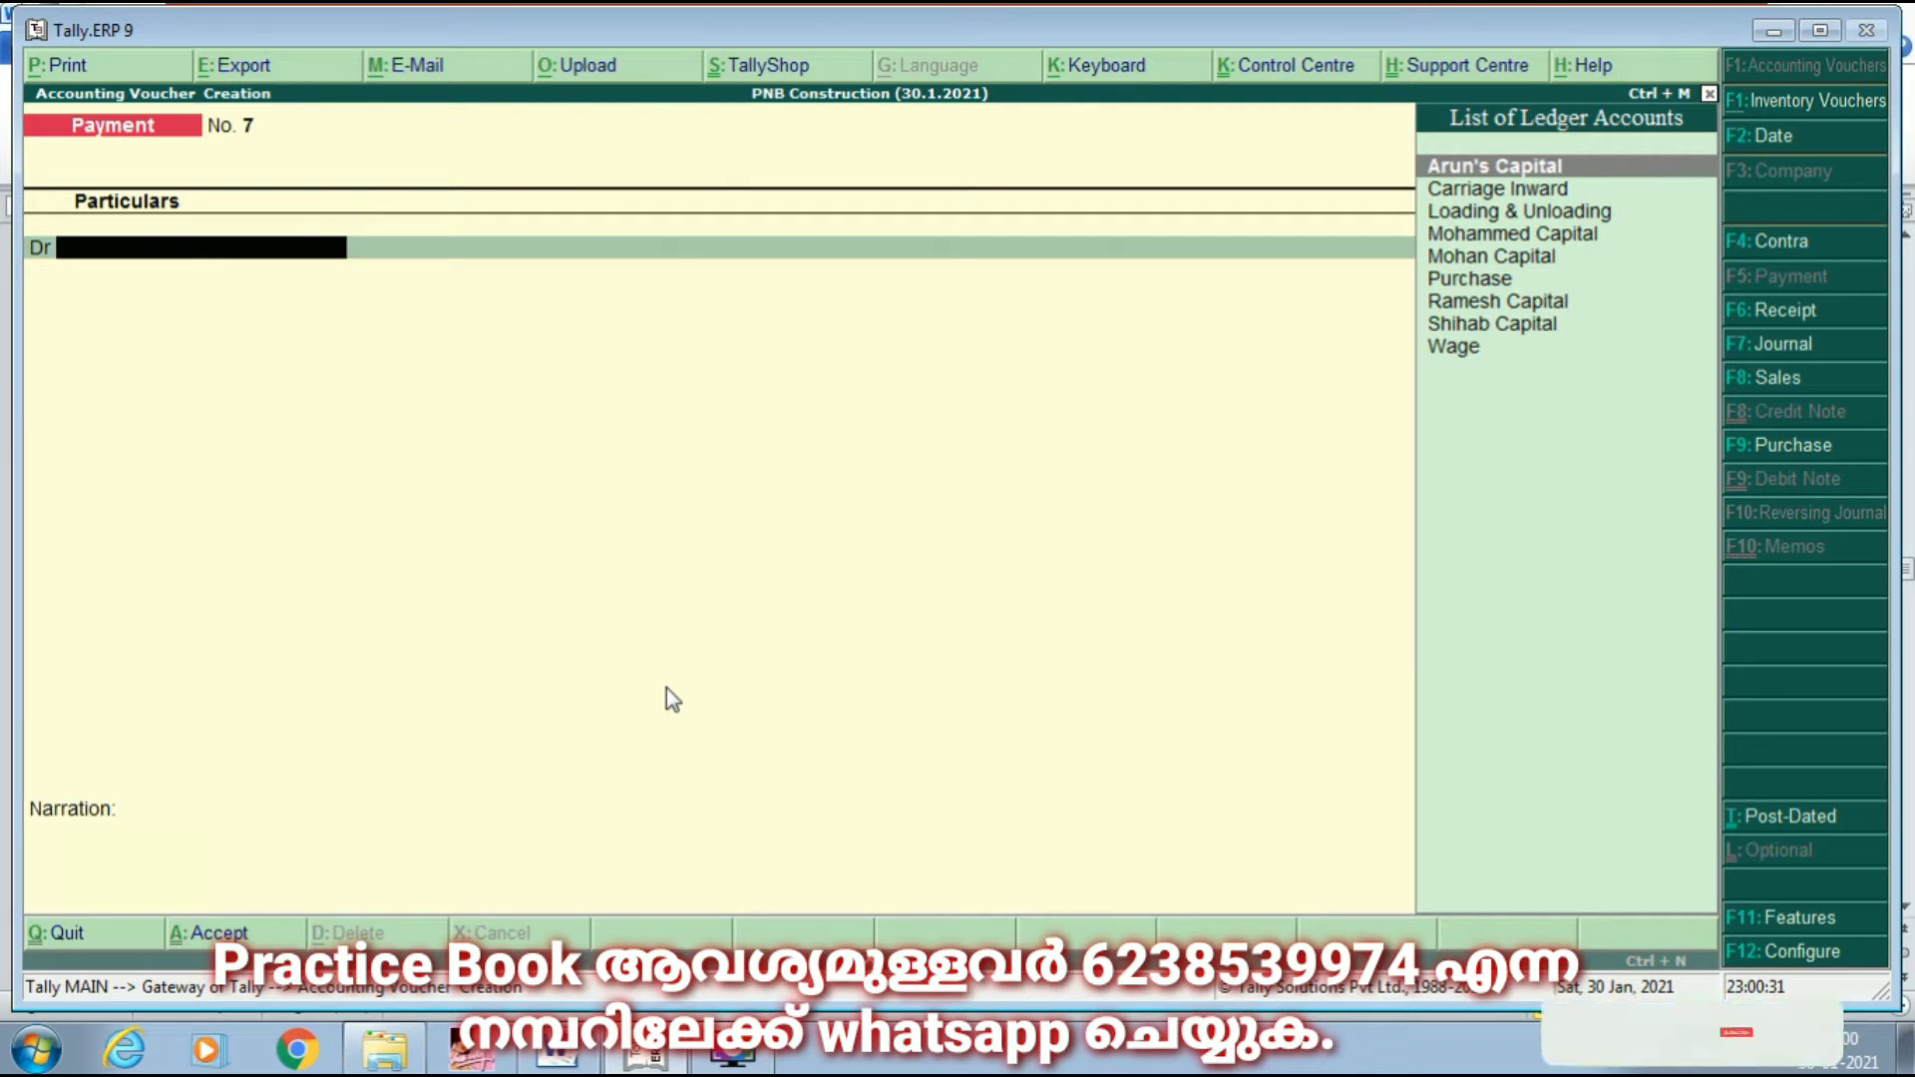
Step: Debit the Carriage Inward ledger with 10,000 in the new payment voucher
type("C")
key("Return")
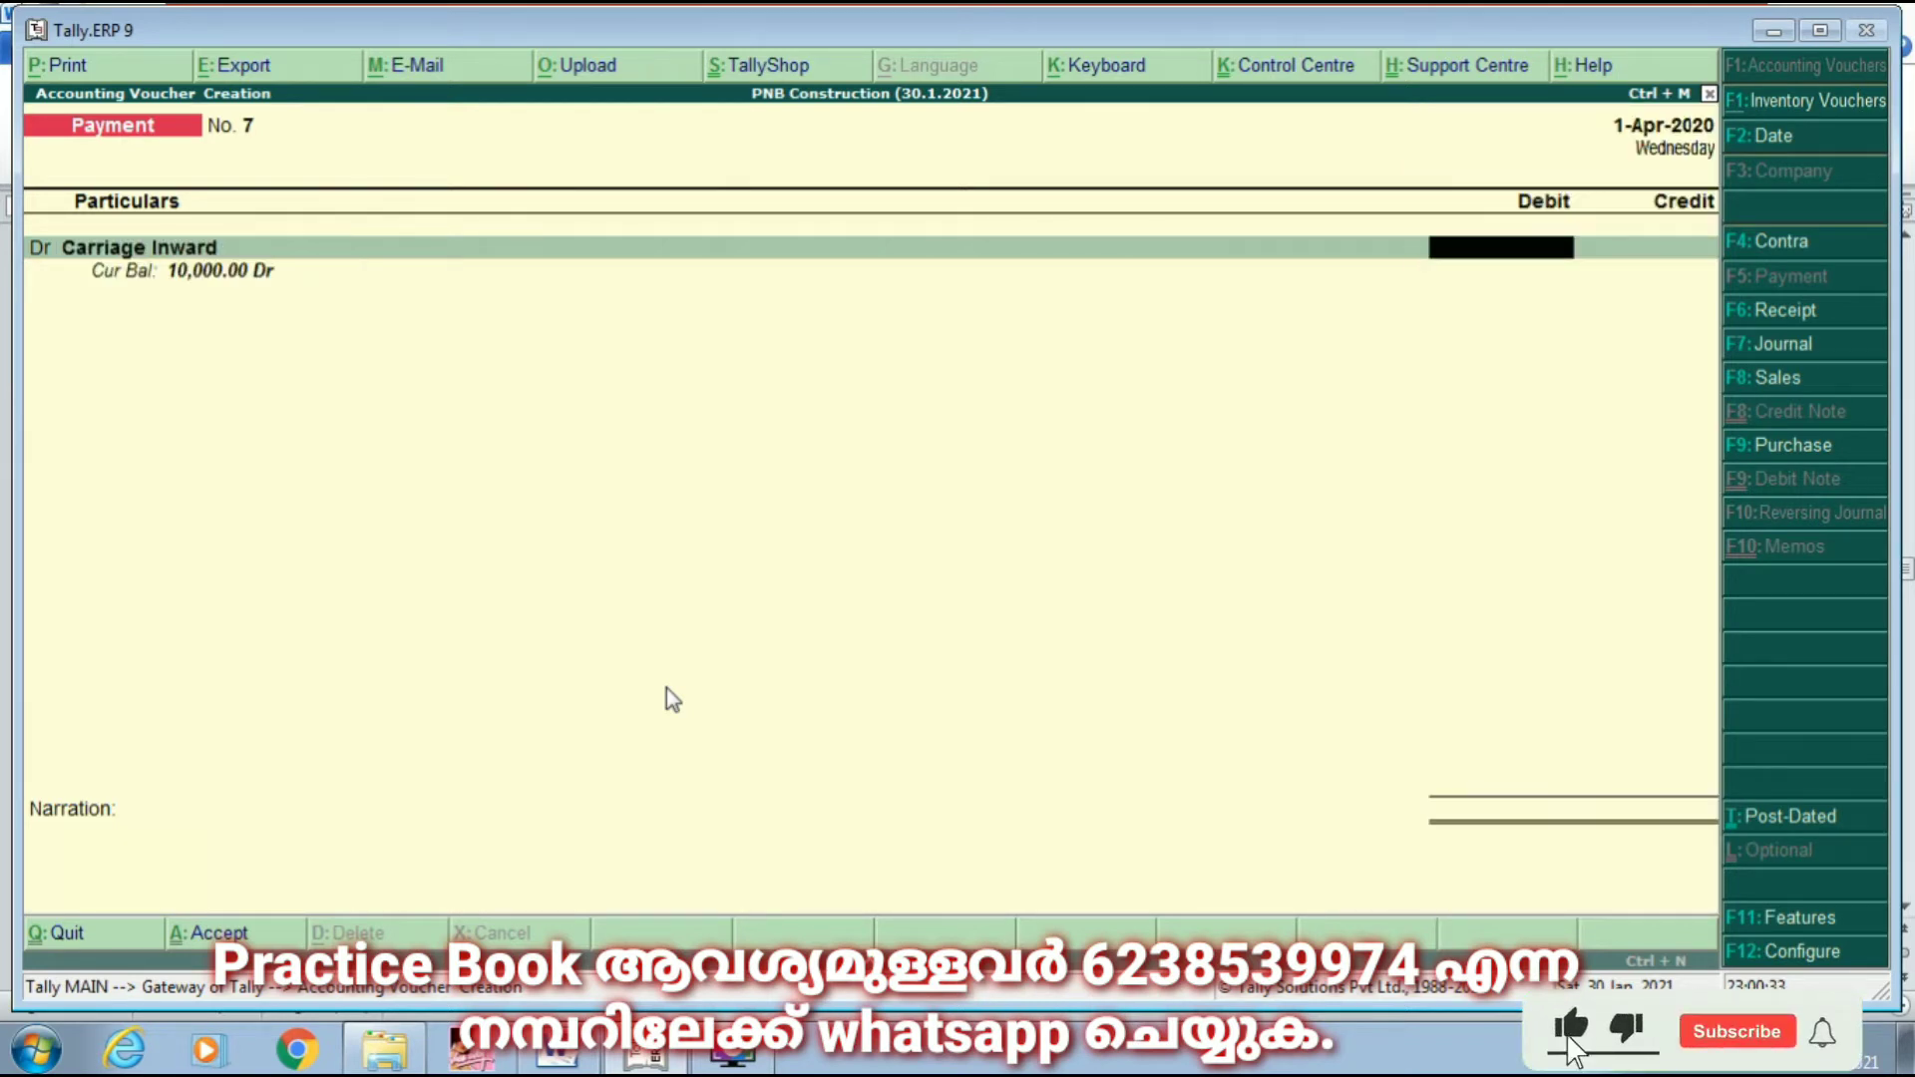
type("10,000")
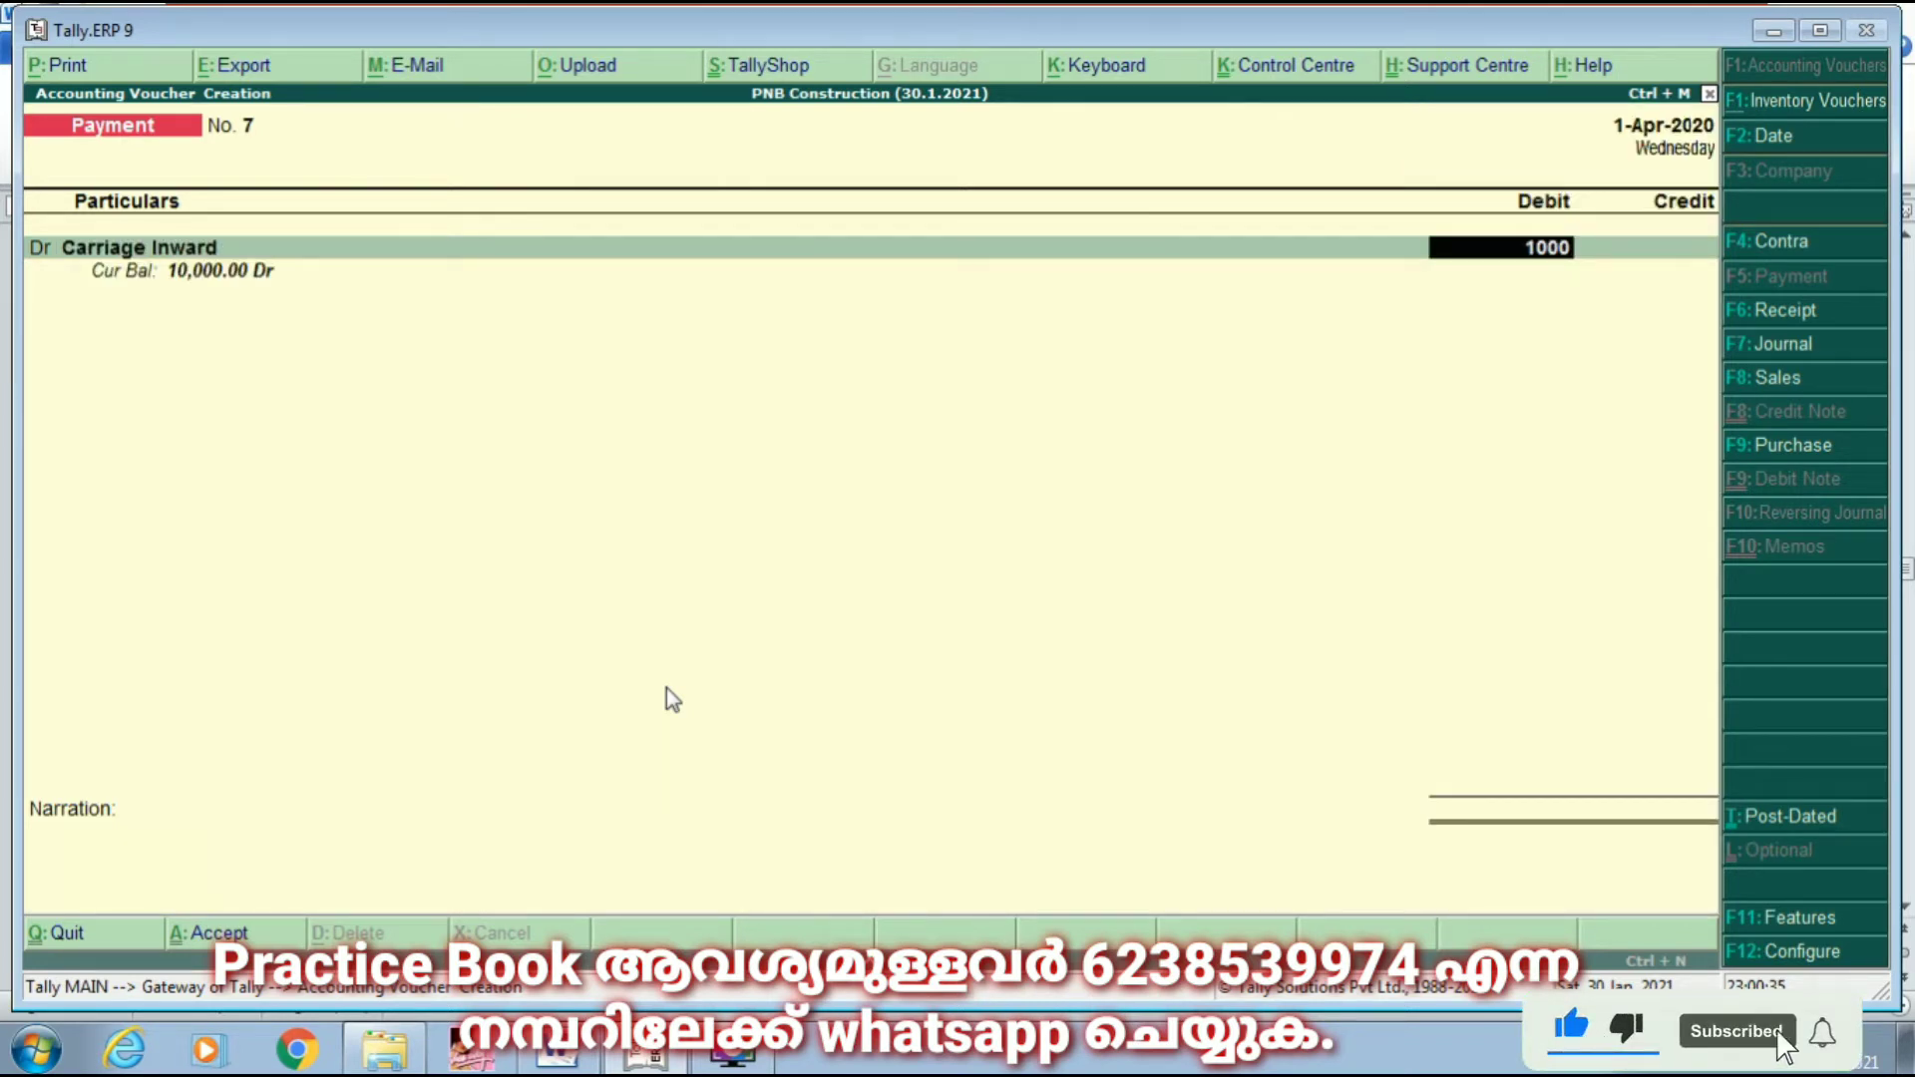
key("Return")
Step: Allocate the carriage inward under the Flat Work cost category as 5,000 to KMK Flat and 5,000 to Malappuram Flat
key("Return")
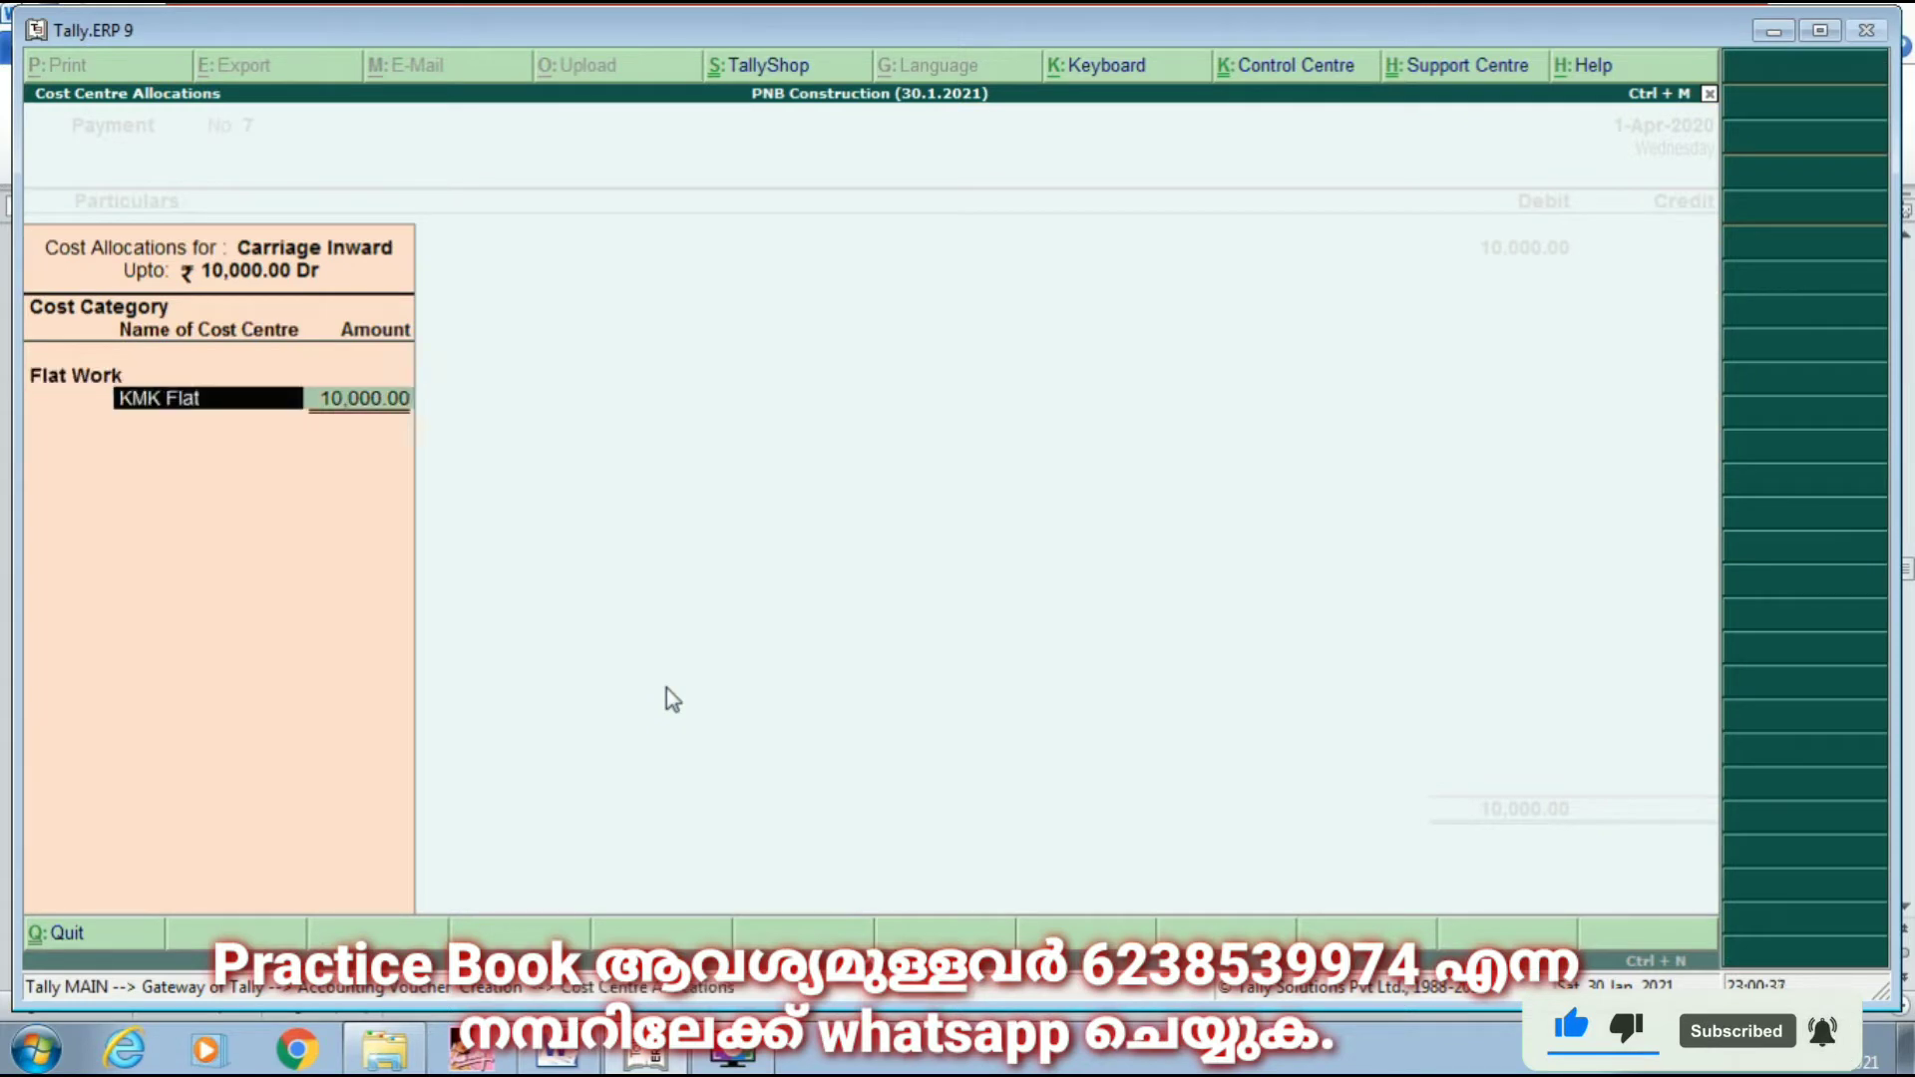
key("Return")
type("5000")
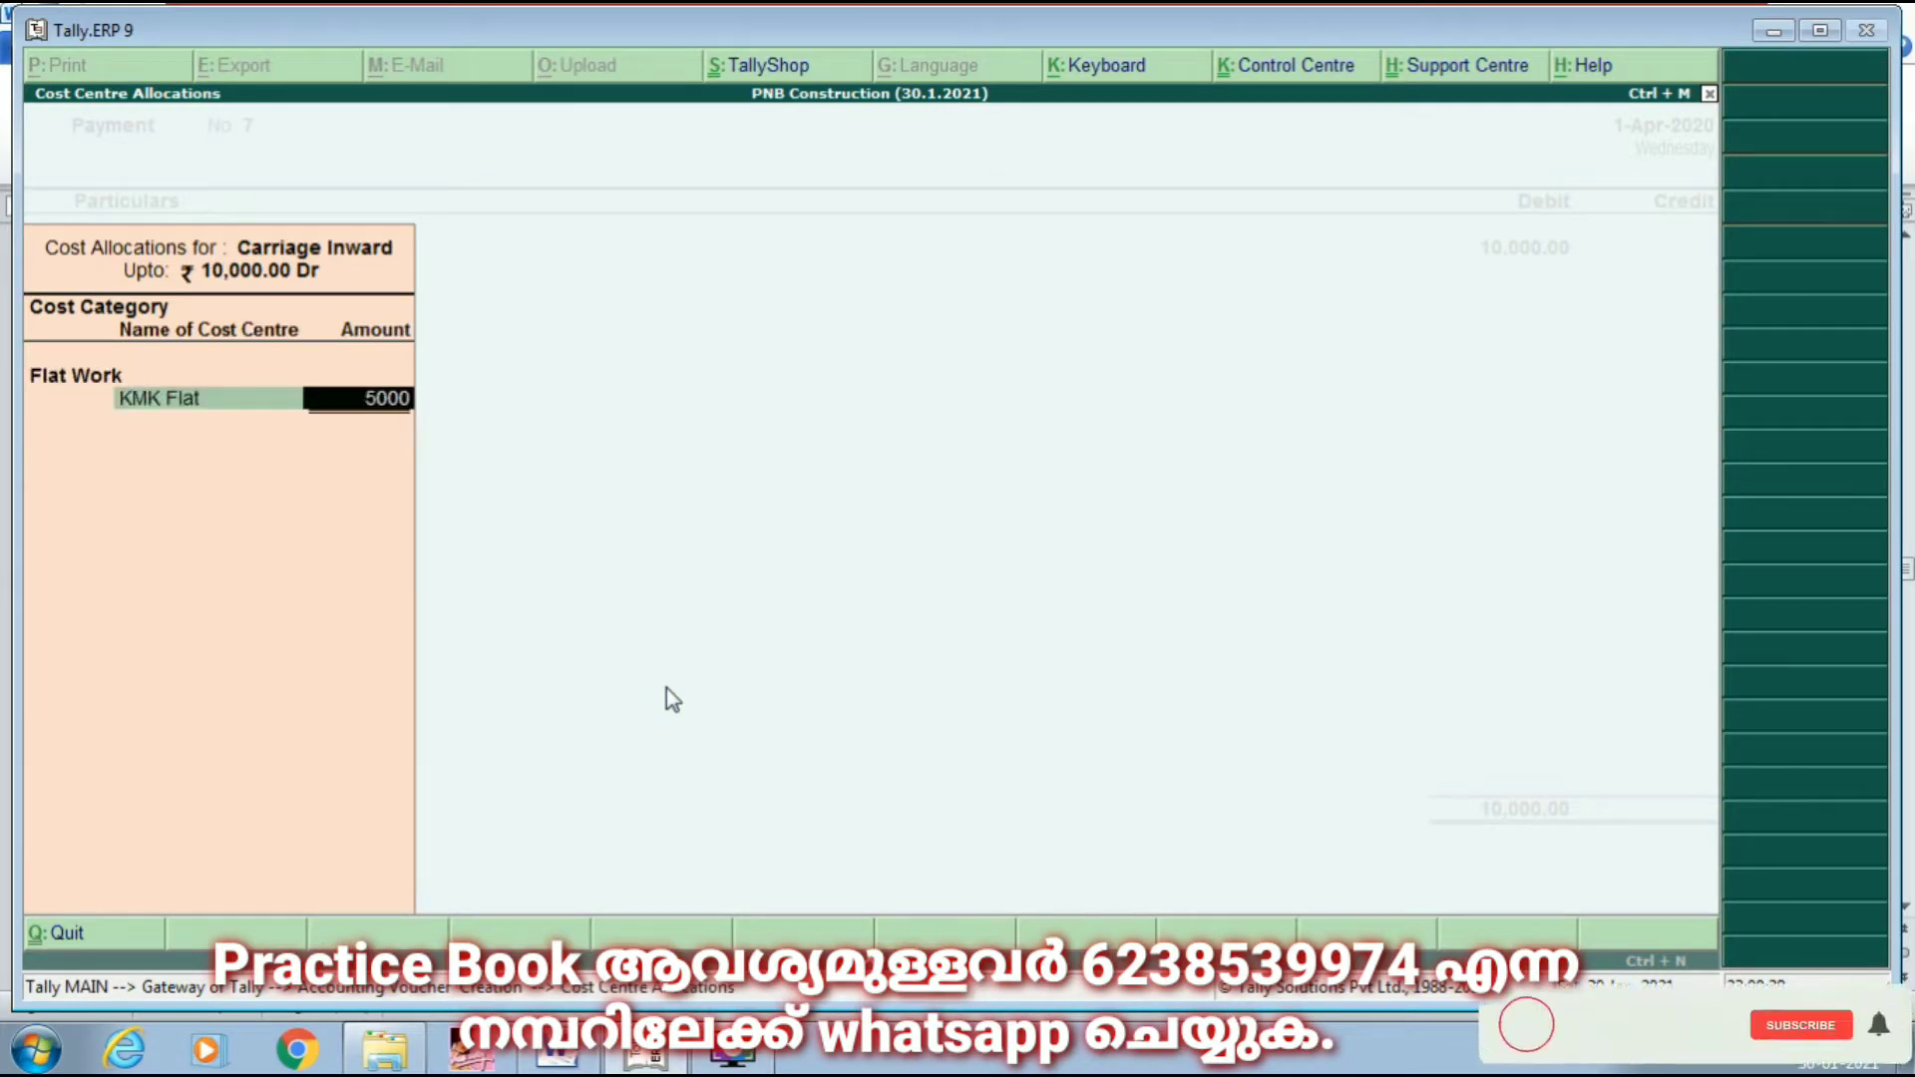
key("Return")
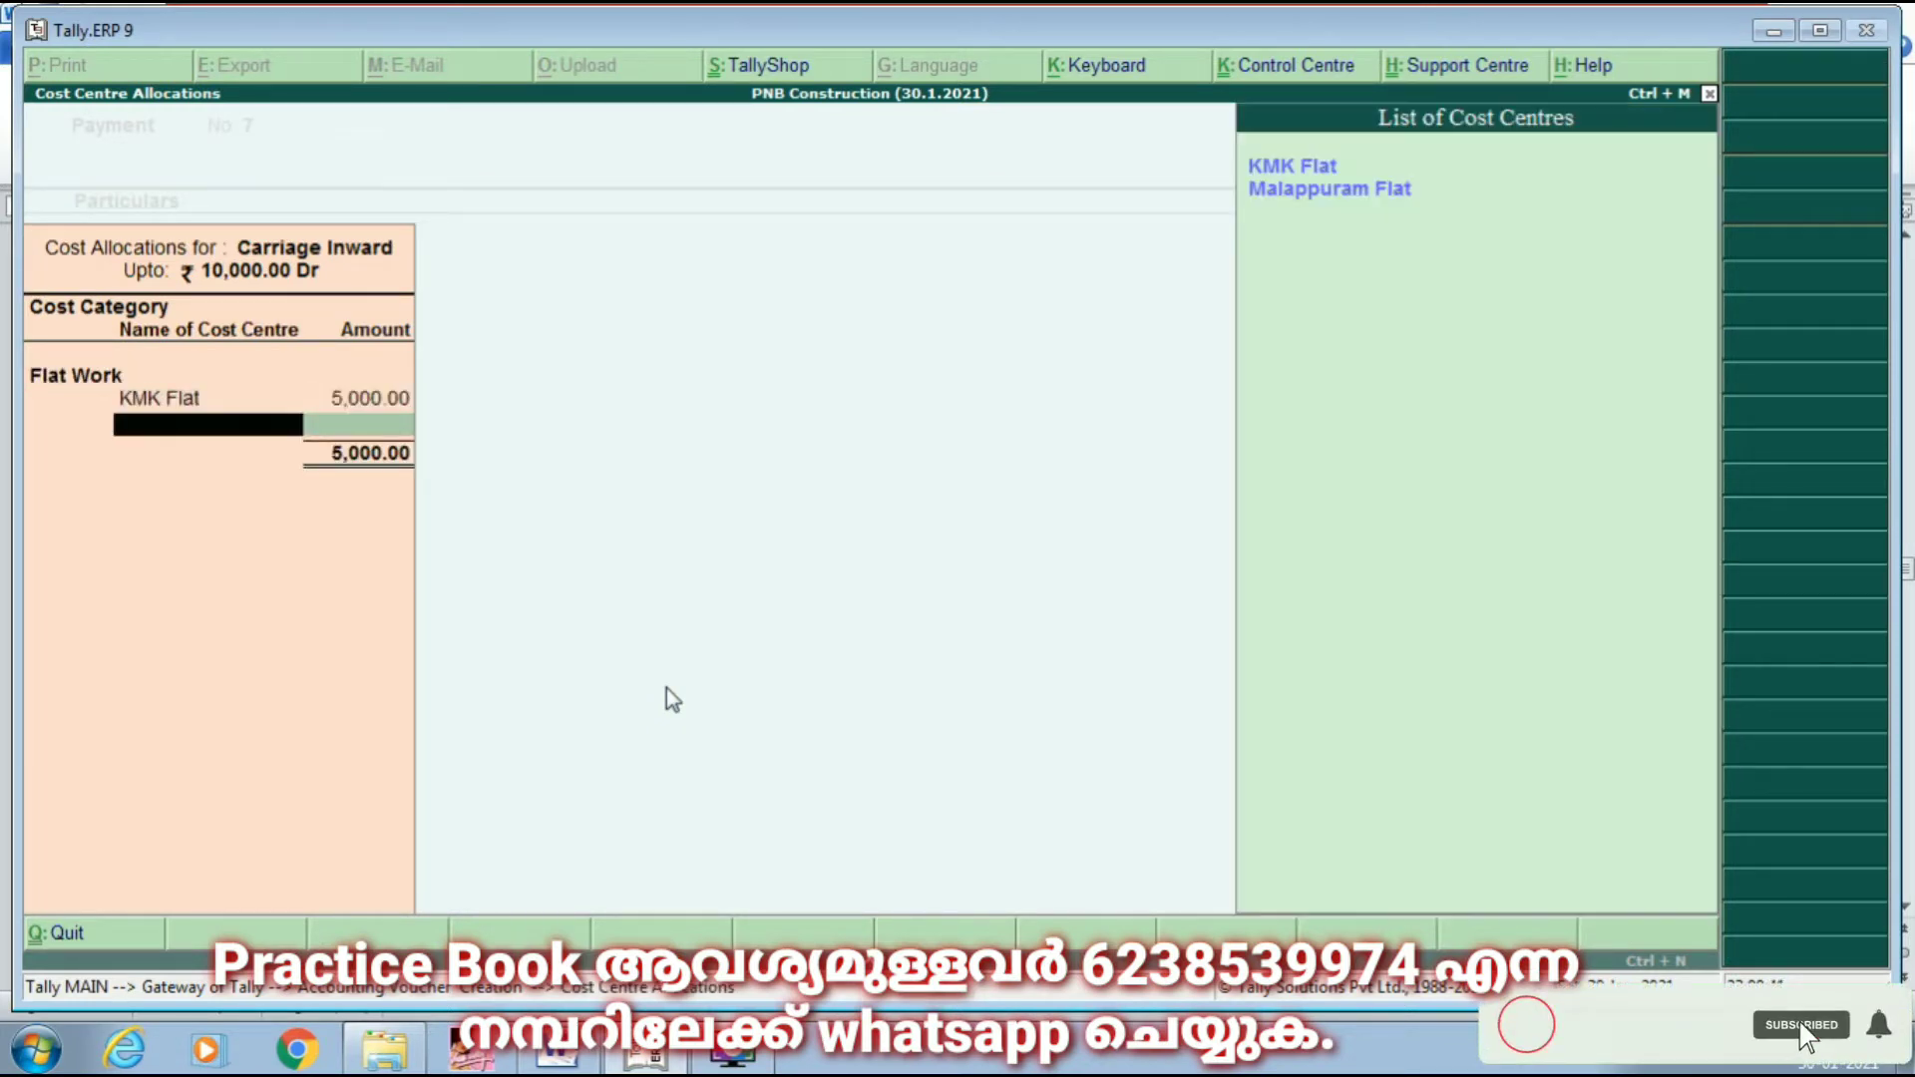
key("Down")
key("Return")
key("Return")
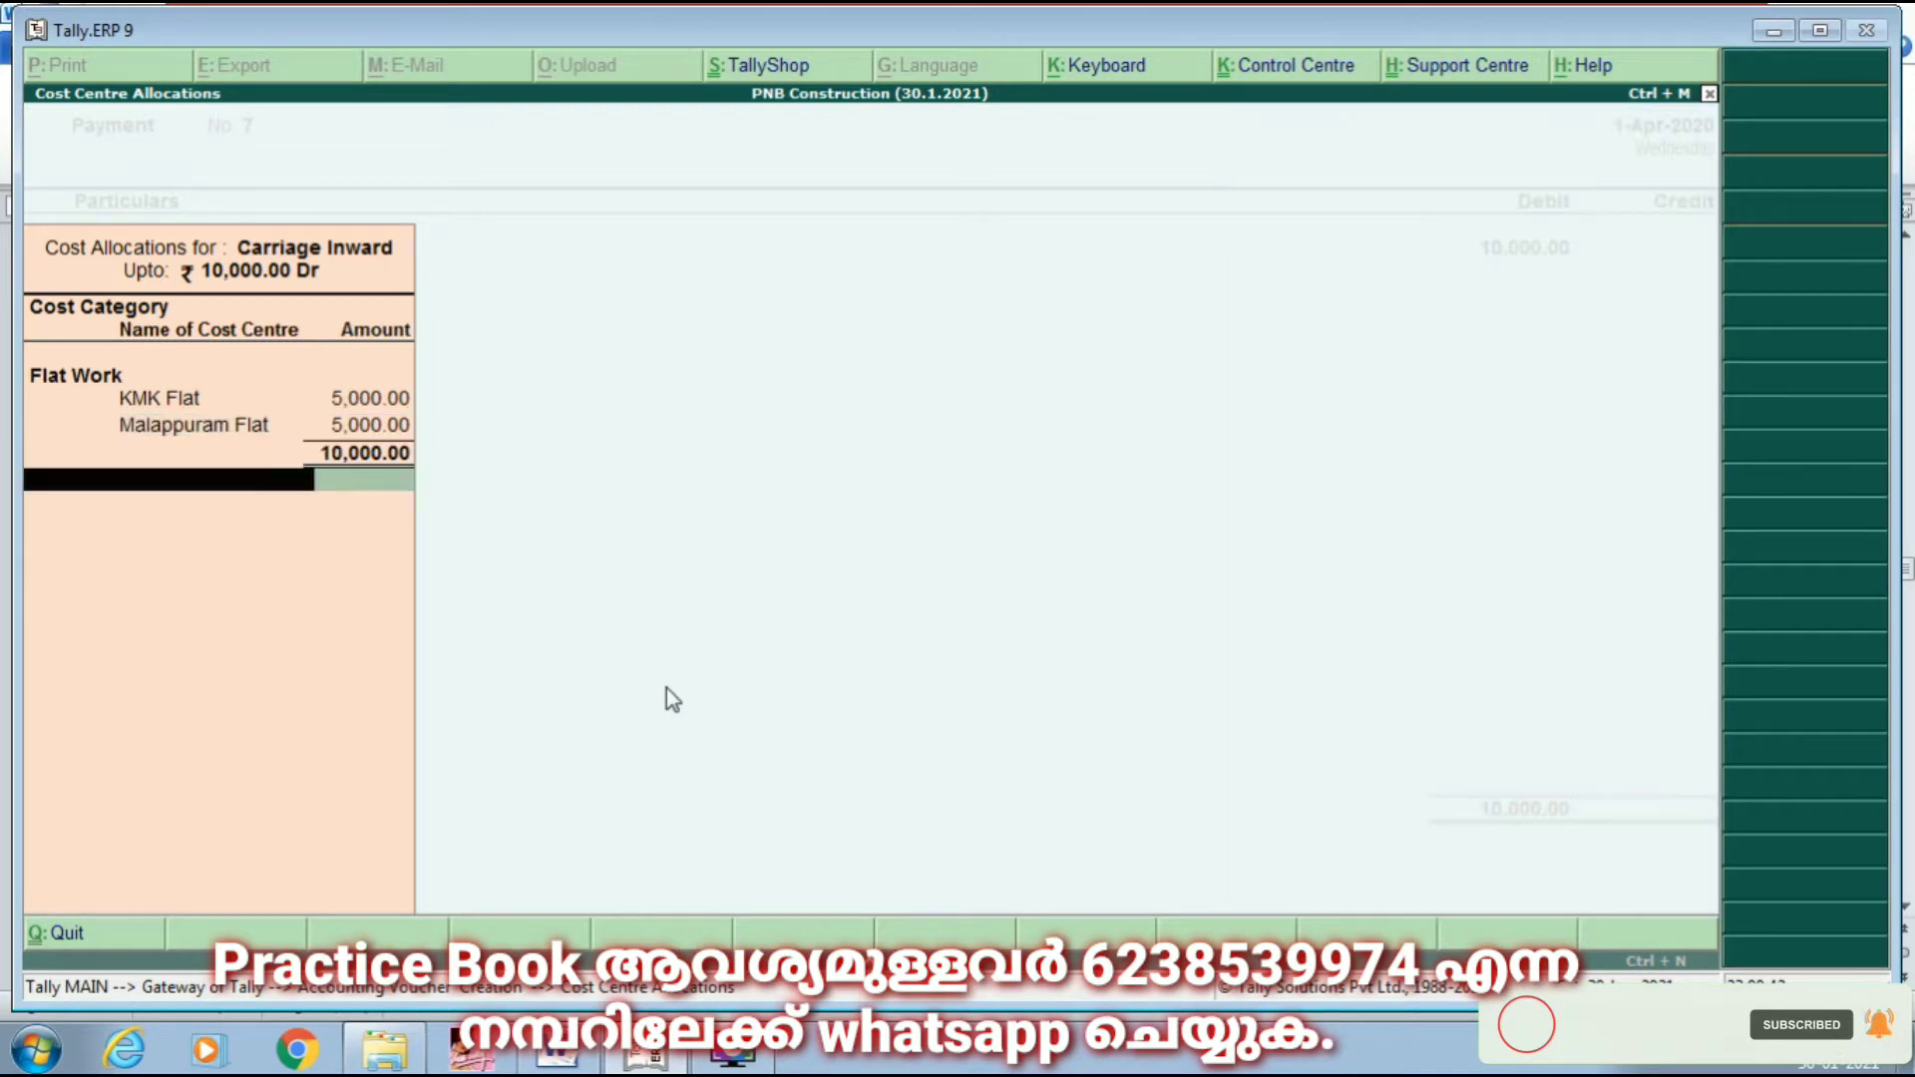
key("Return")
Step: Credit PNB with 10,000 as a cheque transaction, leave the narration blank and accept the carriage inward payment
key("Return")
key("Return")
key("Return")
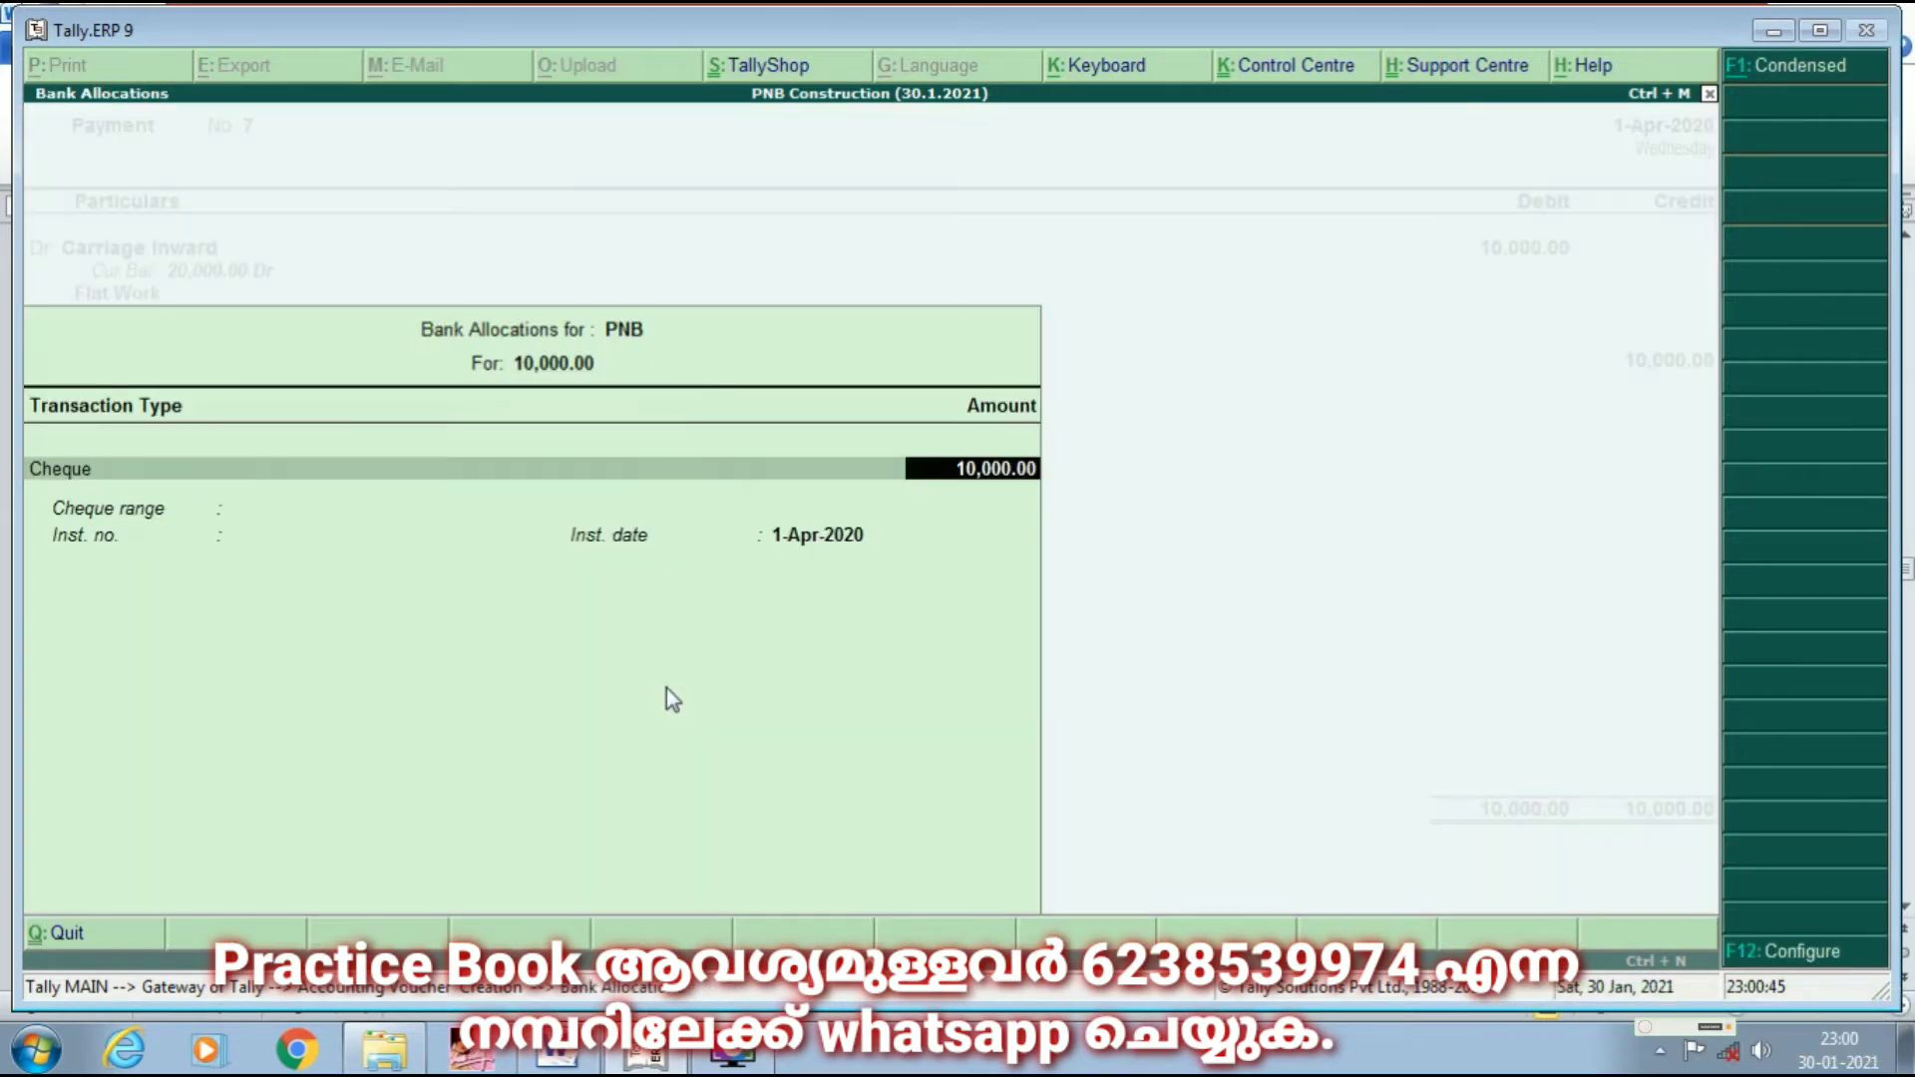
key("Return")
key("Return")
key("Return")
key("Return")
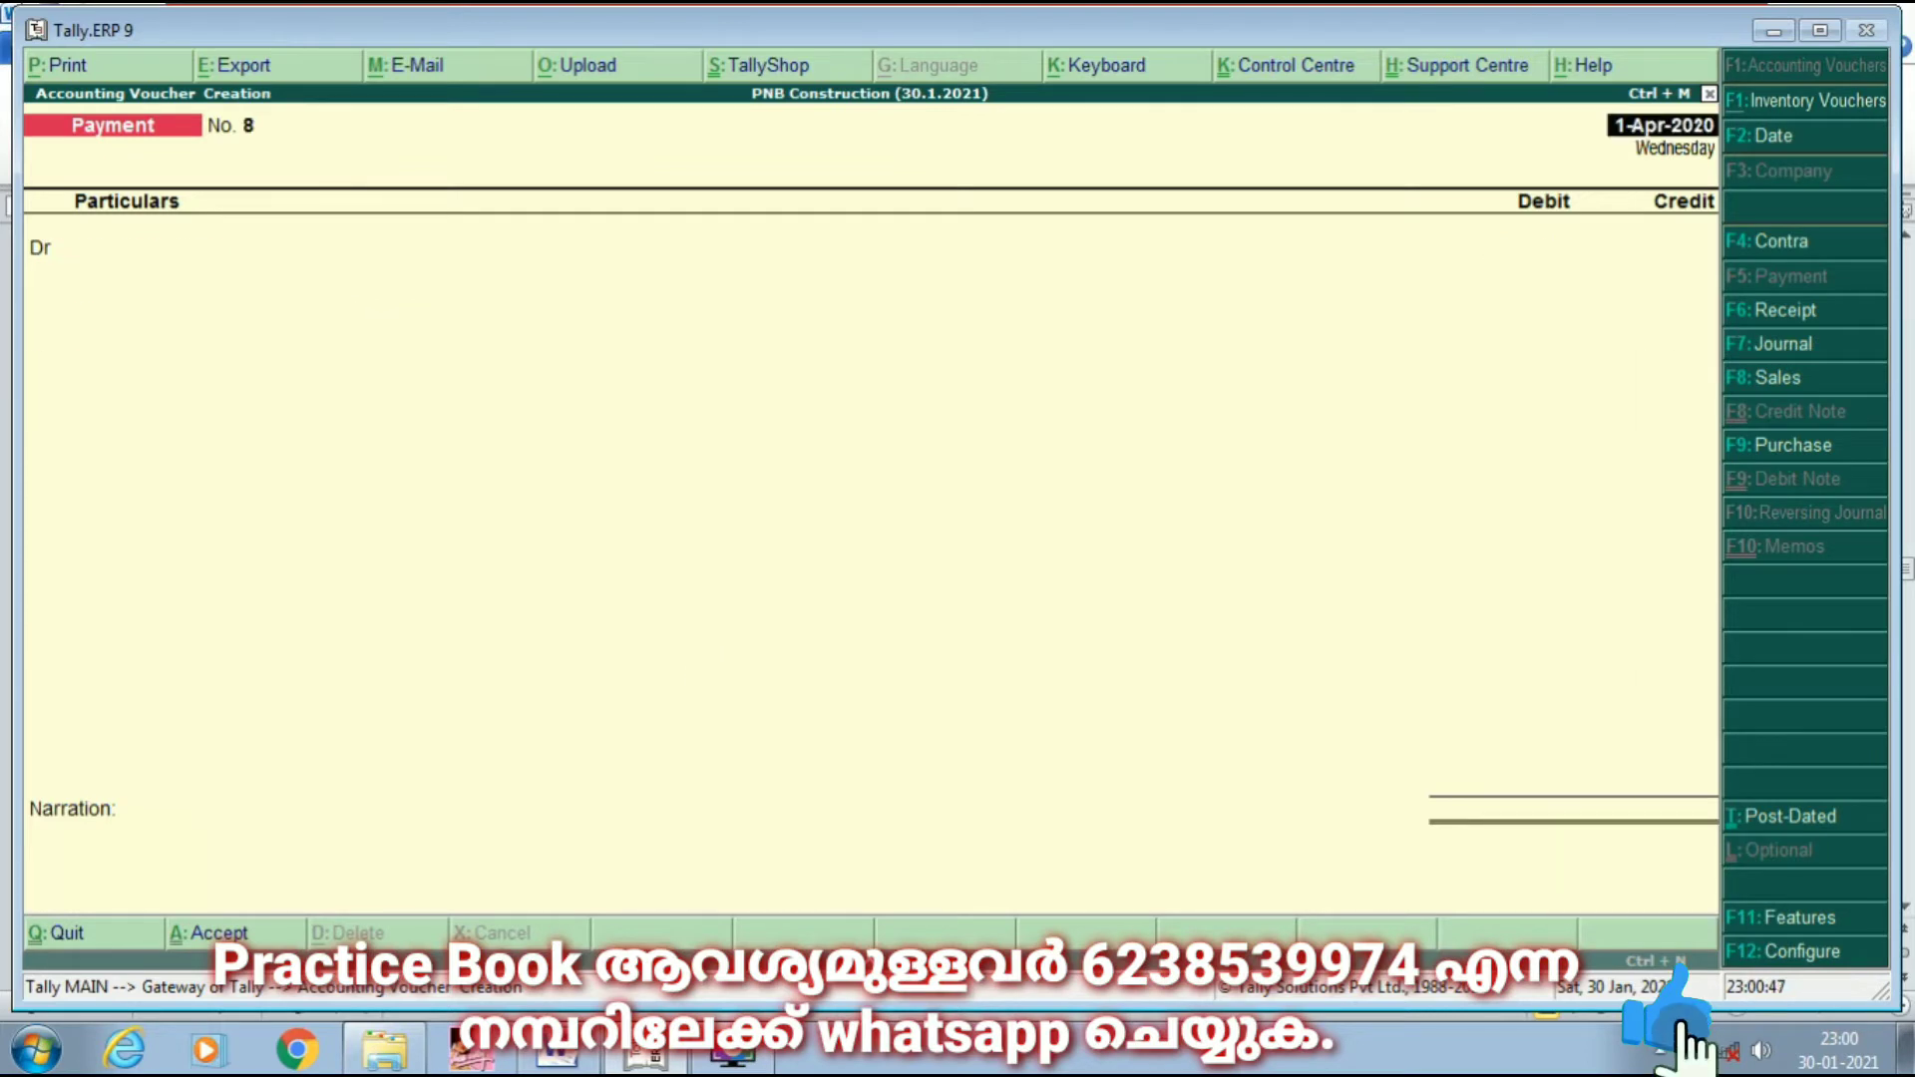
Step: Read the 20.2.2015 cheque purchase in the Word exercise and open a new purchase voucher in Tally.ERP 9
left_click(556, 1049)
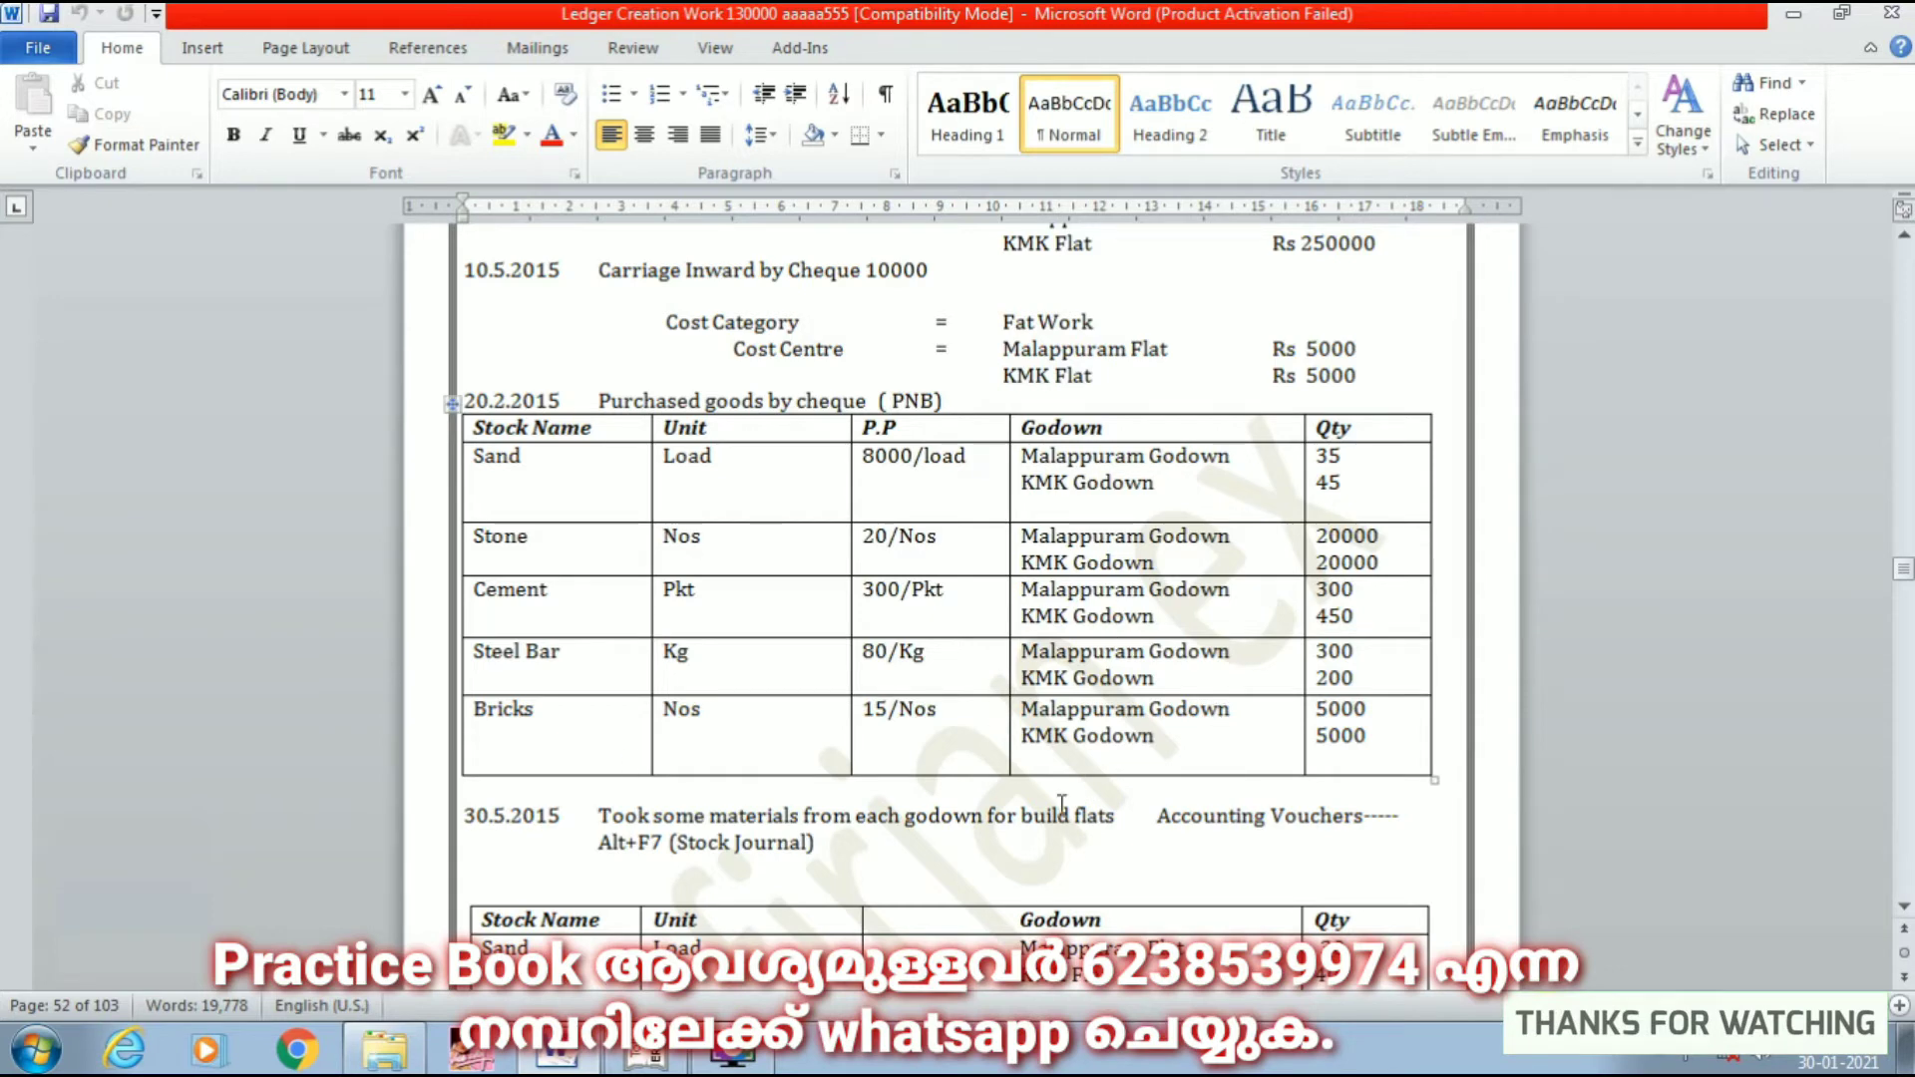
left_click(687, 1057)
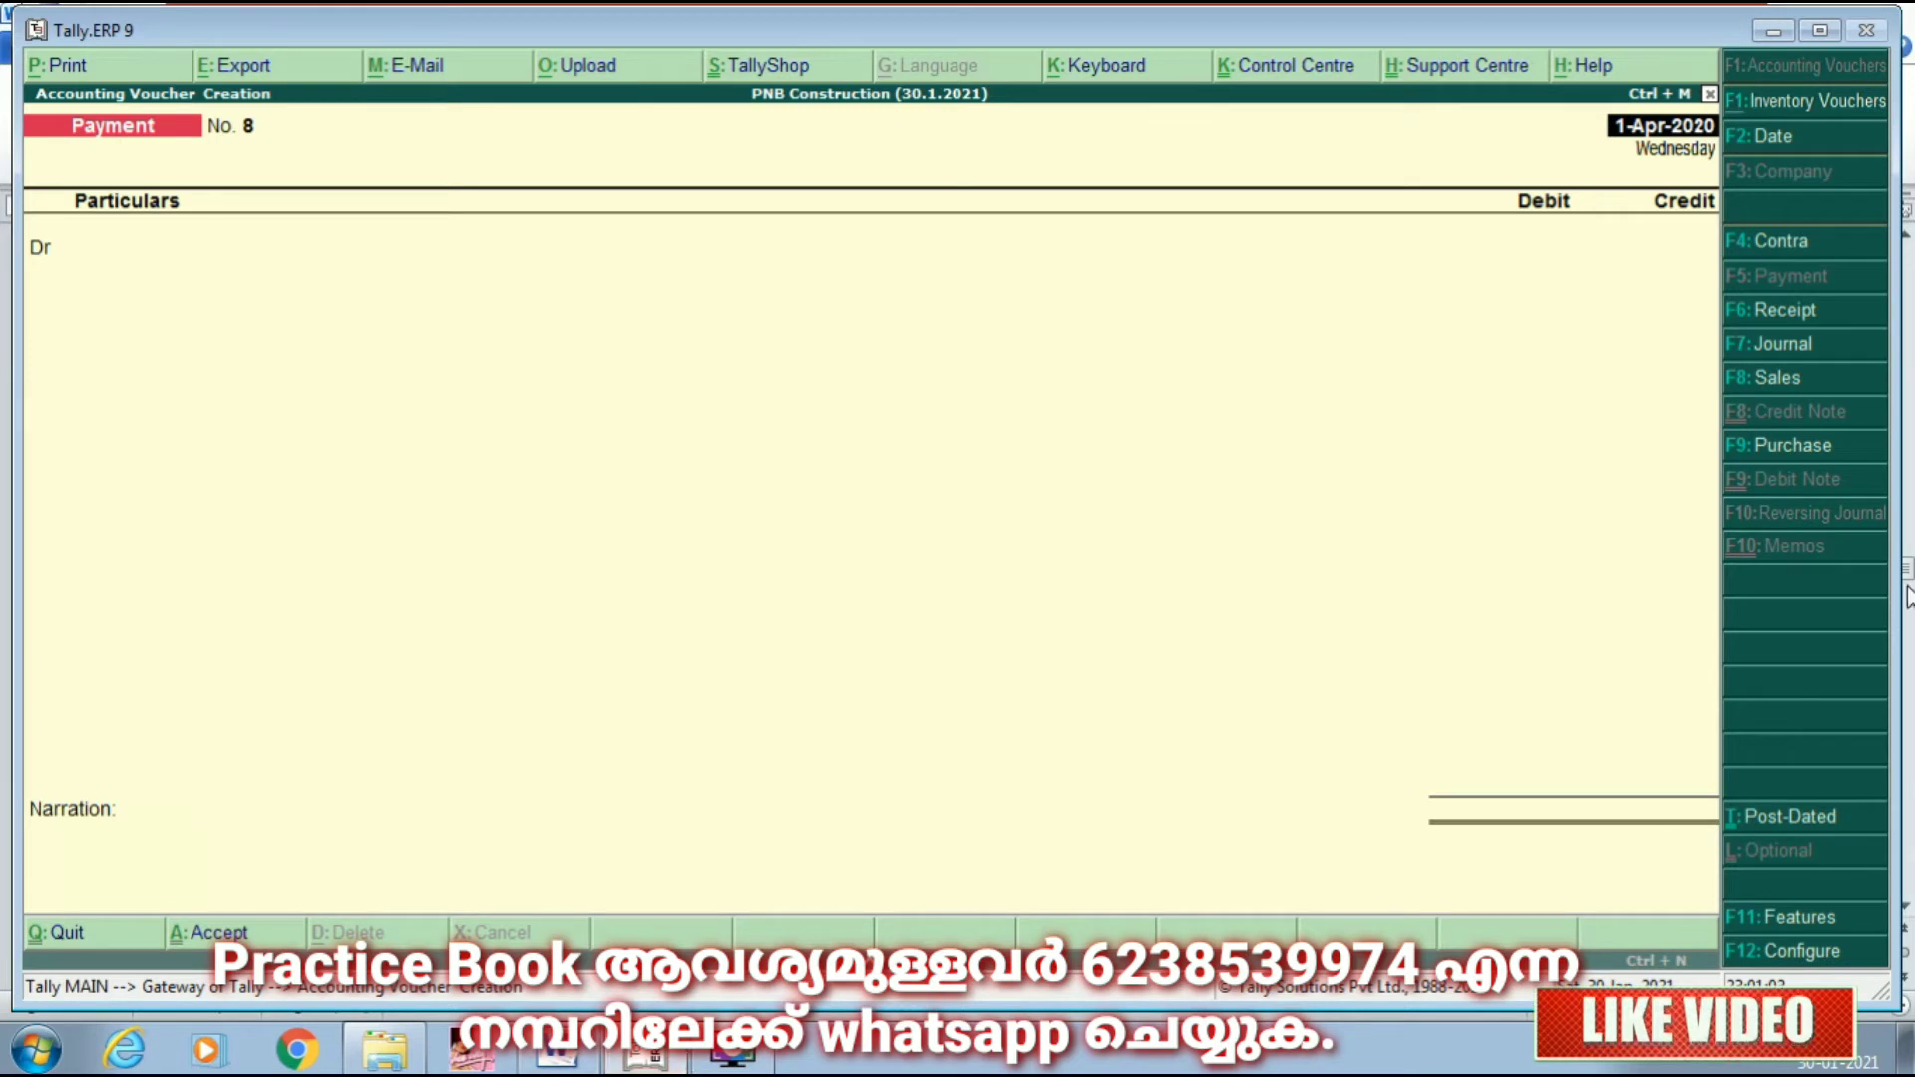
left_click(1839, 463)
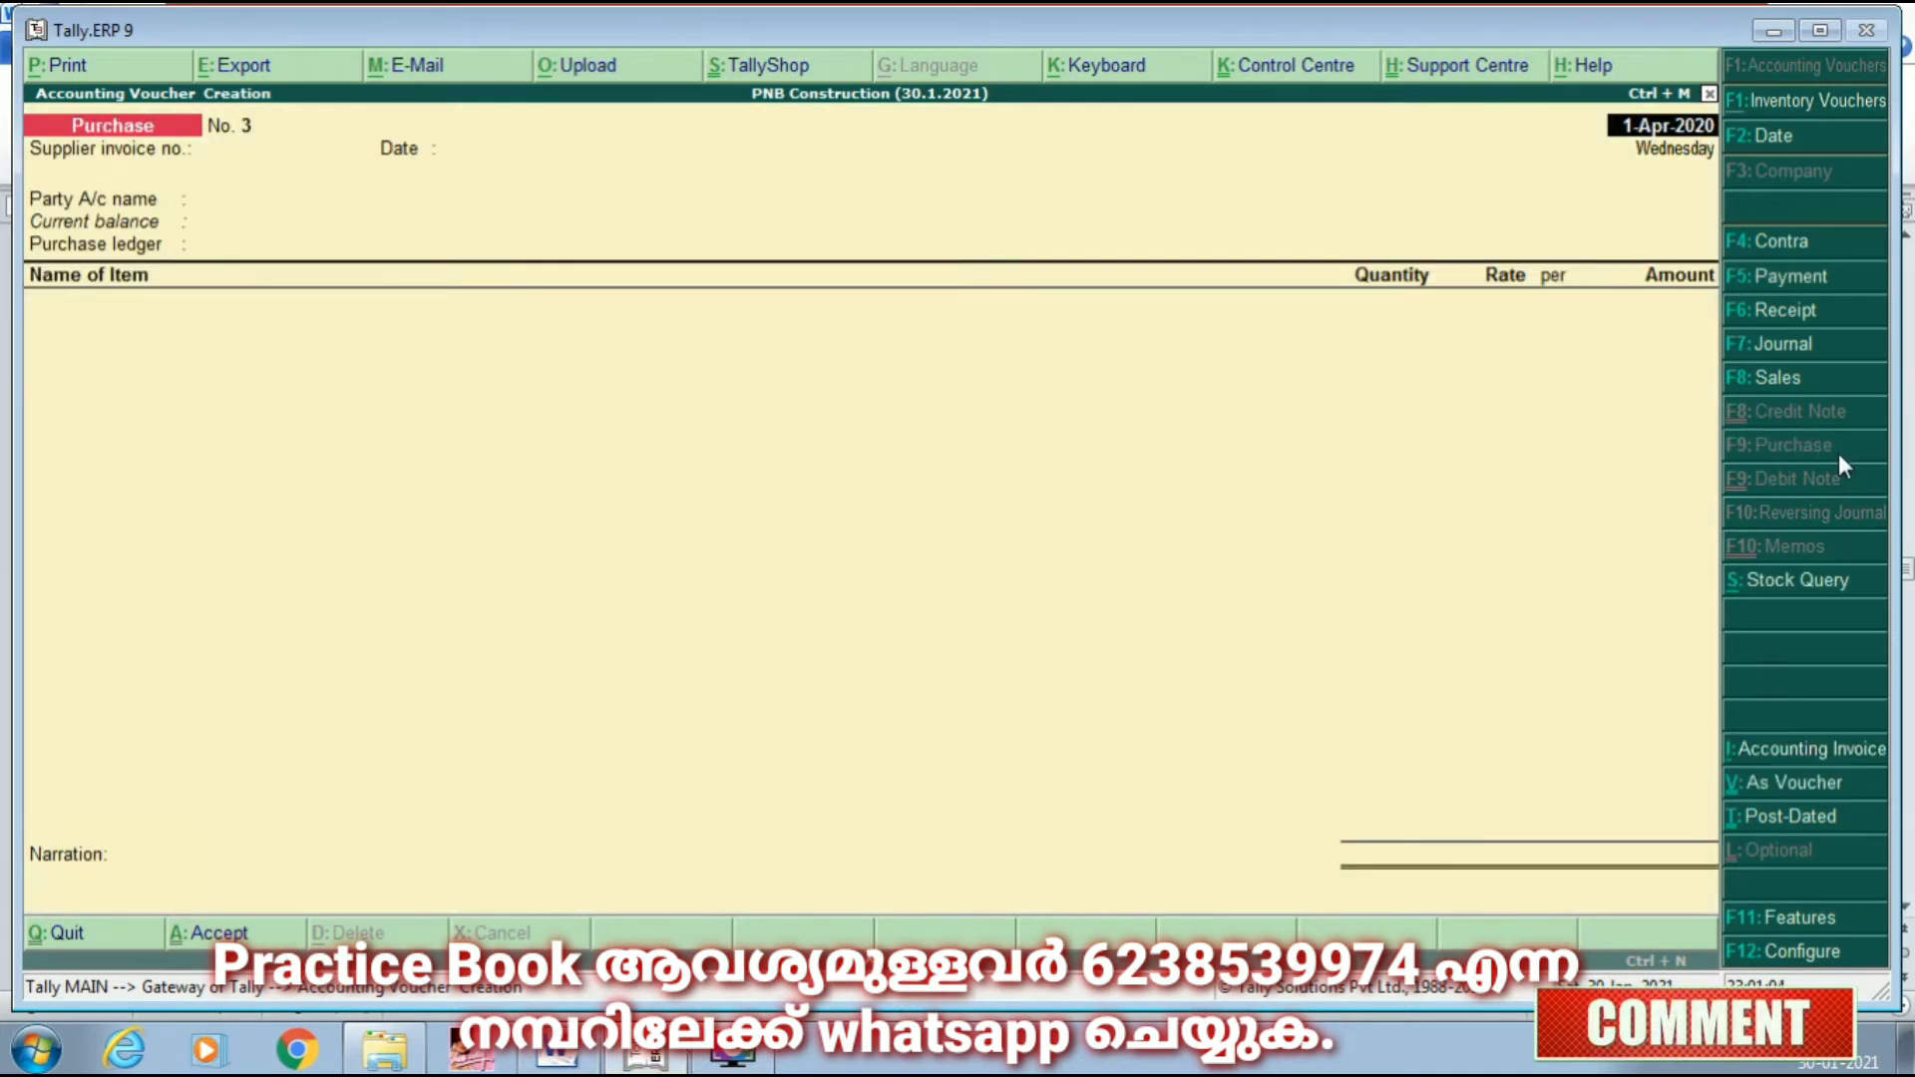
Step: Leave the supplier invoice details blank, choose PNB as the party account and Purchase as the purchase ledger
key("Return")
key("Return")
key("Return")
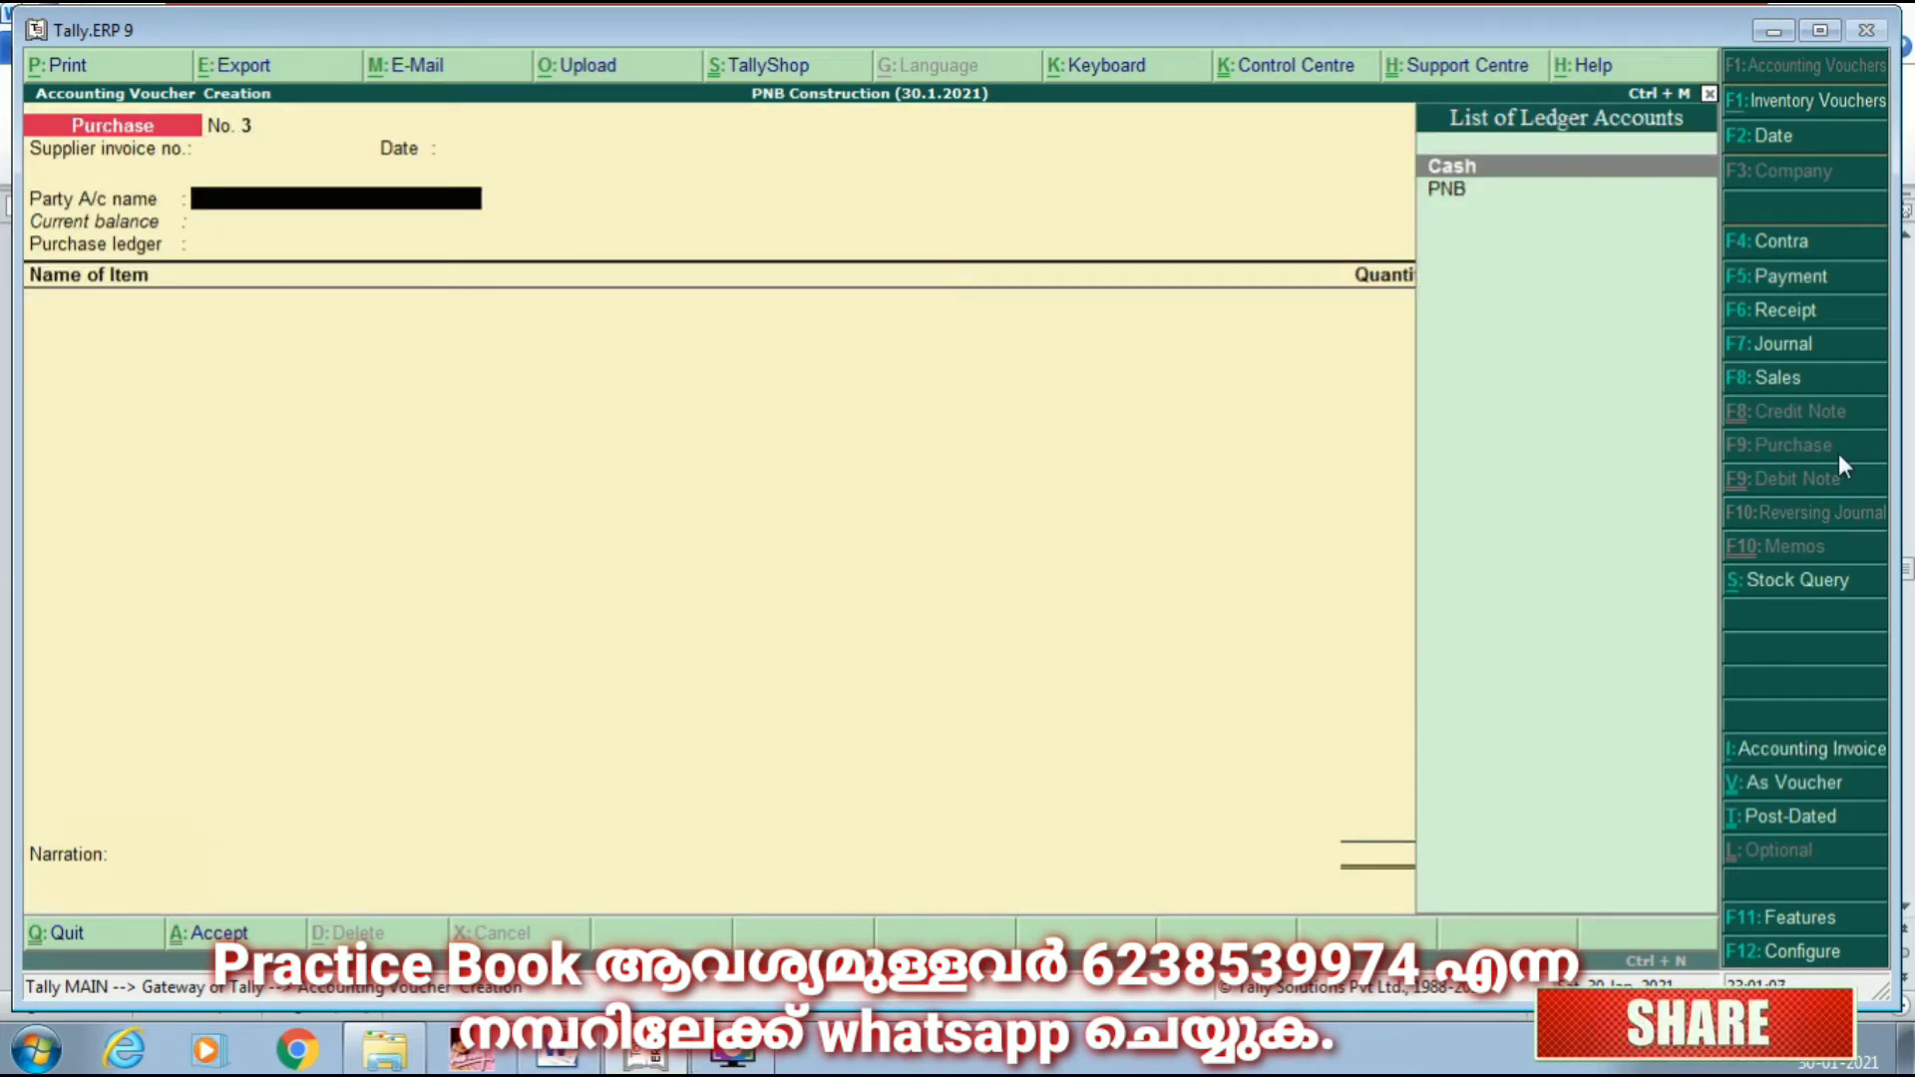
key("Down")
key("Return")
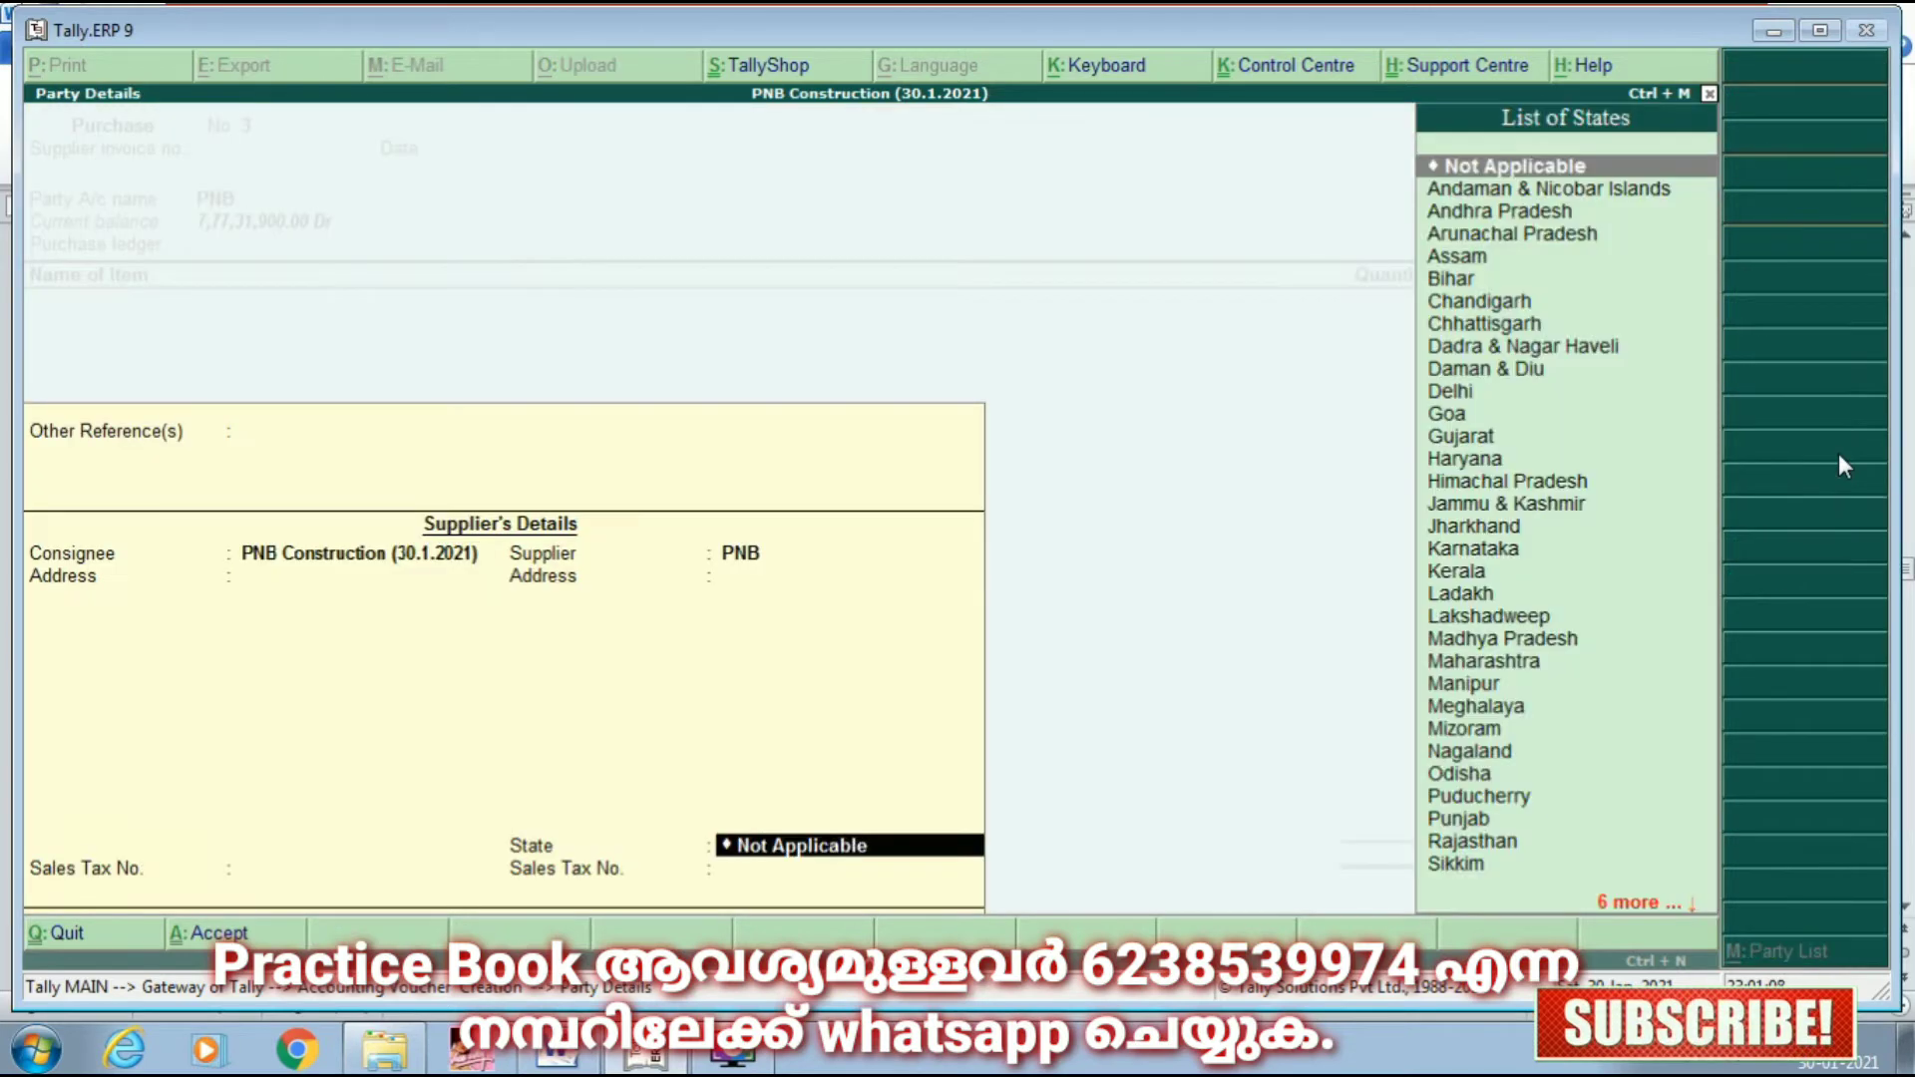
key("Return")
key("Return")
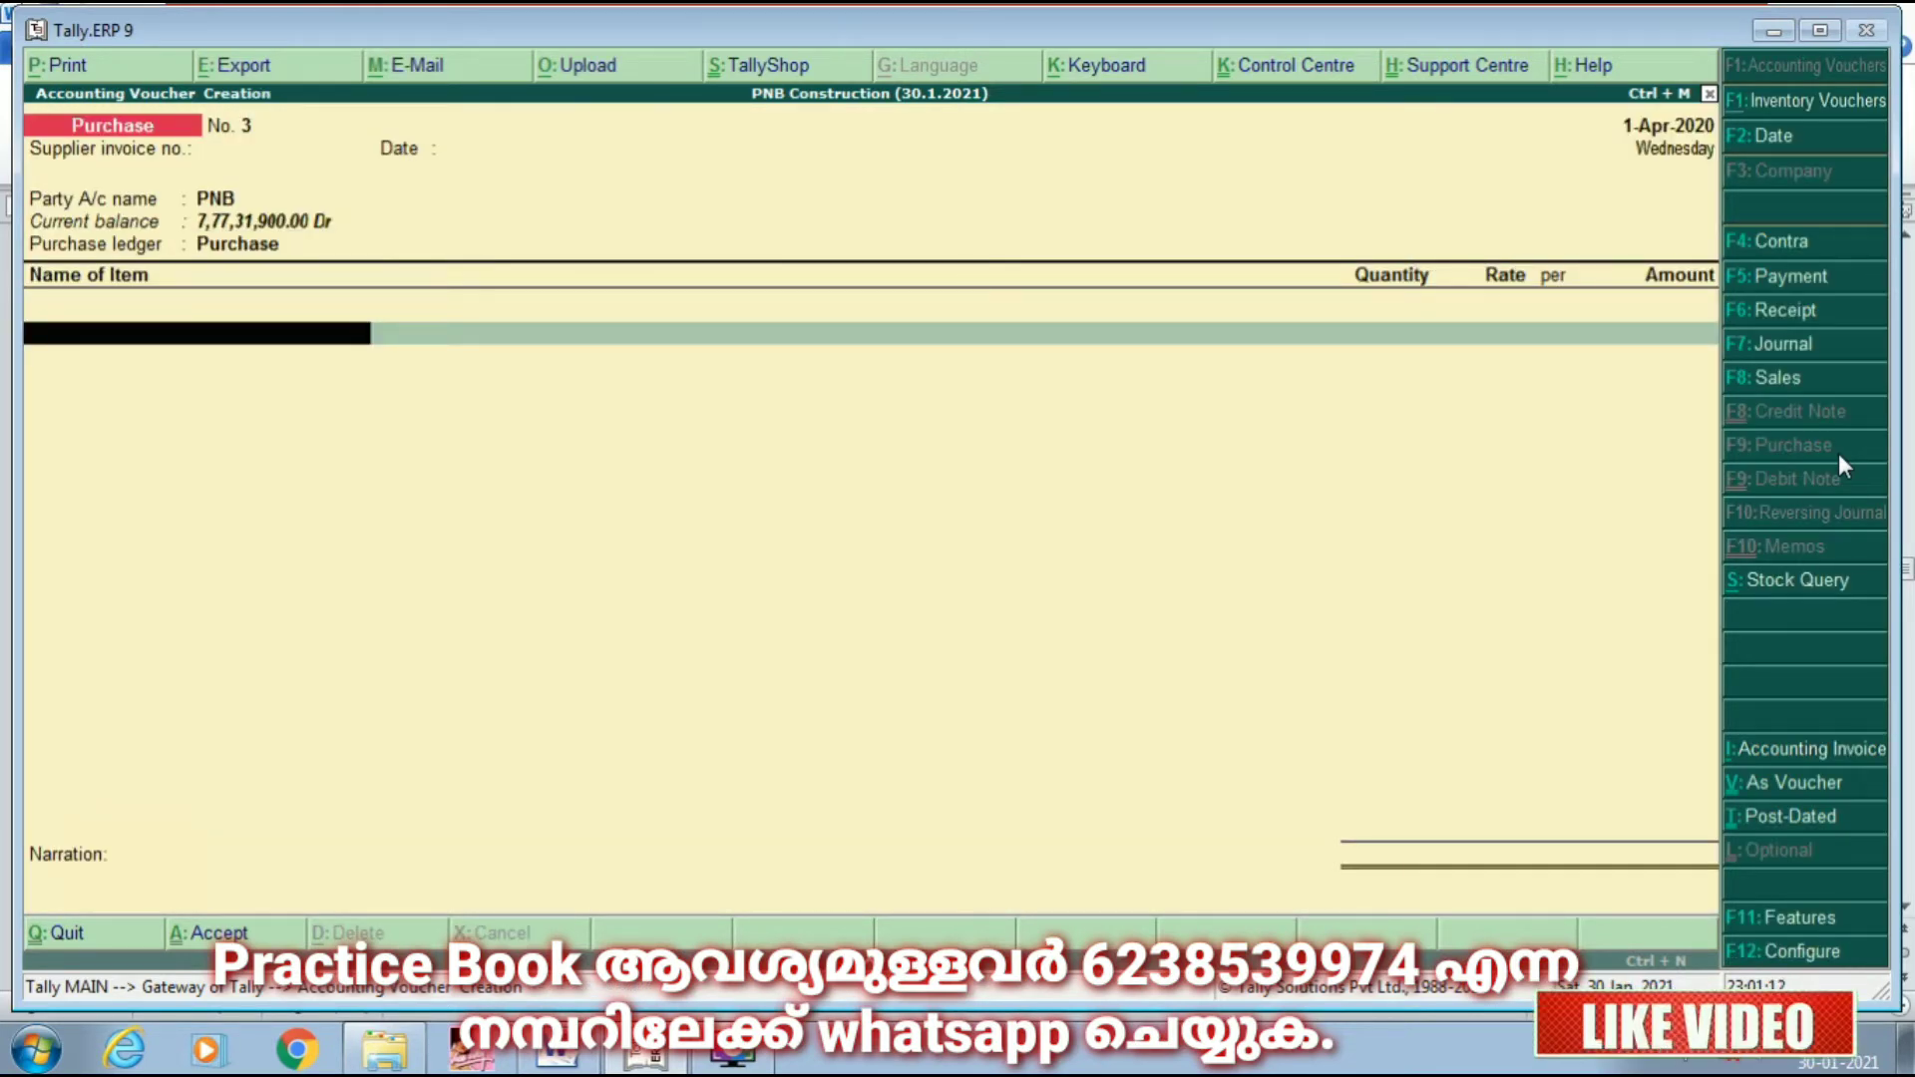
Step: Add Sand to the purchase and allocate 35 Load at 8,000 per Load to Malappuram Godown
type("S")
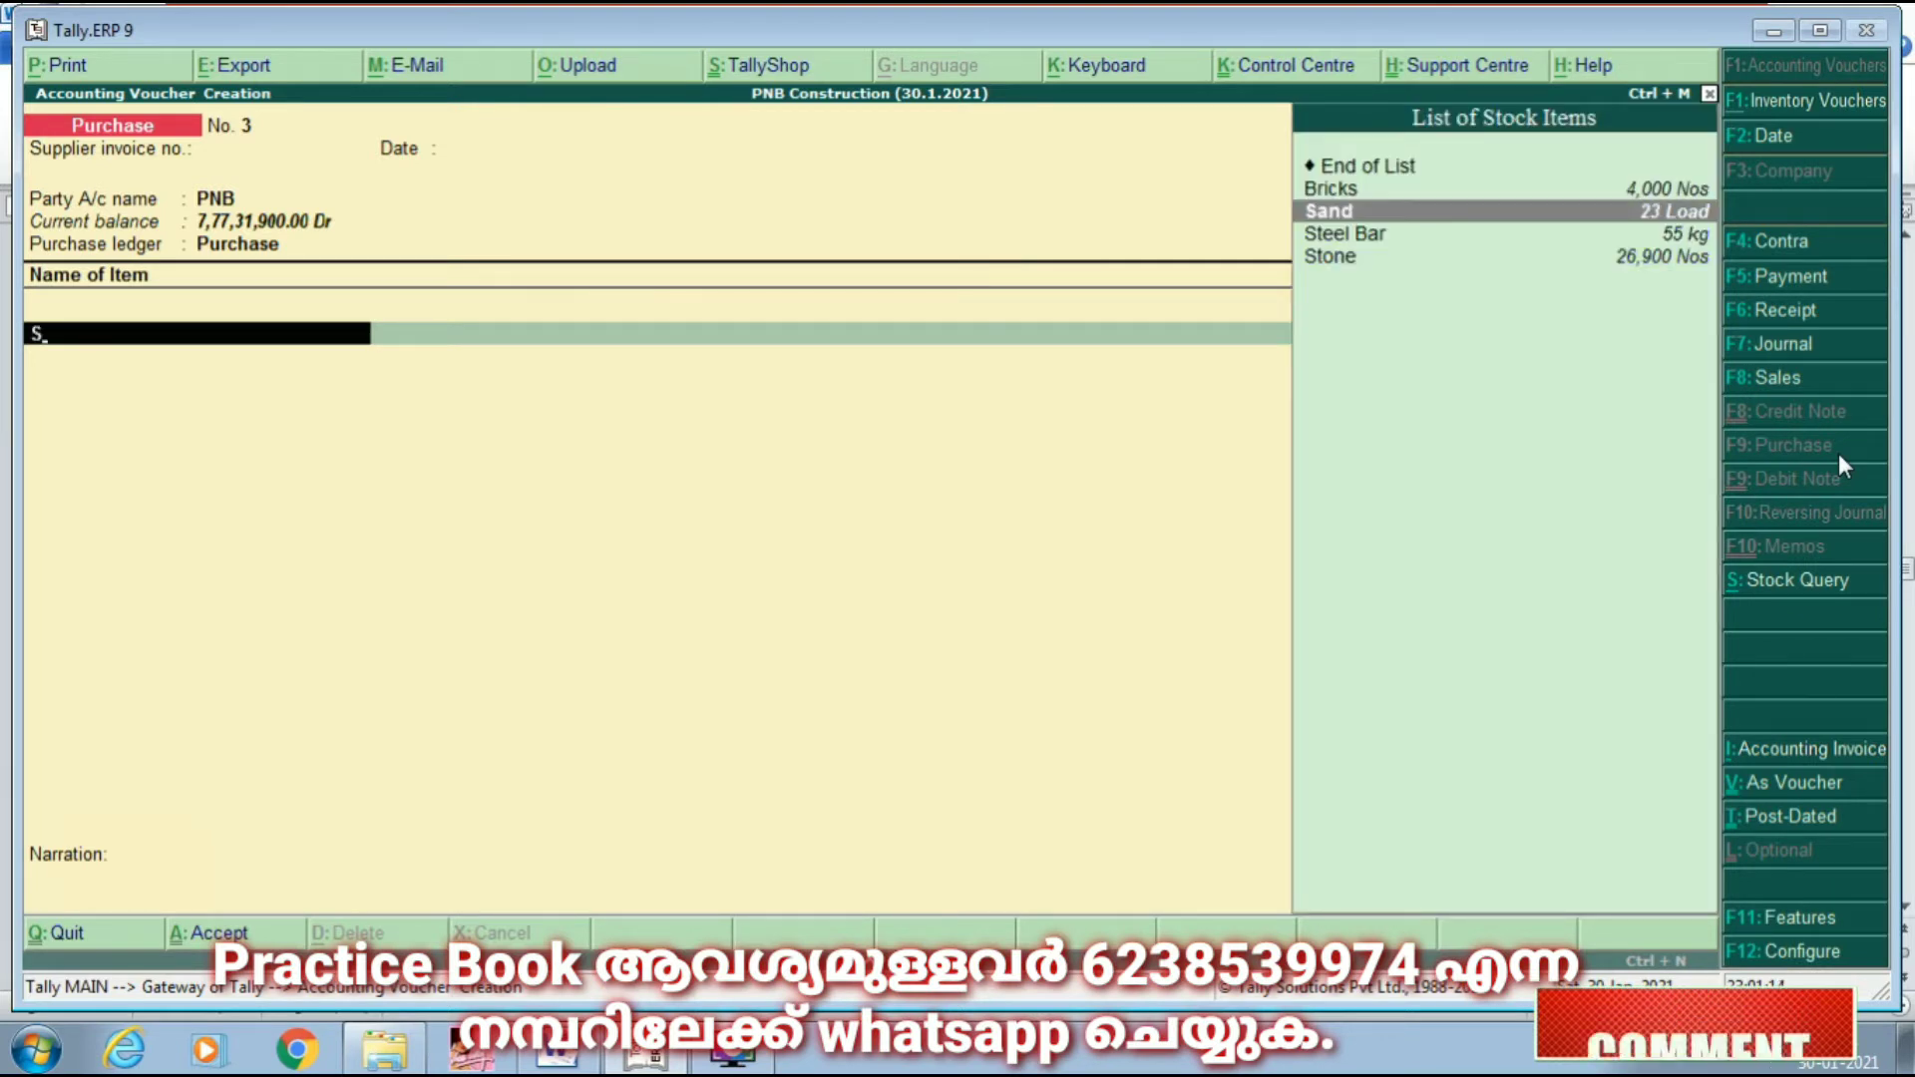
key("Return")
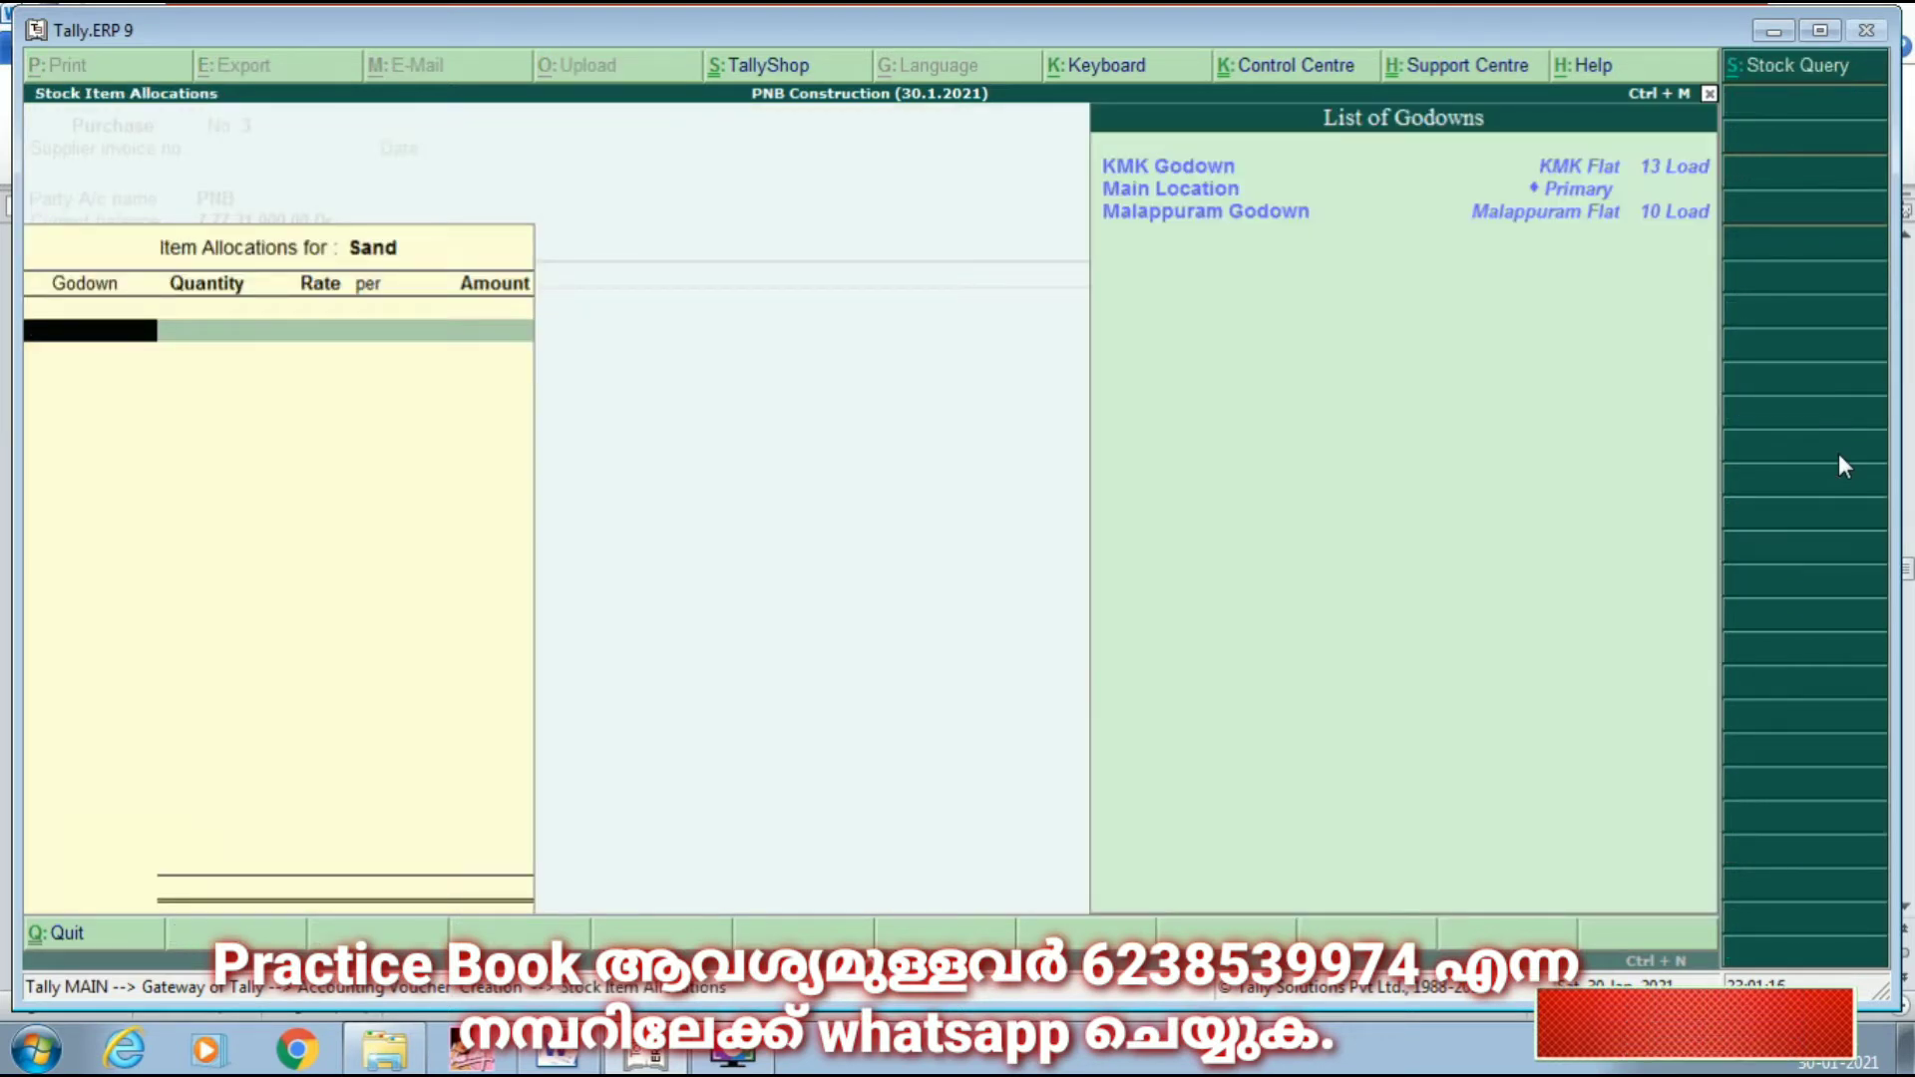
key("Down")
key("Down")
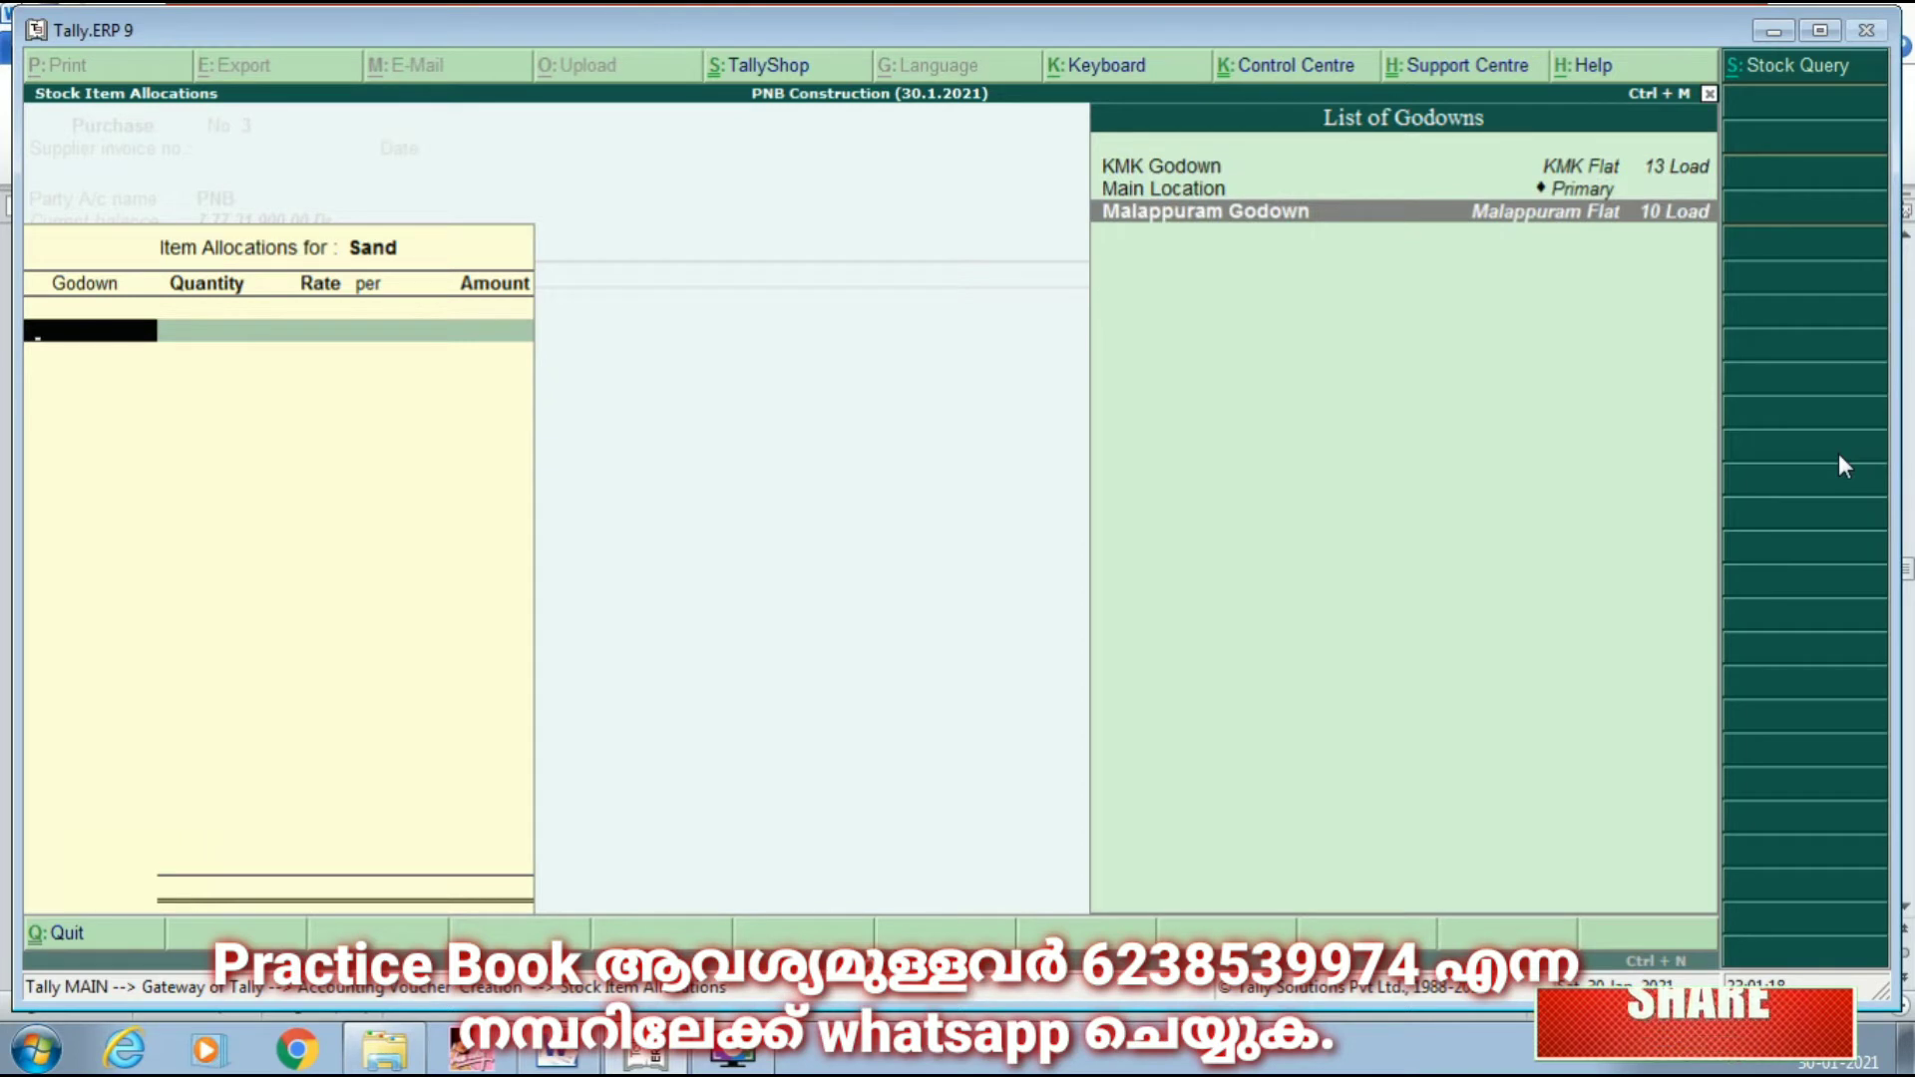
key("Return")
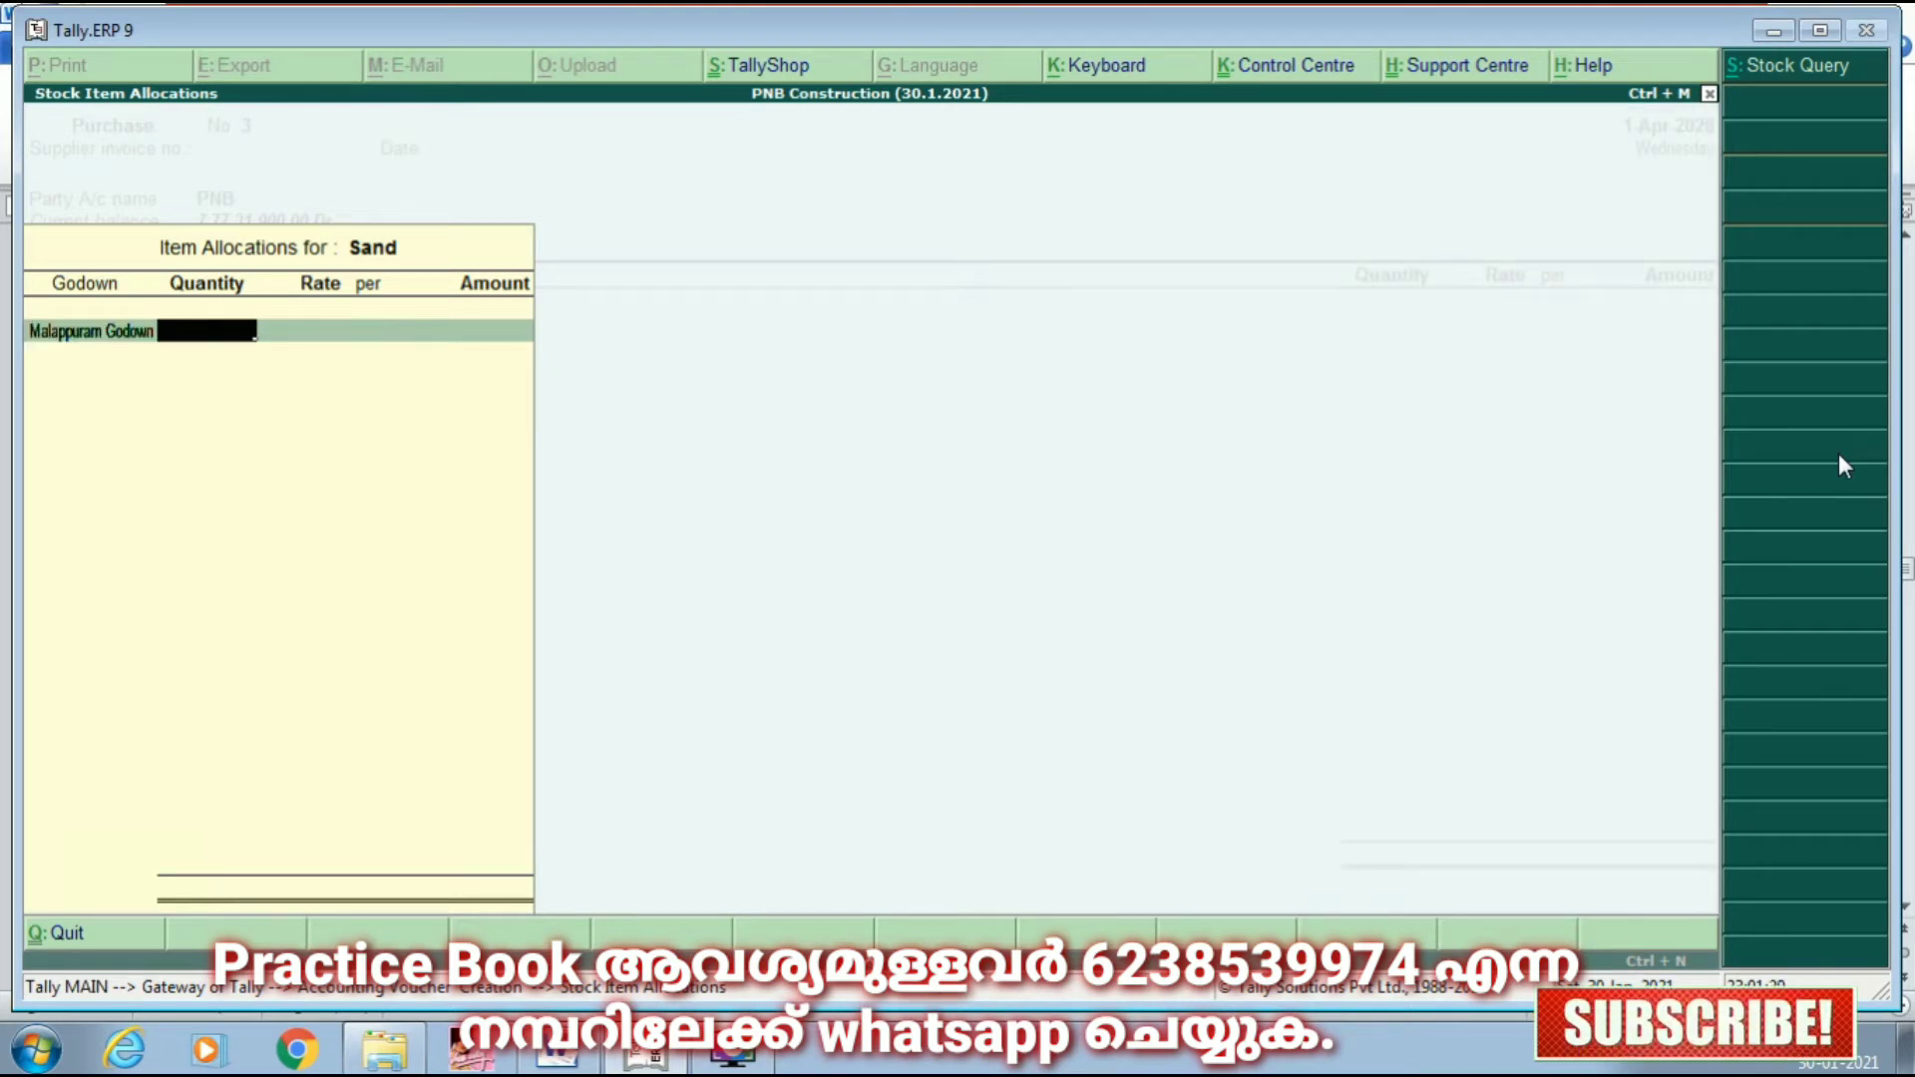
type("35")
key("Return")
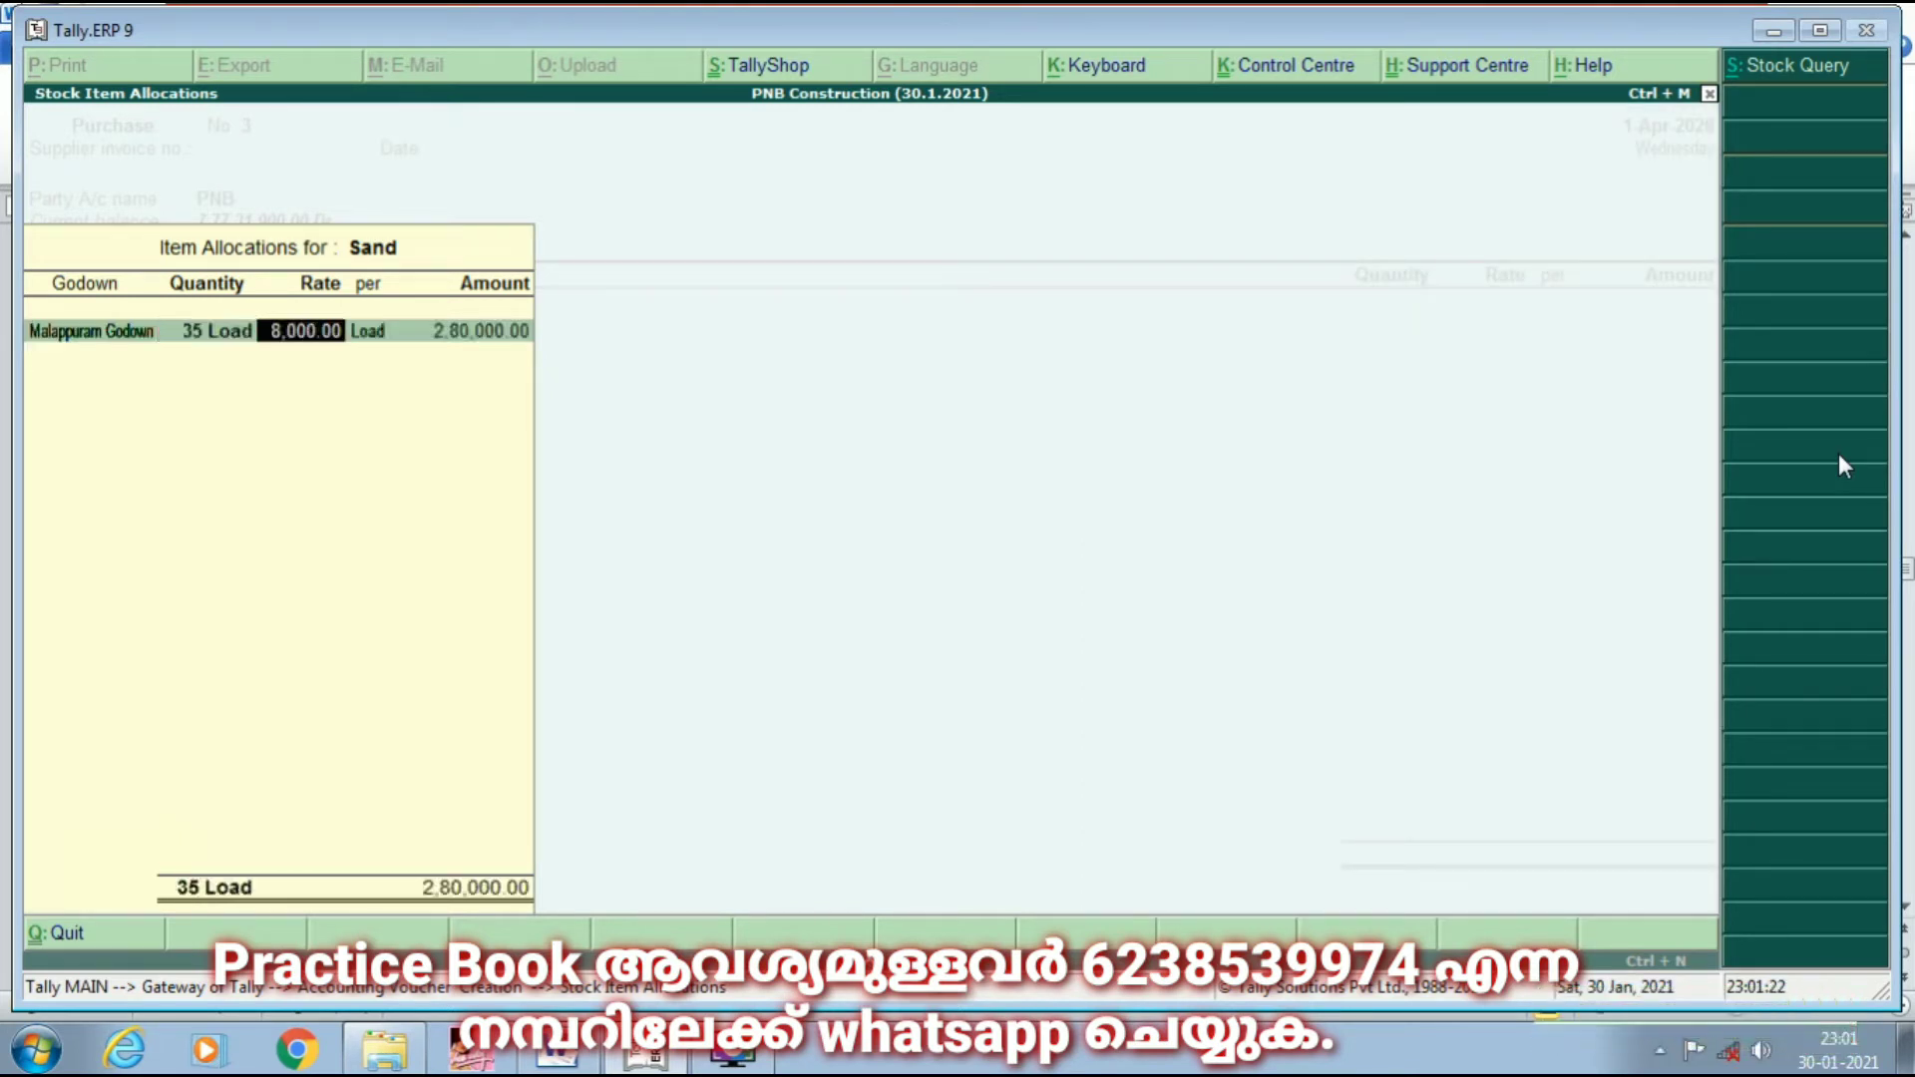
key("Return")
key("Return")
key("Return")
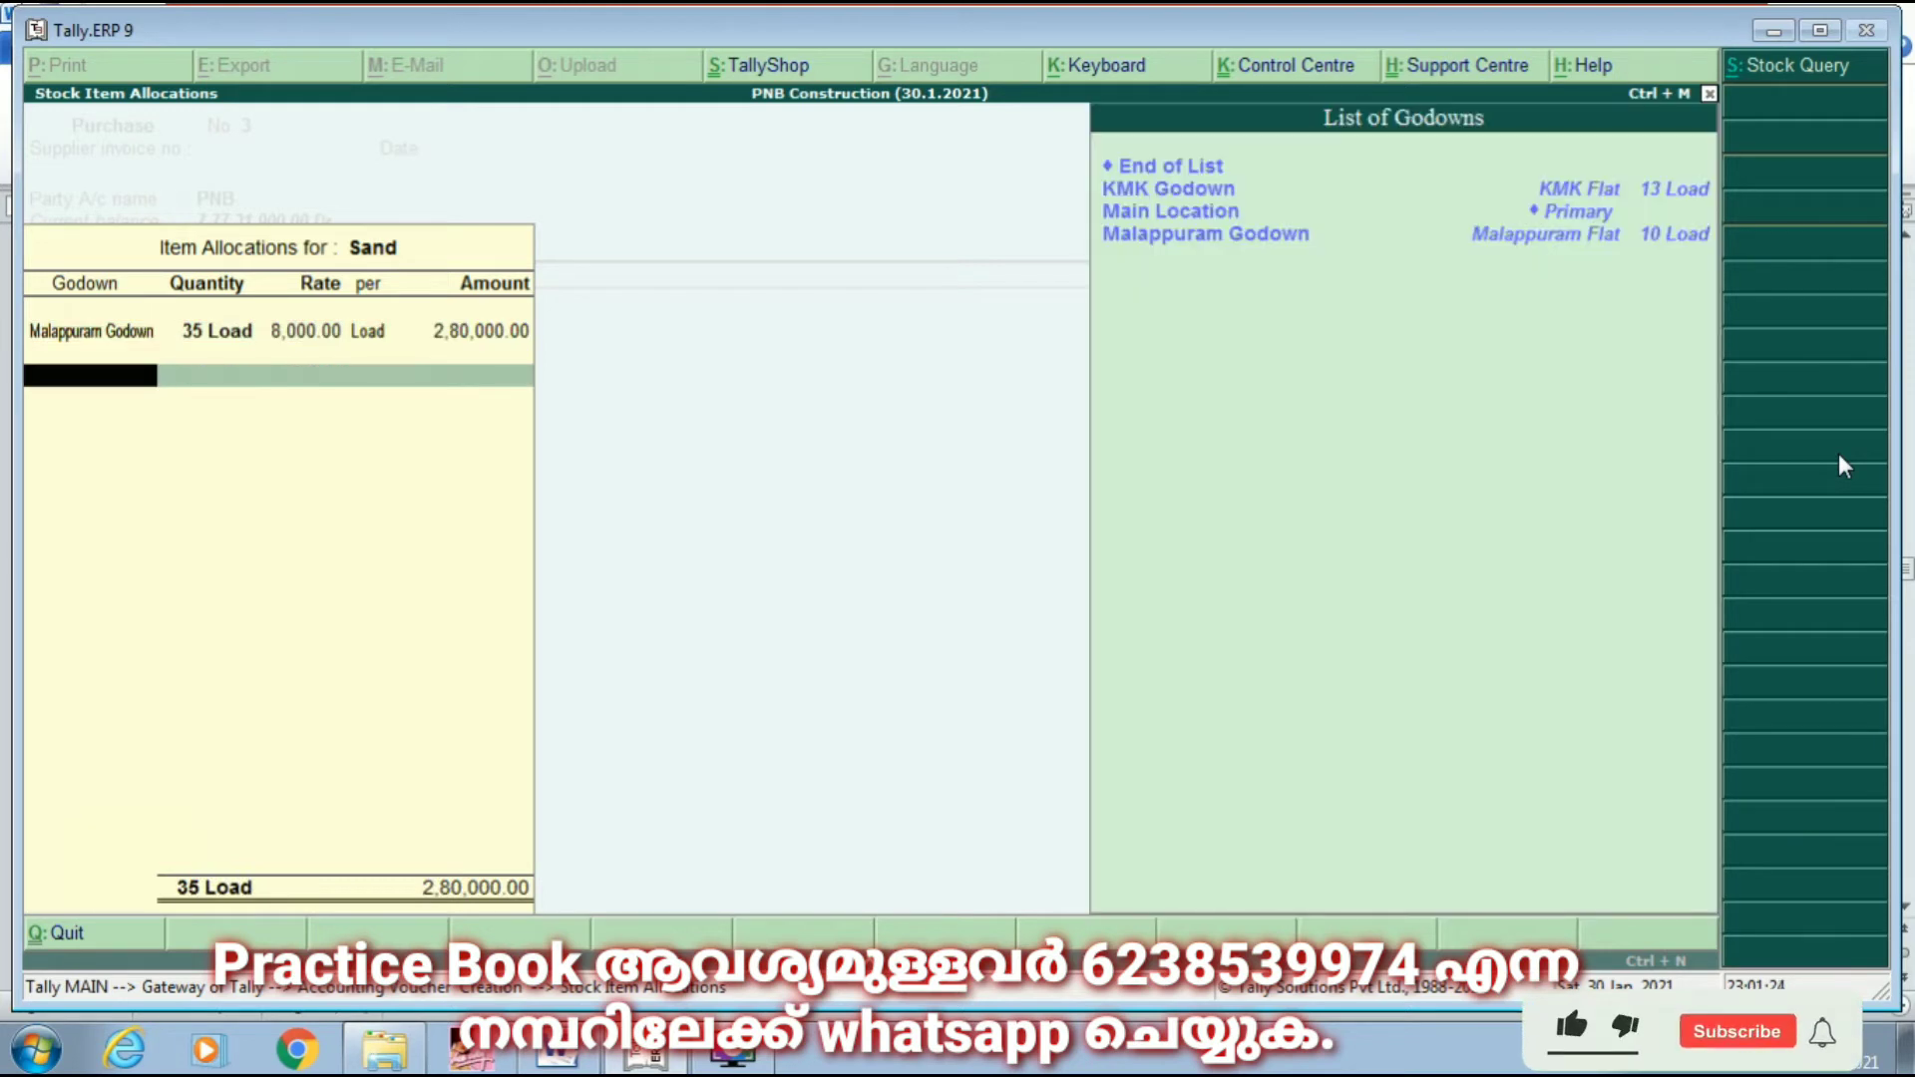
Step: Allocate another 45 Load of Sand at 8,000 per Load to KMK Godown and complete the Sand line
key("Down")
key("Return")
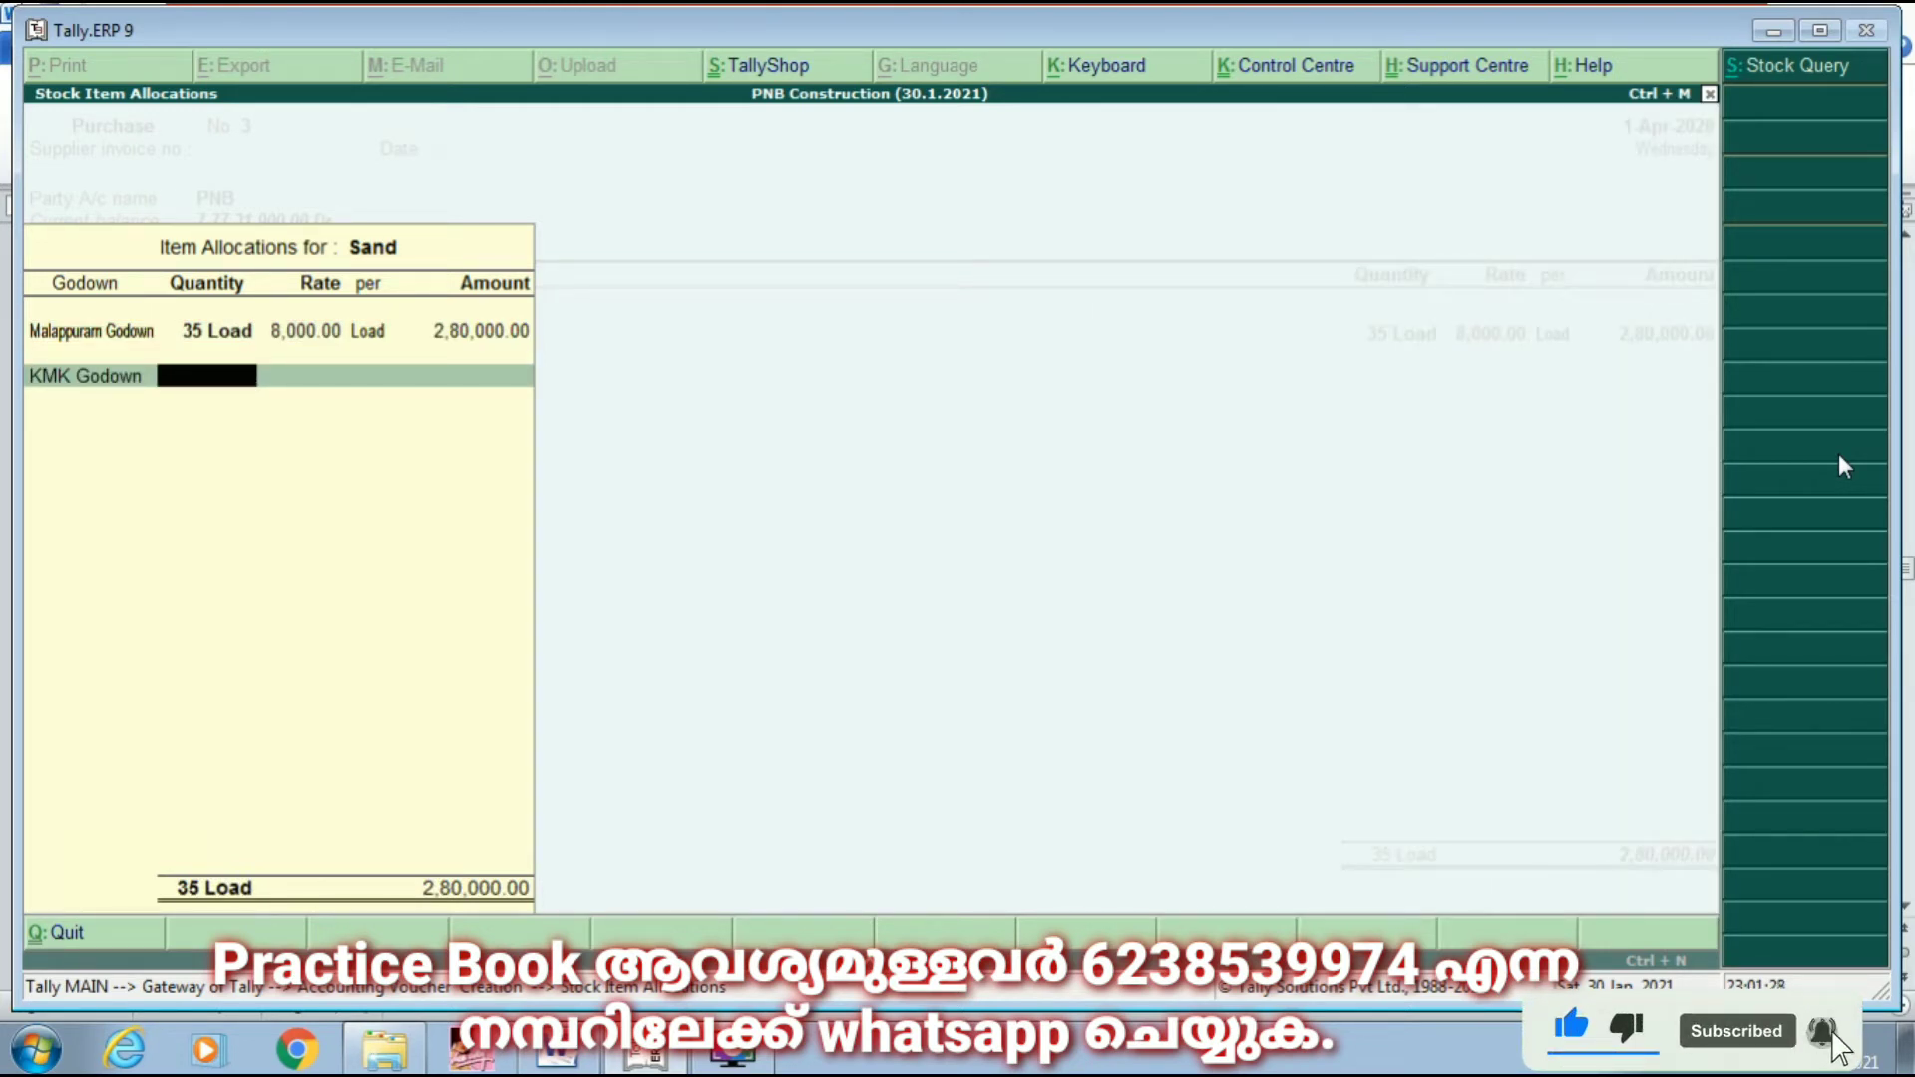
key("Return")
key("Return")
key("Return")
key("Return")
key("Return")
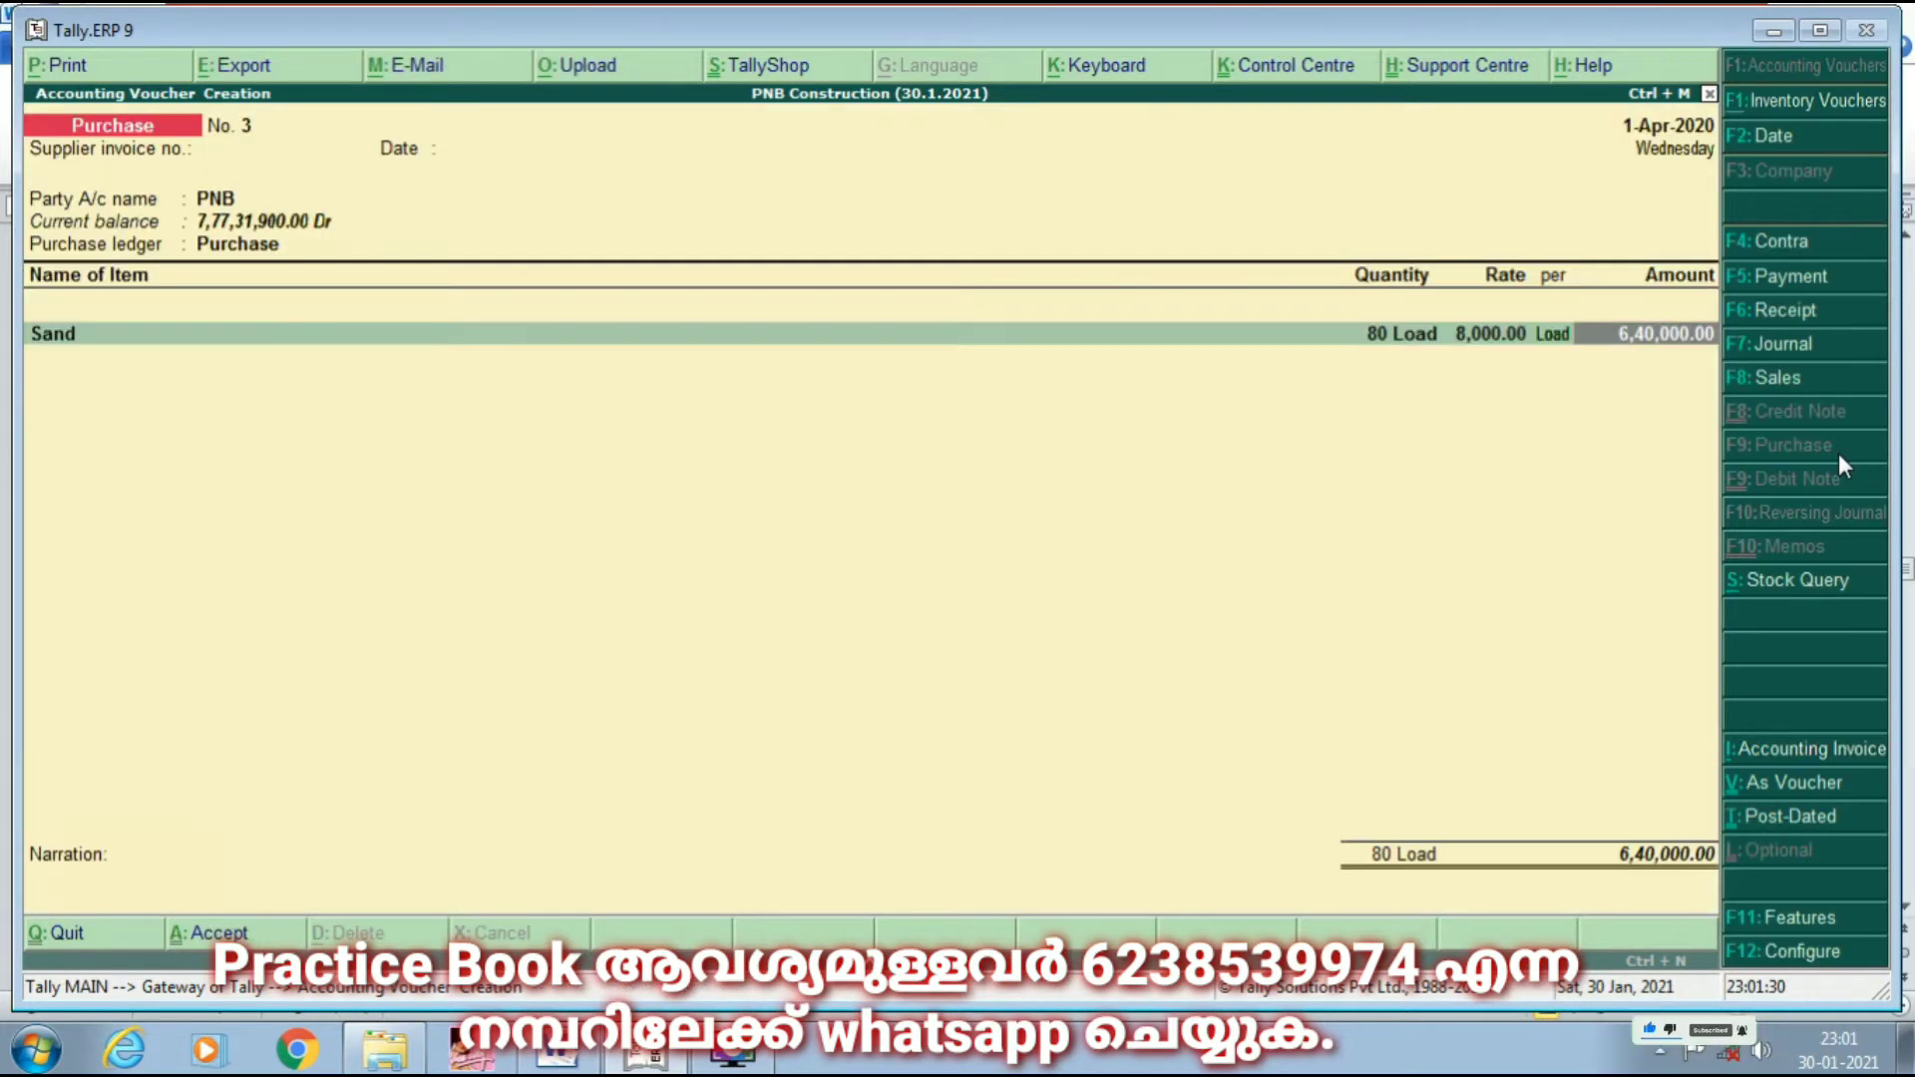
key("Return")
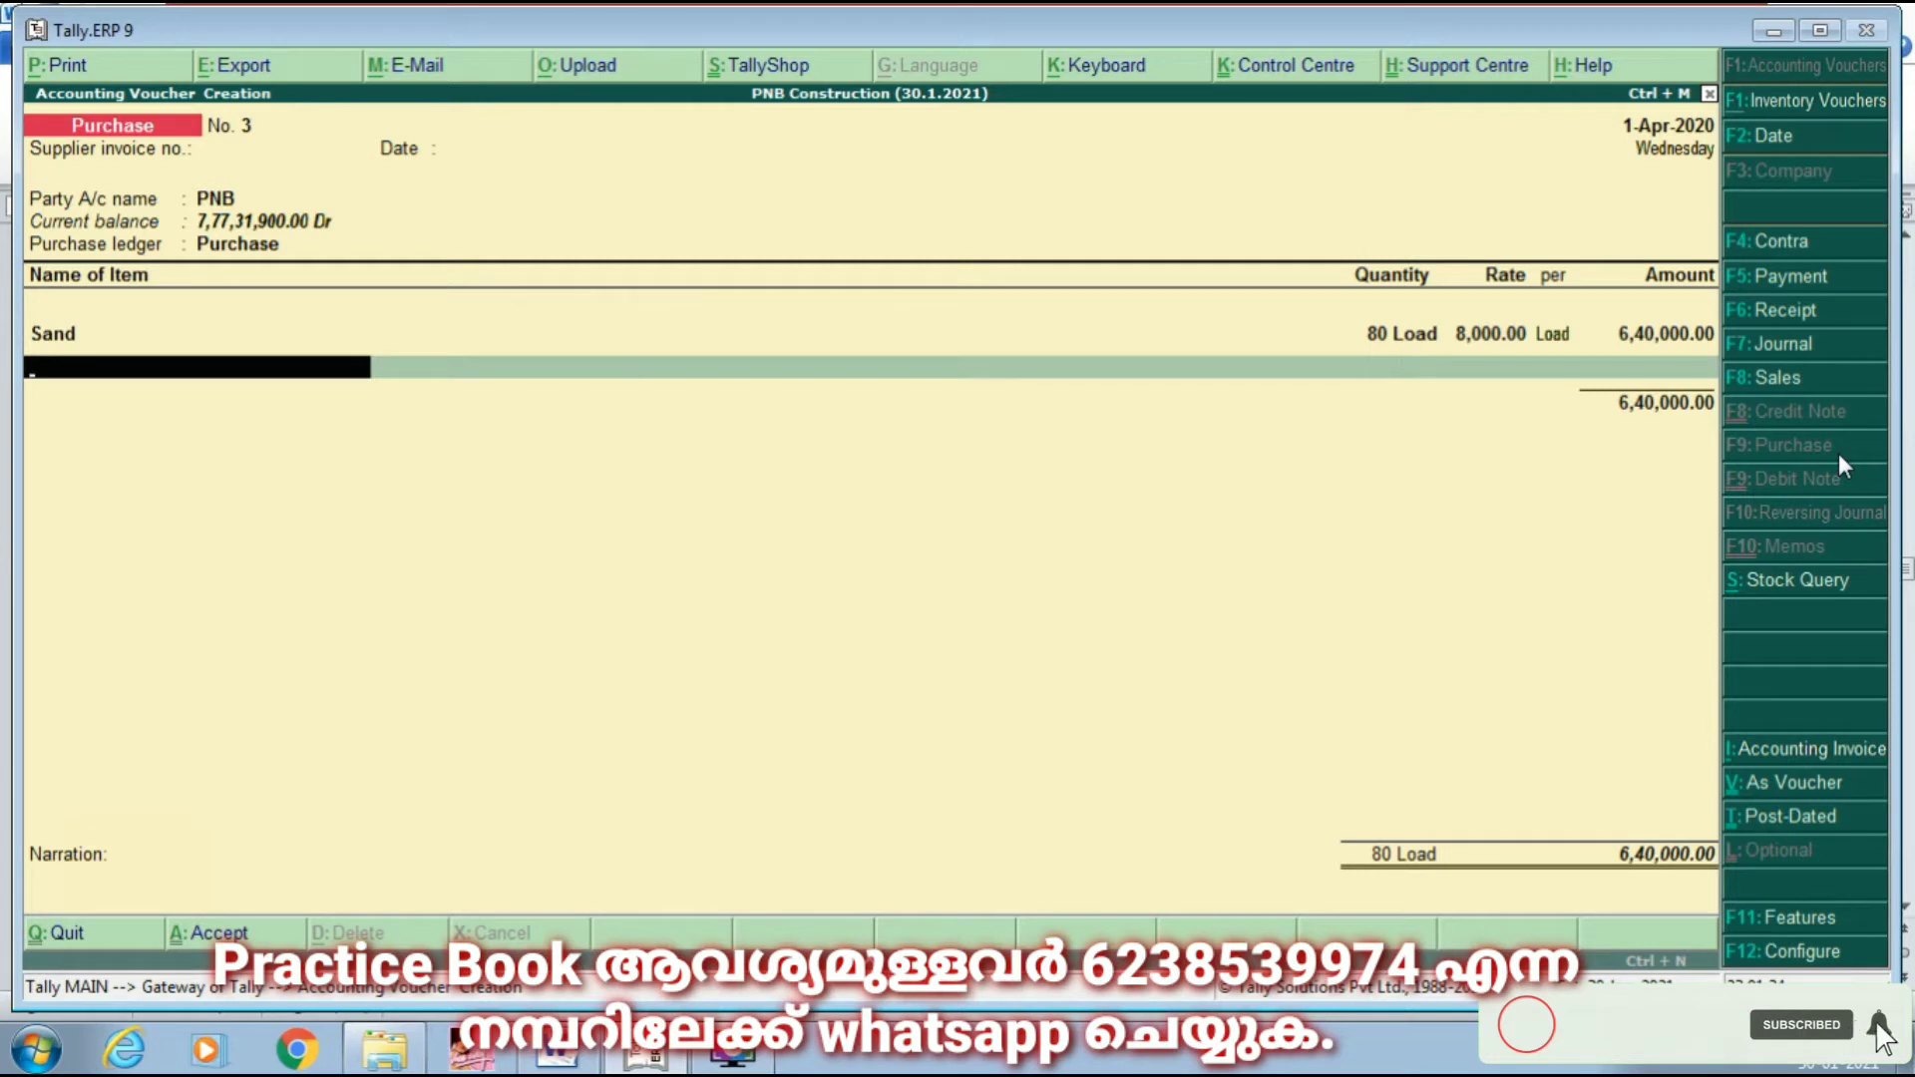
Step: Add Stone to the purchase and allocate 20,000 Nos at 20 each to Malappuram Godown
type("S")
key("Down")
key("Down")
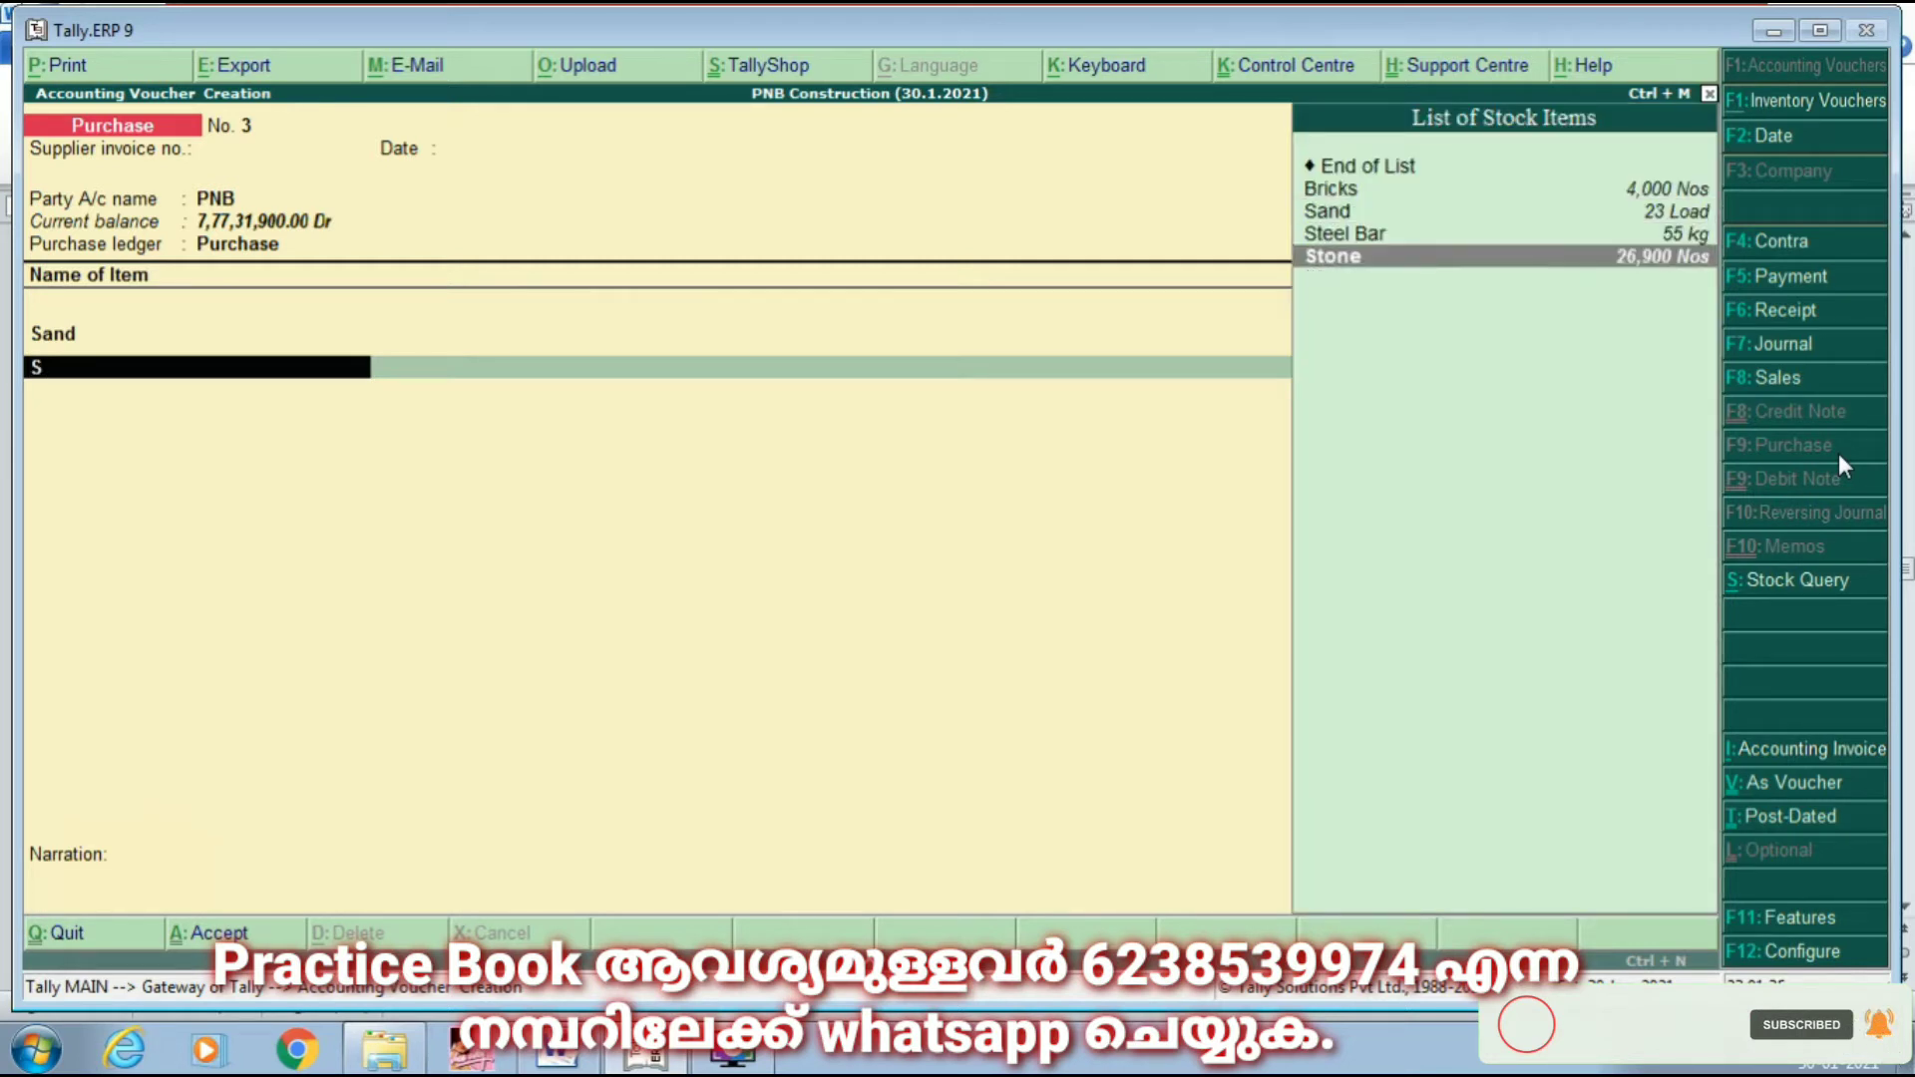
key("Return")
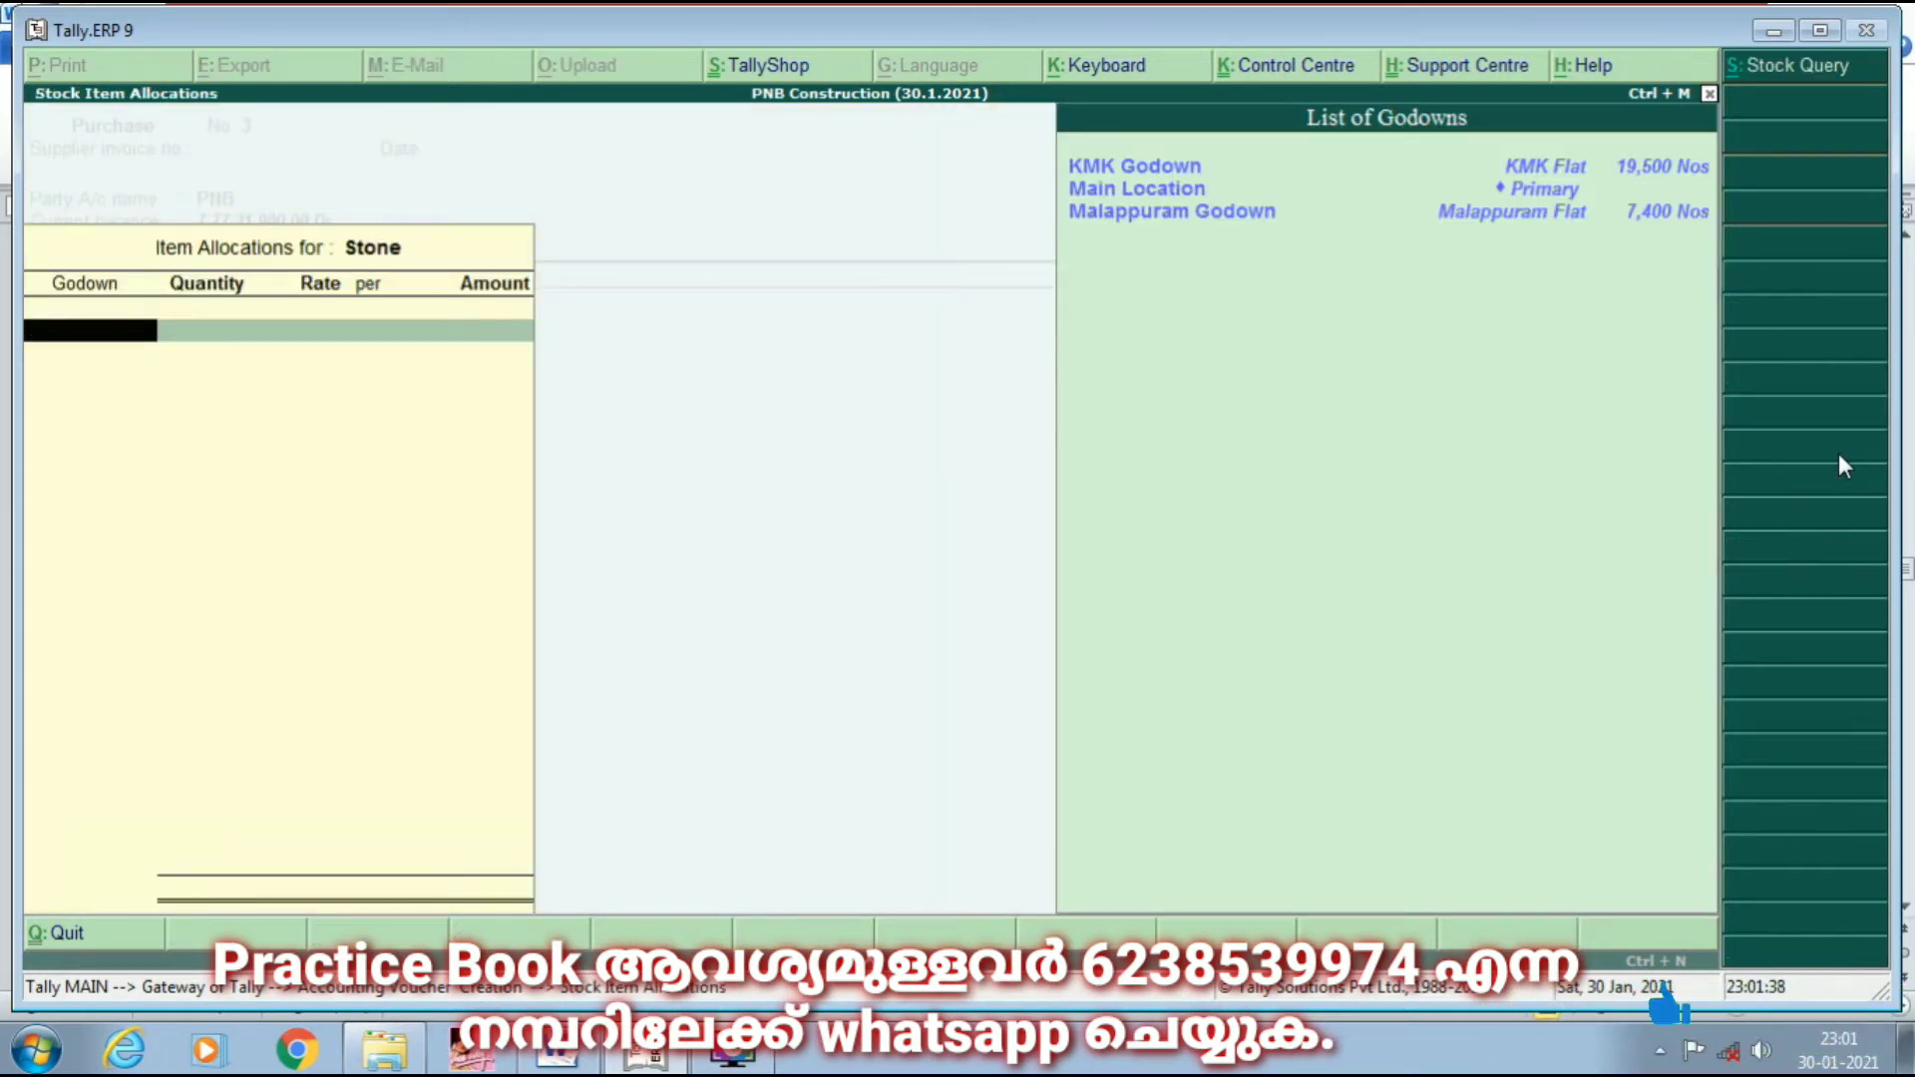
key("Down")
key("Down")
key("Return")
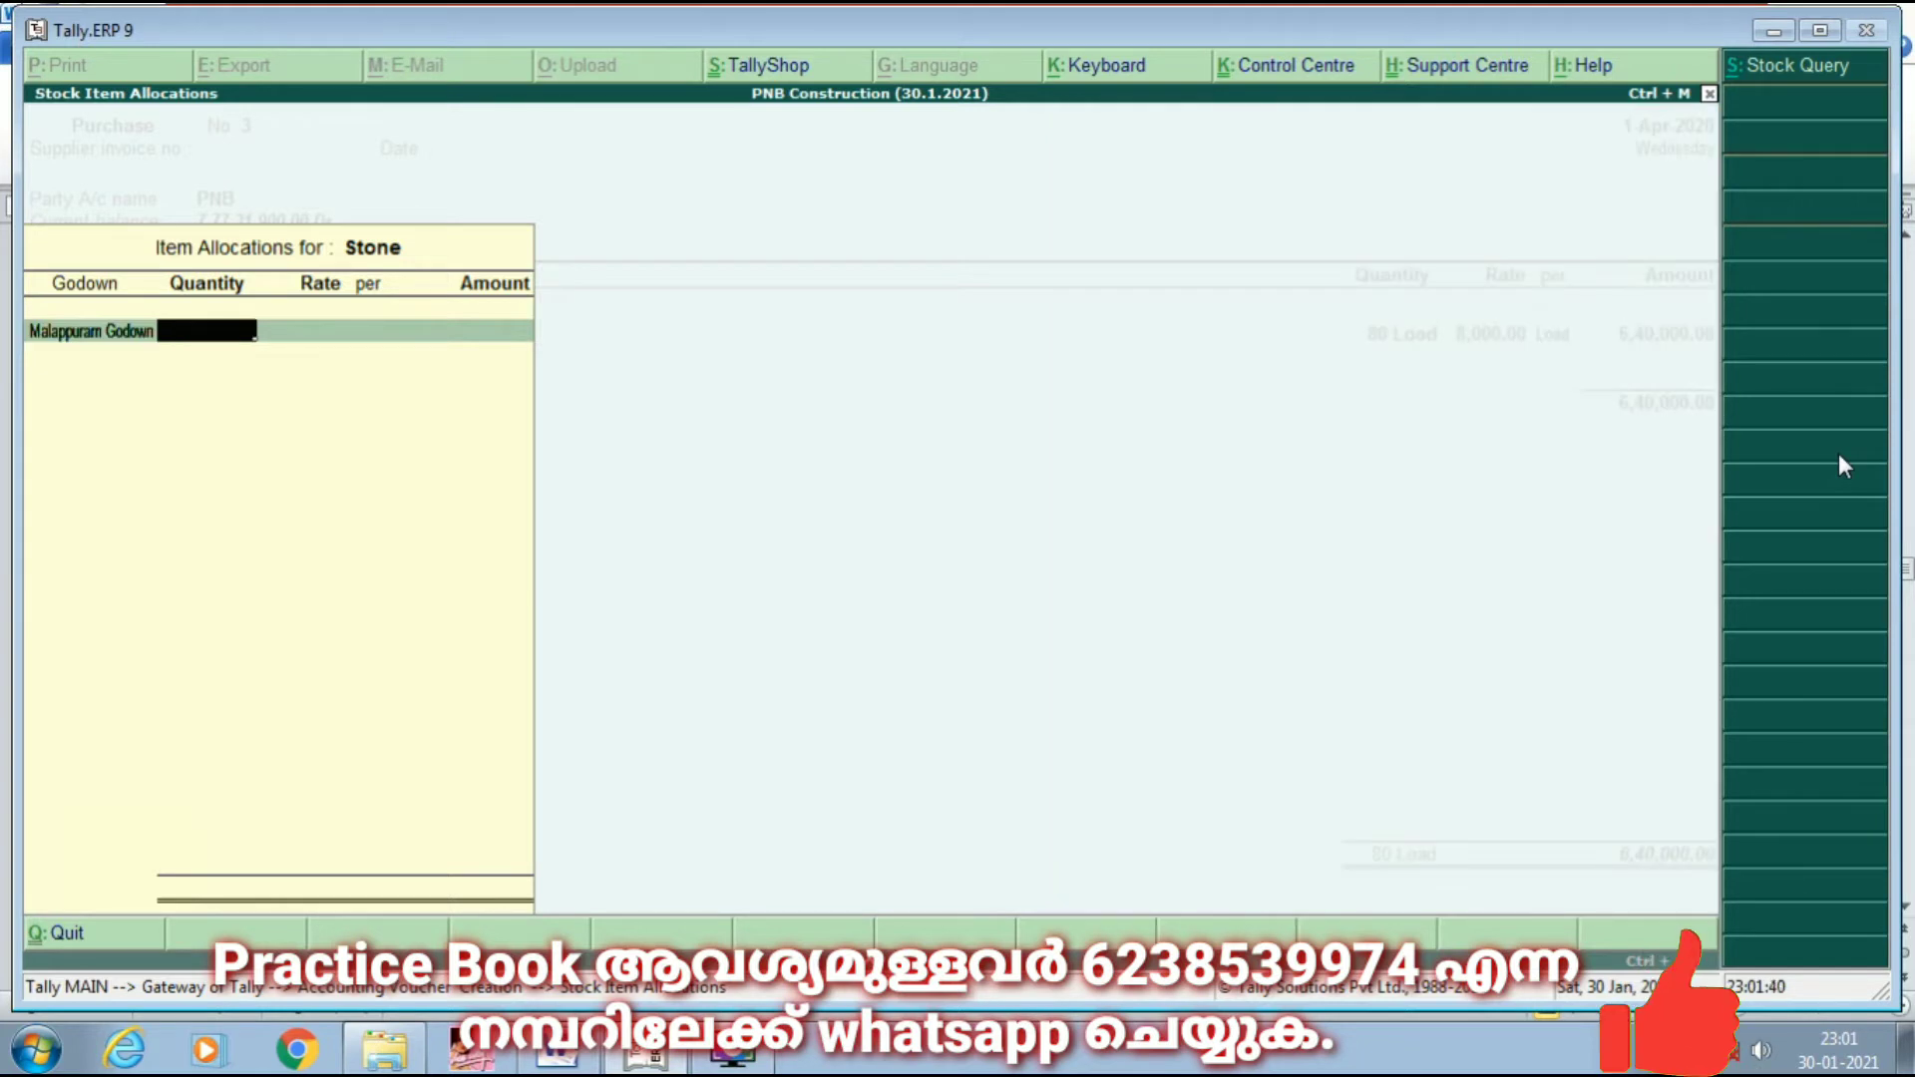
type("20000")
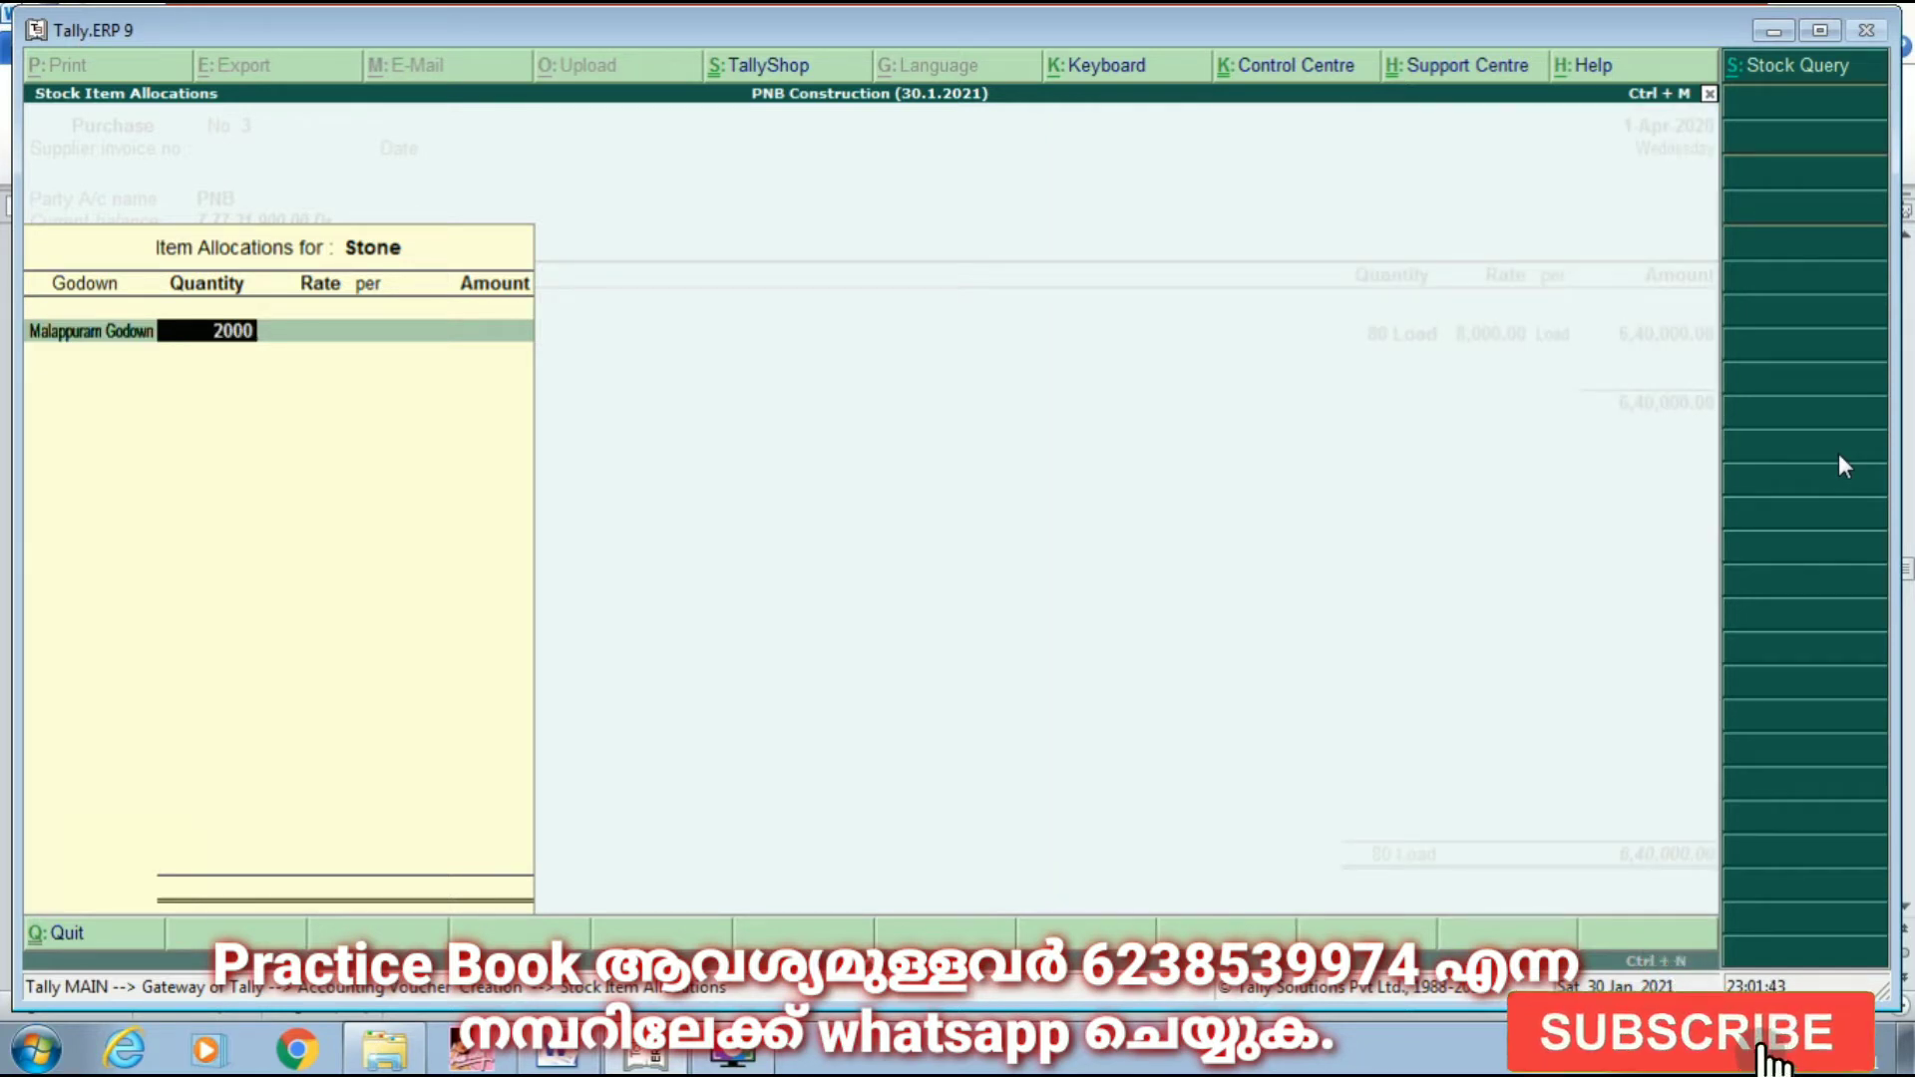
key("Return")
key("Return")
key("Return")
key("Return")
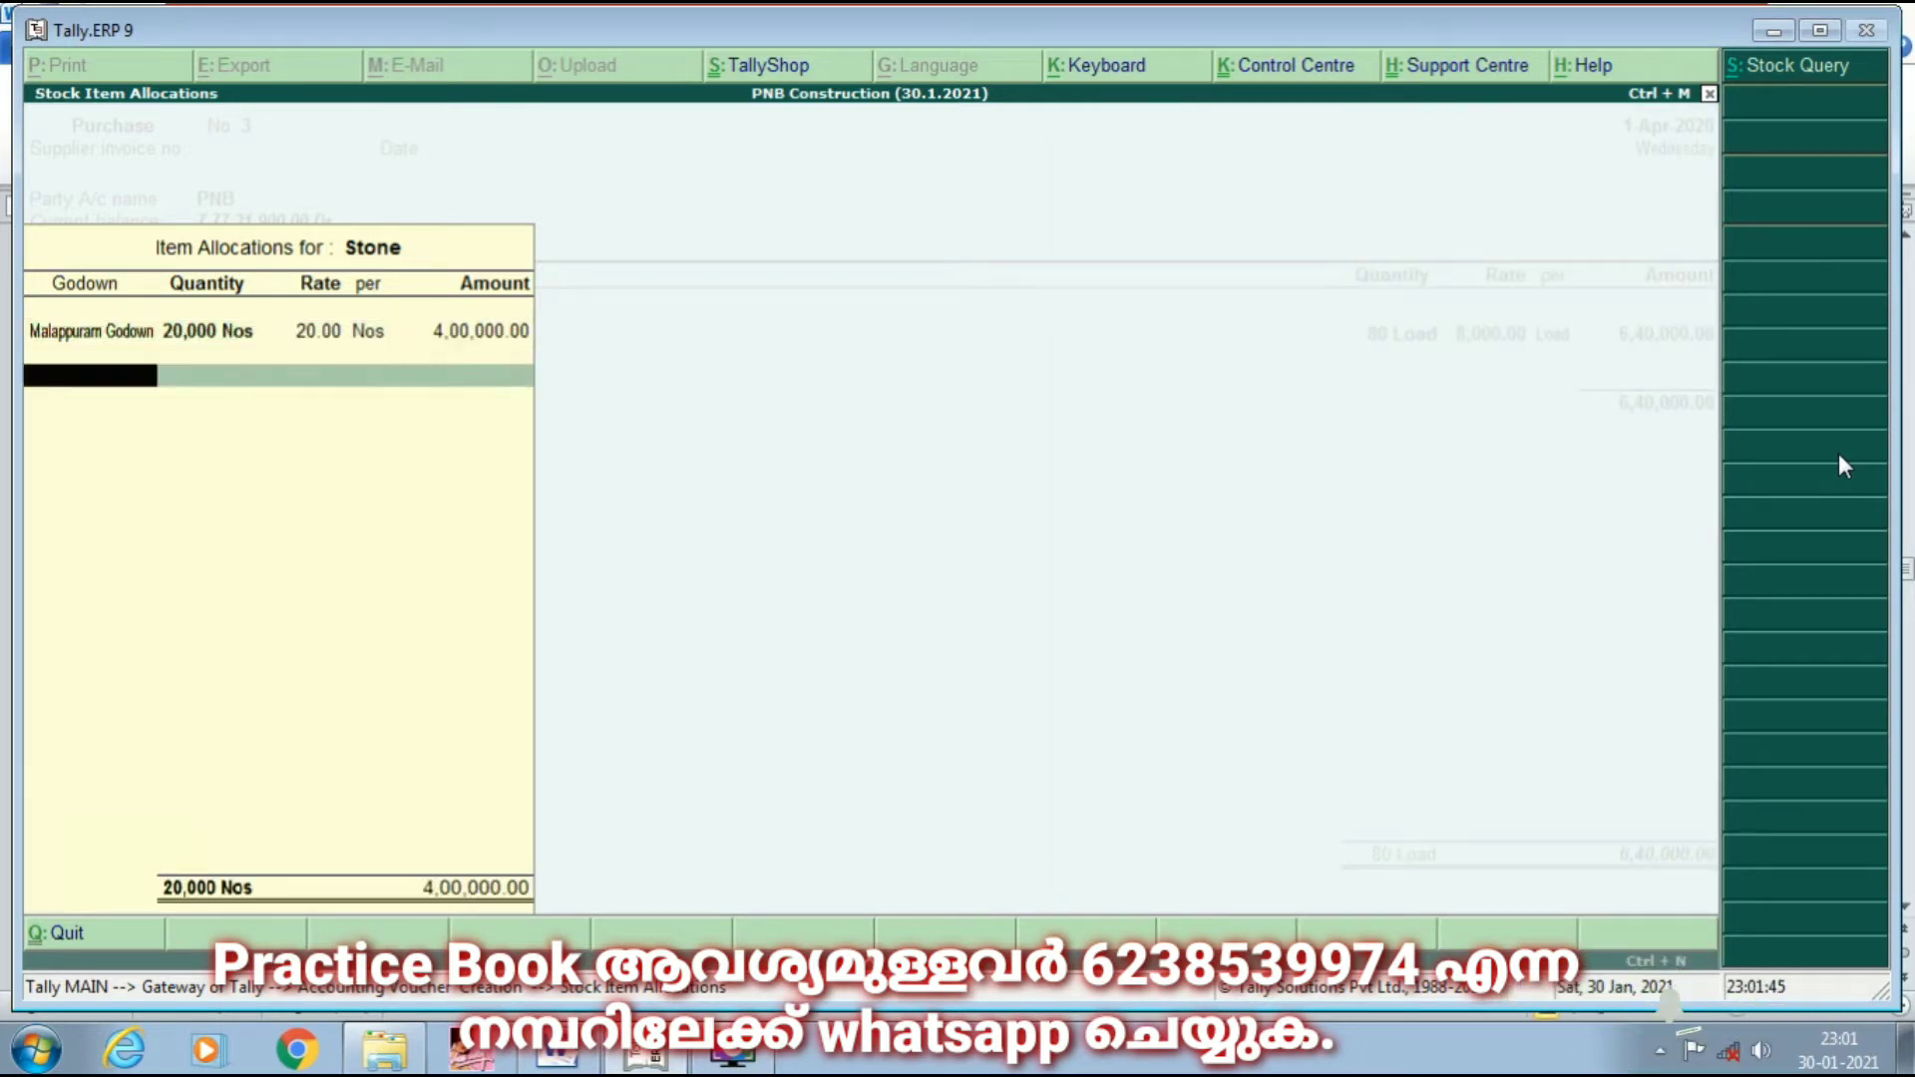
Step: Allocate another 20,000 Nos of Stone at 20 each to KMK Godown and complete the Stone line
key("Down")
key("Return")
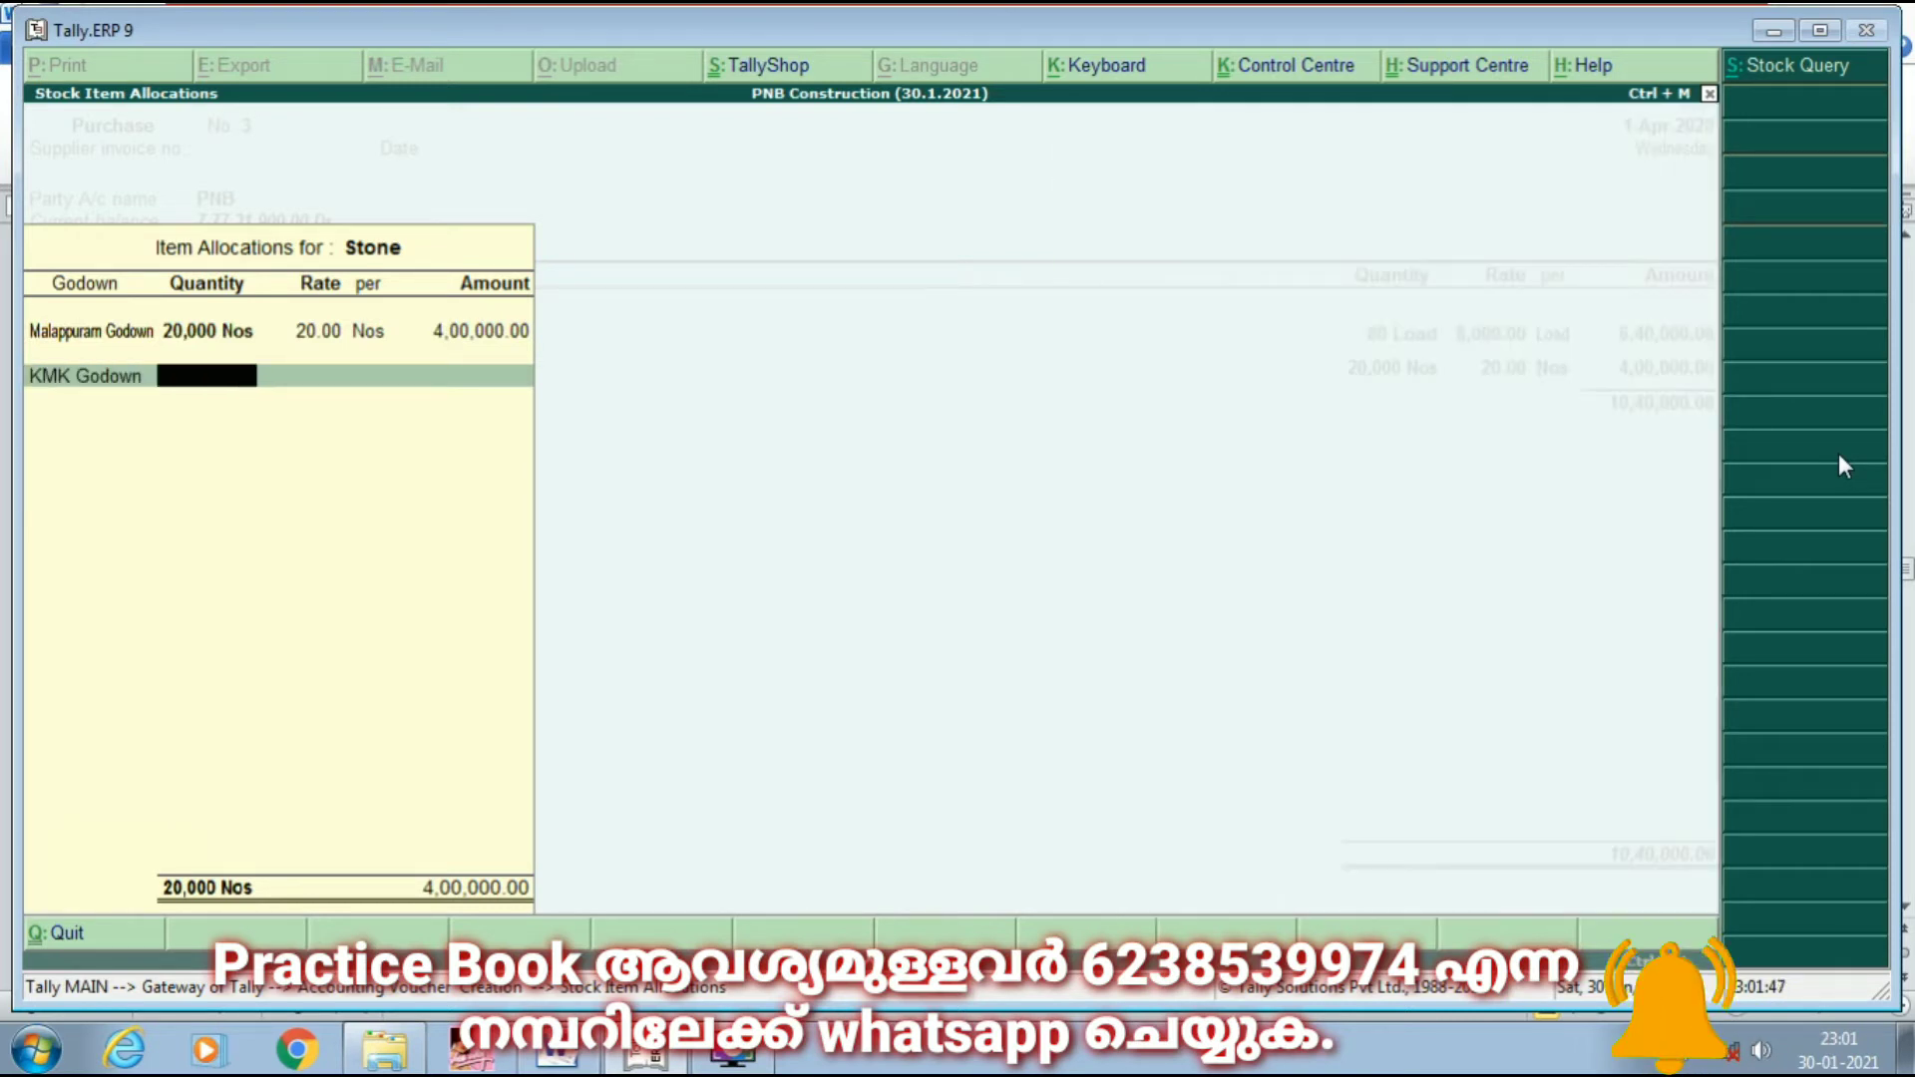
type("20000")
key("Return")
key("Return")
key("Return")
key("Return")
key("Return")
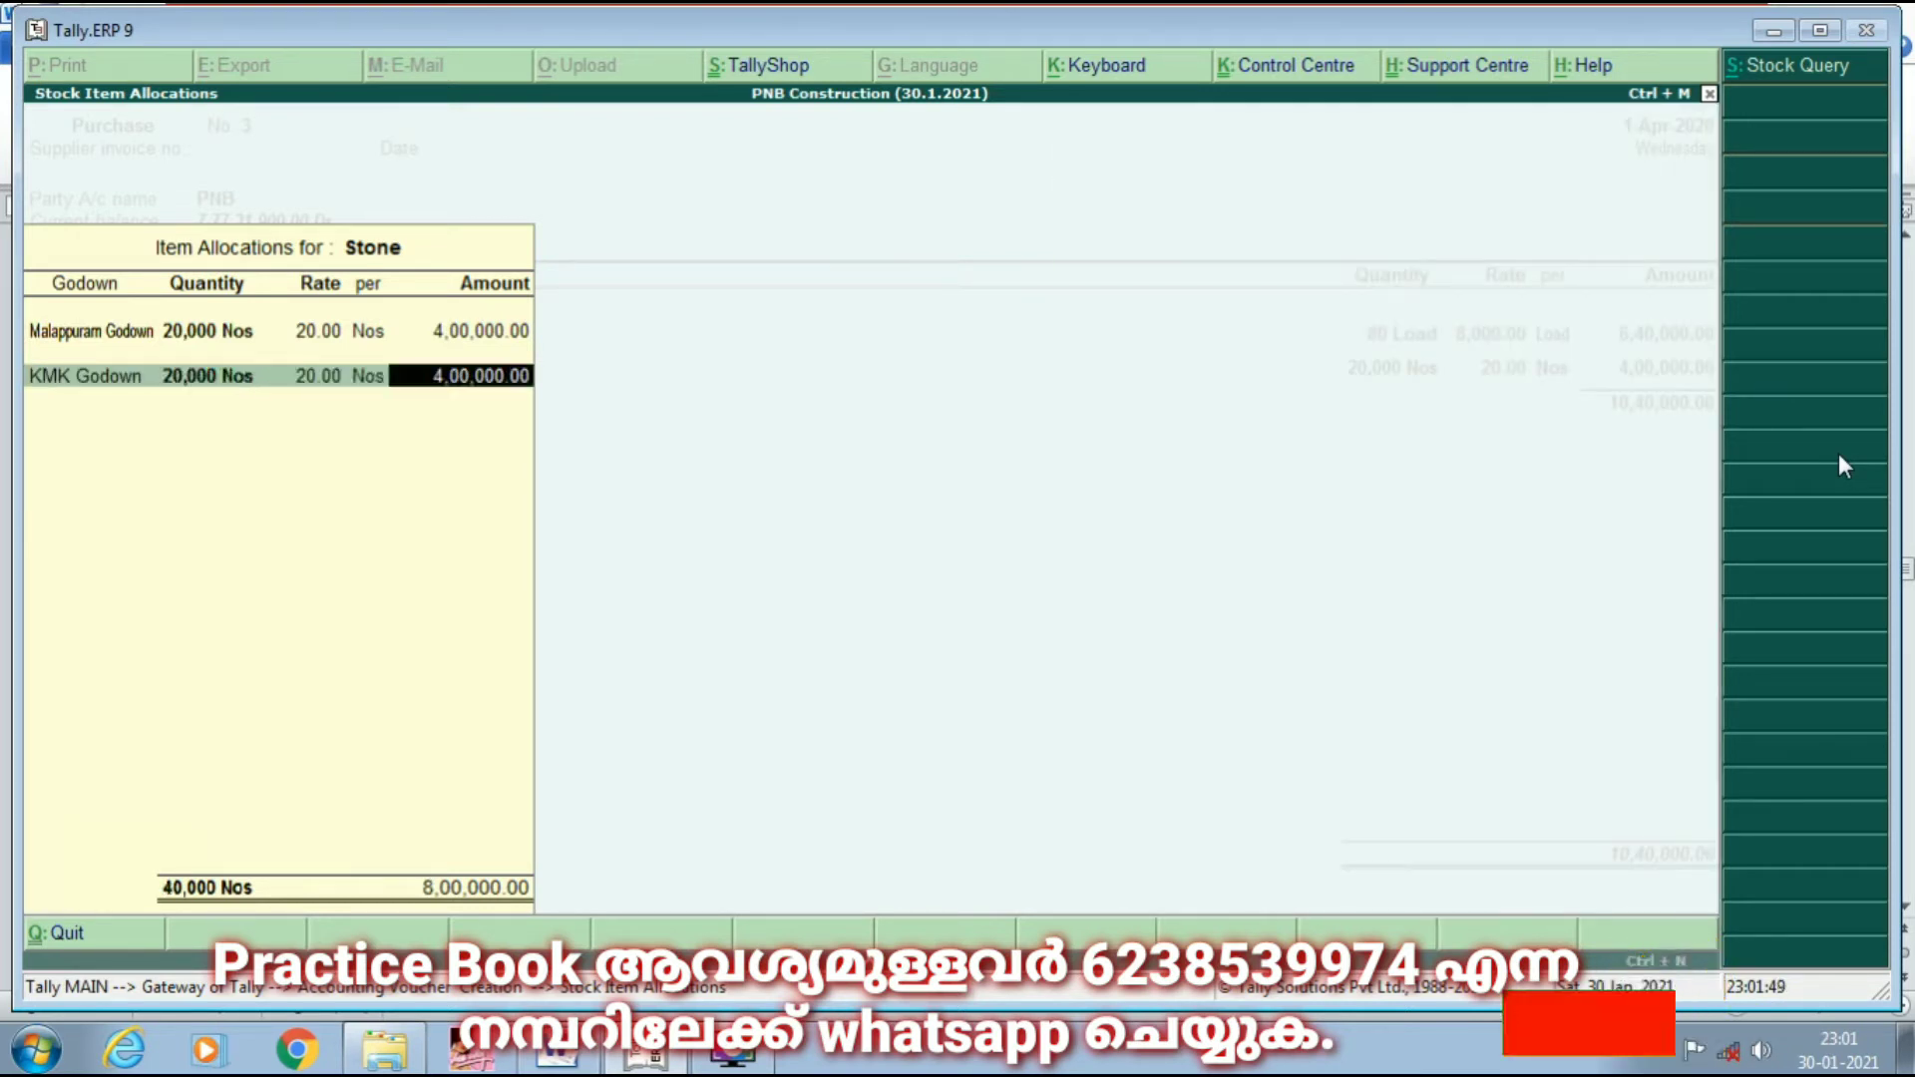
key("Return")
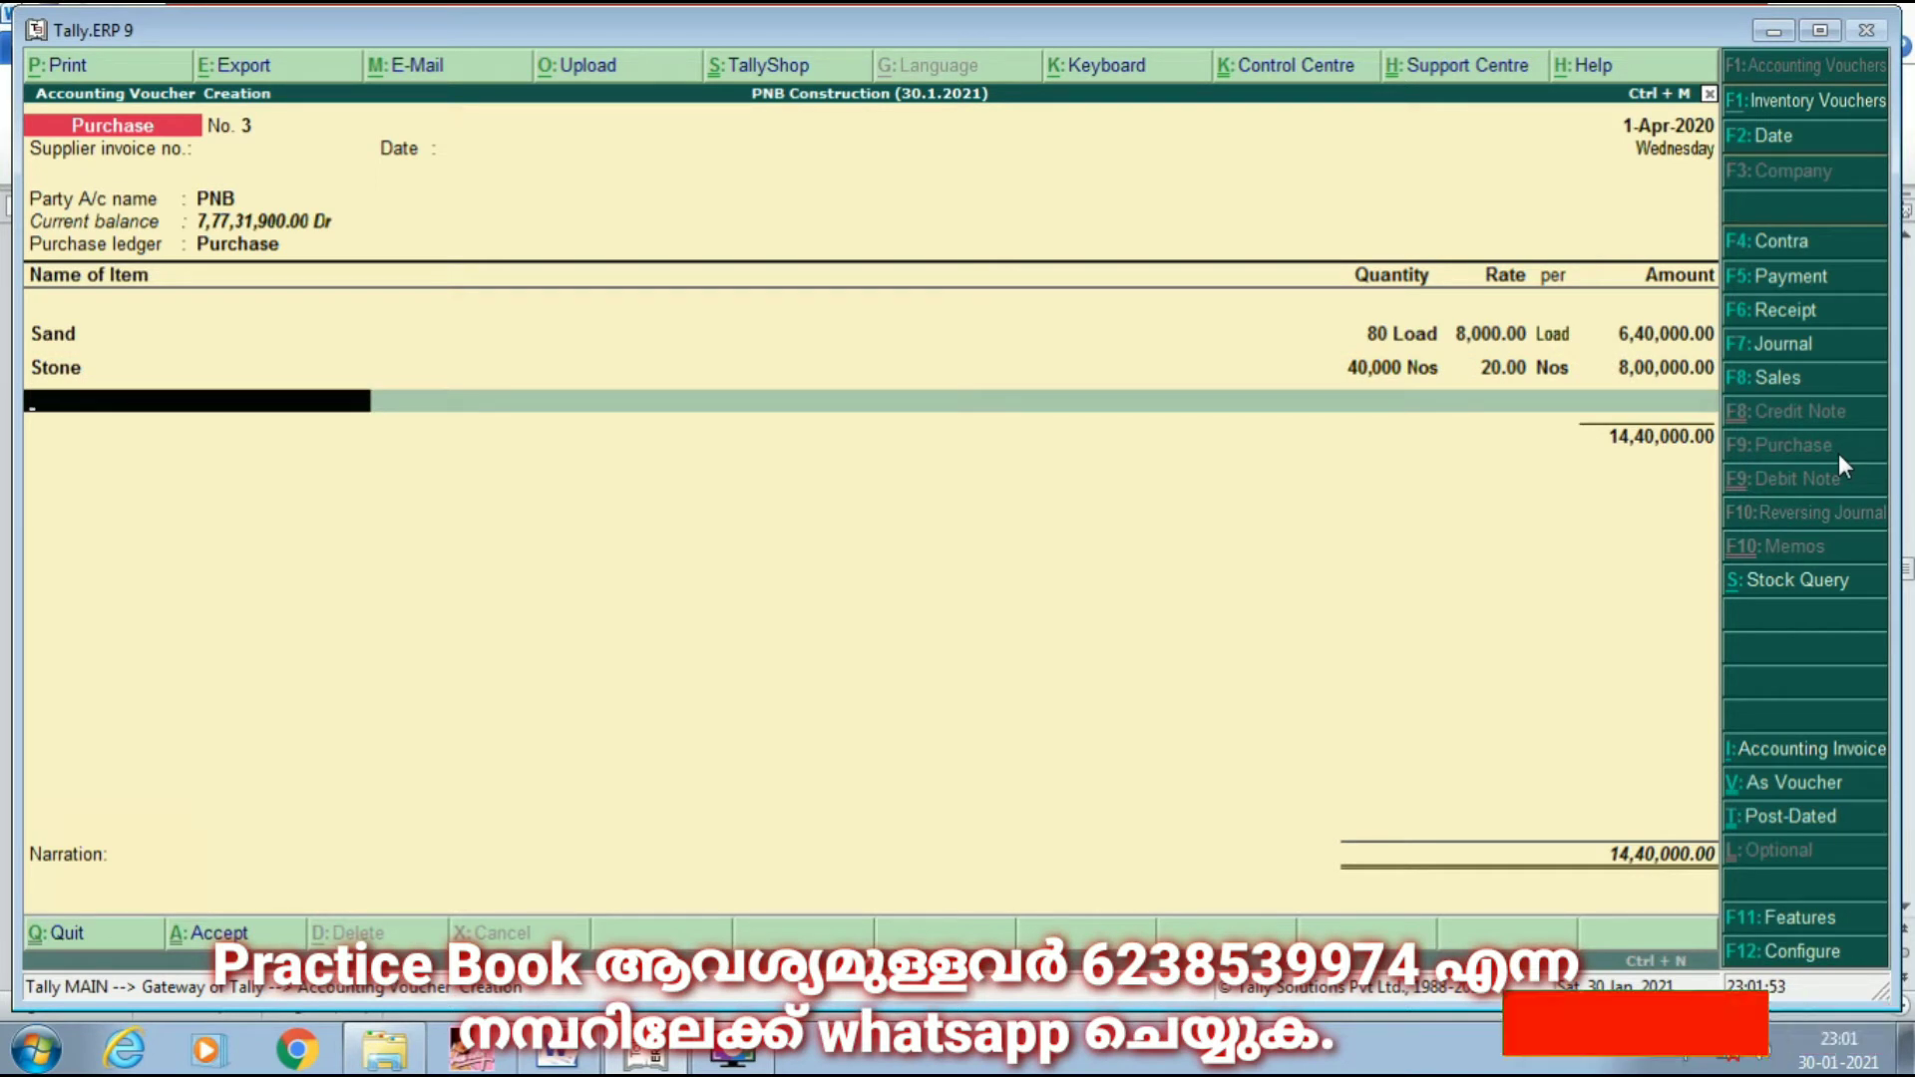
Step: Add Cement to the purchase and allocate 300 pkt at 300 per pkt to Malappuram Godown
key("Return")
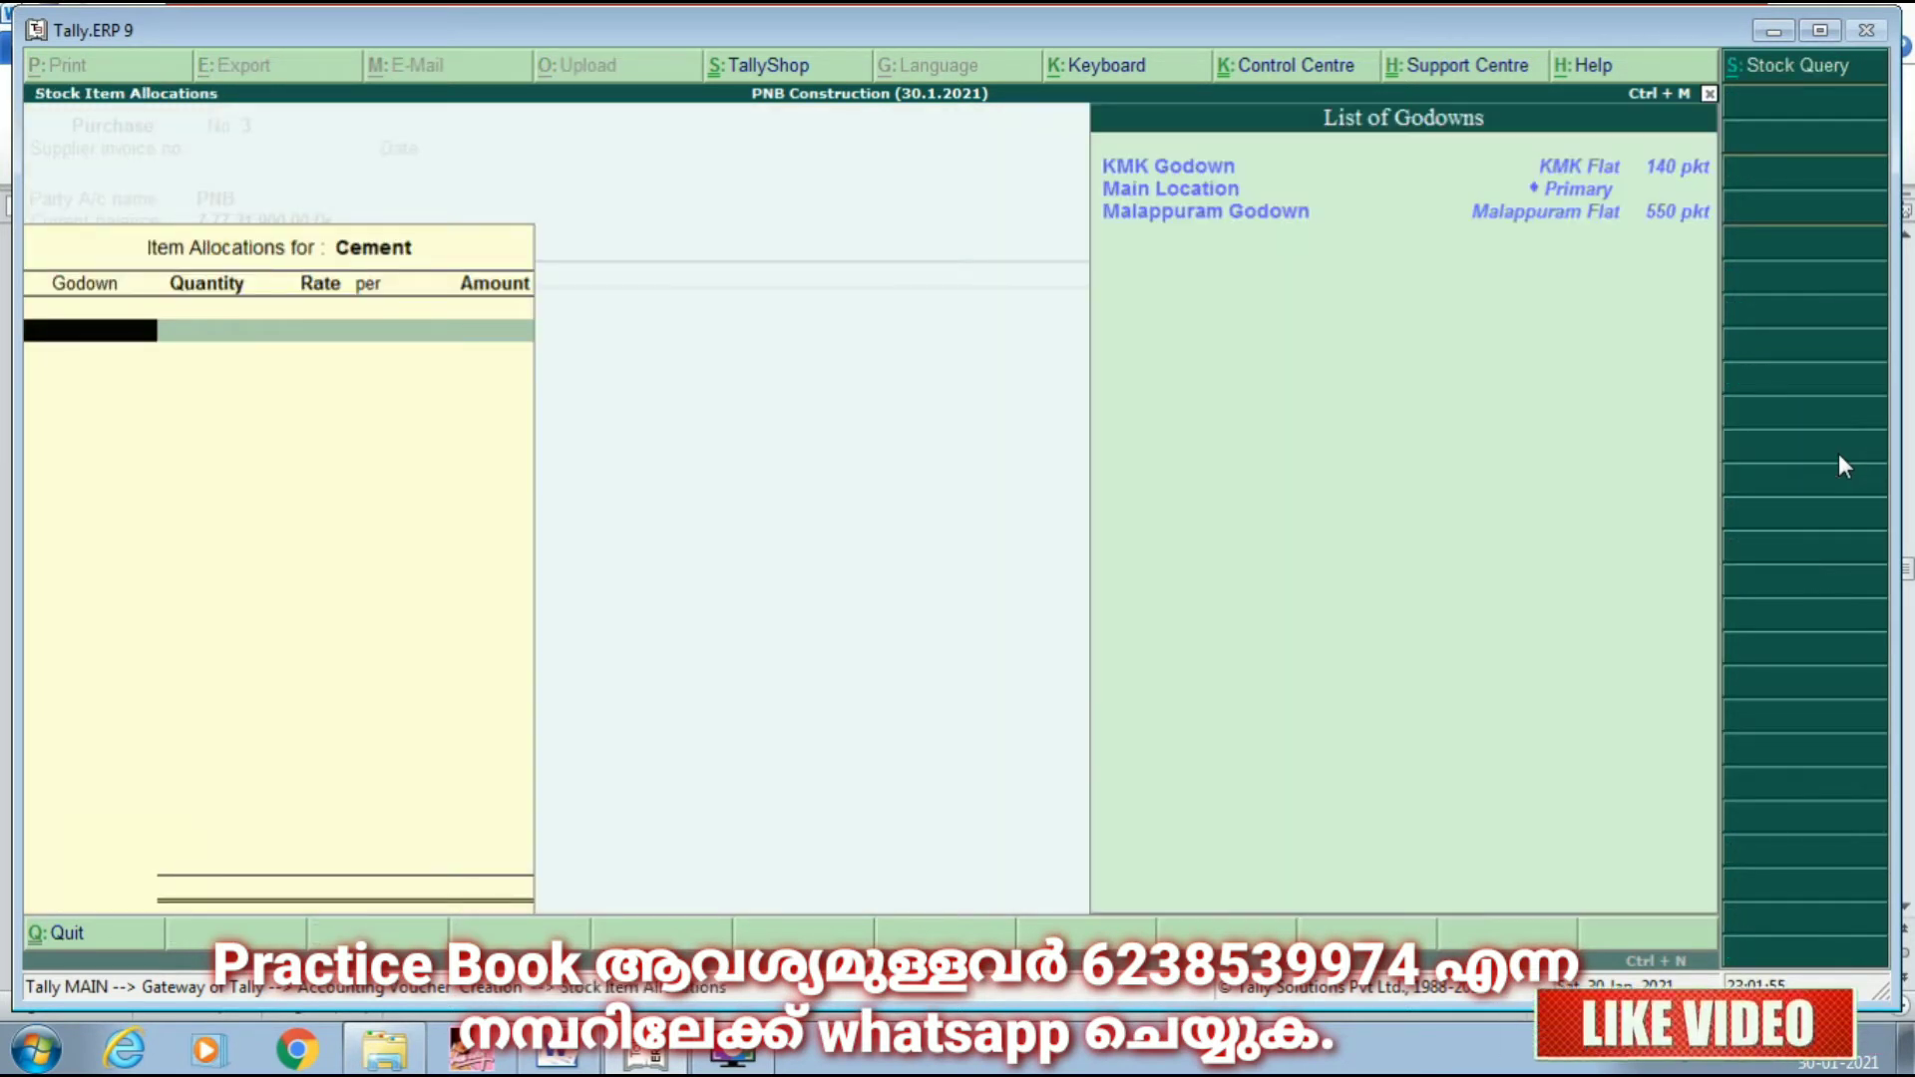
key("Down")
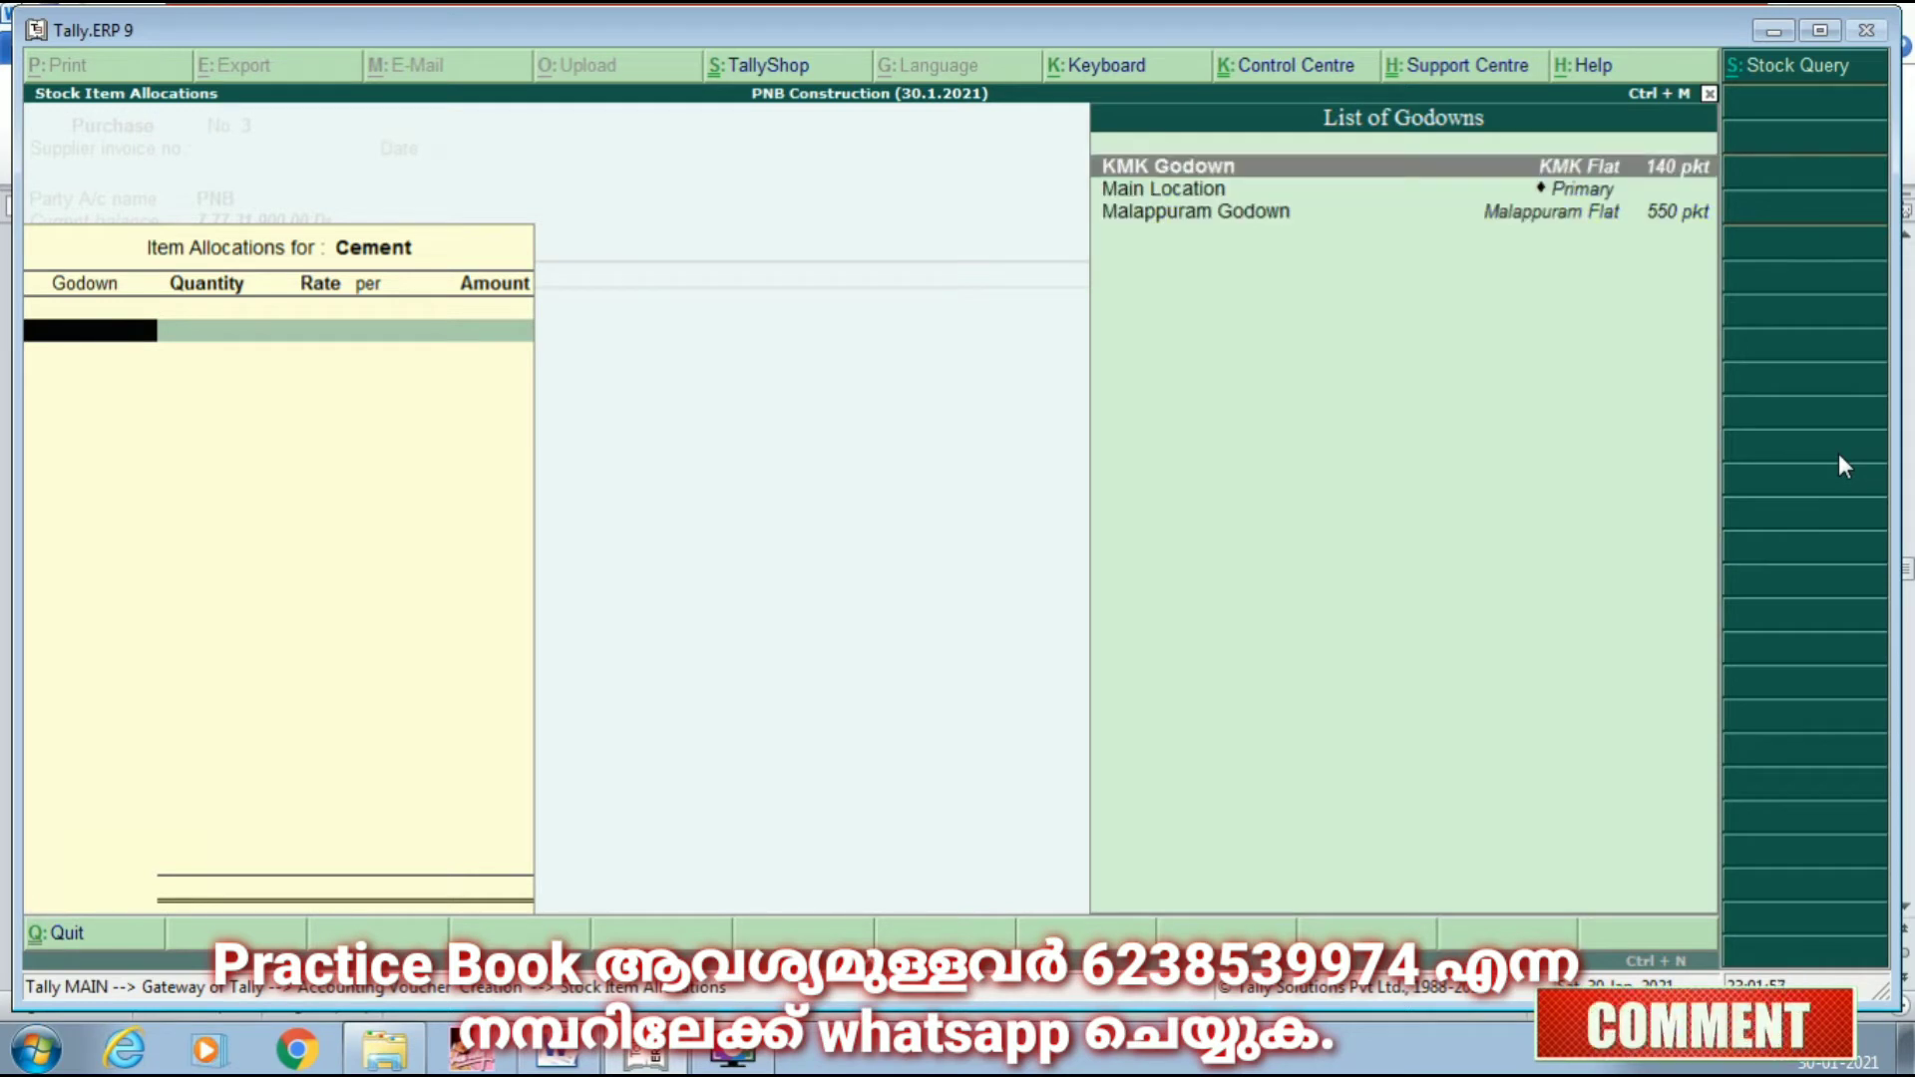
key("Down")
key("Down")
key("Return")
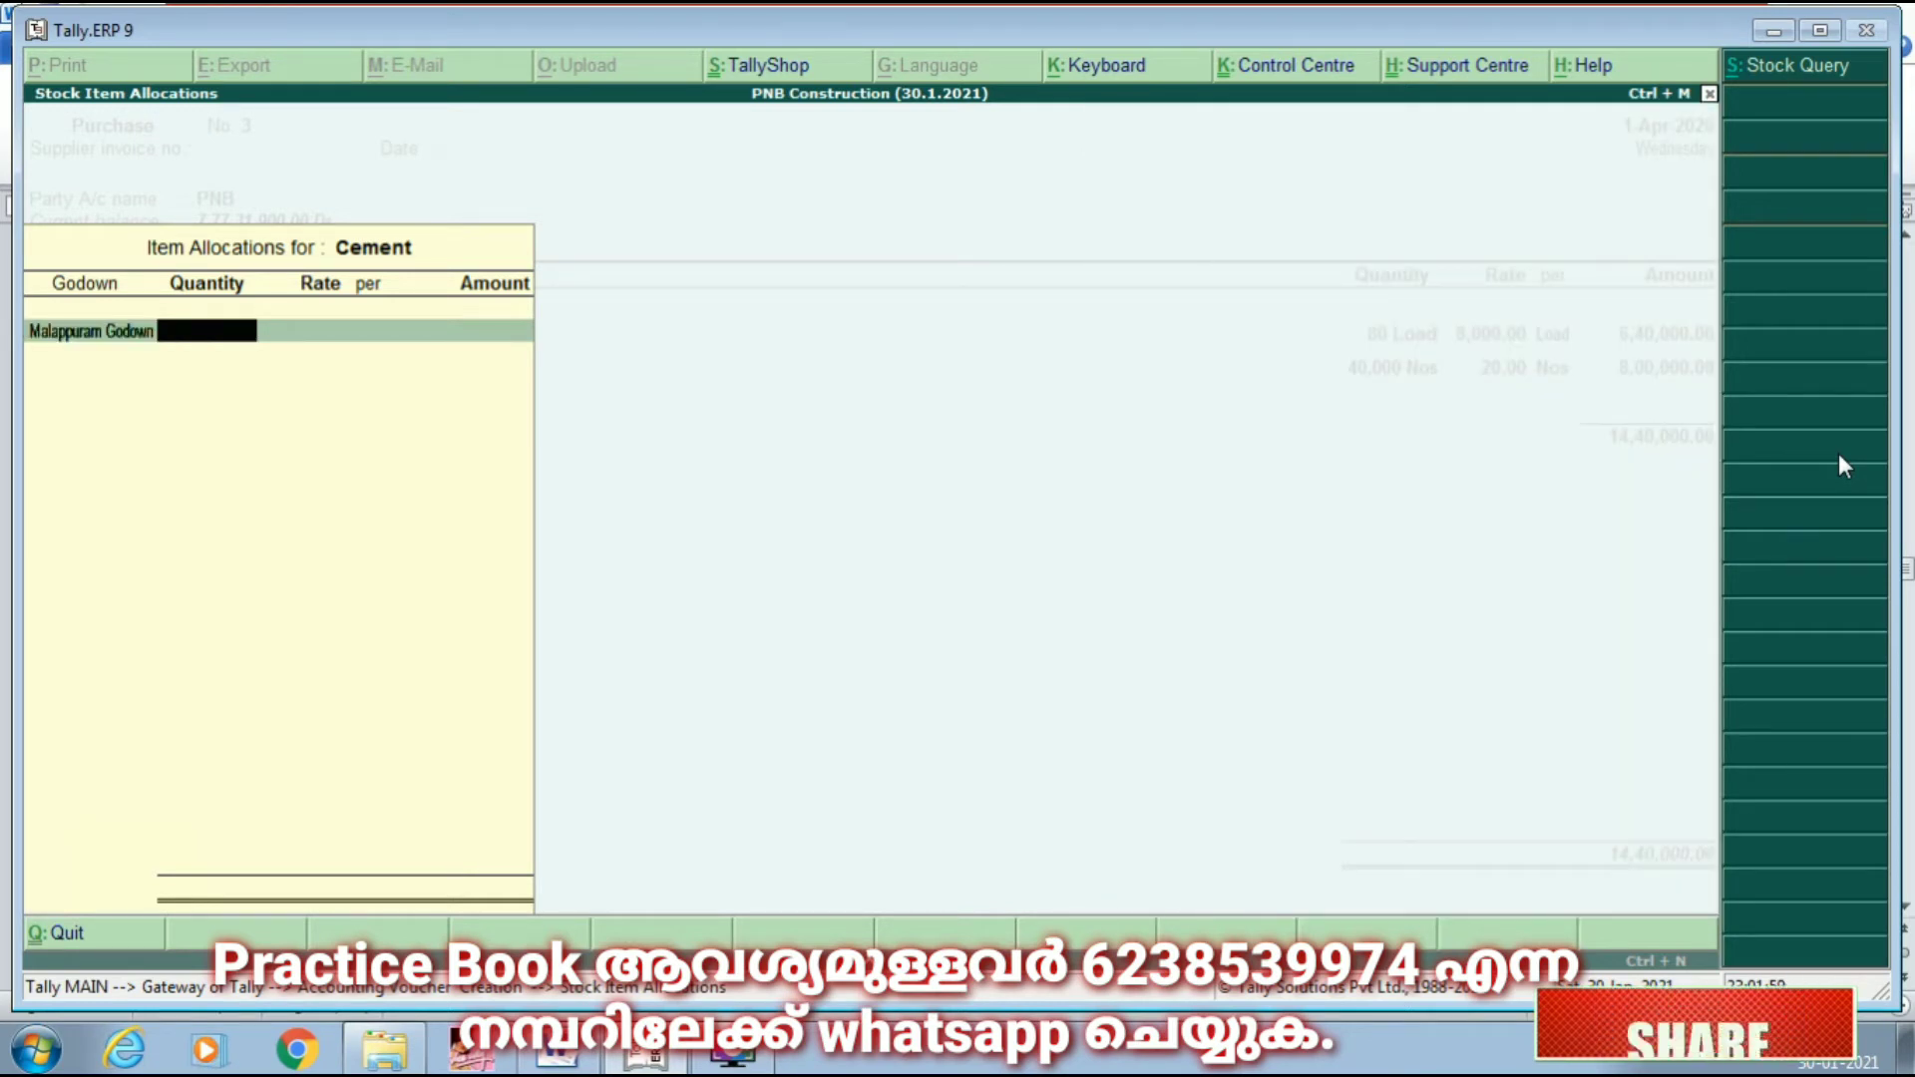
type("300")
key("Return")
key("Return")
key("Return")
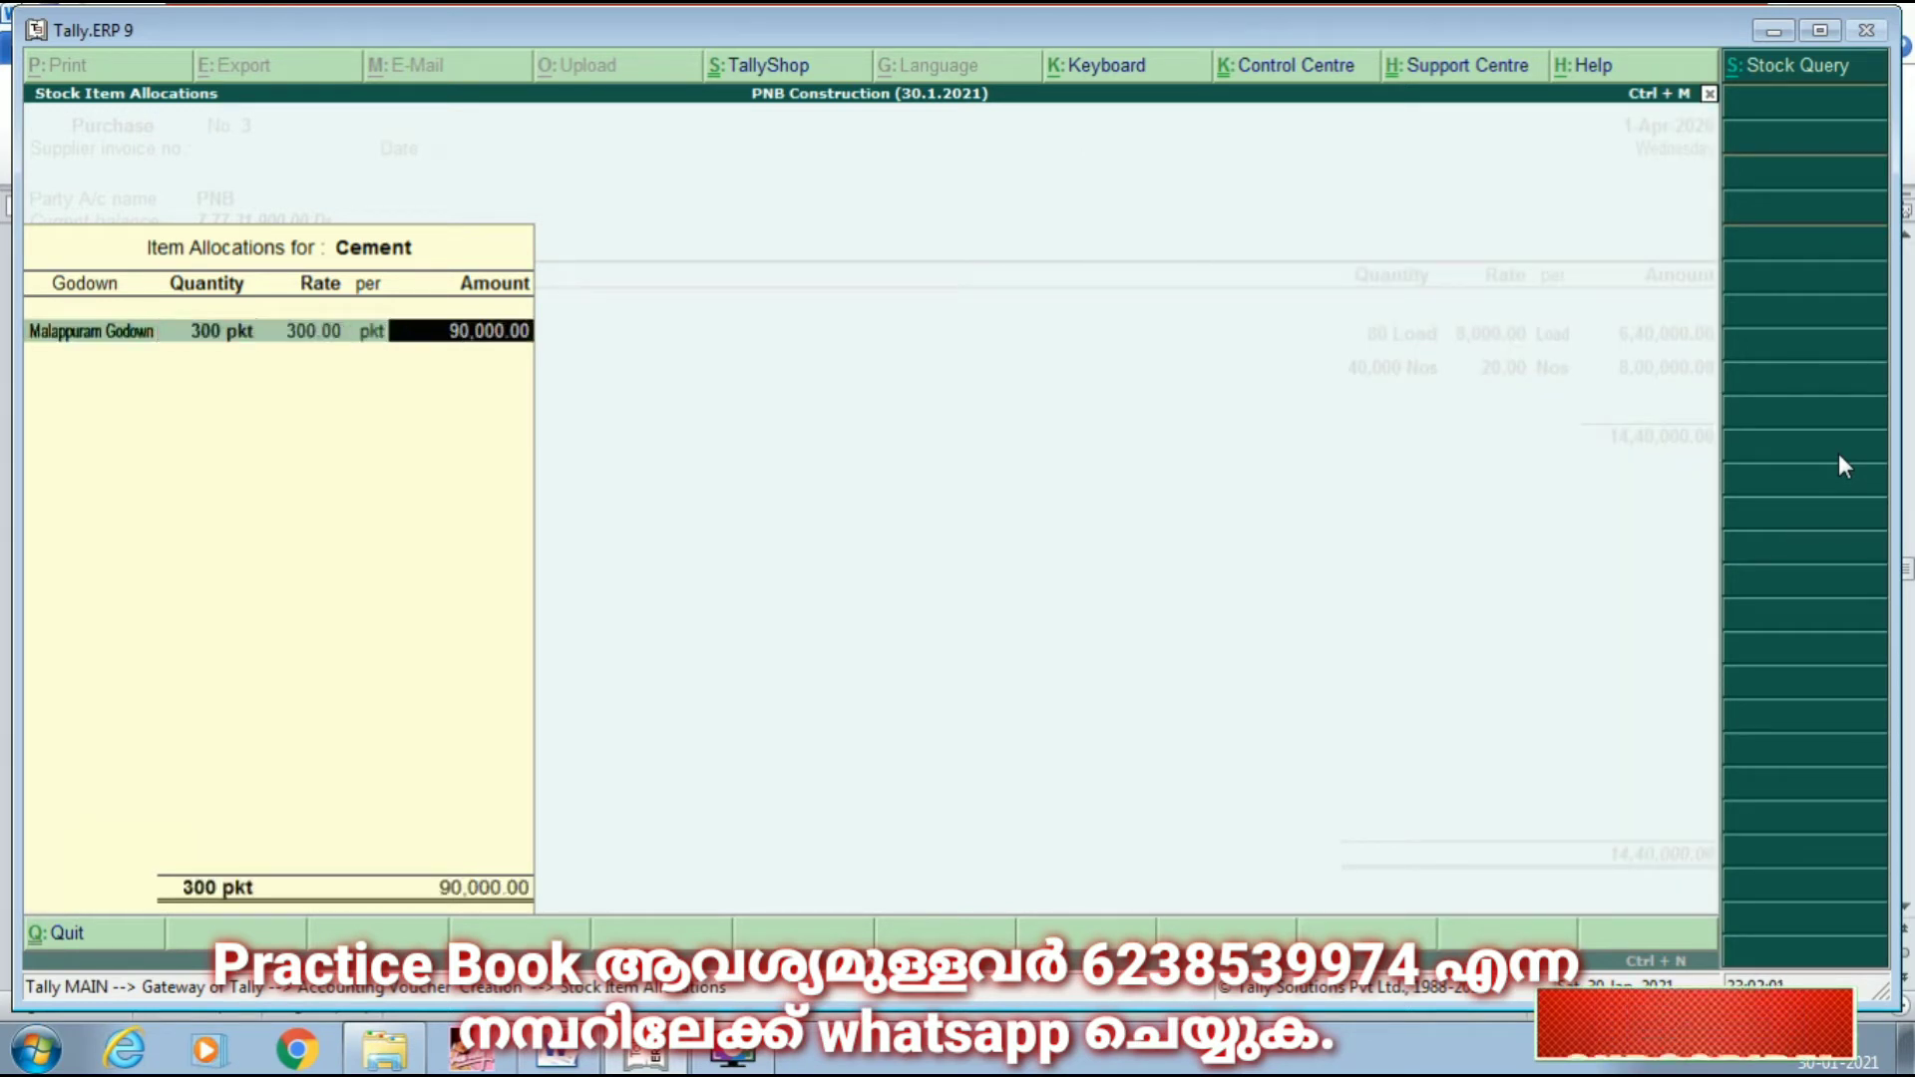
key("Return")
Step: Allocate another 450 pkt of Cement at 300 per pkt to KMK Godown and complete the Cement line
key("Down")
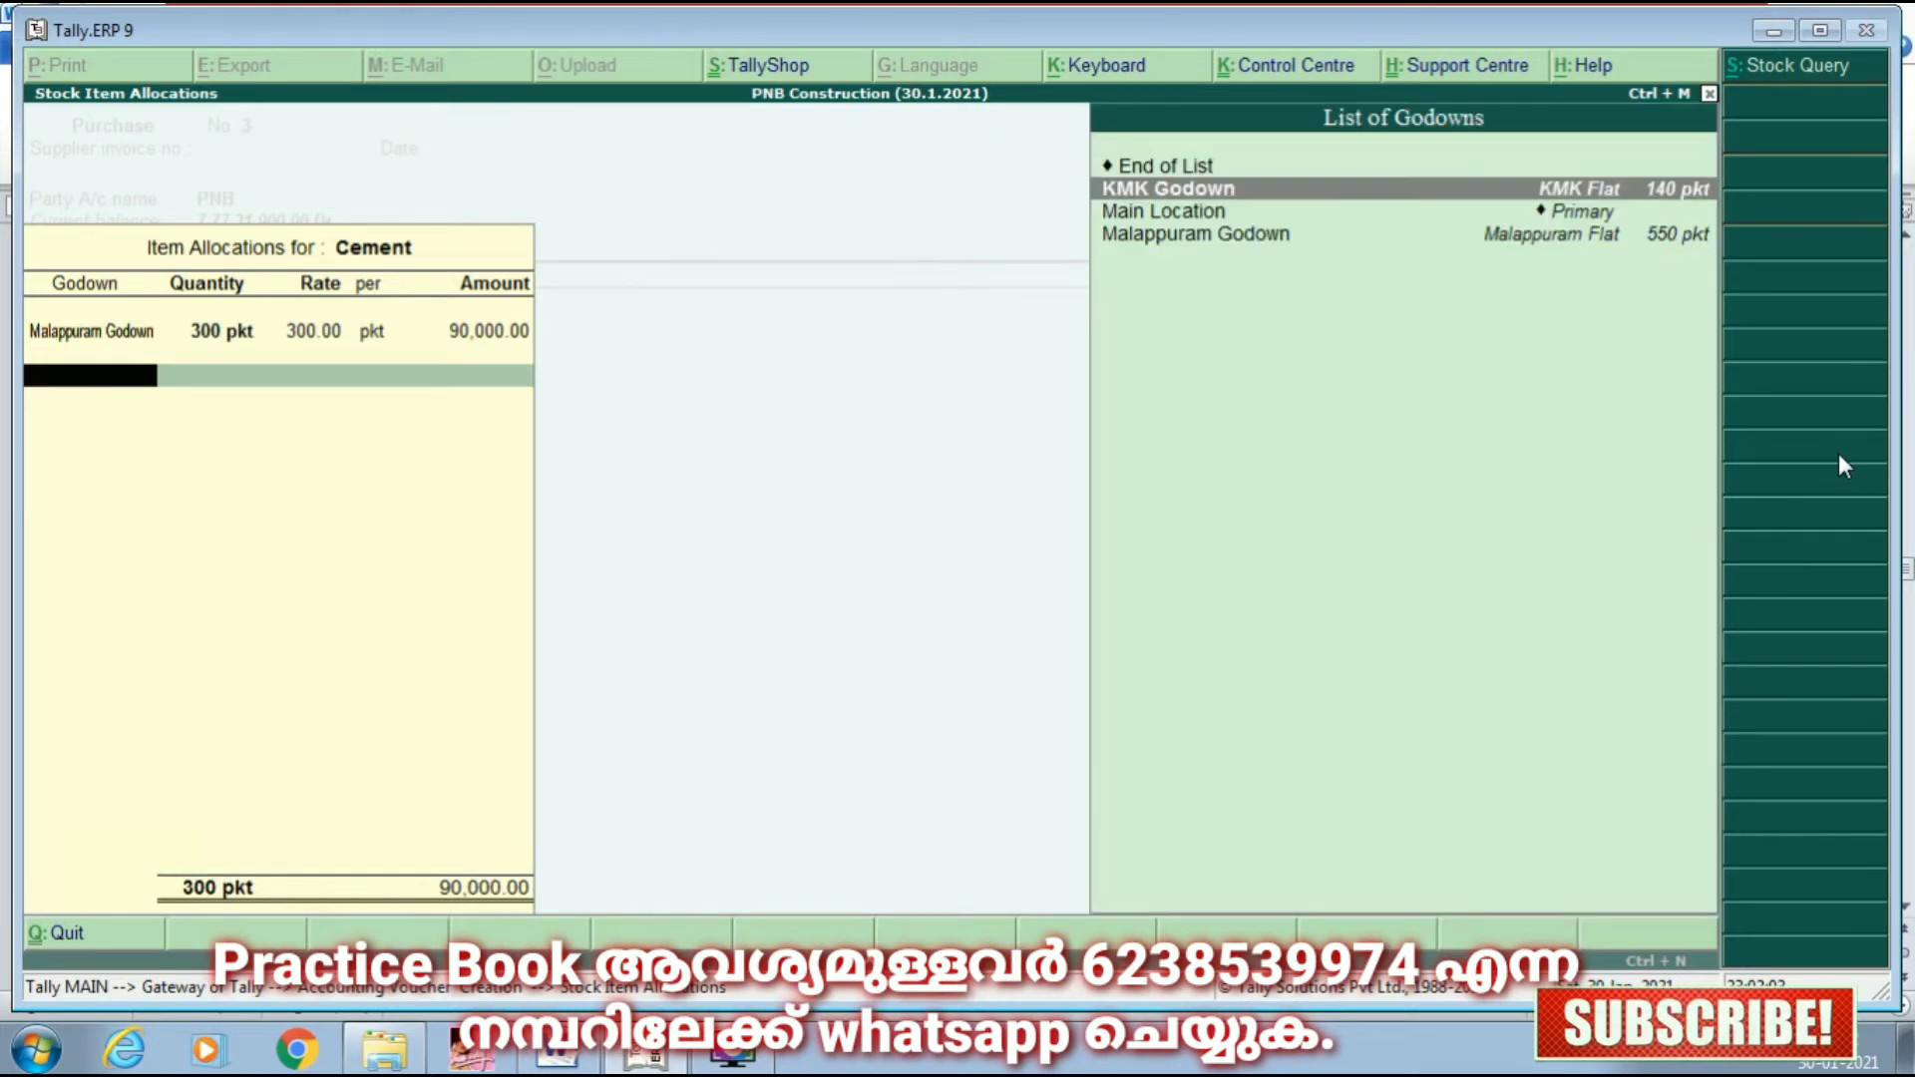
key("Return")
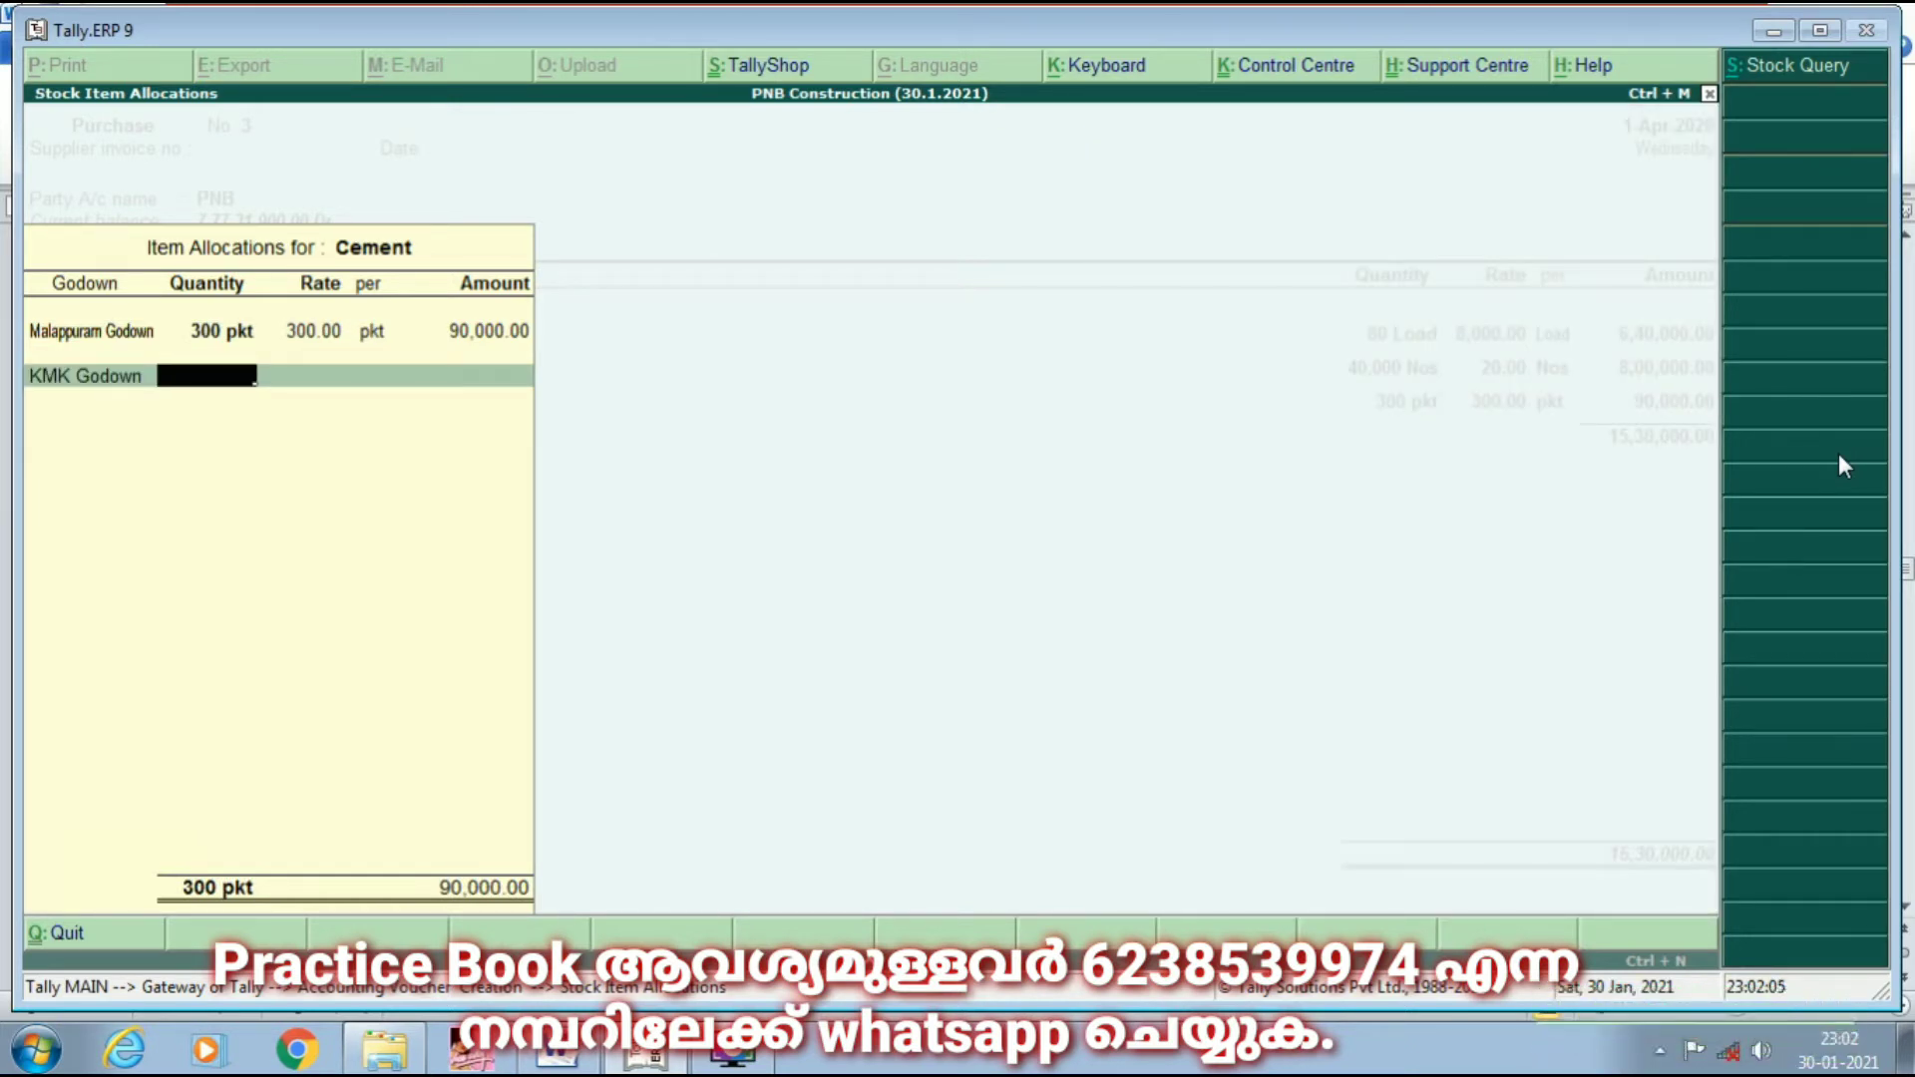
type("450")
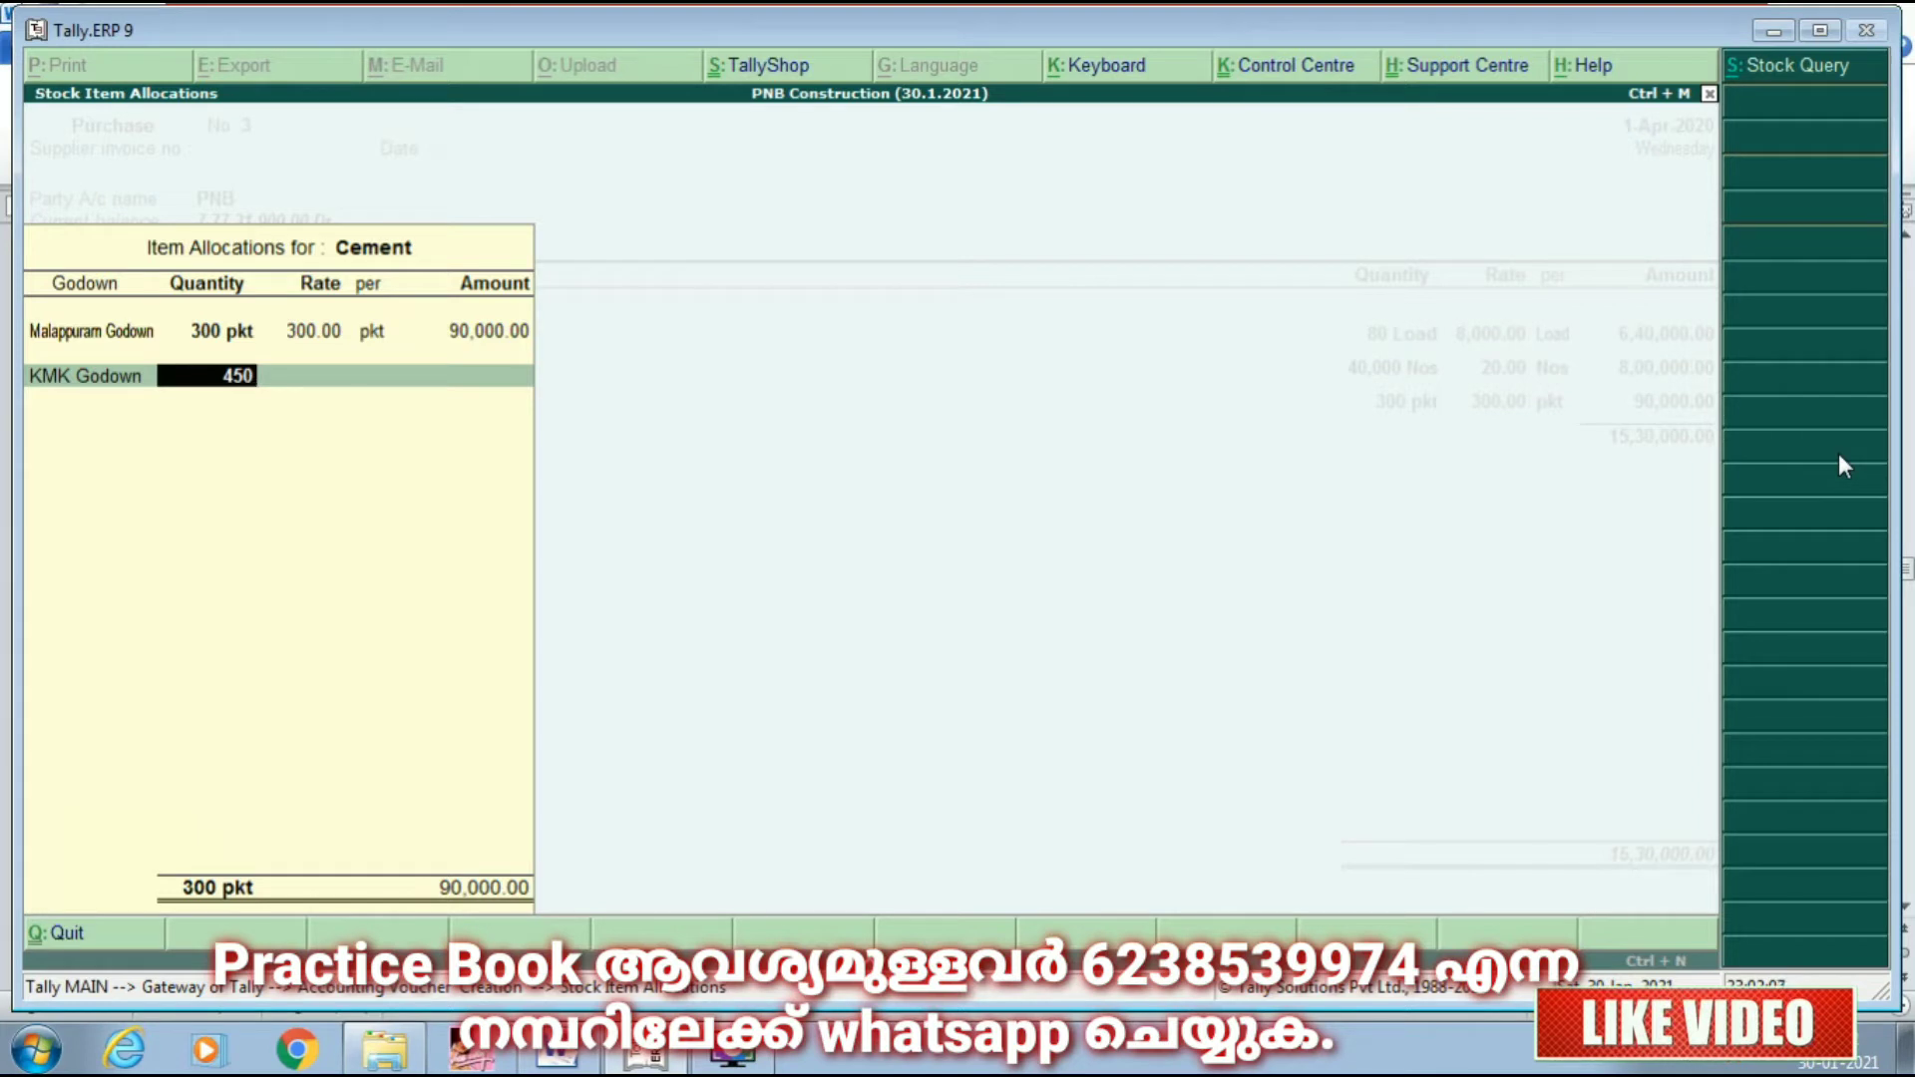
key("Return")
key("Return")
key("Return")
key("Return")
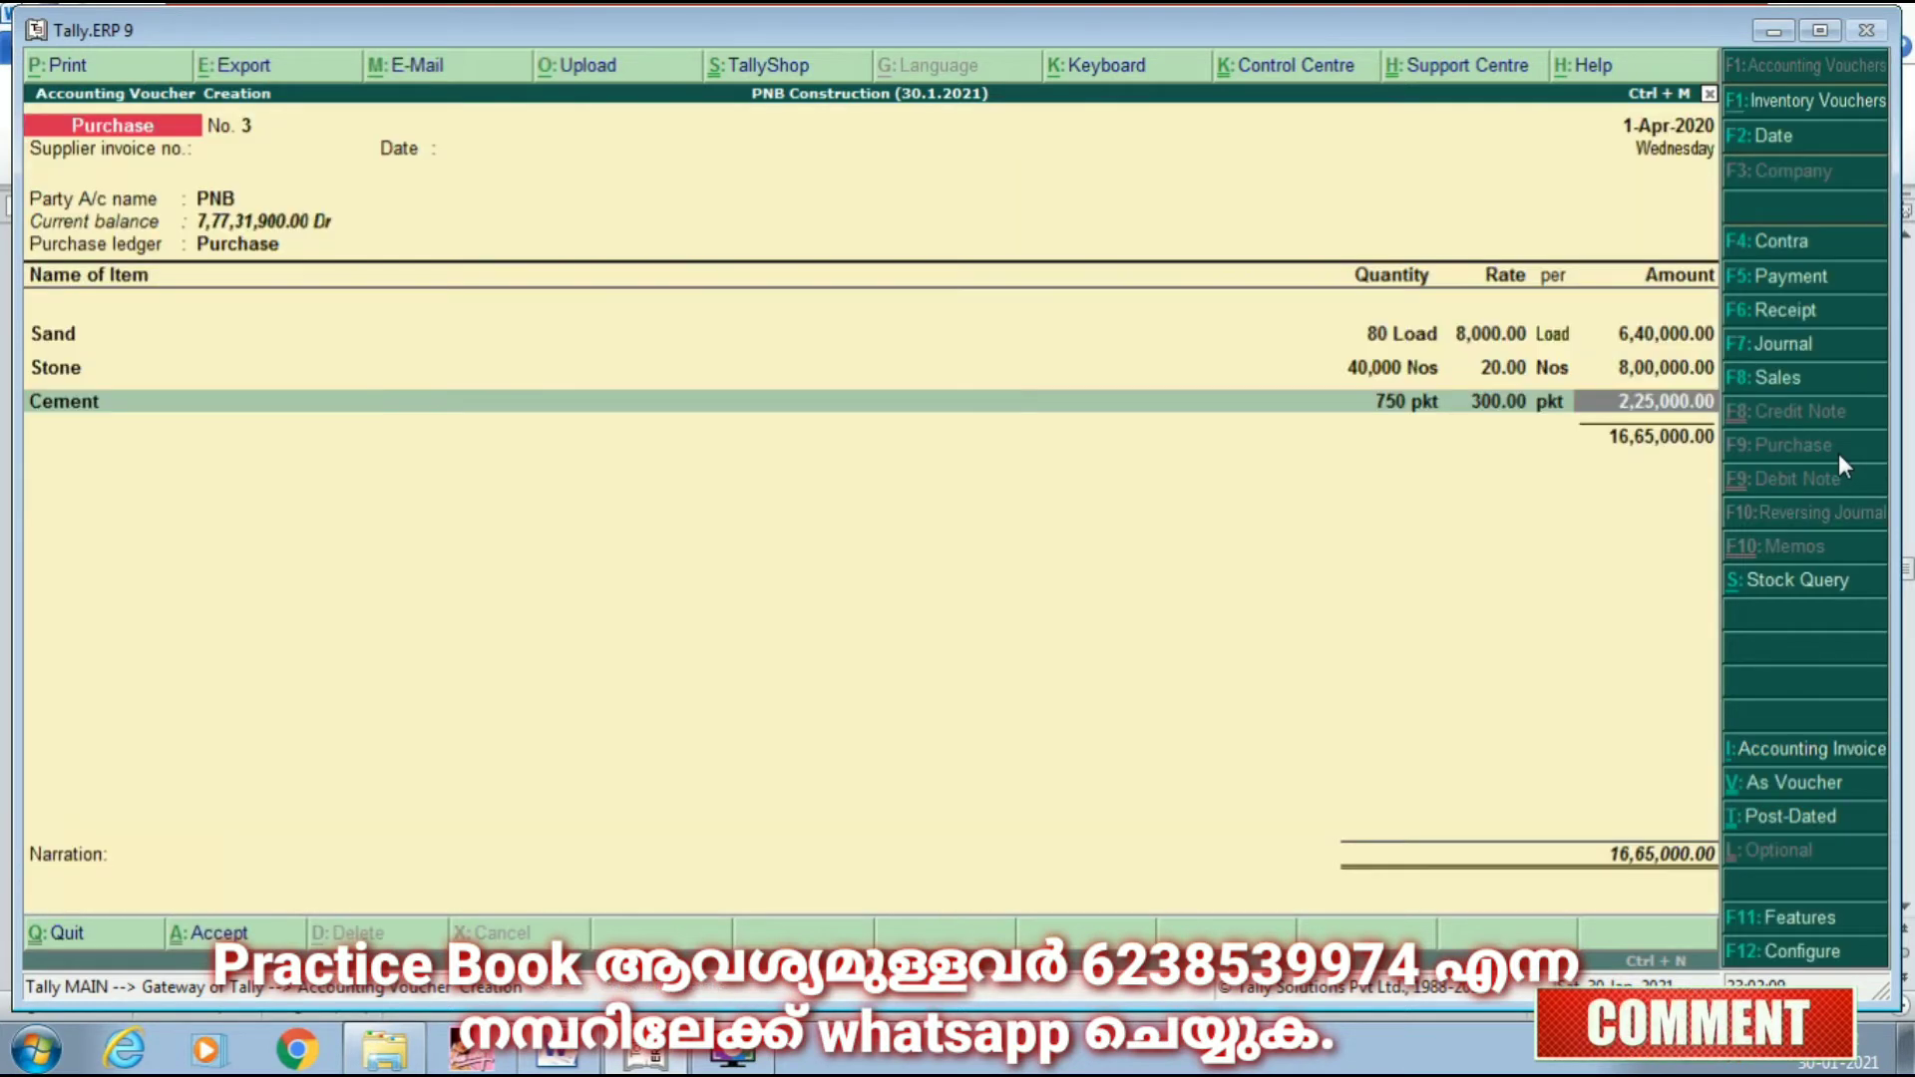
key("Return")
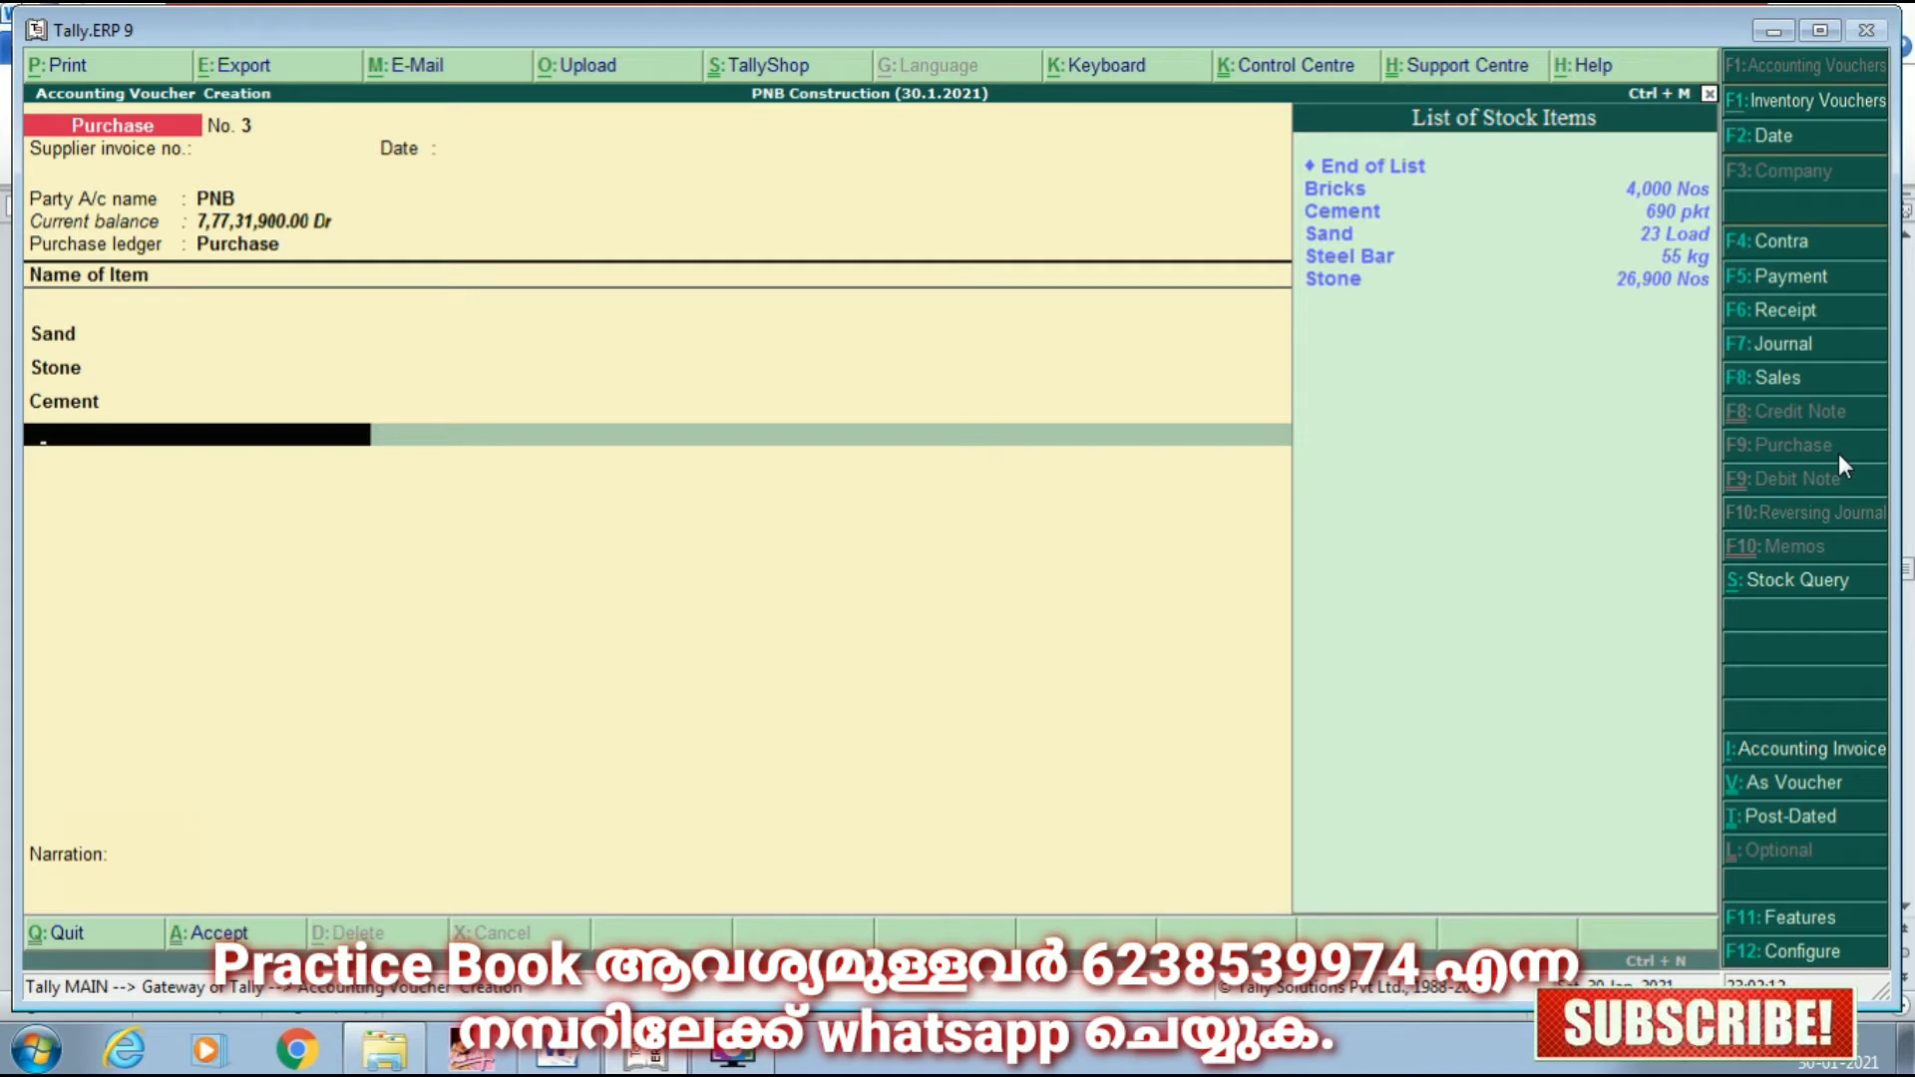
Step: Add Steel Bar to the purchase and allocate 300 kg at 80 per kg to Malappuram Godown
type("S")
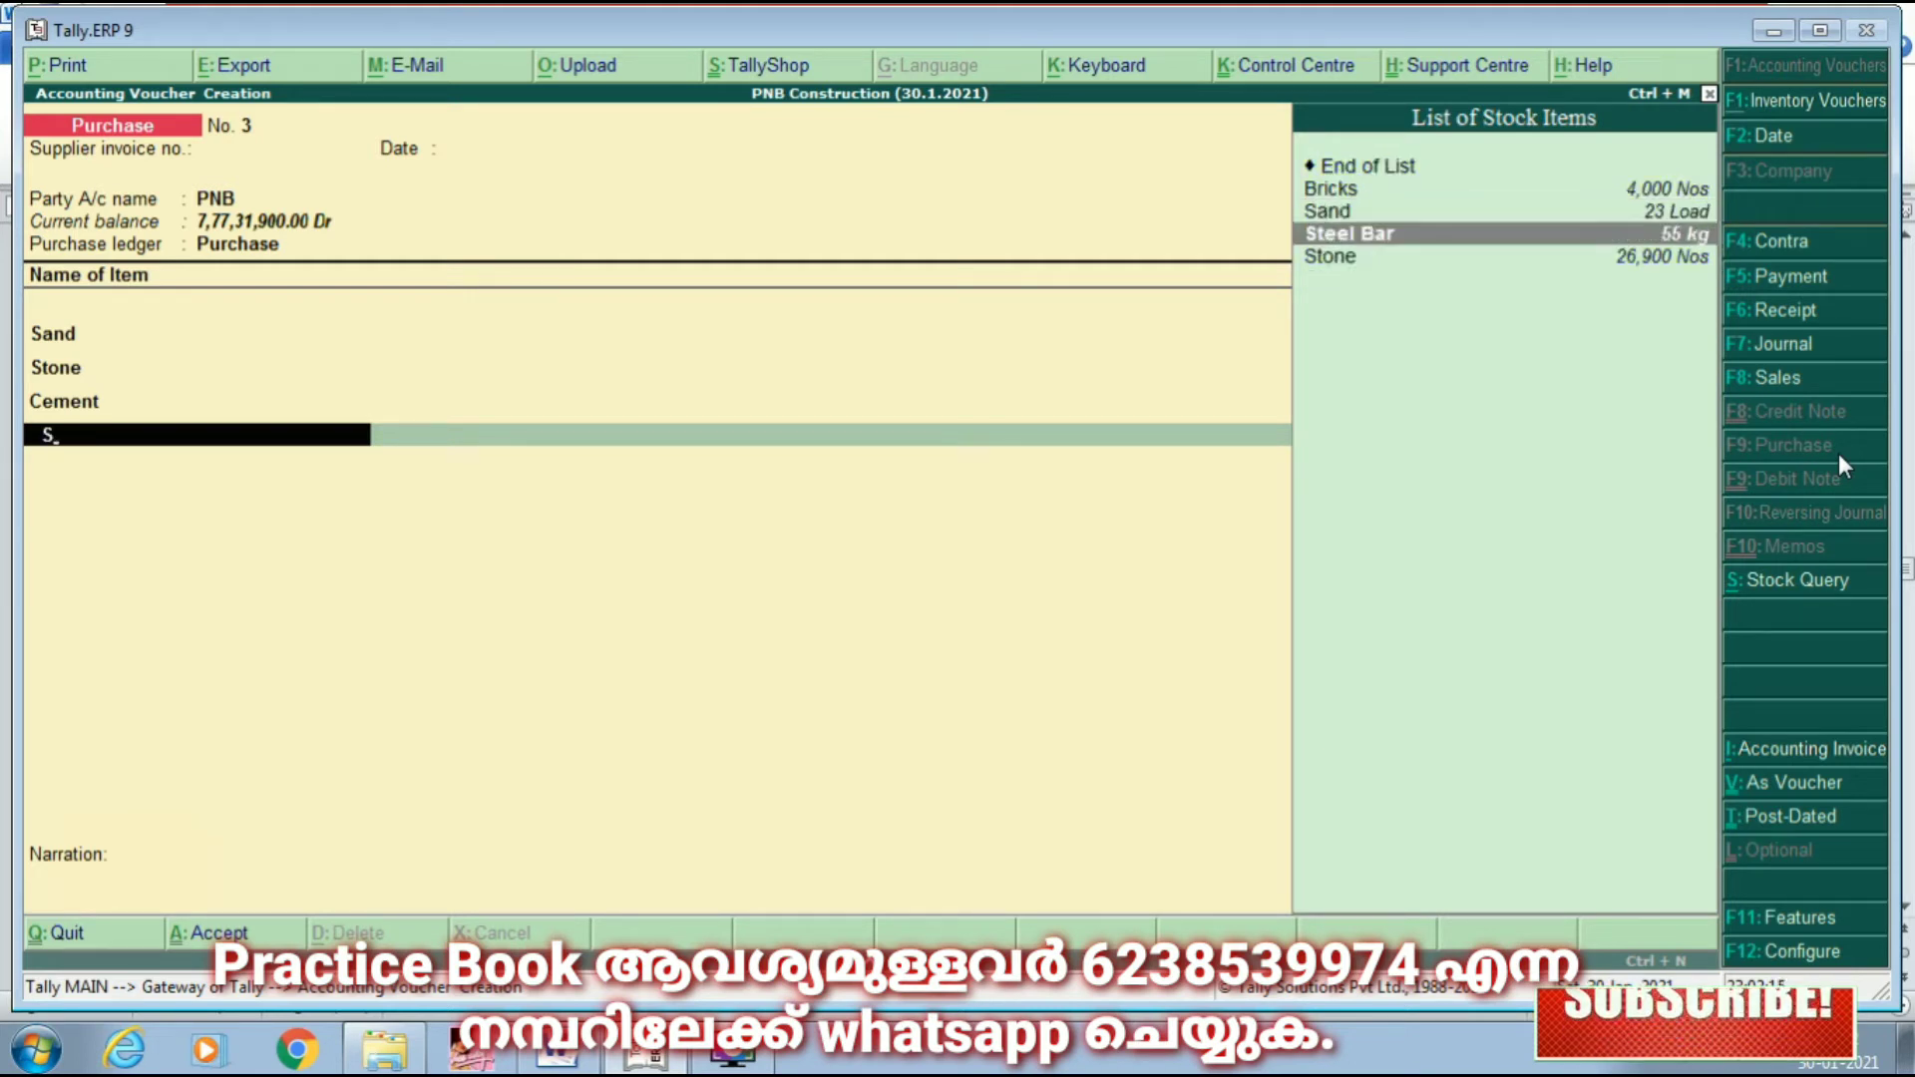
key("Down")
key("Down")
key("Return")
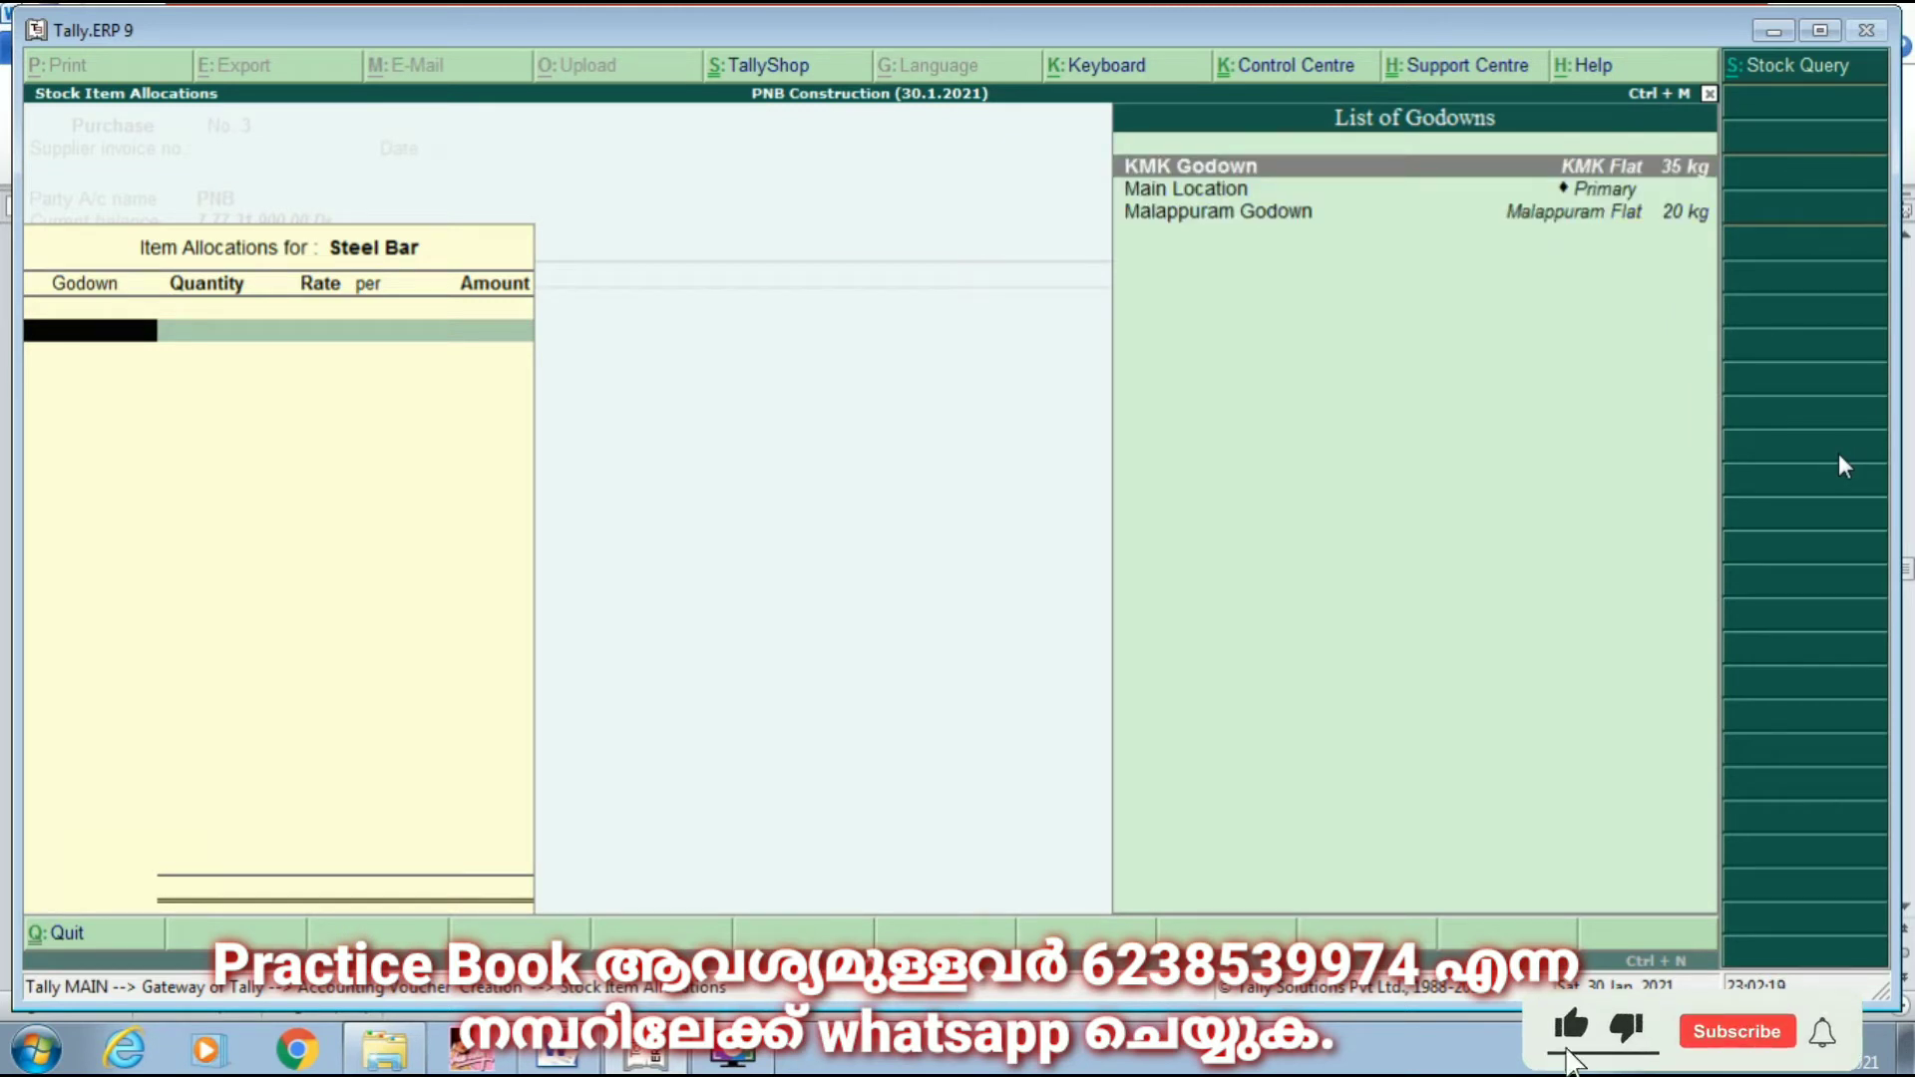
key("Down")
key("Down")
key("Return")
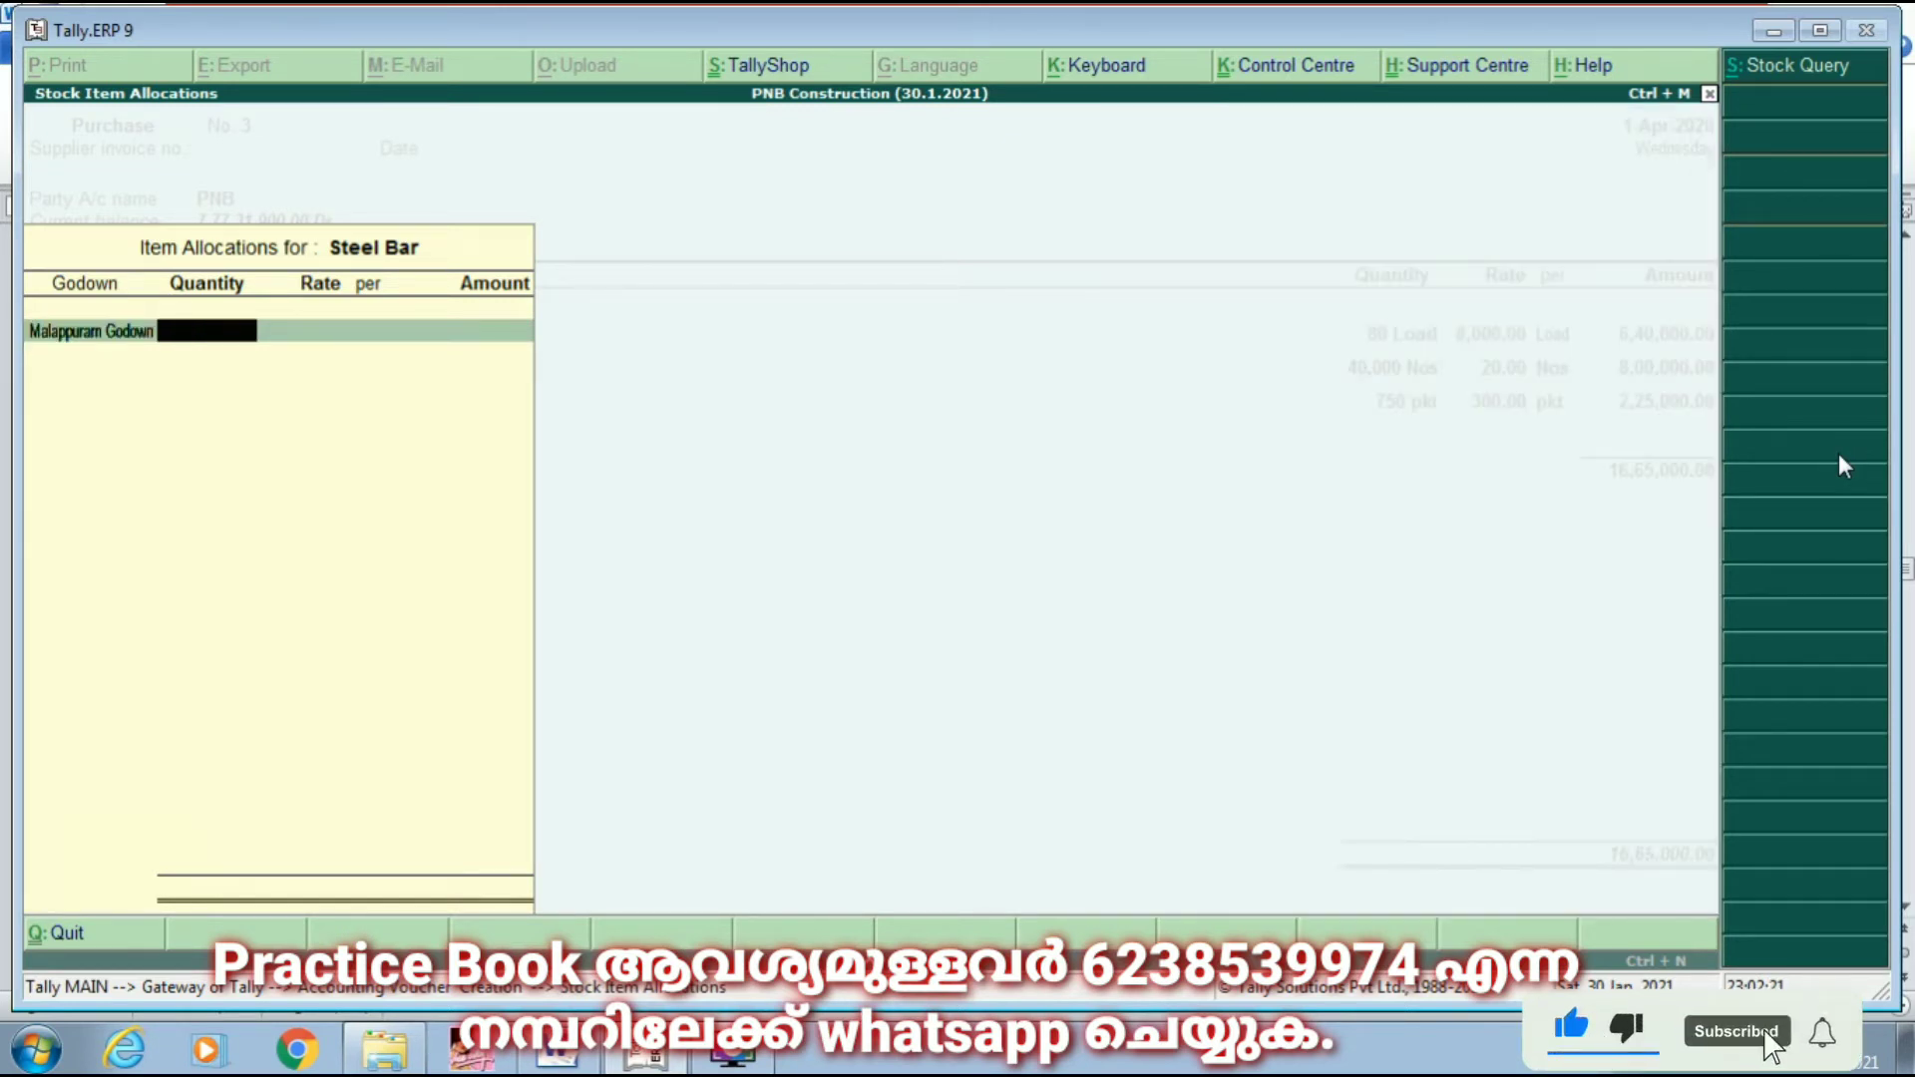
type("30")
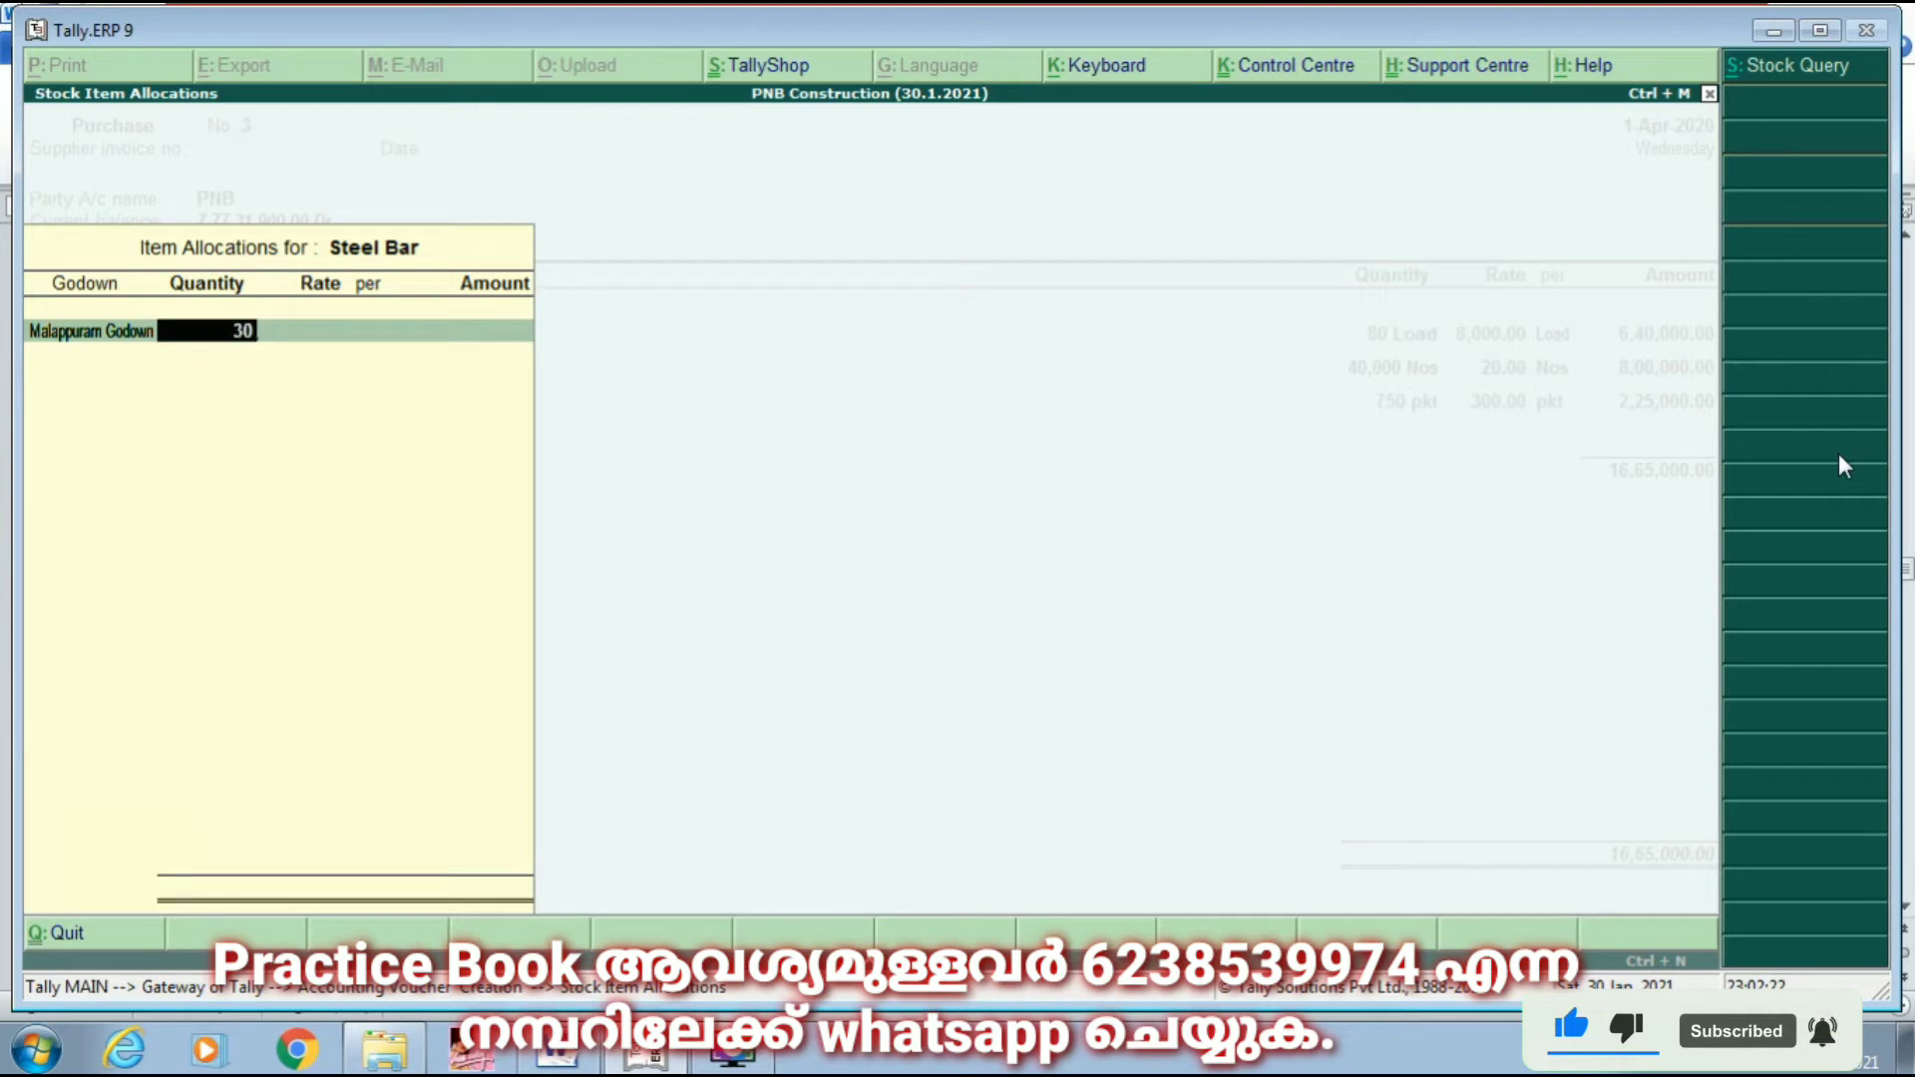
type("0")
key("Return")
key("Return")
key("Return")
key("Return")
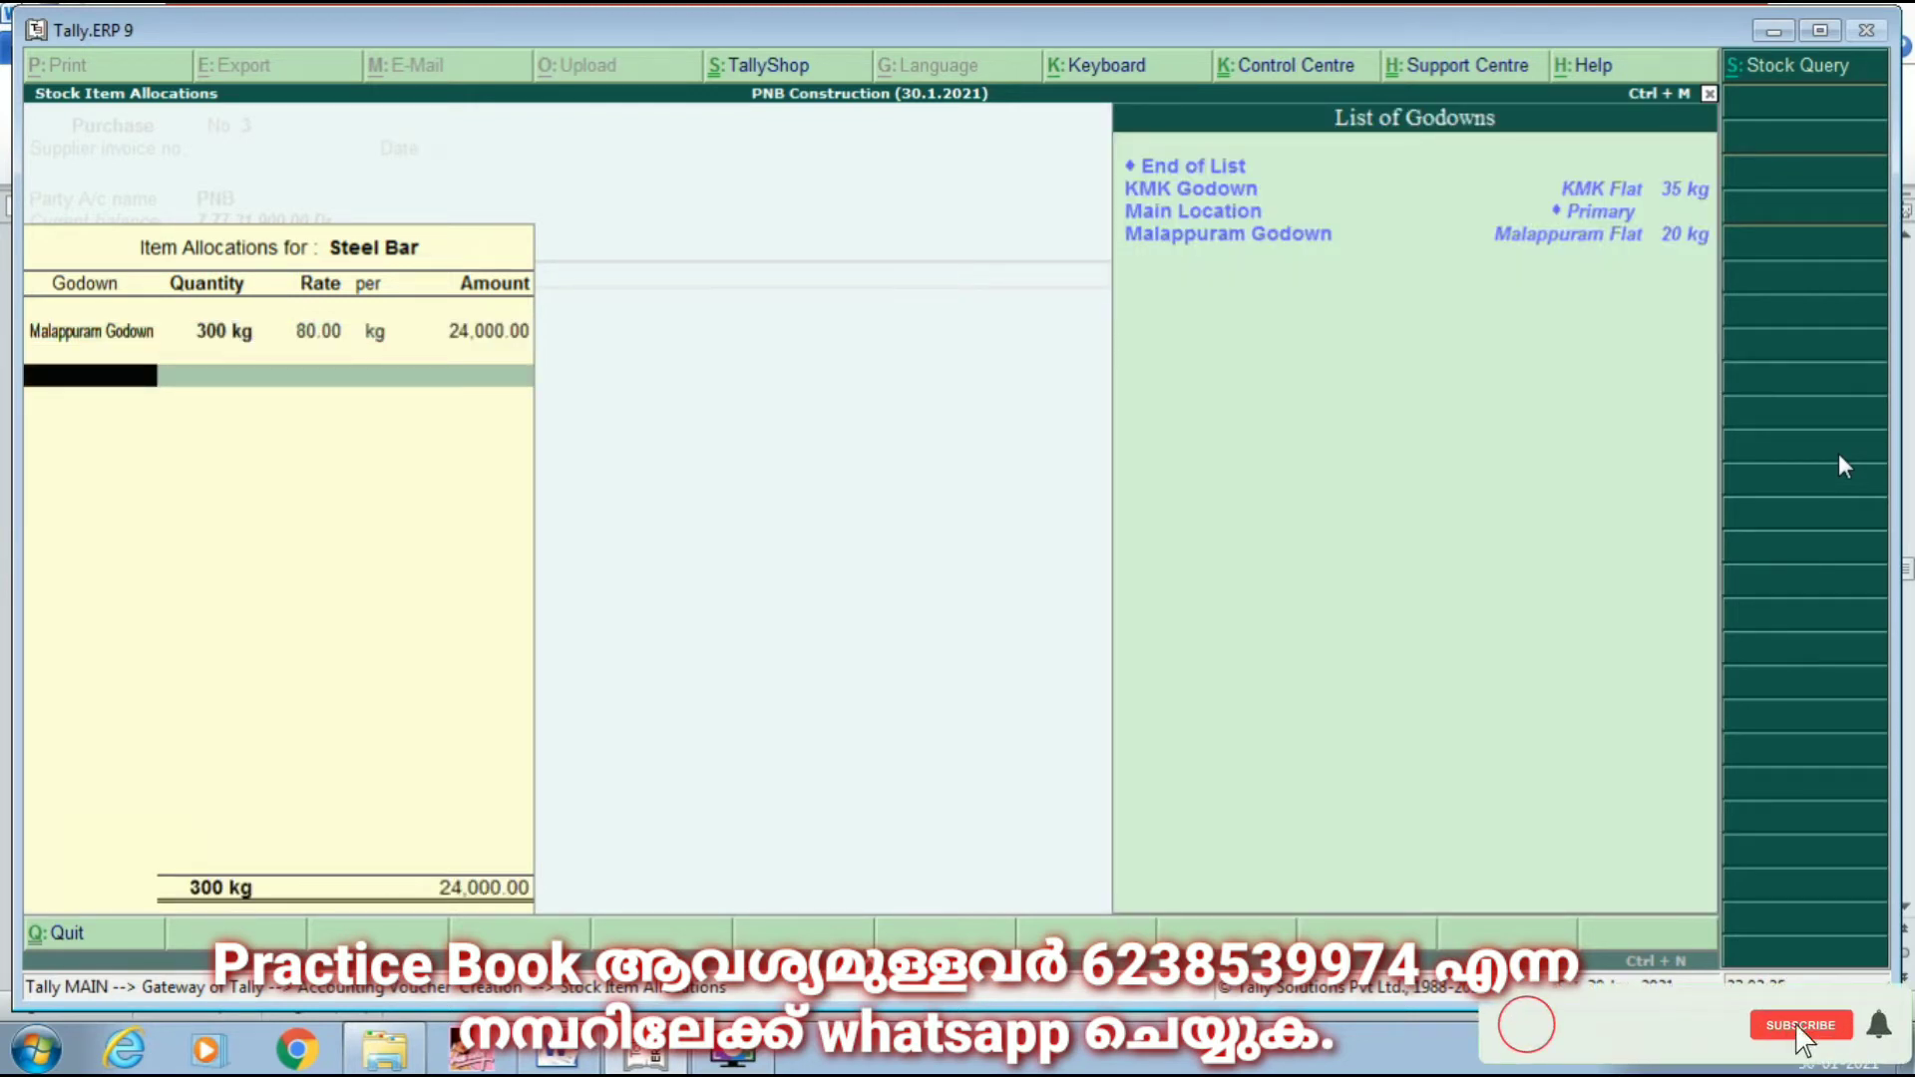
Step: Allocate another 200 kg of Steel Bar at 80 per kg to KMK Godown and complete the Steel Bar line
key("Down")
key("Down")
key("Up")
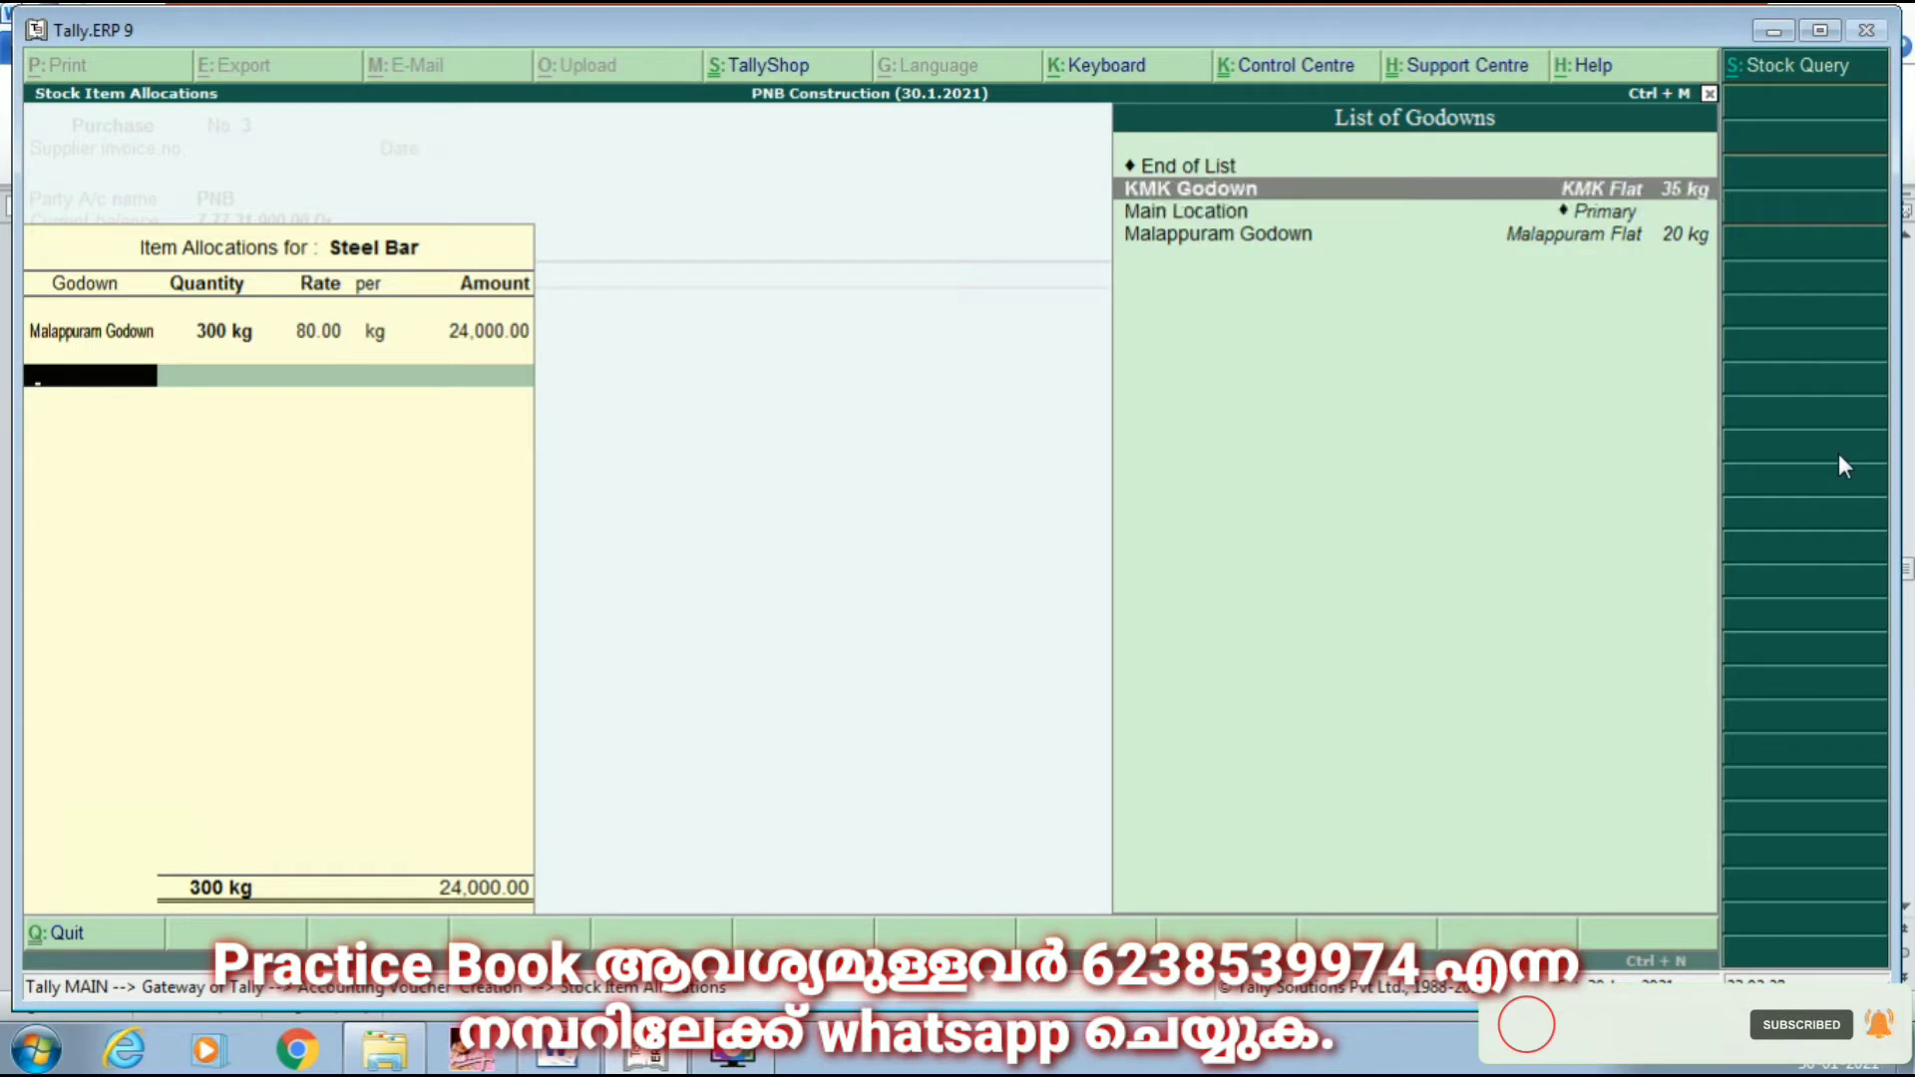
key("Return")
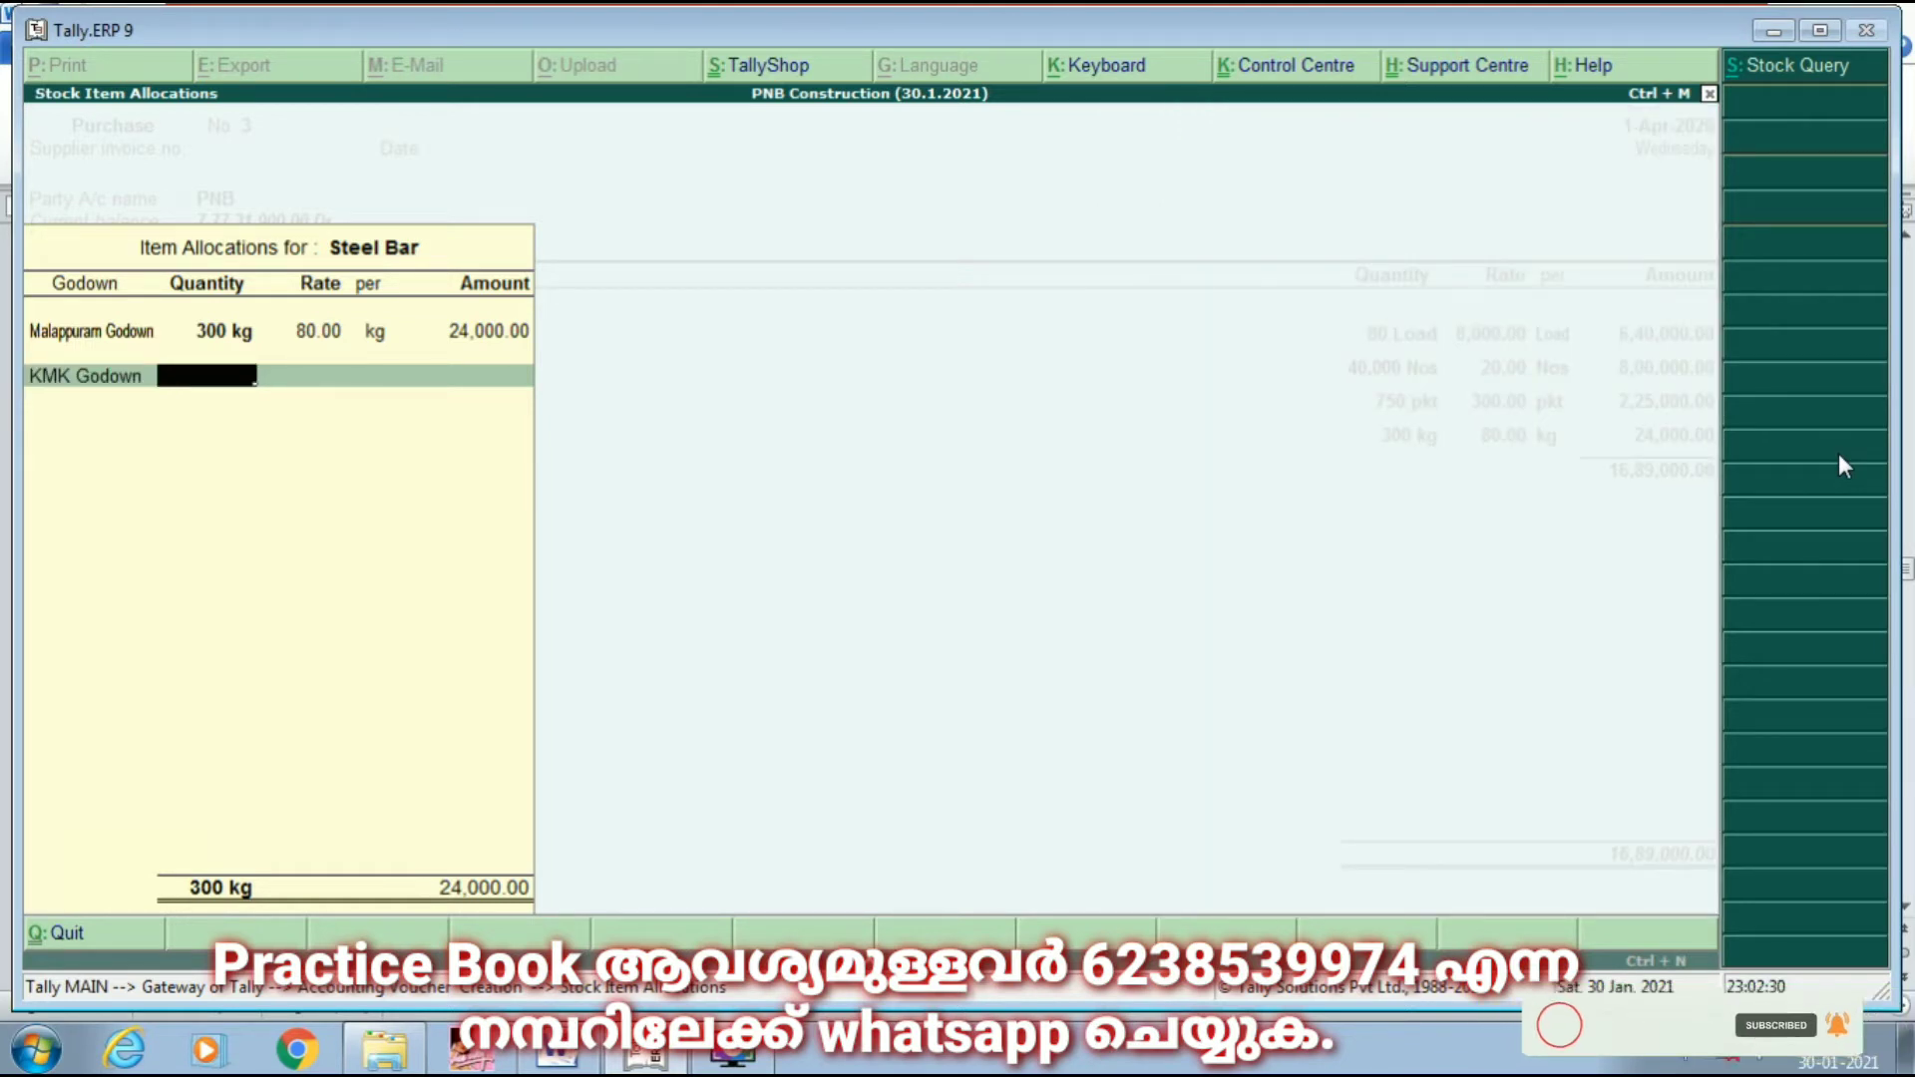
type("20.0")
key("Return")
key("Return")
key("Return")
key("Return")
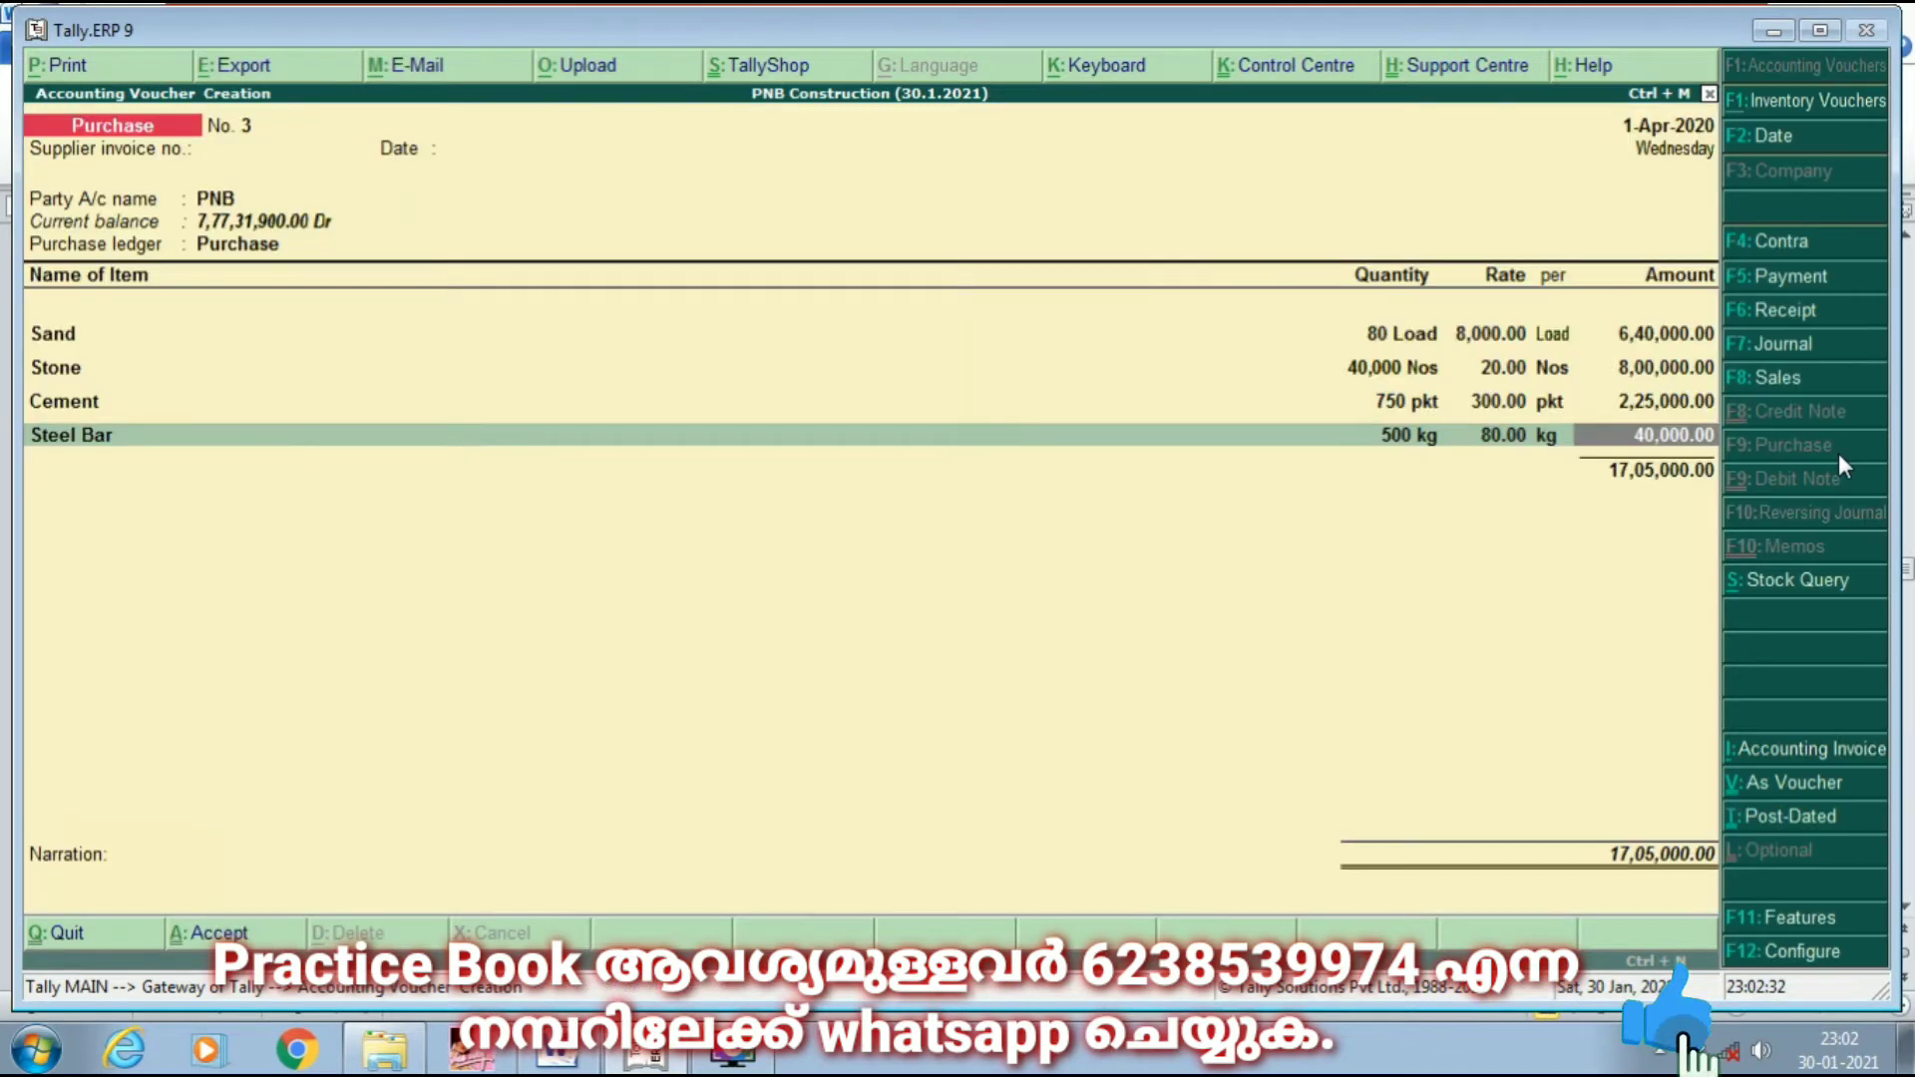
key("Return")
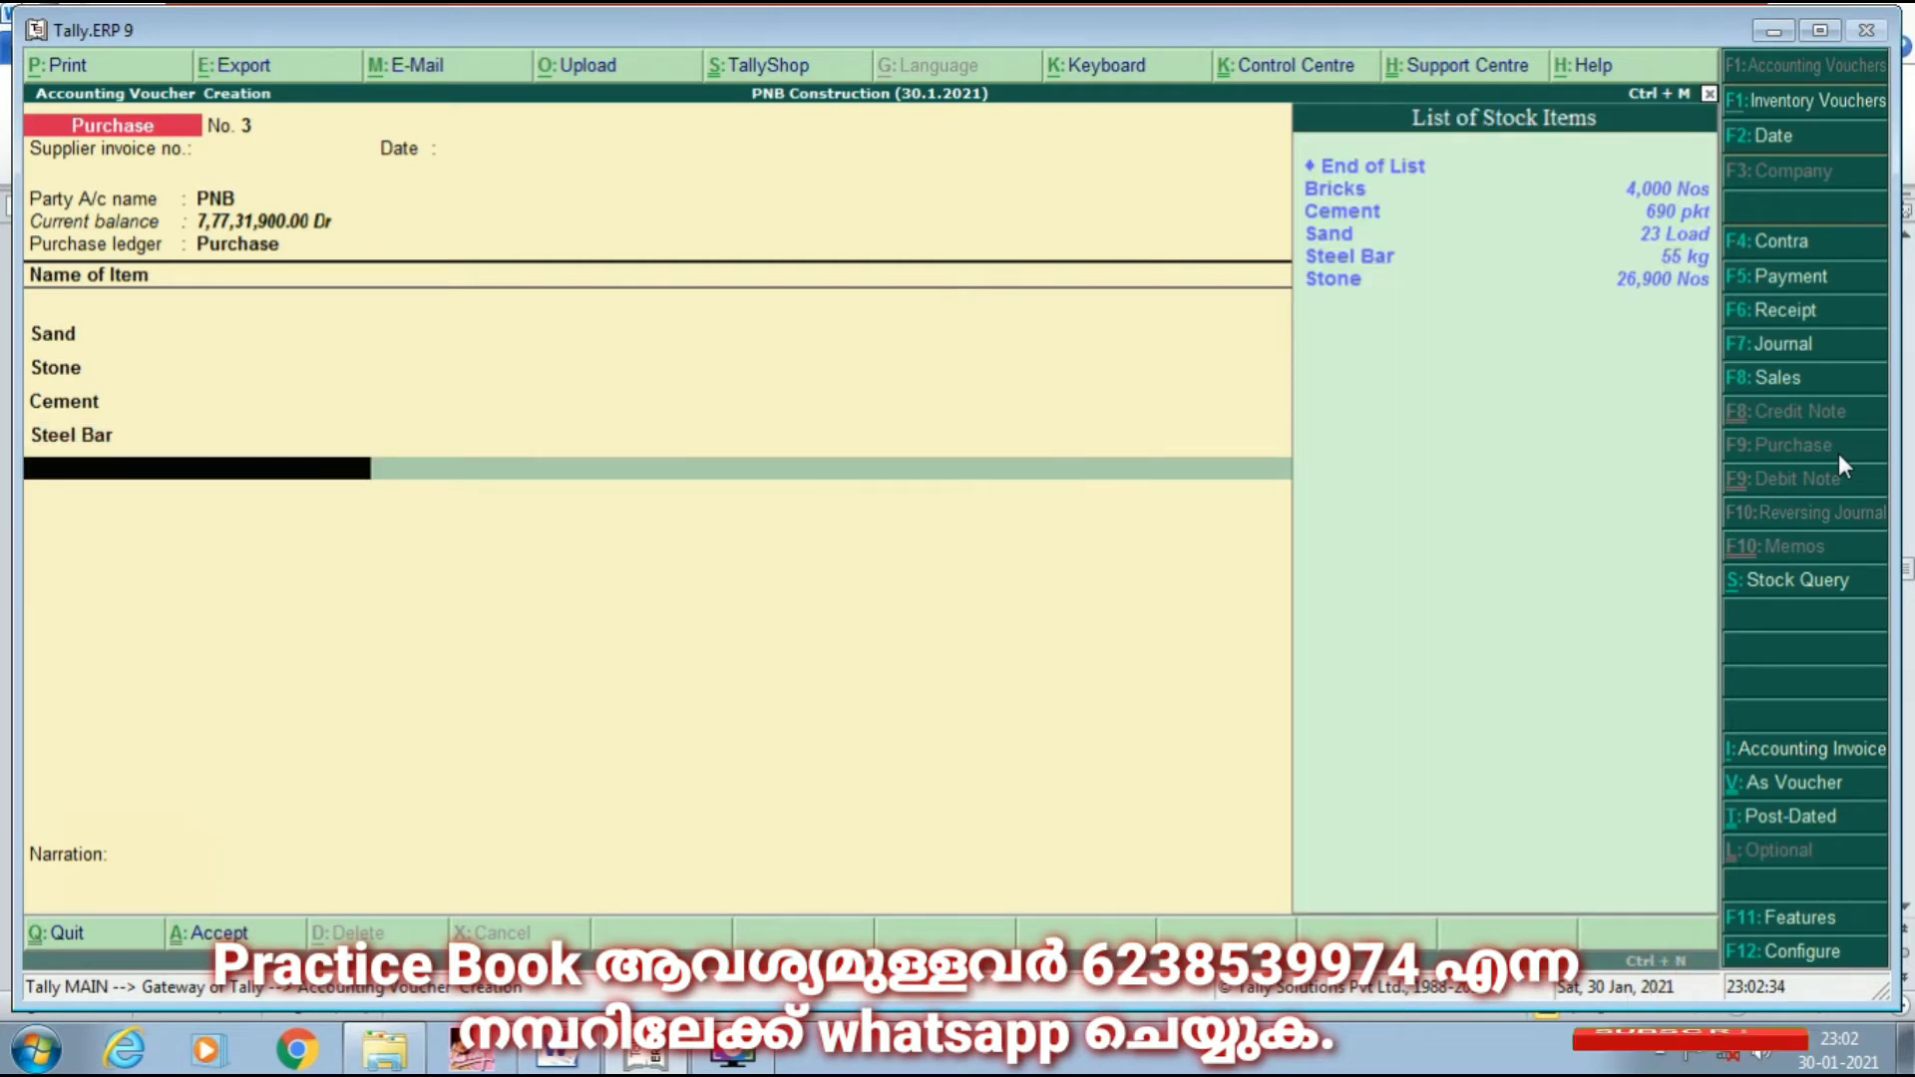
Step: Add Bricks to the purchase and allocate 5,000 Nos at 15 each to Malappuram Godown
type("b")
key("Return")
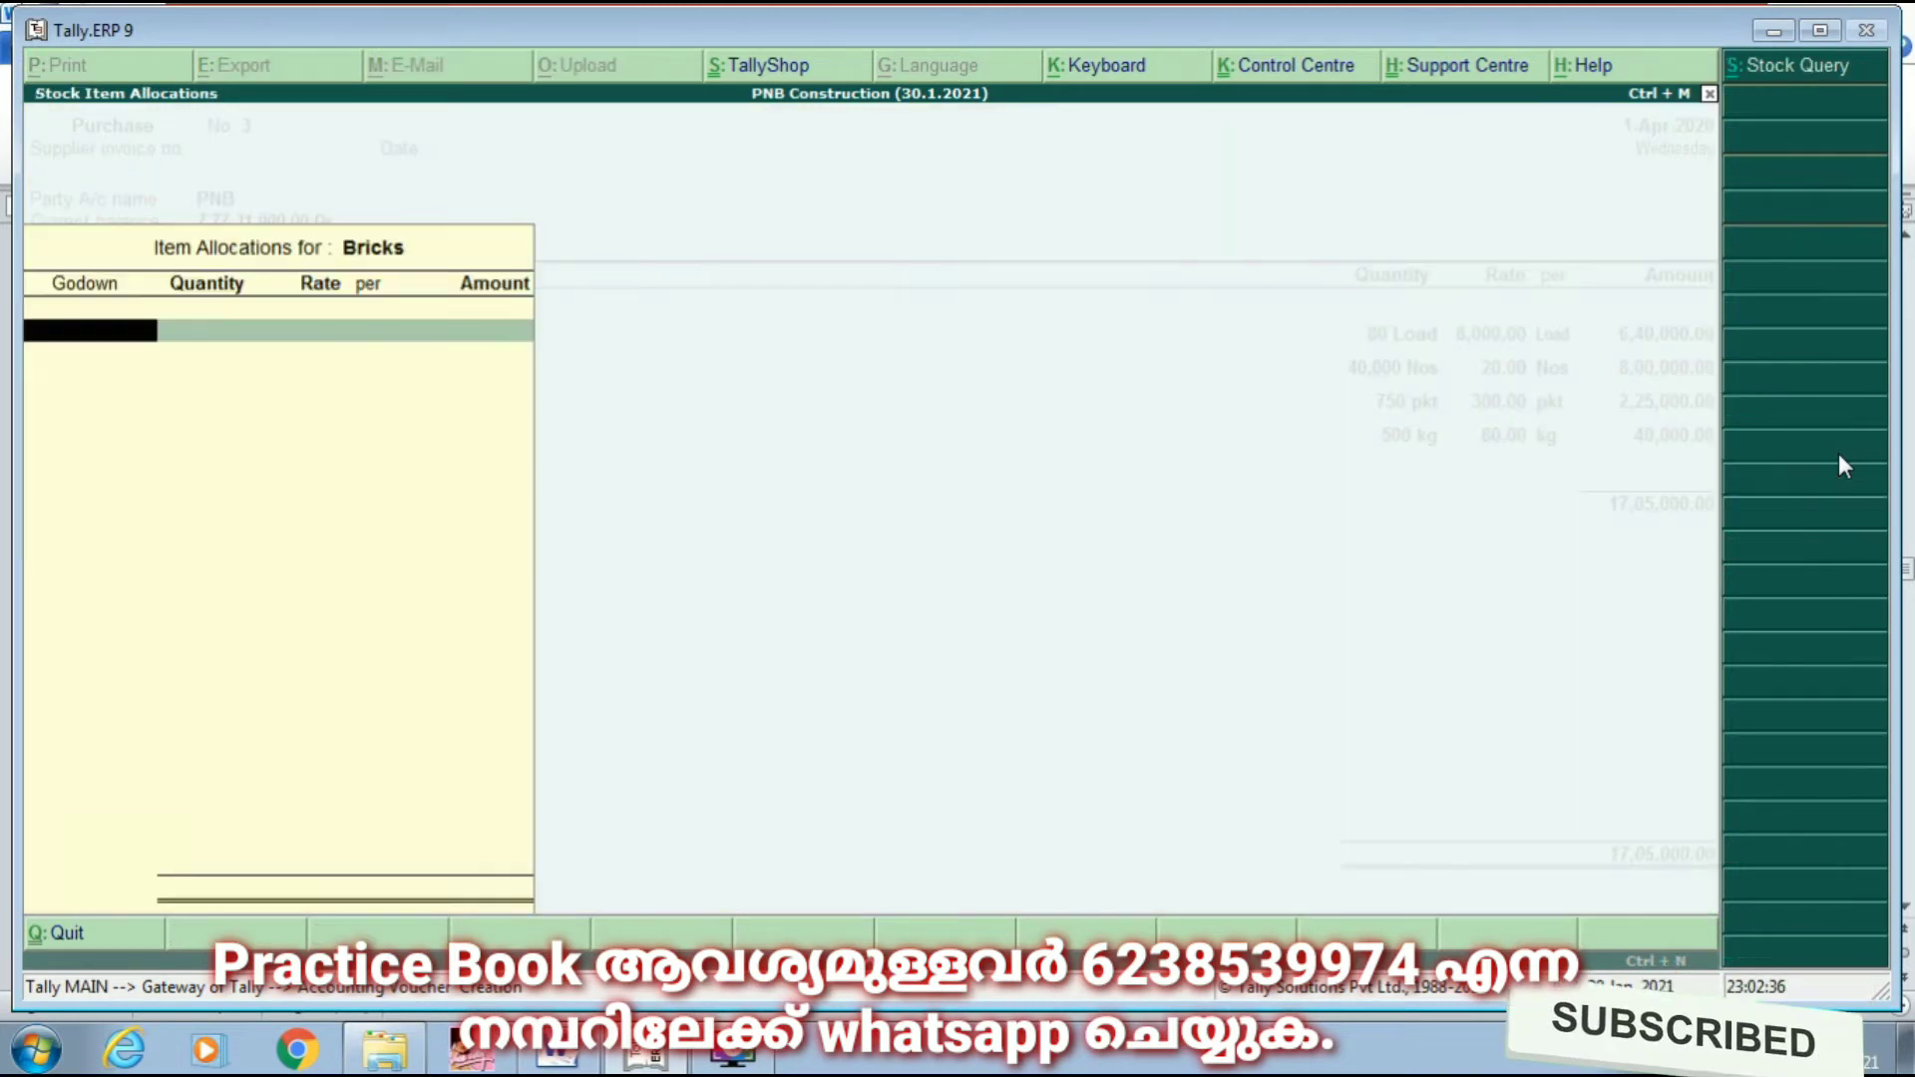
key("Down")
key("Down")
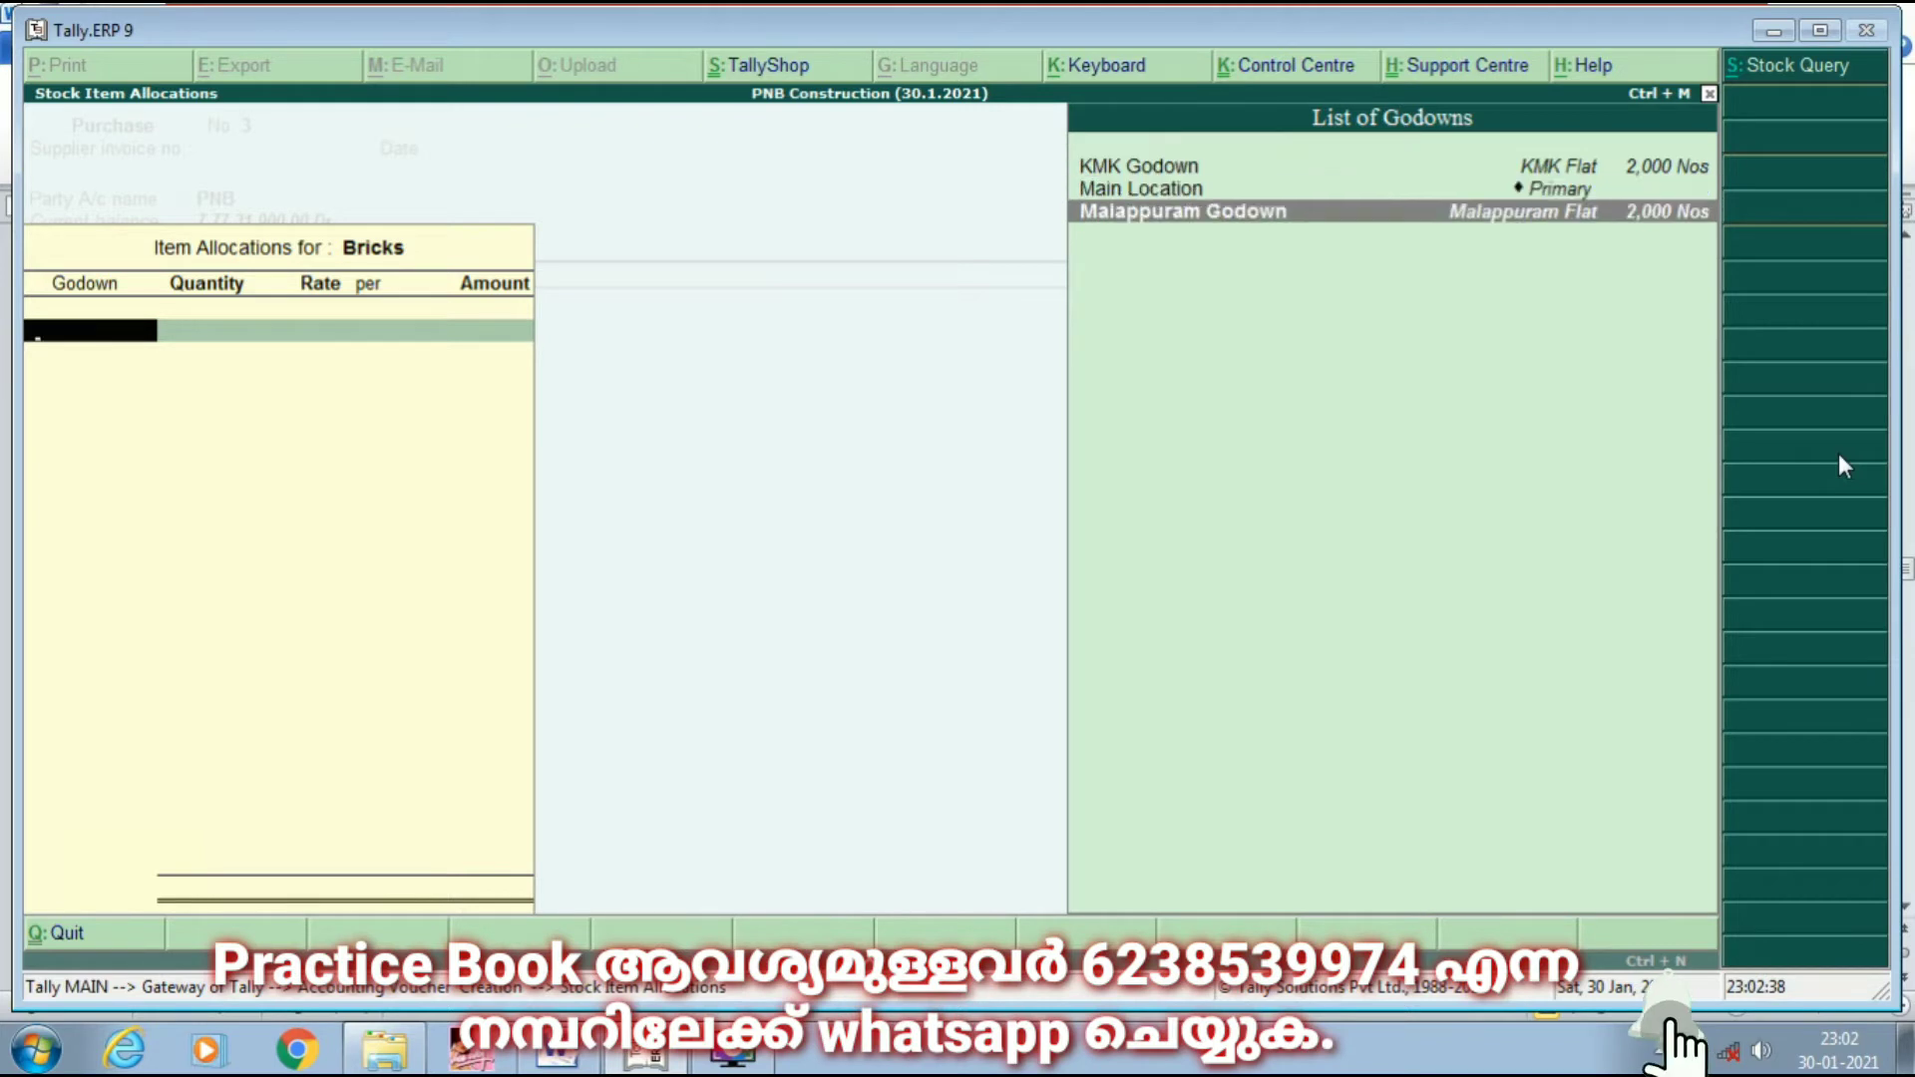
key("Return")
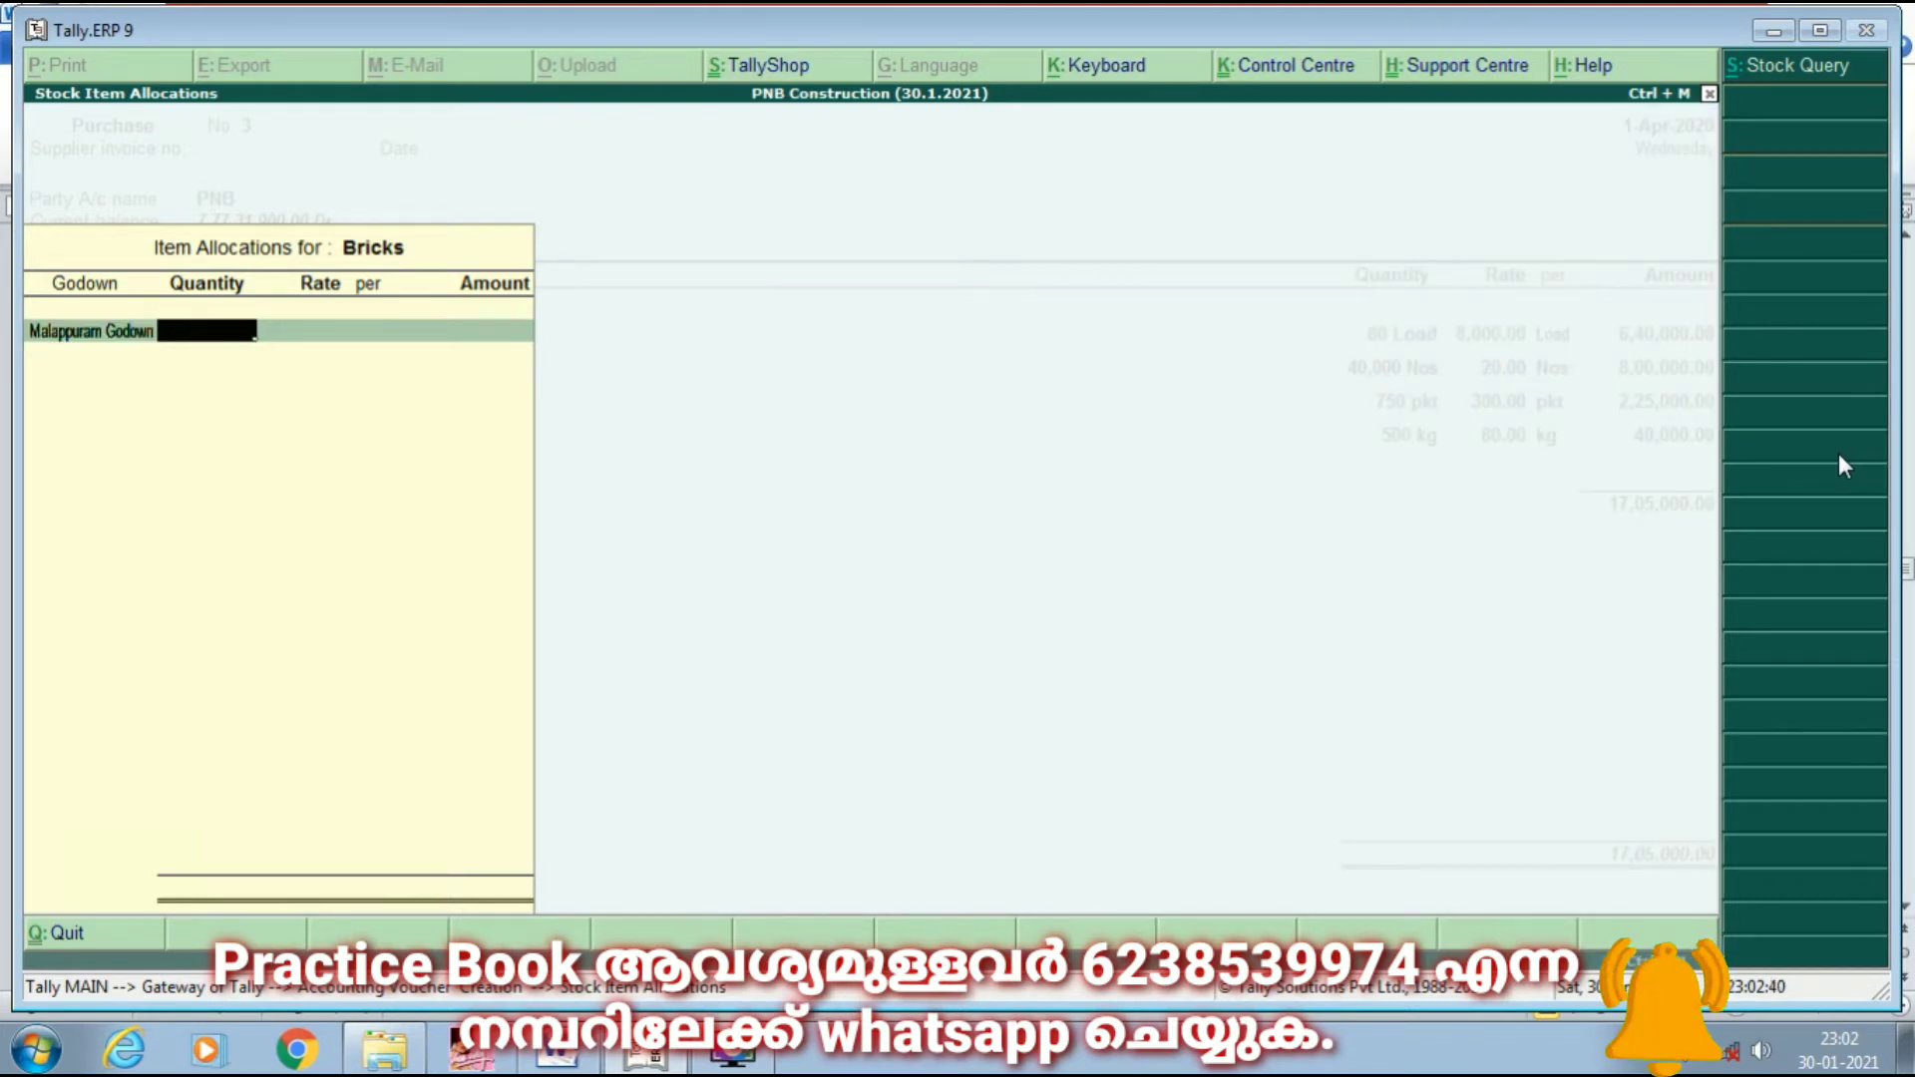
type("5000")
key("Return")
key("Return")
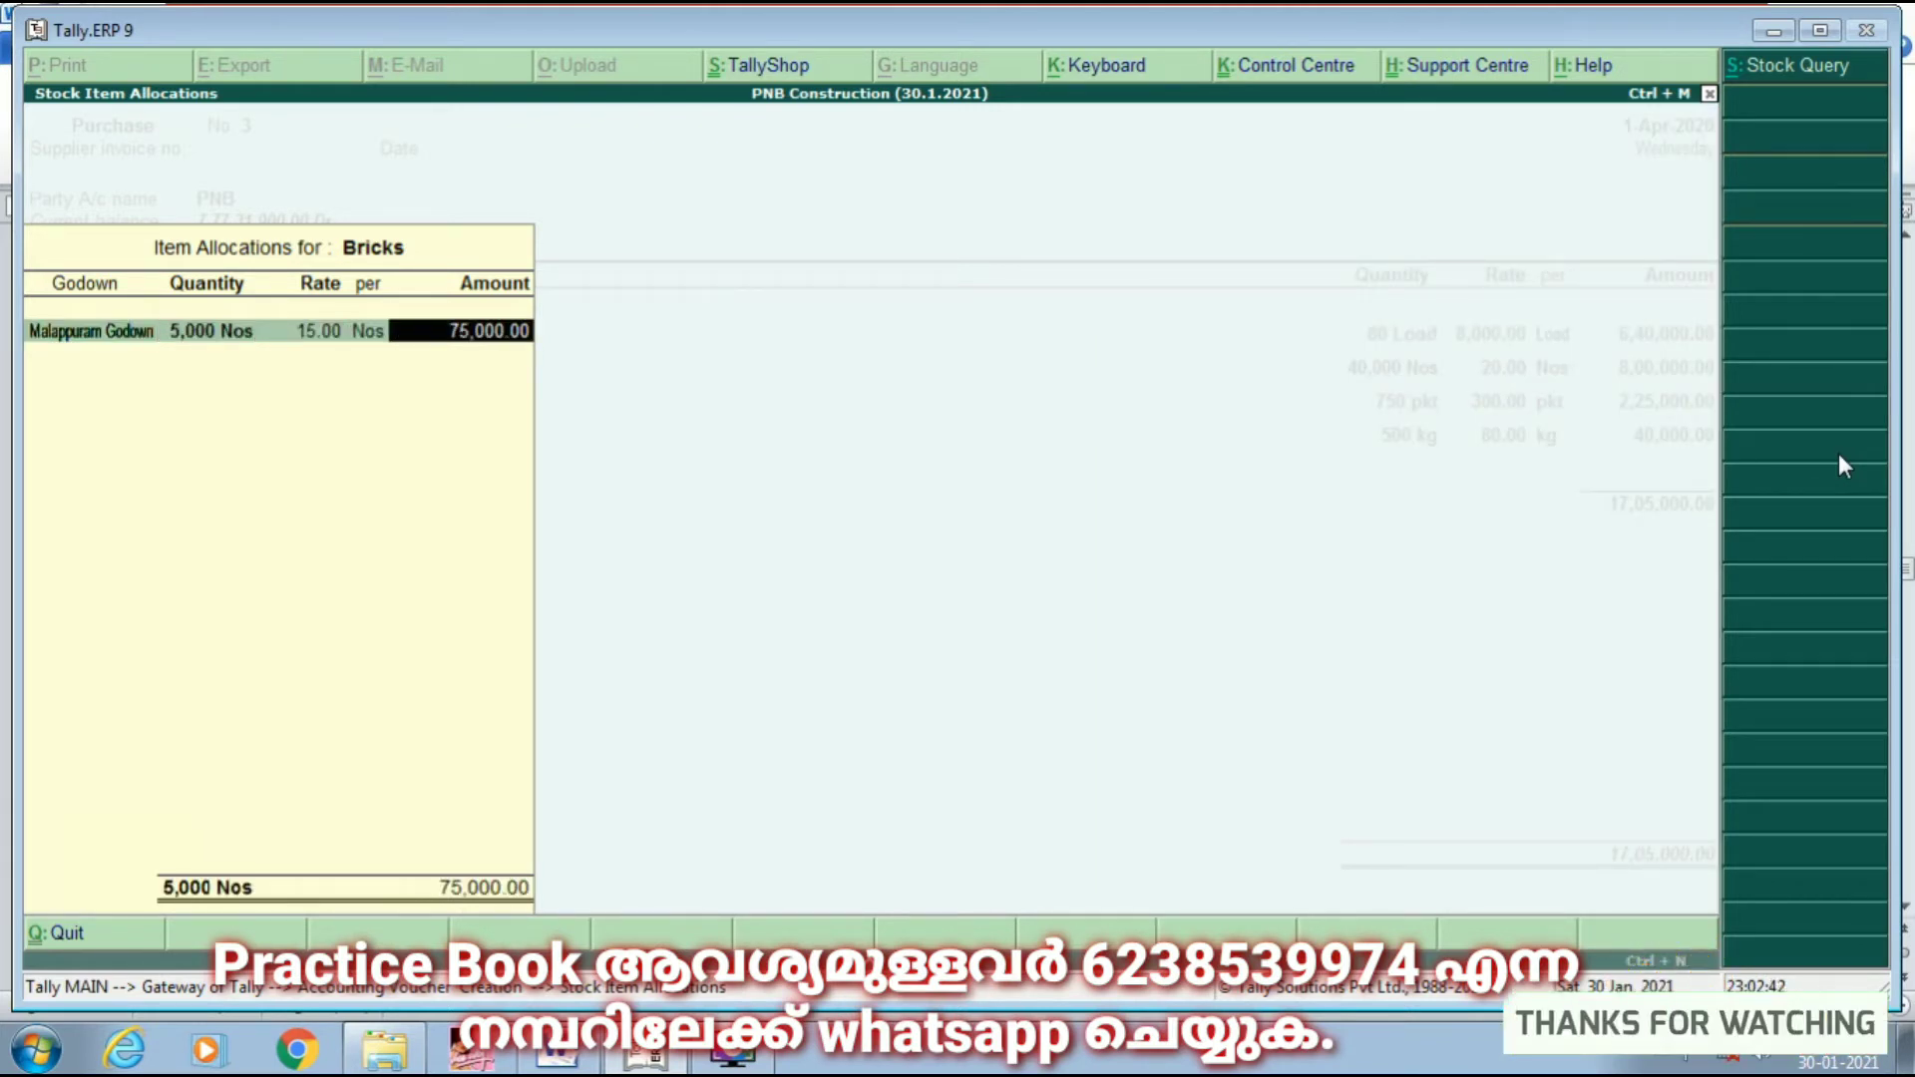
key("Return")
Step: Allocate another 5,000 Nos of Bricks at 15 each to KMK Godown and complete the Bricks line
key("Down")
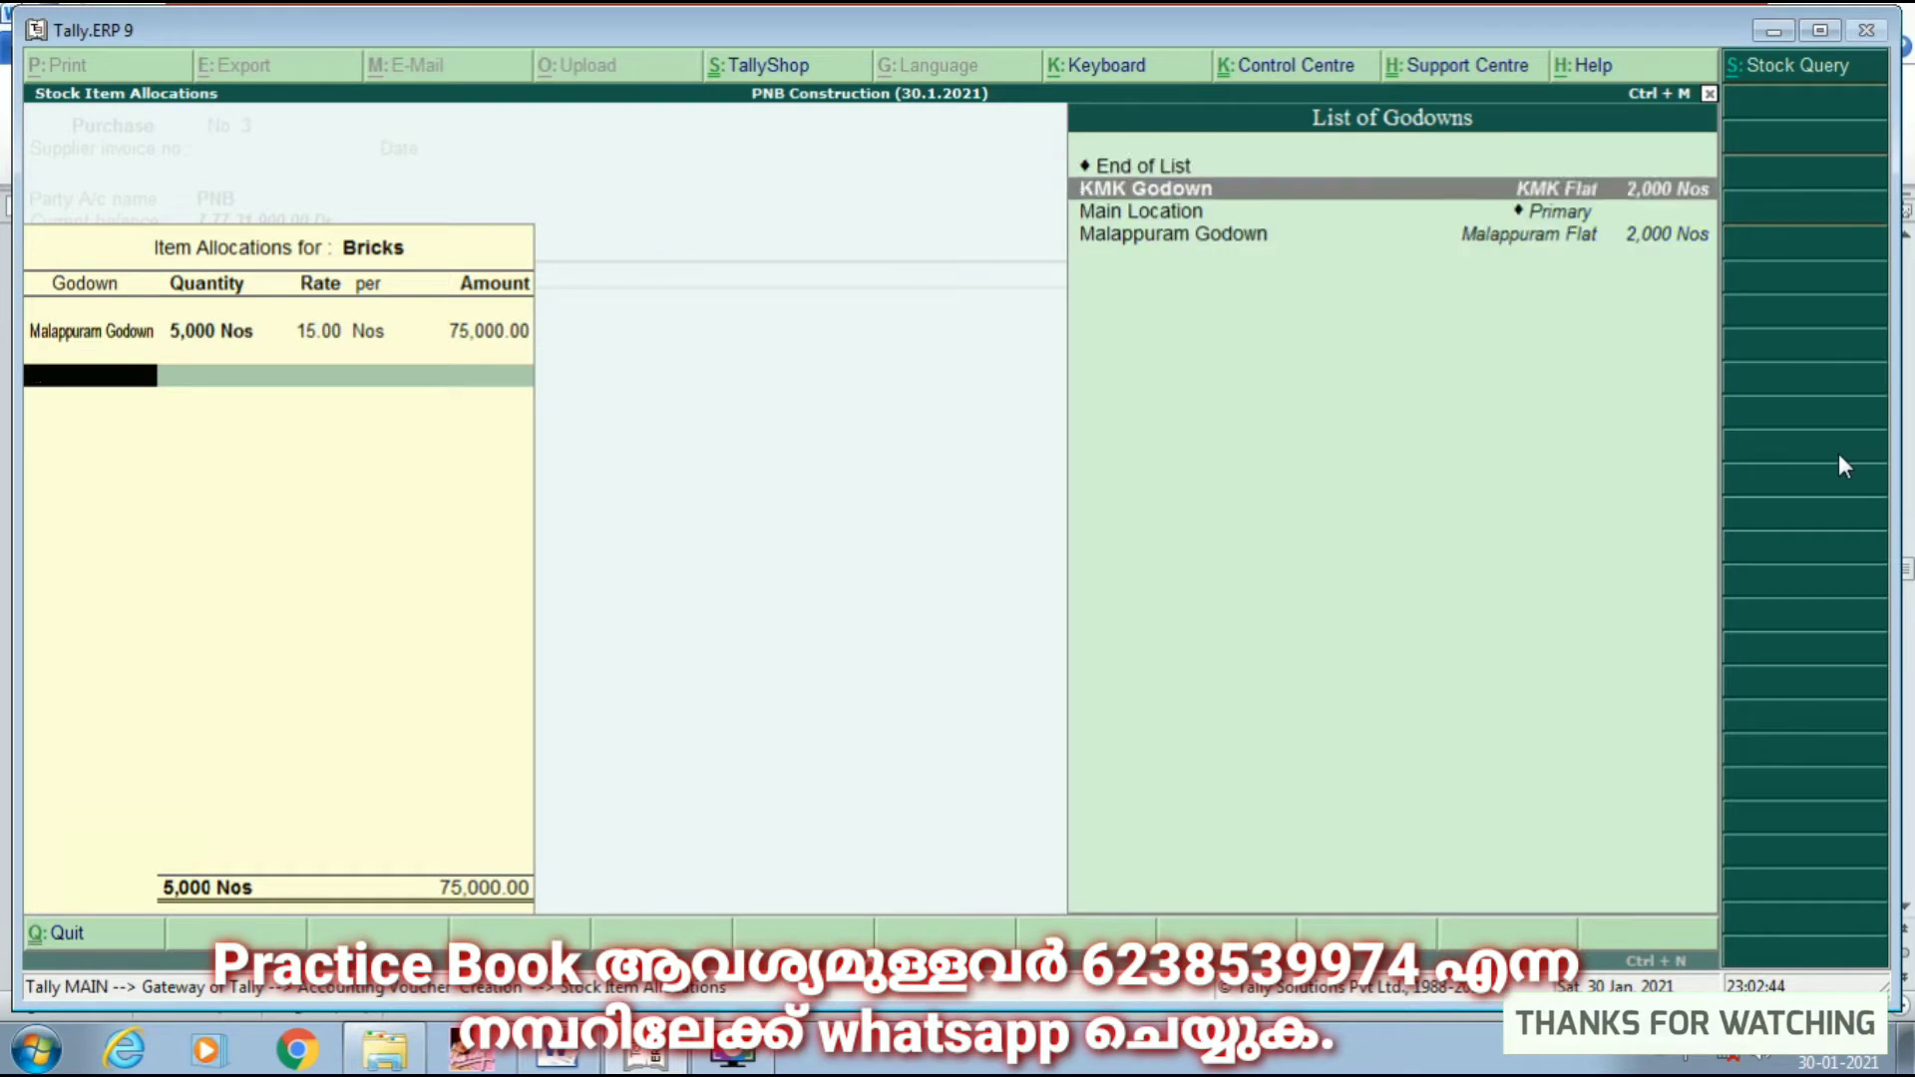
key("Return")
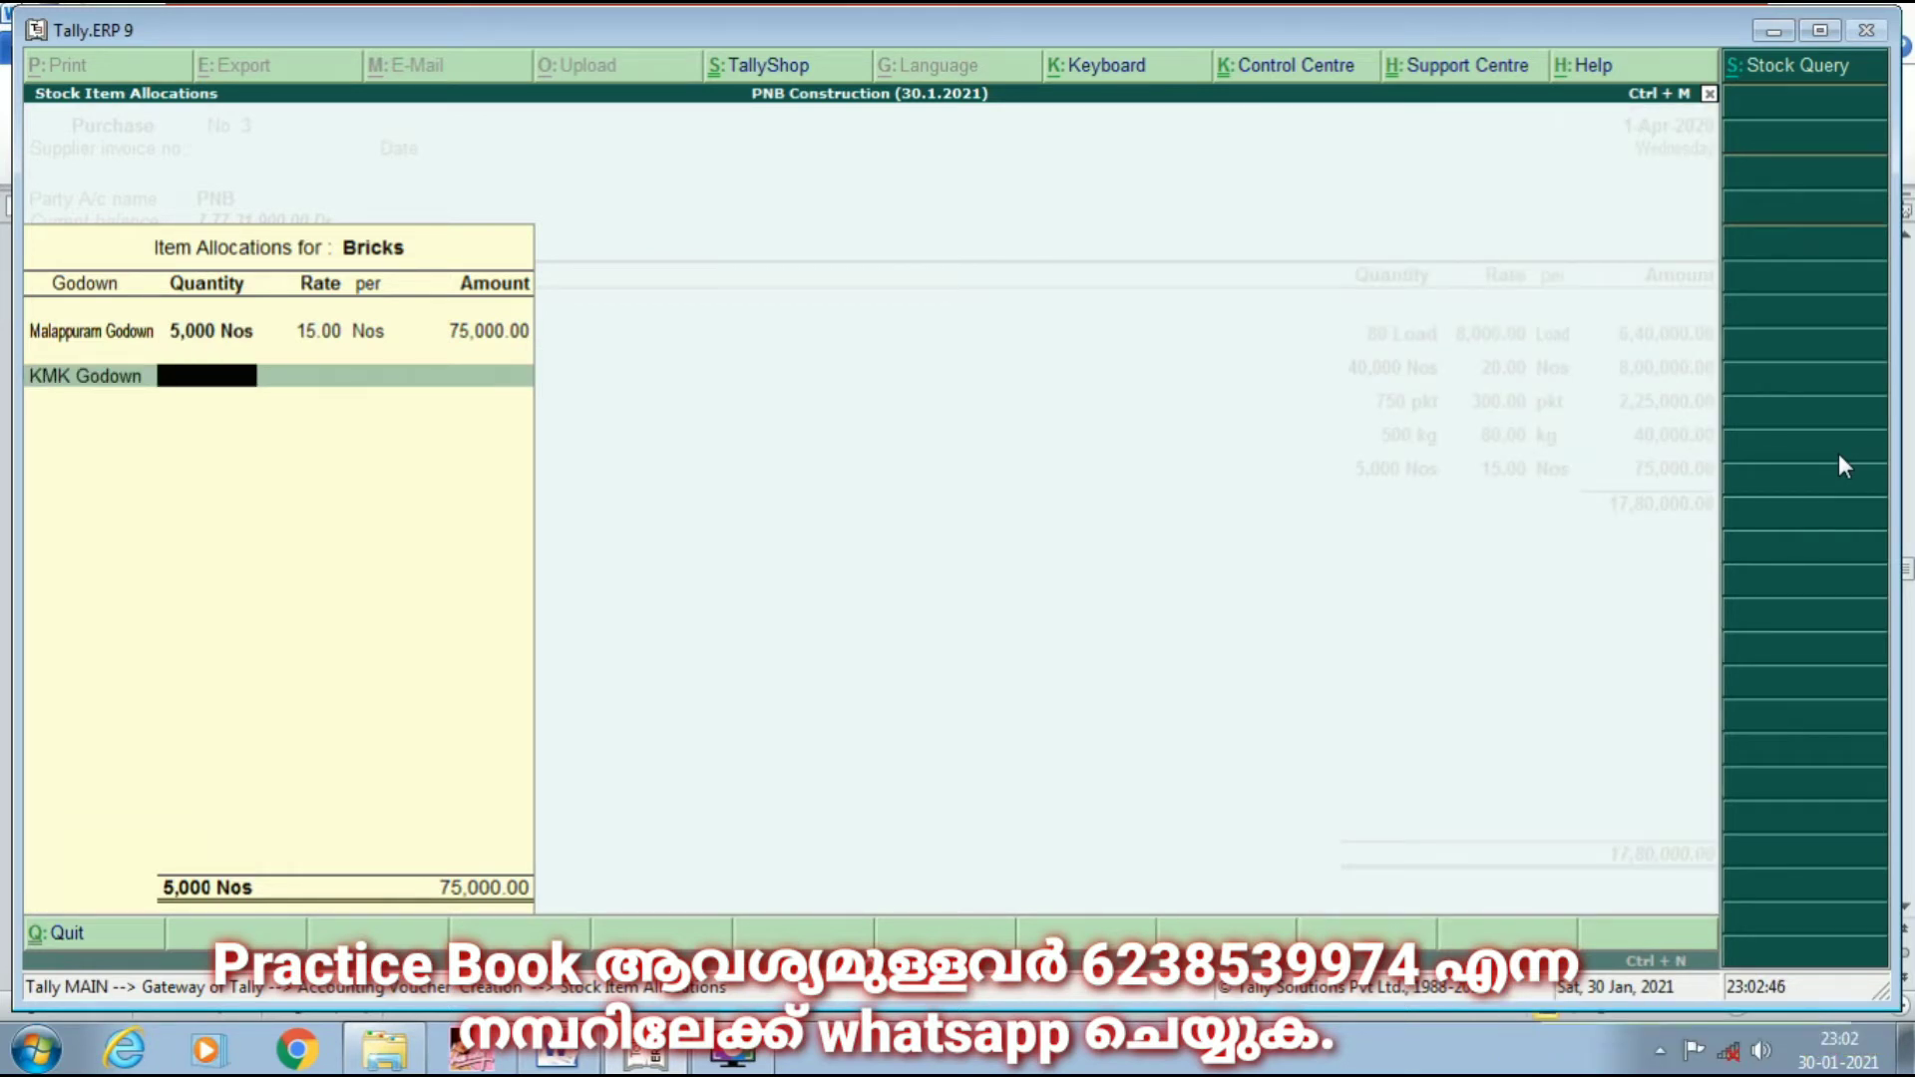
type("5000")
key("Return")
key("Return")
key("Return")
key("Return")
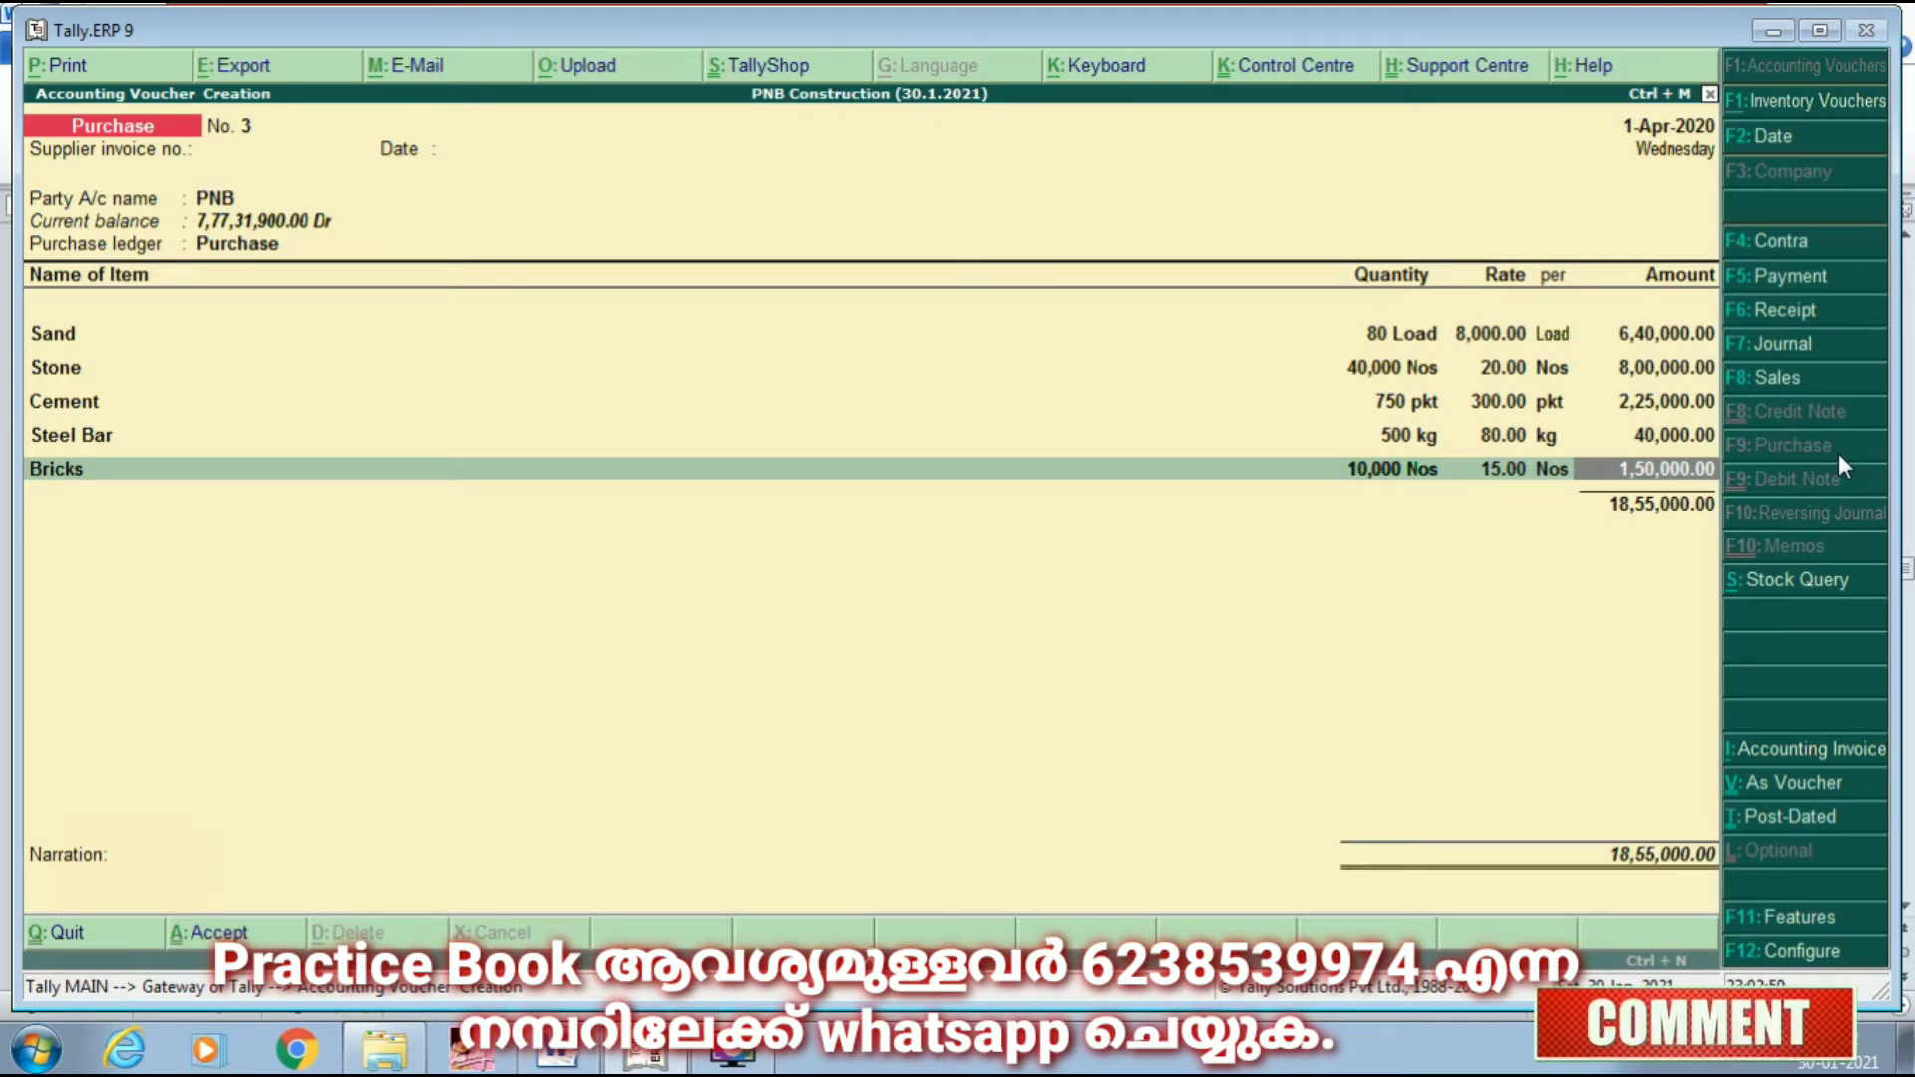
key("Return")
Step: Finish the item list, keep the cheque bank allocation for PNB without an instrument number, and save the purchase voucher
key("Return")
key("Return")
key("Return")
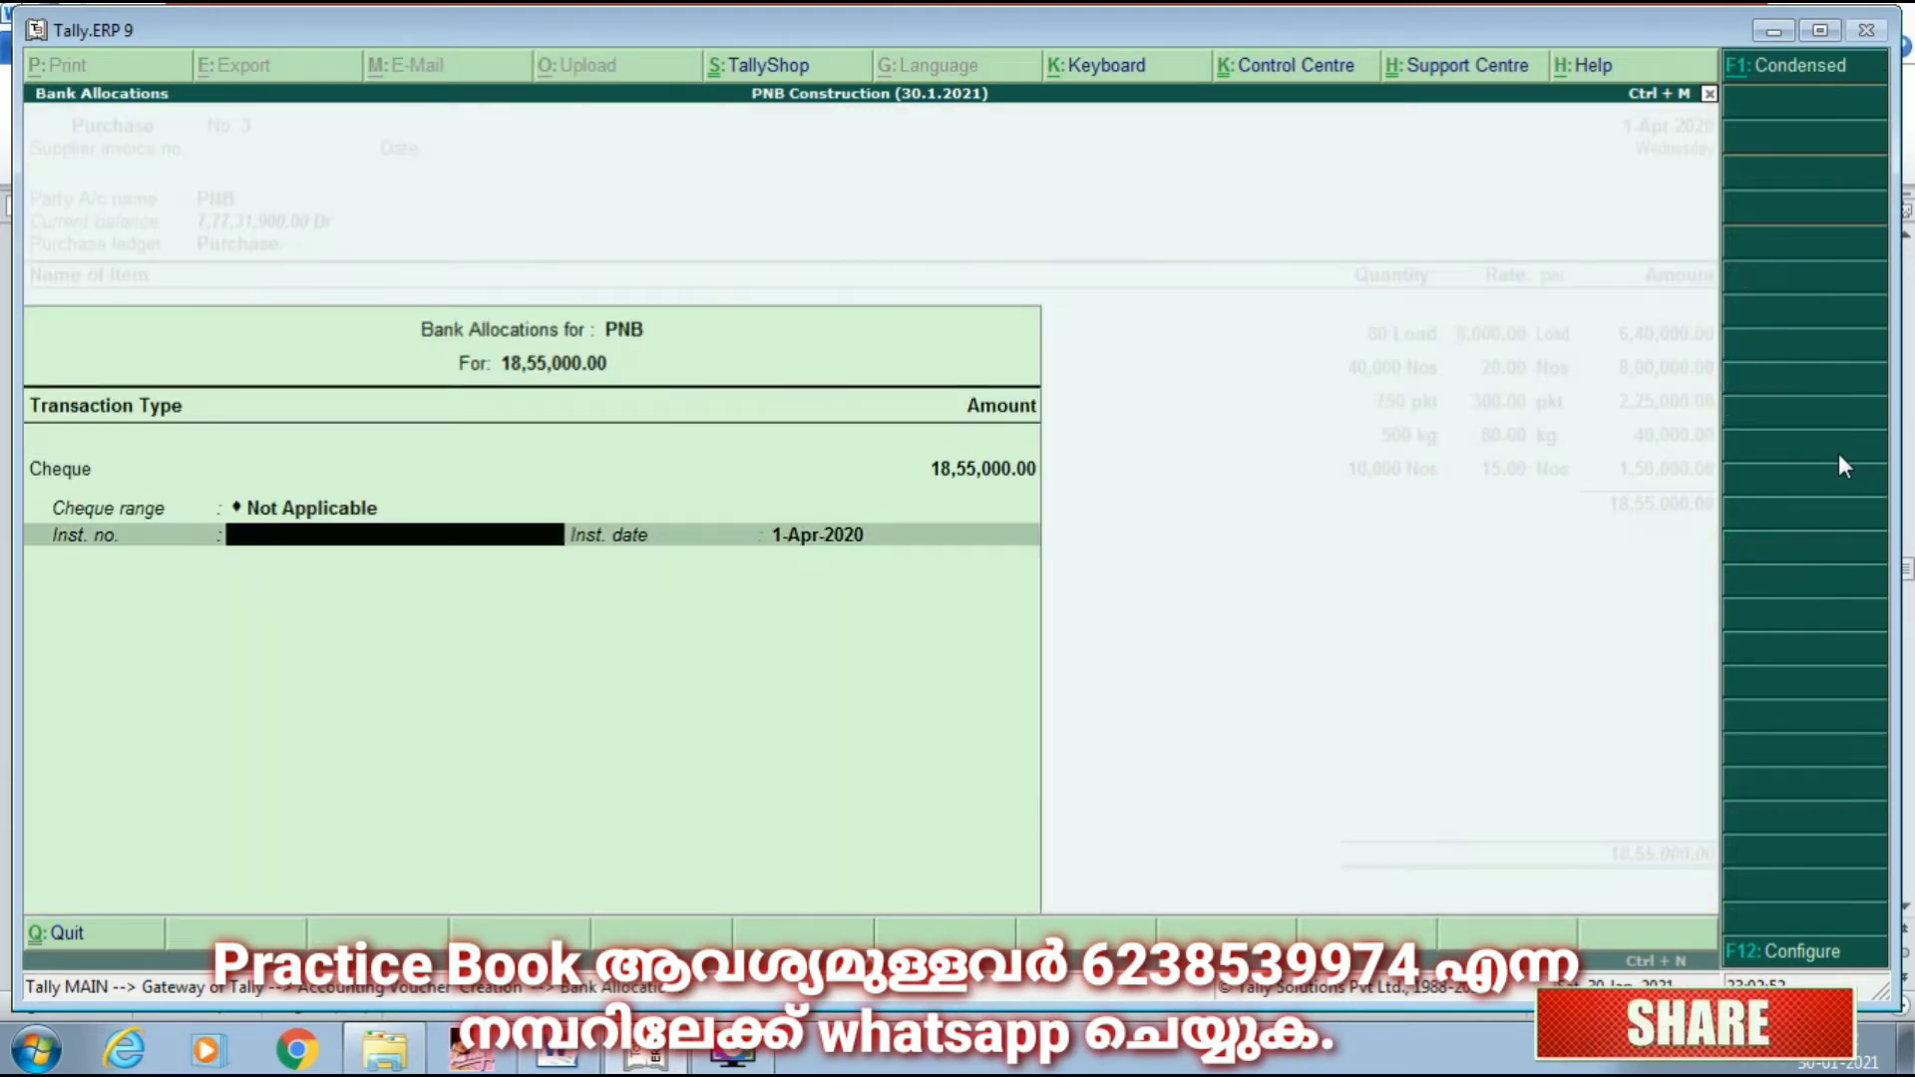
key("Return")
key("Return")
key("Return")
key("Return")
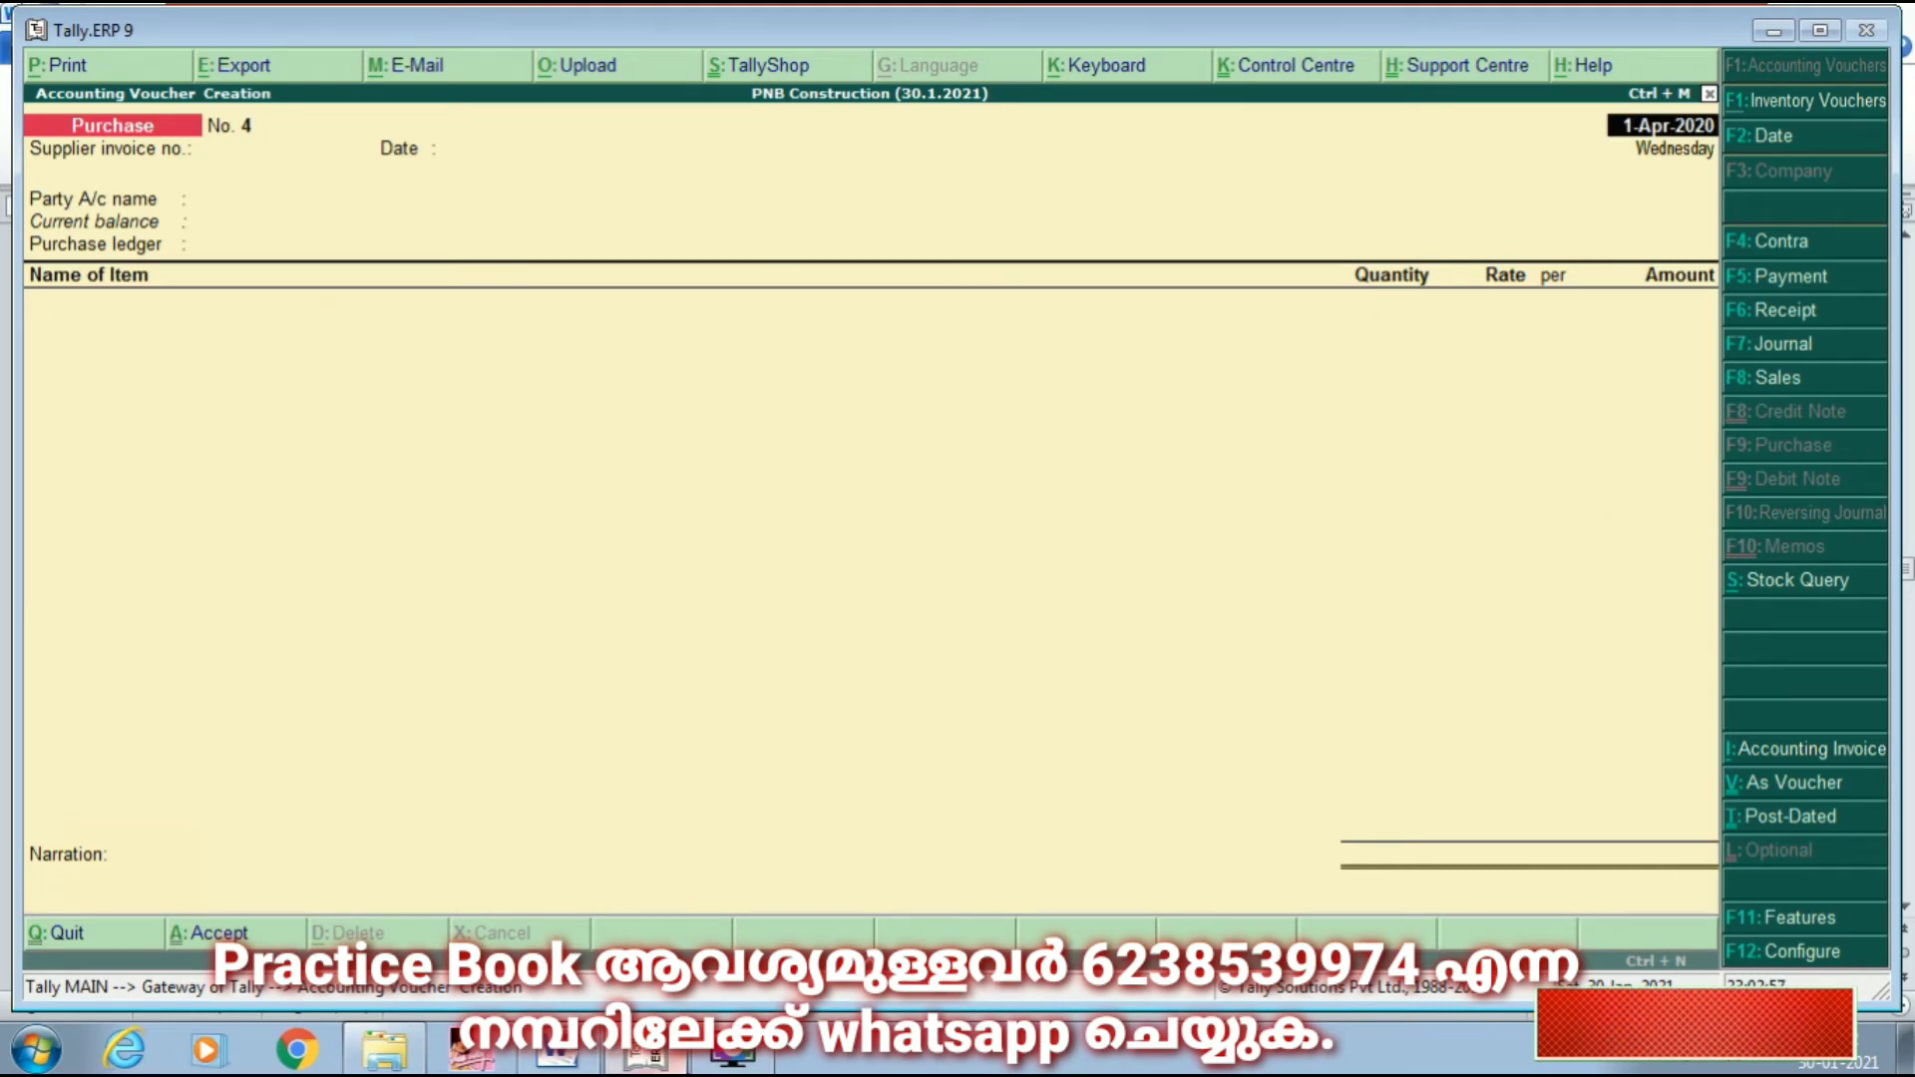
Step: Check the materials table for building flats in the Word exercise, then start a Stock Journal in Tally.ERP 9 with the Malappuram Flat class
left_click(576, 1063)
scroll(698, 698, "down", 5)
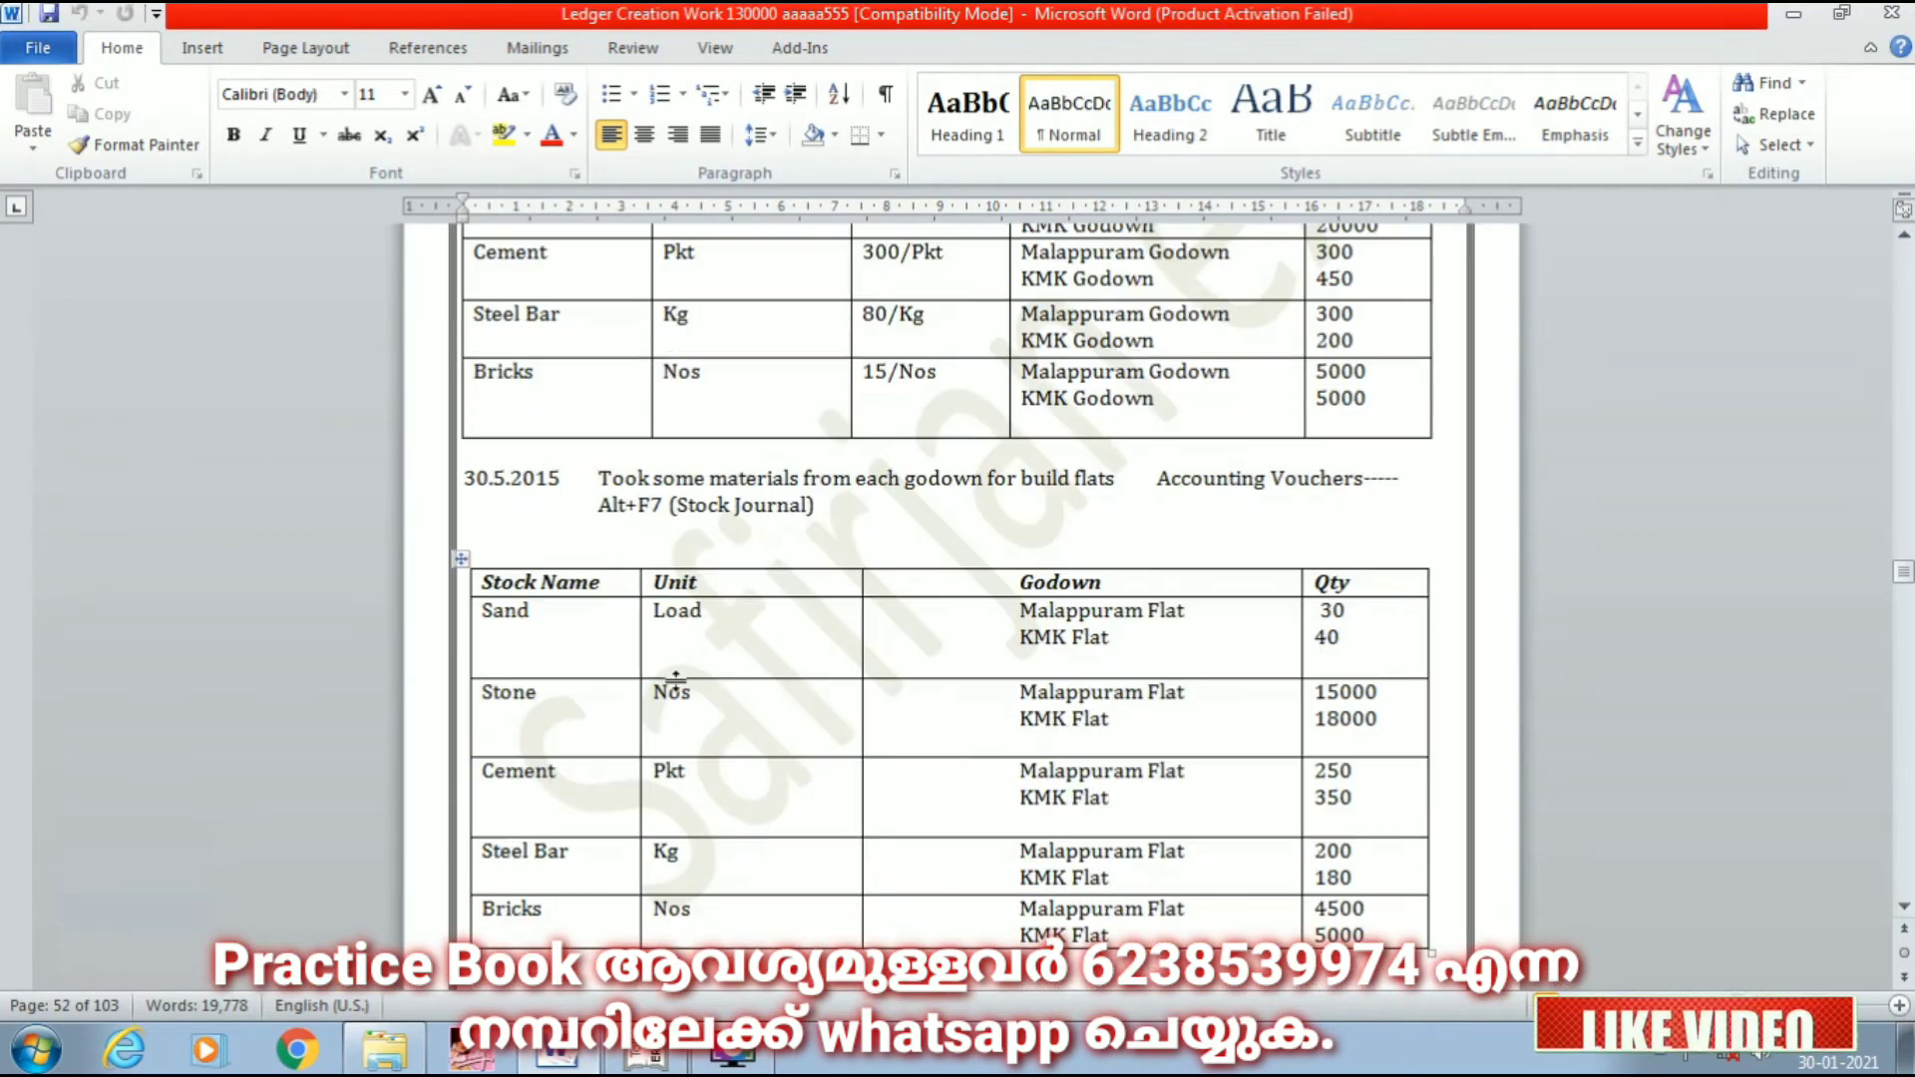
scroll(688, 688, "up", 8)
scroll(678, 683, "down", 6)
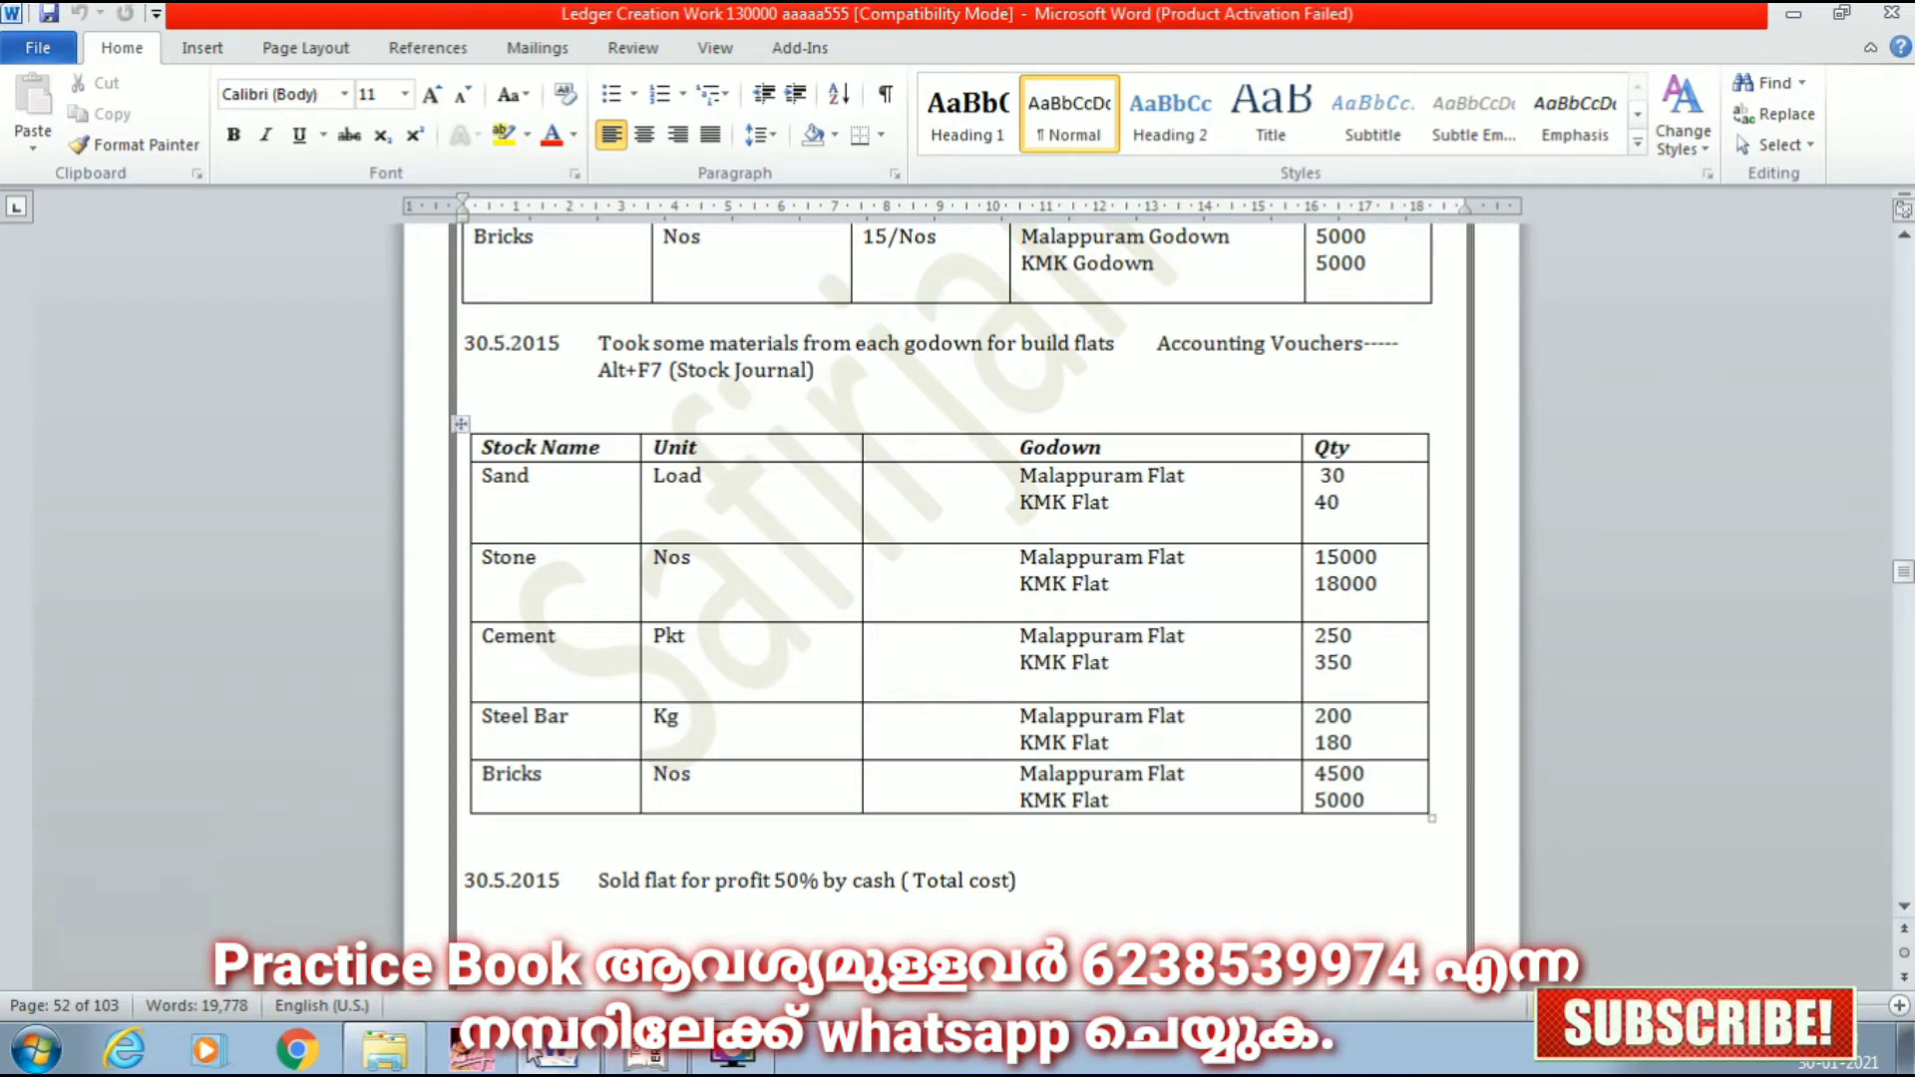
key("alt+Tab")
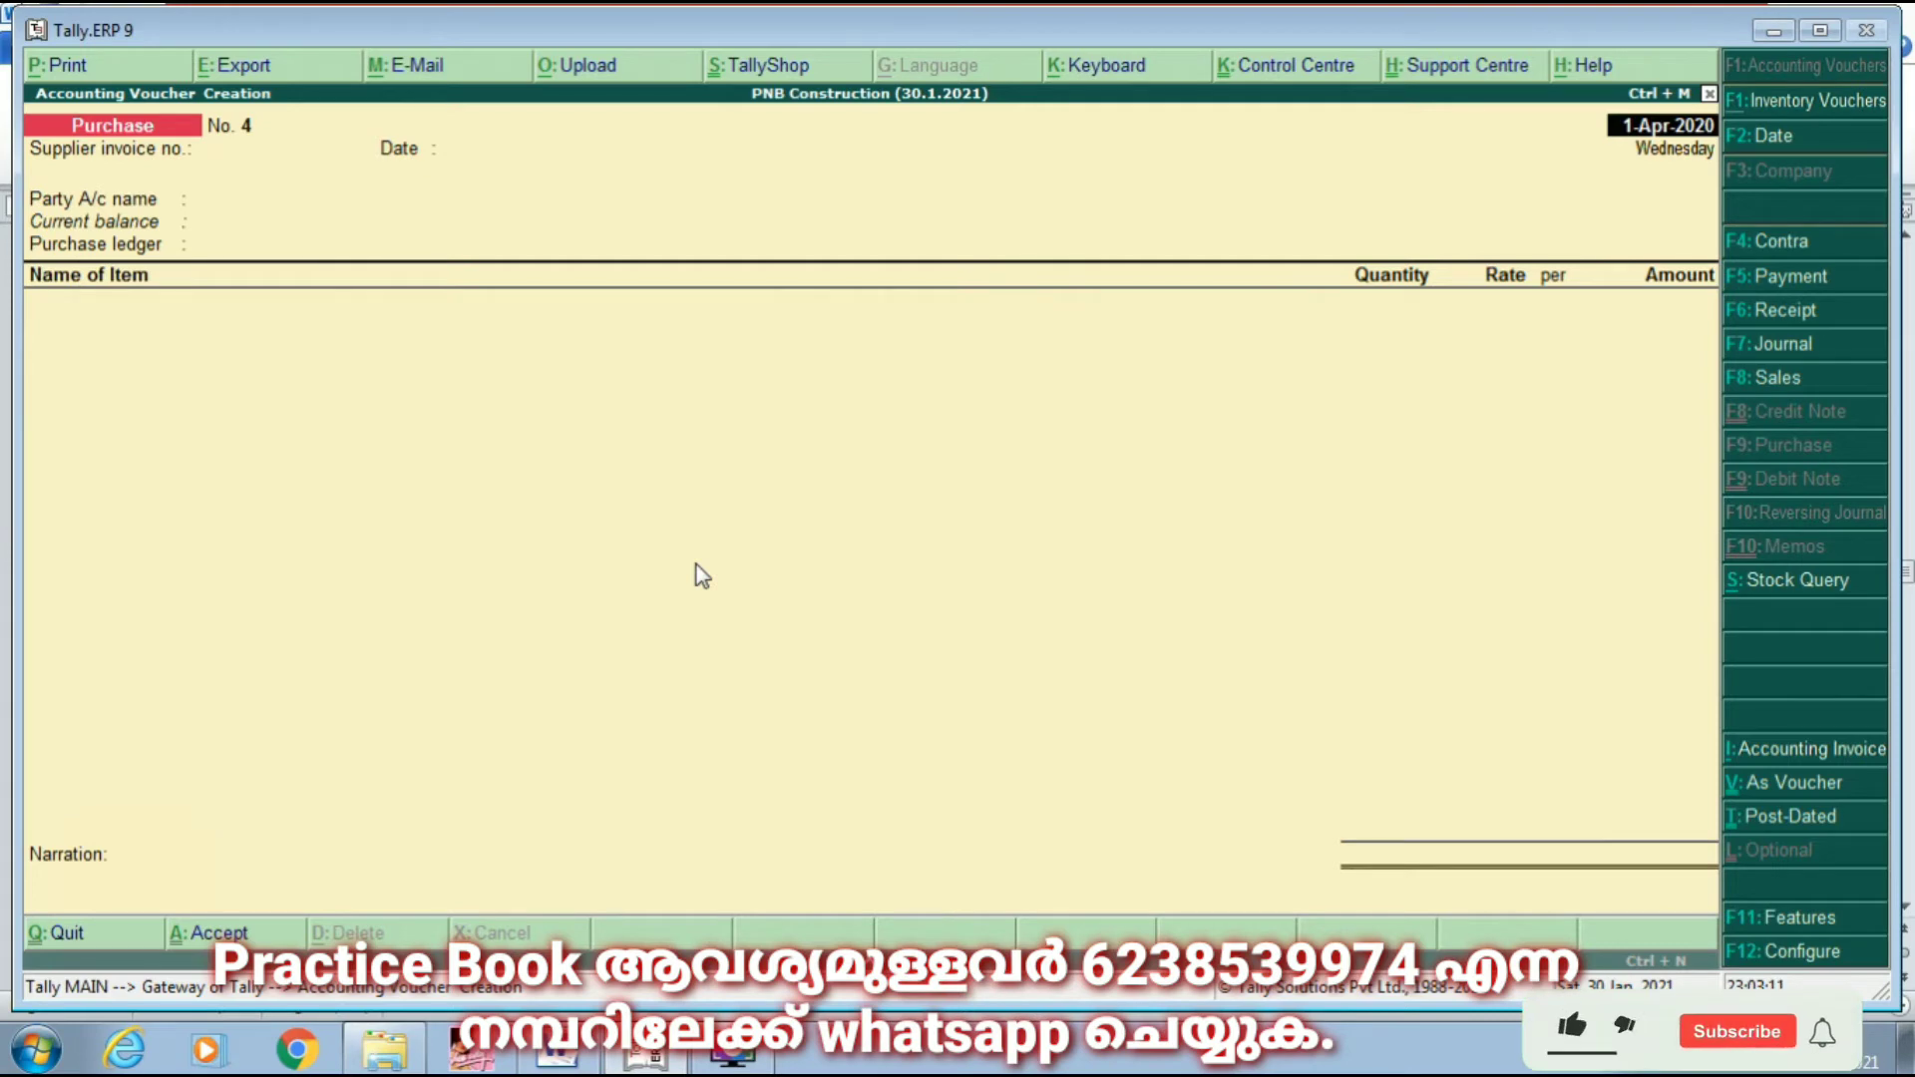
key("alt+F7")
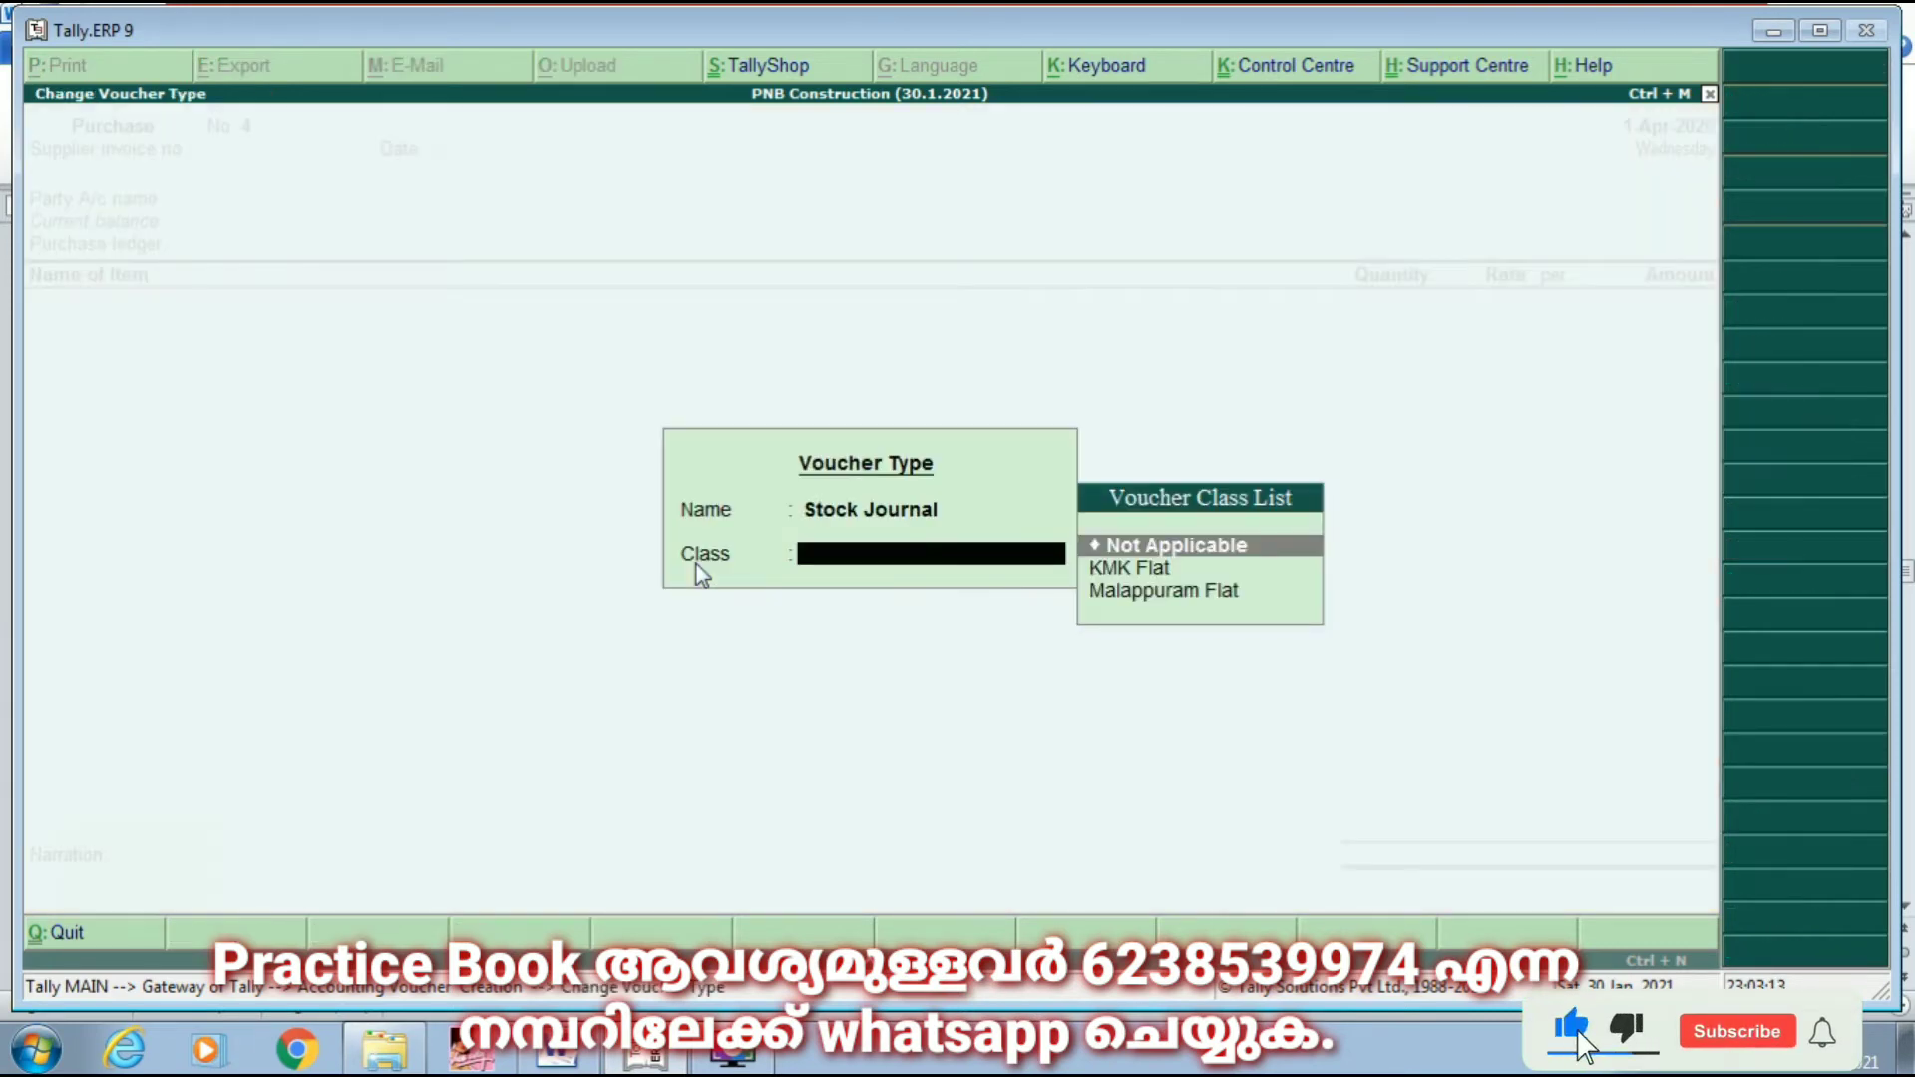
key("Down")
key("Down")
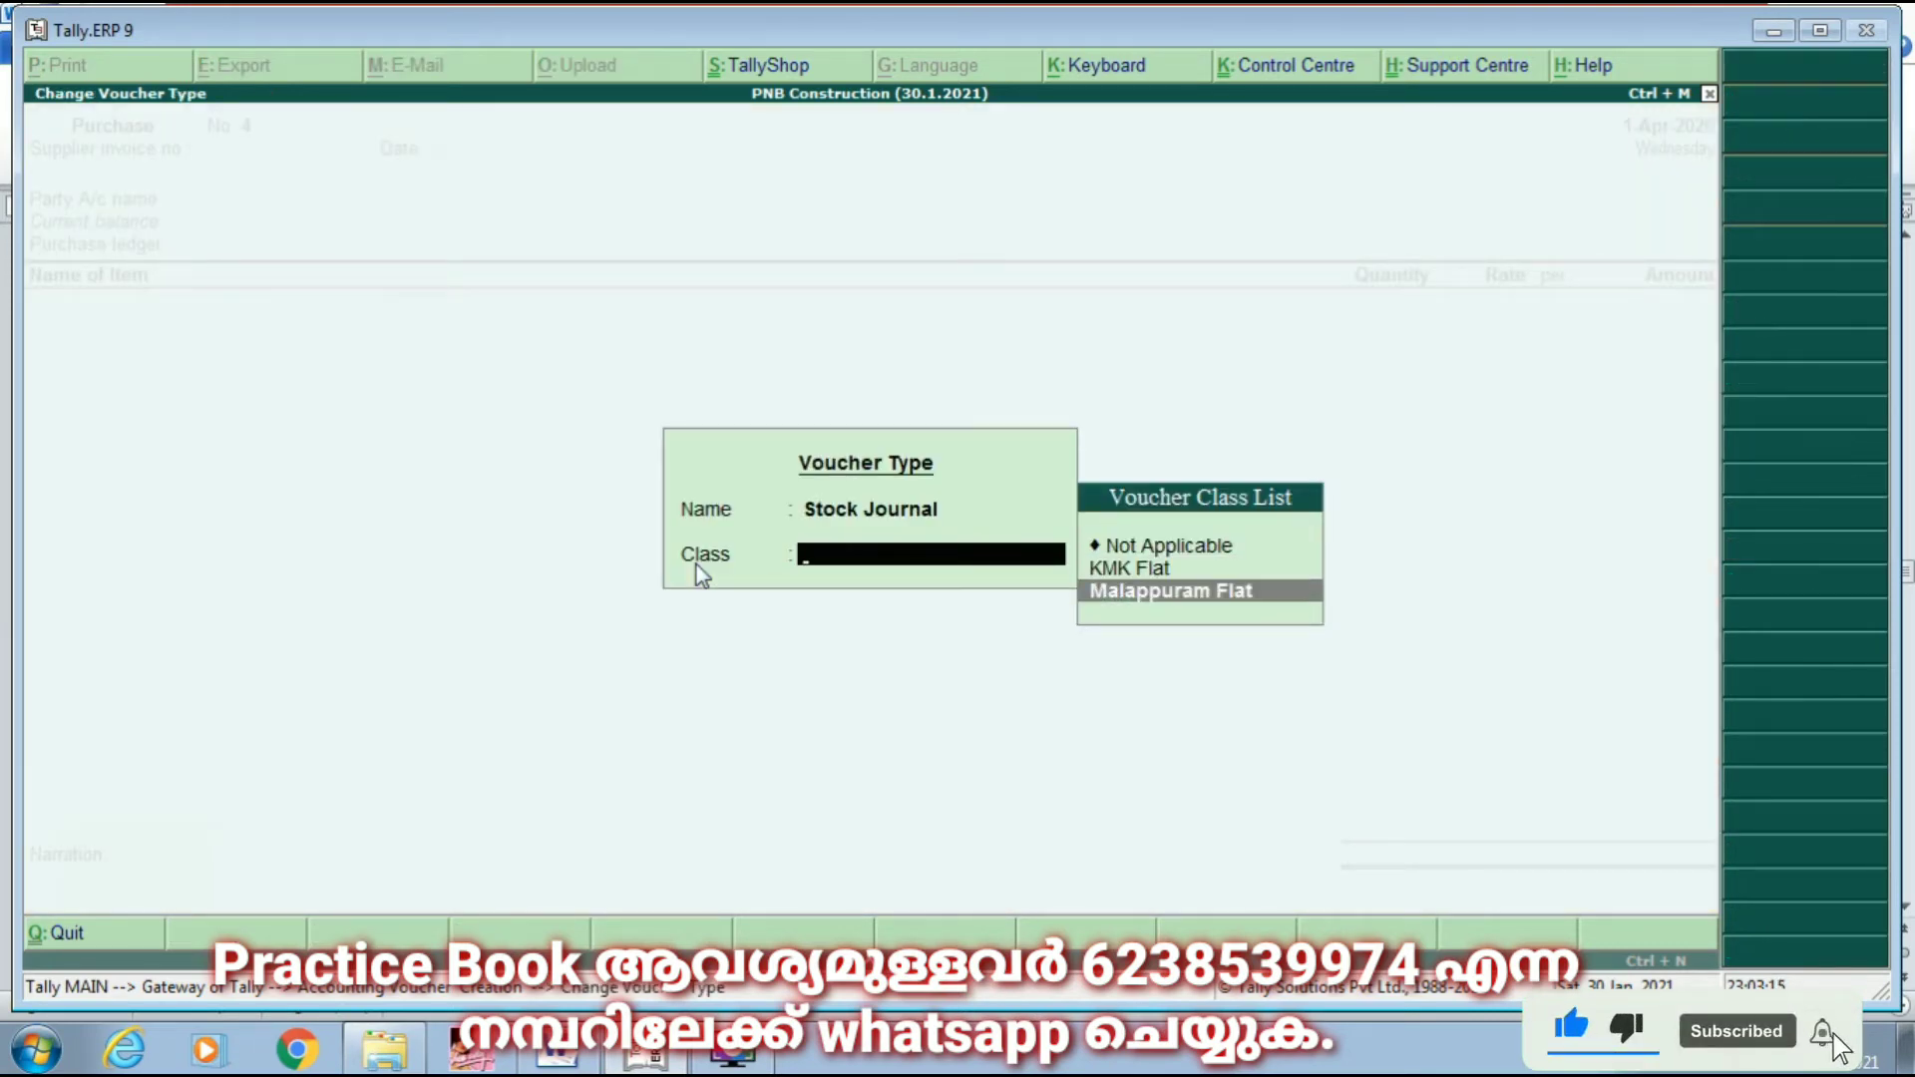
key("Return")
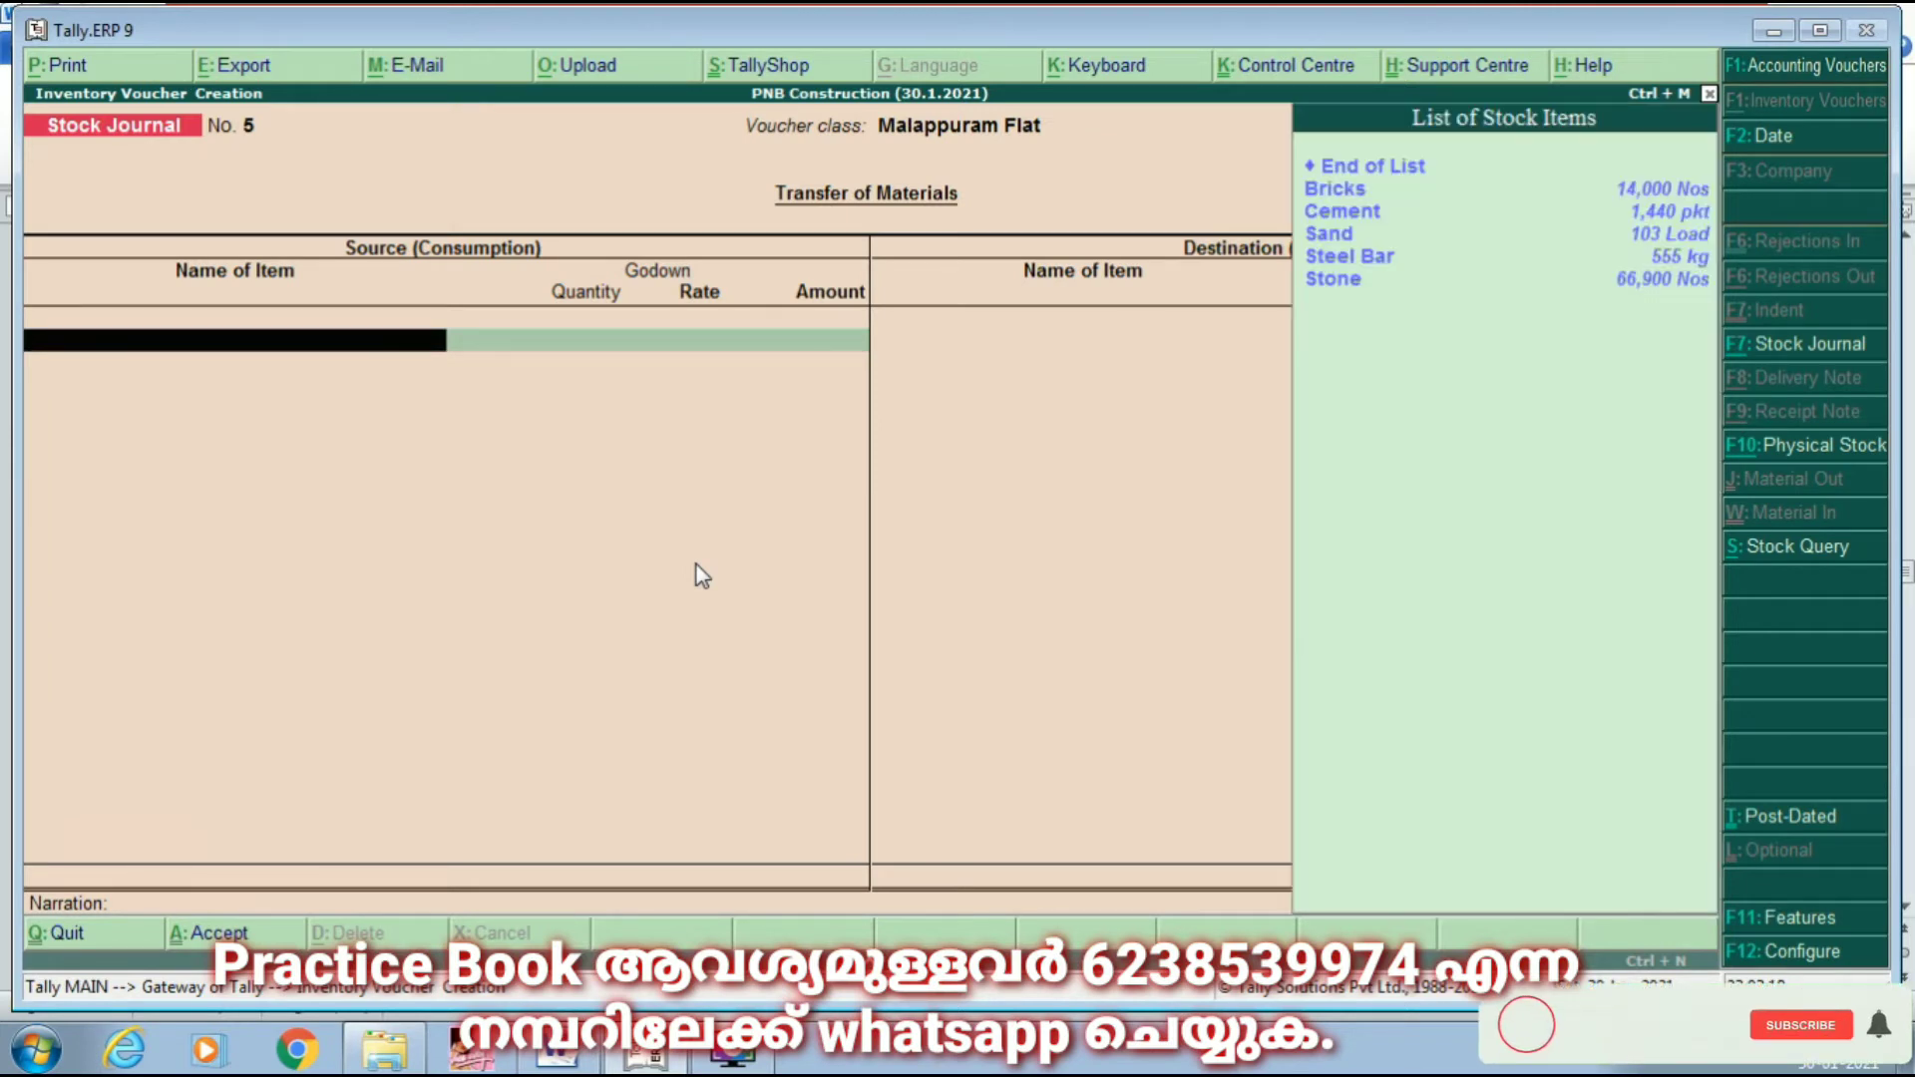
Step: Enter Sand as a source item from Malappuram Godown with 30 Load at 8,000 per Load
type("S")
key("Down")
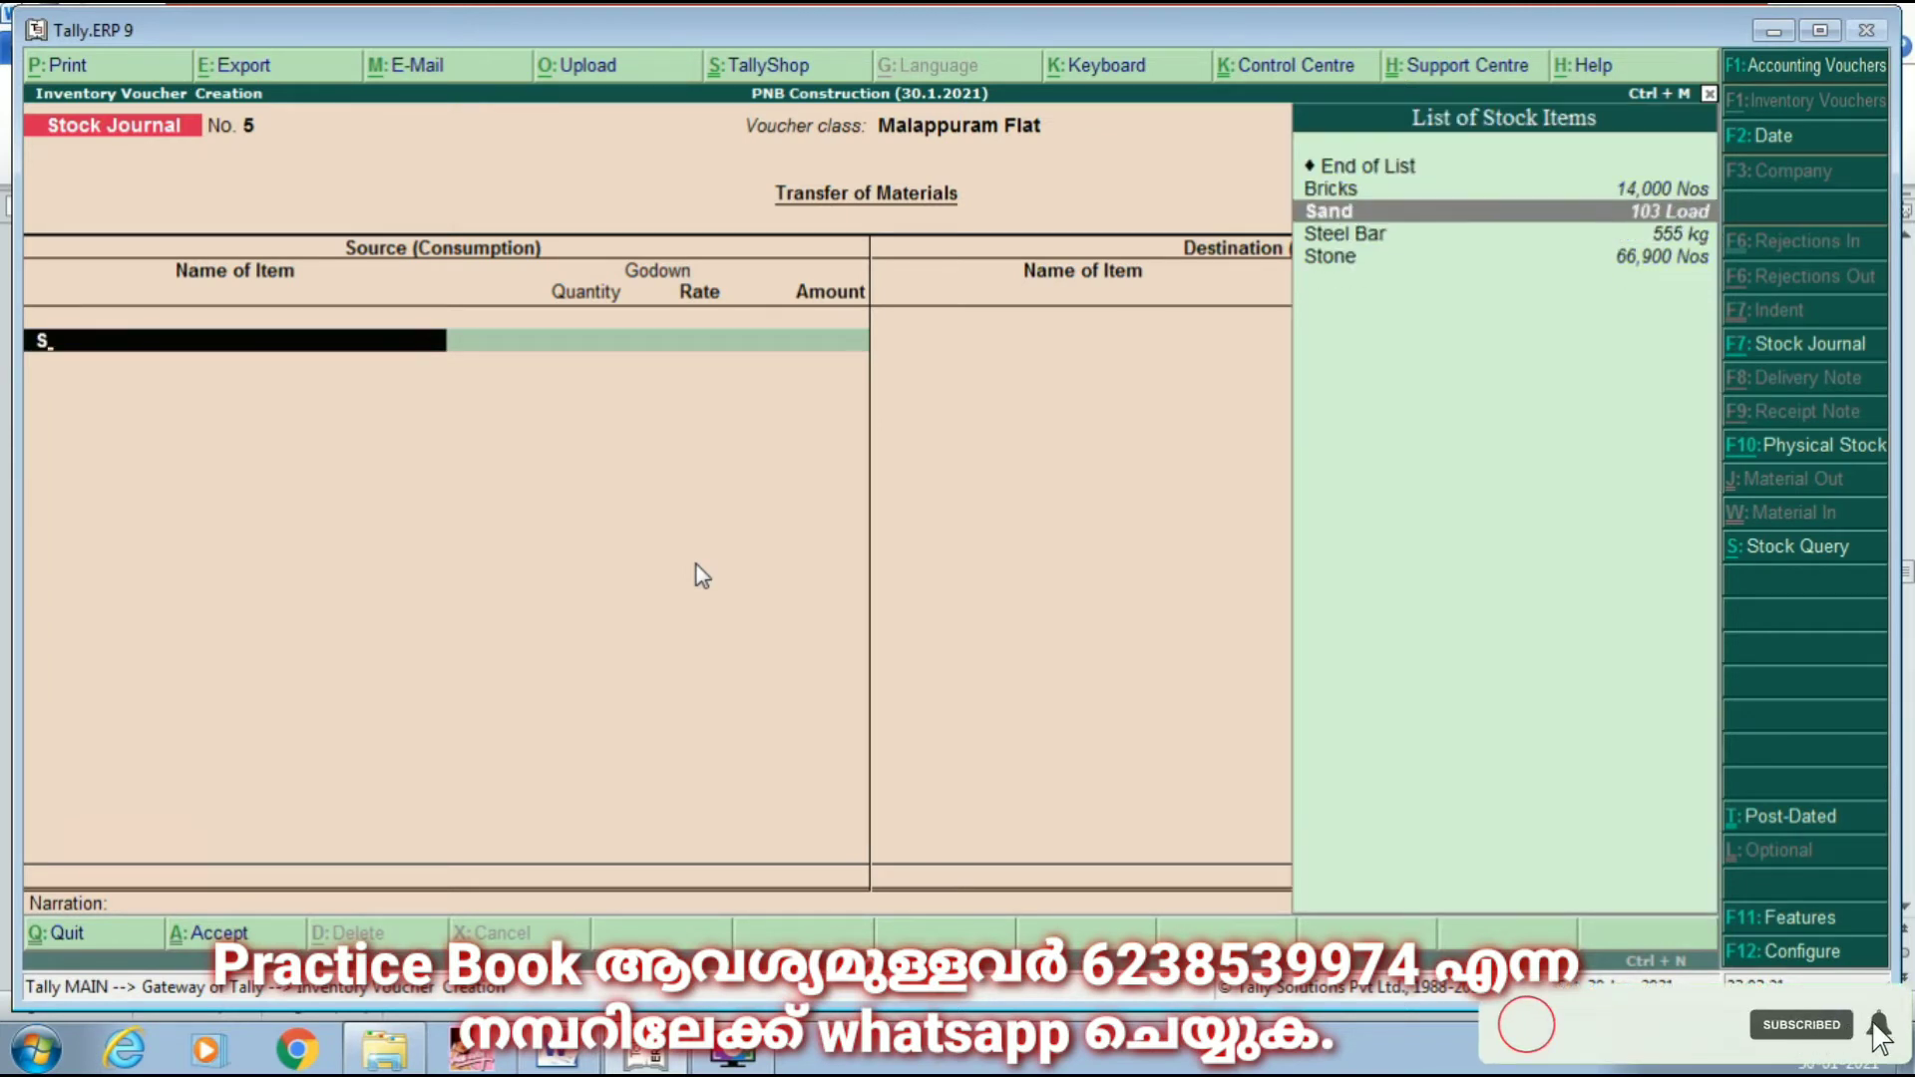
key("Return")
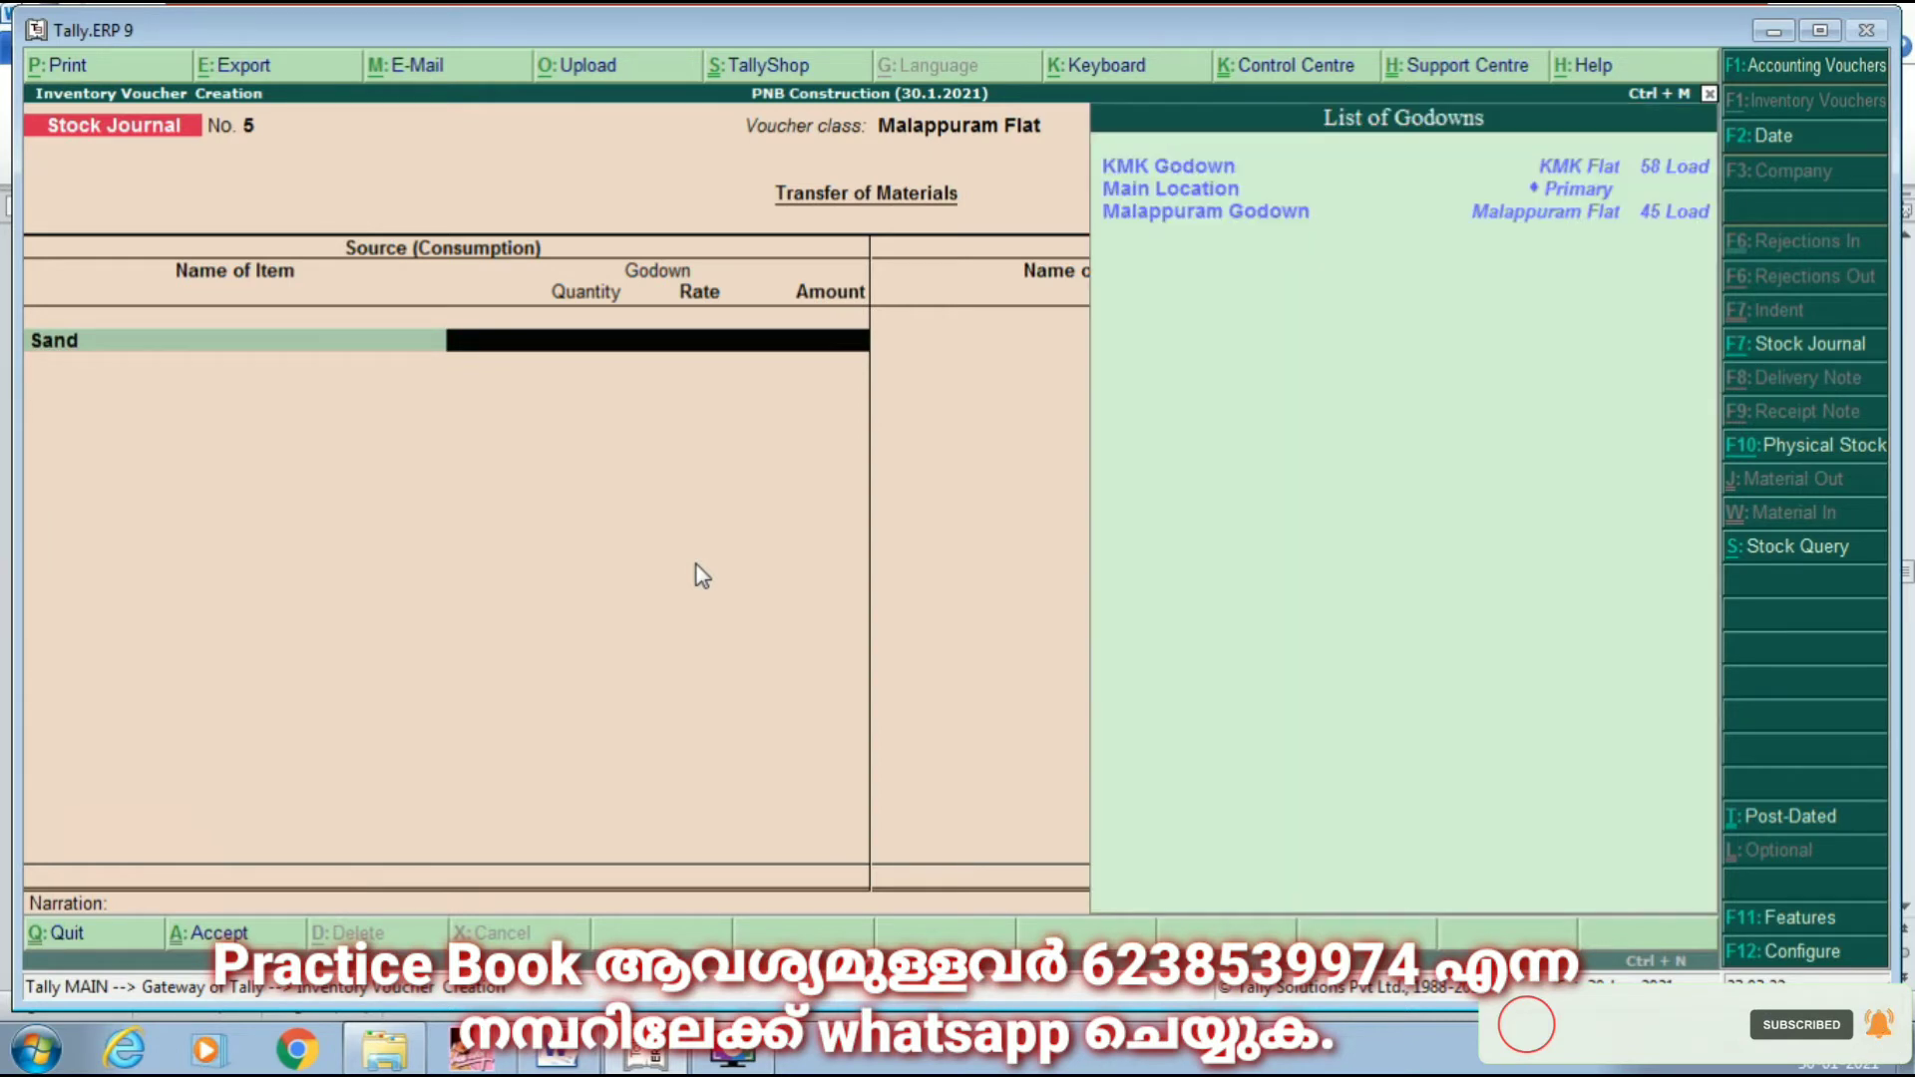
key("Down")
key("Down")
key("Return")
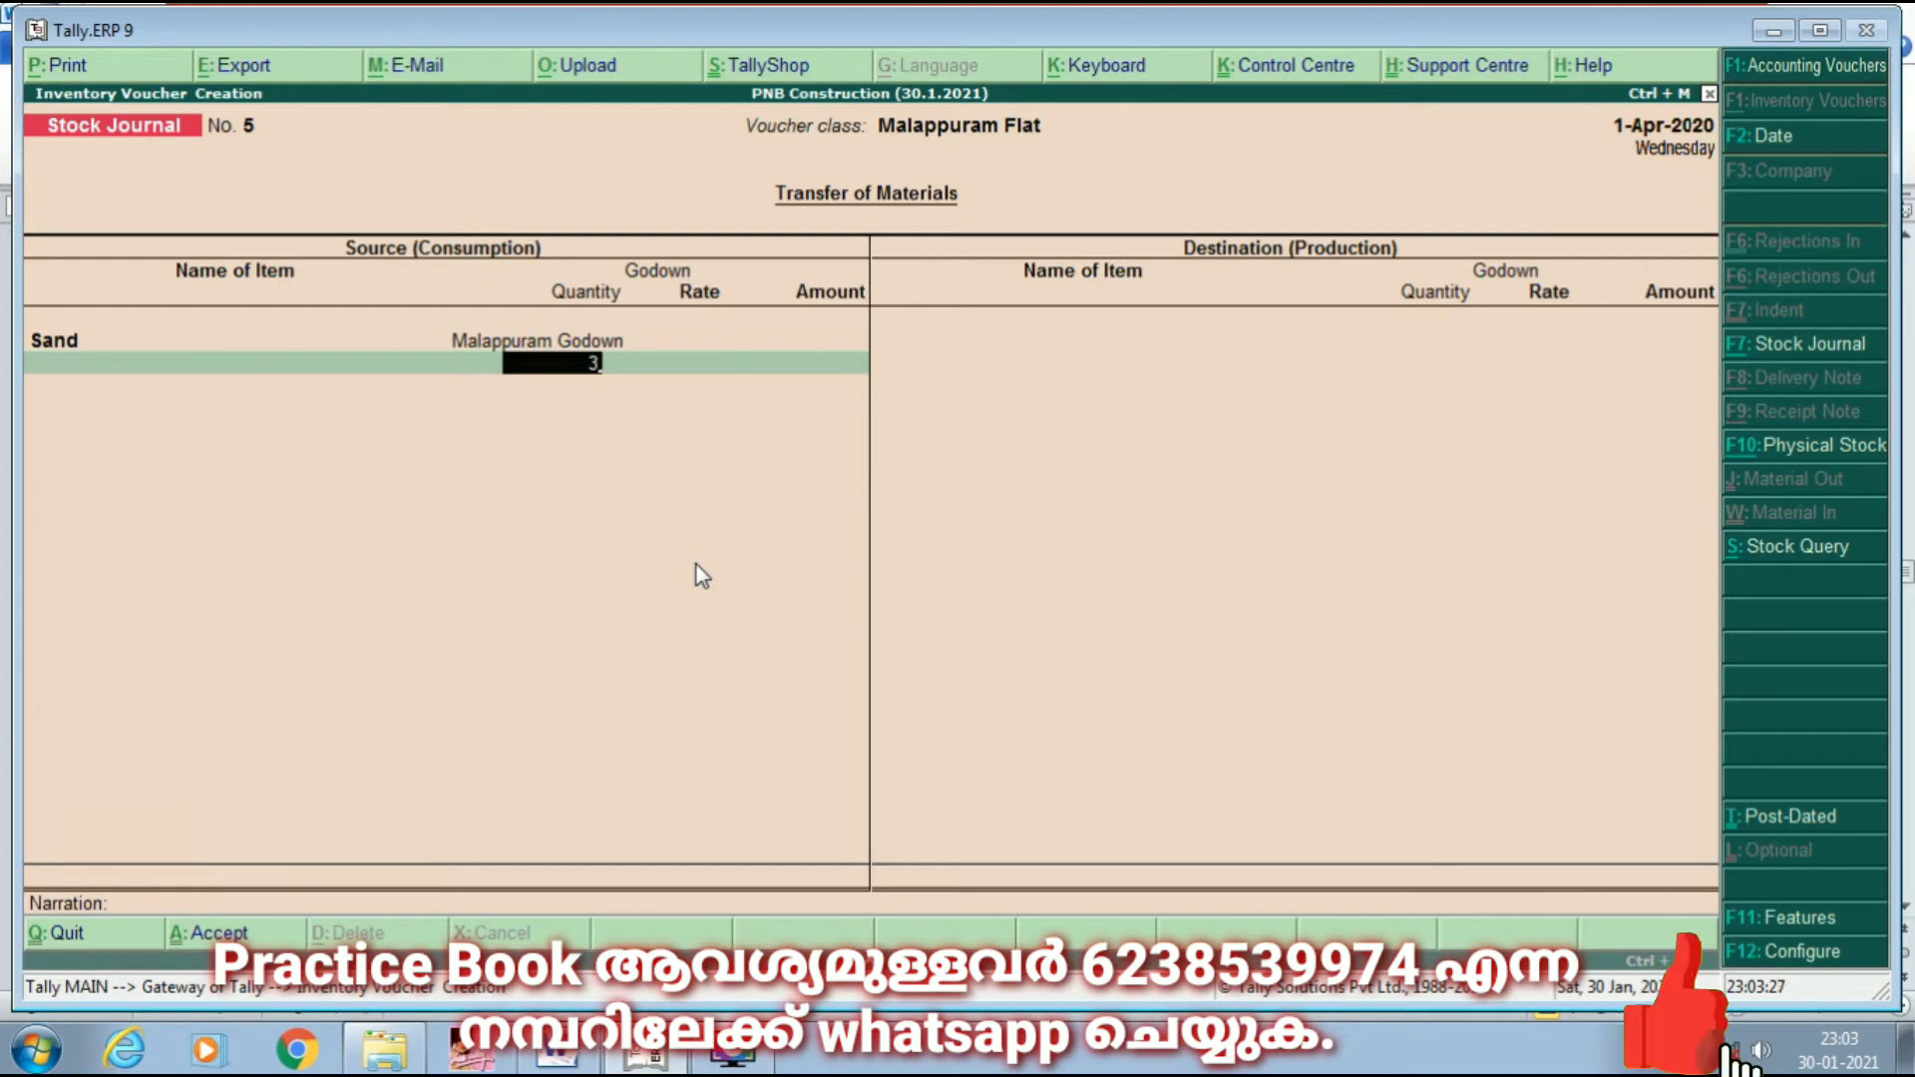
type("30")
key("Return")
key("Return")
key("Return")
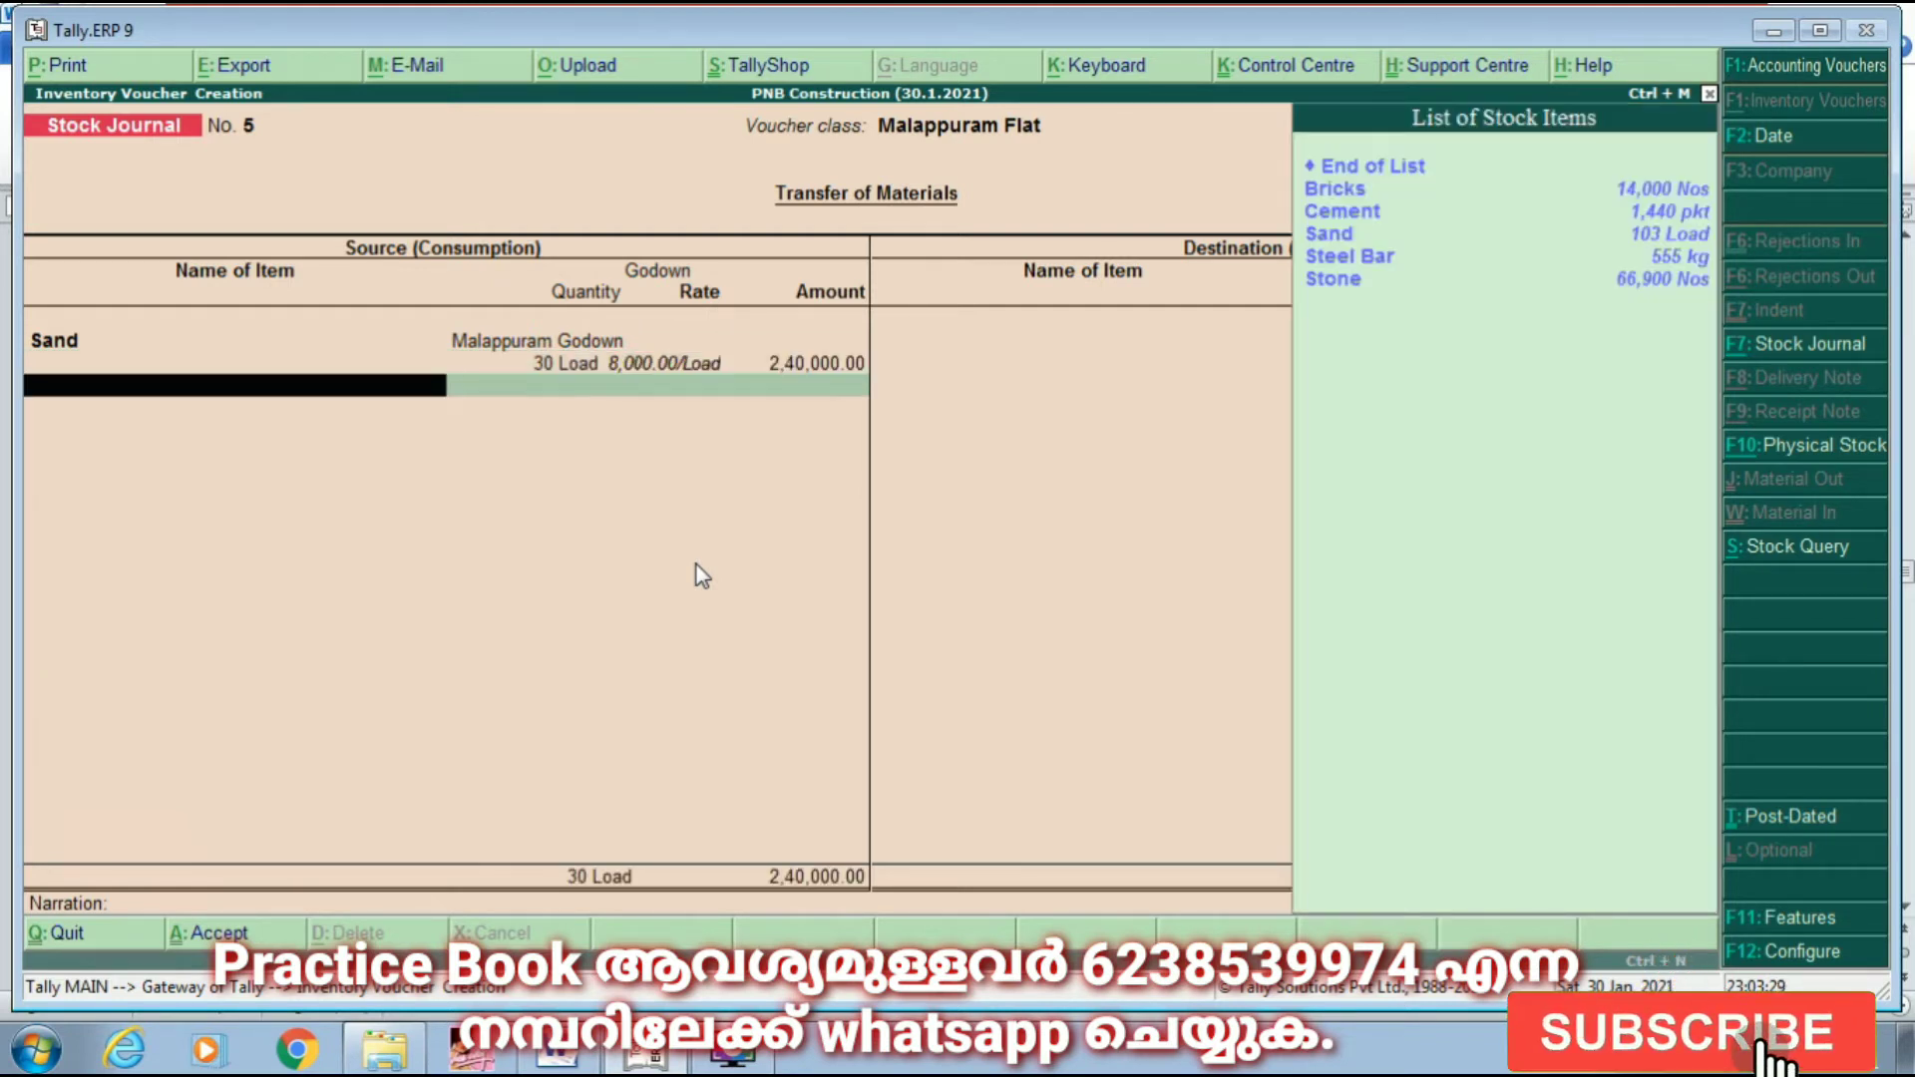
Step: Enter Stone as a source item from Malappuram Godown with 15,000 Nos at 20 each
type("S")
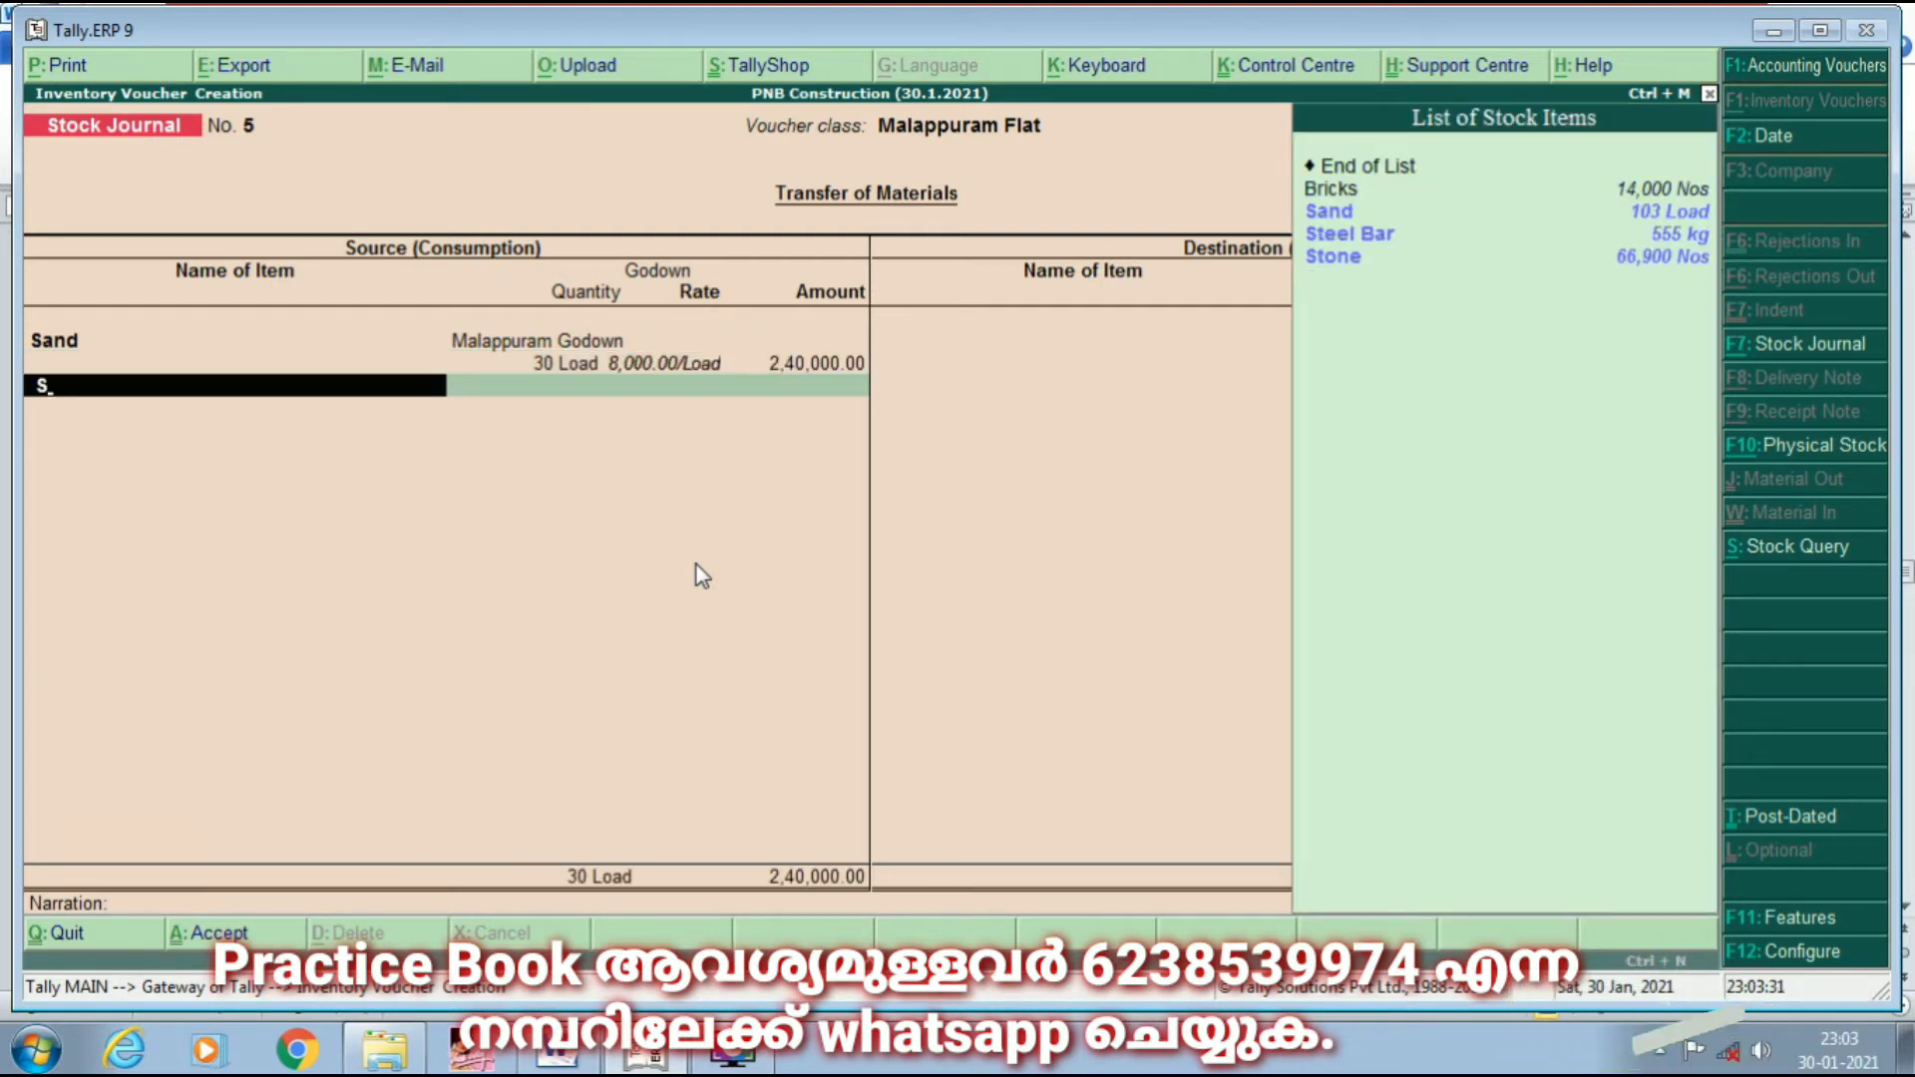
key("Down")
key("Down")
key("Down")
key("Return")
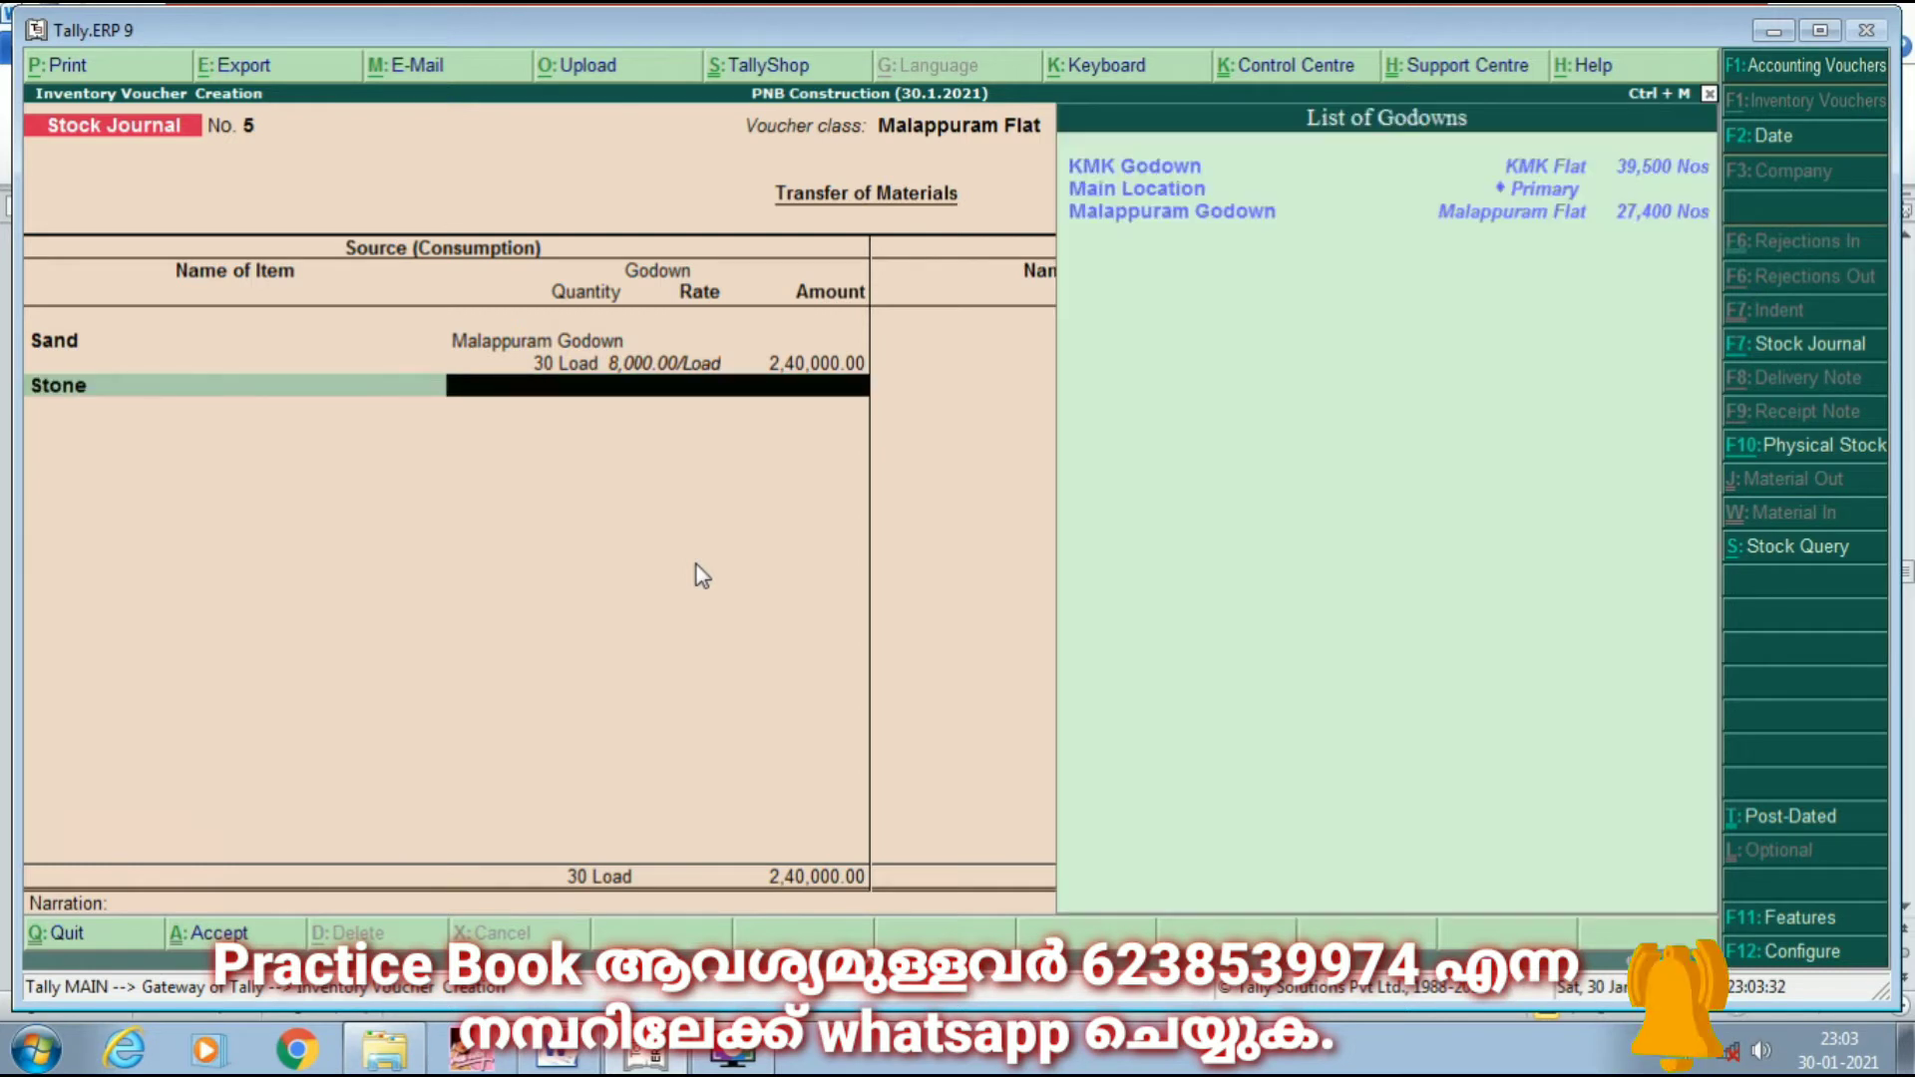
key("Down")
key("Down")
key("Return")
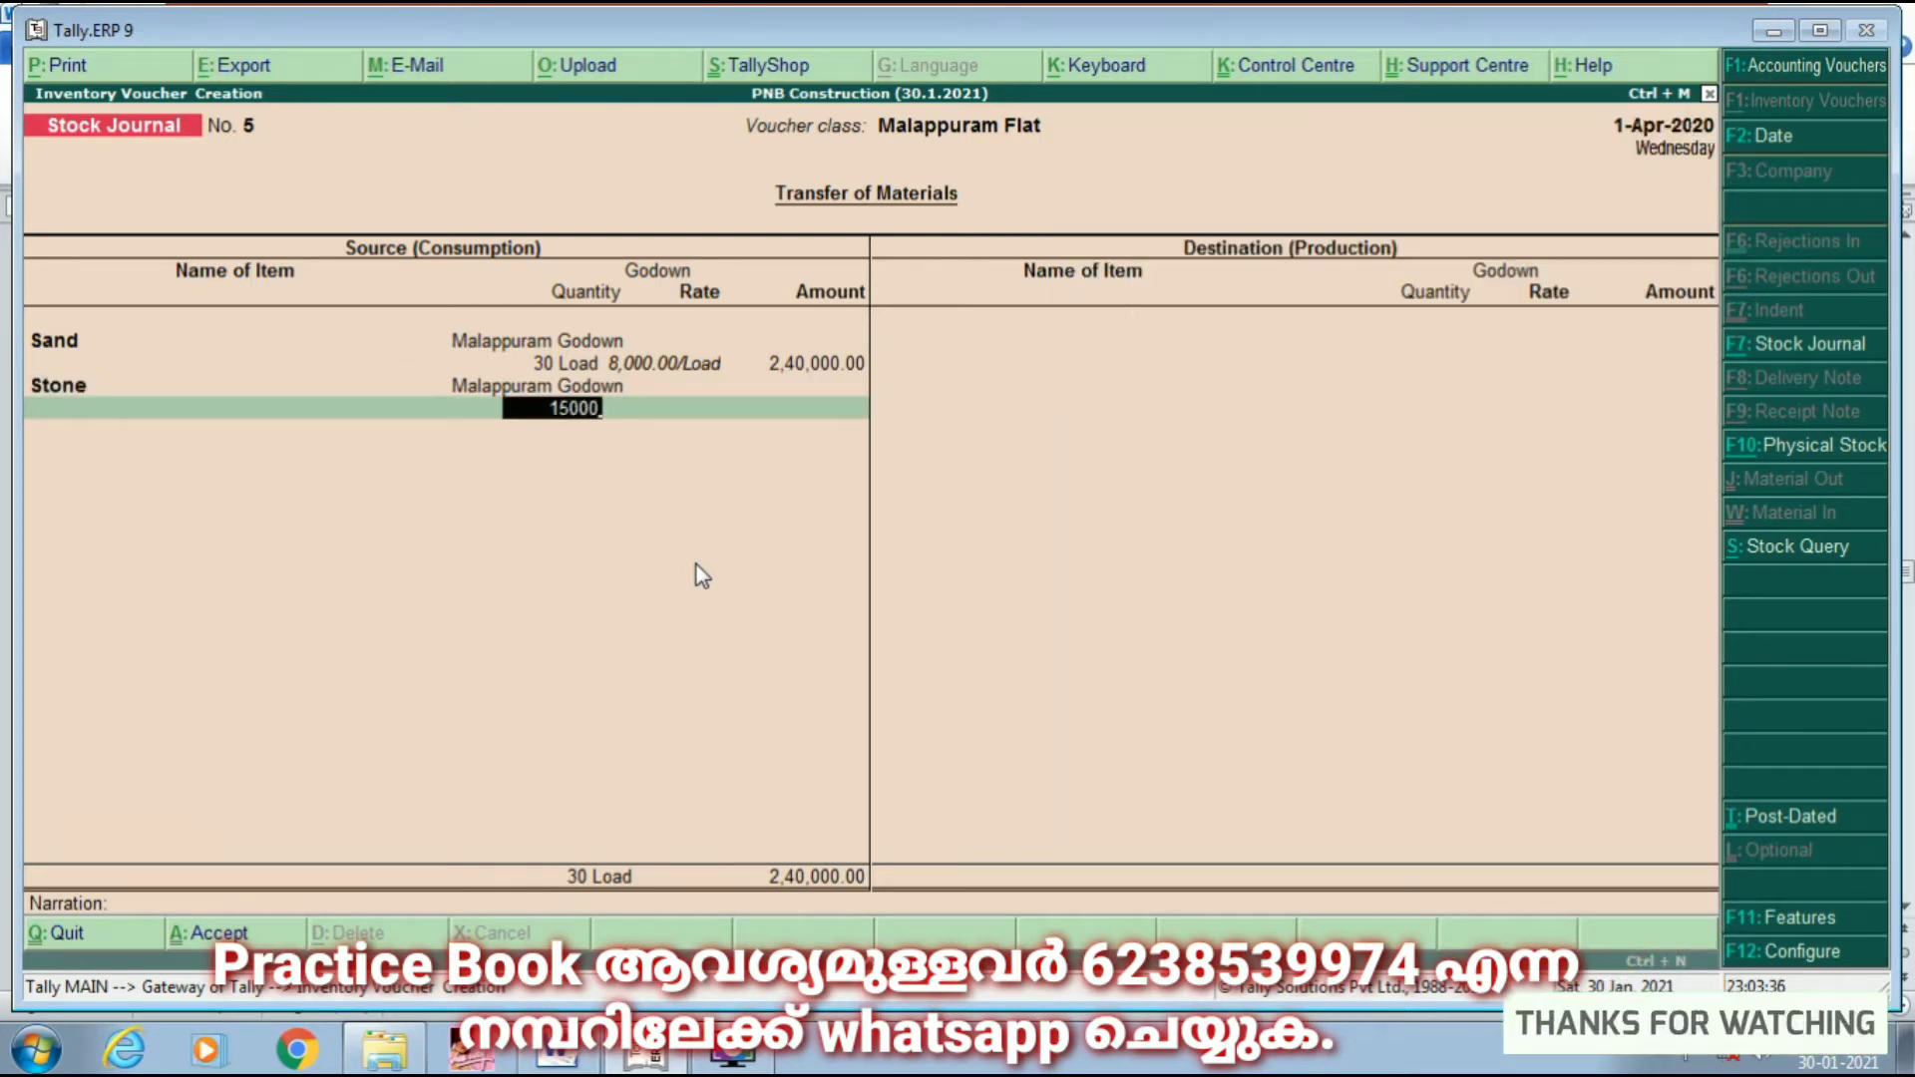
key("Return")
key("Return")
key("Return")
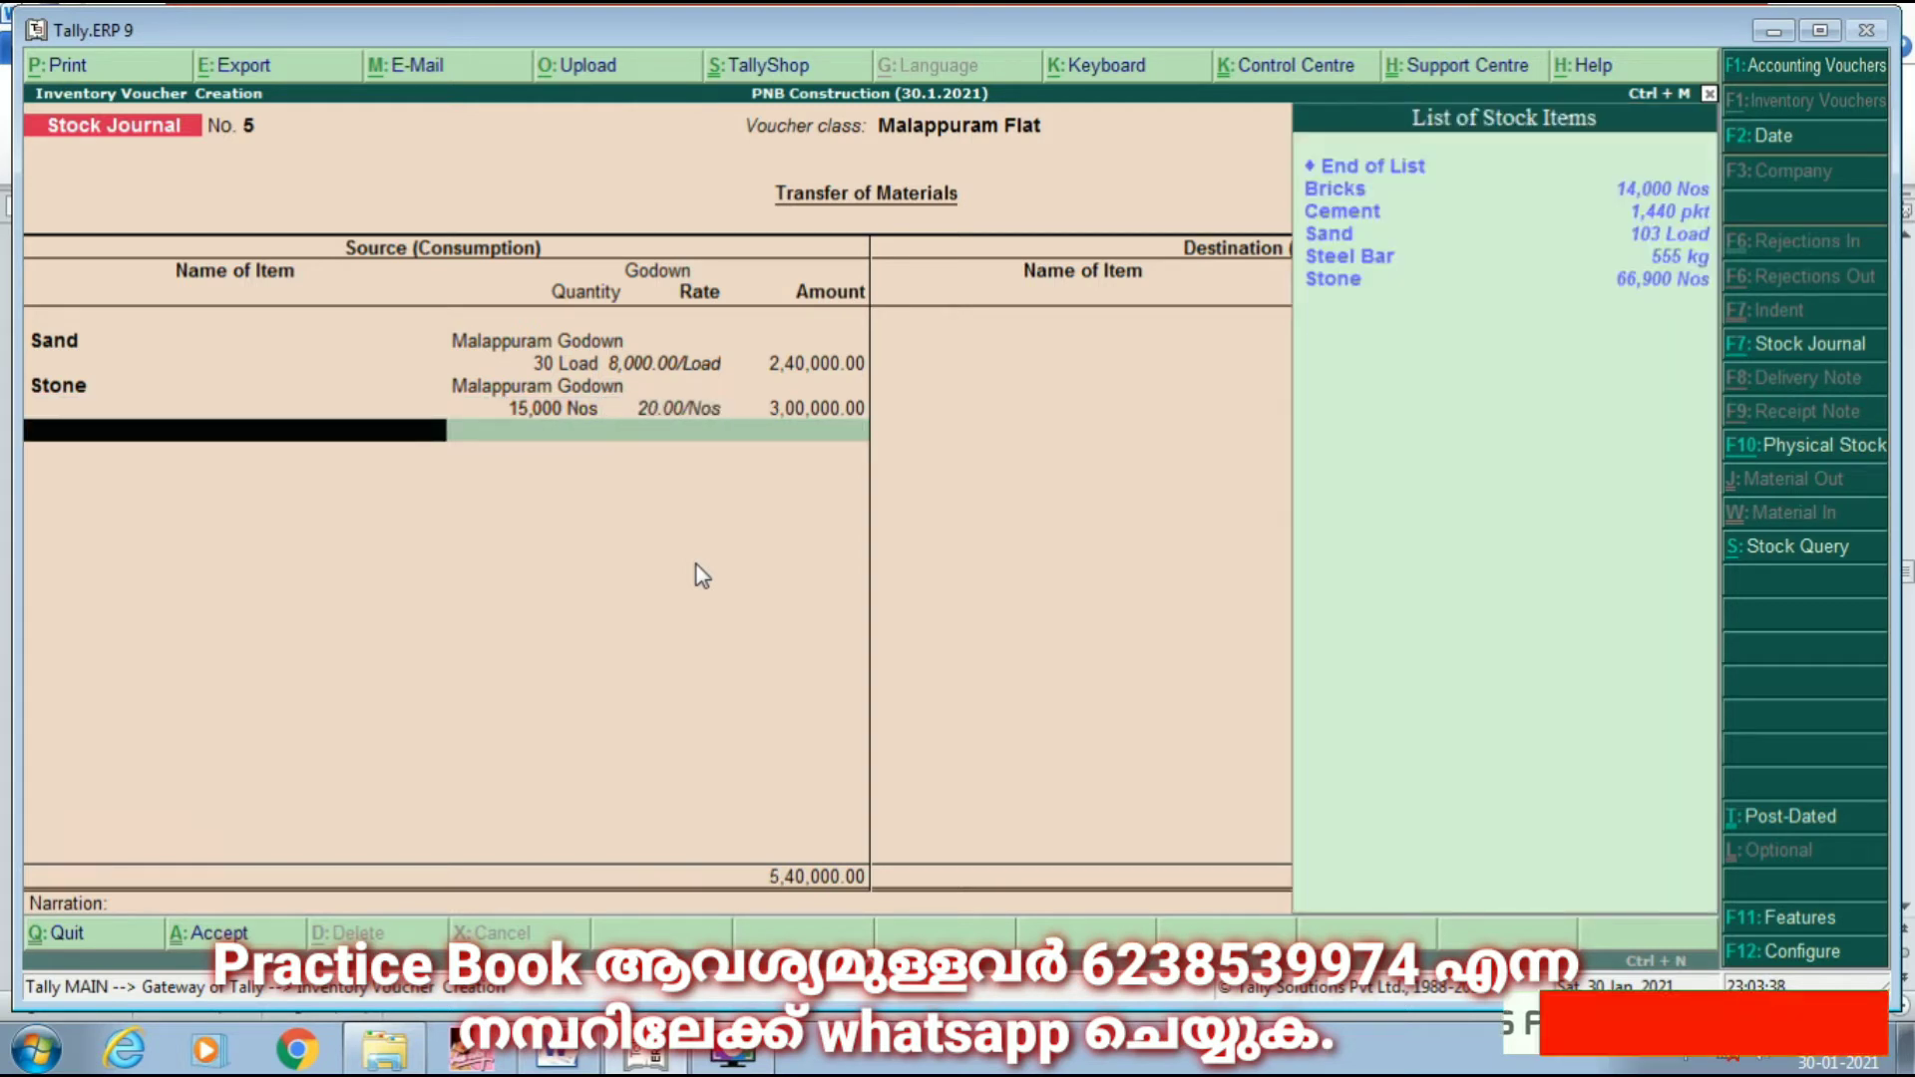
Step: Enter Cement as a source item from Malappuram Godown with 250 pkt at 300 per pkt
key("Down")
key("Down")
key("Down")
key("Down")
key("Up")
key("Up")
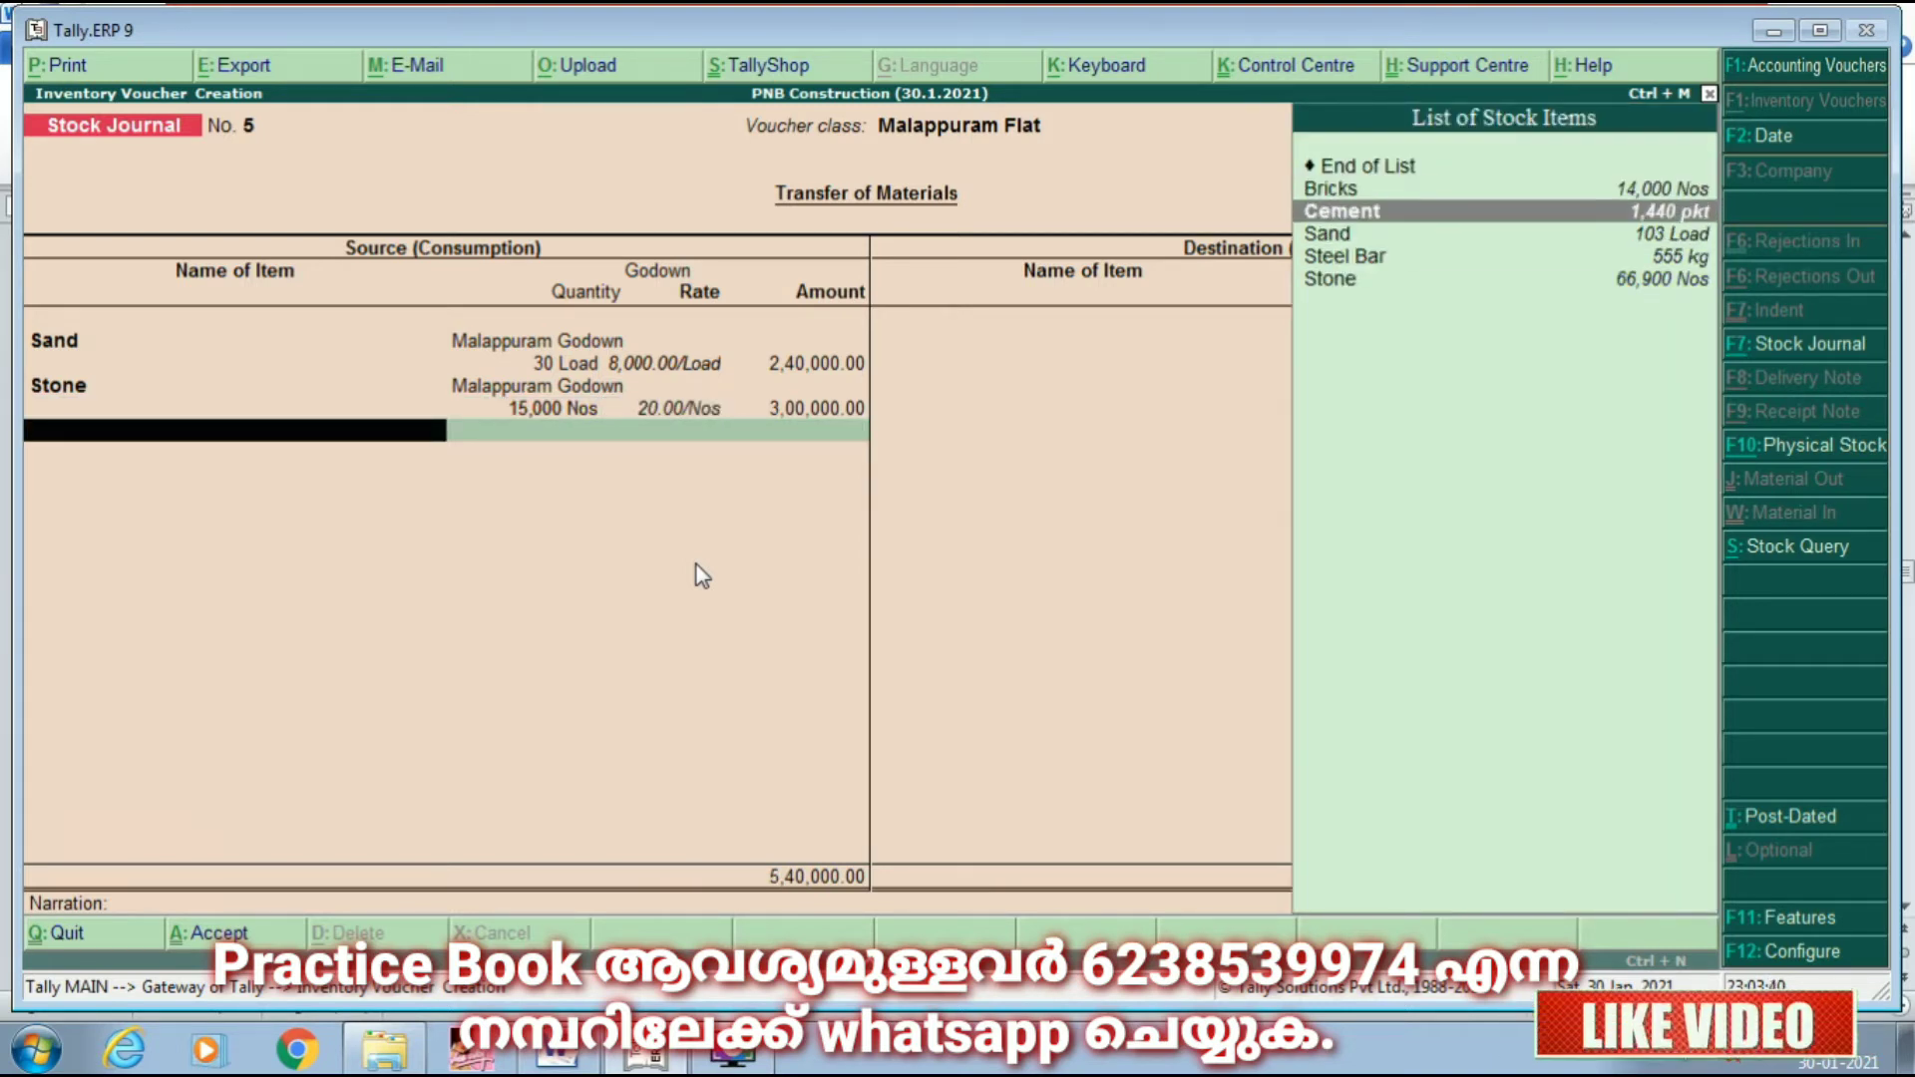
key("Return")
key("Up")
key("Down")
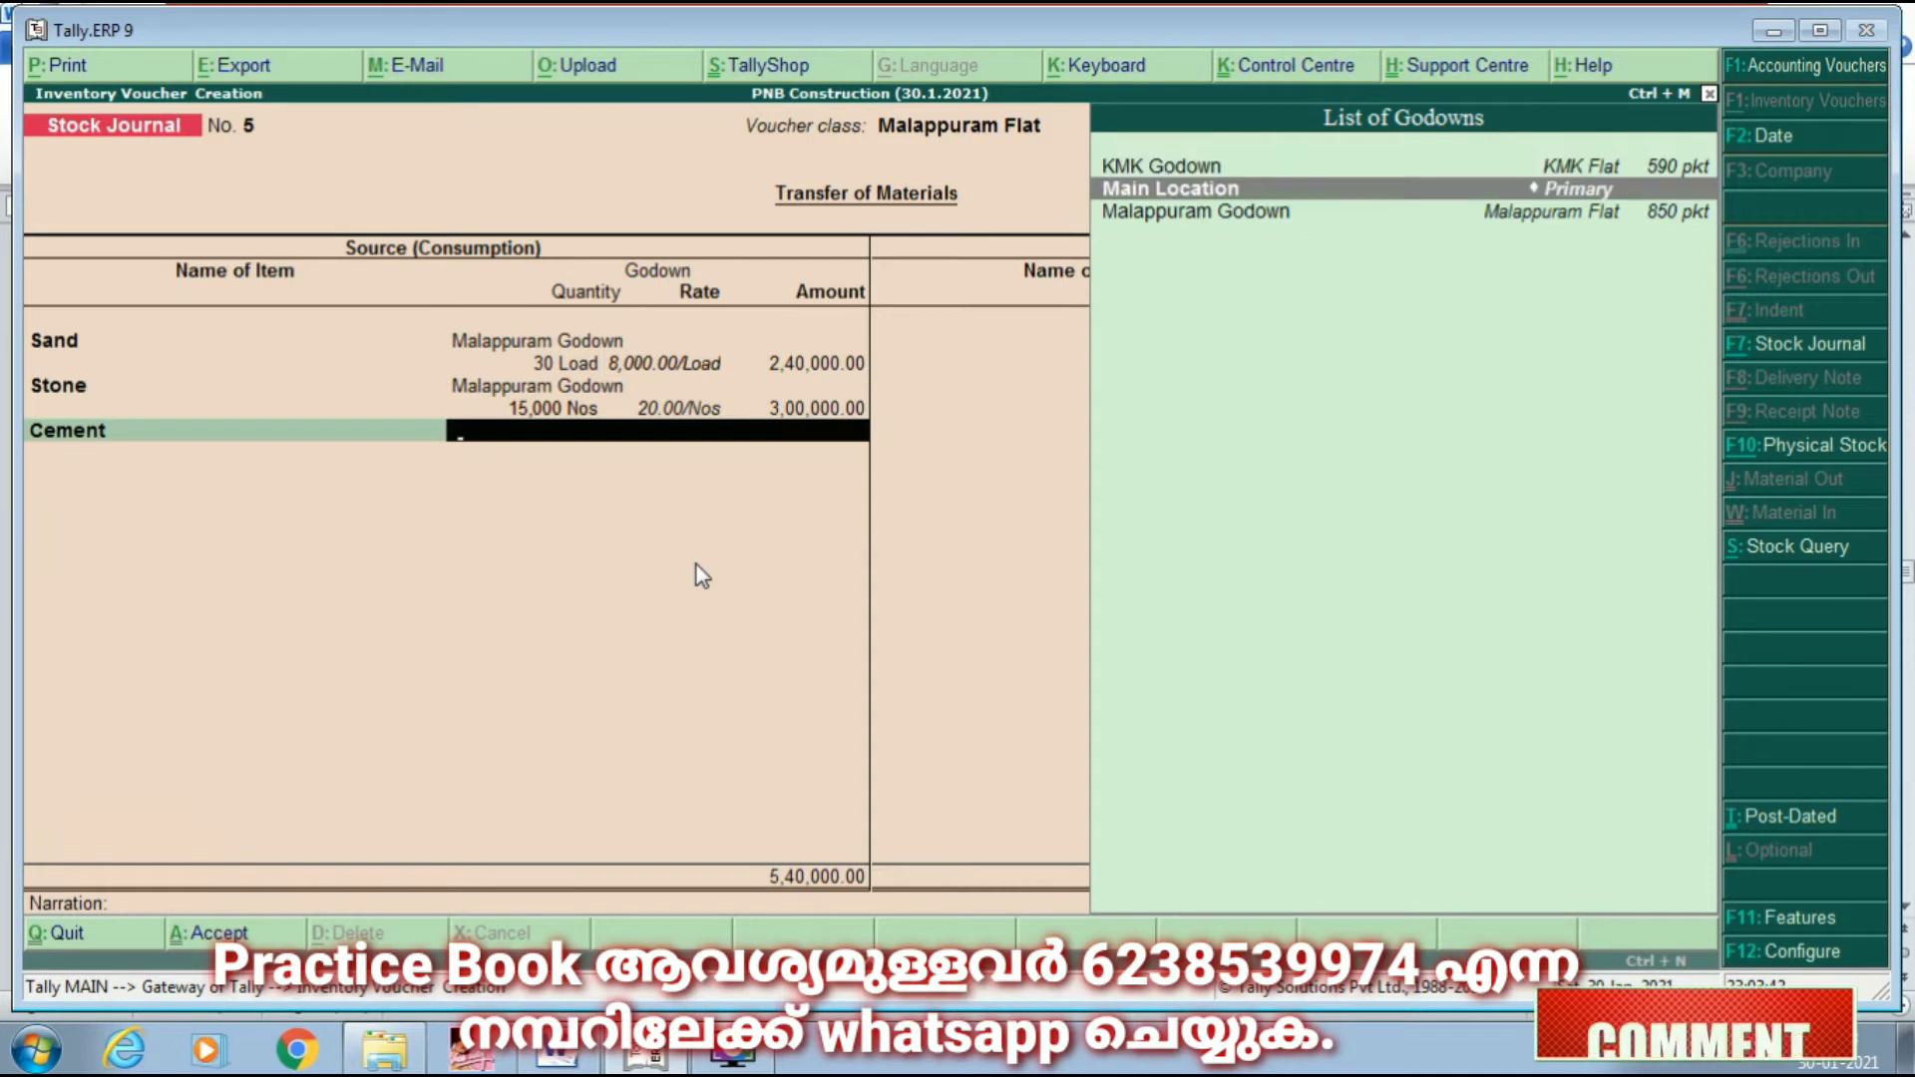
key("Down")
key("Return")
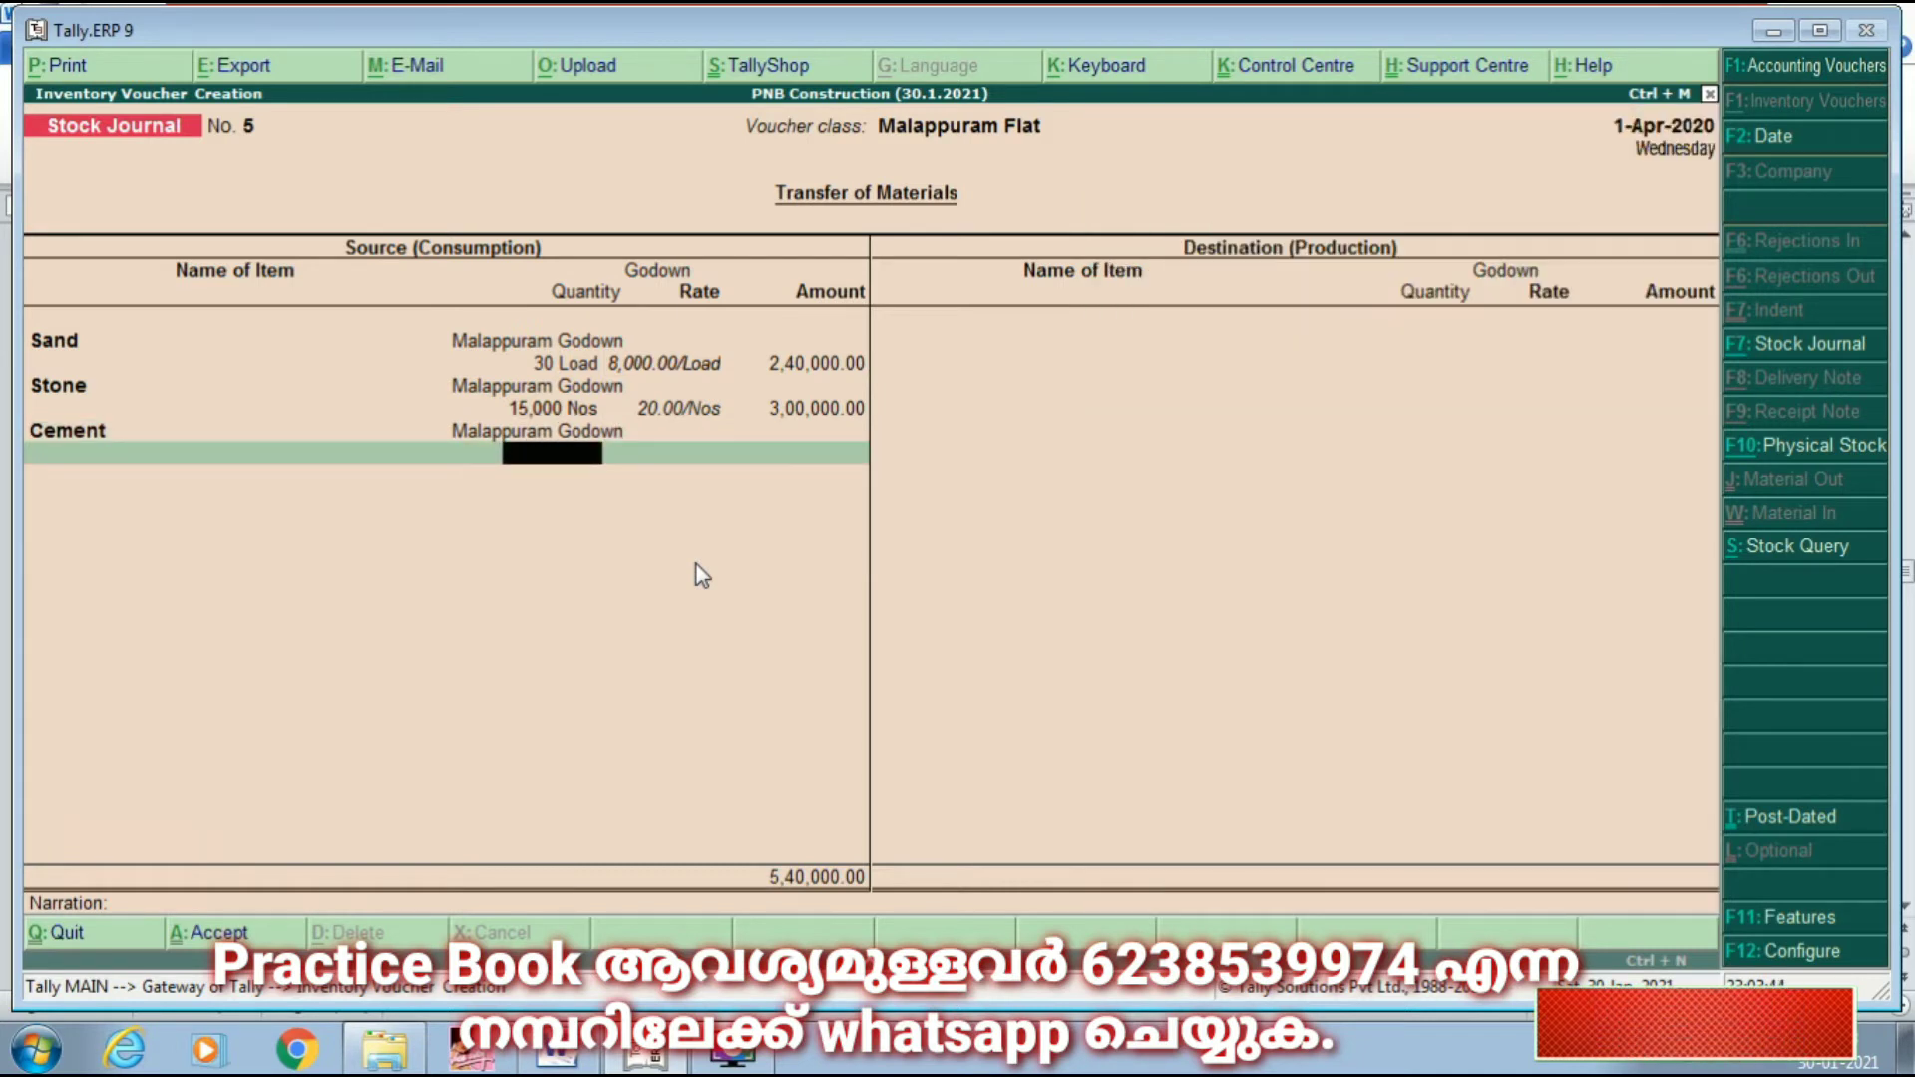
type("250")
key("Return")
key("Return")
key("Return")
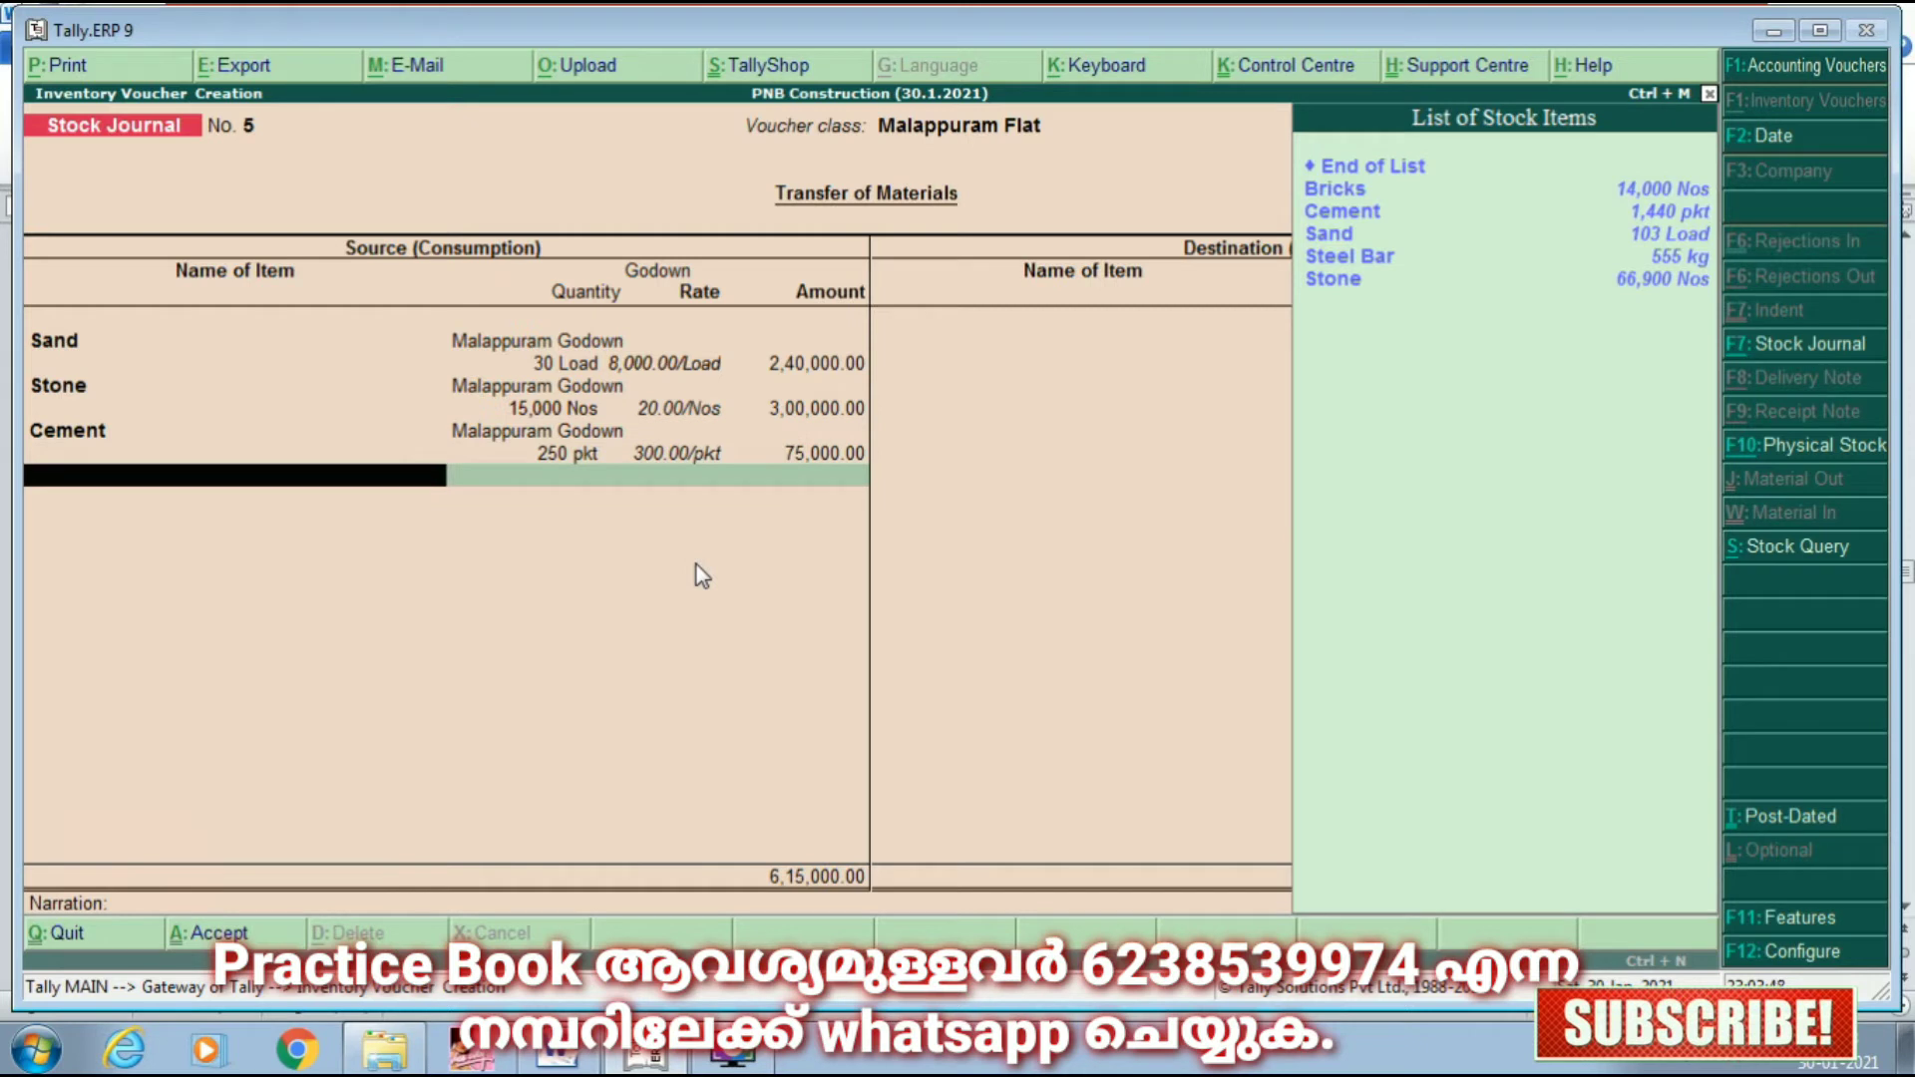
Step: Enter Steel Bar as a source item from Malappuram Godown with 200 kg at 80 per kg
key("Down")
key("Down")
key("Down")
key("Down")
key("Down")
key("Return")
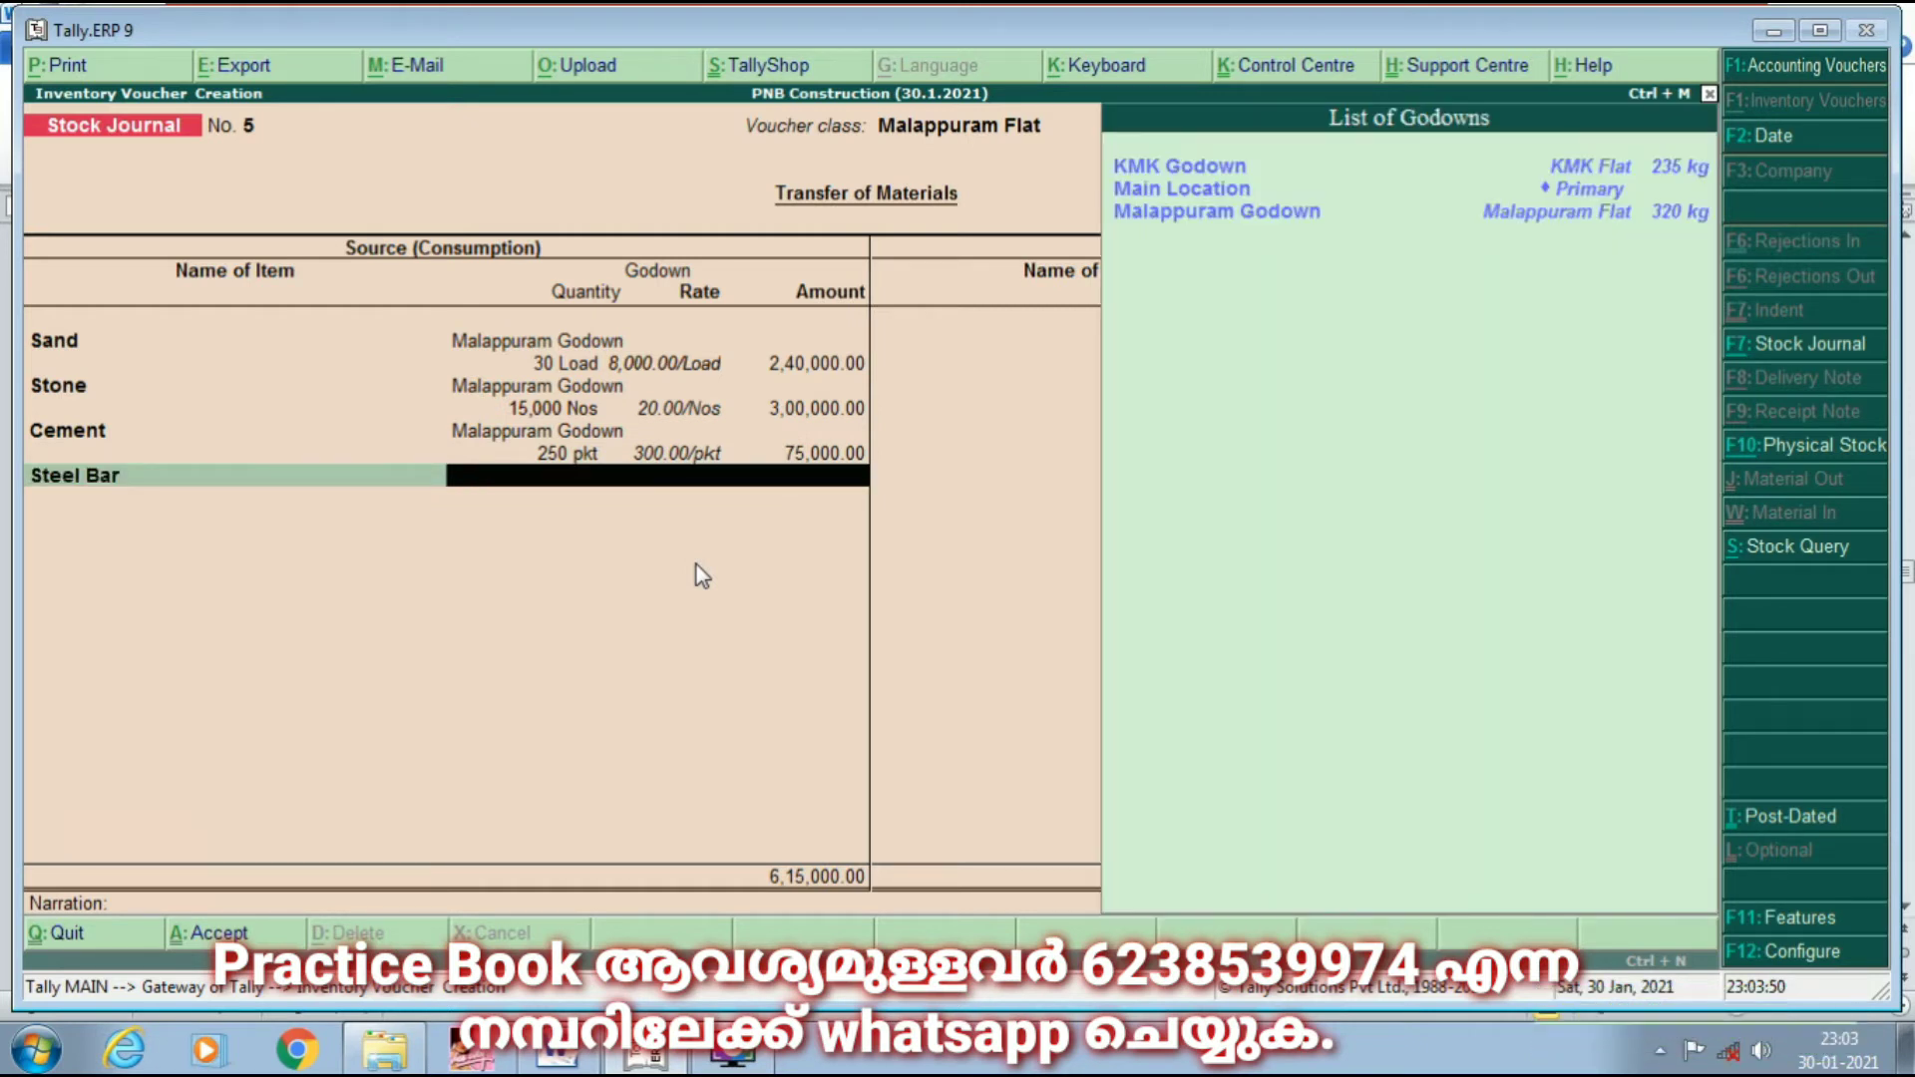
key("Down")
key("Down")
key("Return")
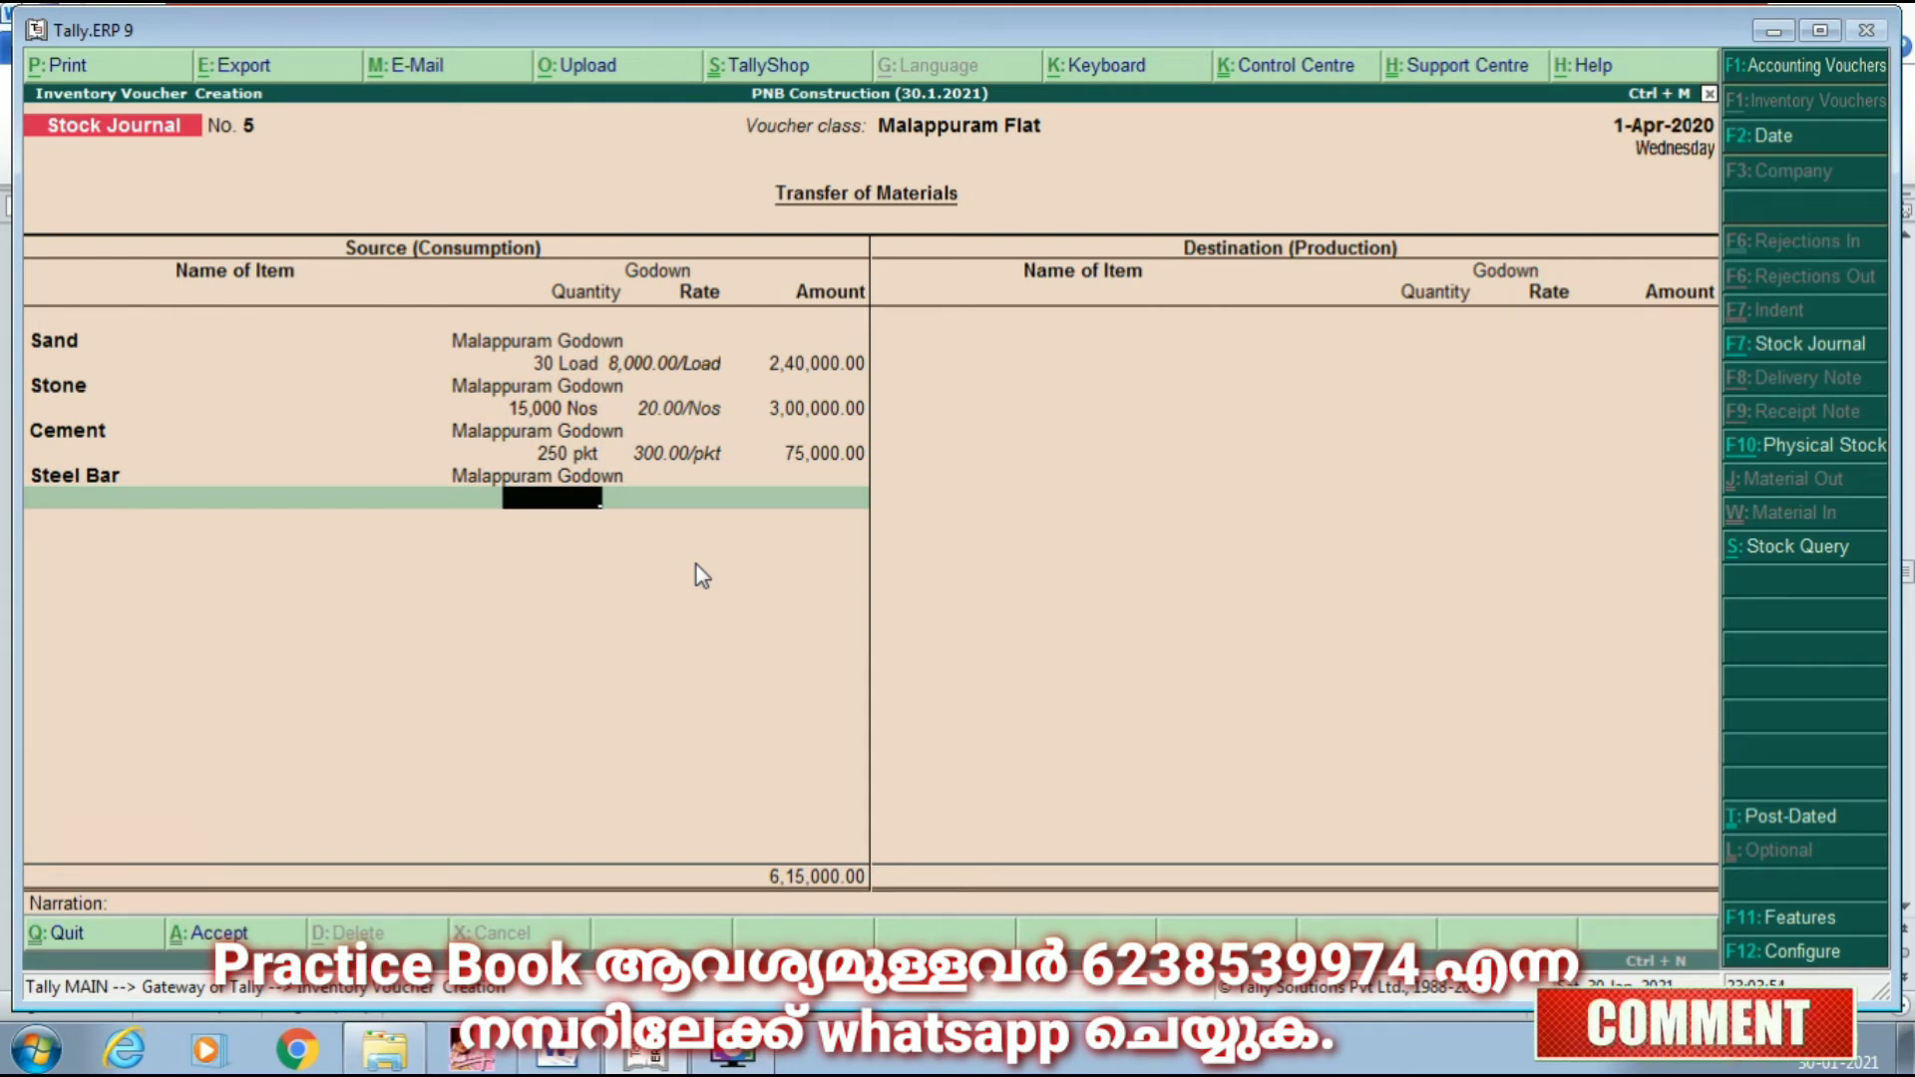
type("200")
key("Return")
key("Return")
key("Return")
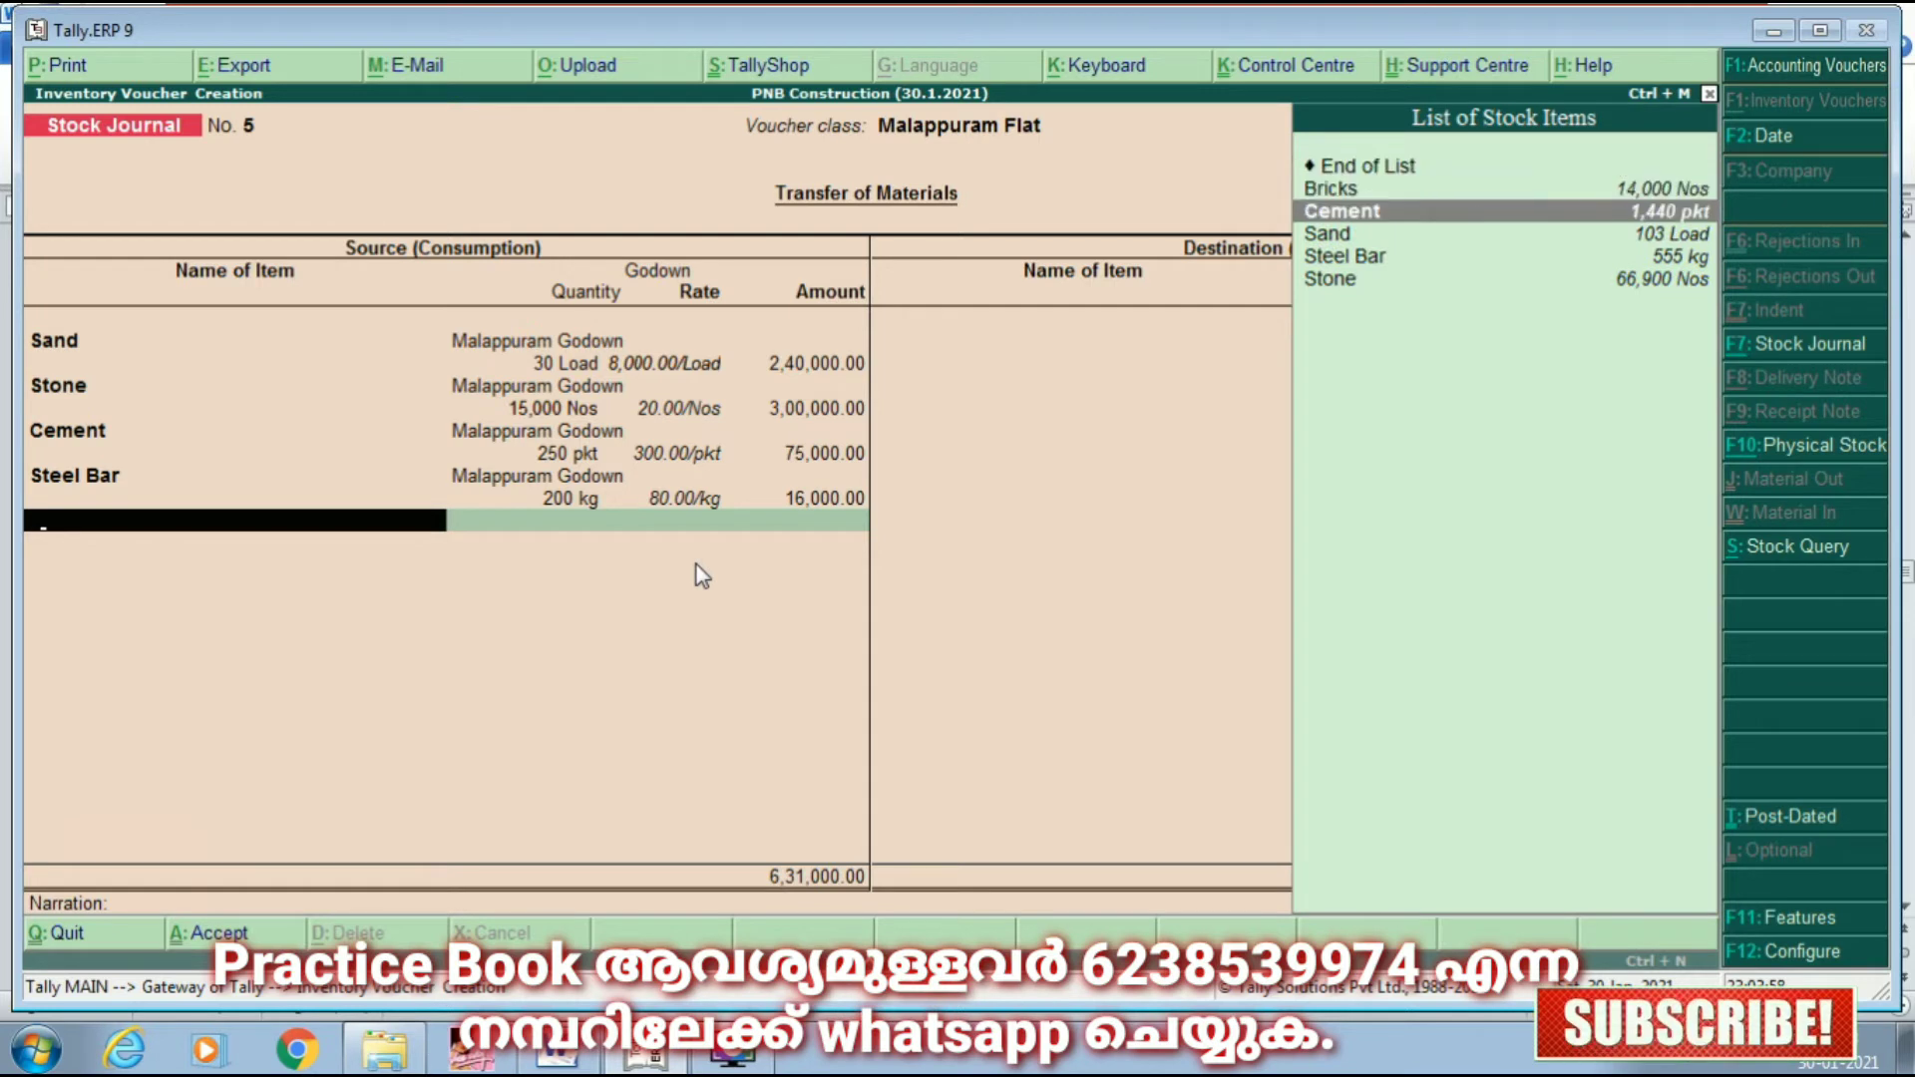
Step: Enter Bricks as a source item from Malappuram Godown with 4,500 Nos at 15 each
key("Down")
key("Down")
key("Up")
key("Up")
key("Up")
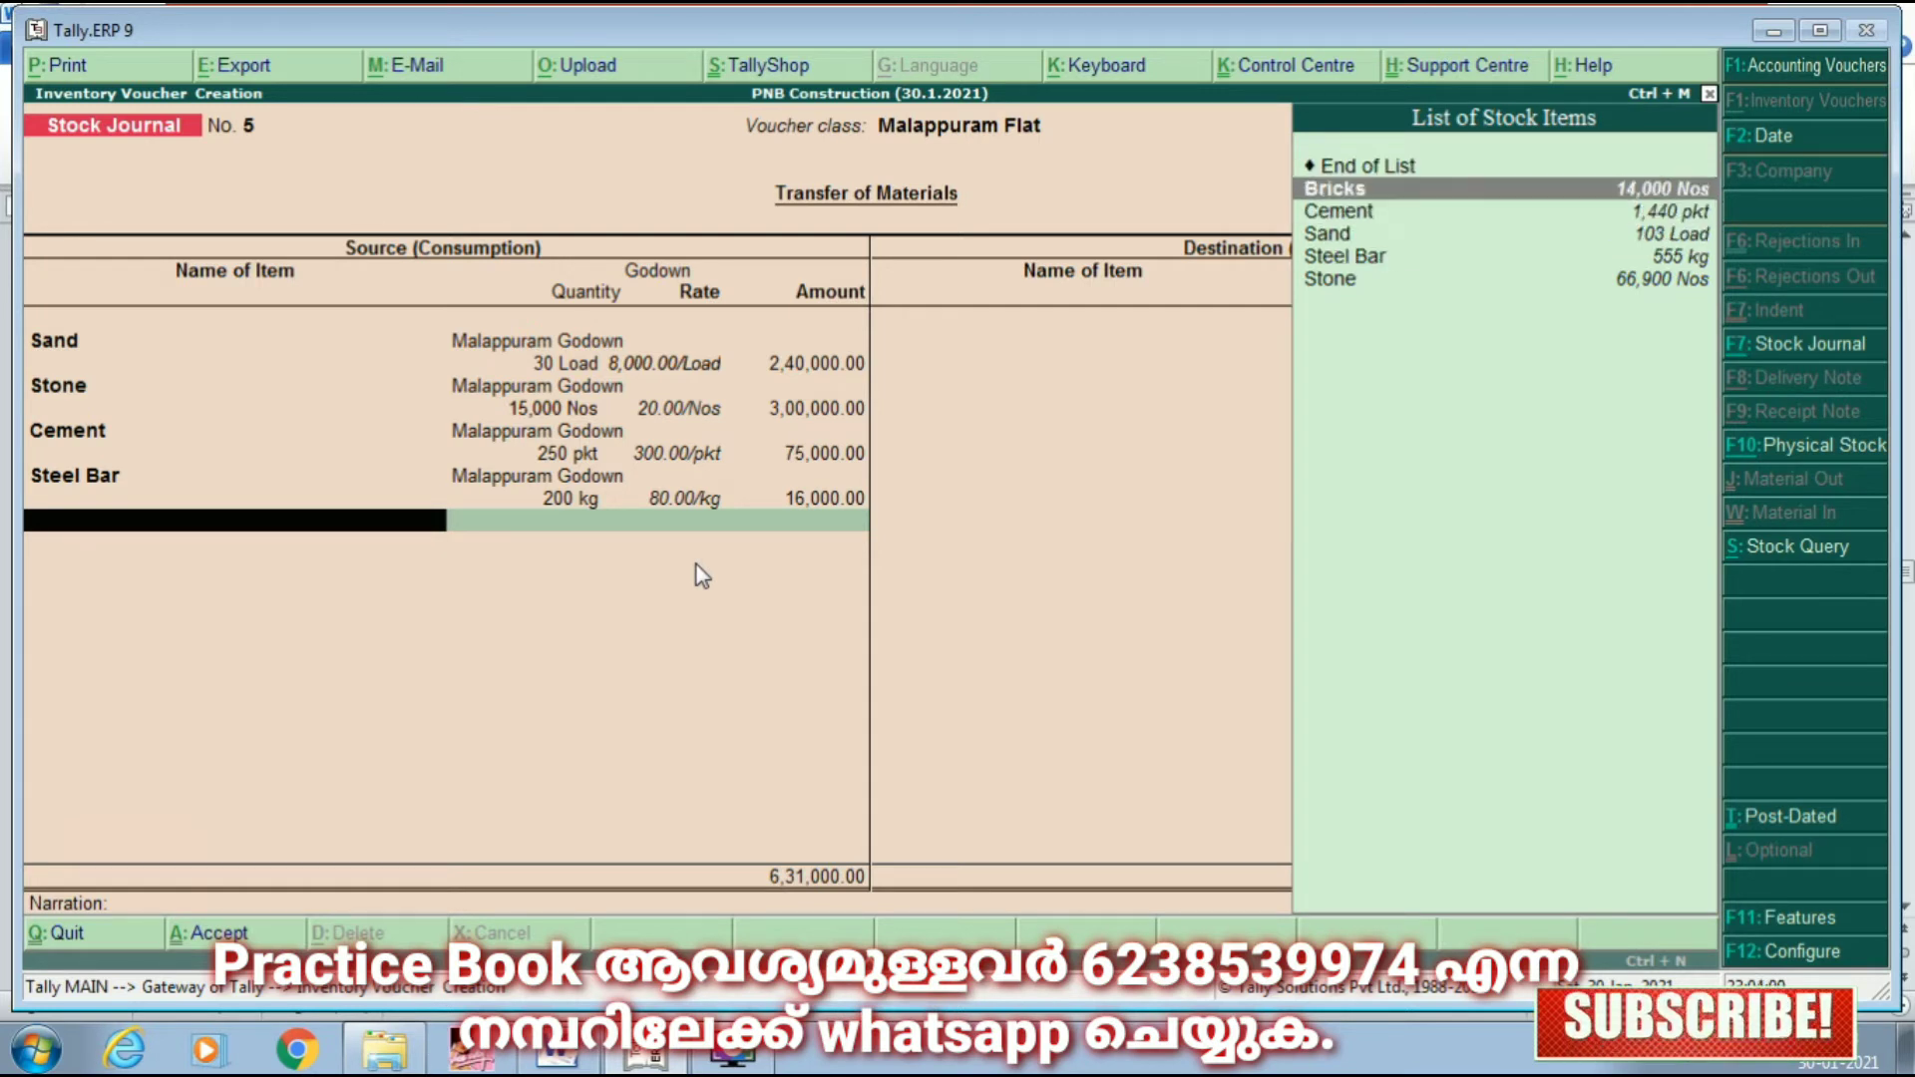
key("Return")
key("Down")
key("Down")
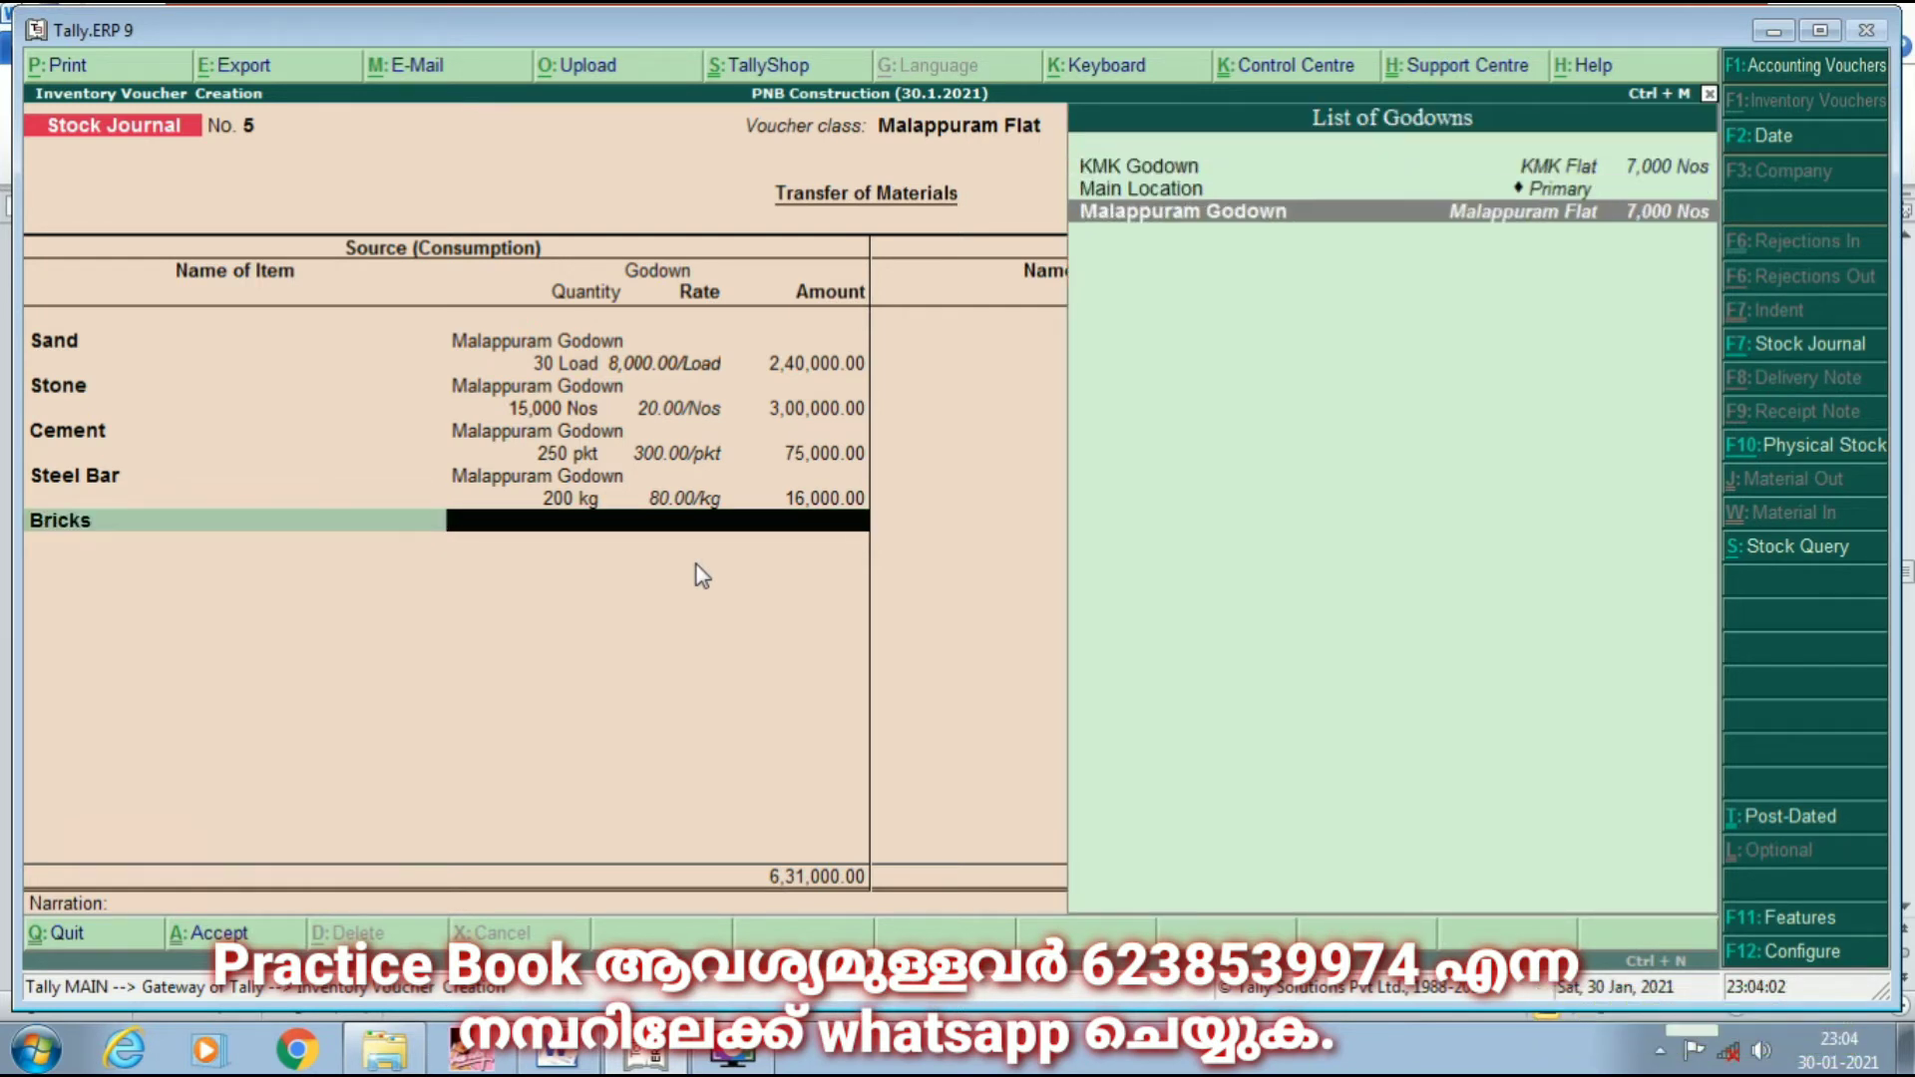
key("Return")
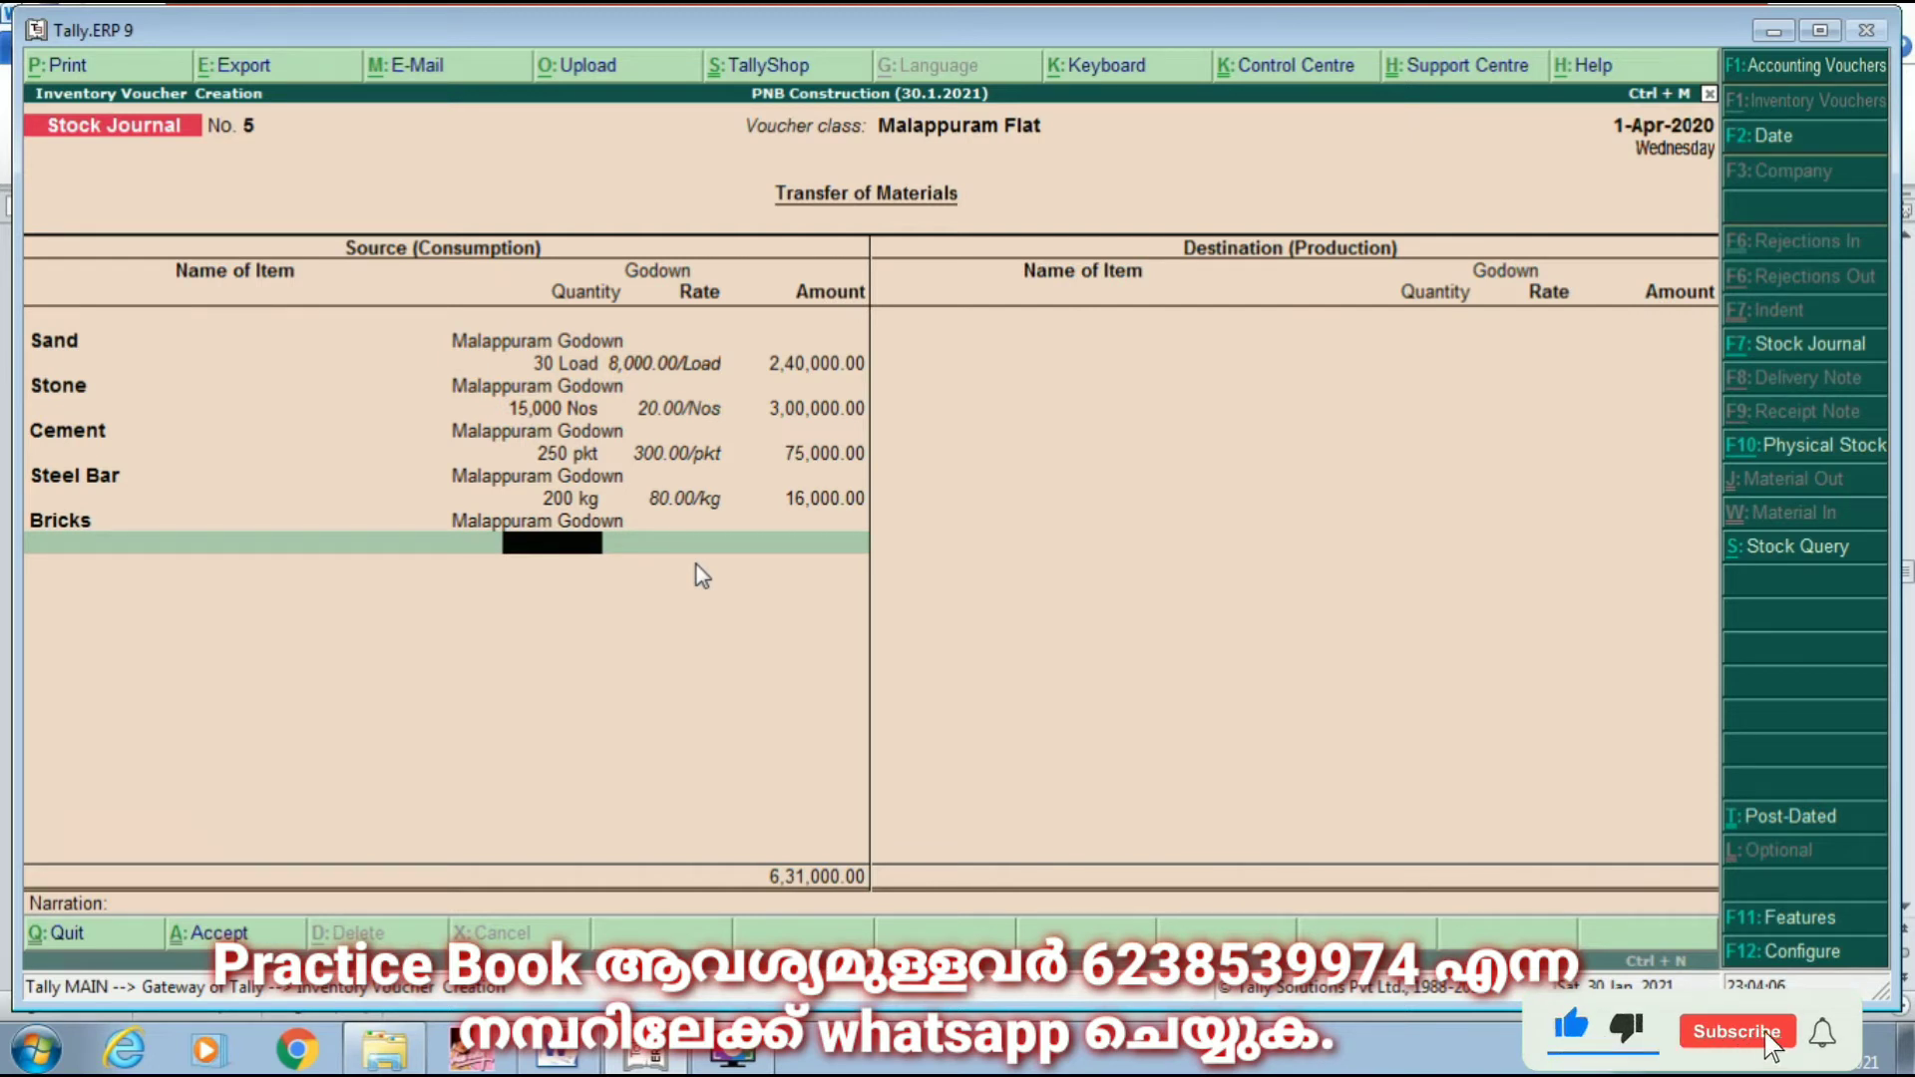
type("4500")
key("Return")
type("15")
key("Return")
key("Return")
Step: End the source item list, leave the destination and narration empty, and save the Malappuram Flat stock journal
key("Return")
key("Return")
key("Return")
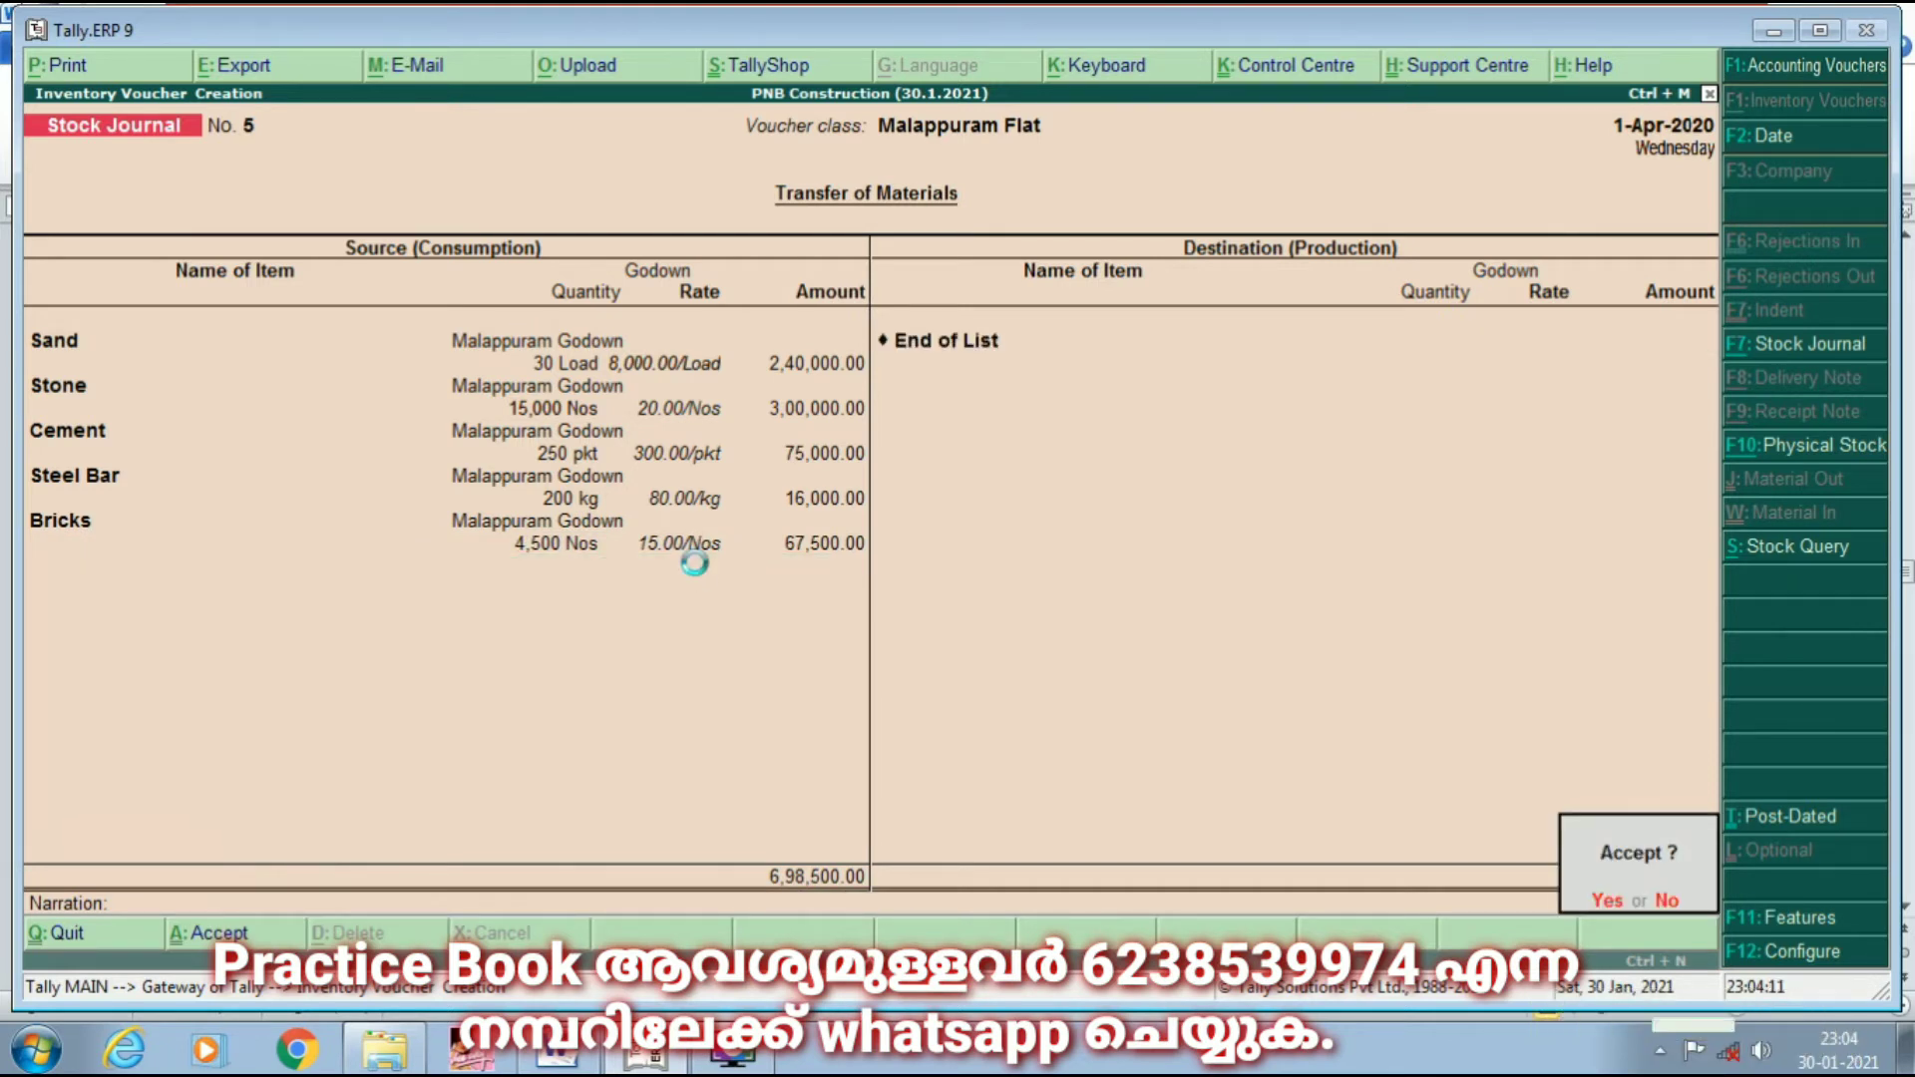
key("Return")
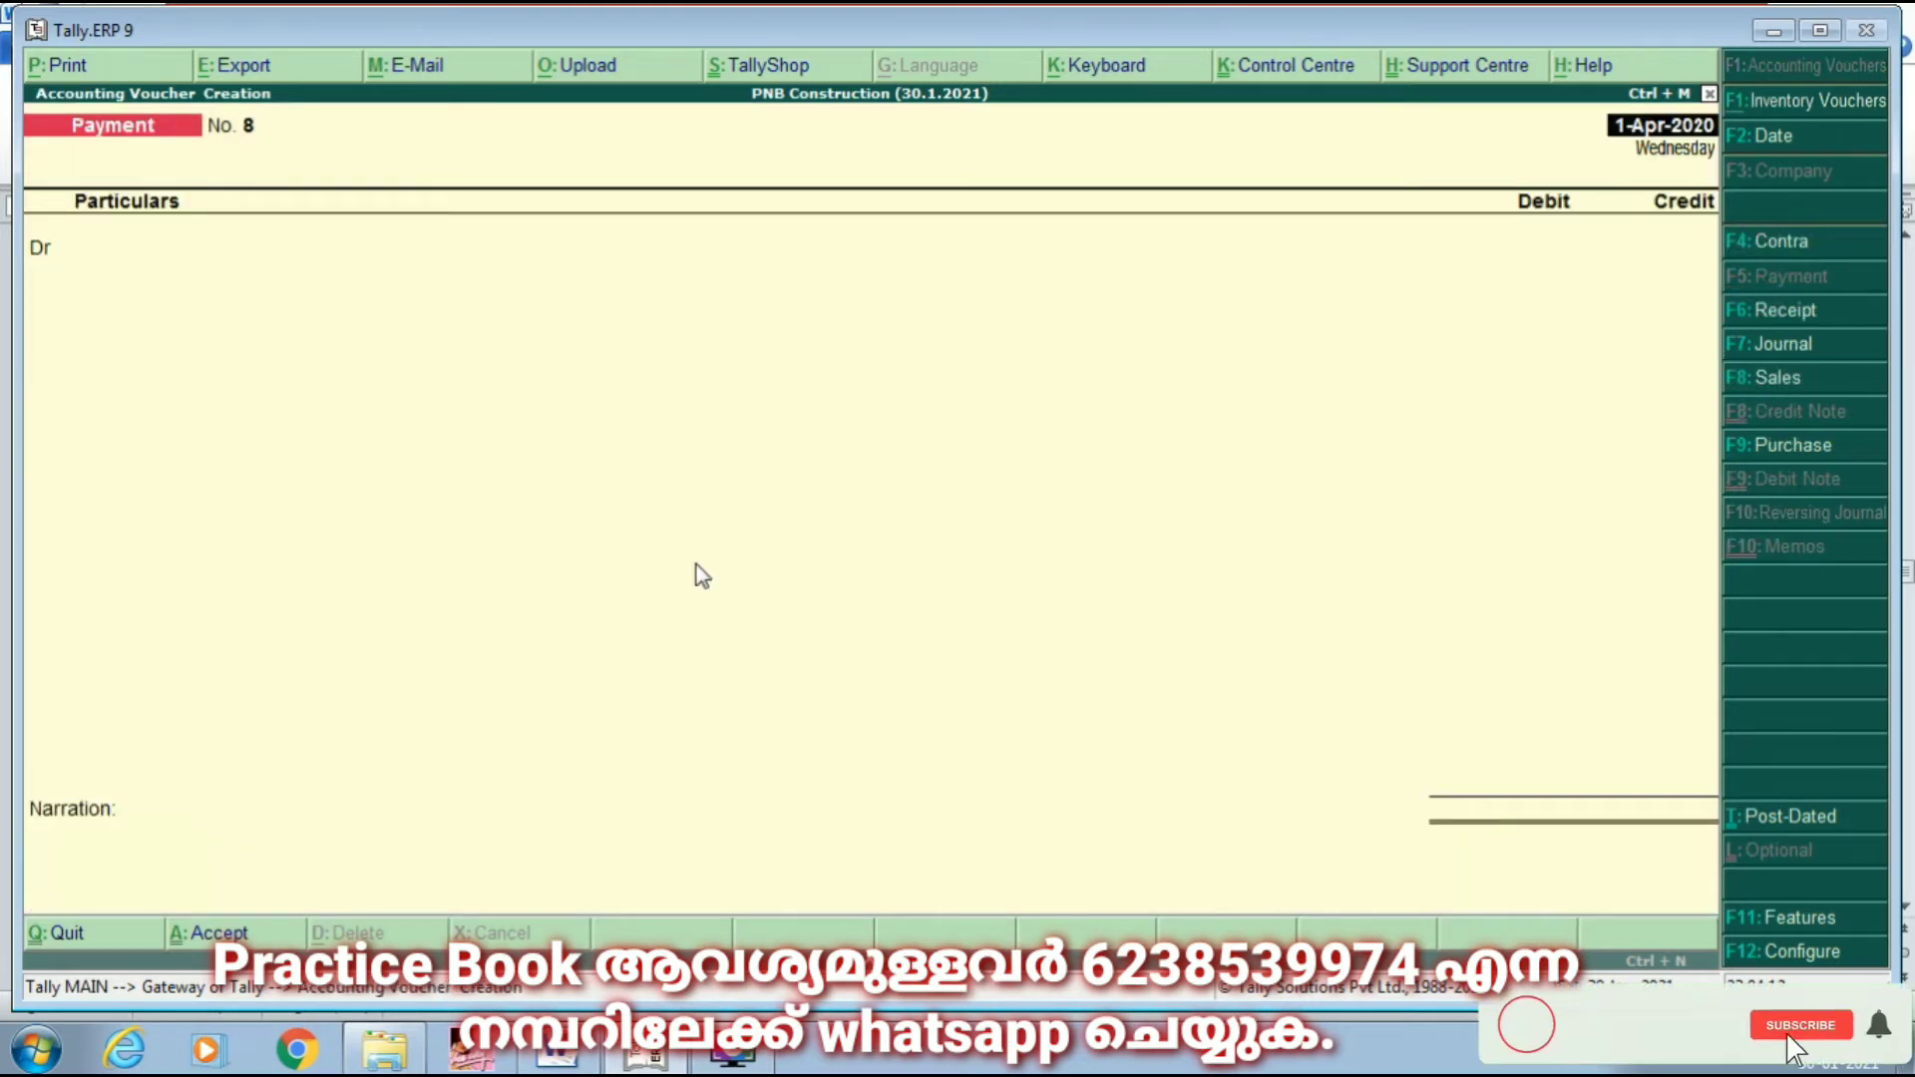
Step: Start another Stock Journal voucher with the KMK Flat class
key("alt+F7")
key("Down")
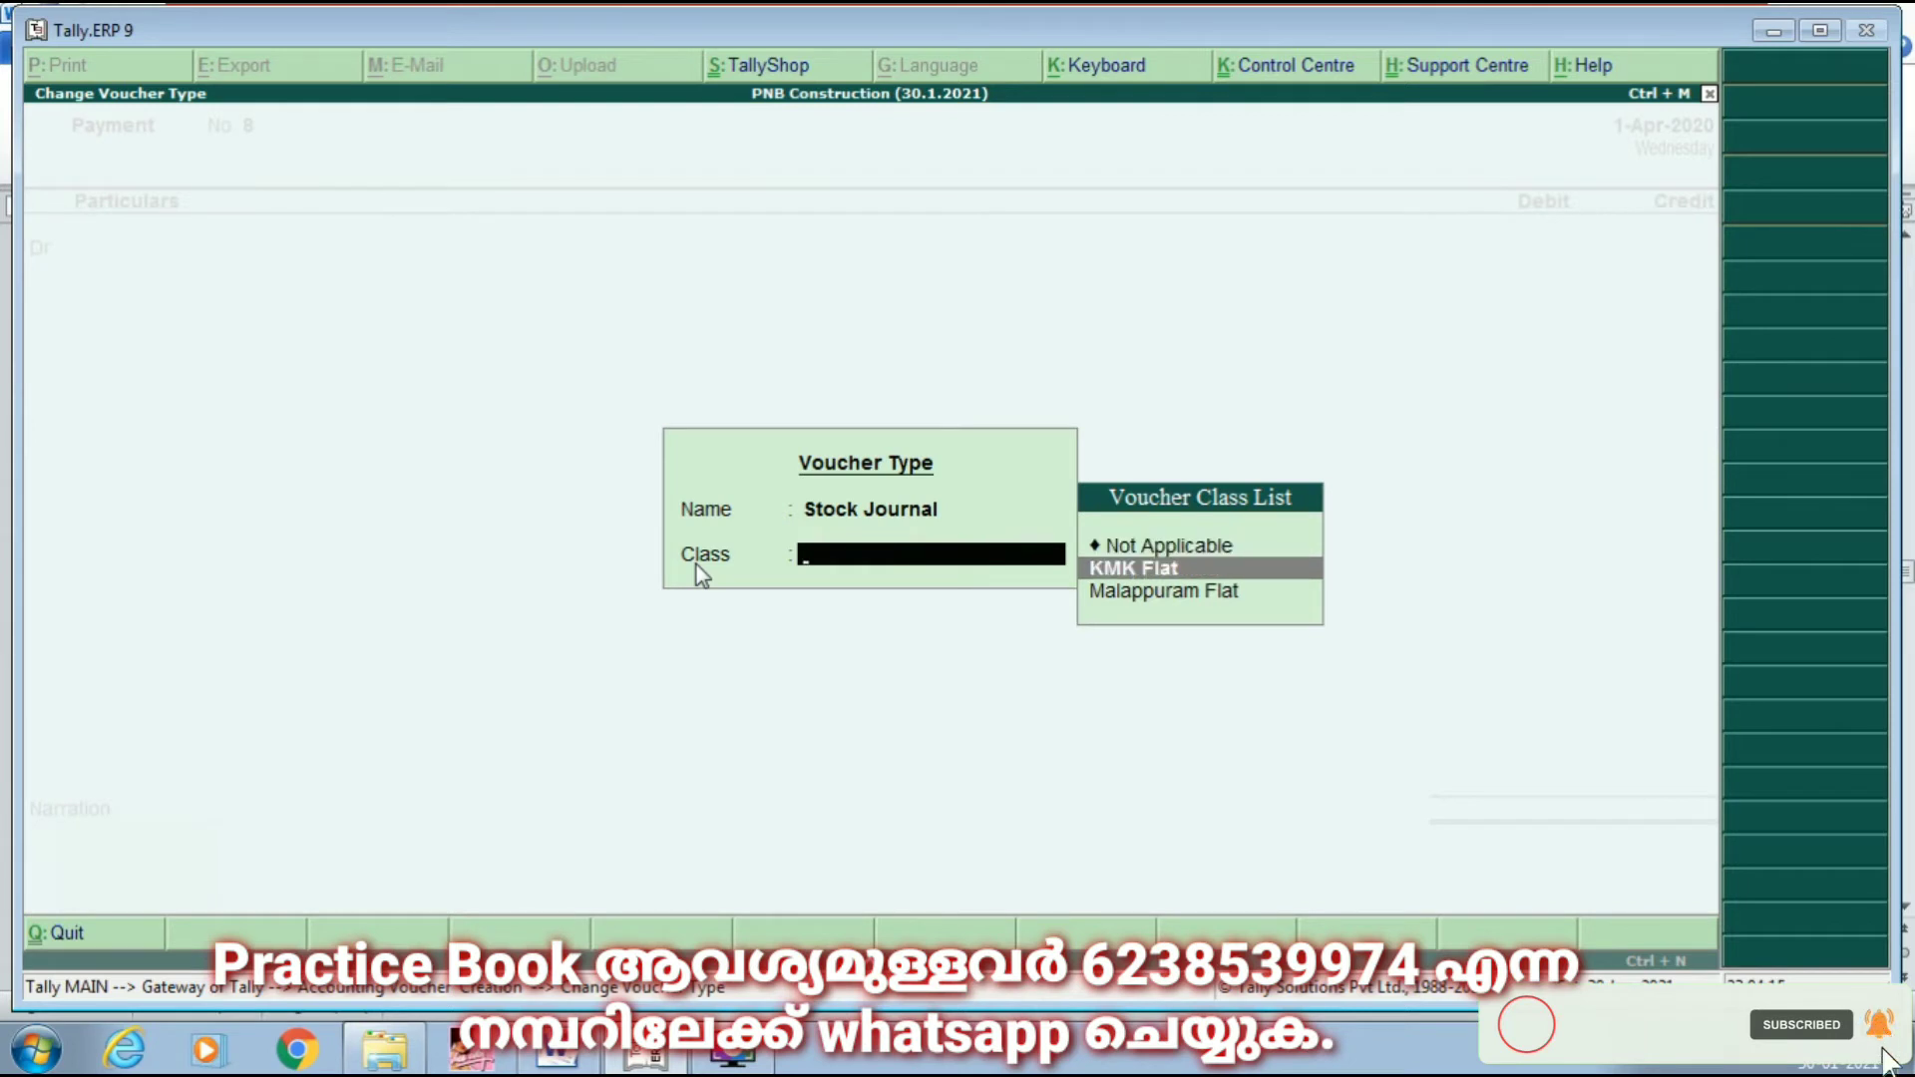
key("Return")
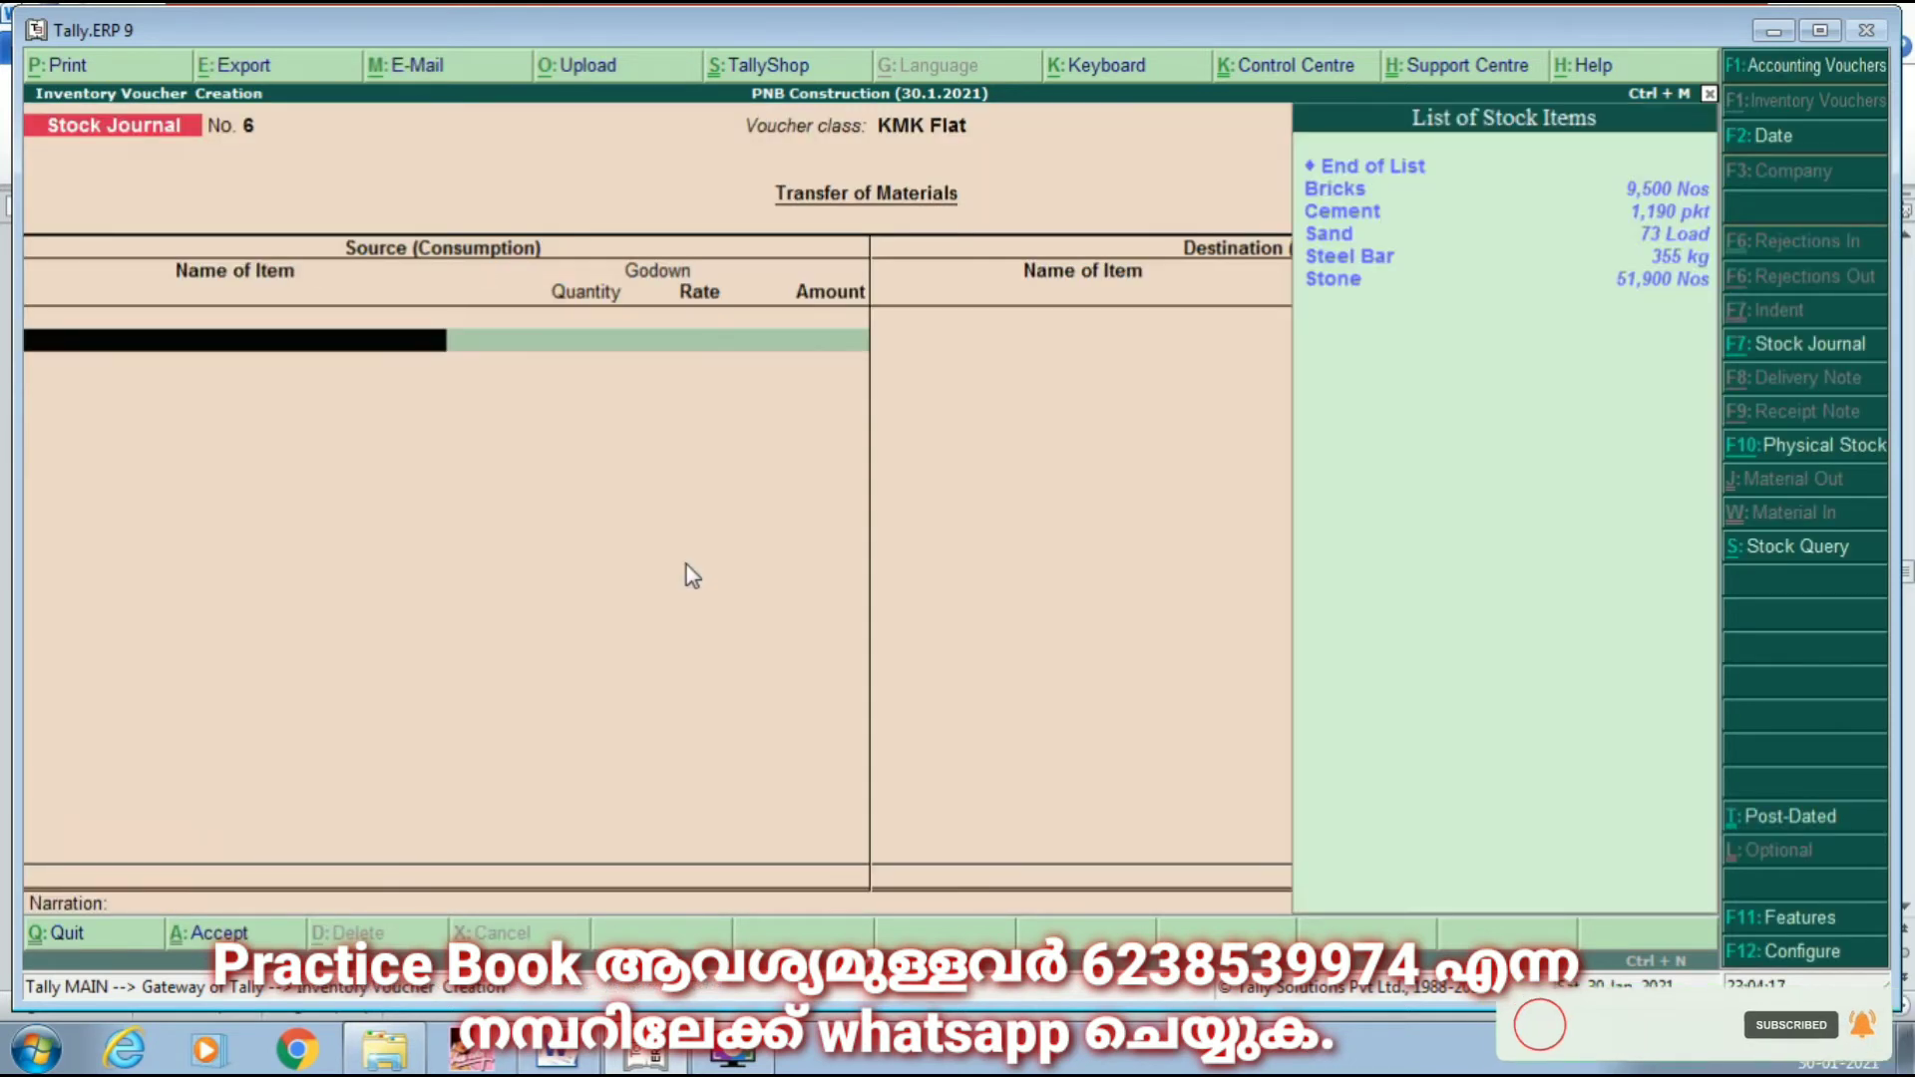
Step: Enter Sand as a source item from KMK Godown with 40 Load at 8,000 per Load
type("s")
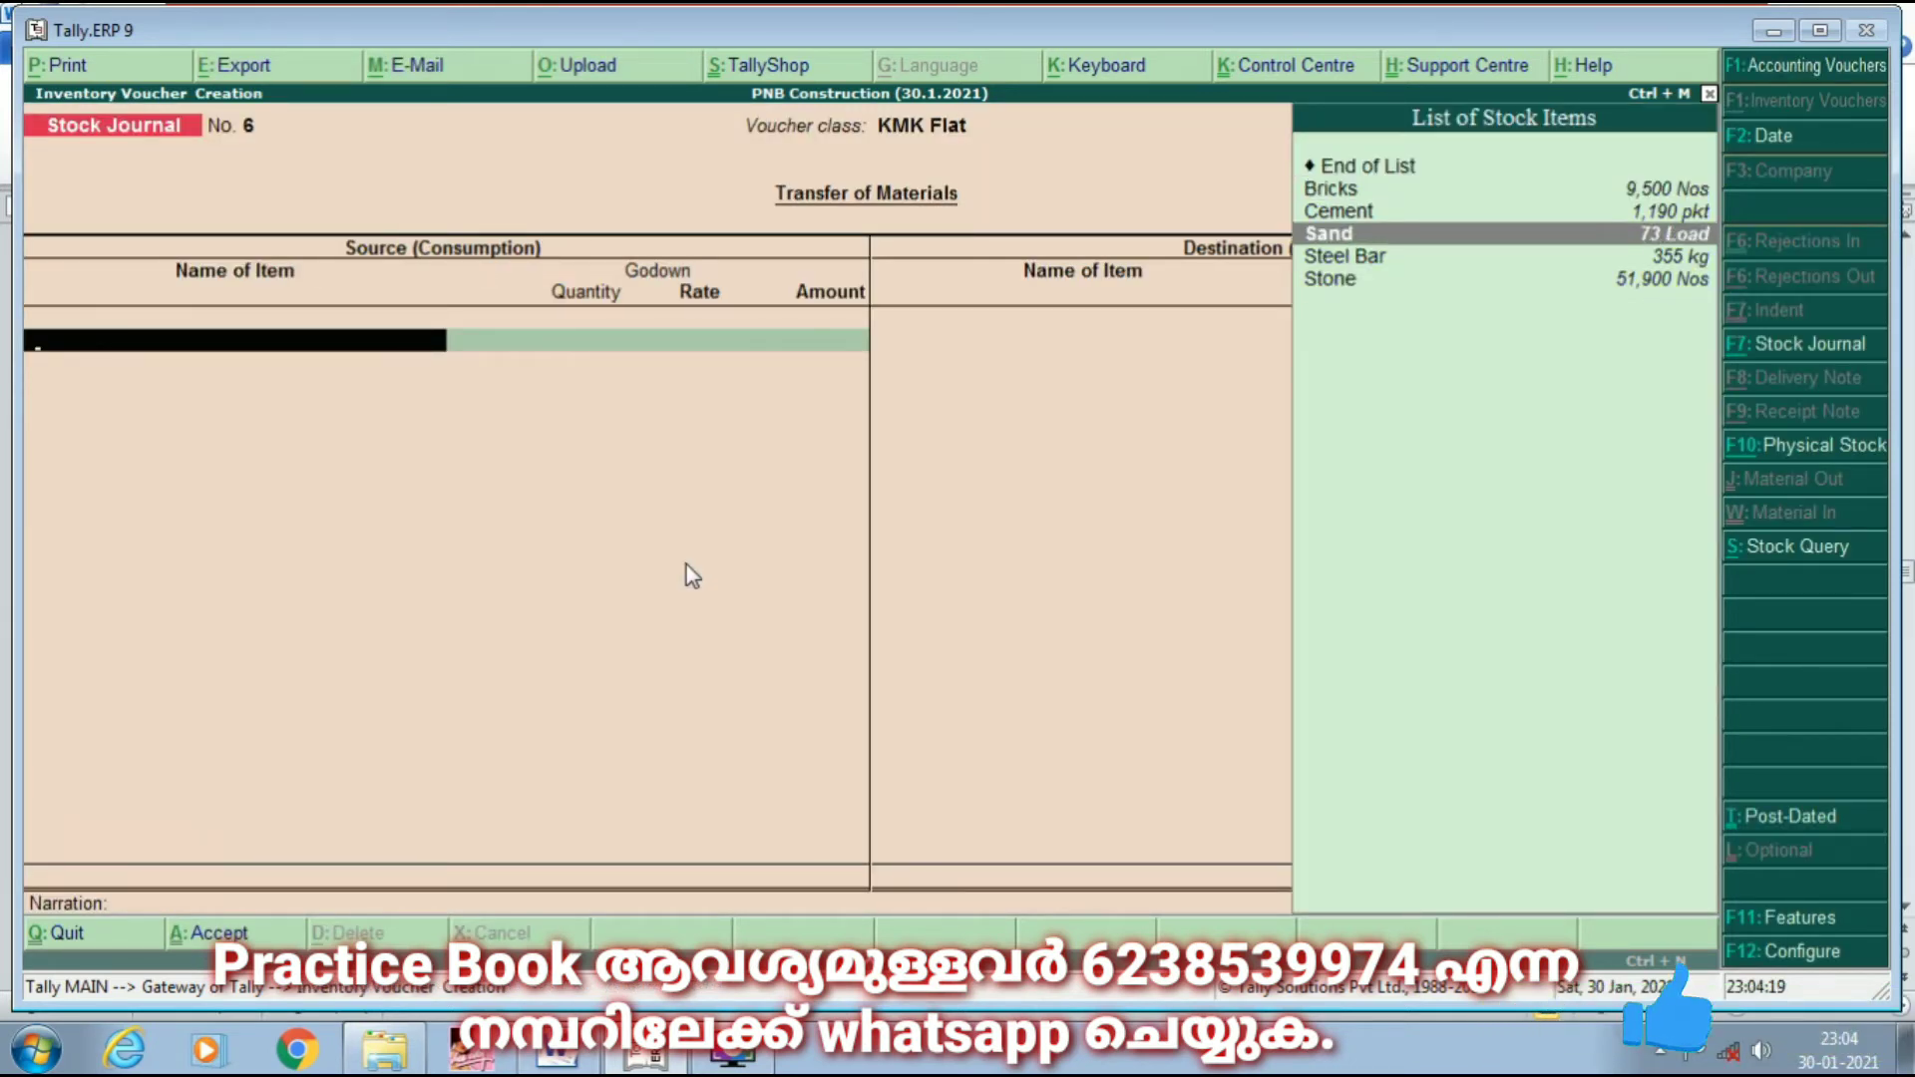
key("Down")
key("Up")
key("Up")
key("Down")
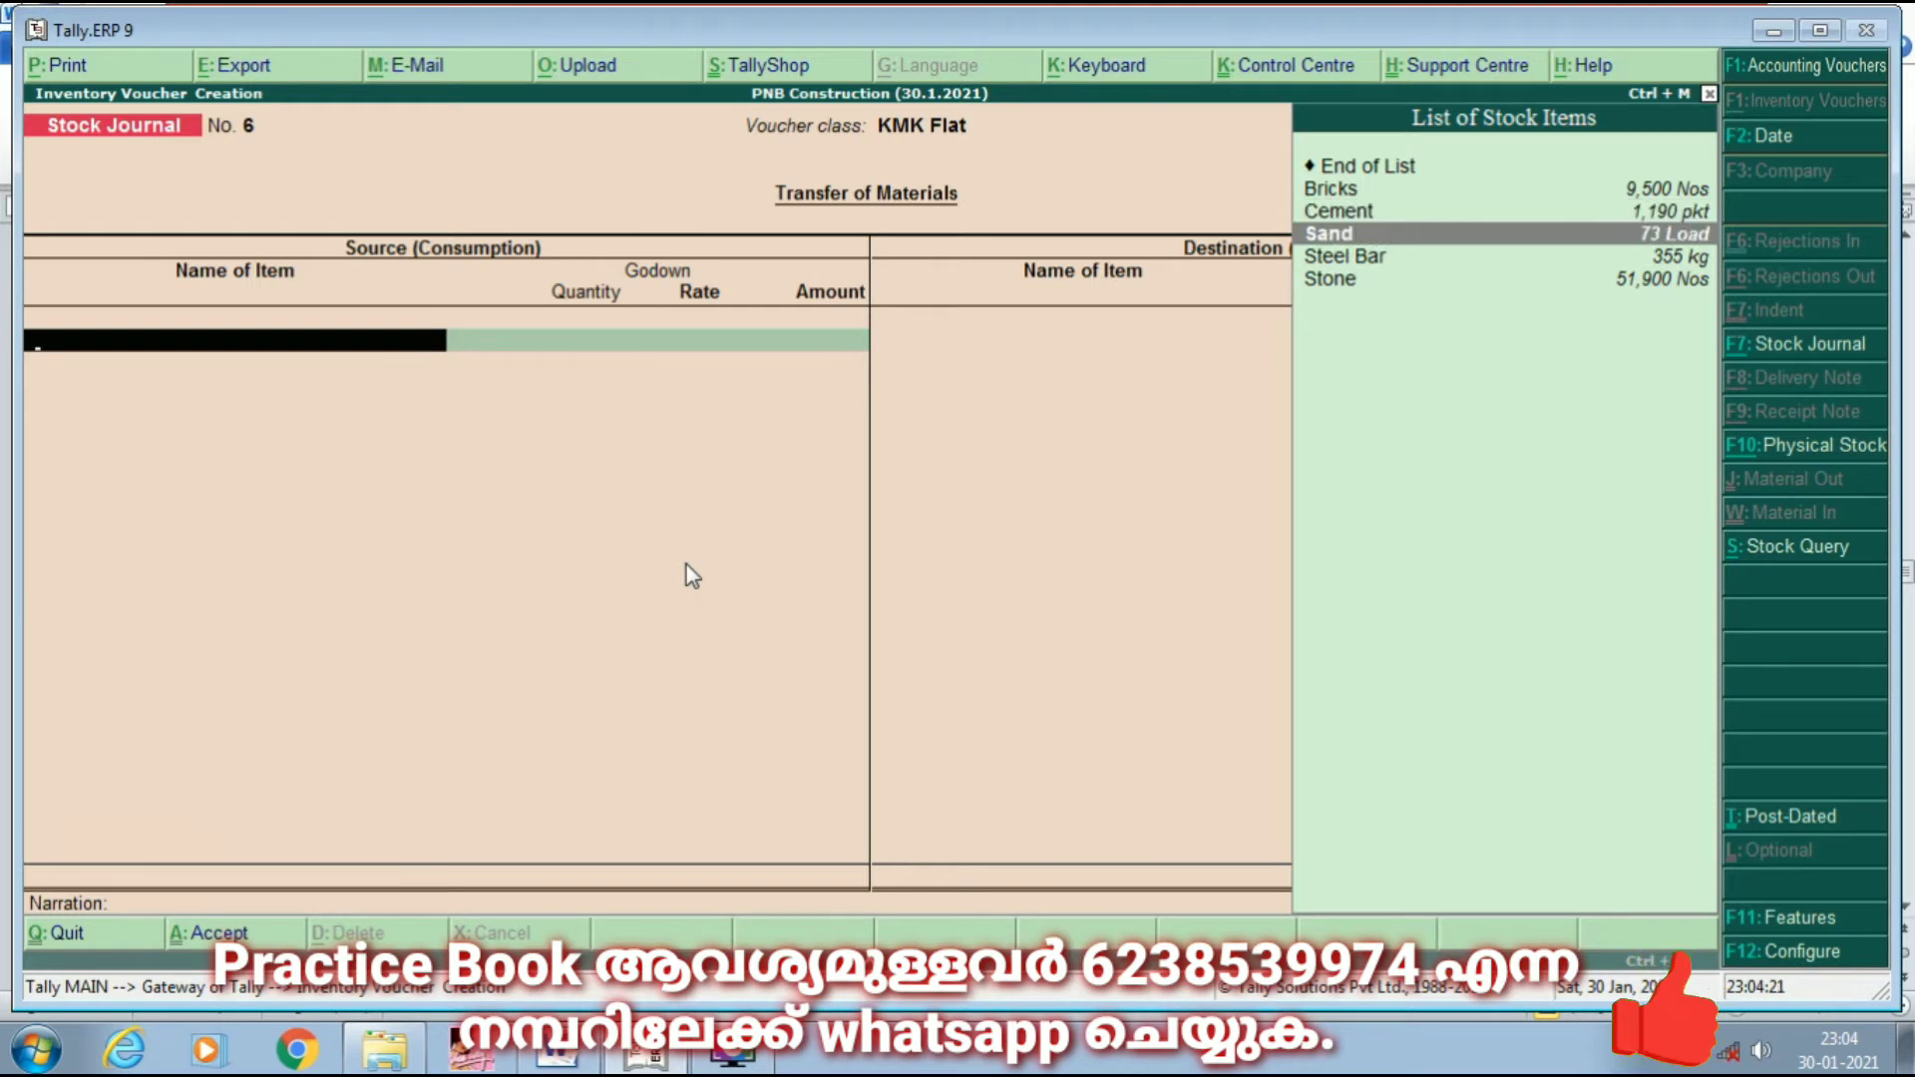
key("Return")
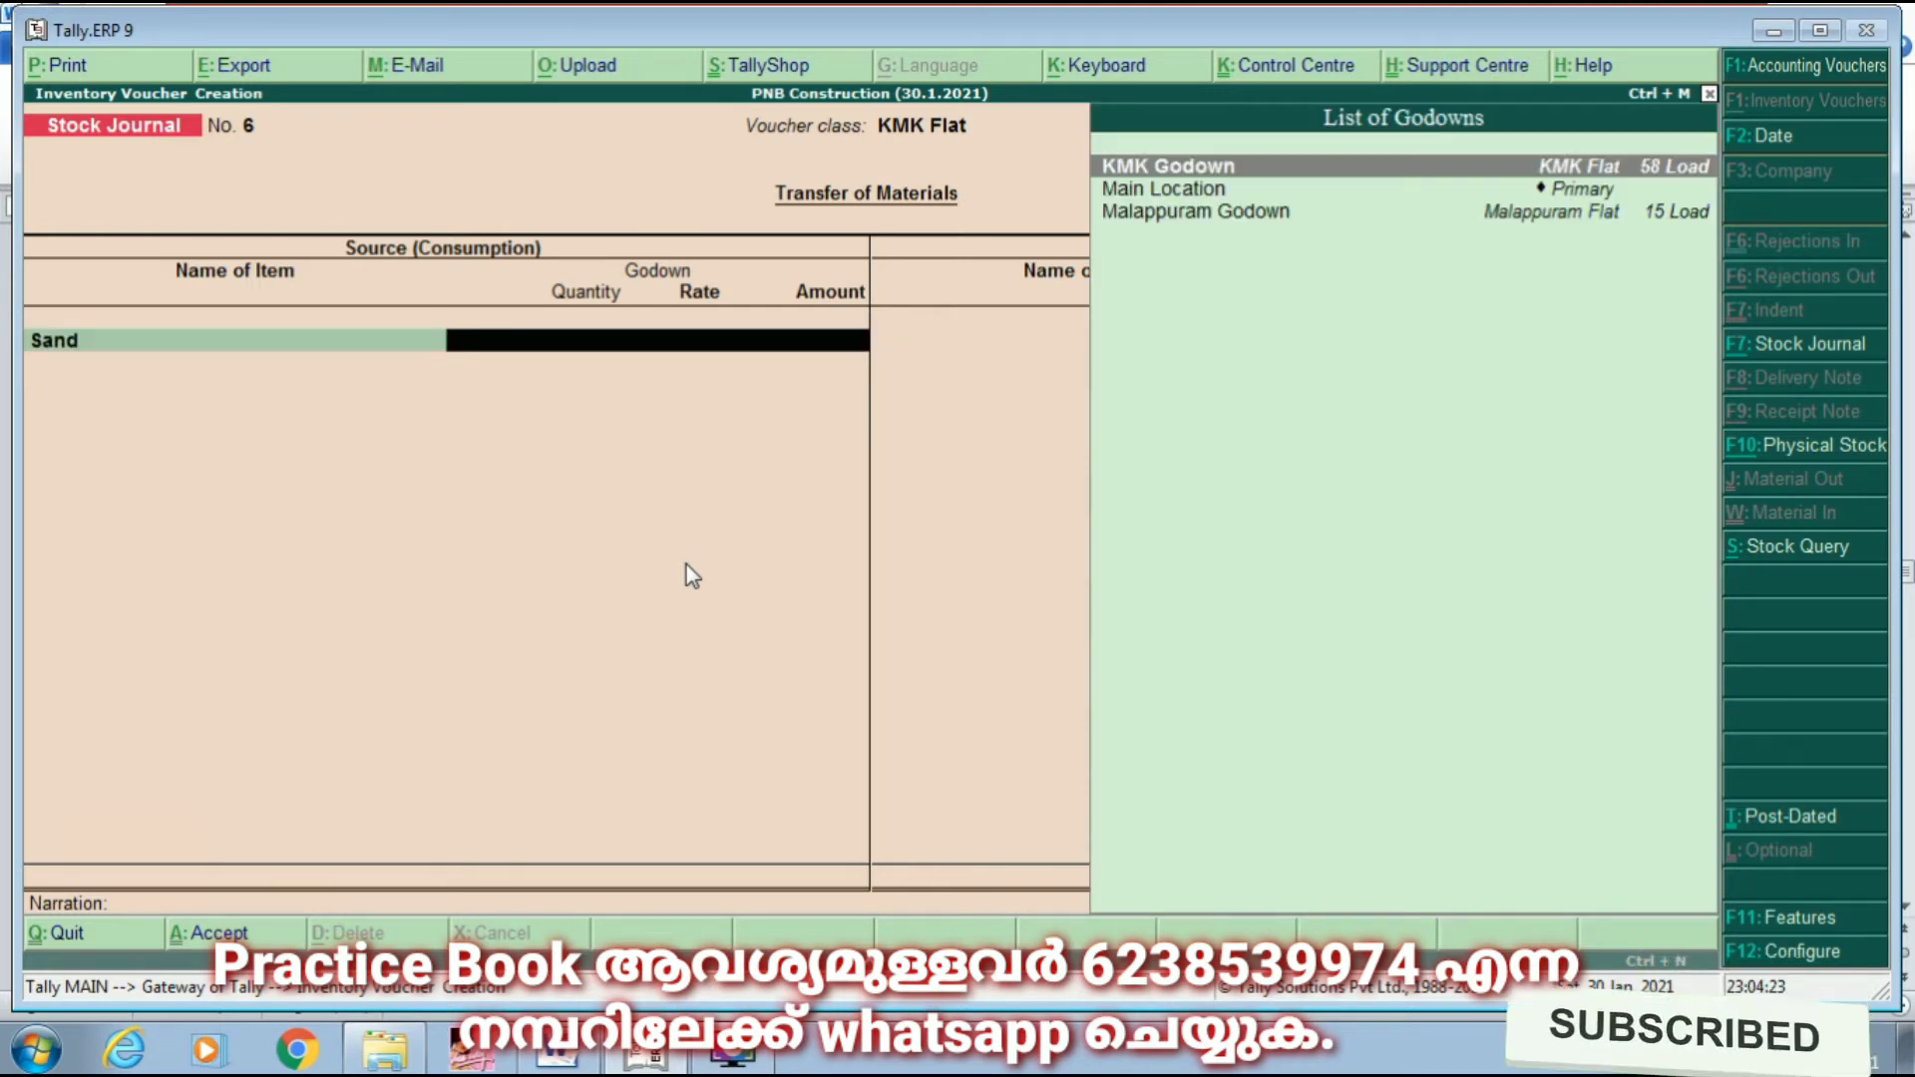
key("Return")
type("40")
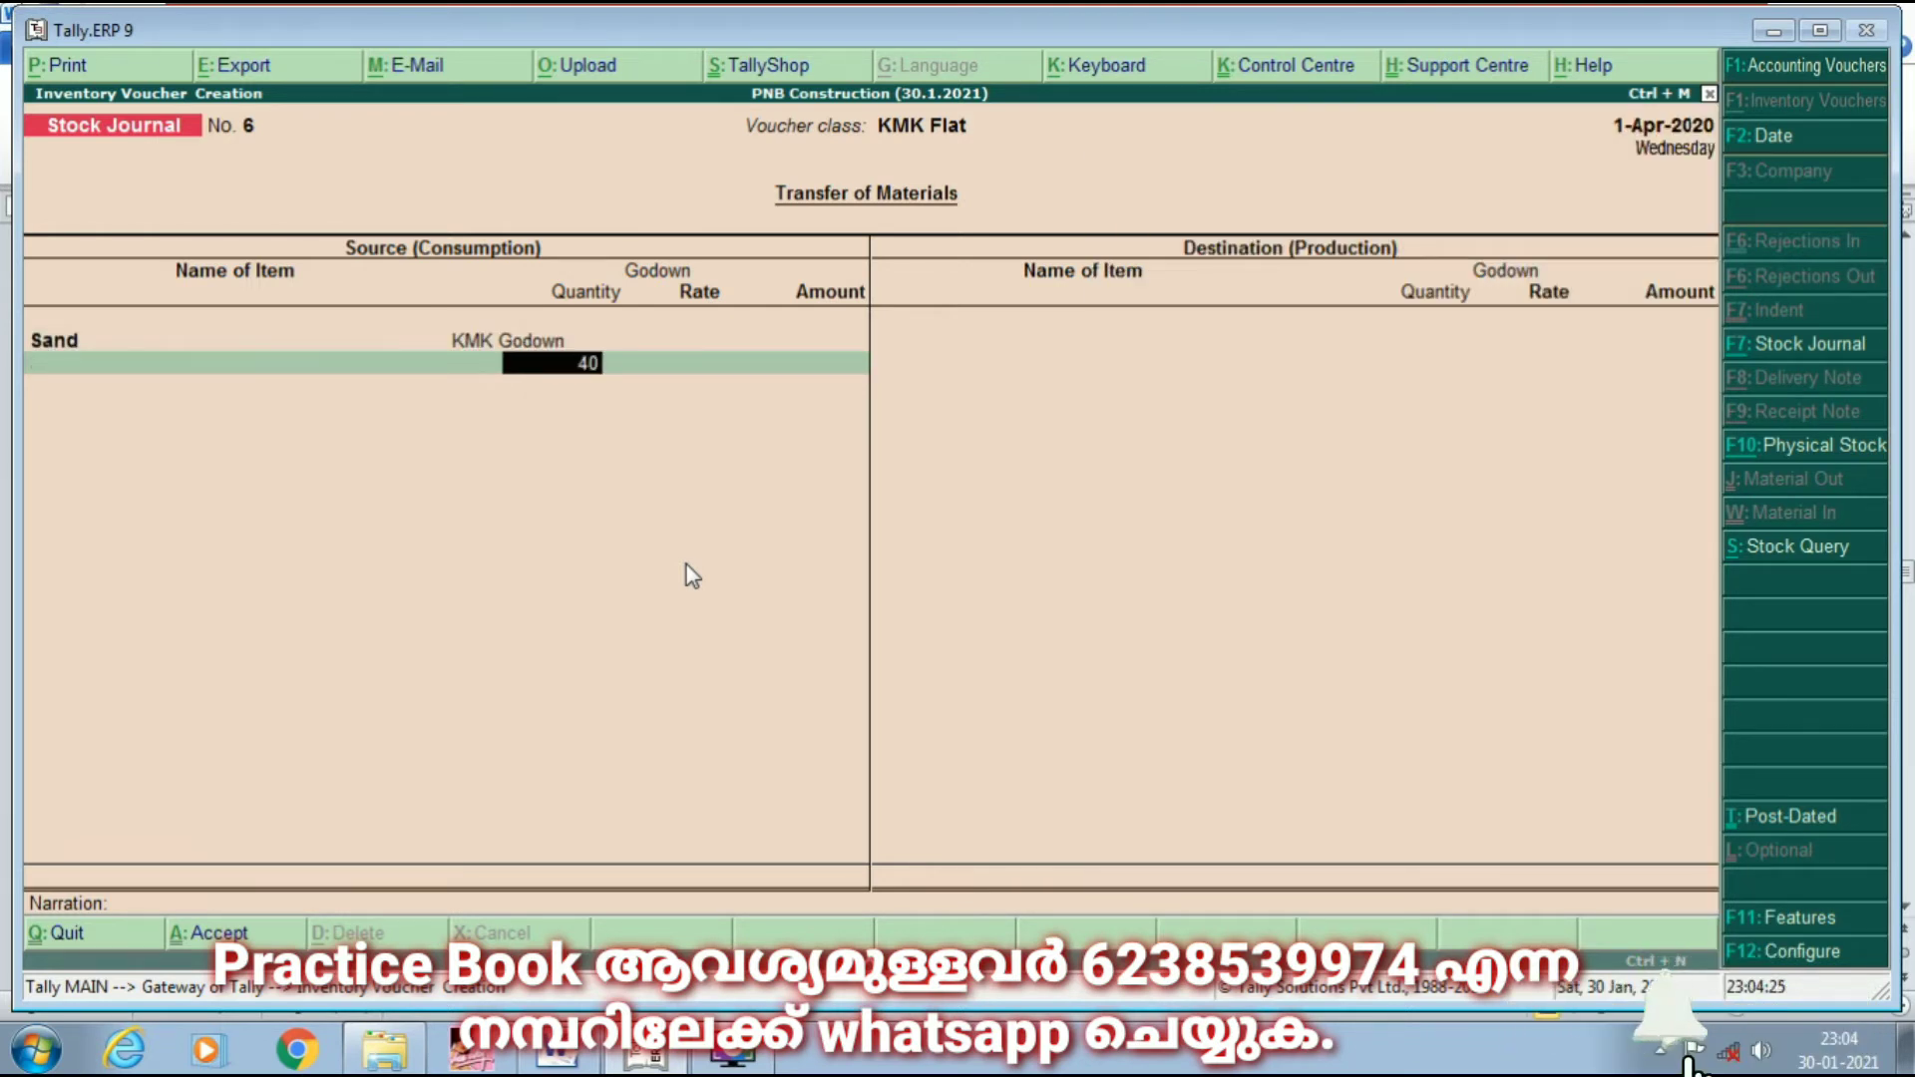
key("Return")
key("Return")
key("Return")
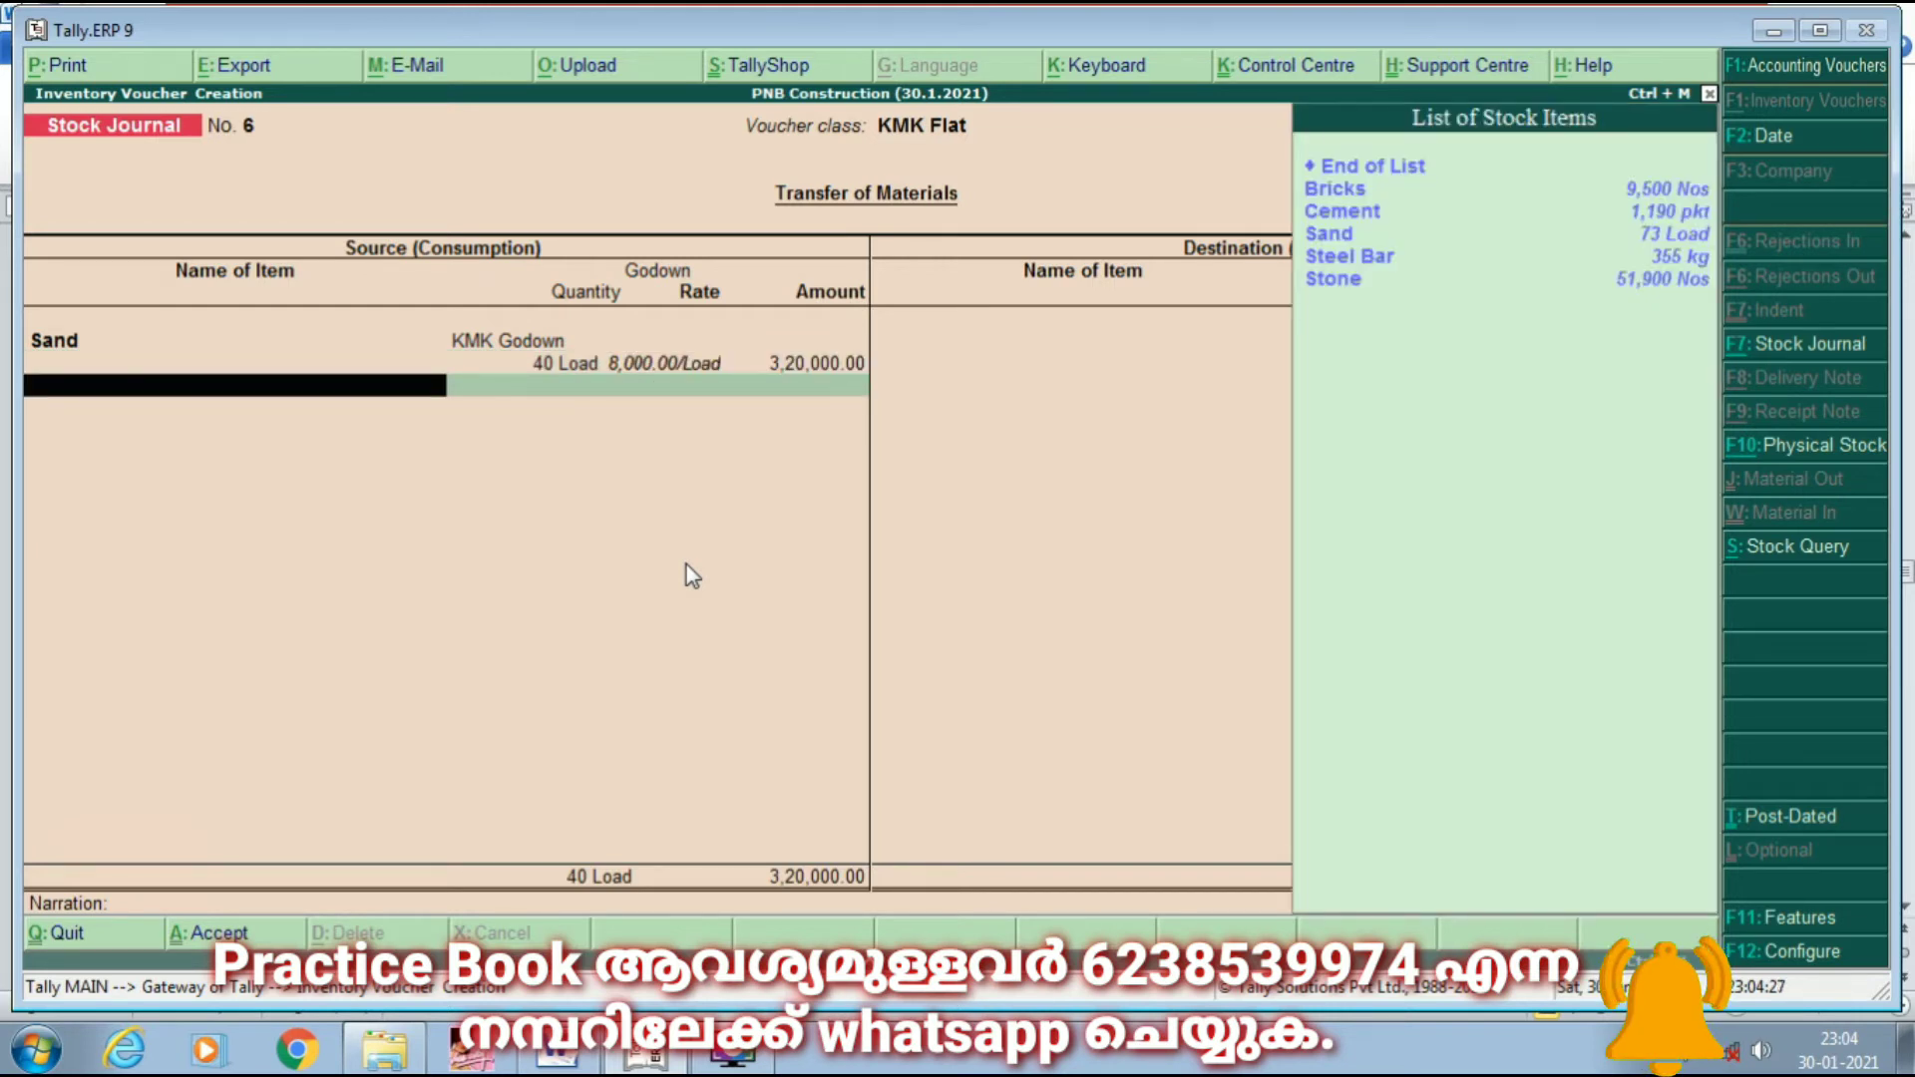
Step: Enter Stone as a source item from KMK Godown with 18,000 Nos at 20 each
key("Down")
key("Down")
key("Down")
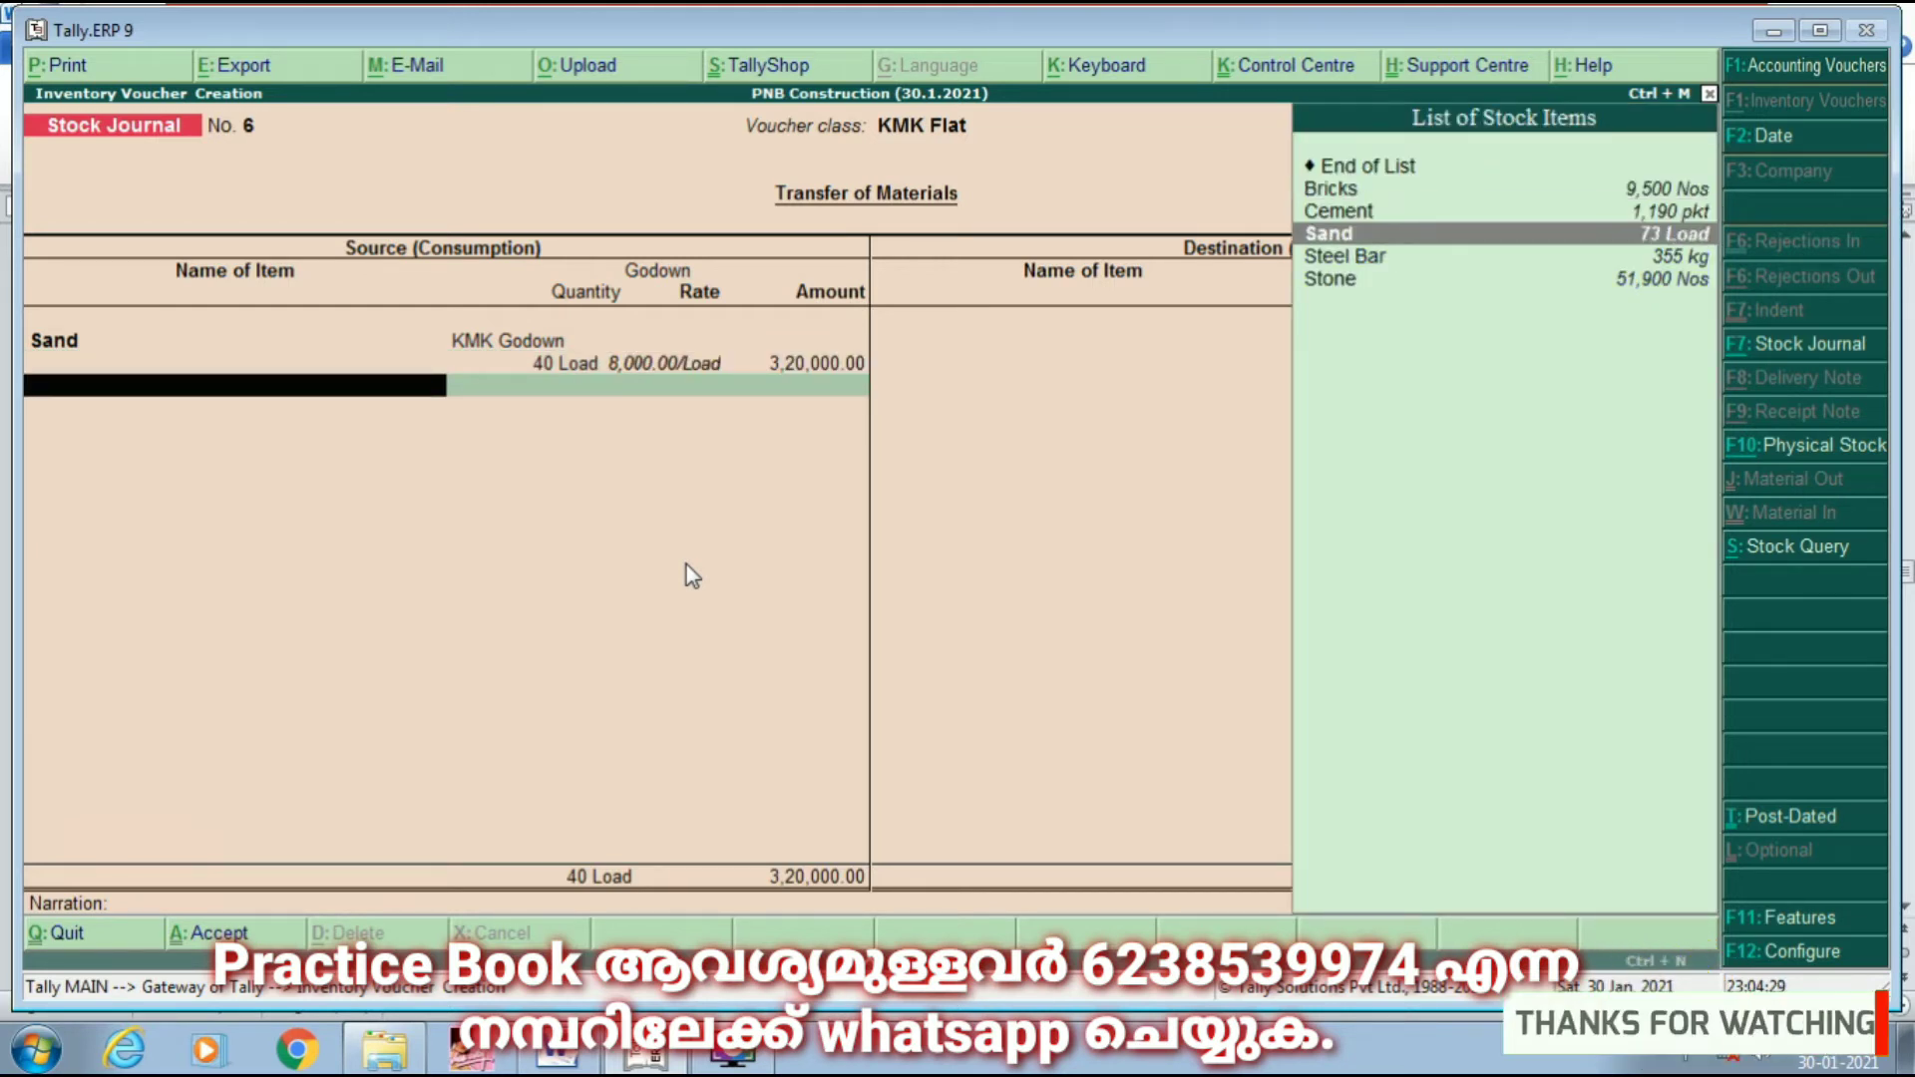
key("Down")
key("Down")
key("Return")
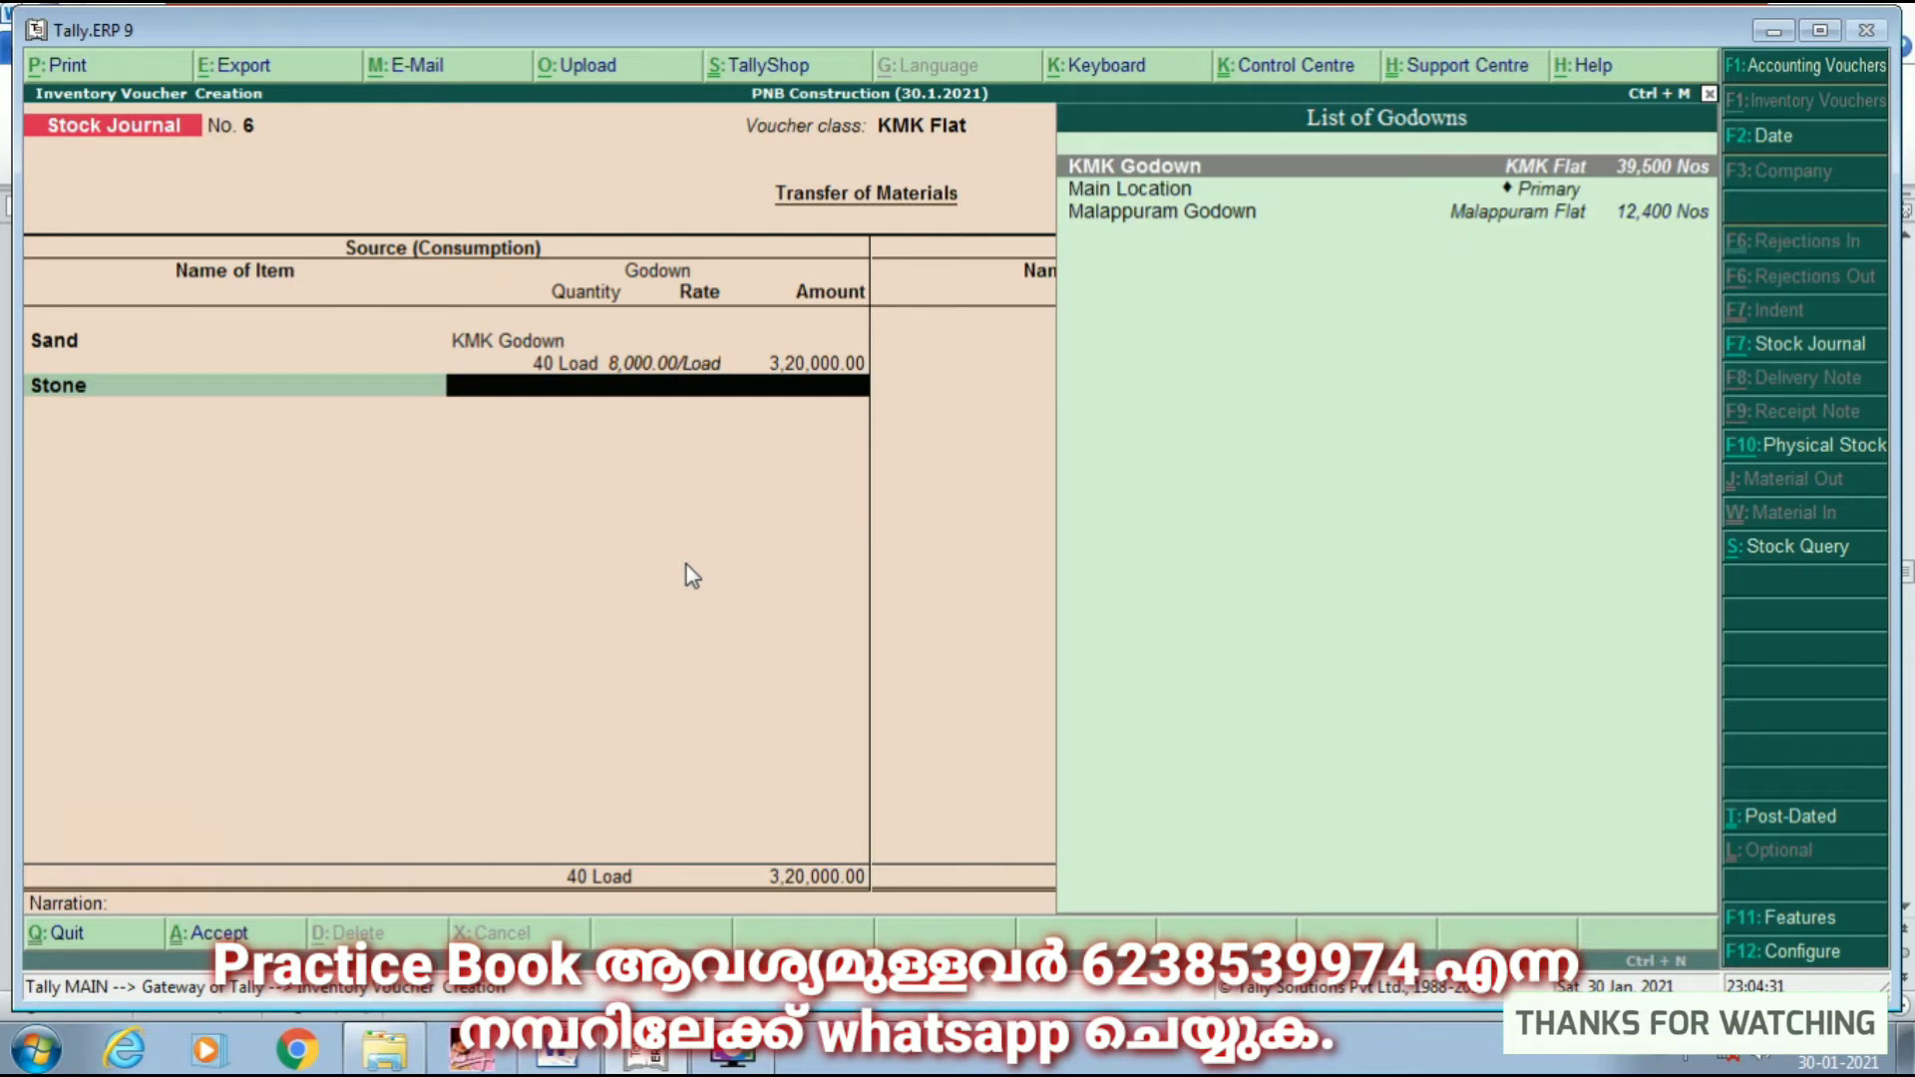
key("Return")
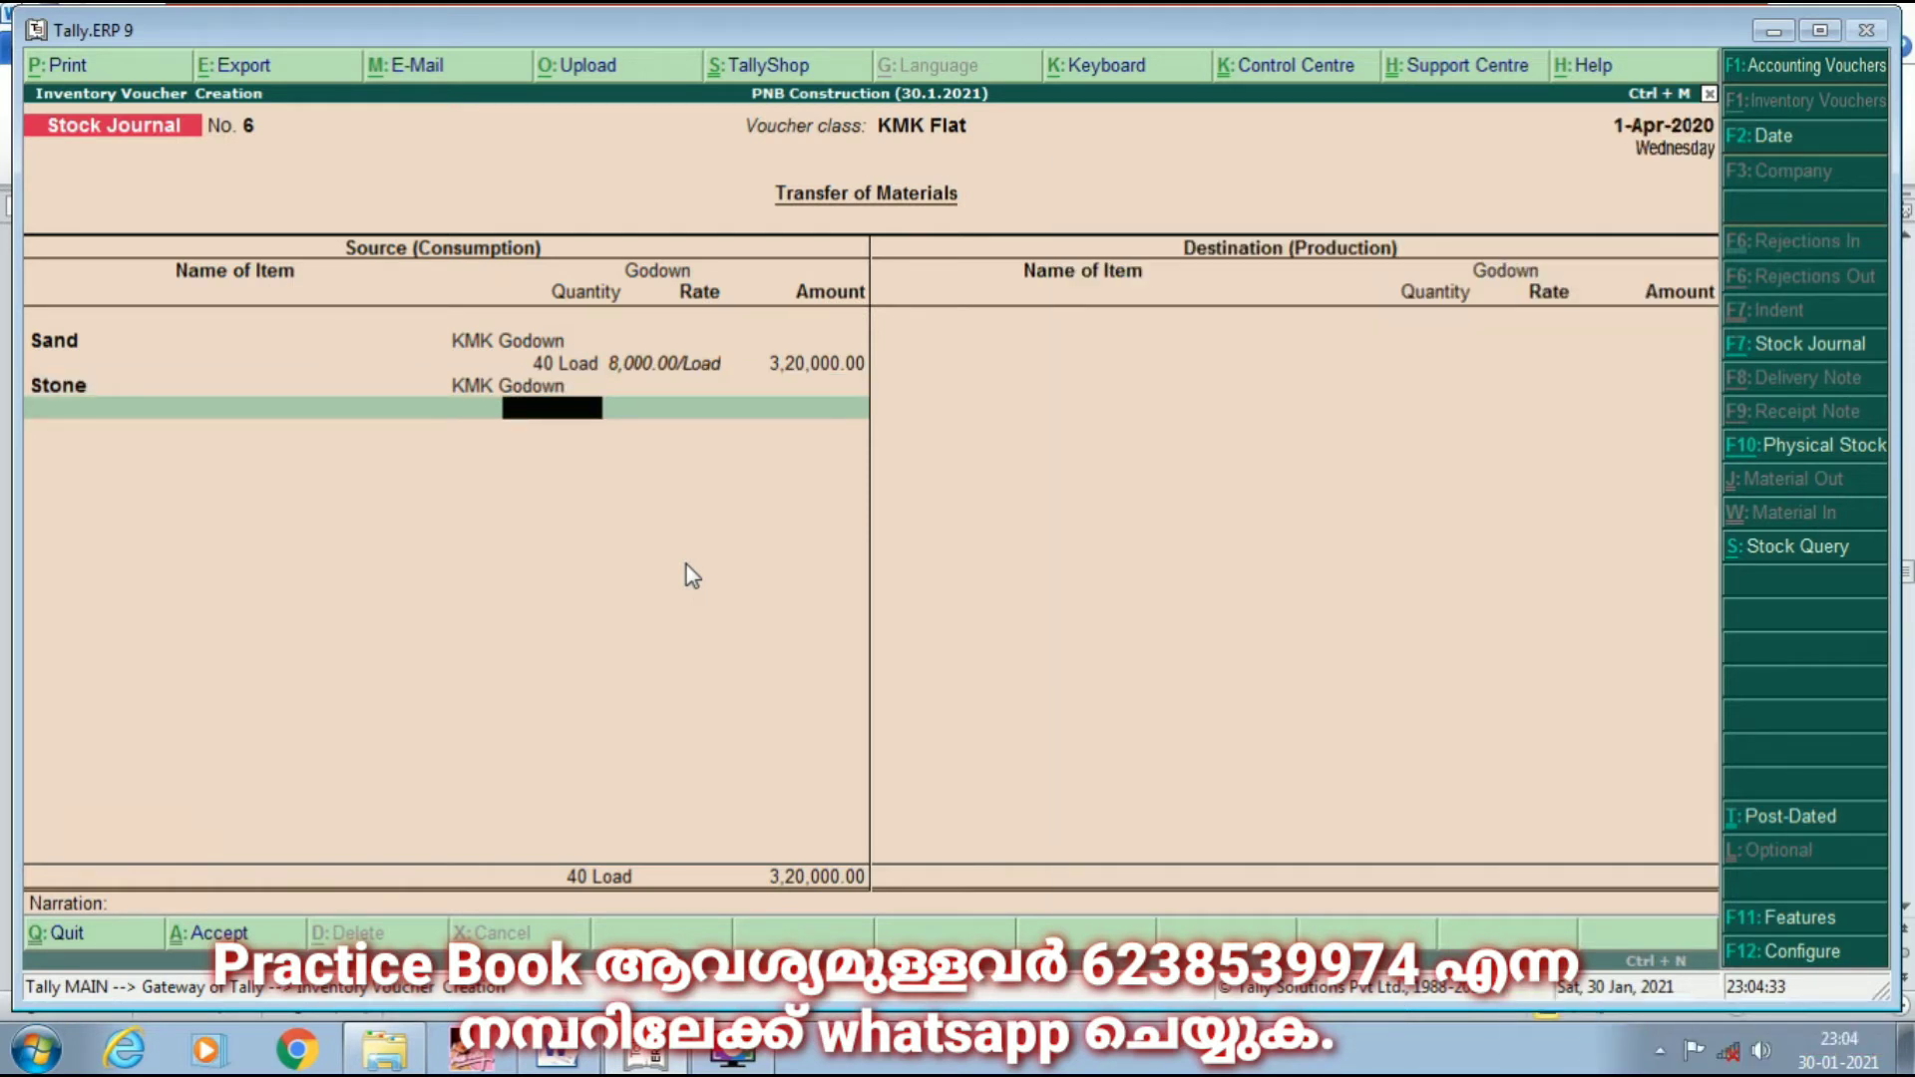
type("1")
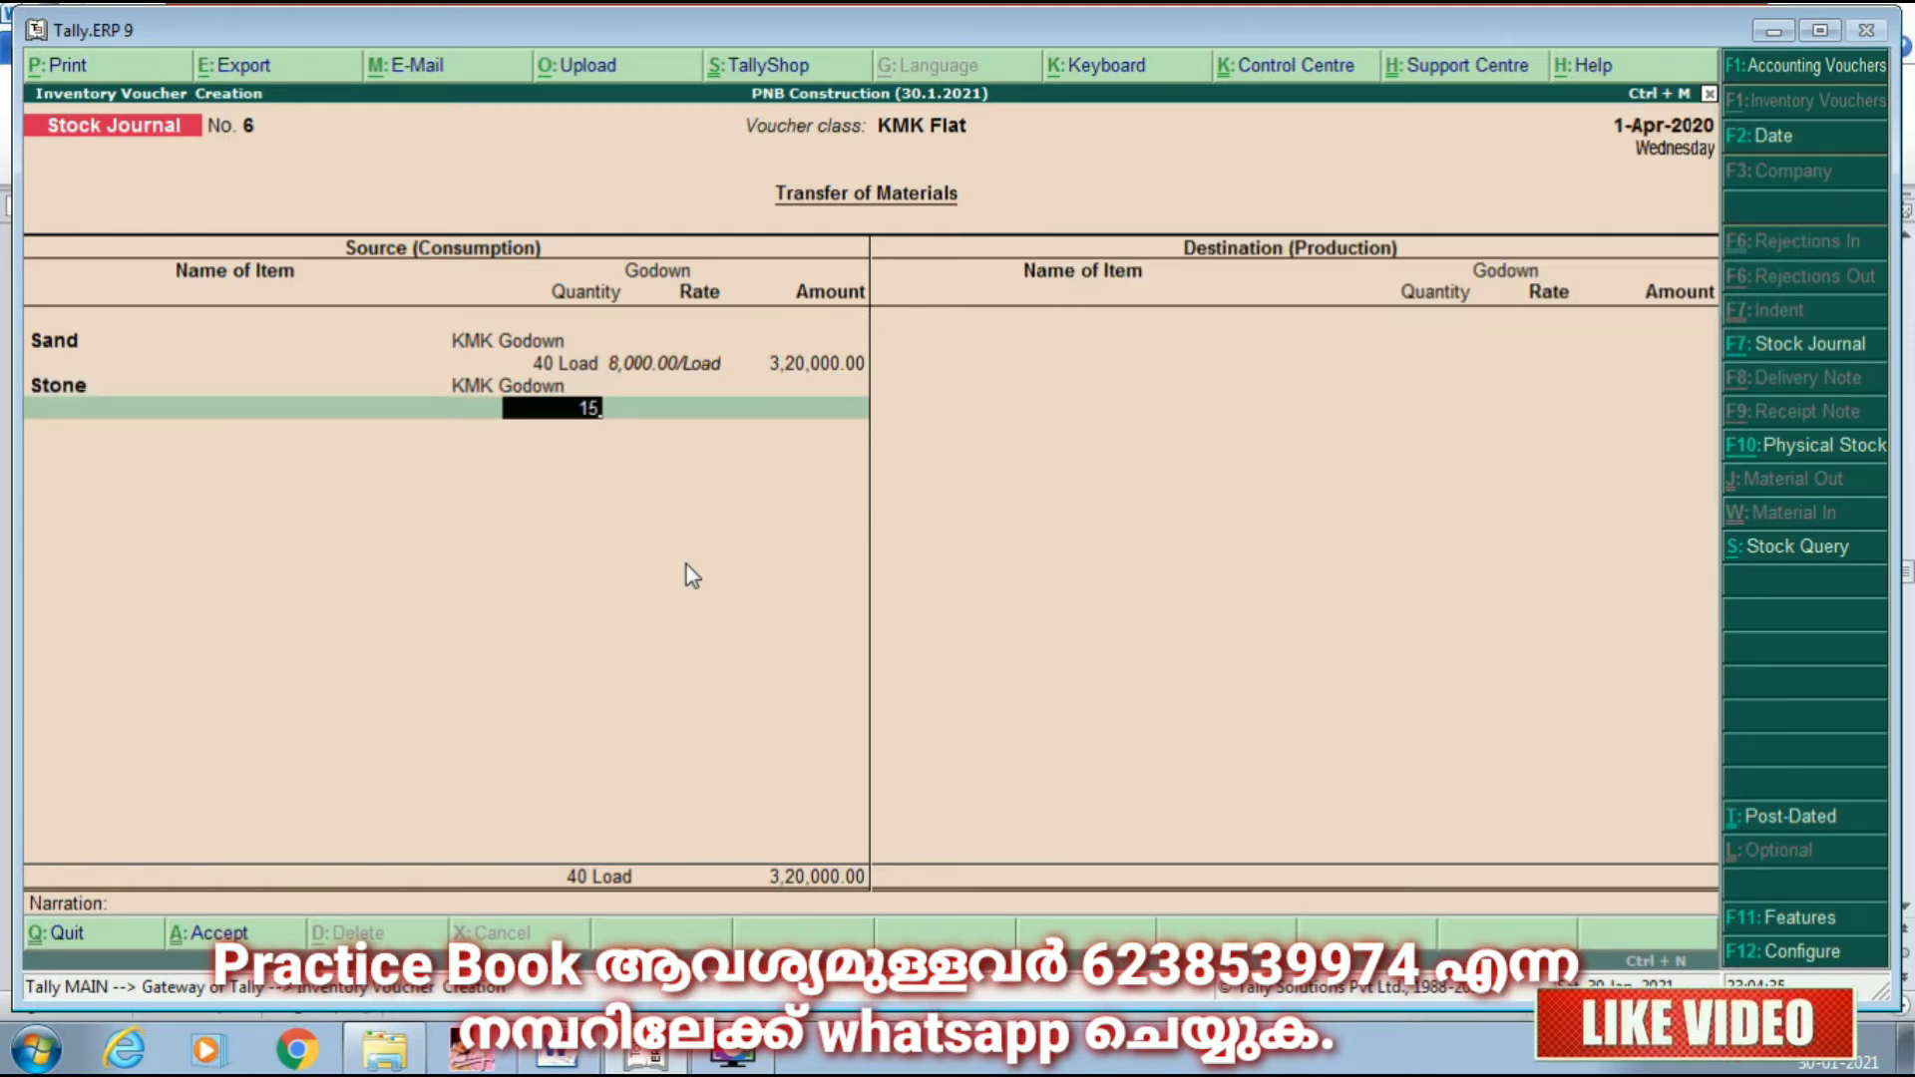
type("8,000")
key("Return")
key("Return")
key("Return")
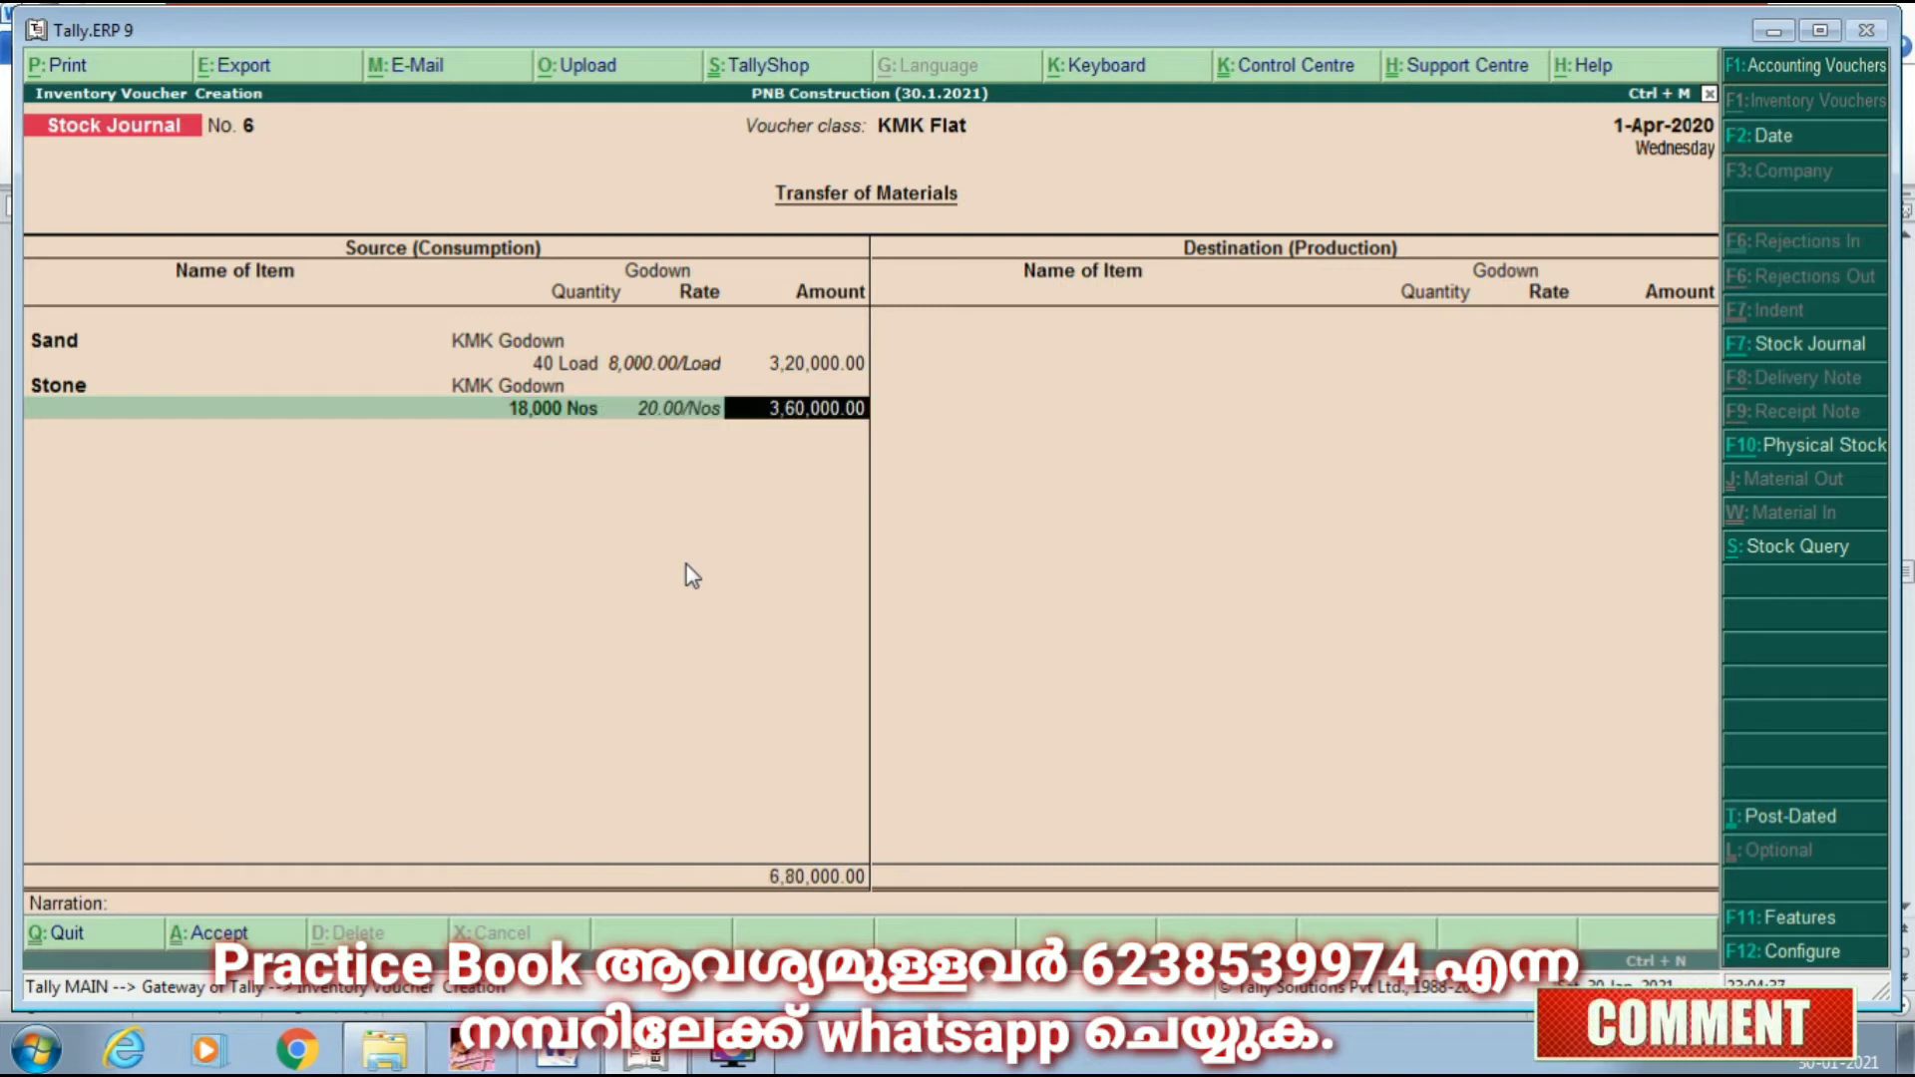
Step: Enter Cement as a source item from KMK Godown with 350 pkt at 300 per pkt
type("c")
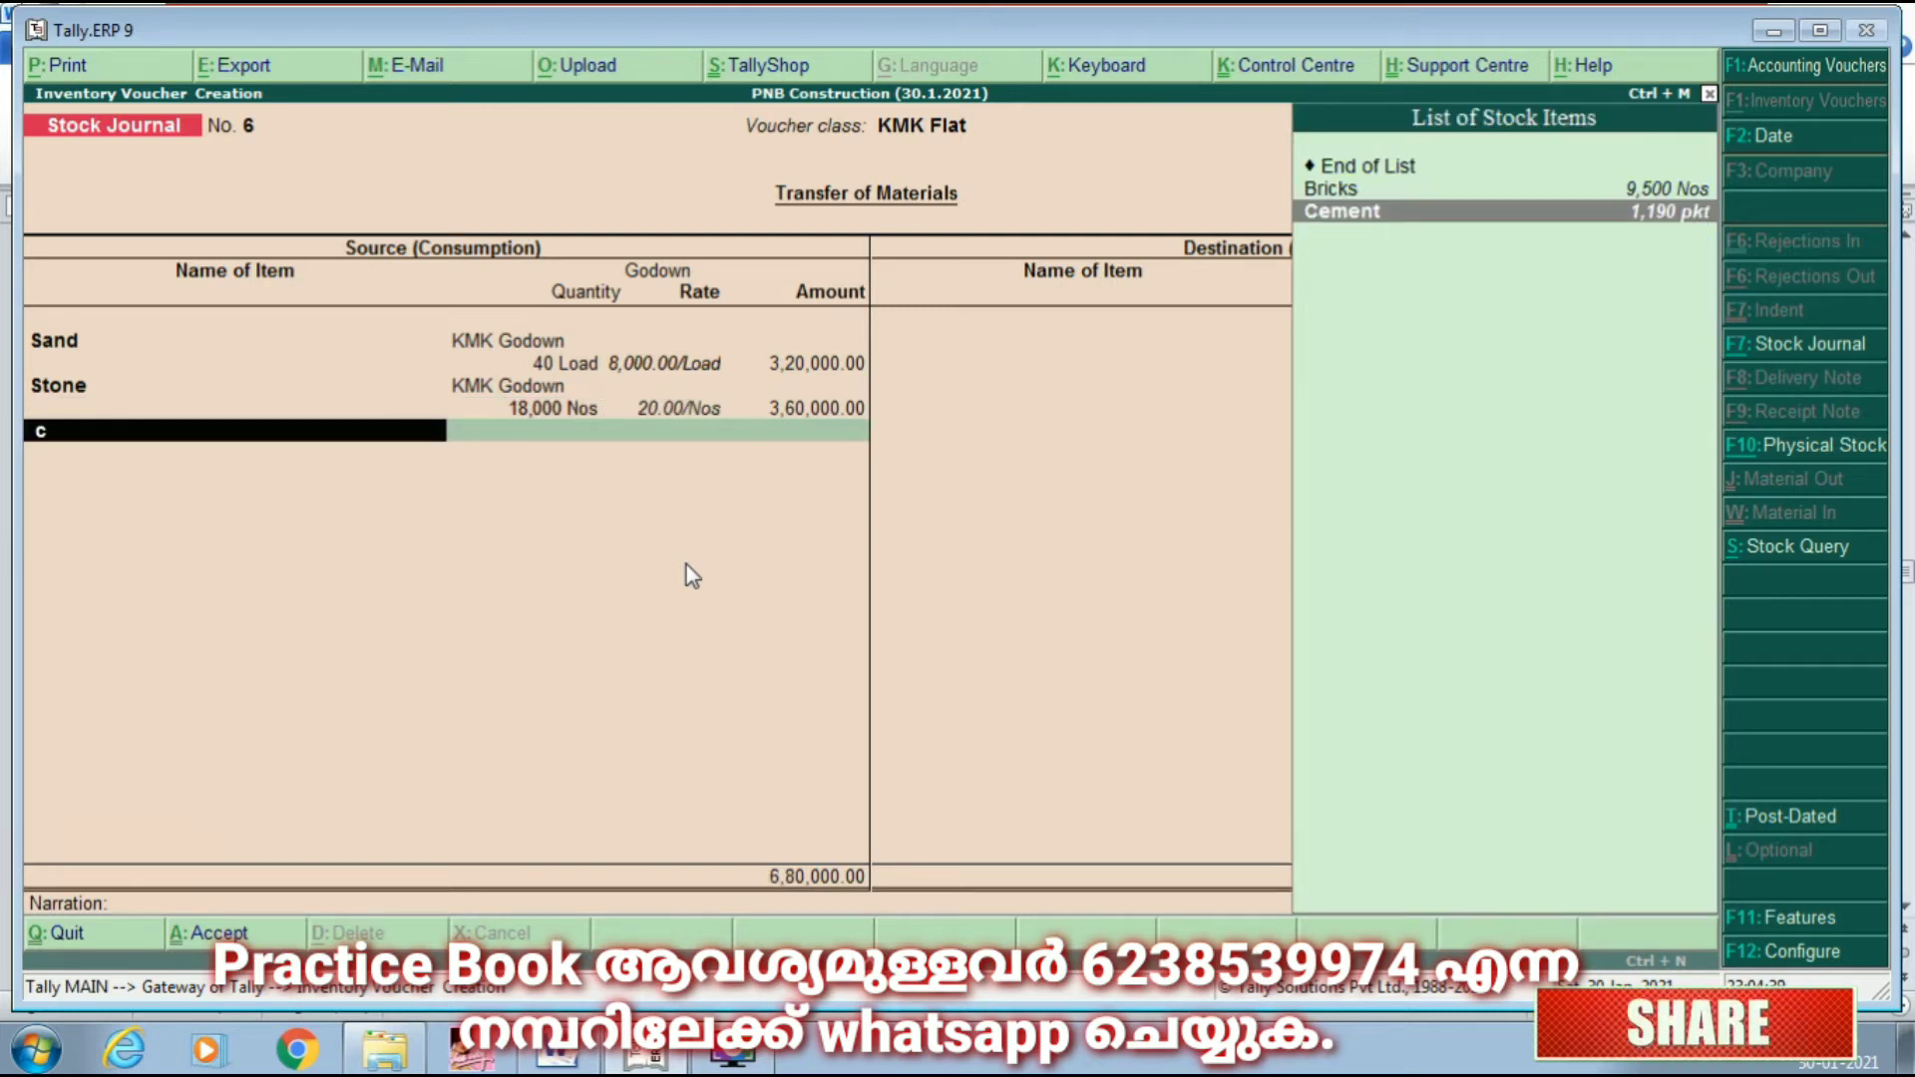
key("Return")
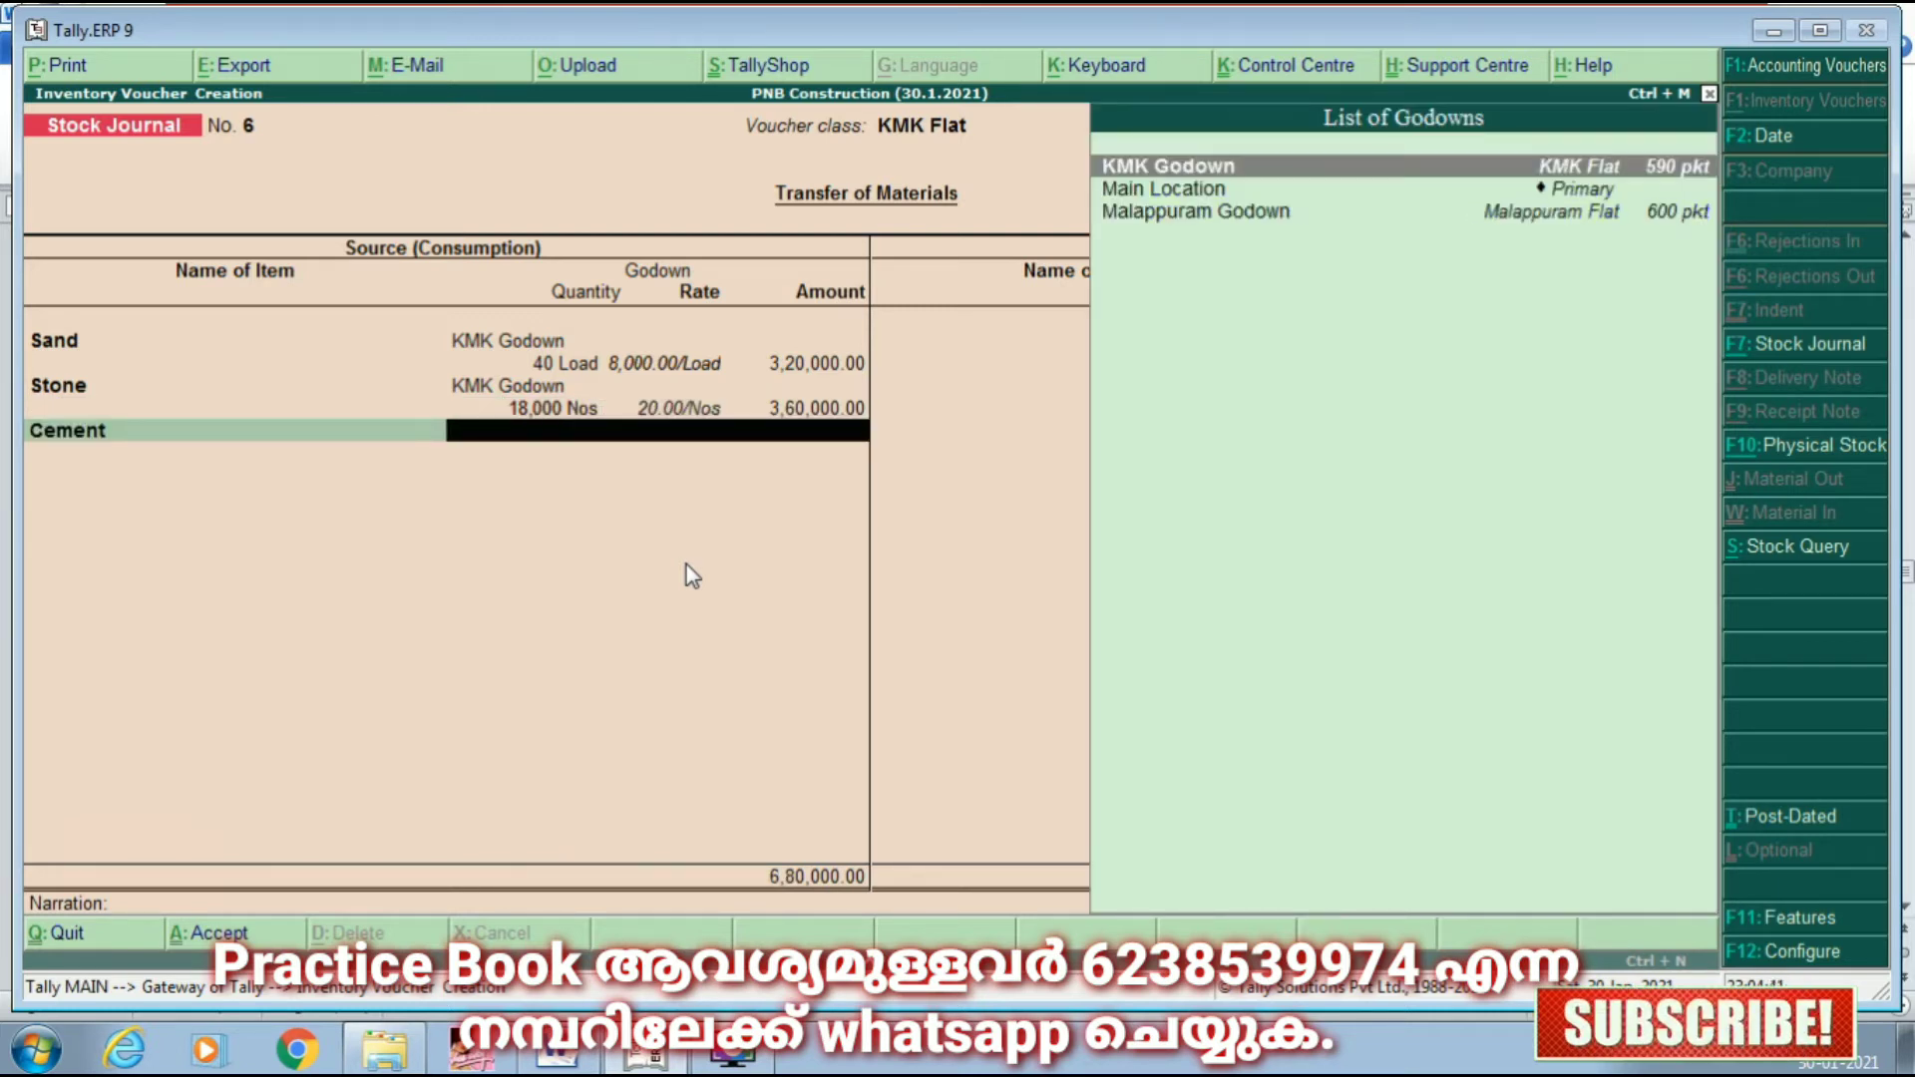
key("Return")
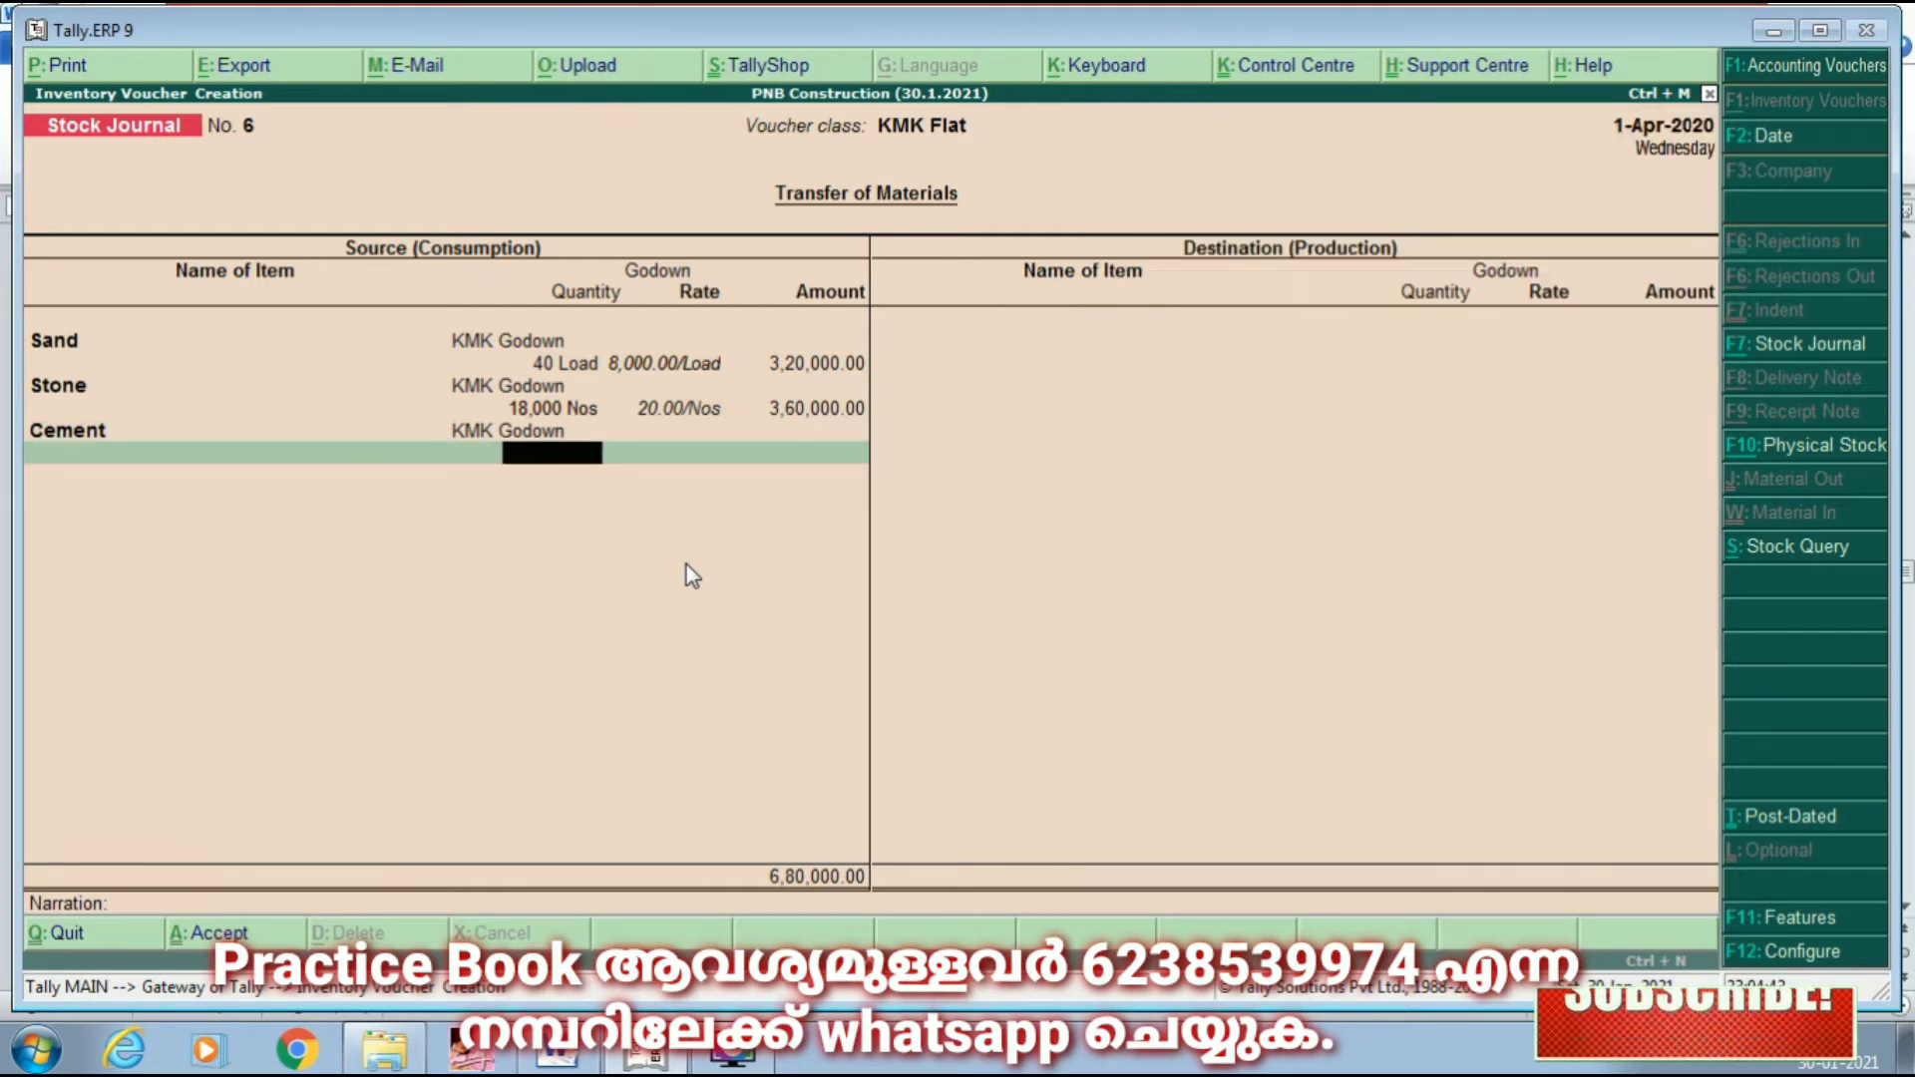
type("350")
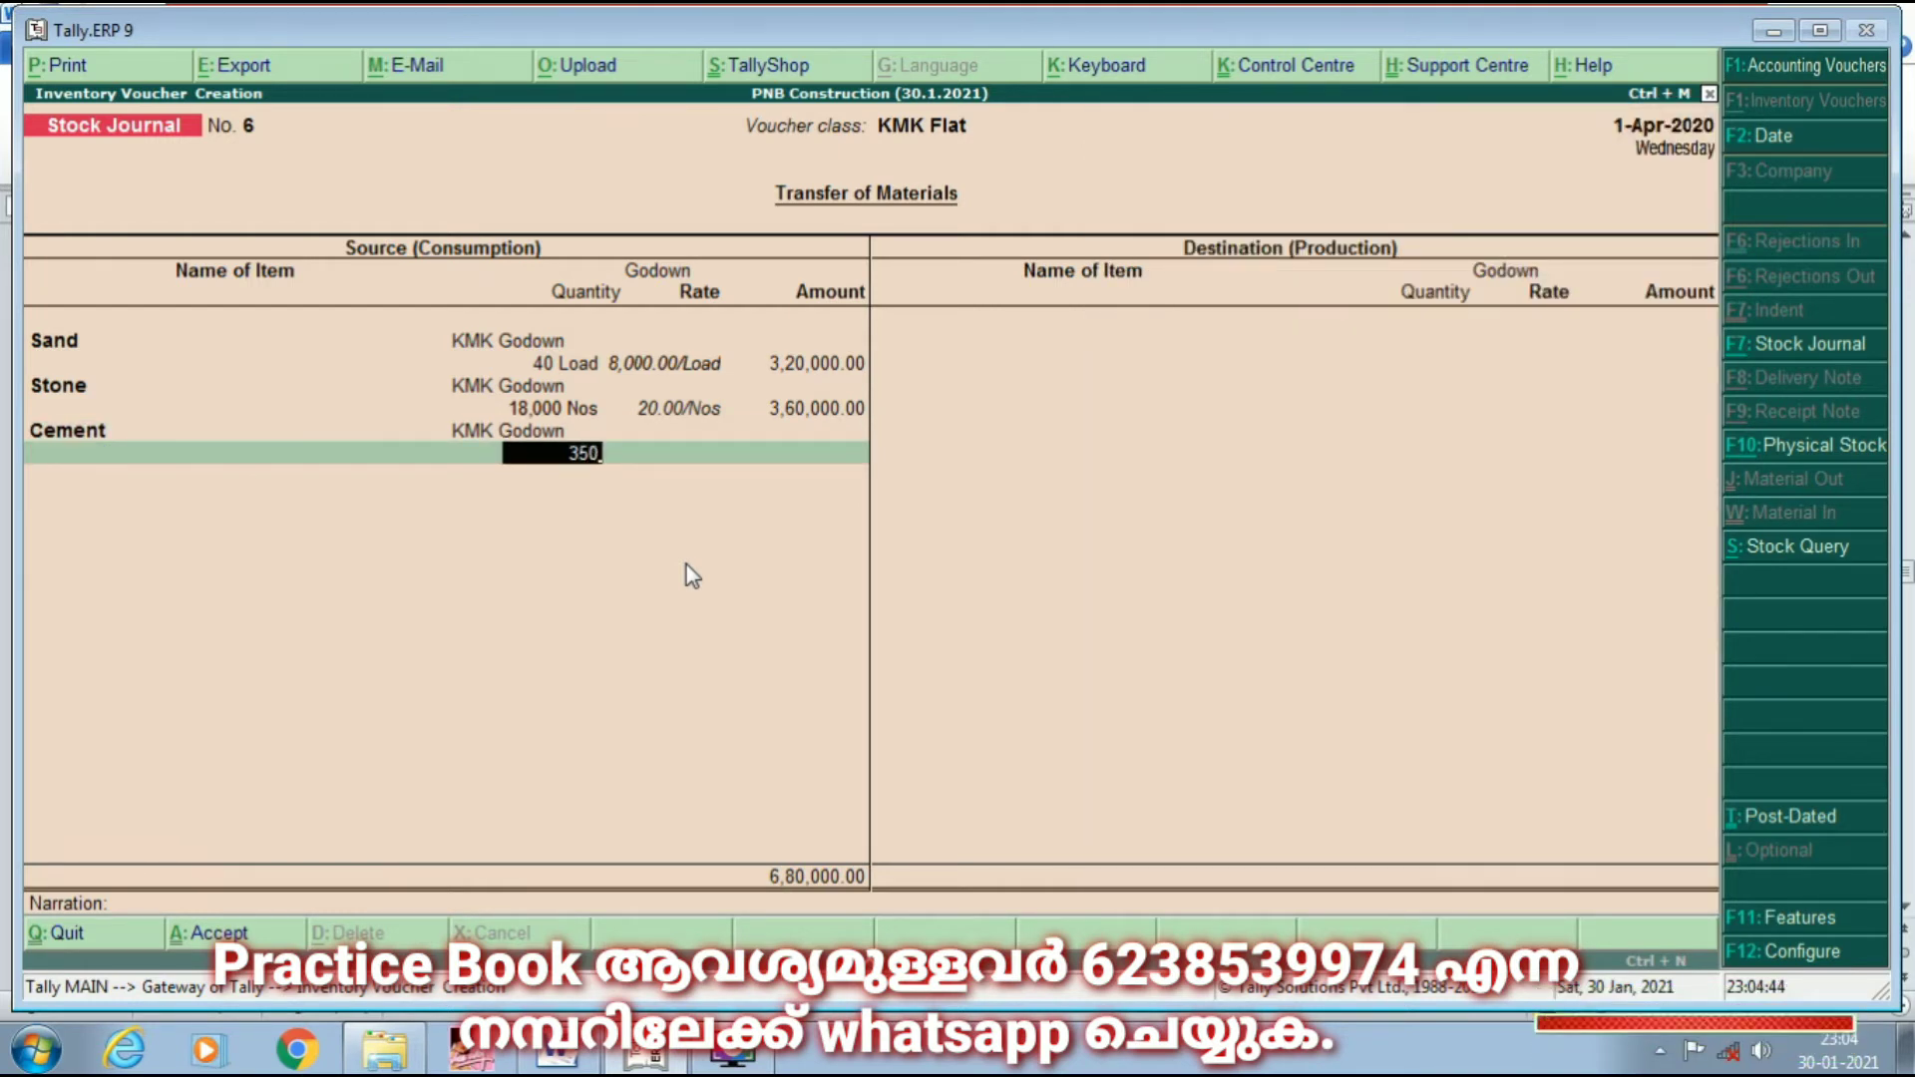
key("Return")
key("Return")
key("Return")
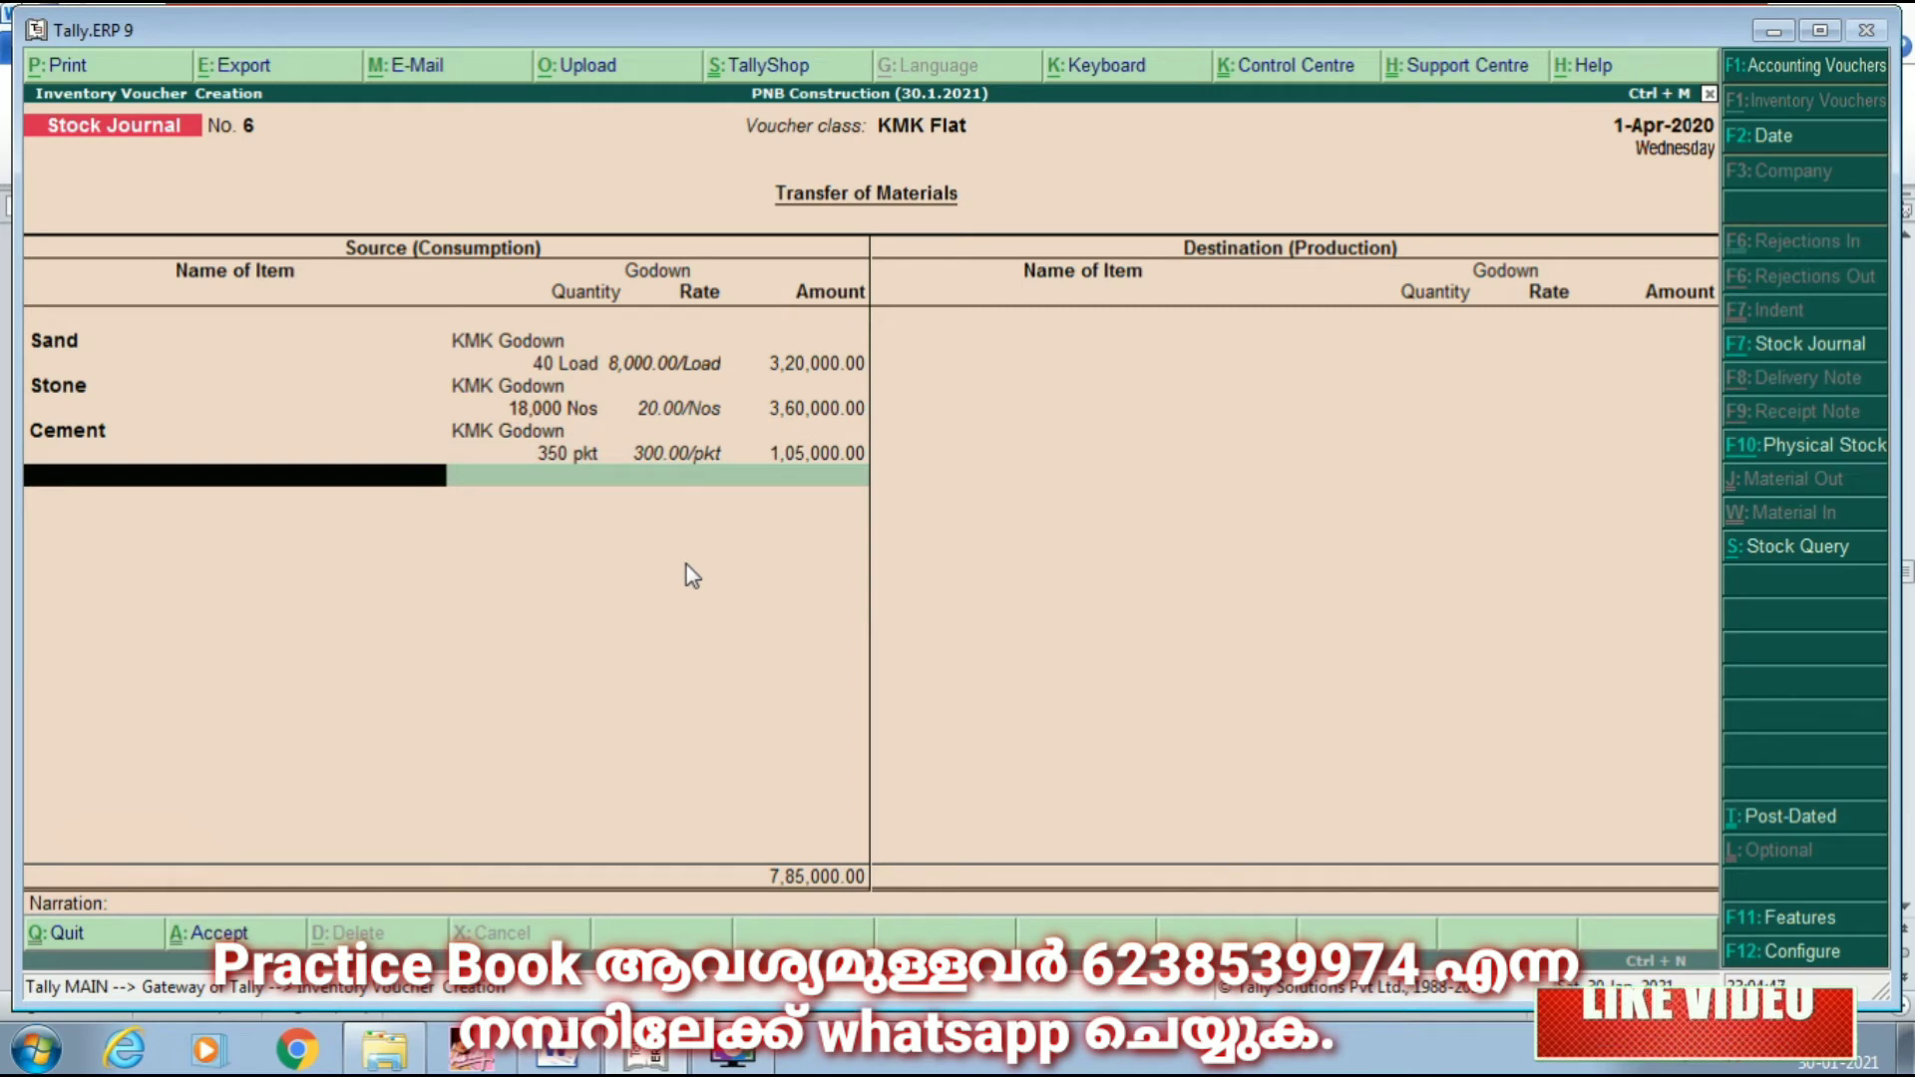
Step: Enter Steel Bar as a source item from KMK Godown with 180 kg at 80 per kg
type("St")
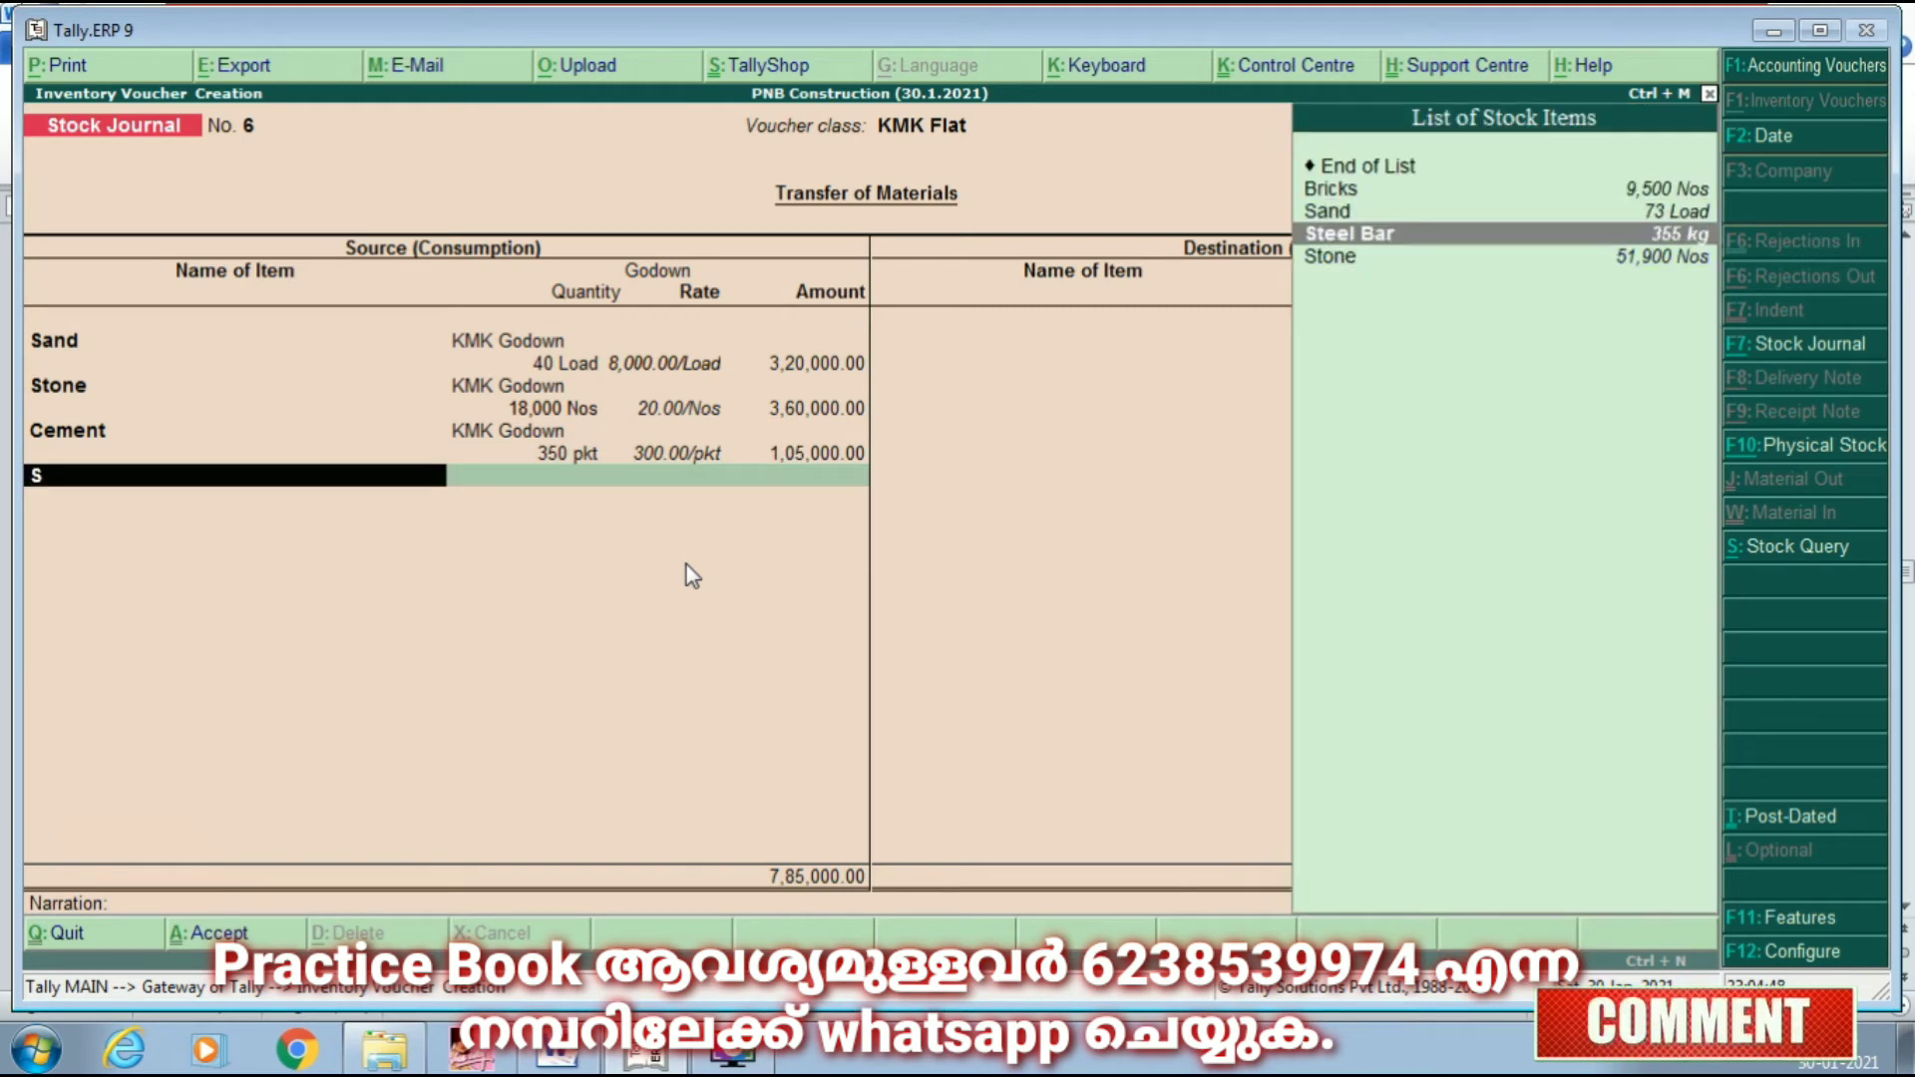
key("Return")
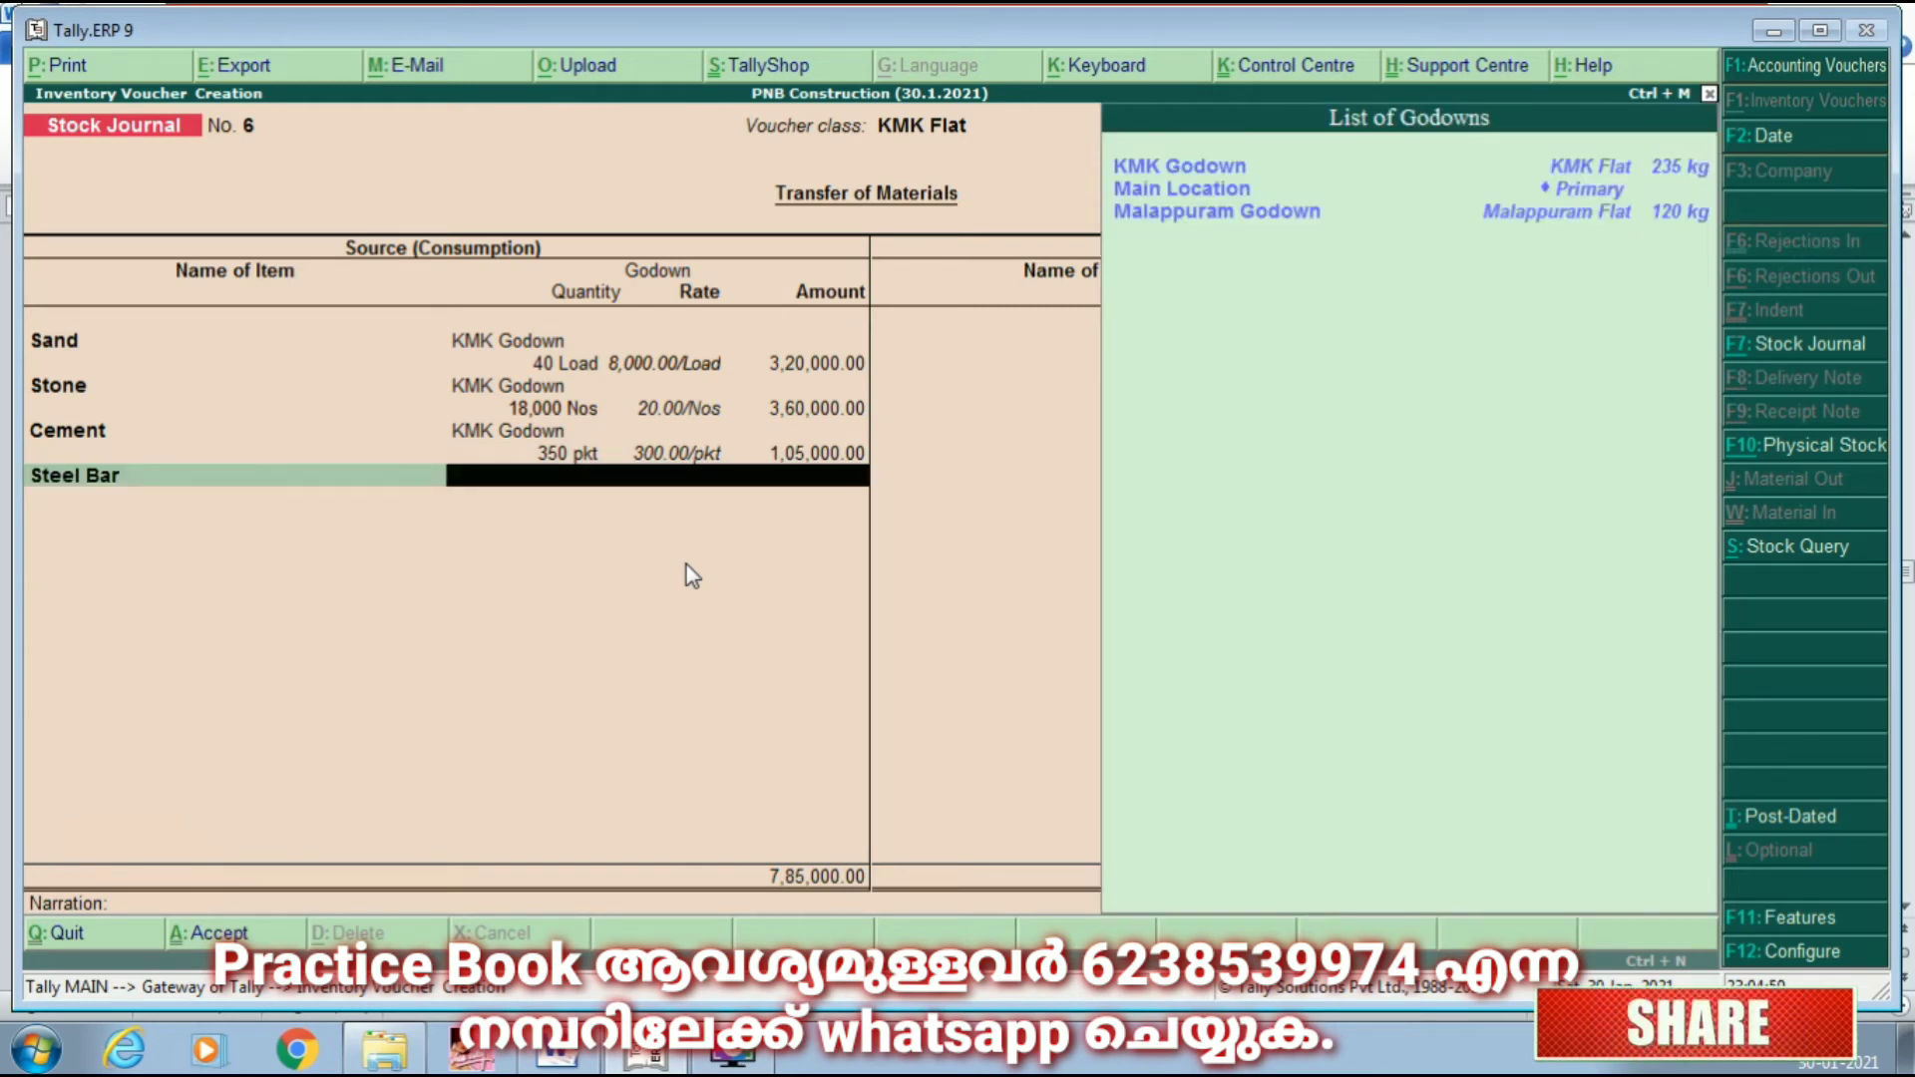
key("Return")
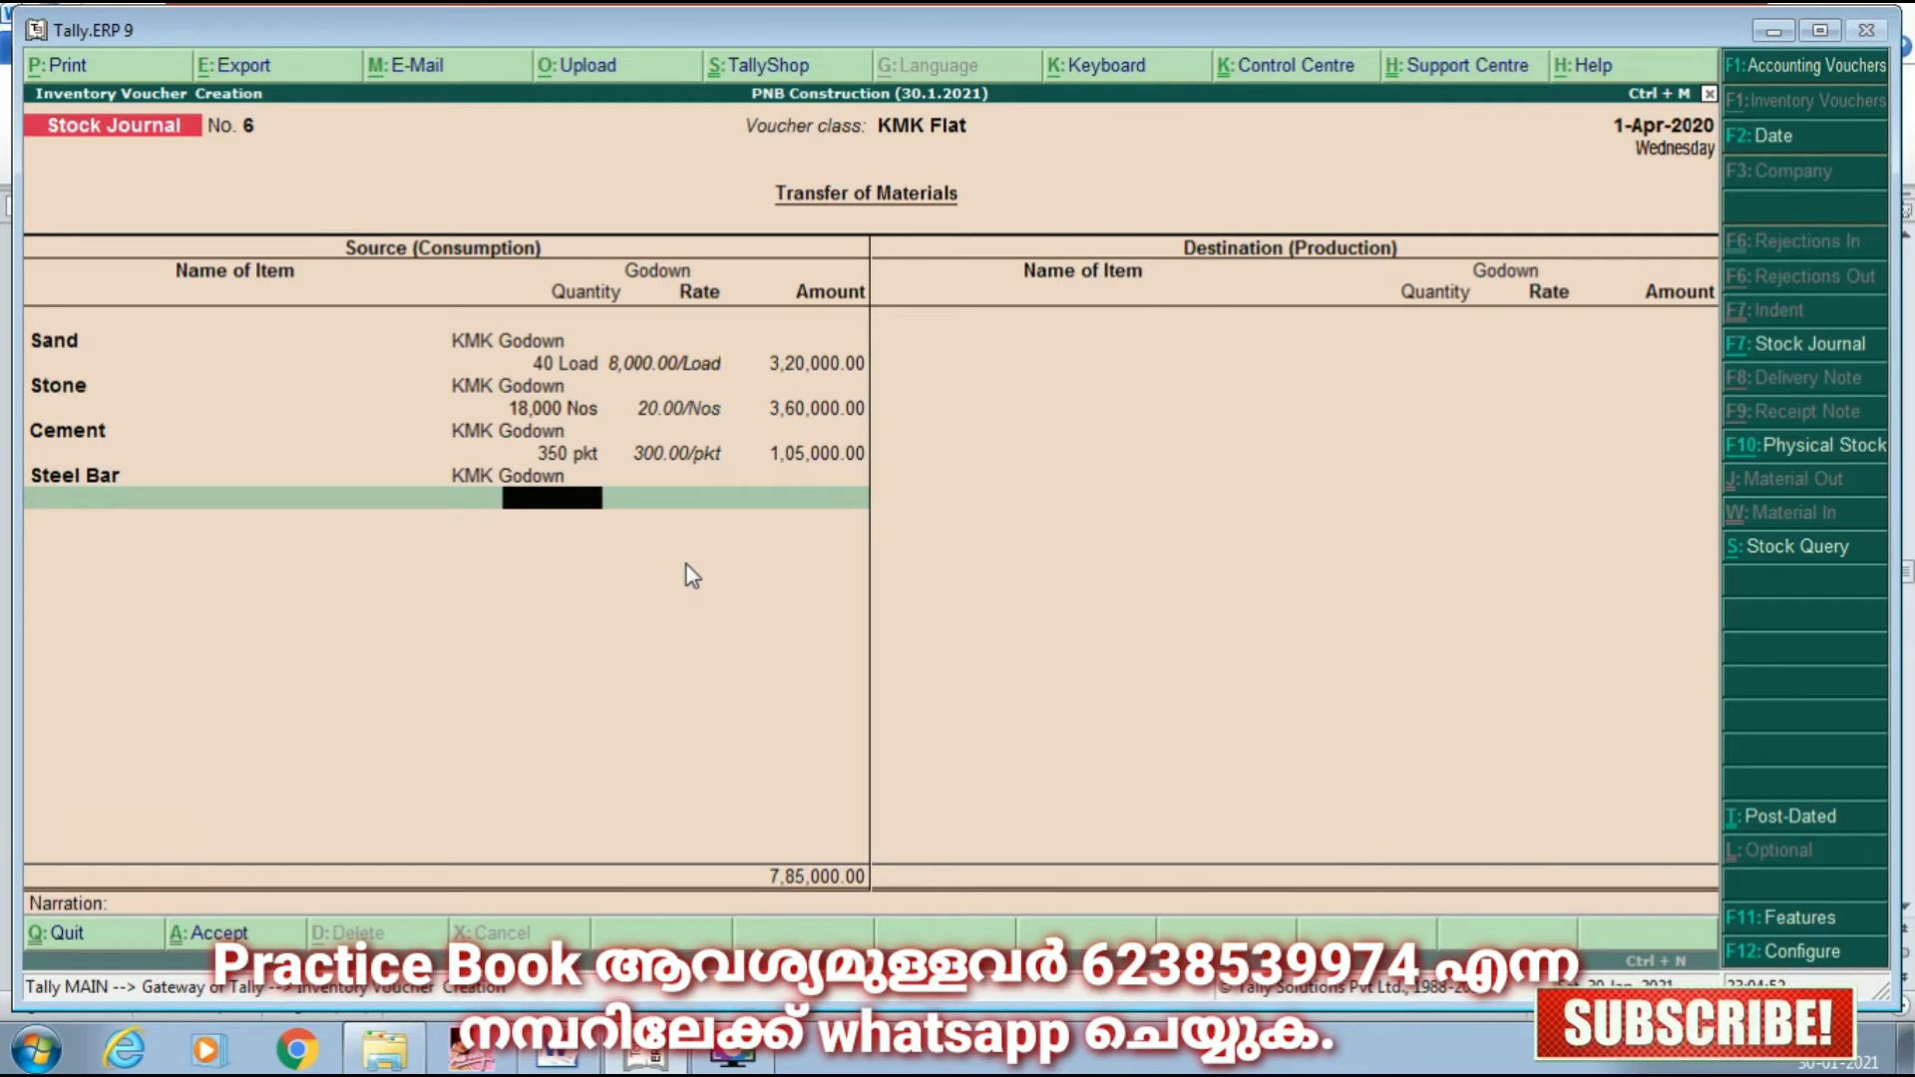
type("350")
key("Return")
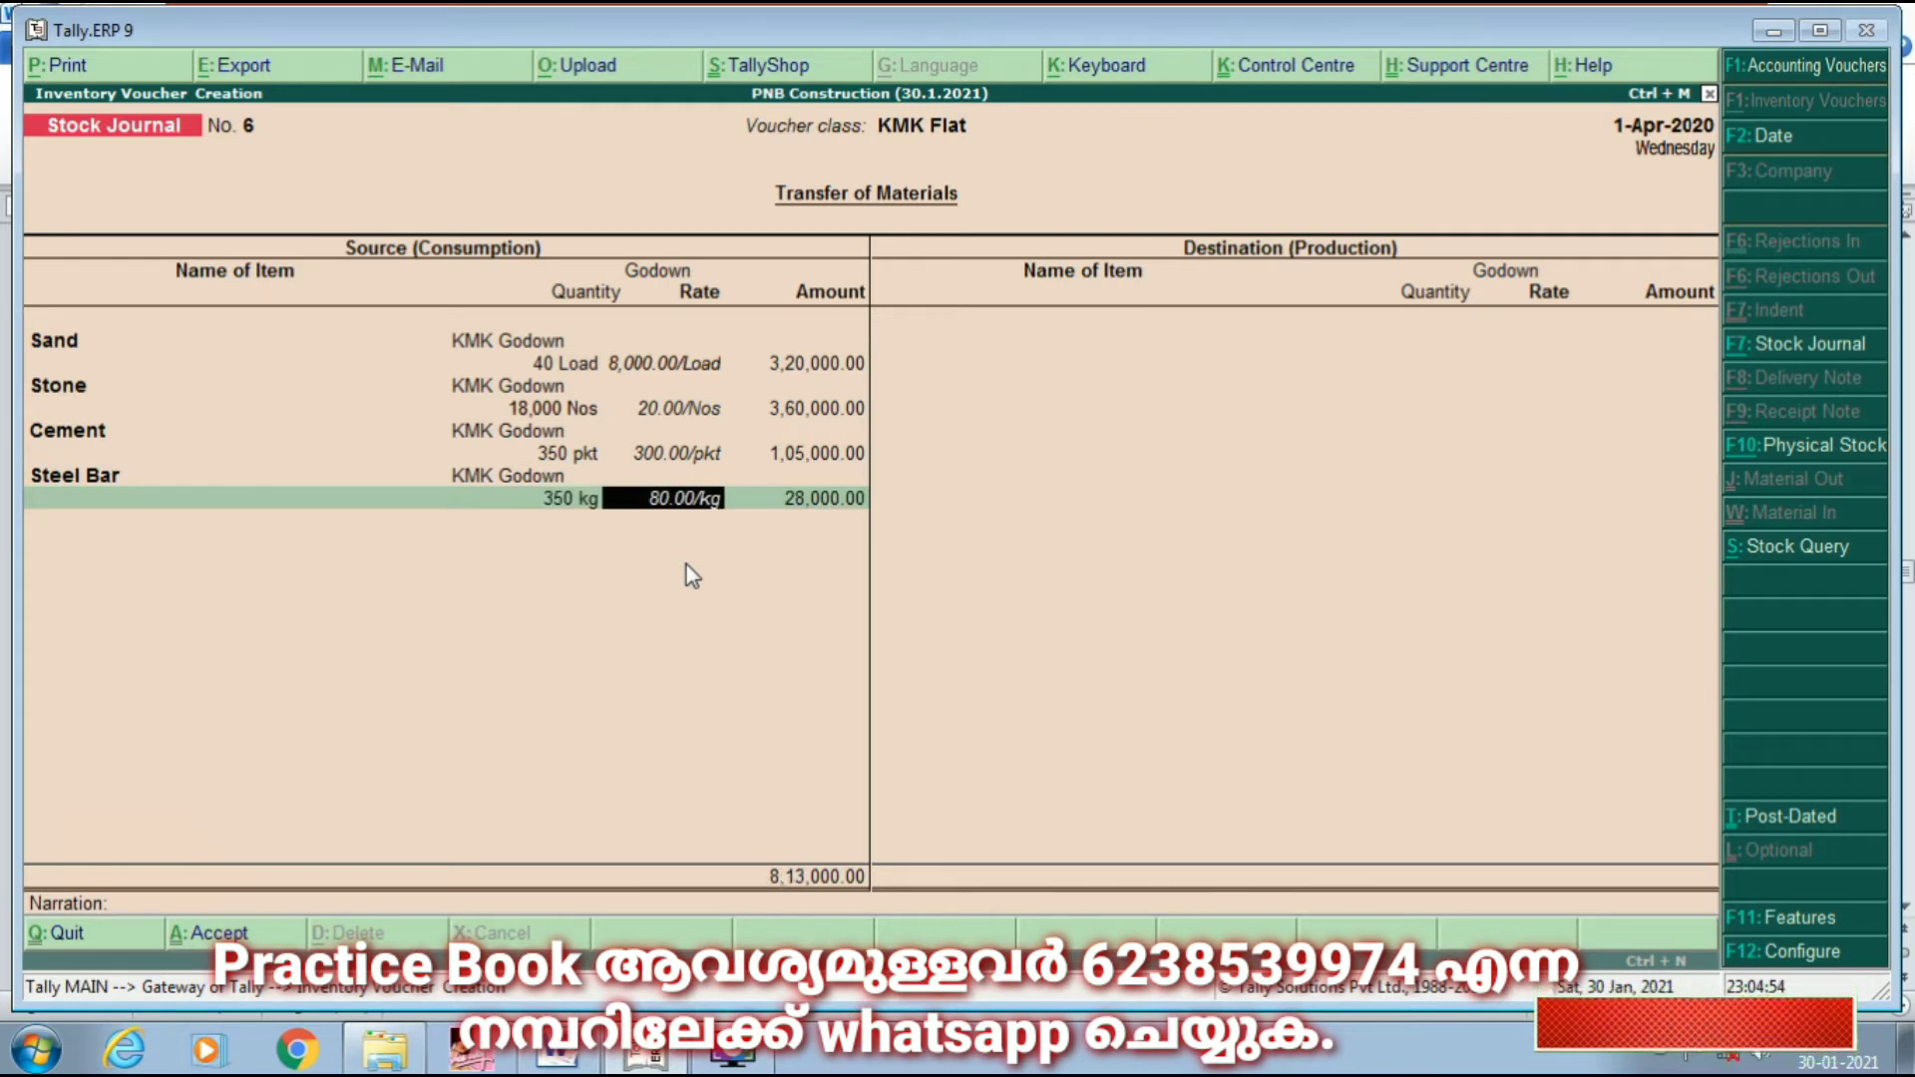
key("BackSpace")
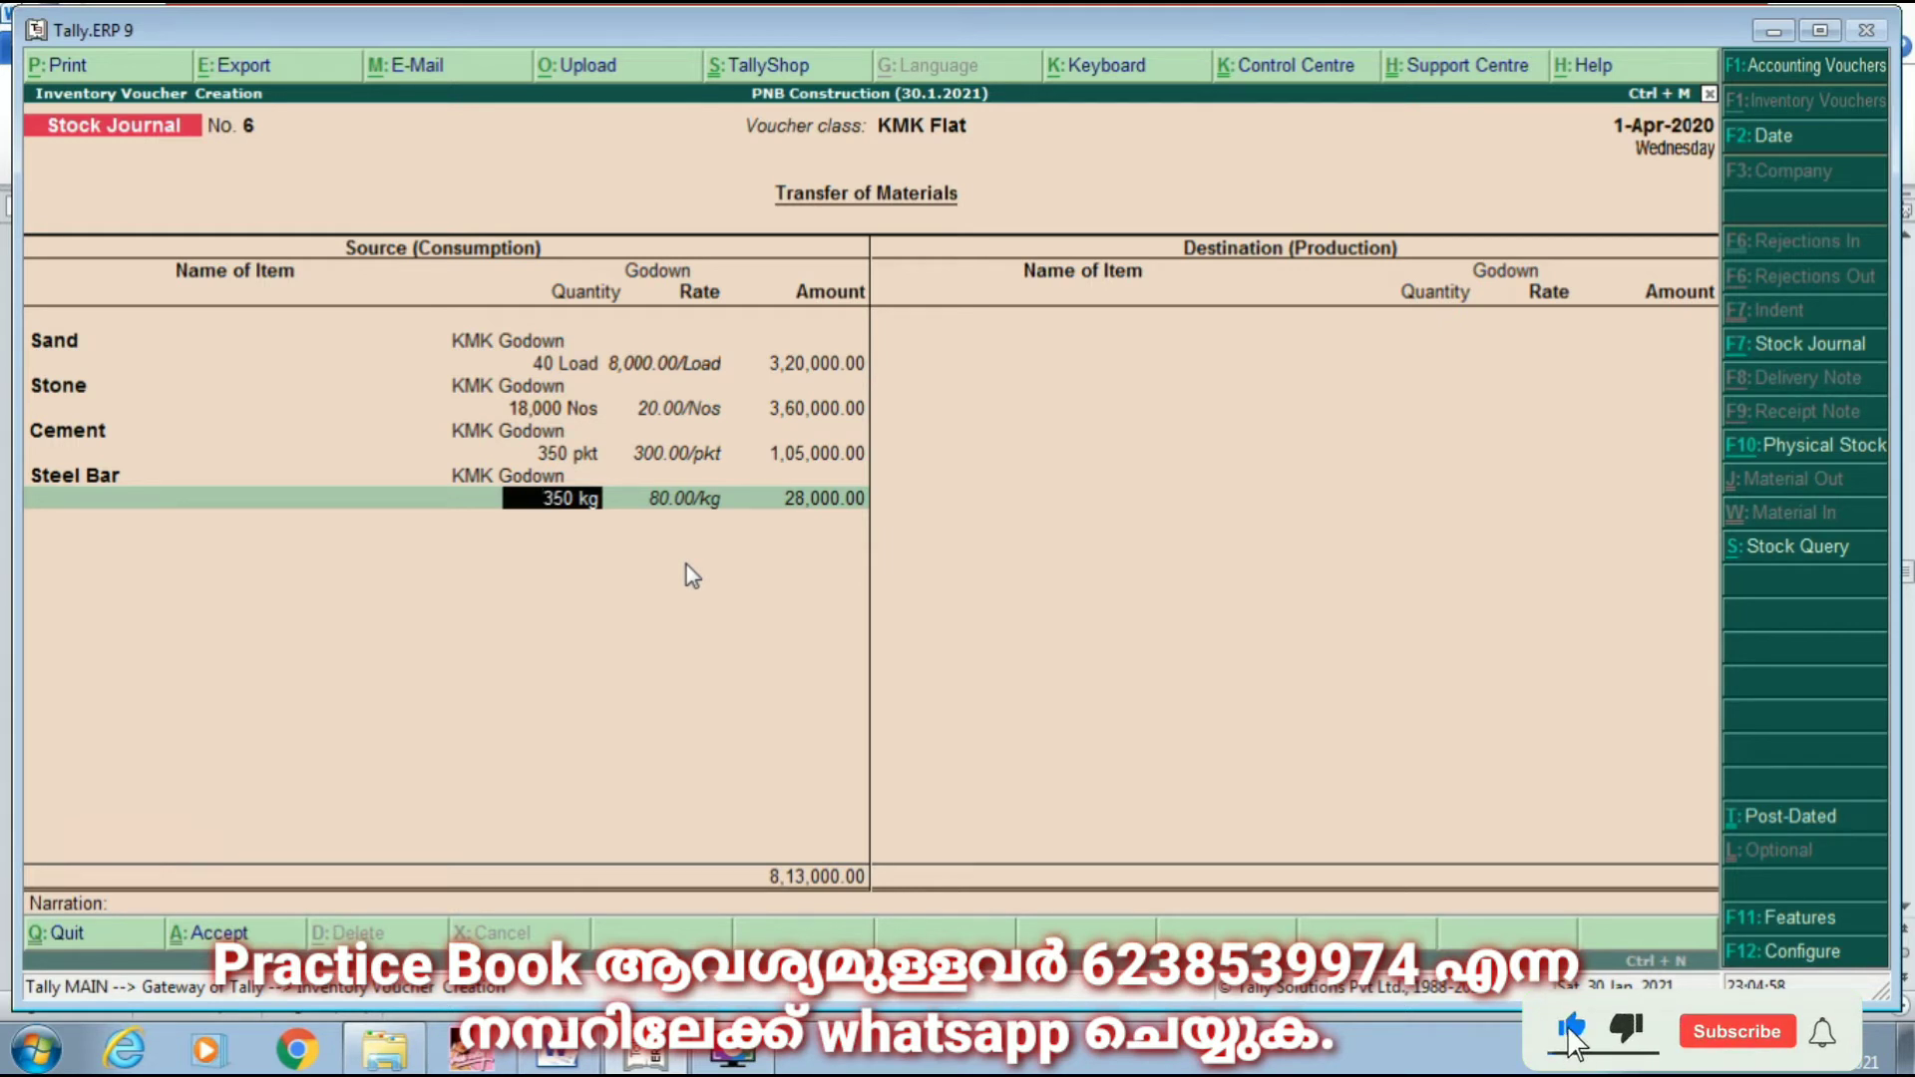
type("180")
key("Return")
key("Return")
key("Return")
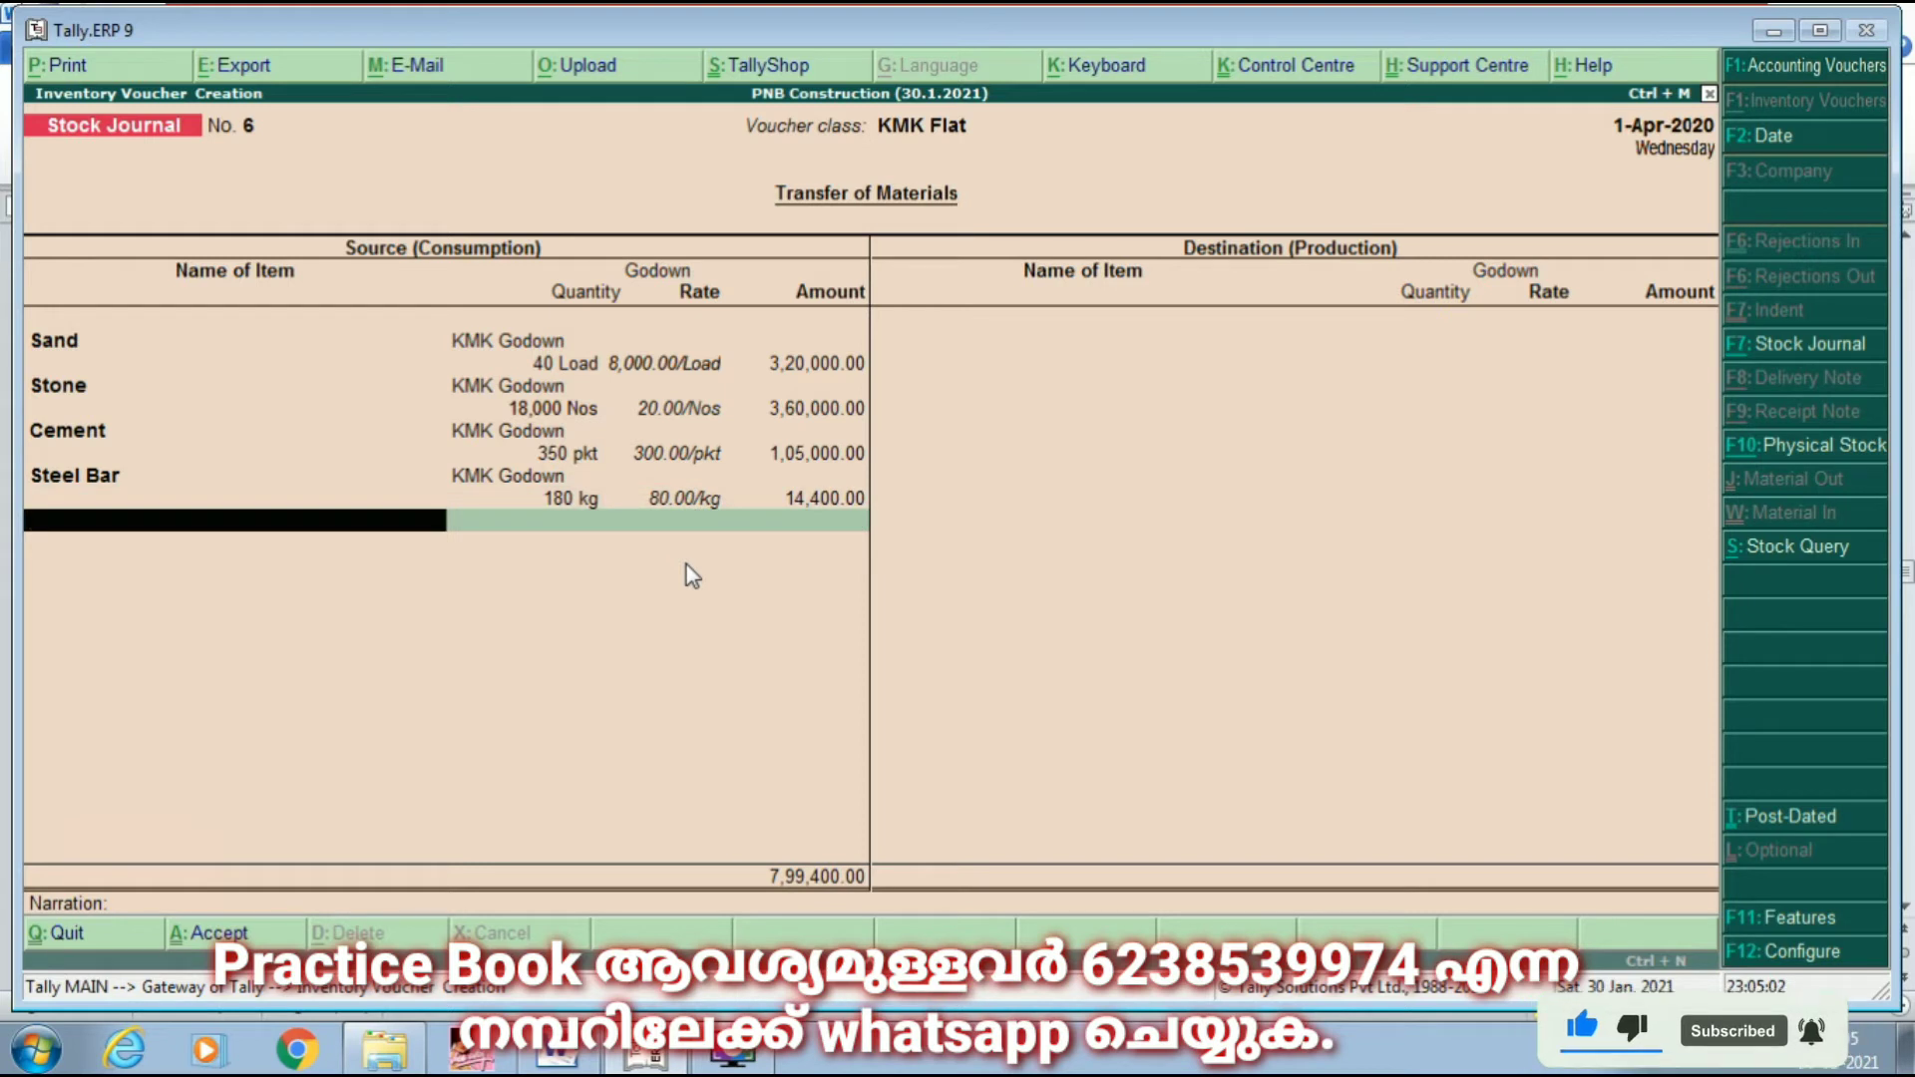
Step: Enter Bricks as a source item from KMK Godown with 5,000 Nos at 15 each
type("B")
key("Return")
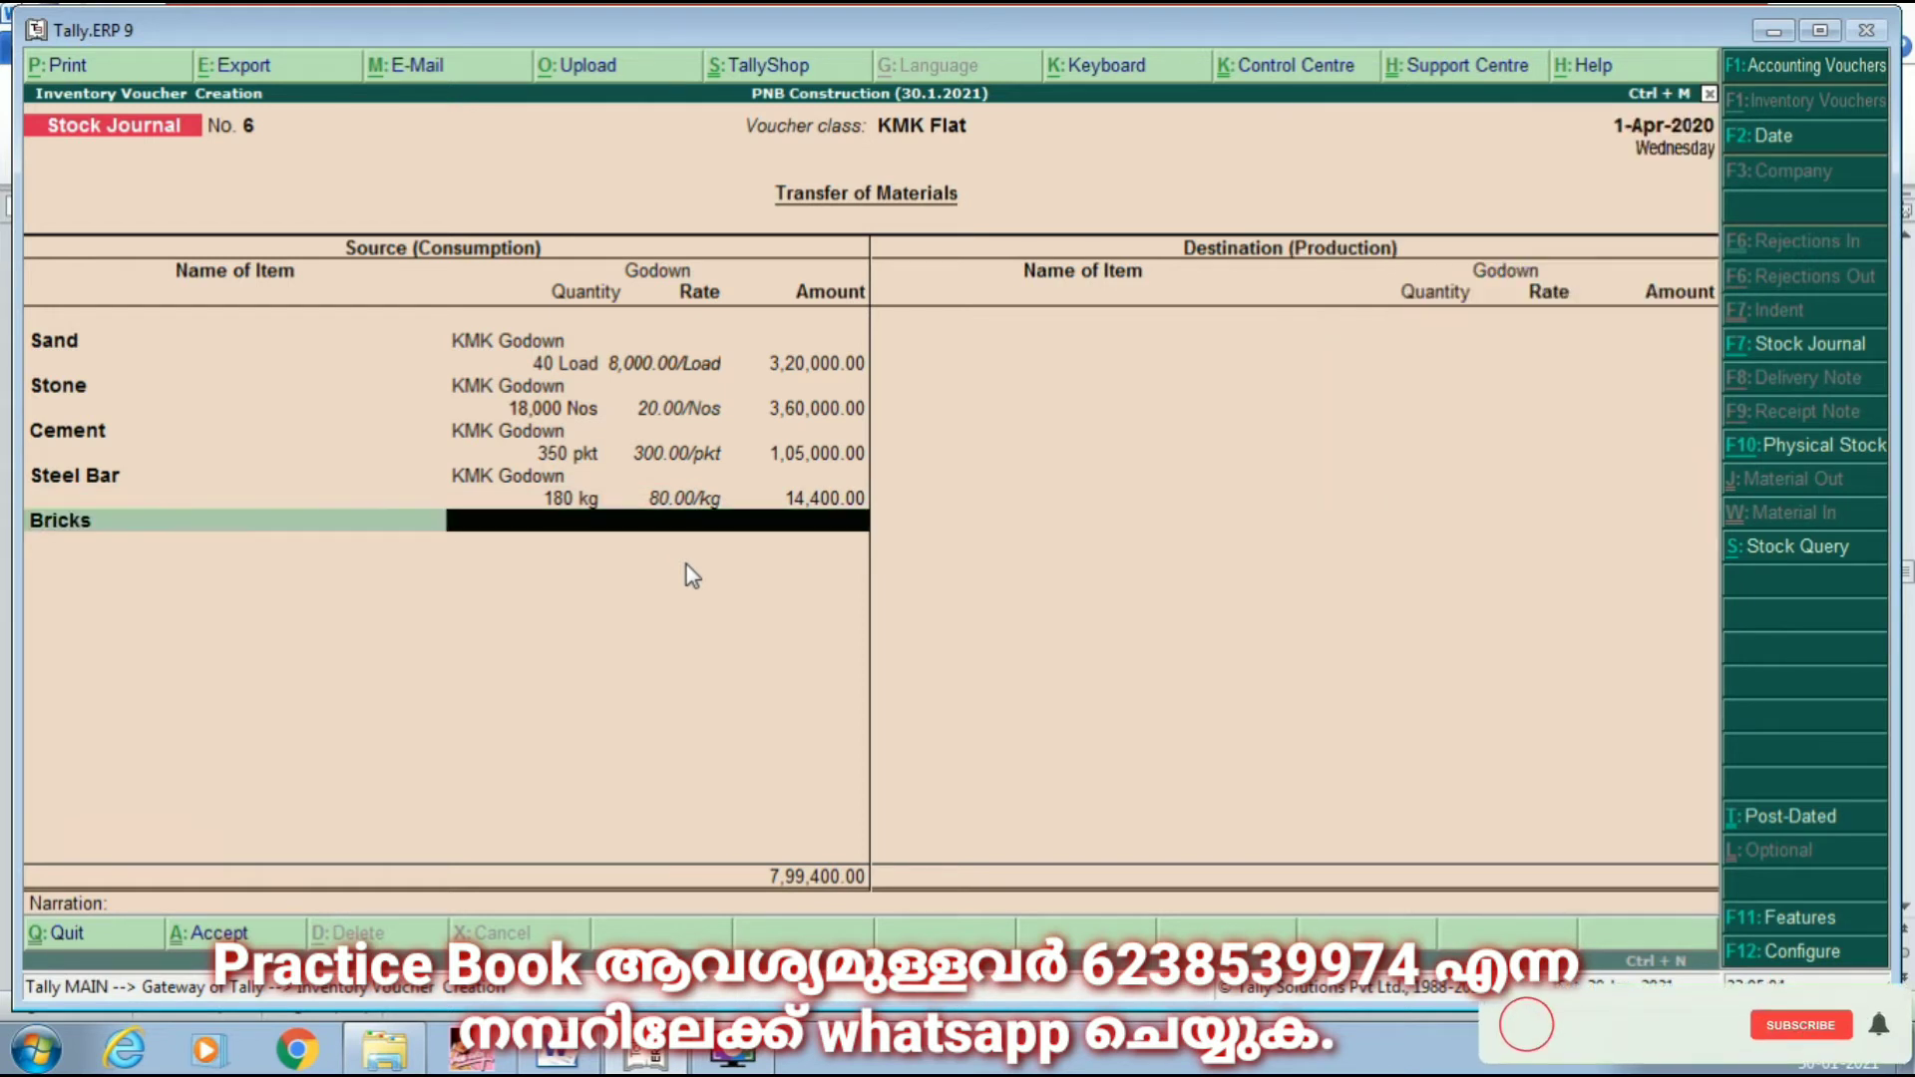
key("Return")
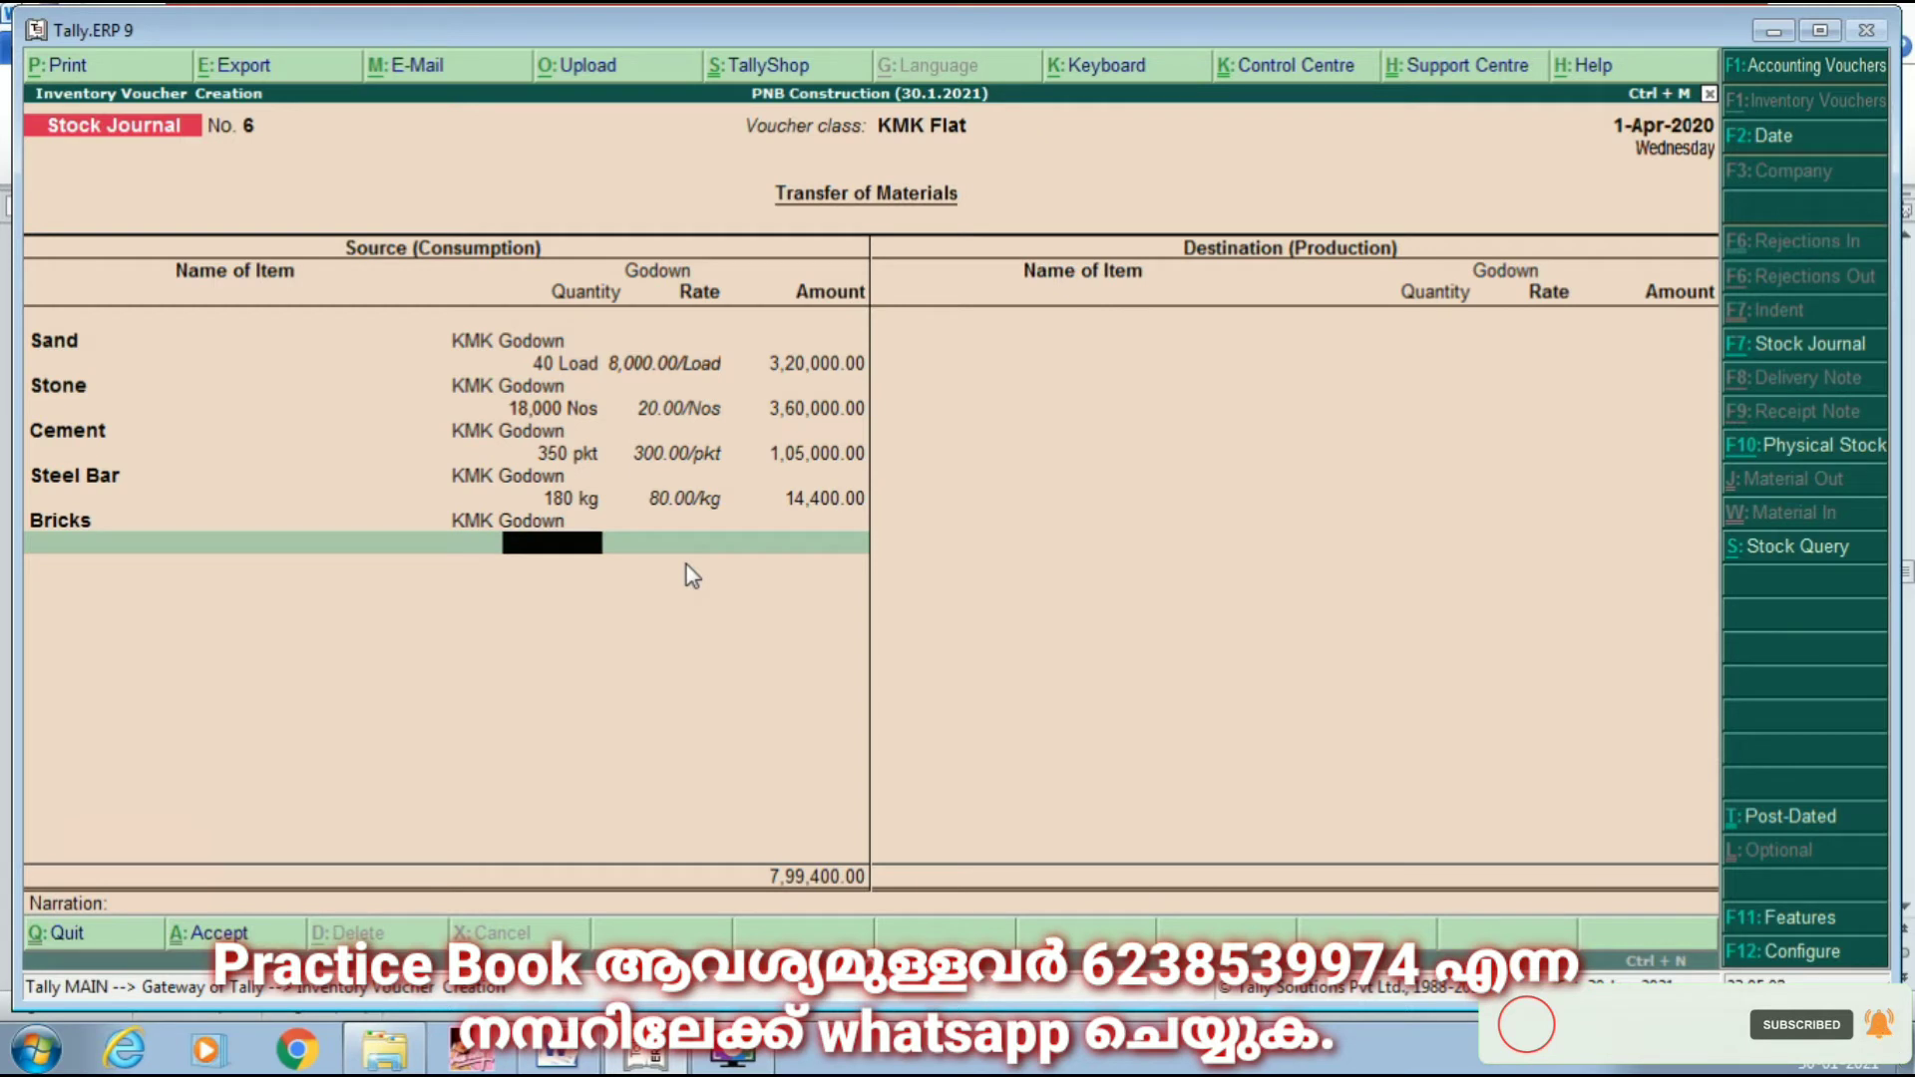
type("5000")
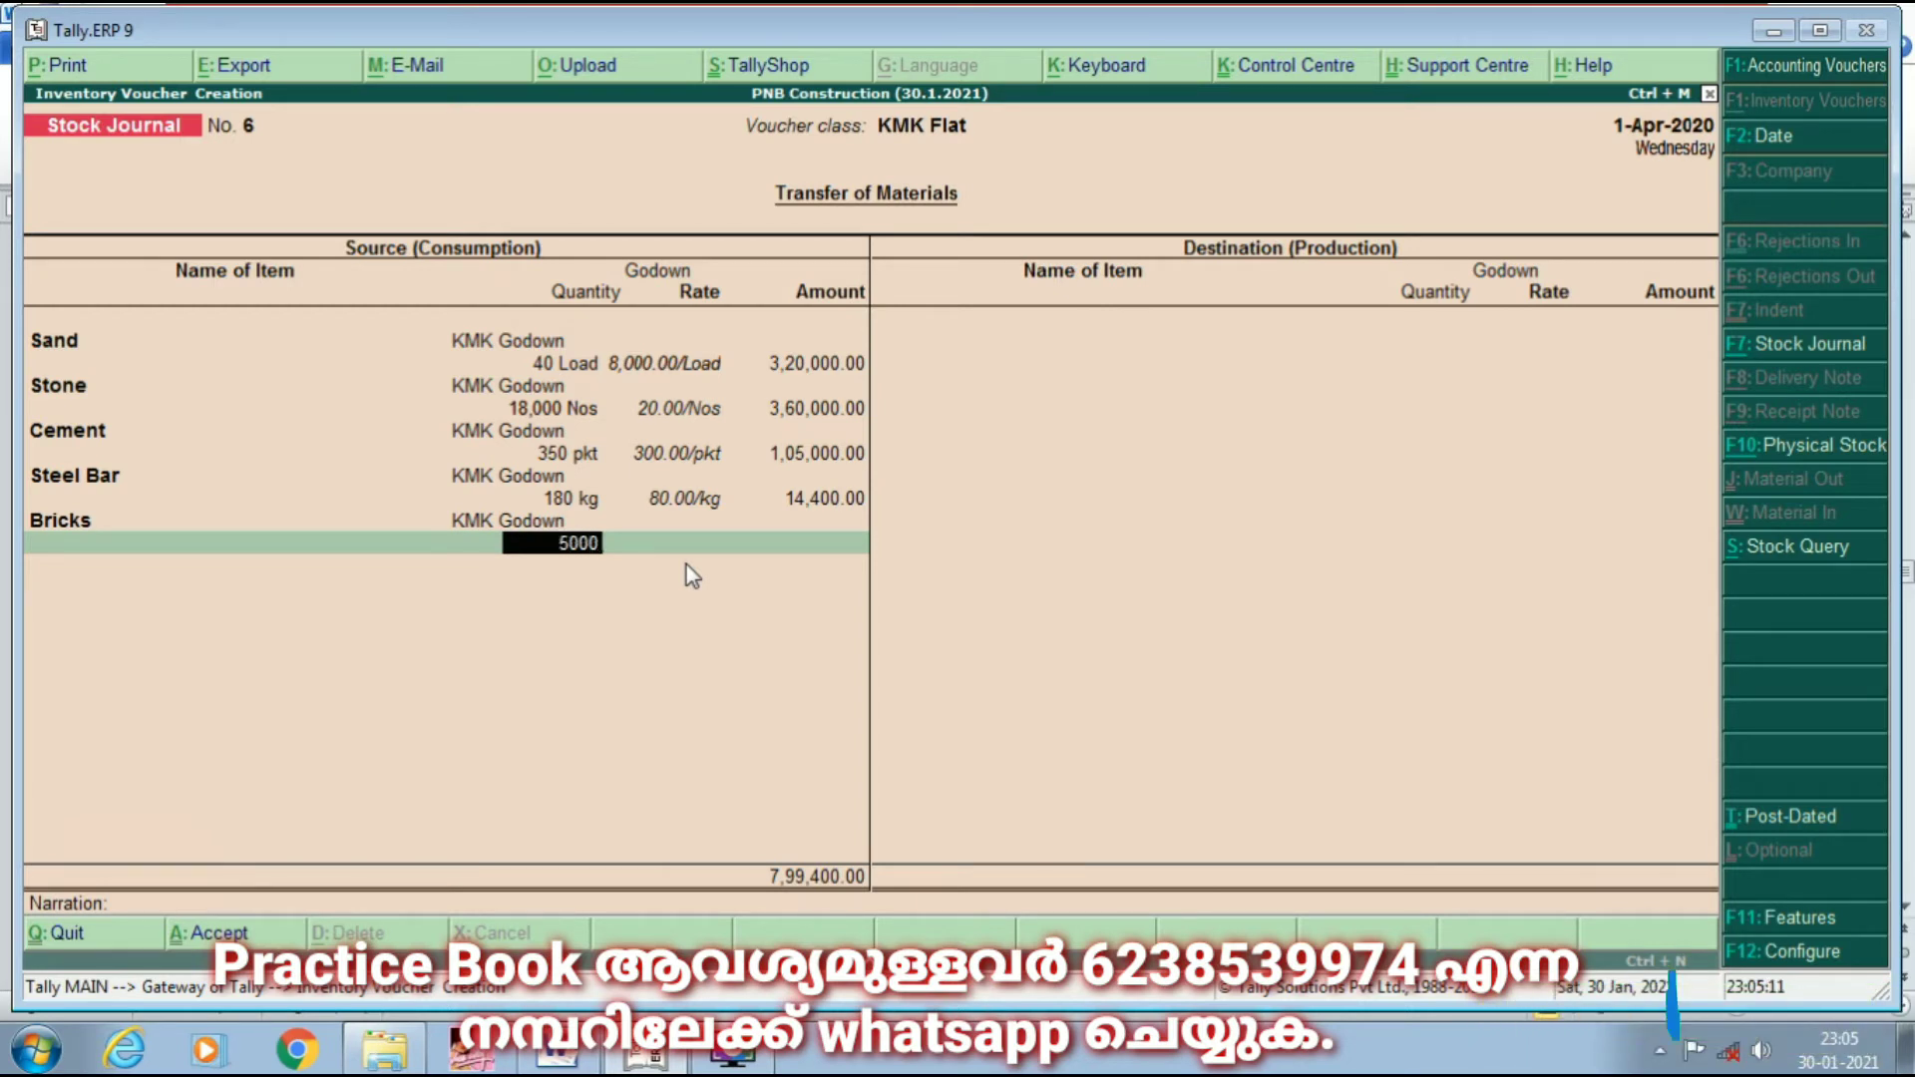
key("Return")
key("Return")
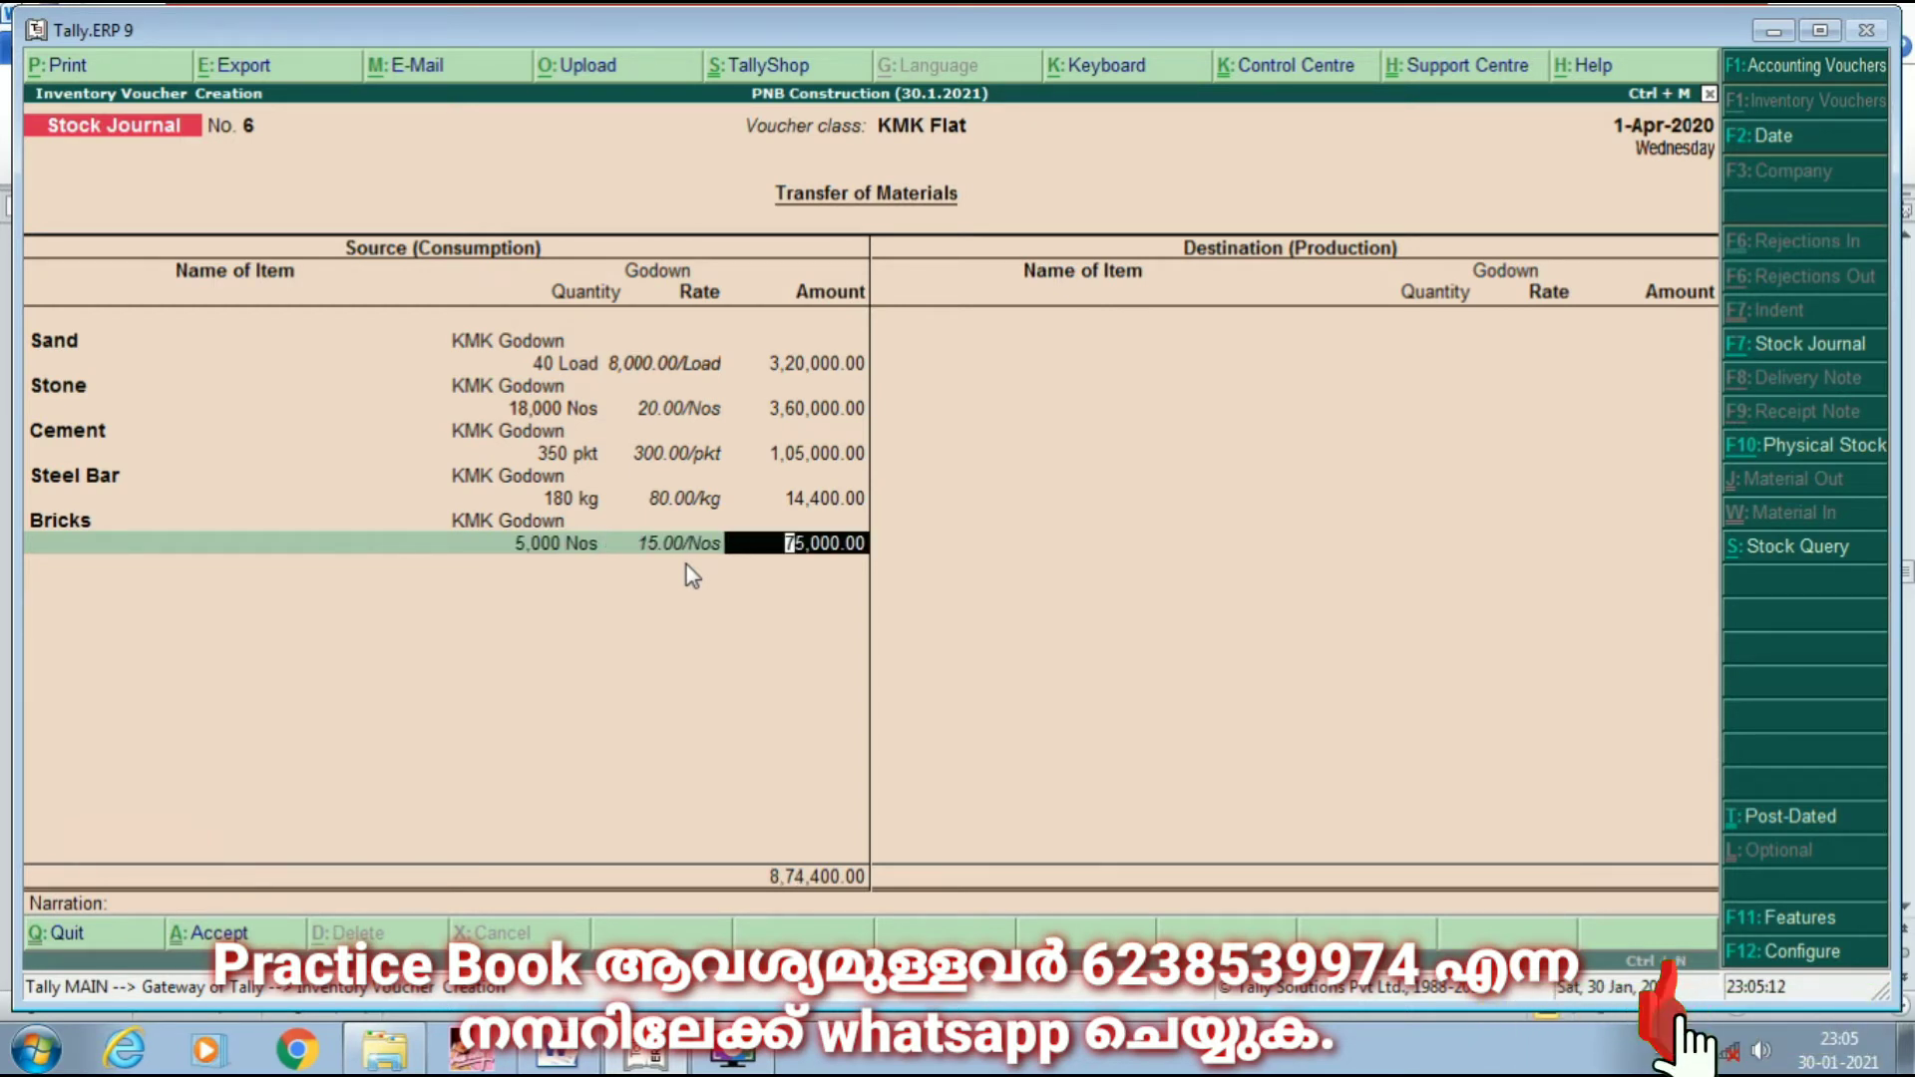
key("Return")
Step: Finish the source item list, save the KMK Flat stock journal without a narration, and return to the accounting vouchers
key("Return")
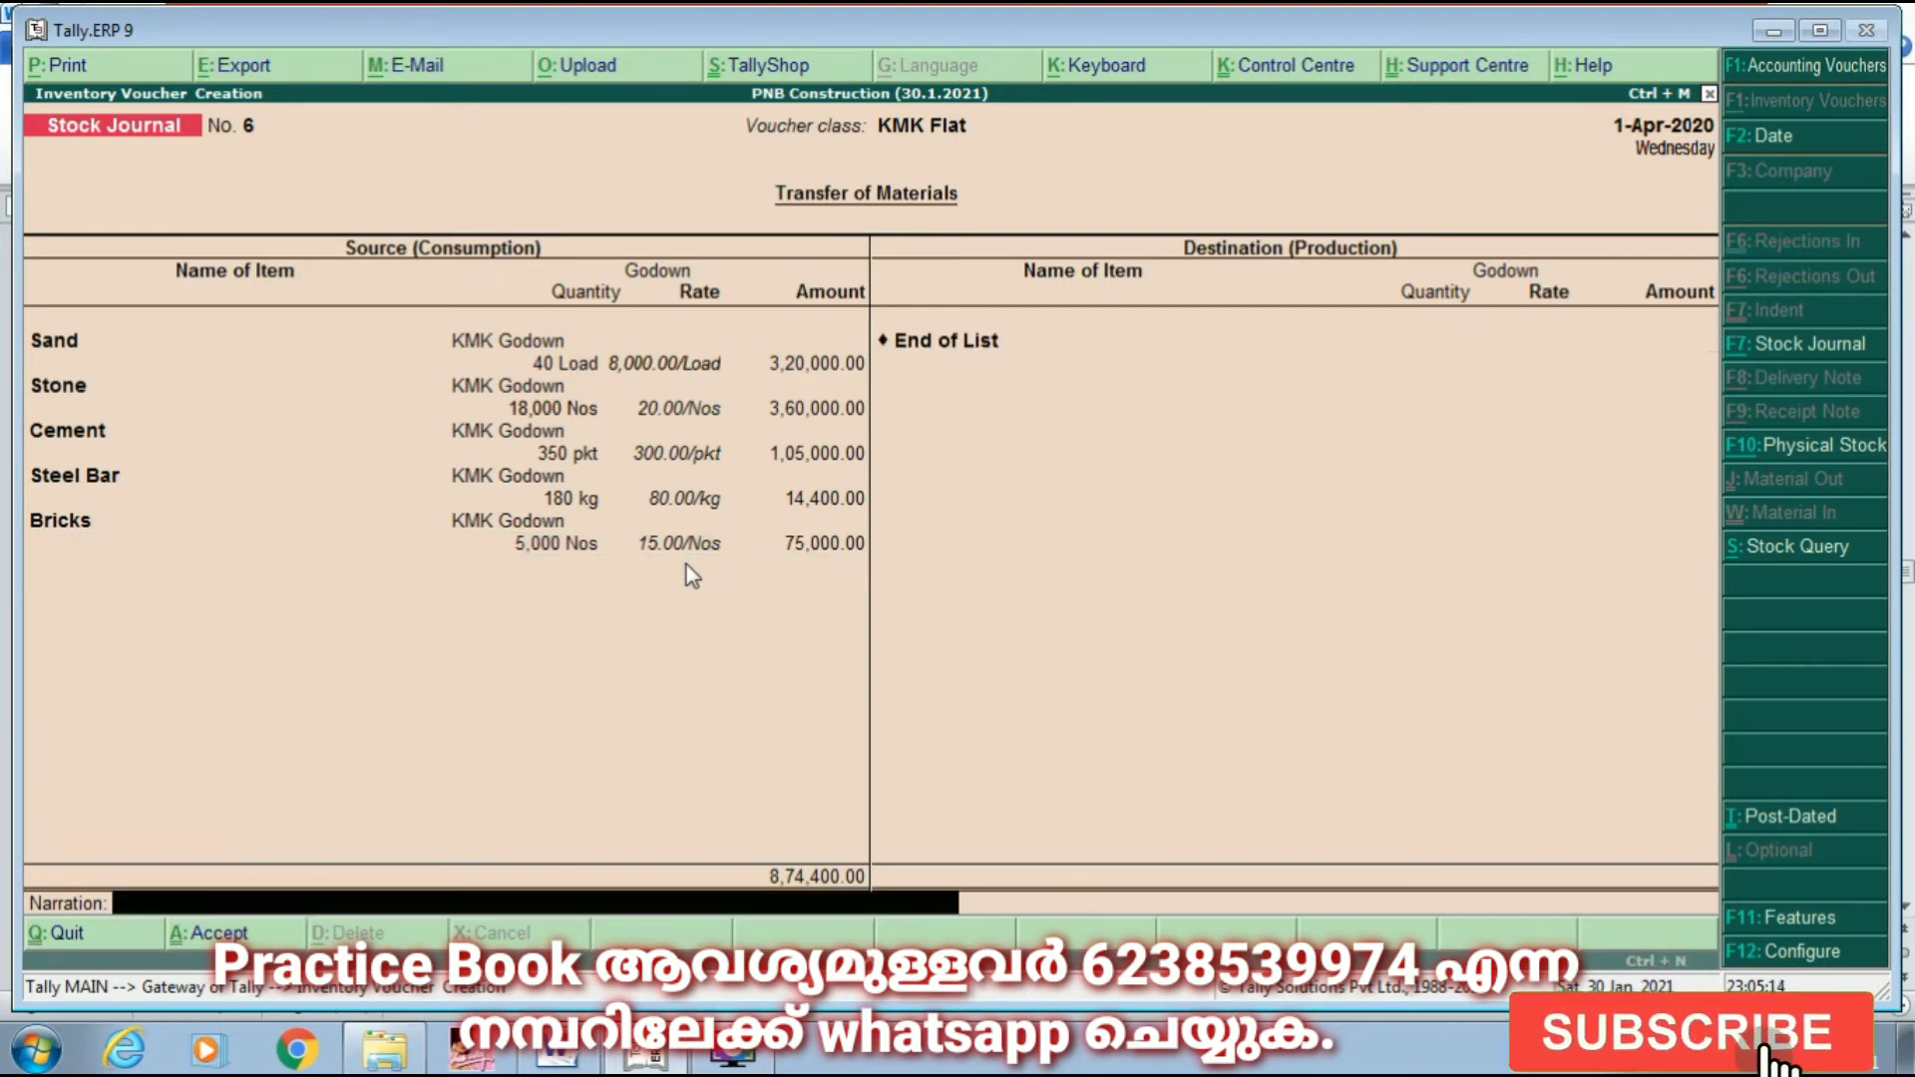
key("Return")
key("Return")
key("F1")
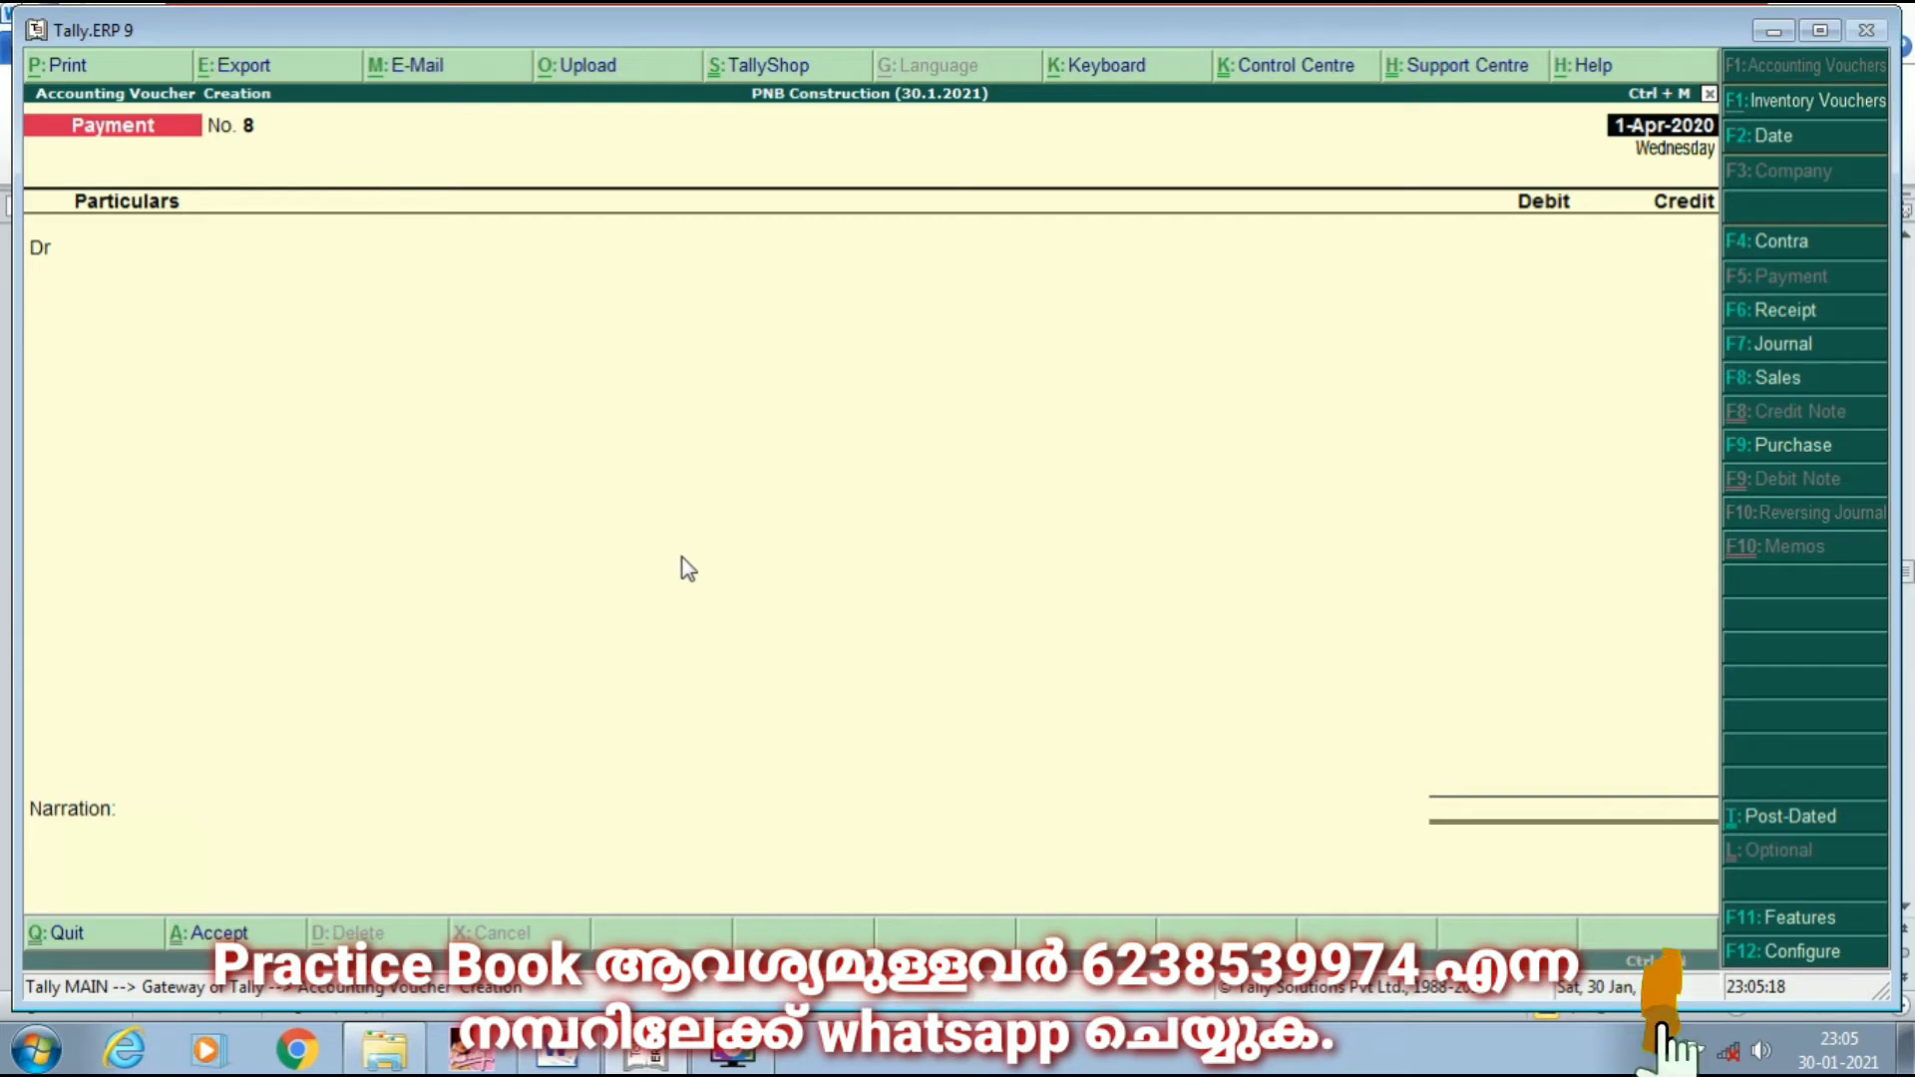
Step: Switch to the exercise document in Word and read the transaction that follows the flats' material consumption table
key("alt+Tab")
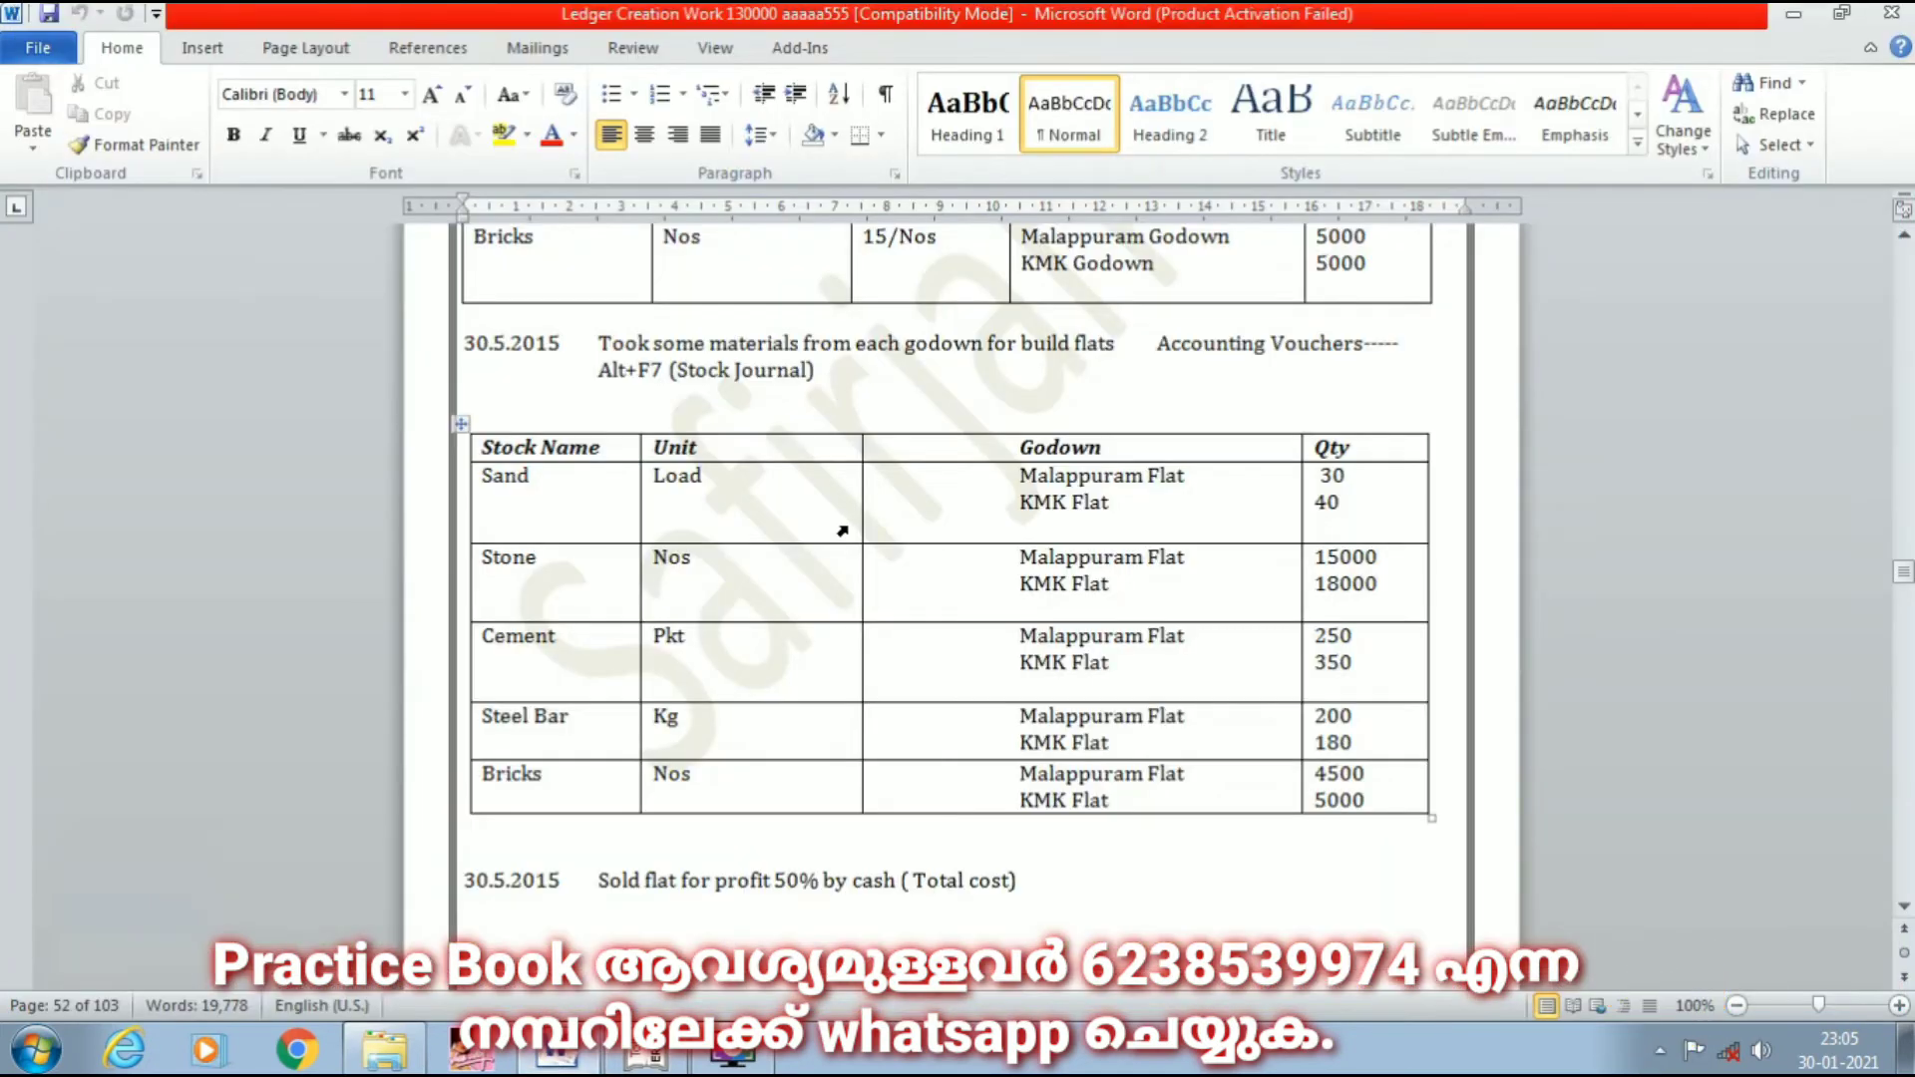
scroll(840, 531, "down", 3)
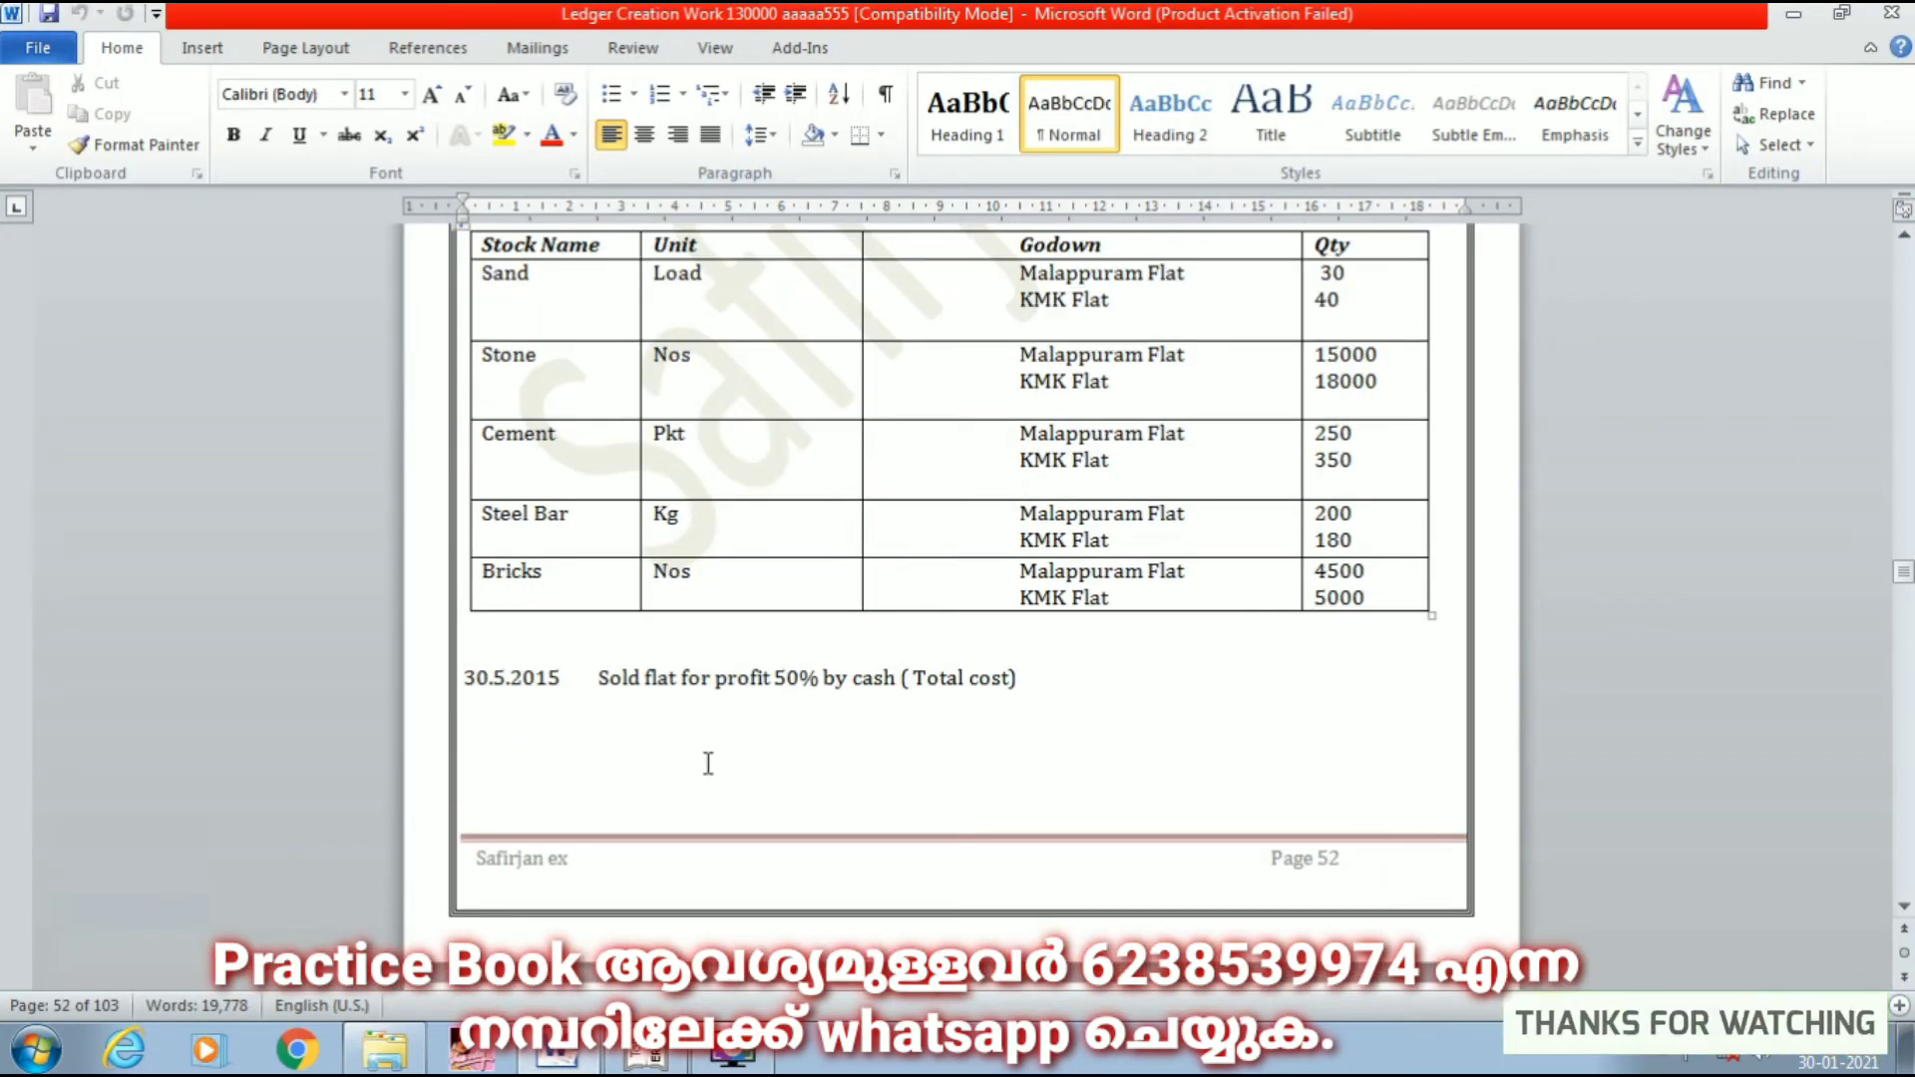
scroll(1142, 642, "up", 3)
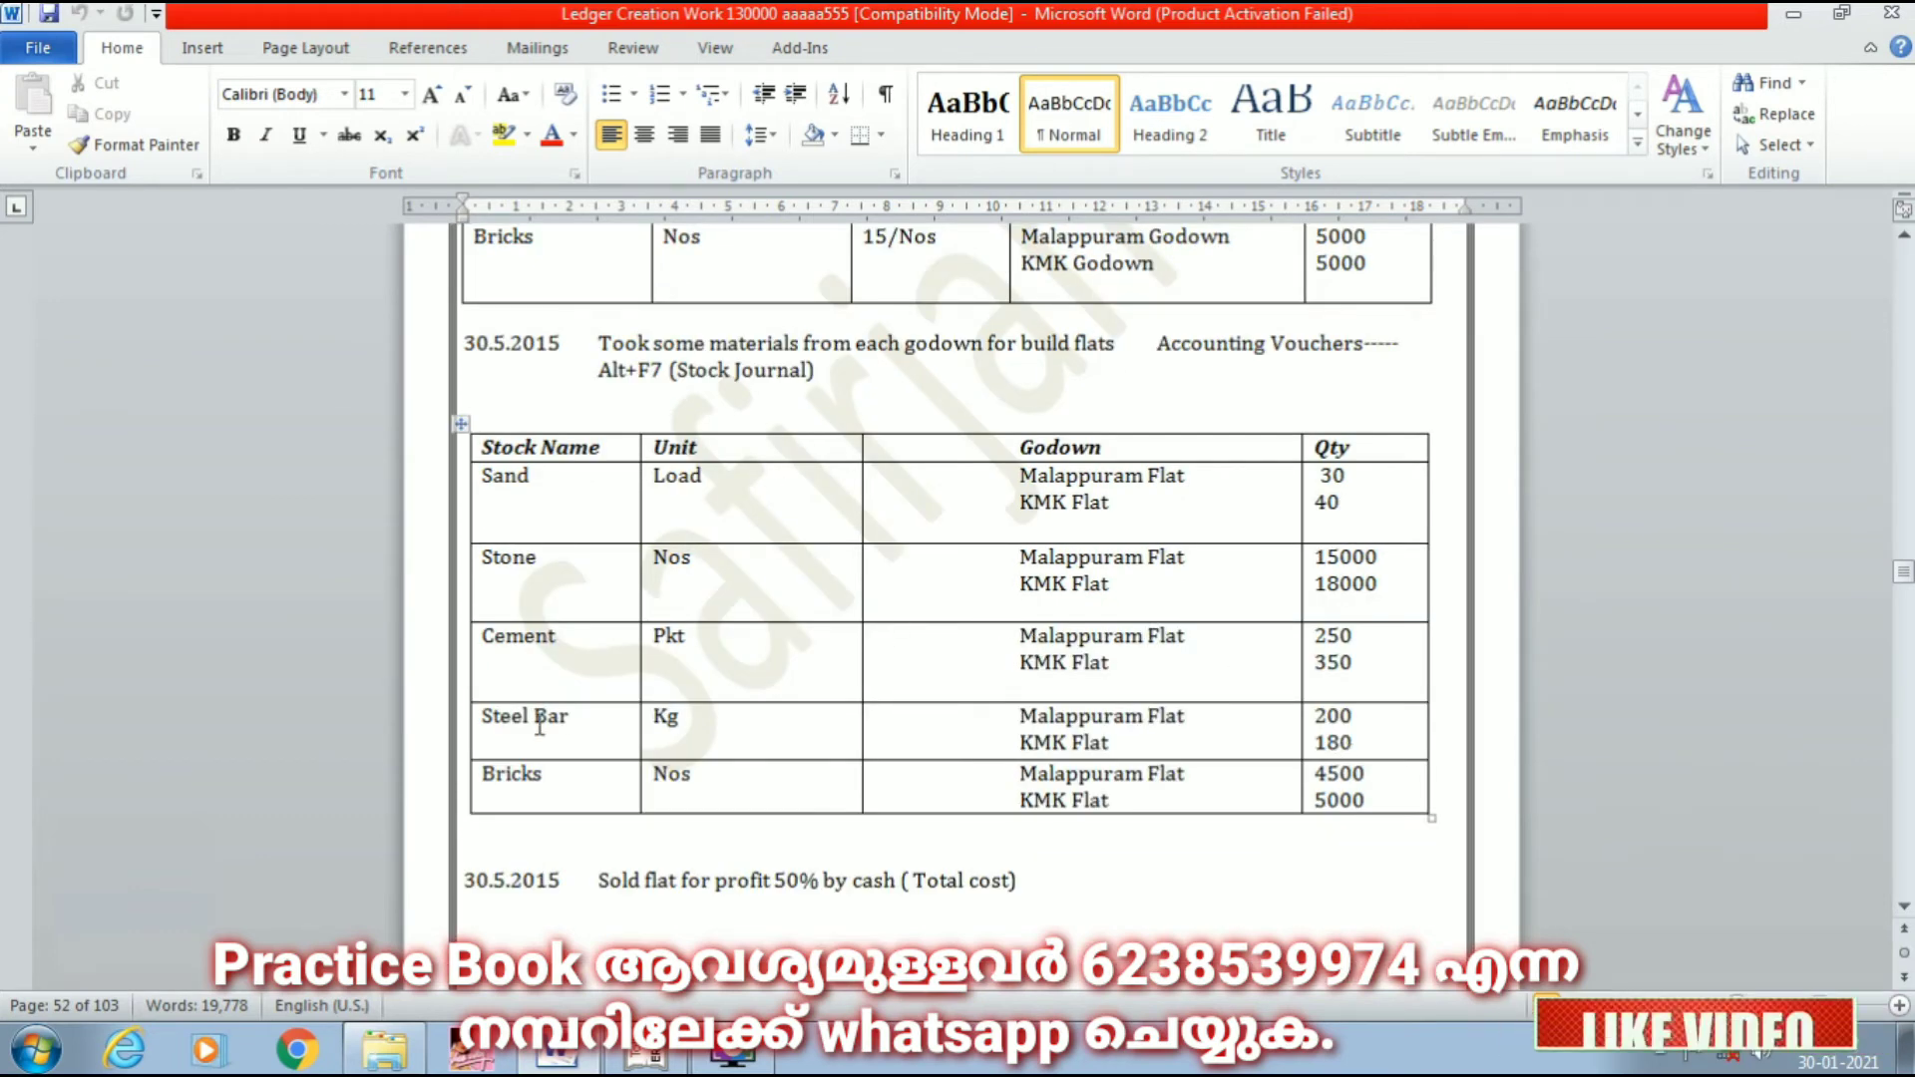
scroll(851, 668, "down", 3)
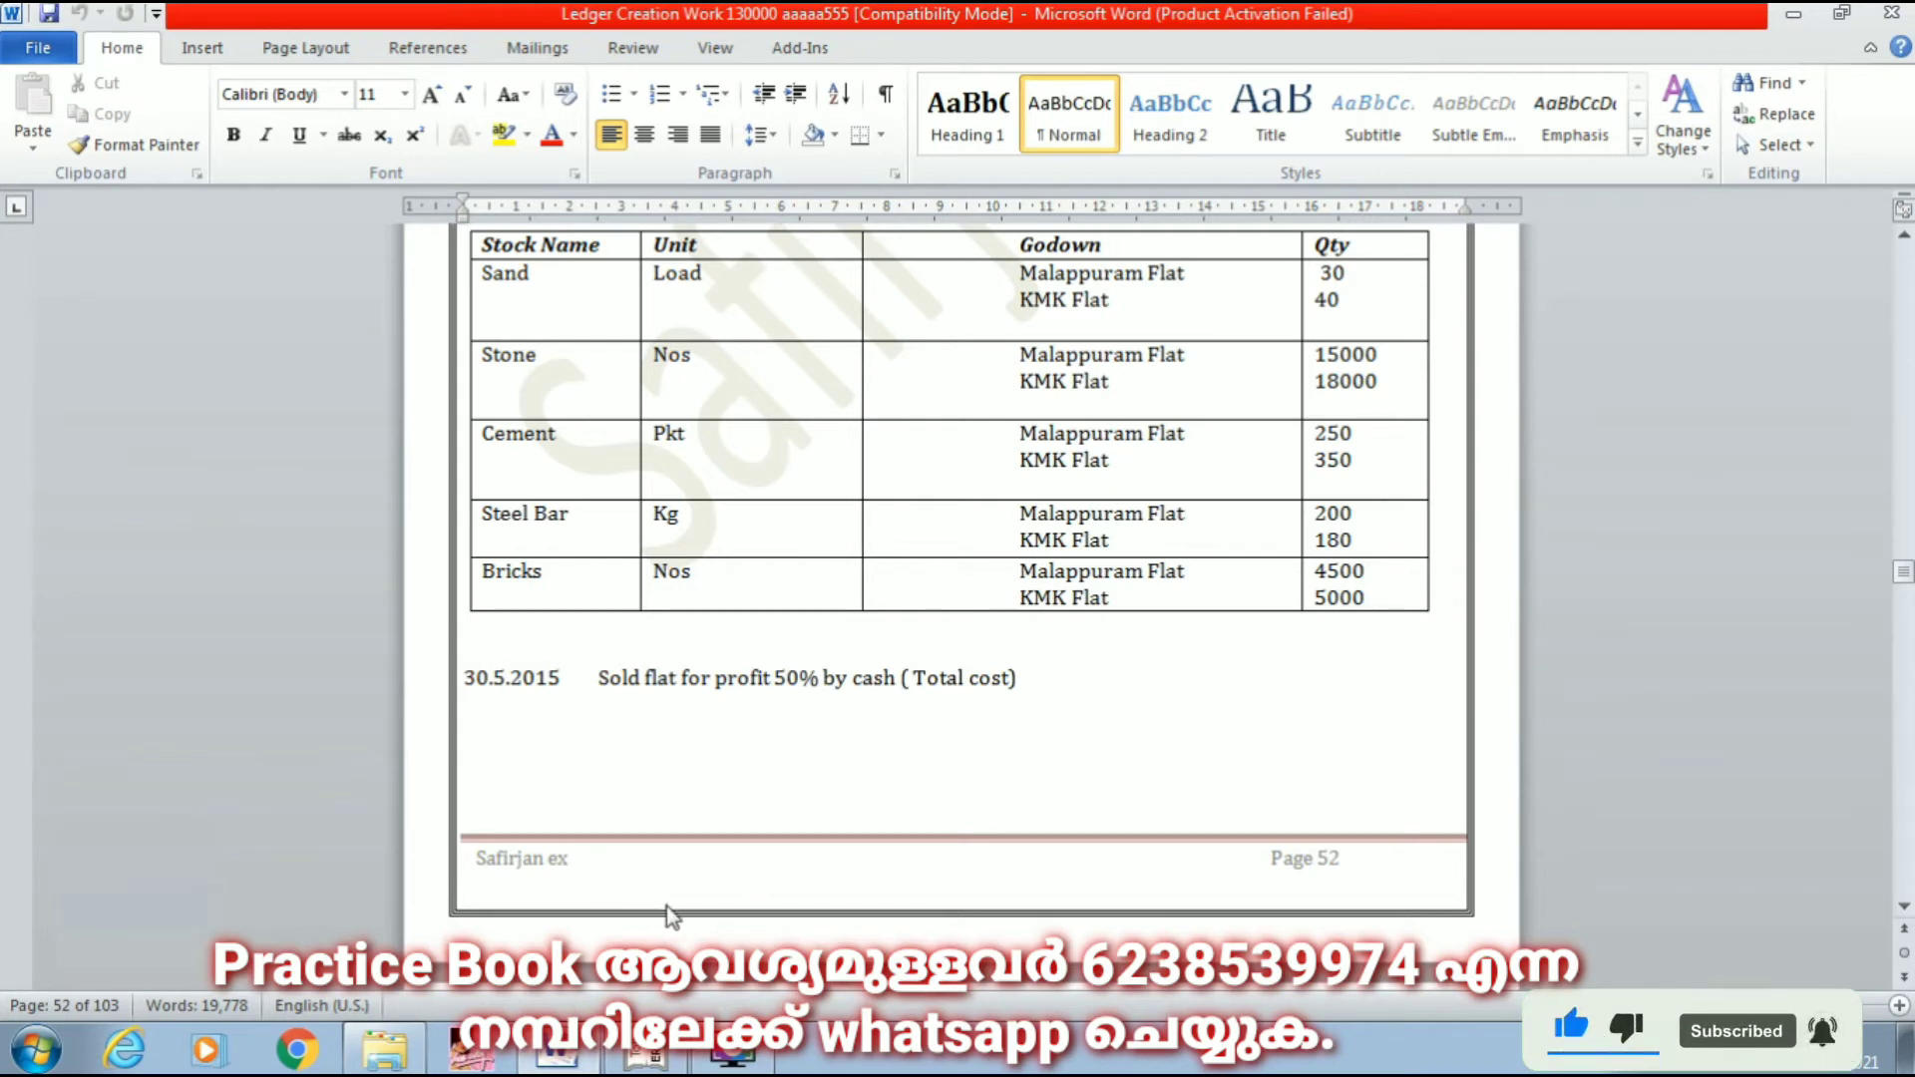
Step: Switch back to Tally.ERP 9, leave the blank payment voucher and open the Display reports
left_click(640, 1056)
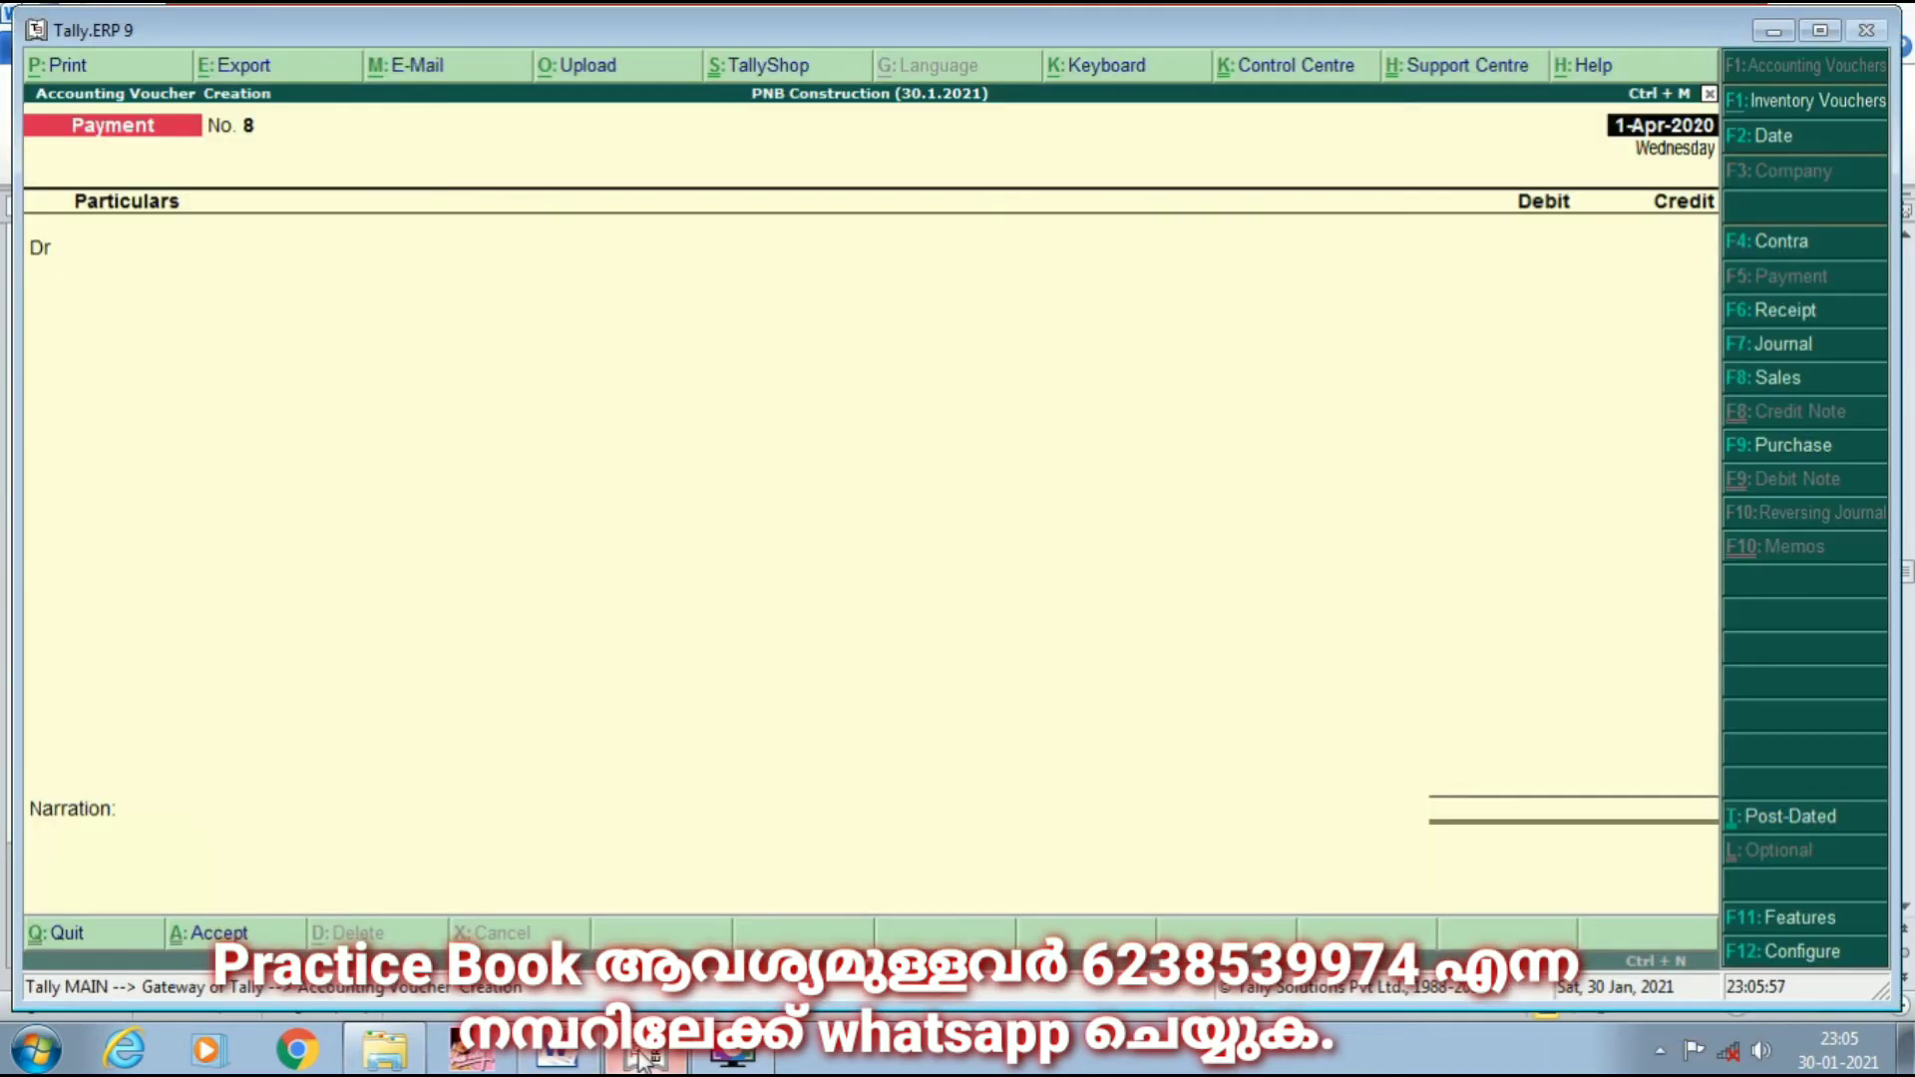
key("Escape")
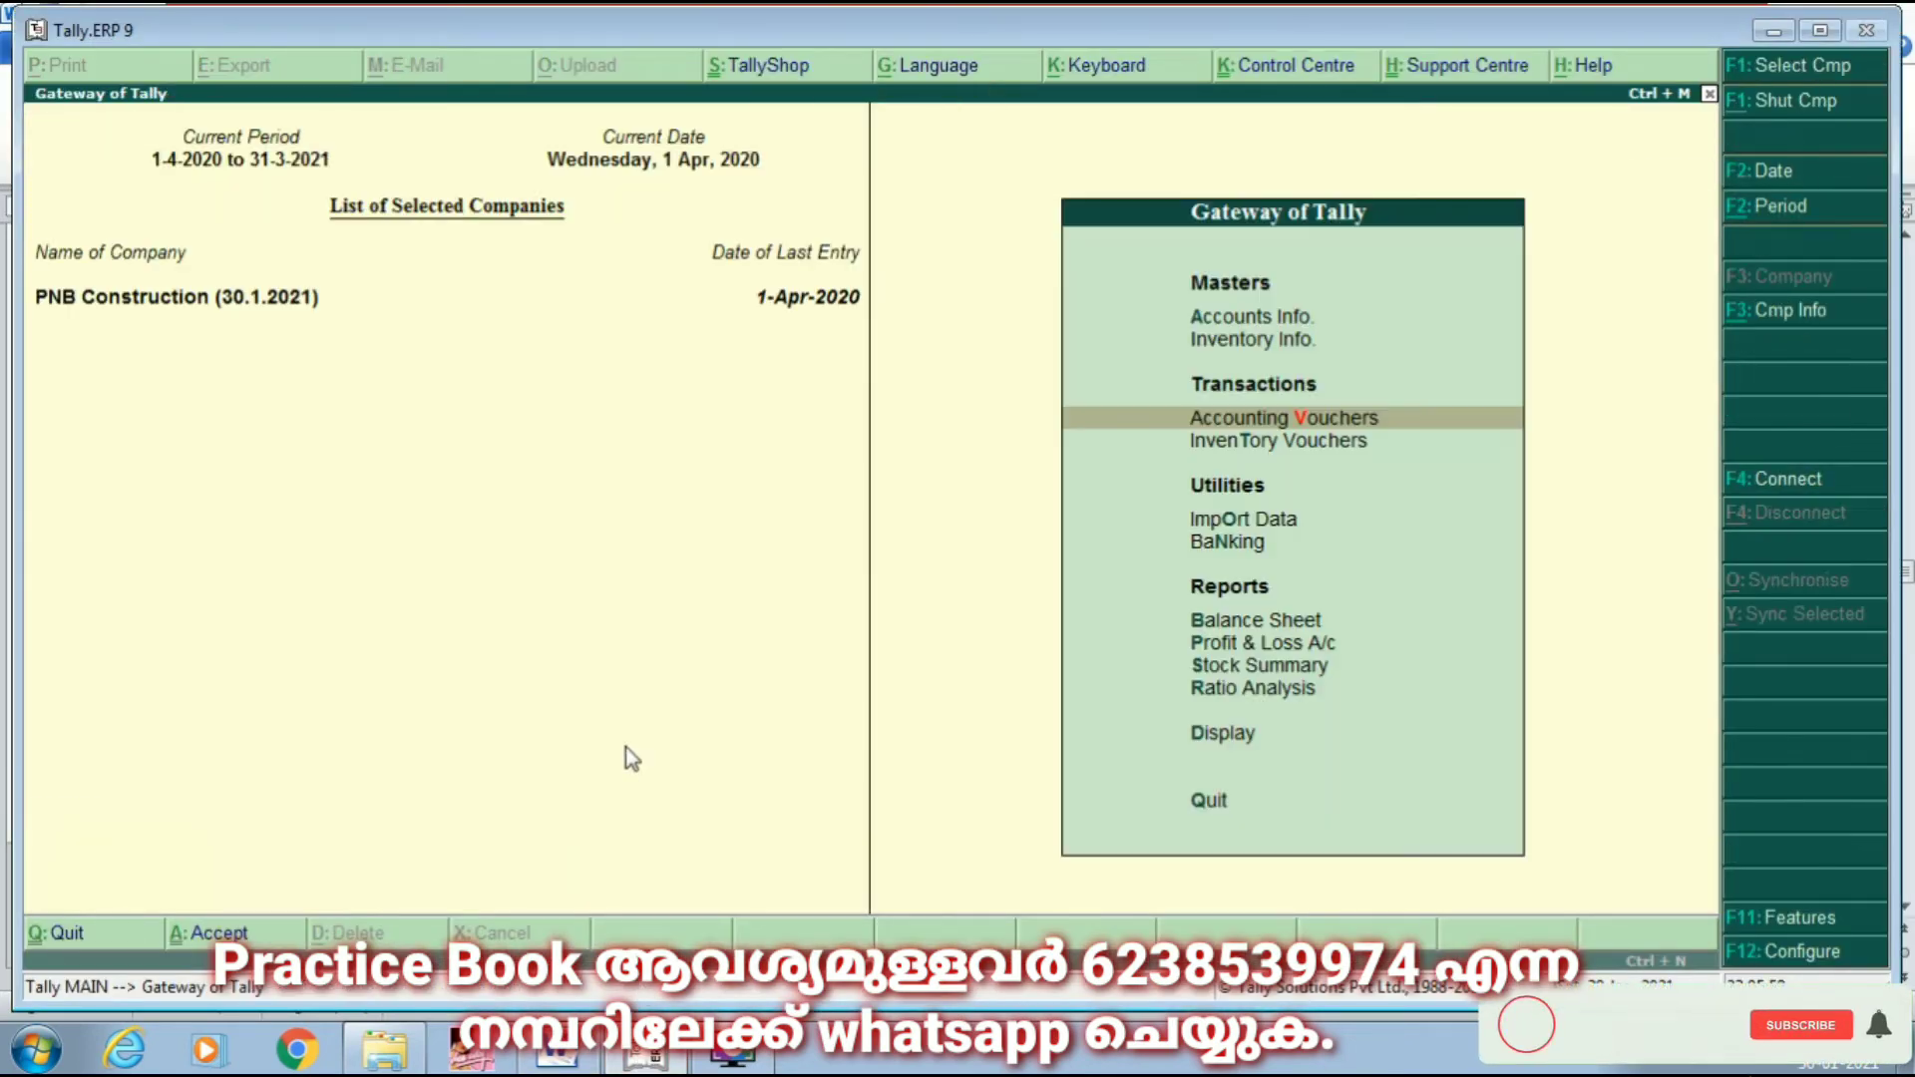
key("Down")
key("Down")
key("Down")
key("Down")
key("Down")
key("Down")
key("Down")
key("Down")
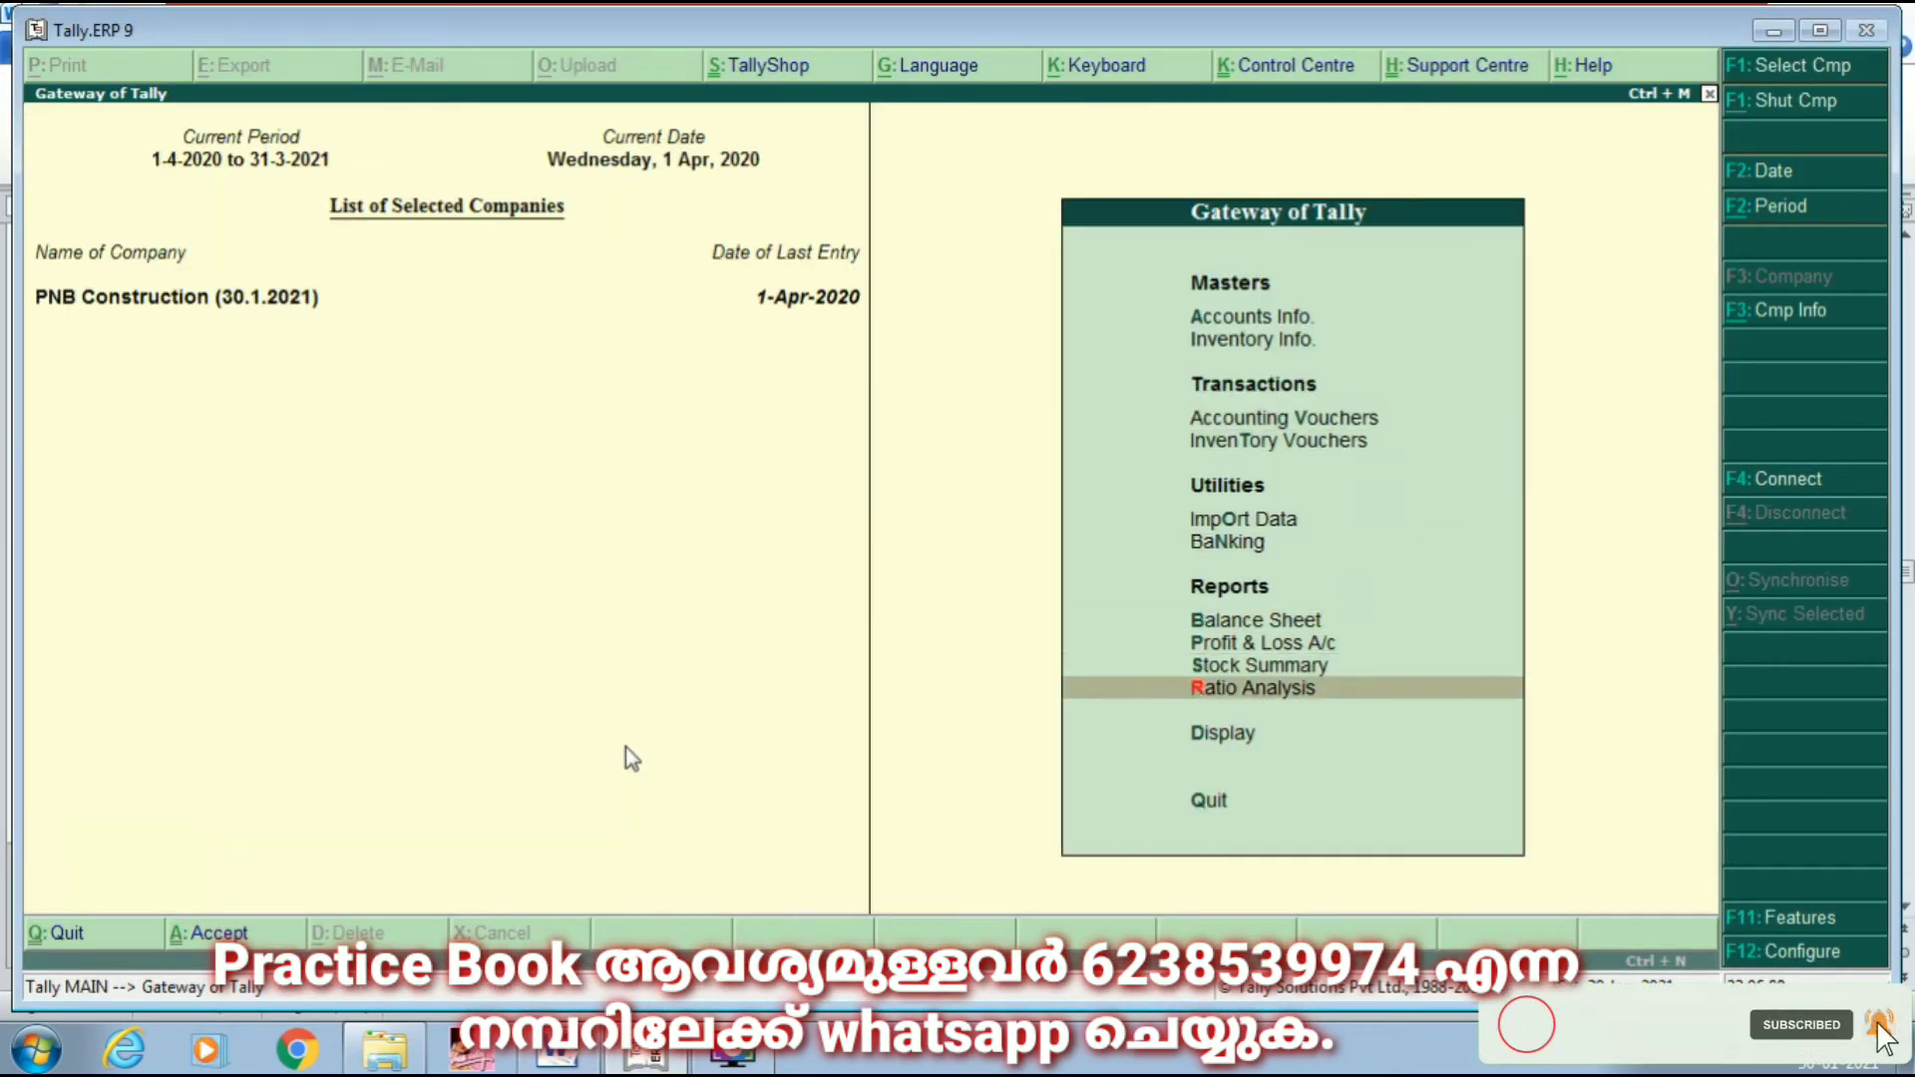
key("Return")
Step: Open the Job Work Analysis for KMK Flat from the Statements of Accounts
key("Down")
key("Down")
key("Down")
key("Down")
key("Down")
key("Down")
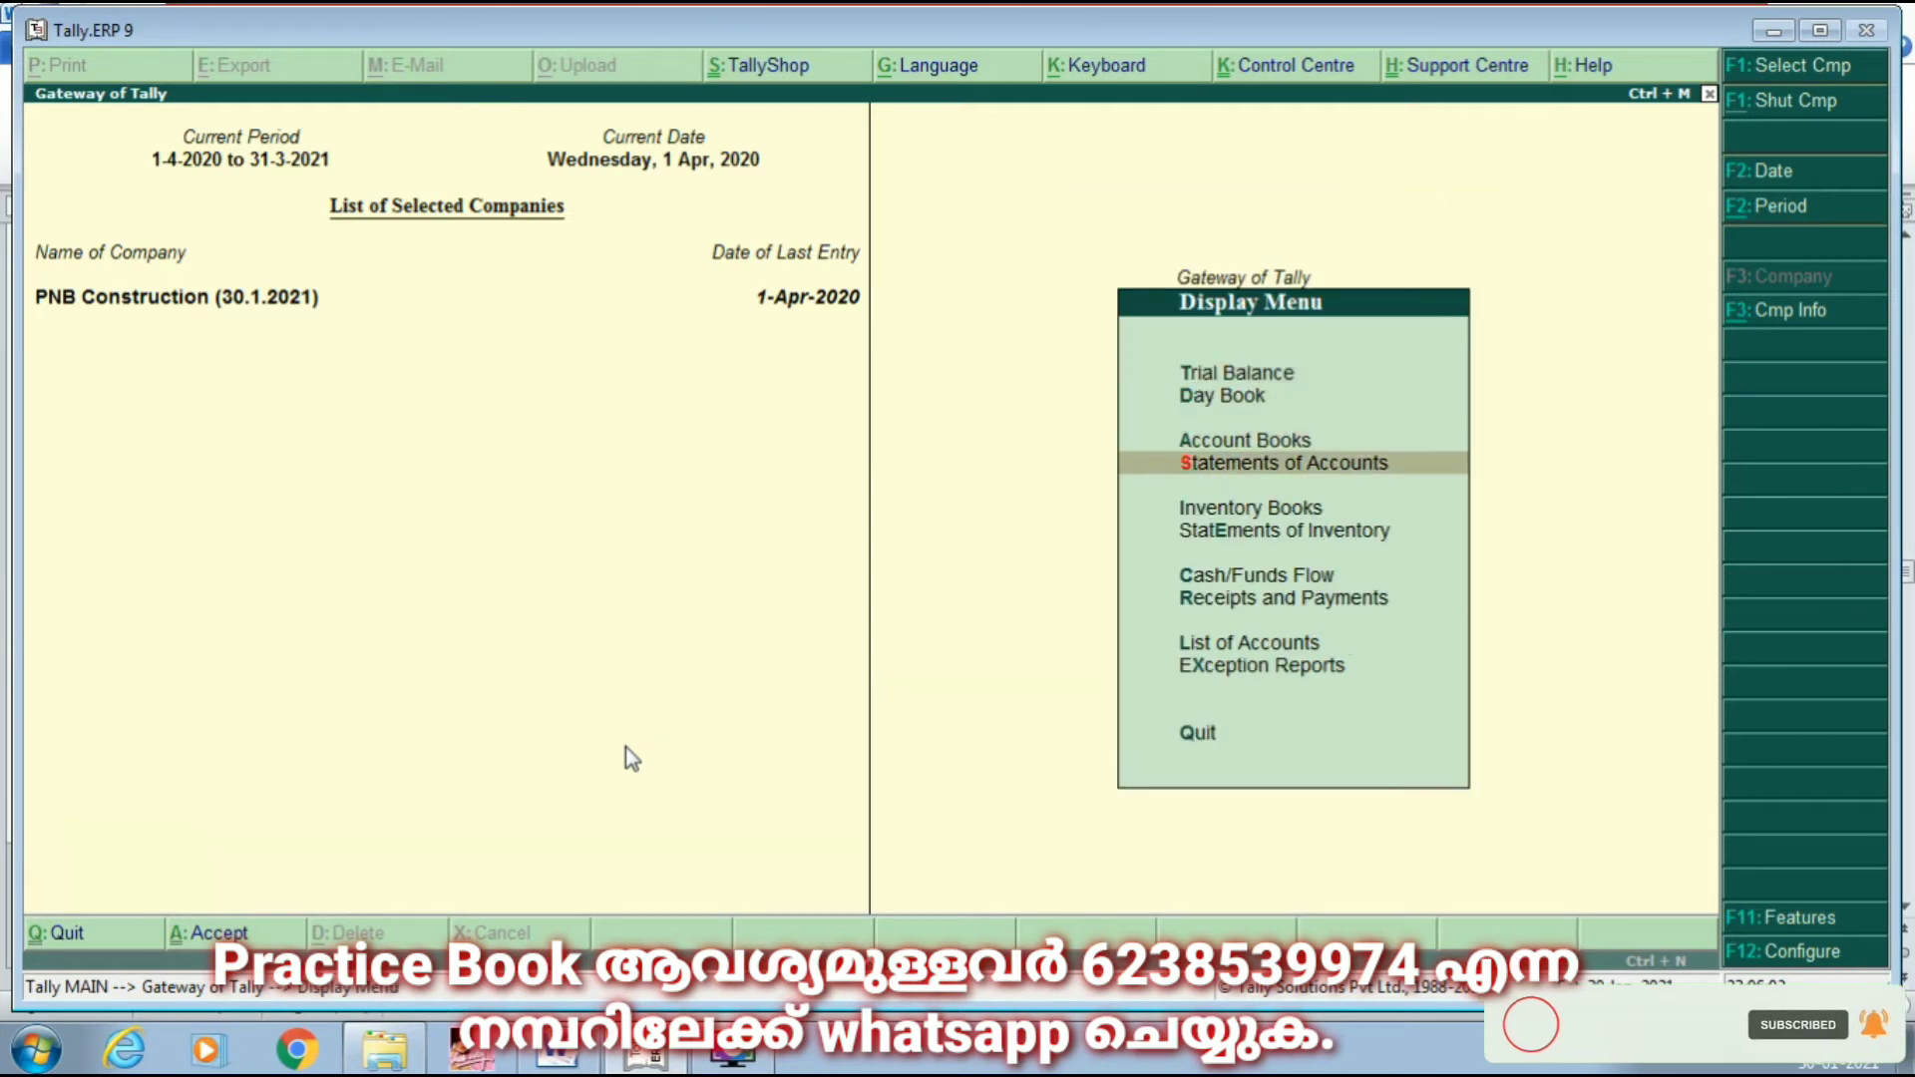
key("Up")
key("Up")
key("Up")
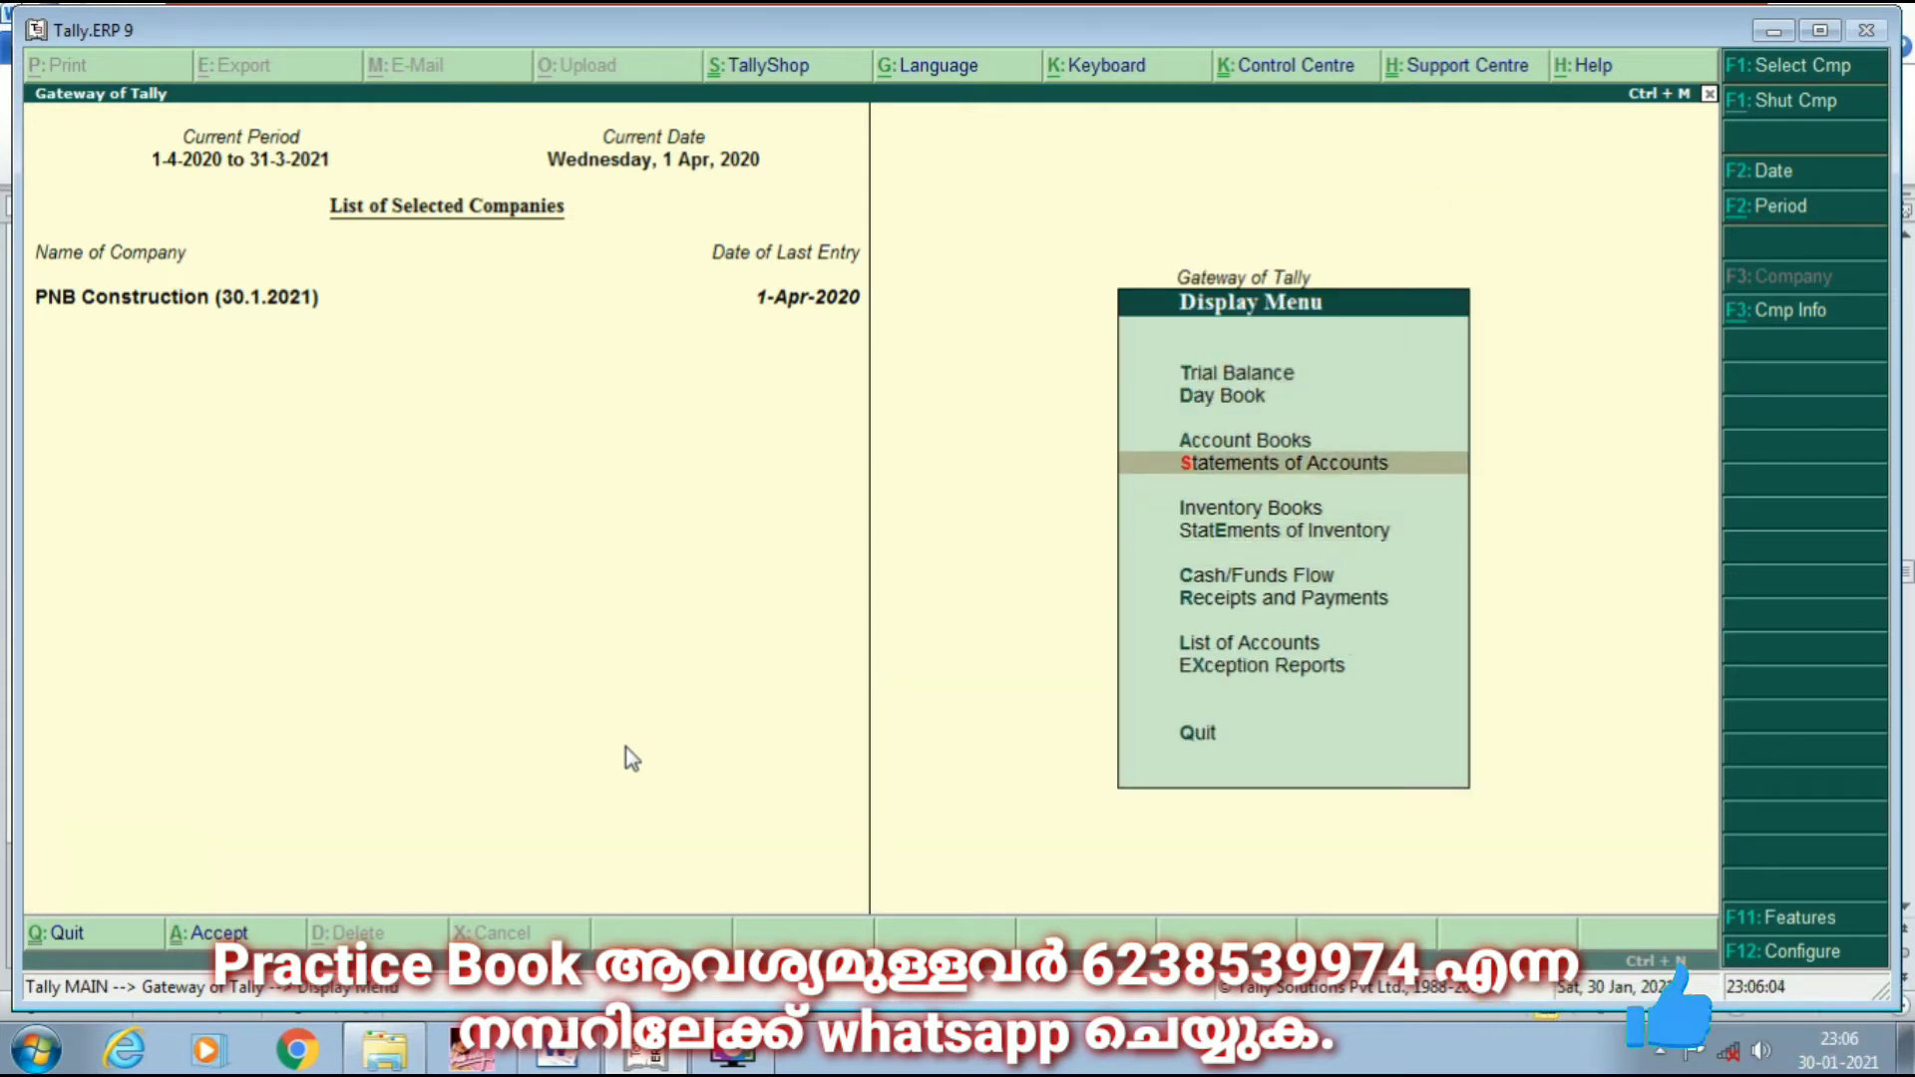
key("Return")
key("Down")
key("Down")
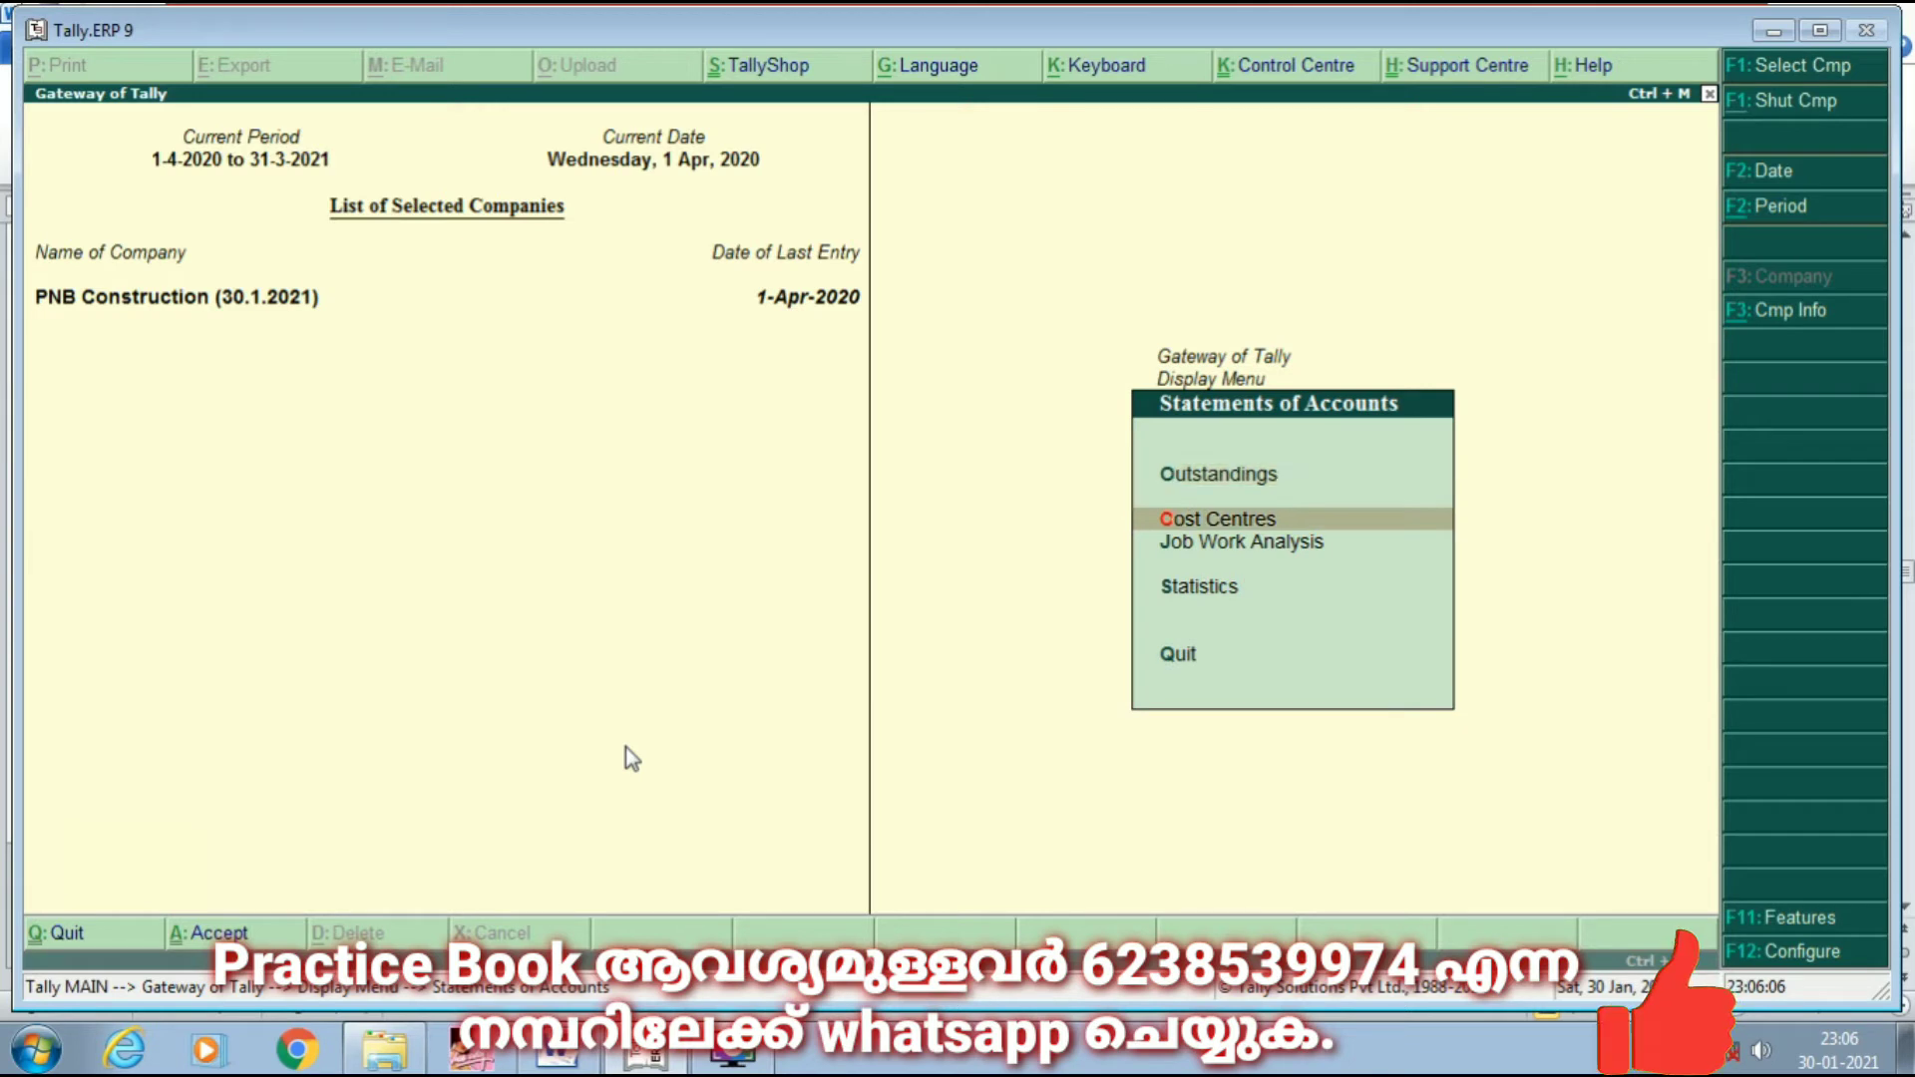
key("Return")
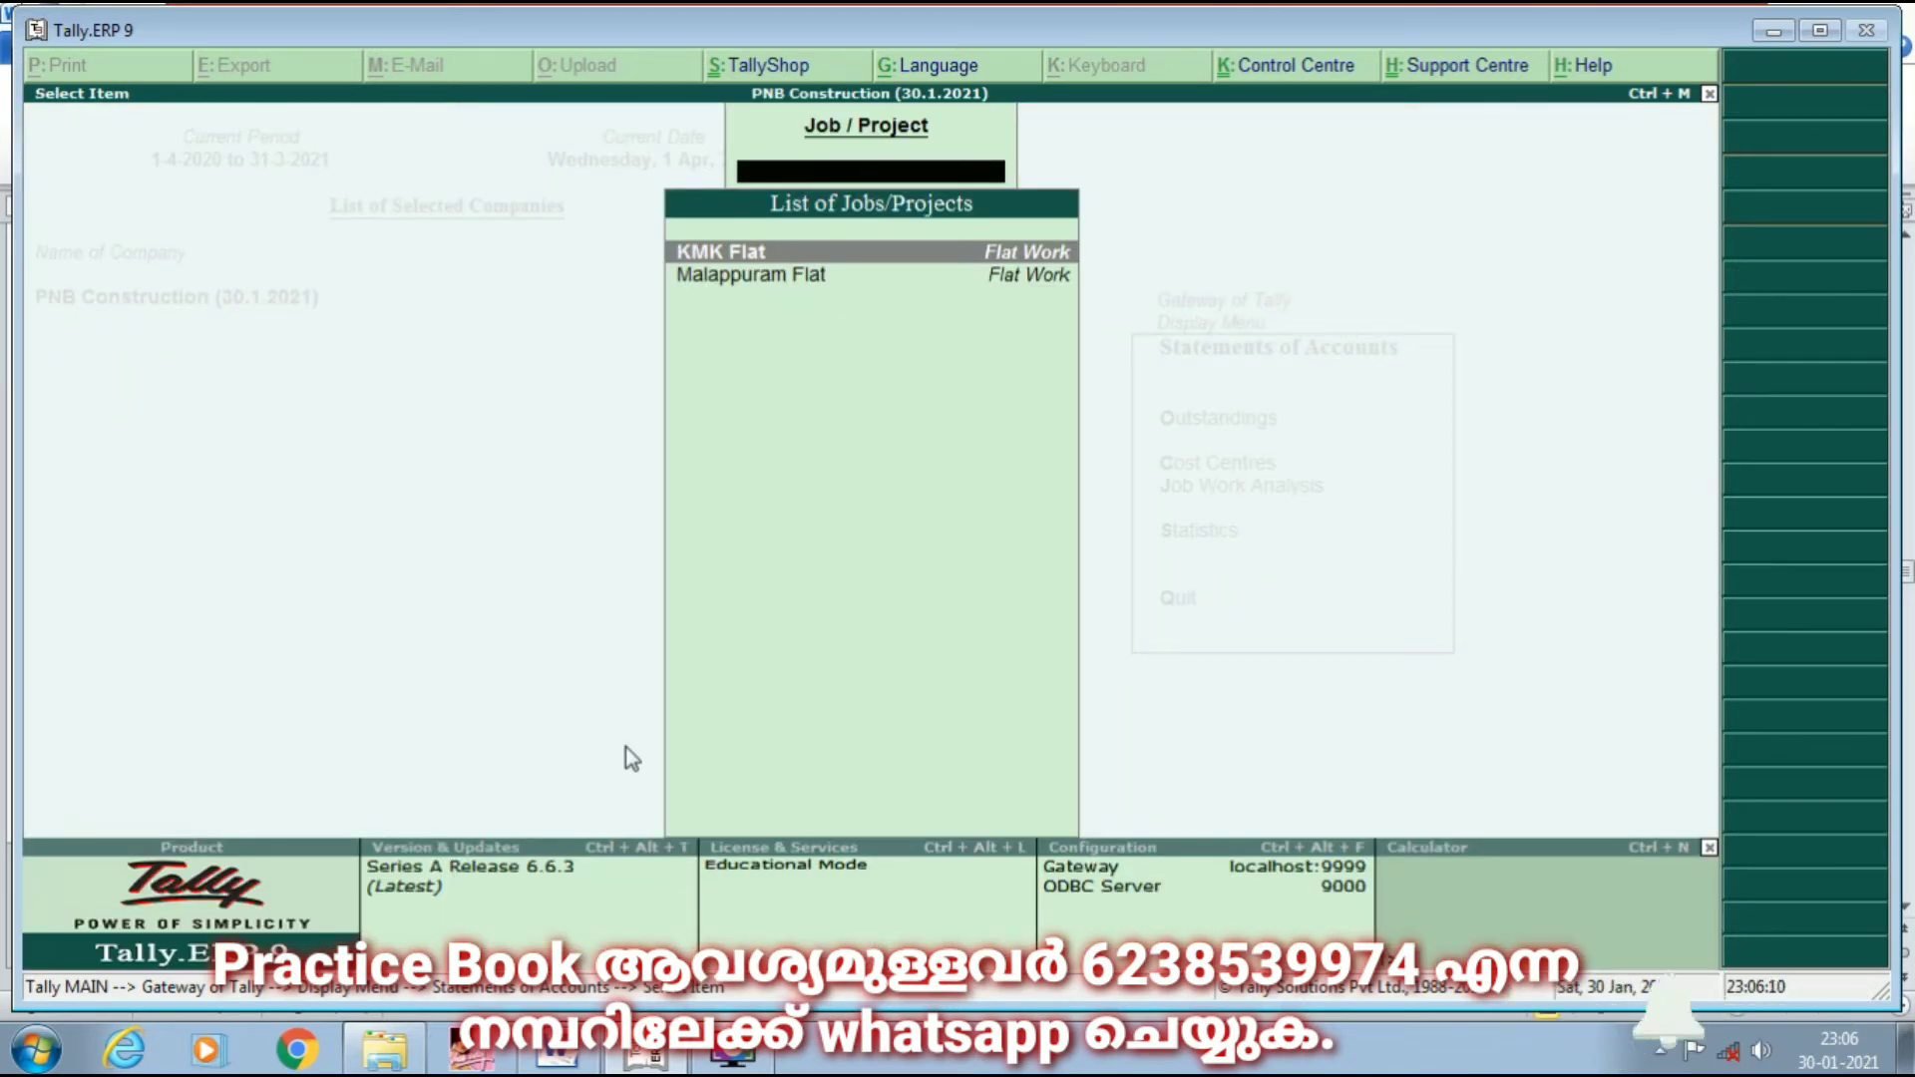
key("Return")
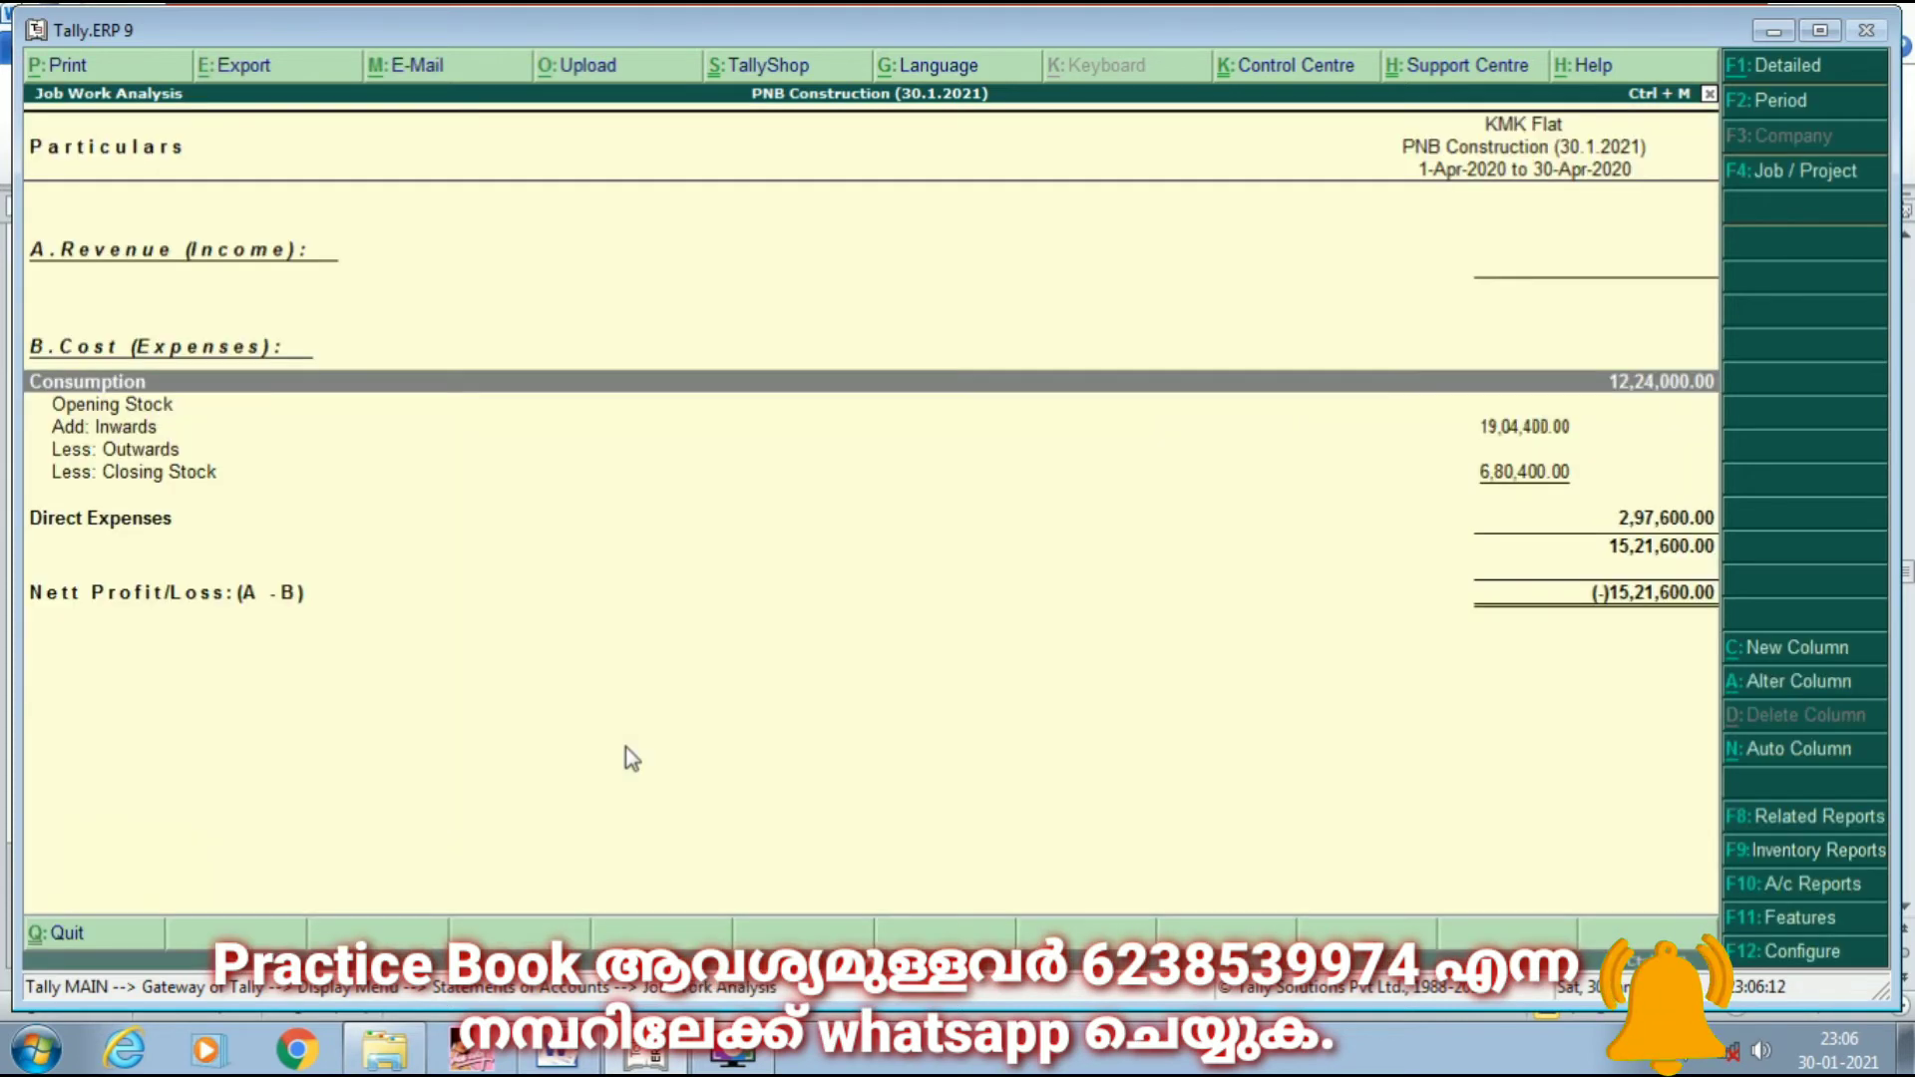